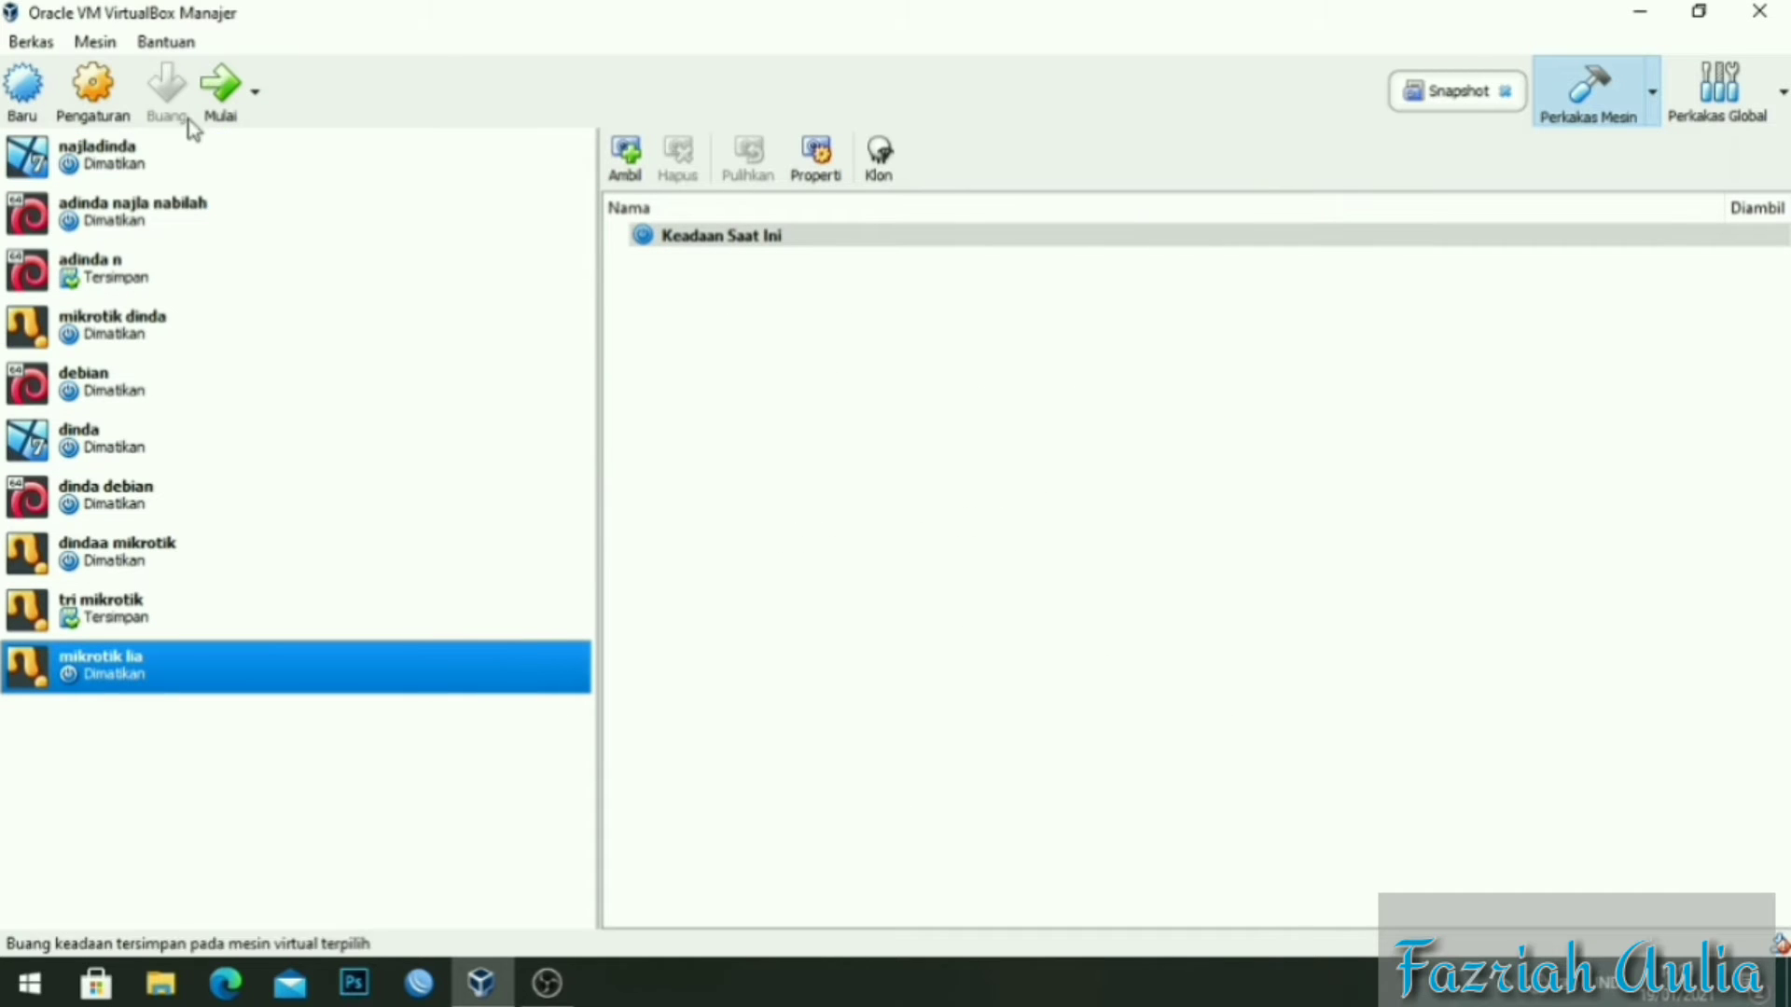
Set network adapter 1 of the selected MikroTik virtual machine to Adaptor Ter-bridge on Remote NDIS based Internet Sharing Device #2.
click(103, 82)
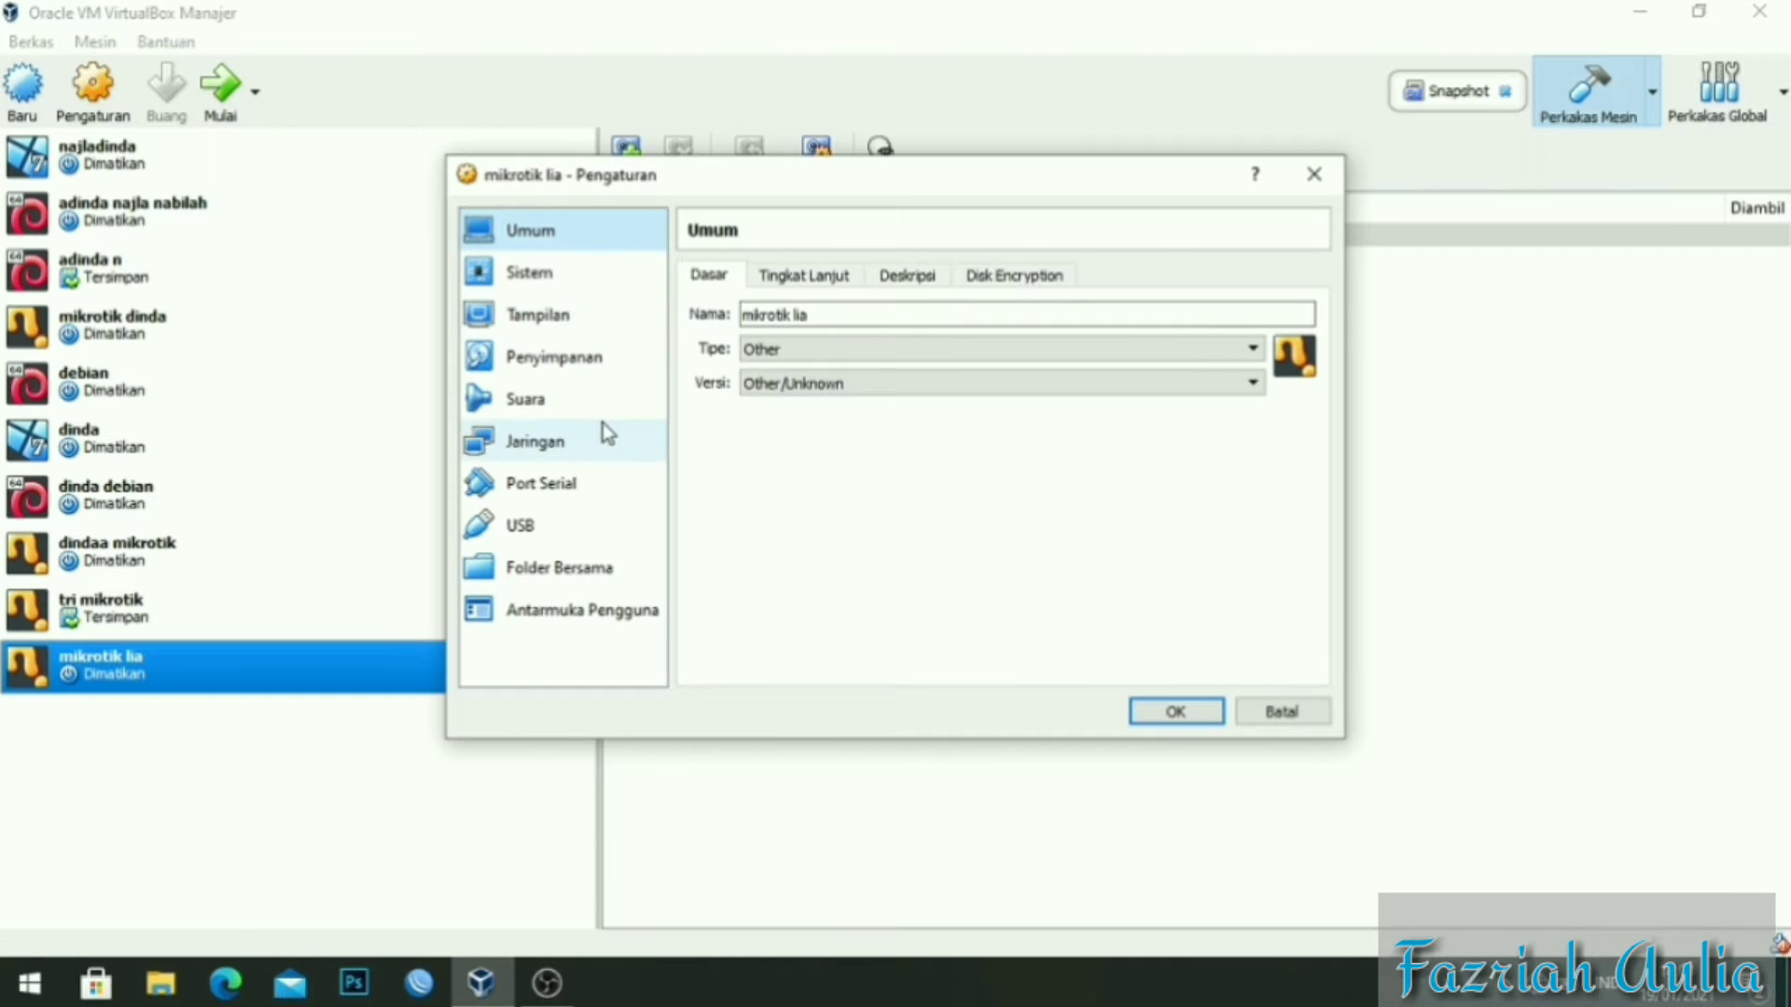
click(604, 440)
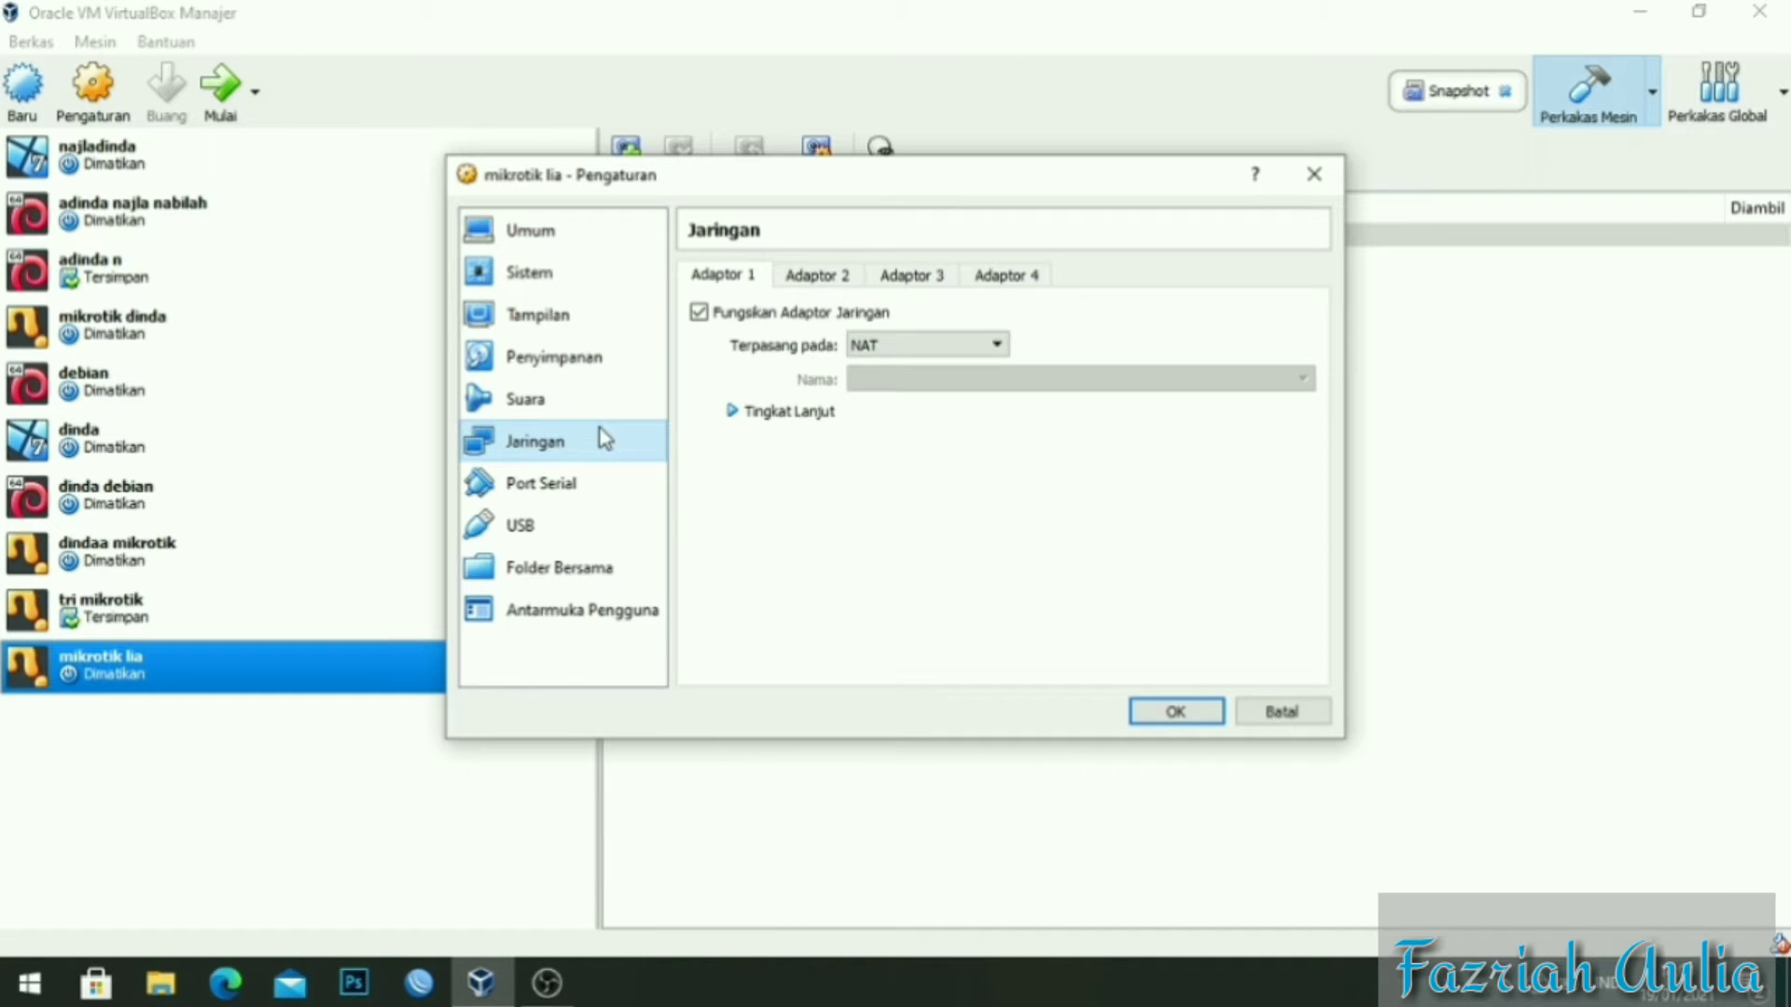
click(909, 346)
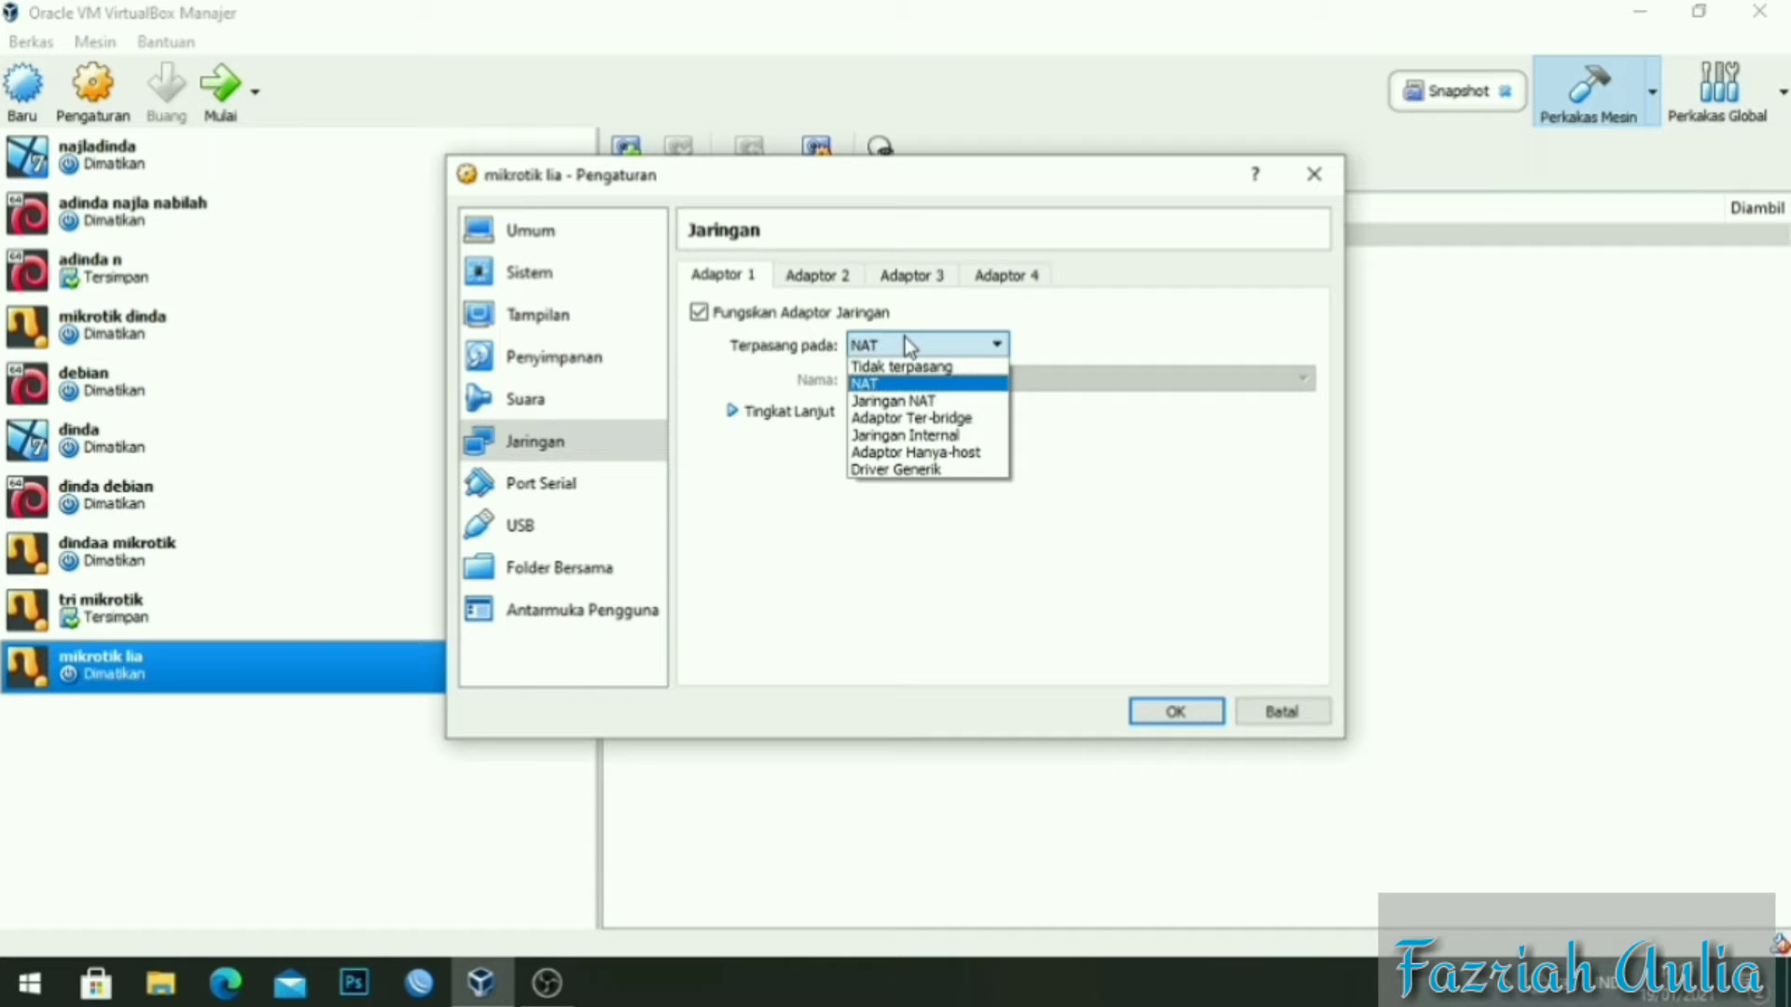
click(932, 419)
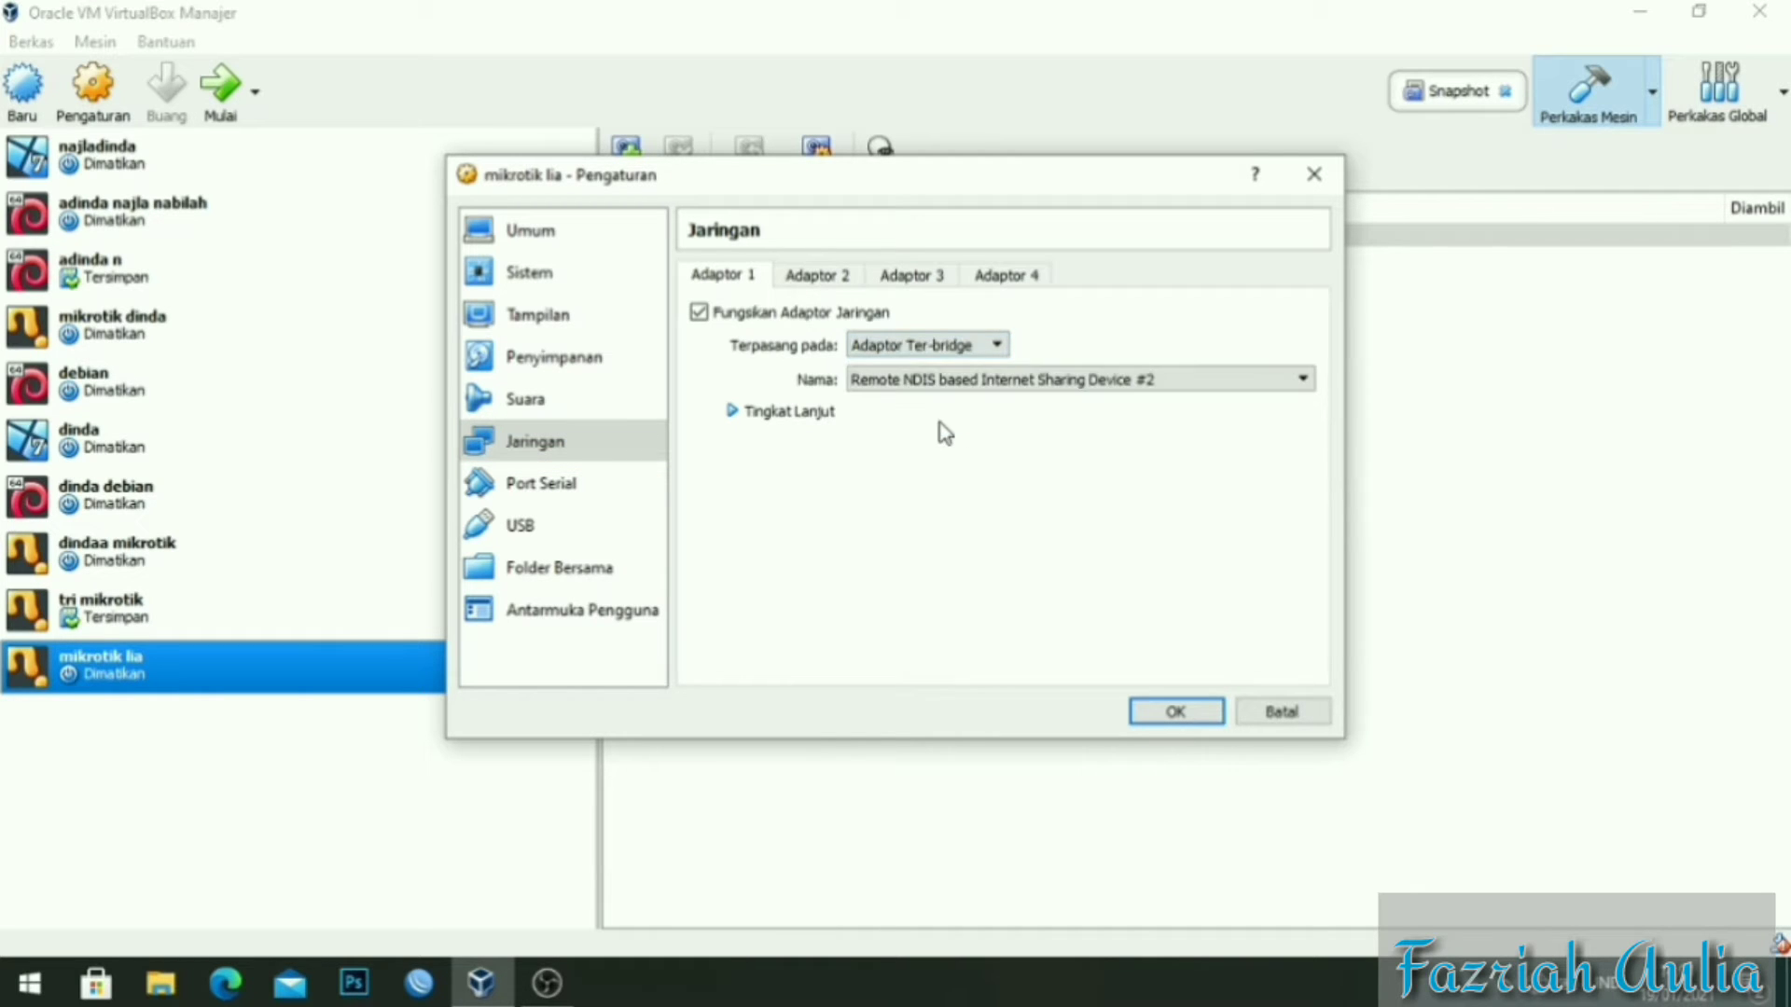
click(971, 383)
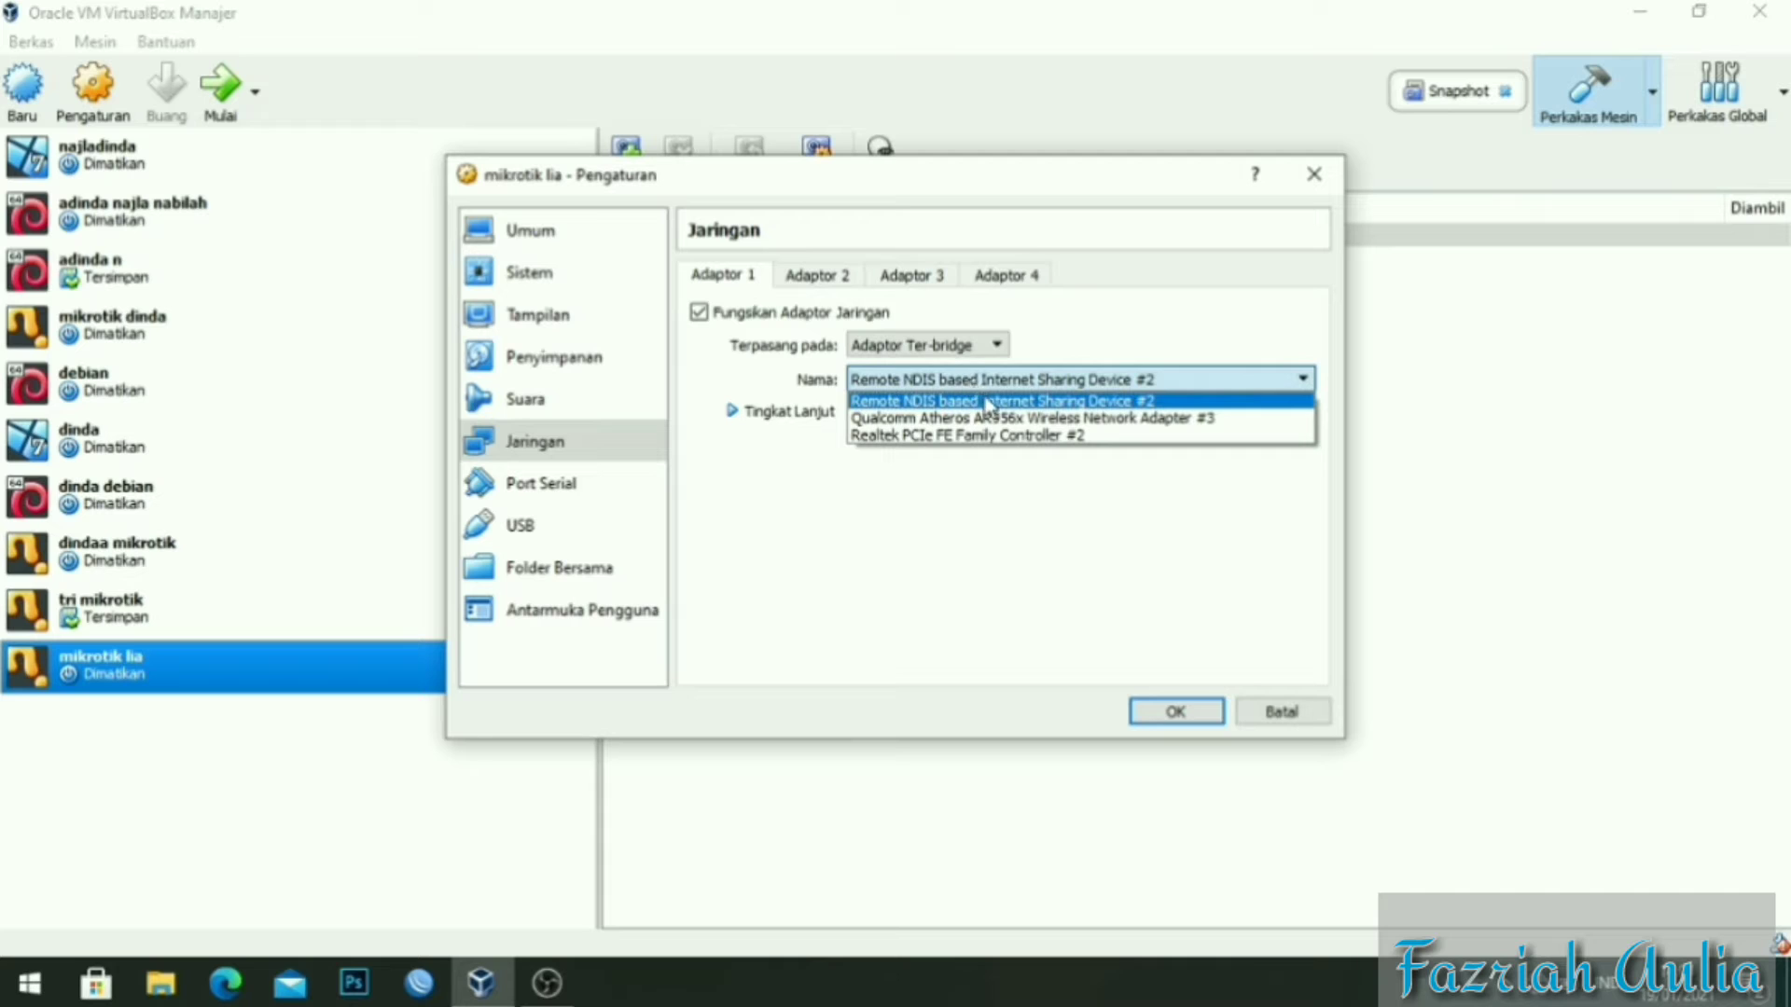
click(1002, 399)
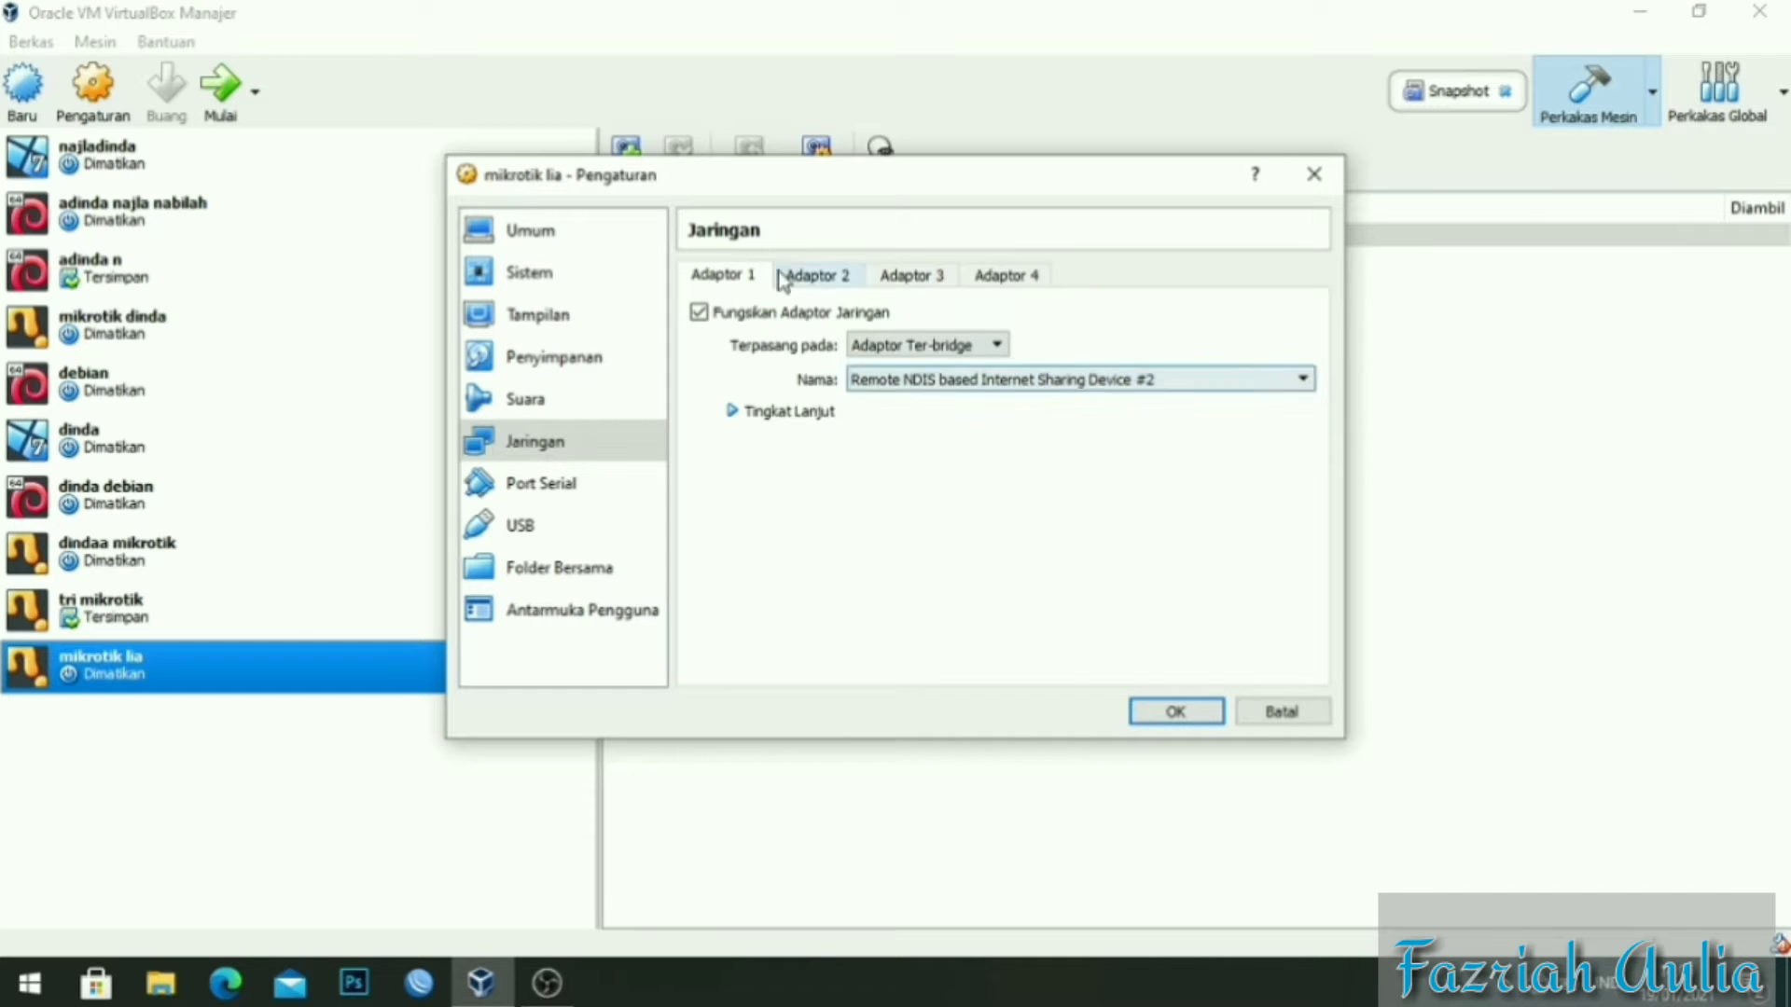
Enable network adapter 2 and set it to Adaptor Ter-bridge on Qualcomm Atheros AR956x Wireless Network Adapter #3.
click(825, 275)
click(792, 313)
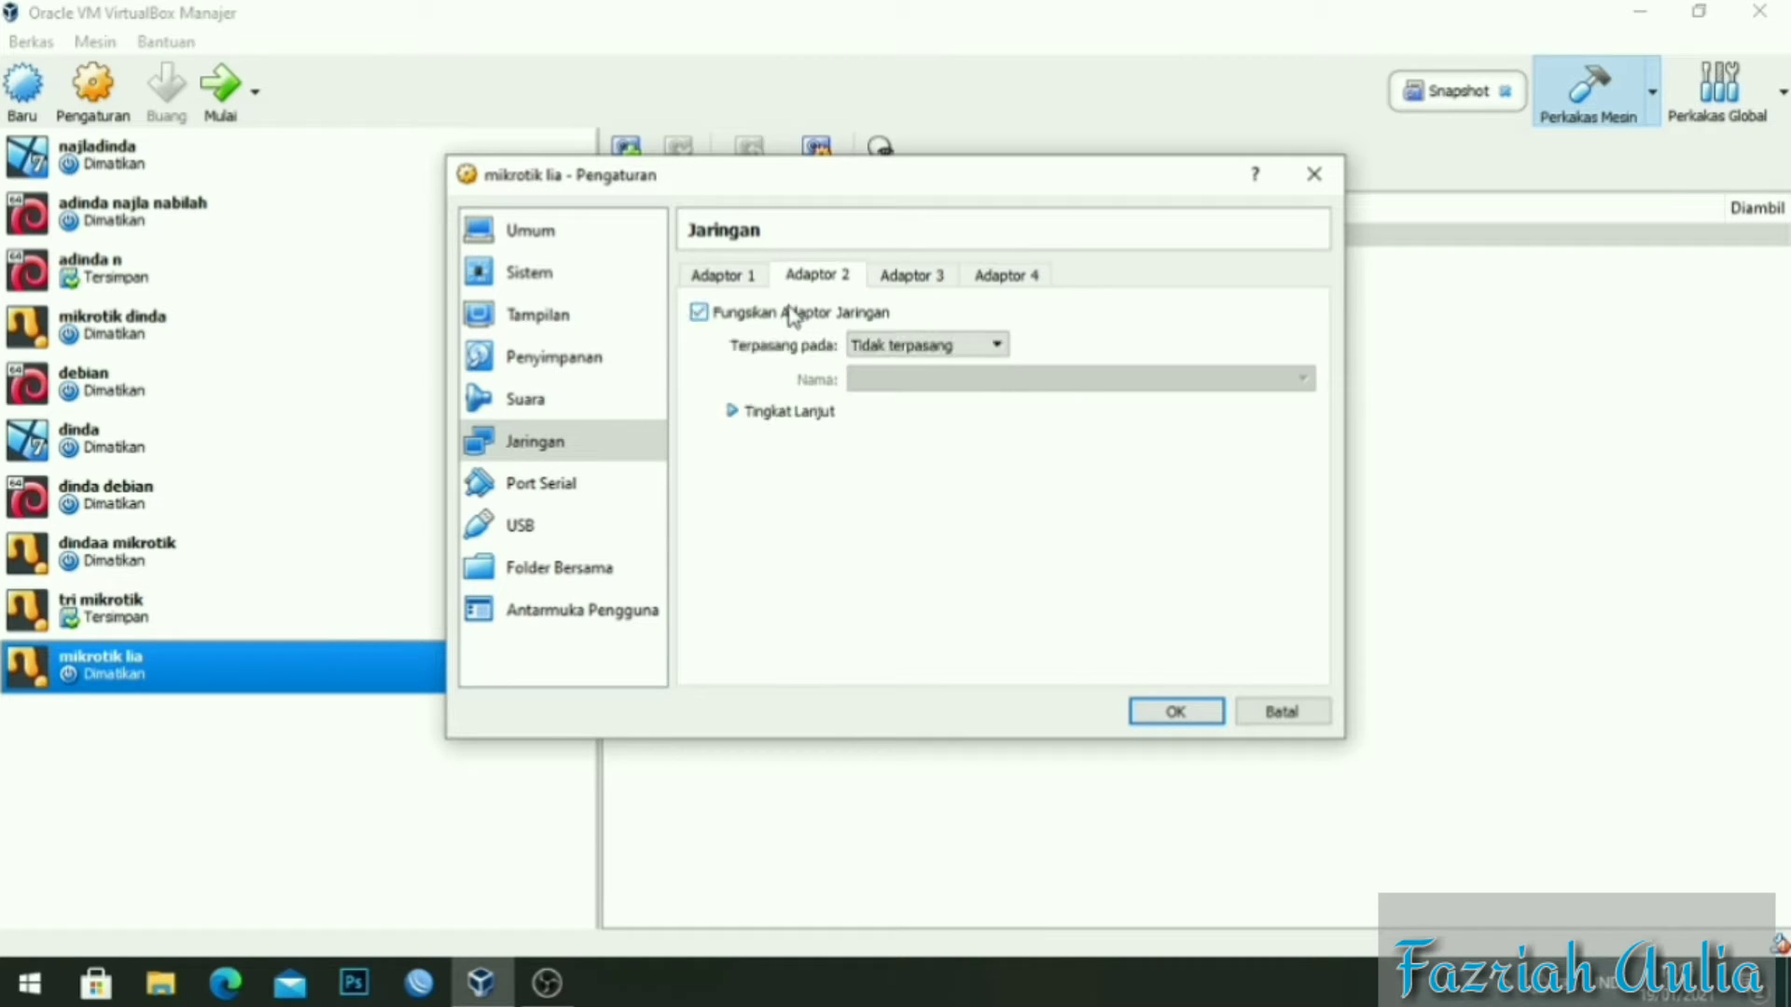
click(910, 345)
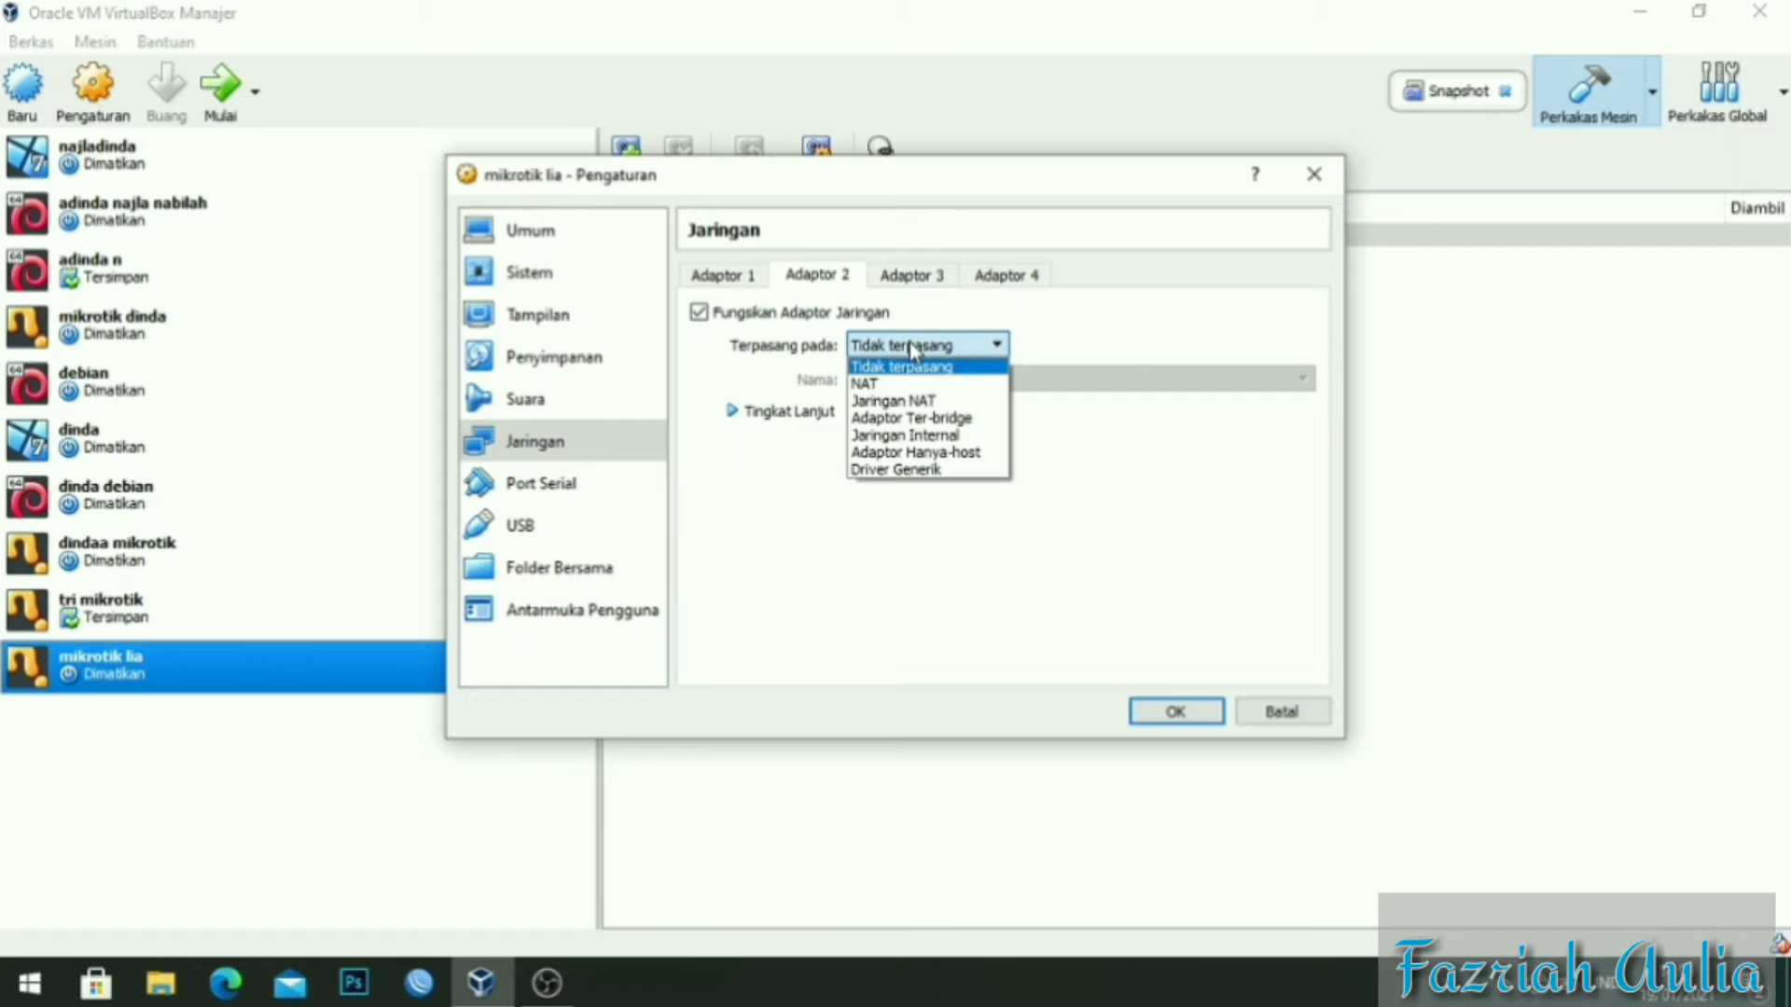
click(947, 423)
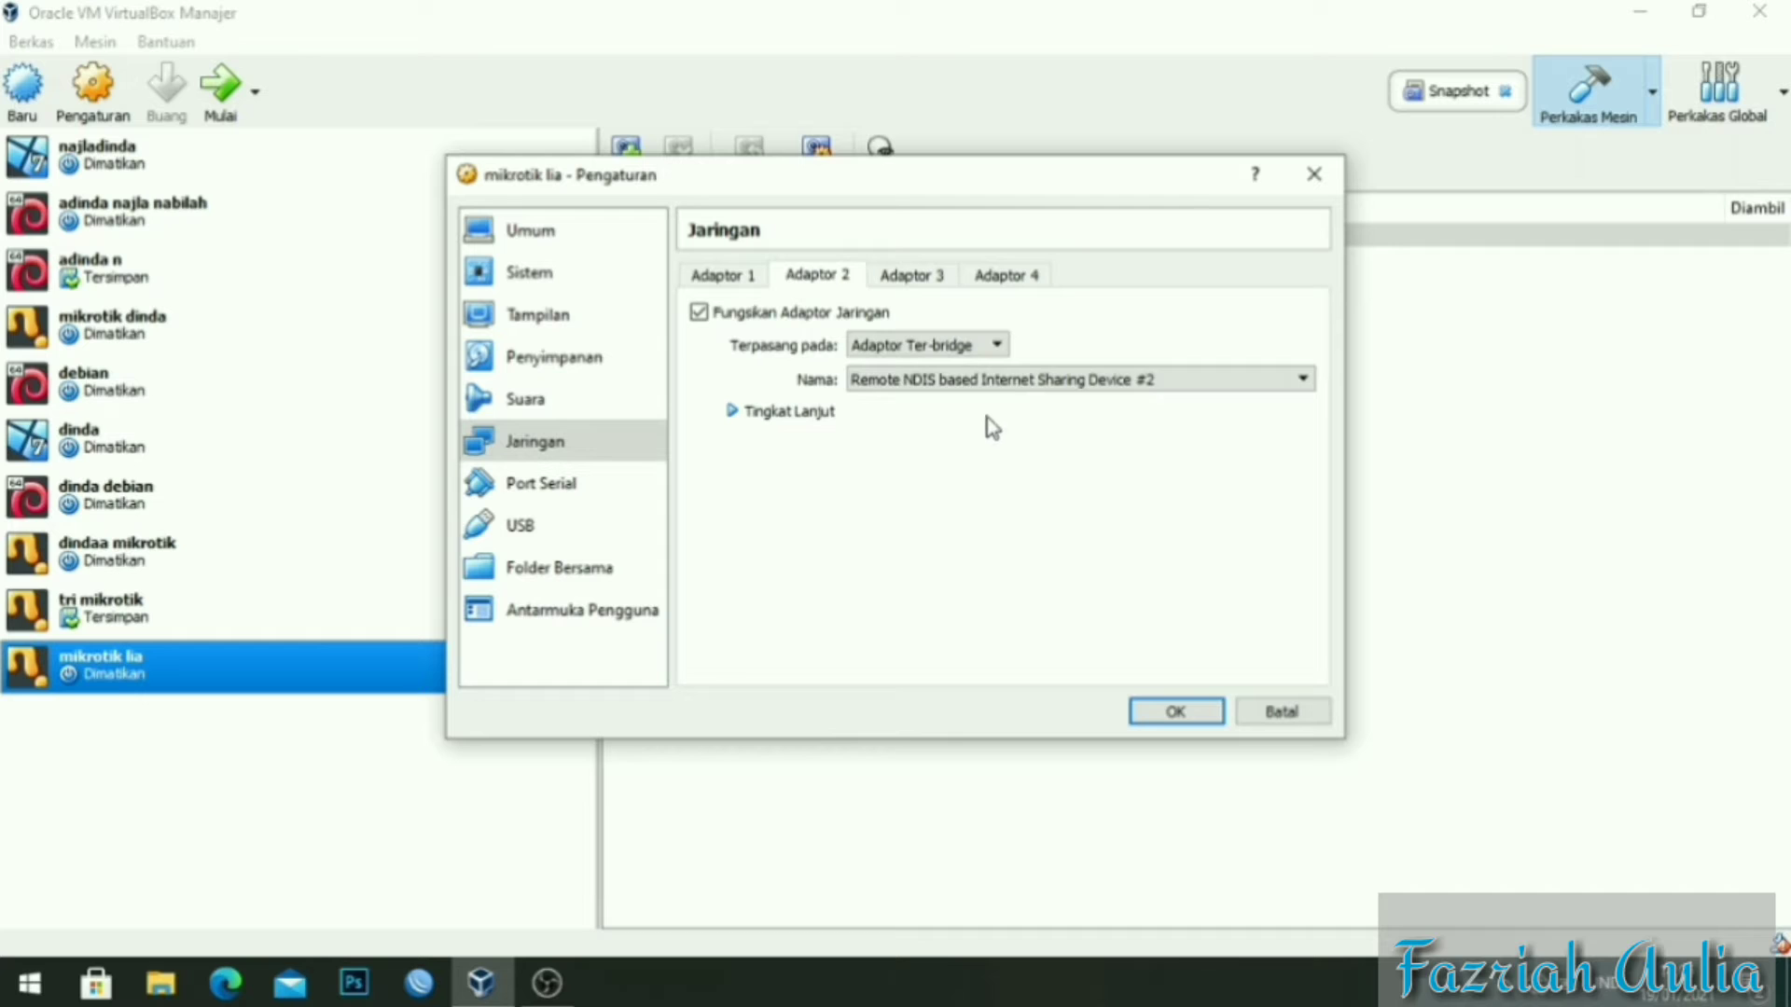
click(1002, 381)
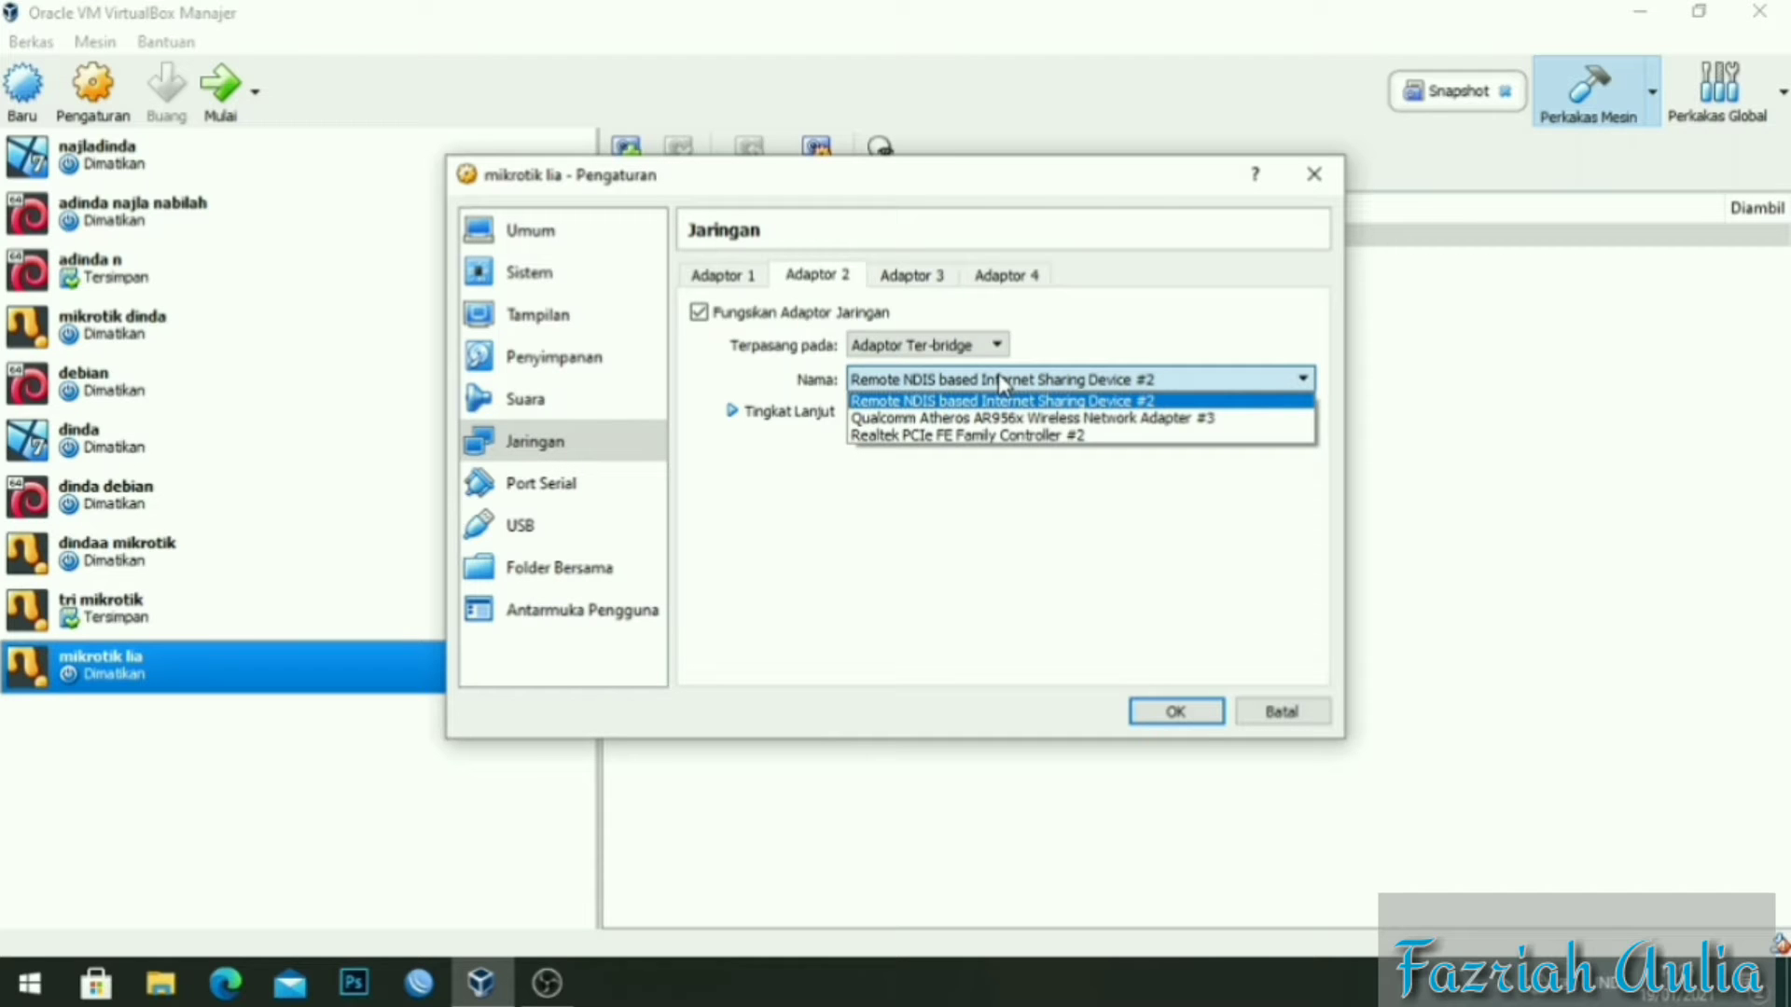
click(1032, 417)
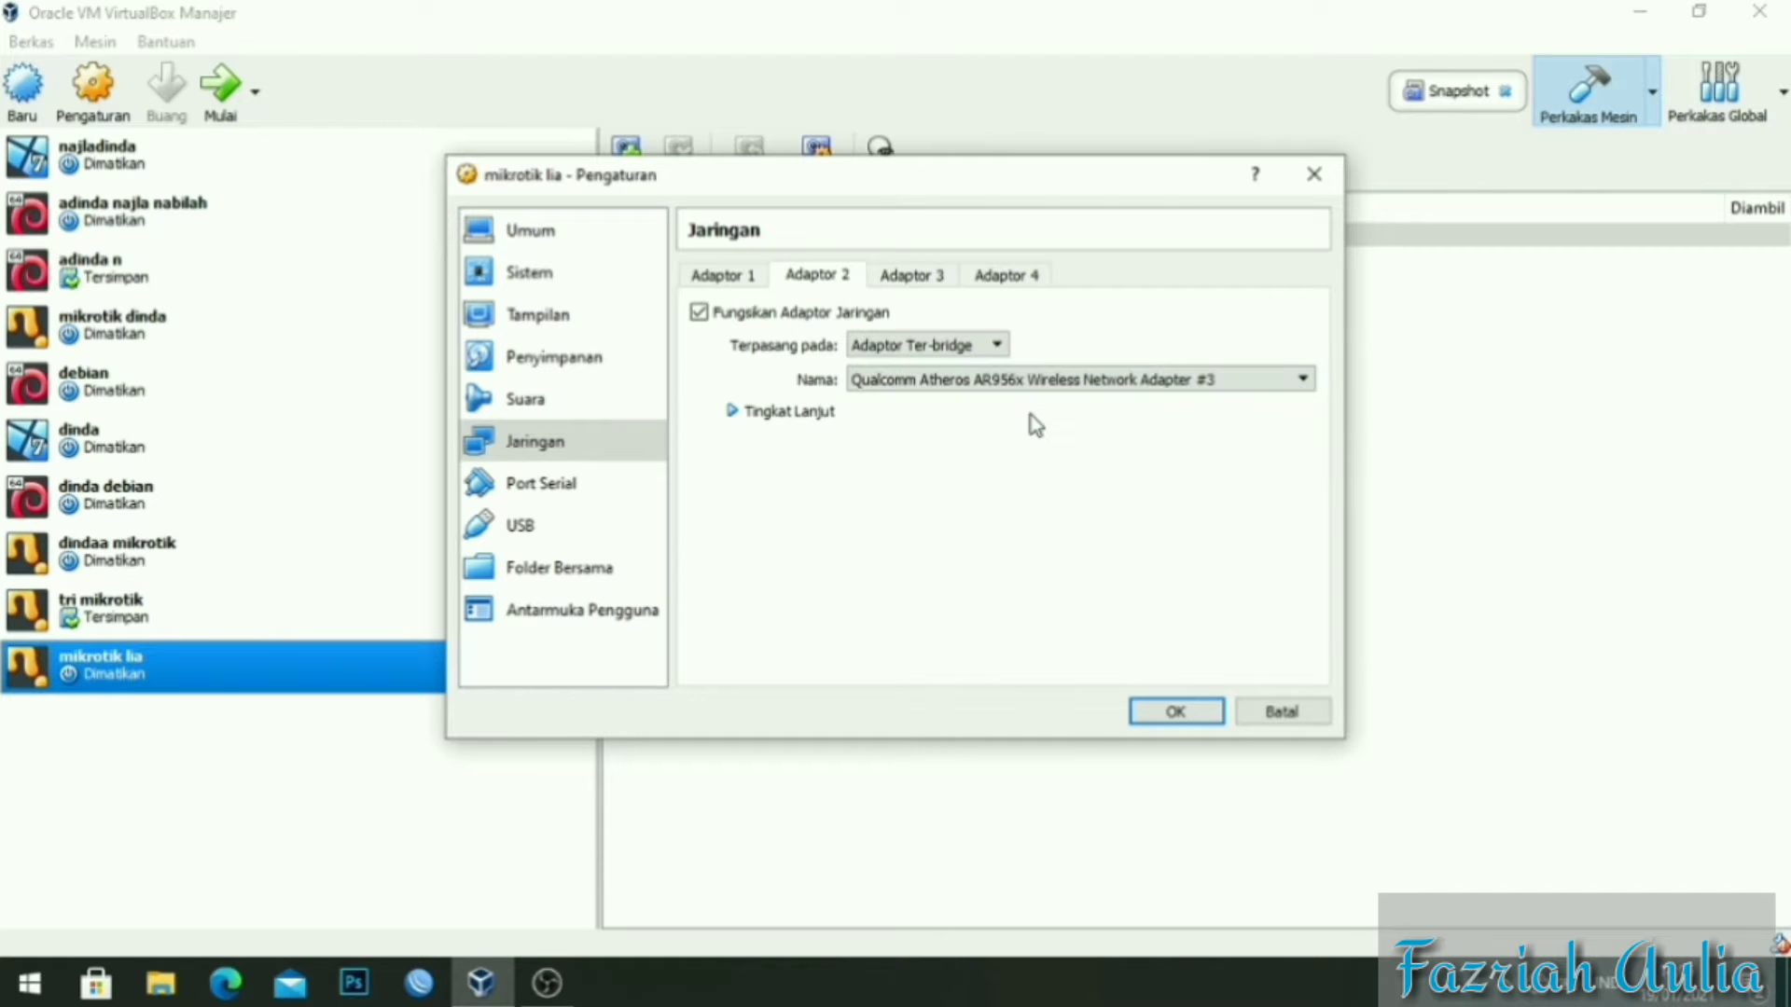
Enable network adapter 3 as Adaptor Ter-bridge on Realtek PCIe FE Family Controller #2 and save the machine settings.
click(938, 277)
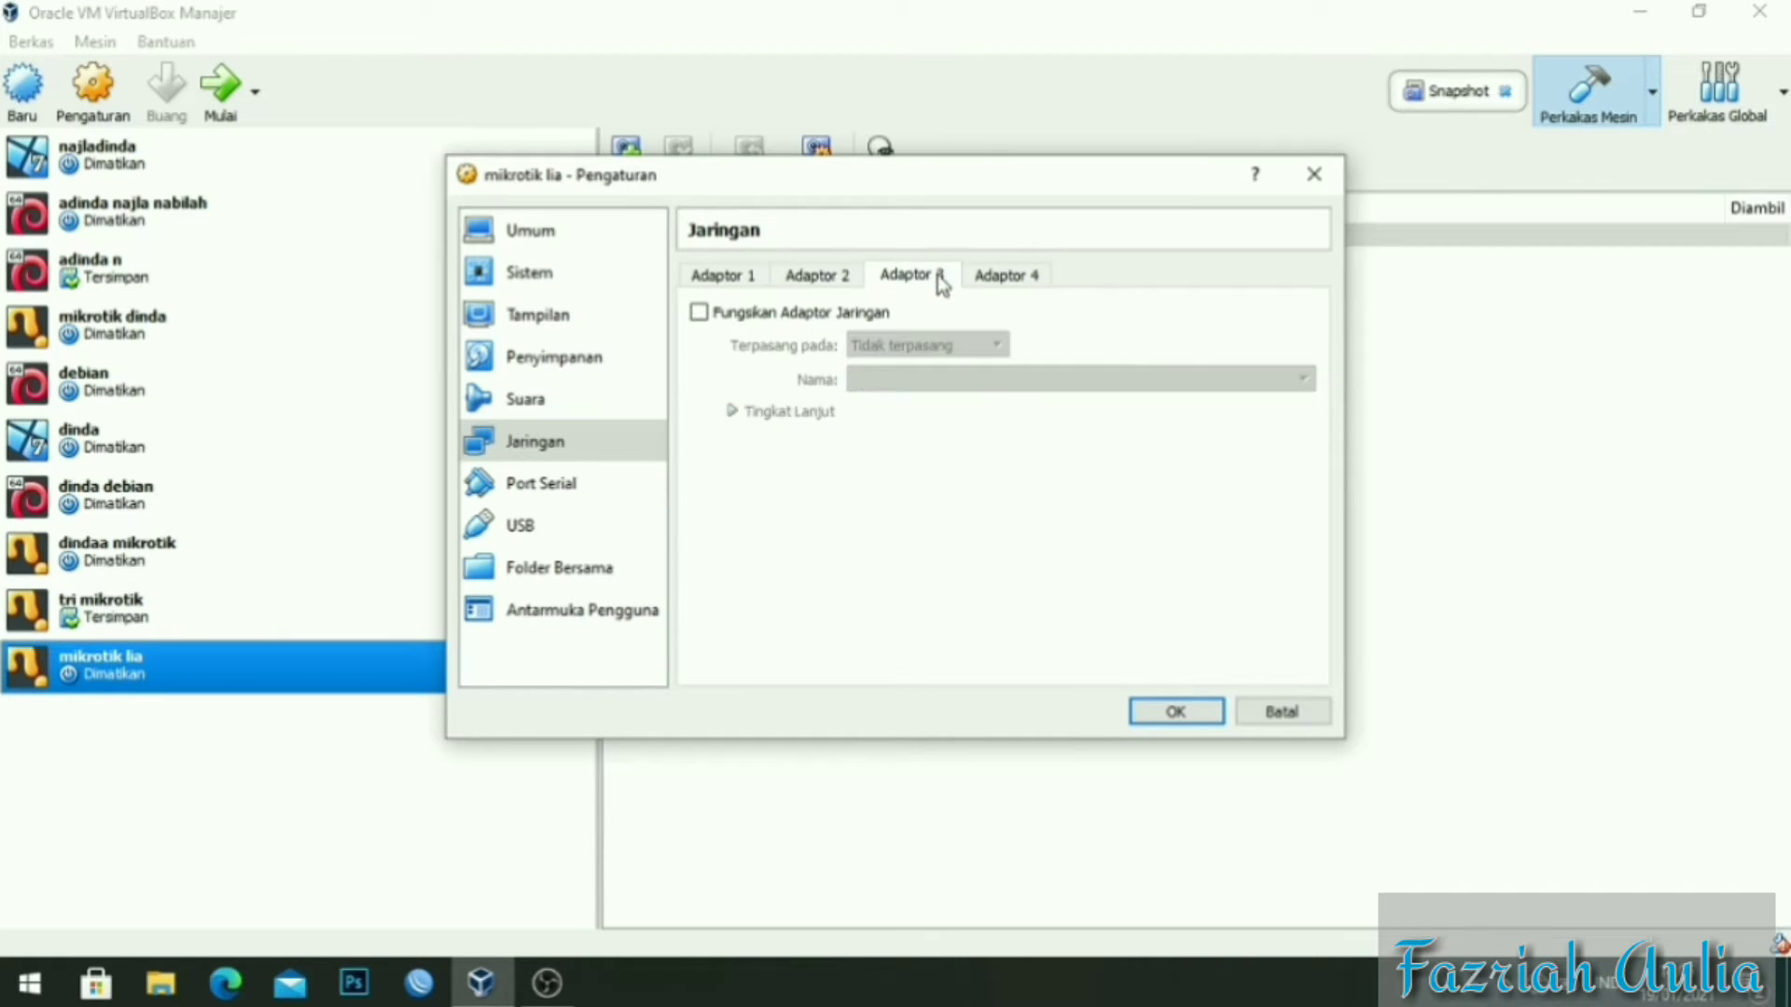
click(830, 315)
click(901, 347)
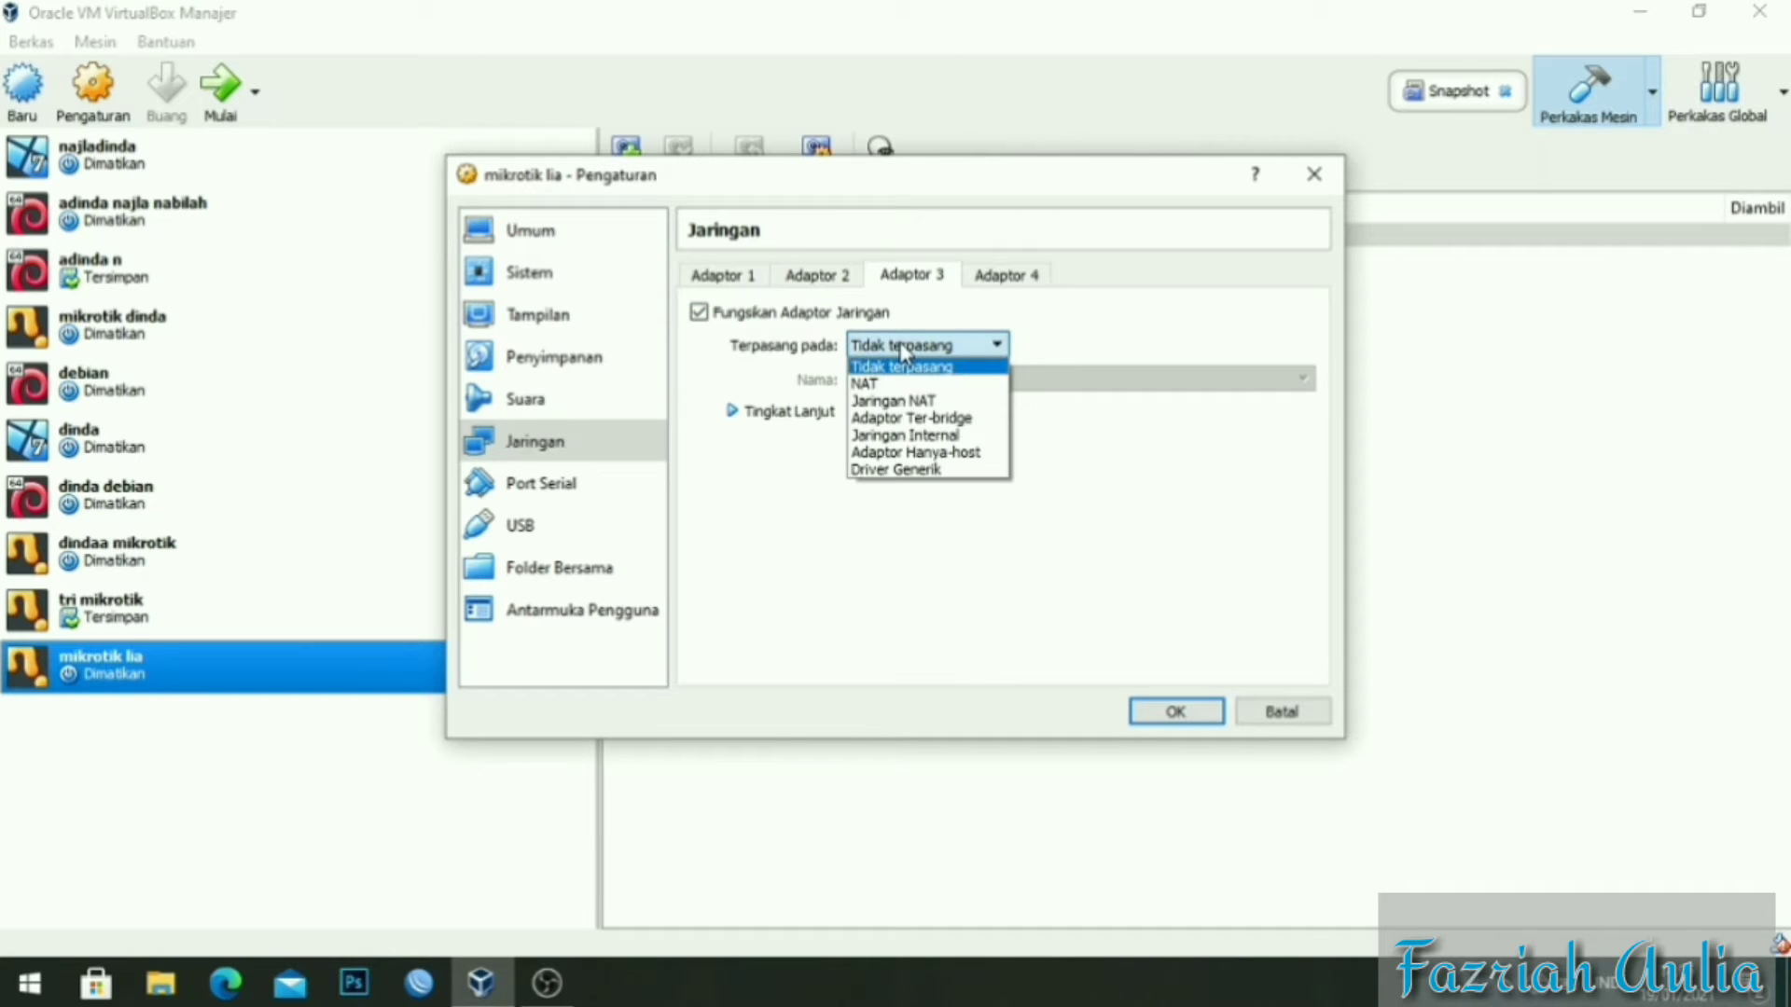
click(925, 402)
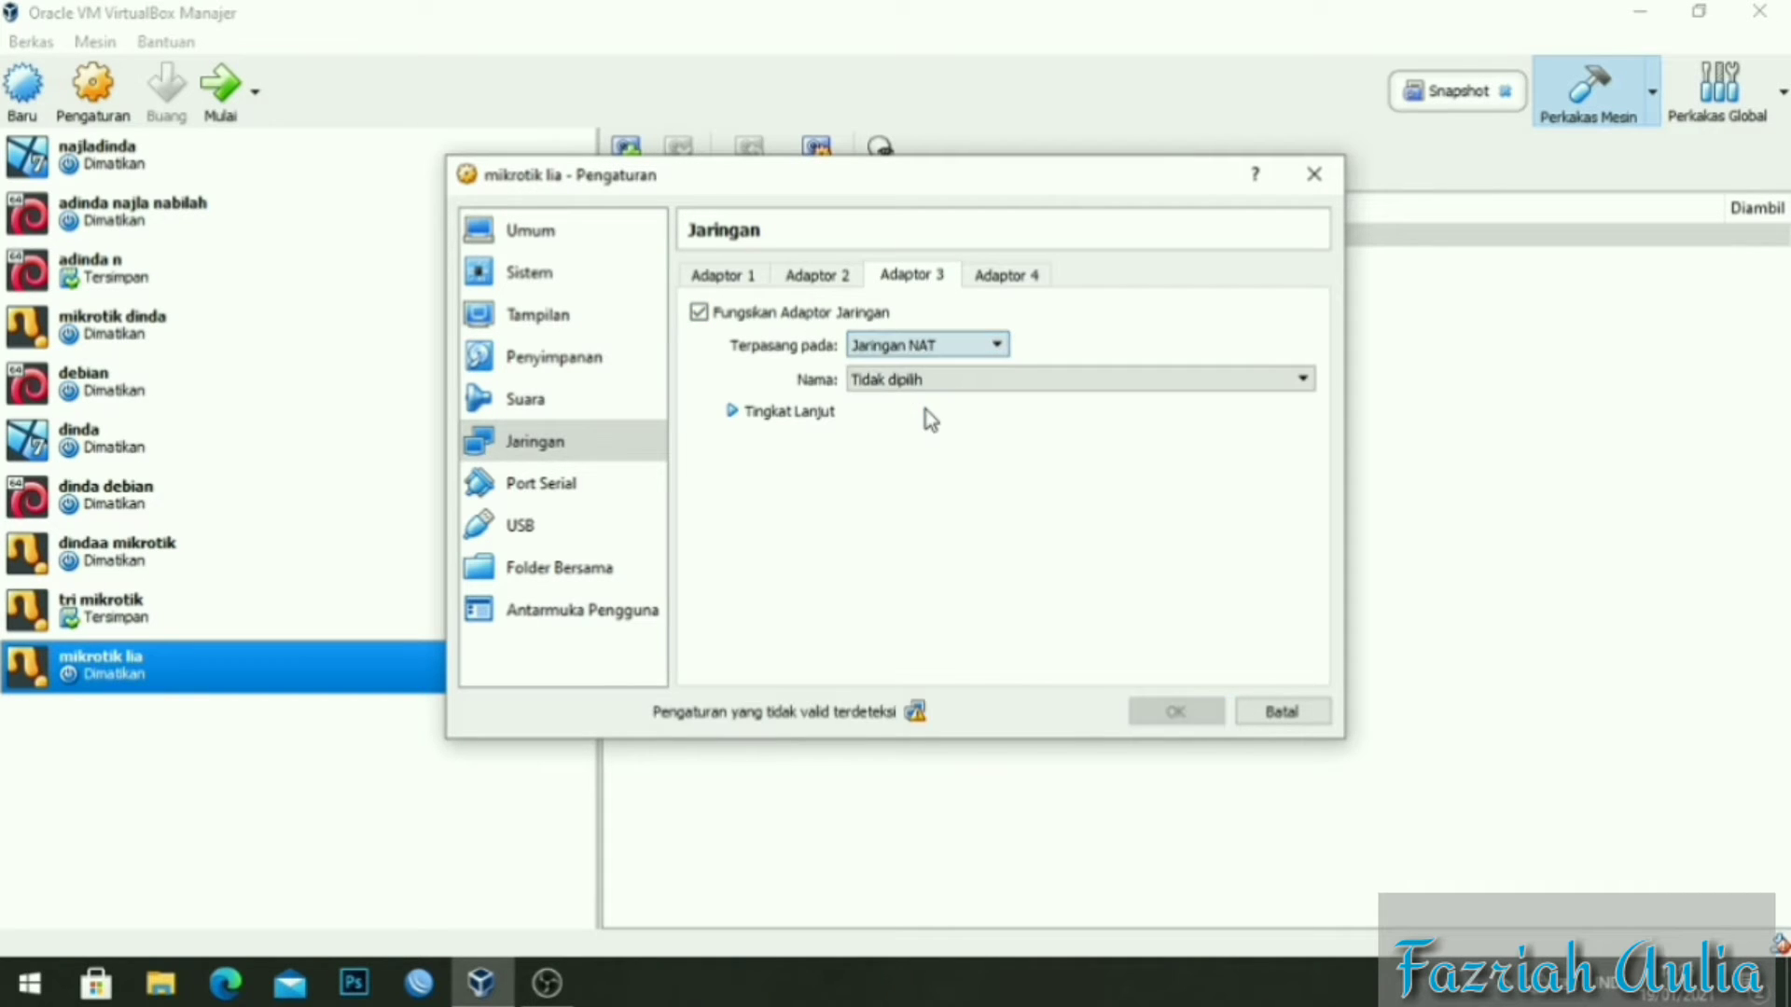
click(892, 347)
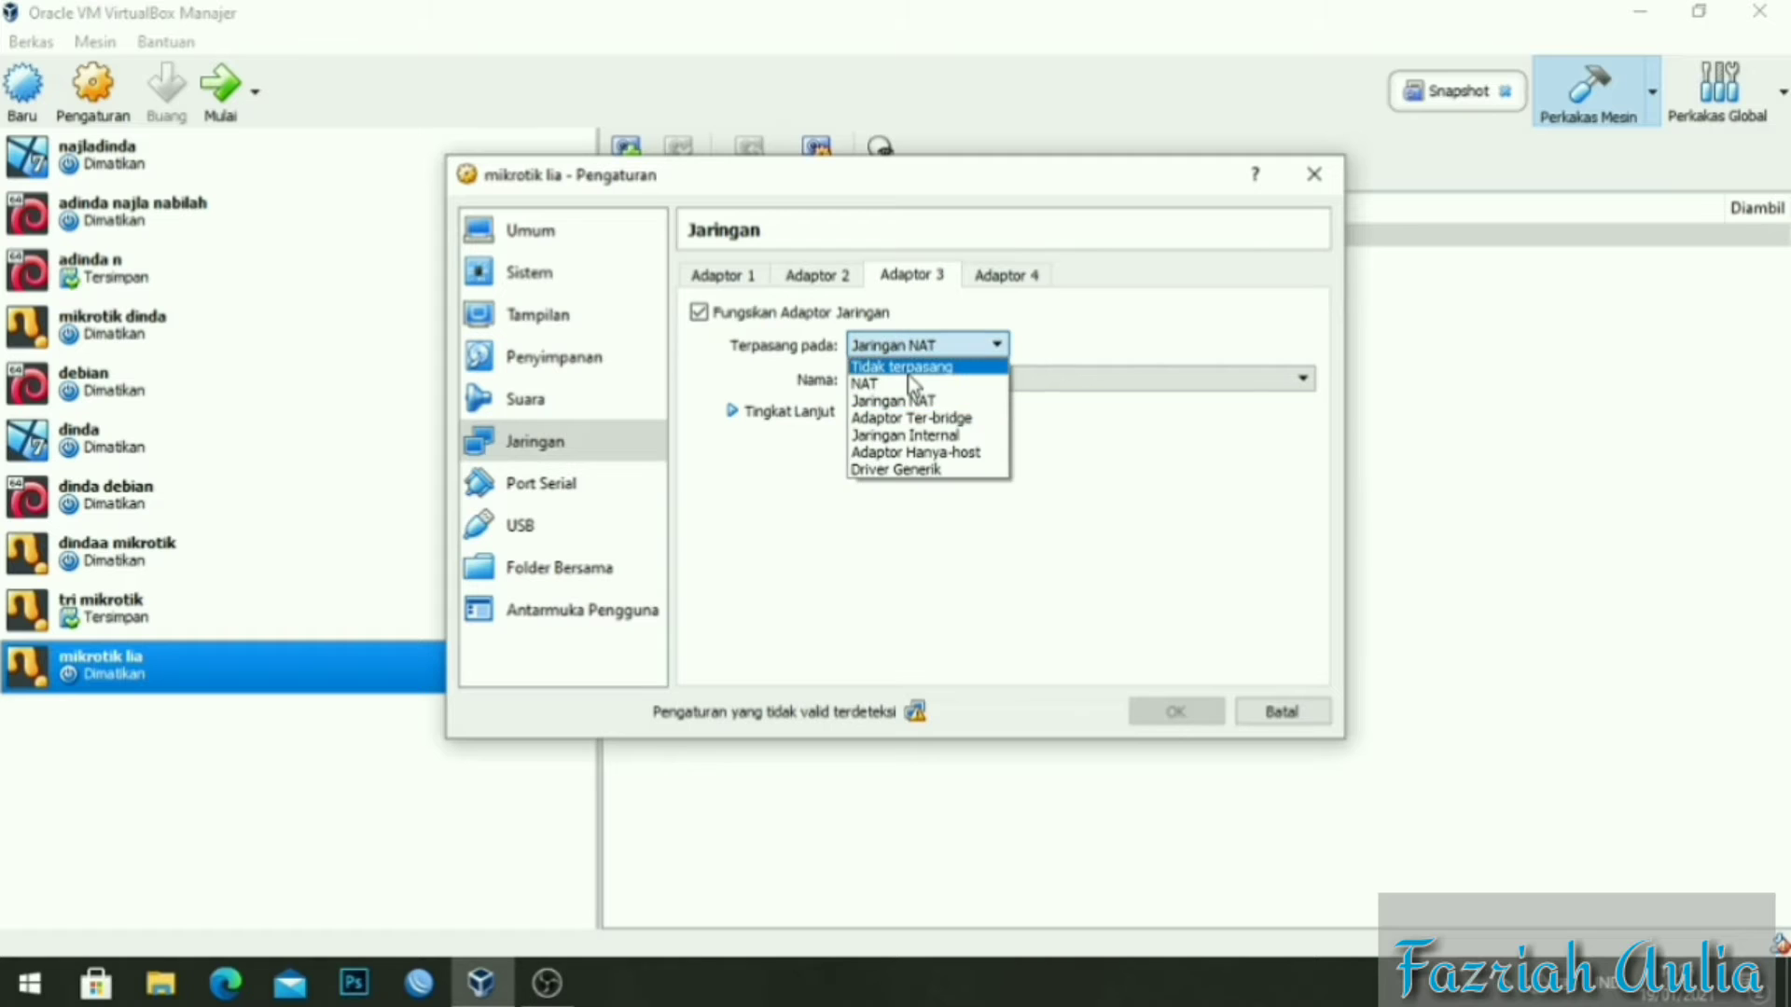
click(938, 431)
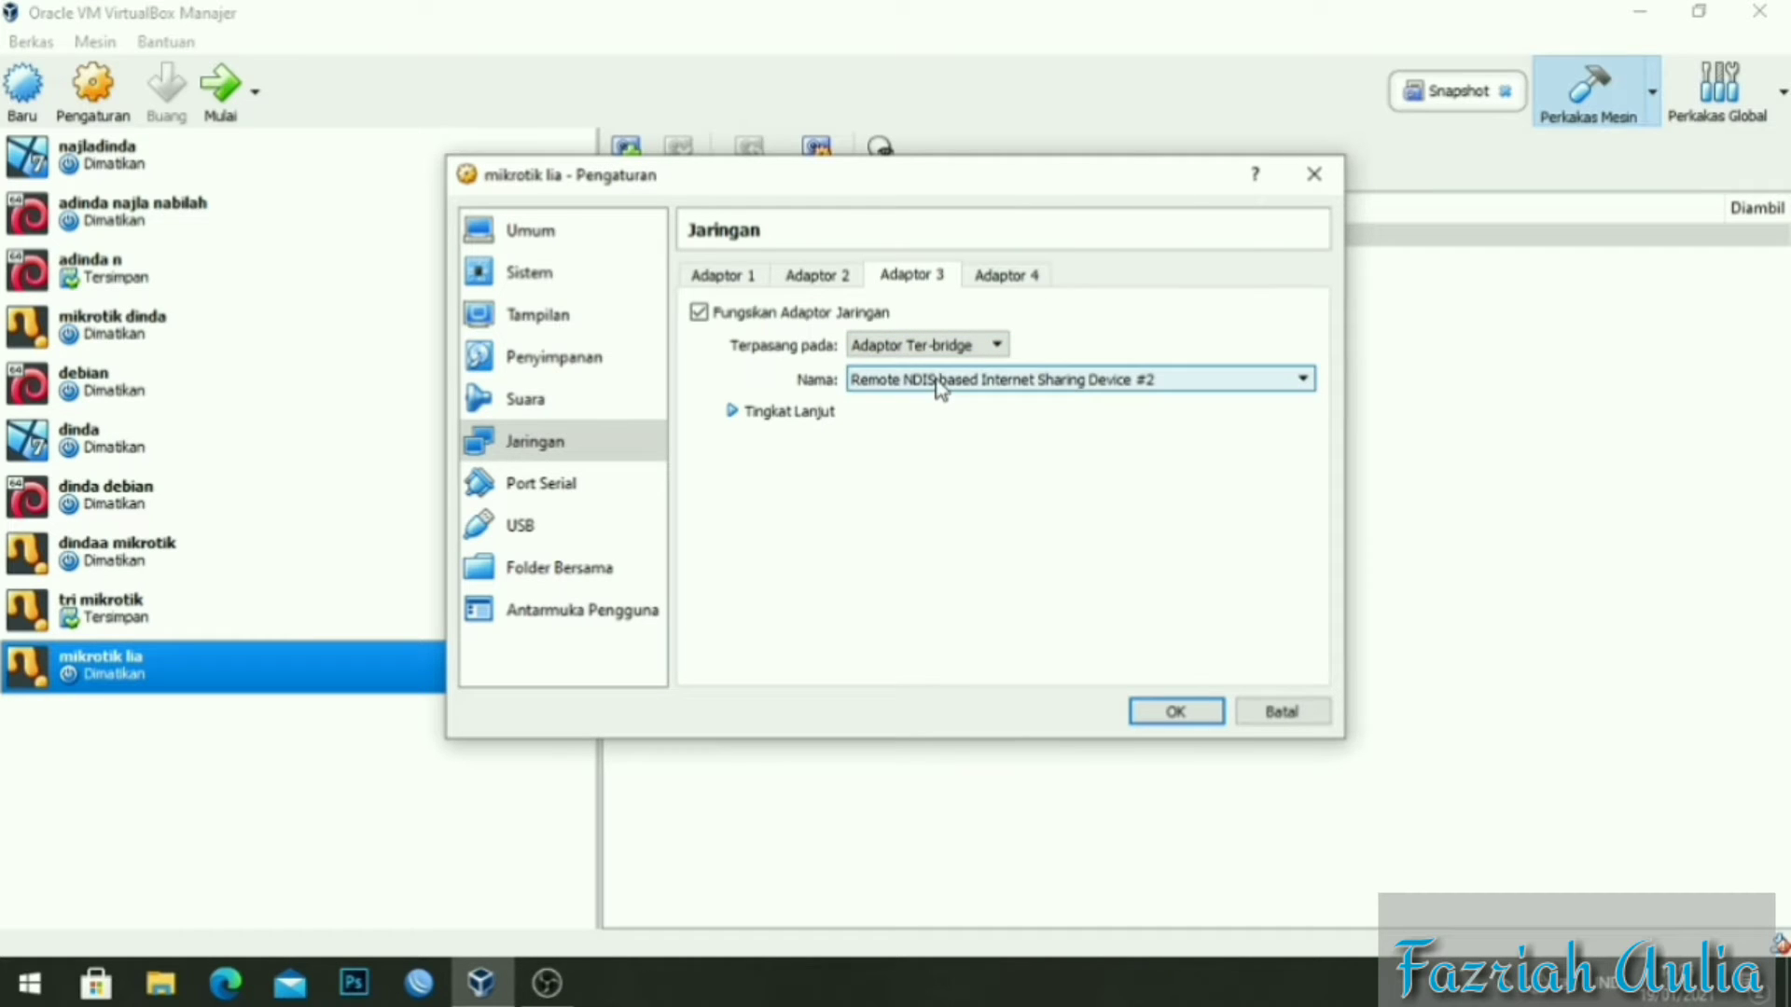
click(937, 383)
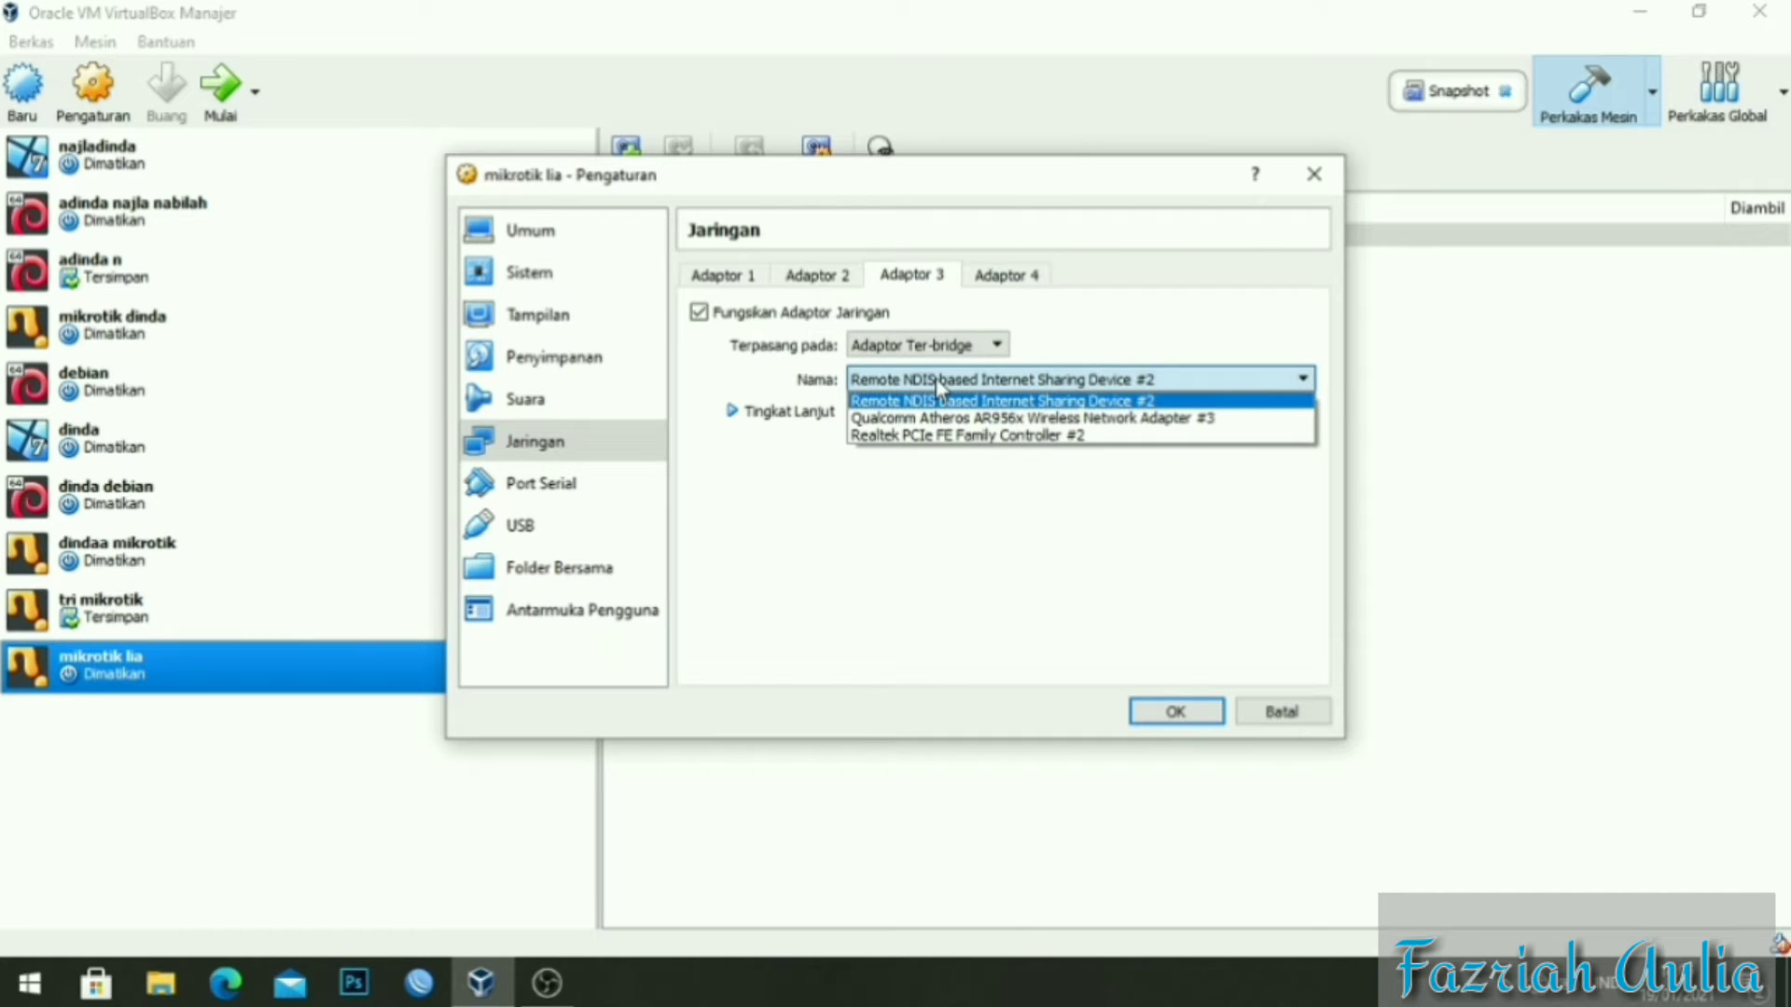
click(964, 438)
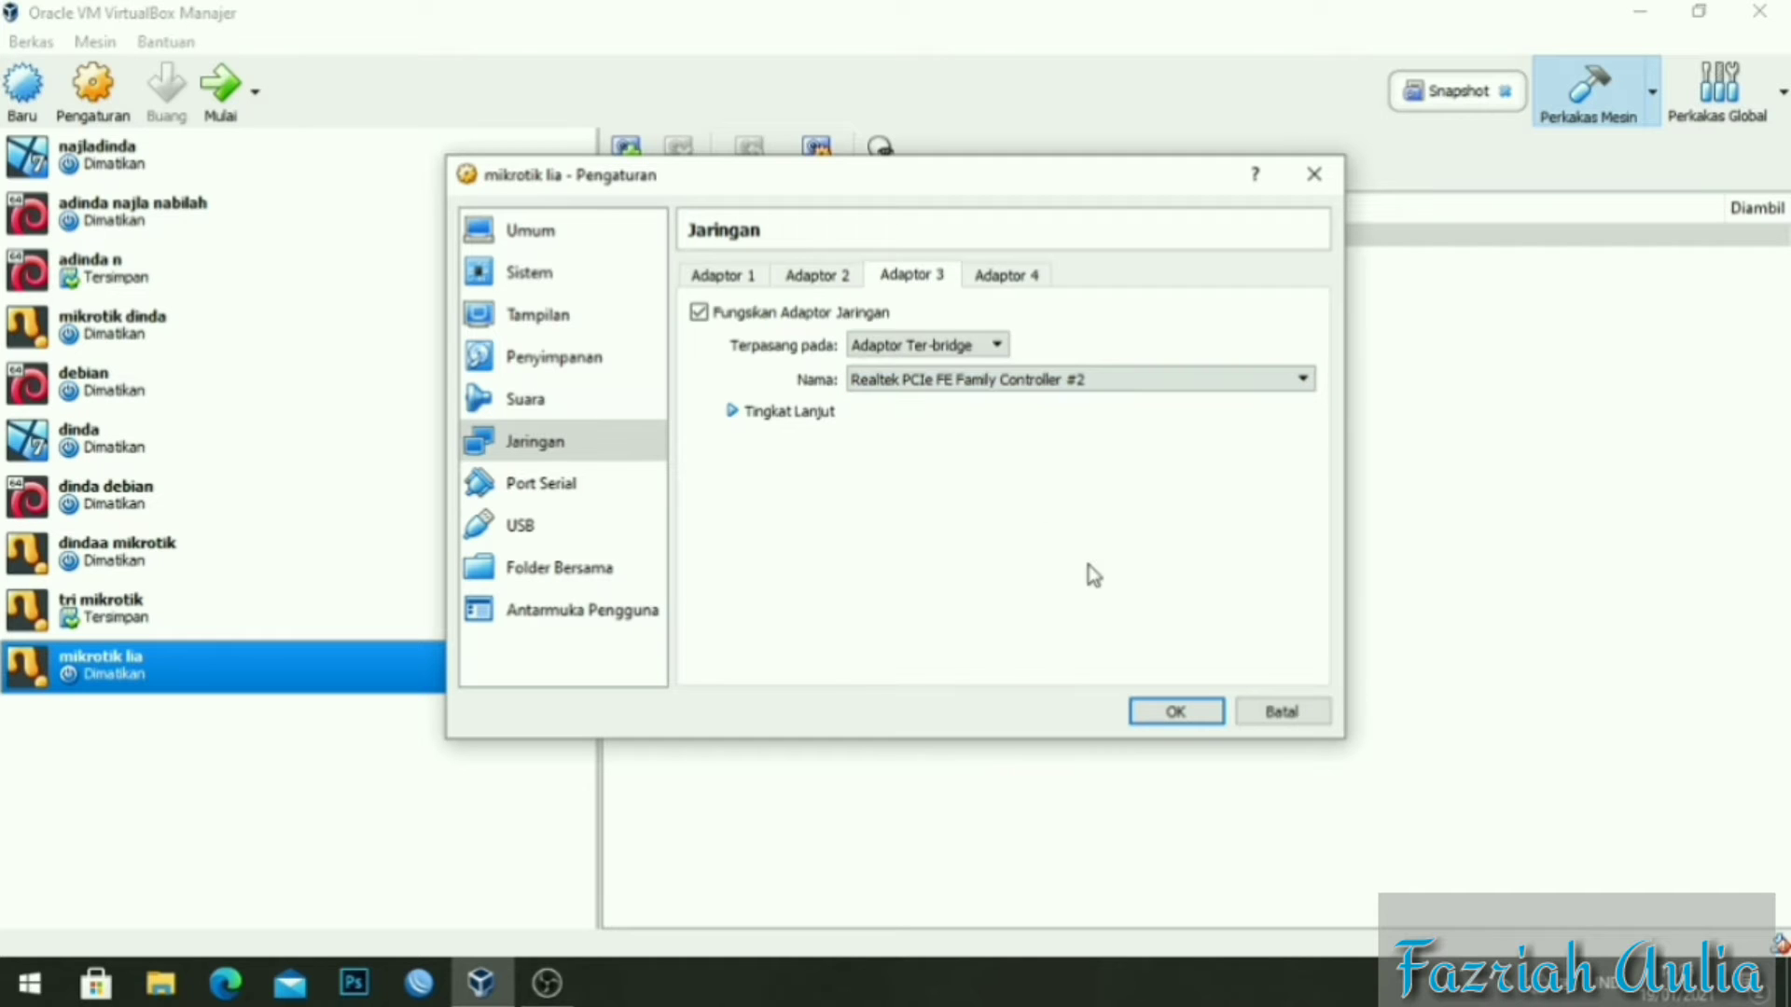
click(1180, 714)
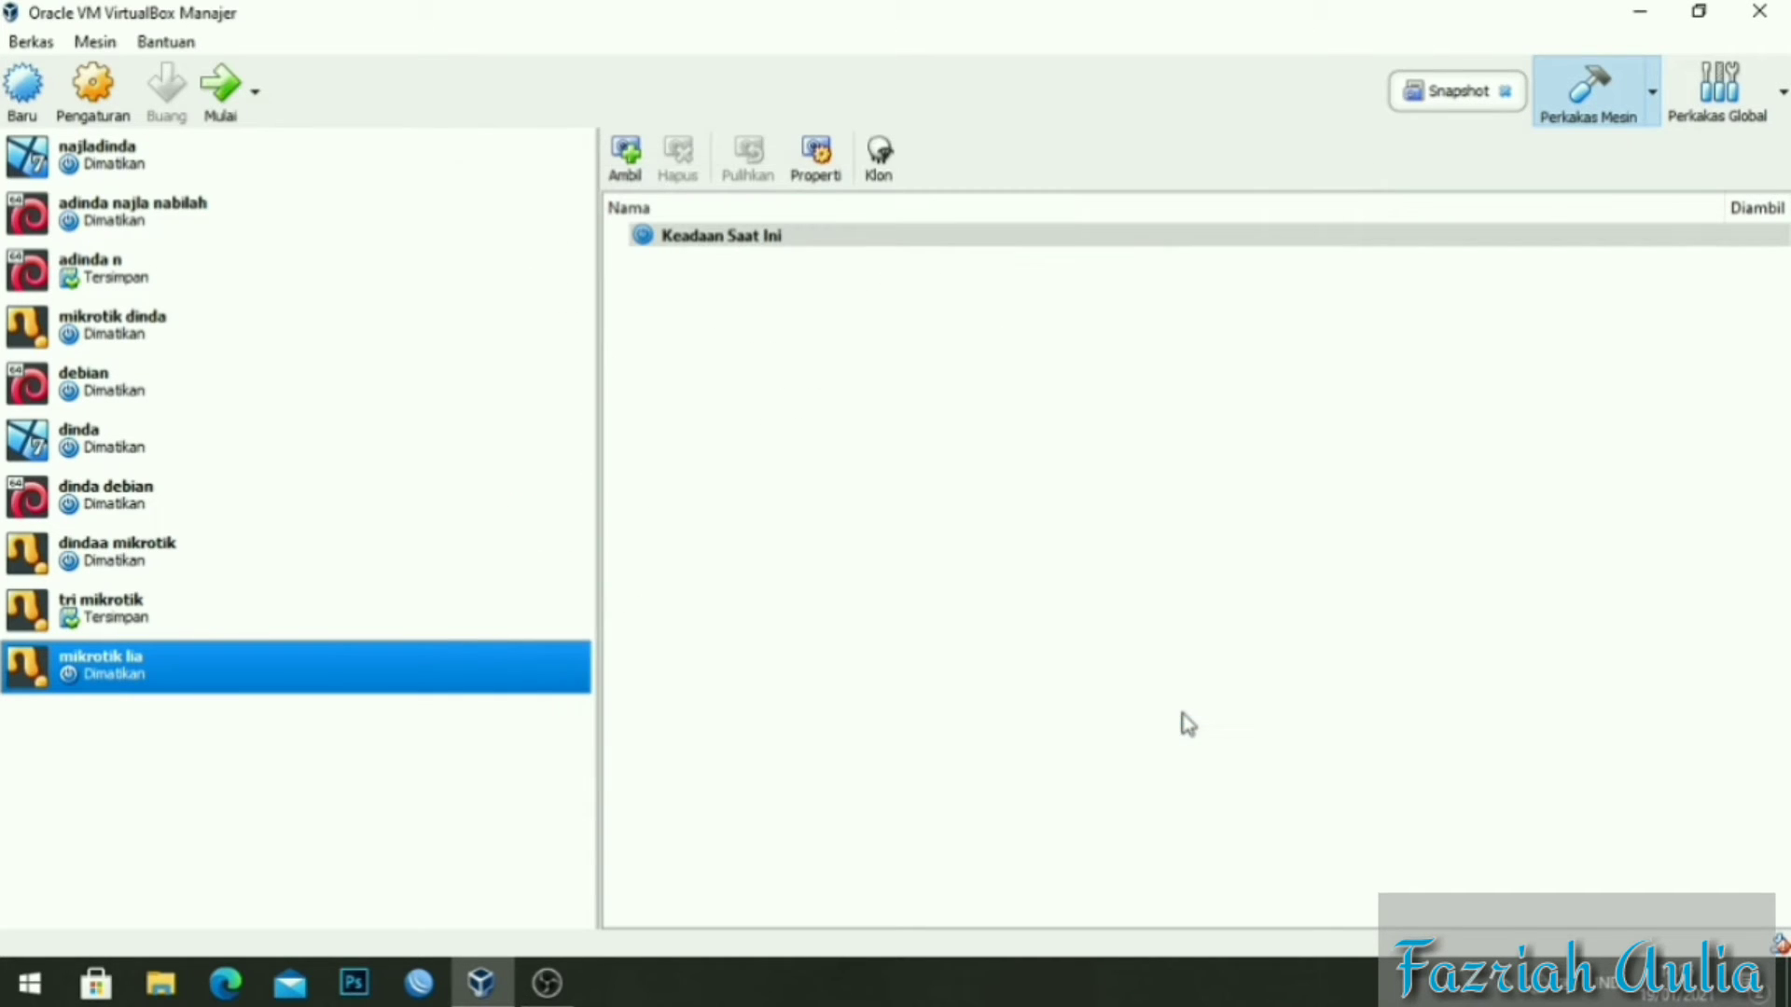
Start the virtual machine from the mikrotik-6.33 ISO in D:\iso and maximize its window.
click(224, 89)
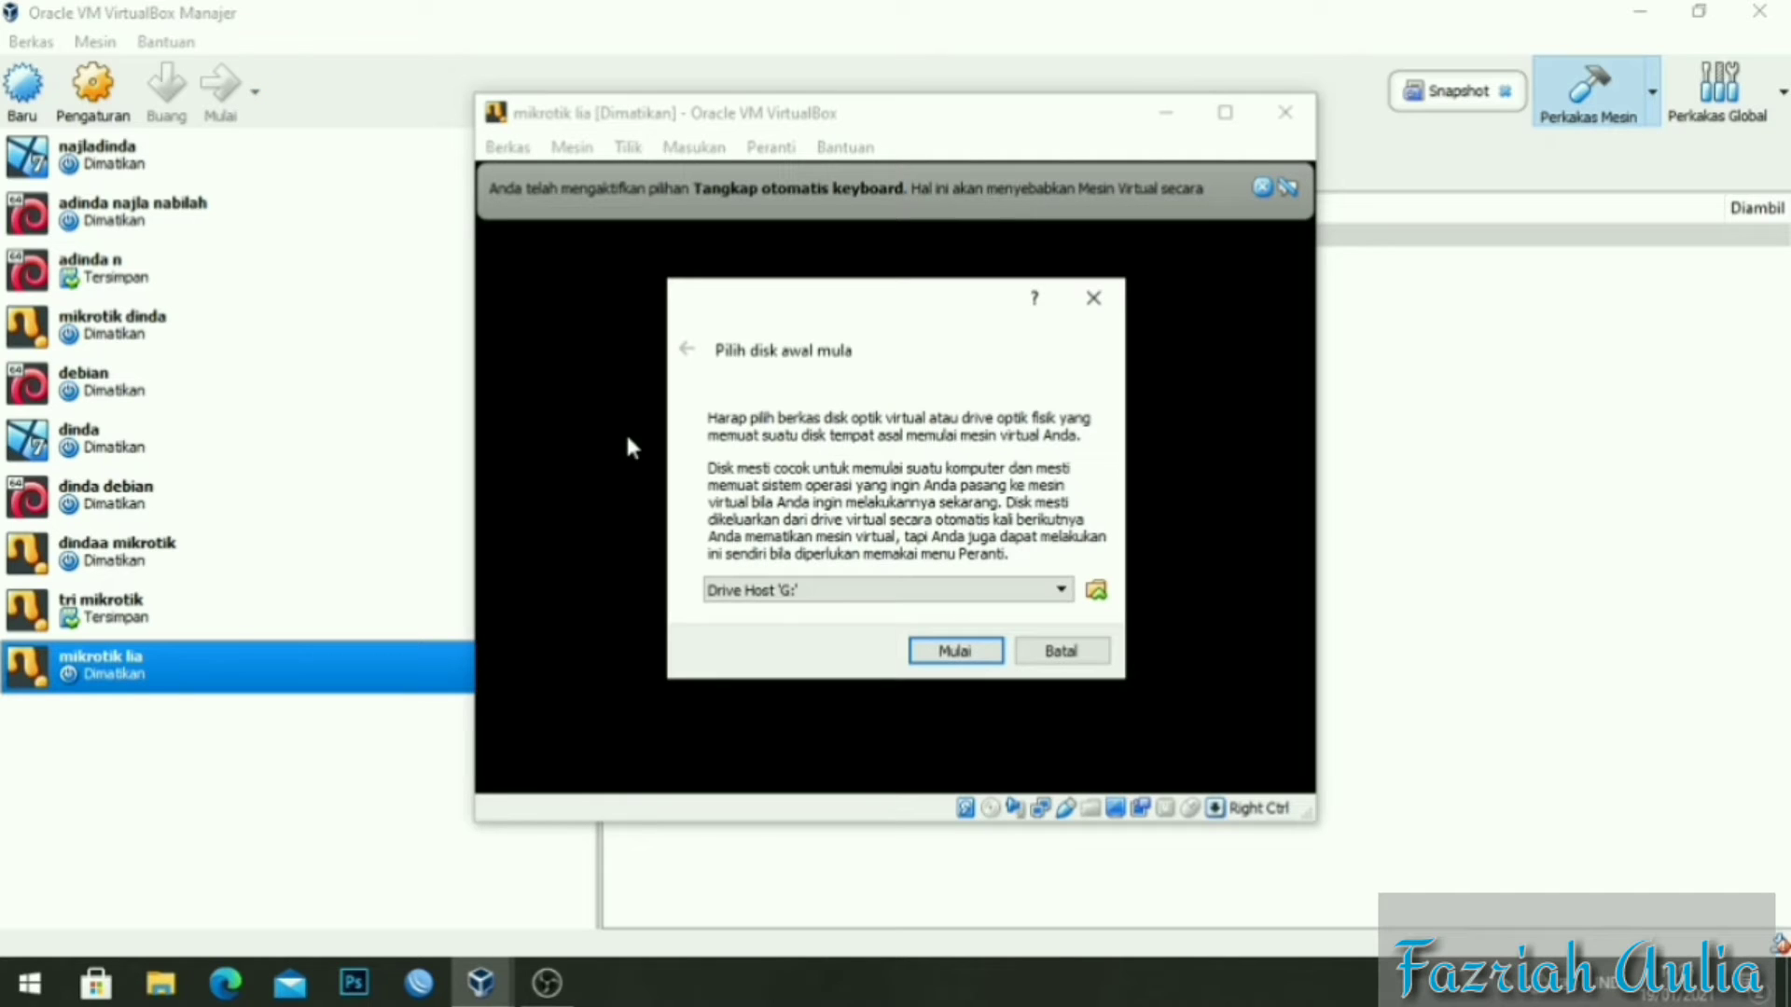
click(1096, 591)
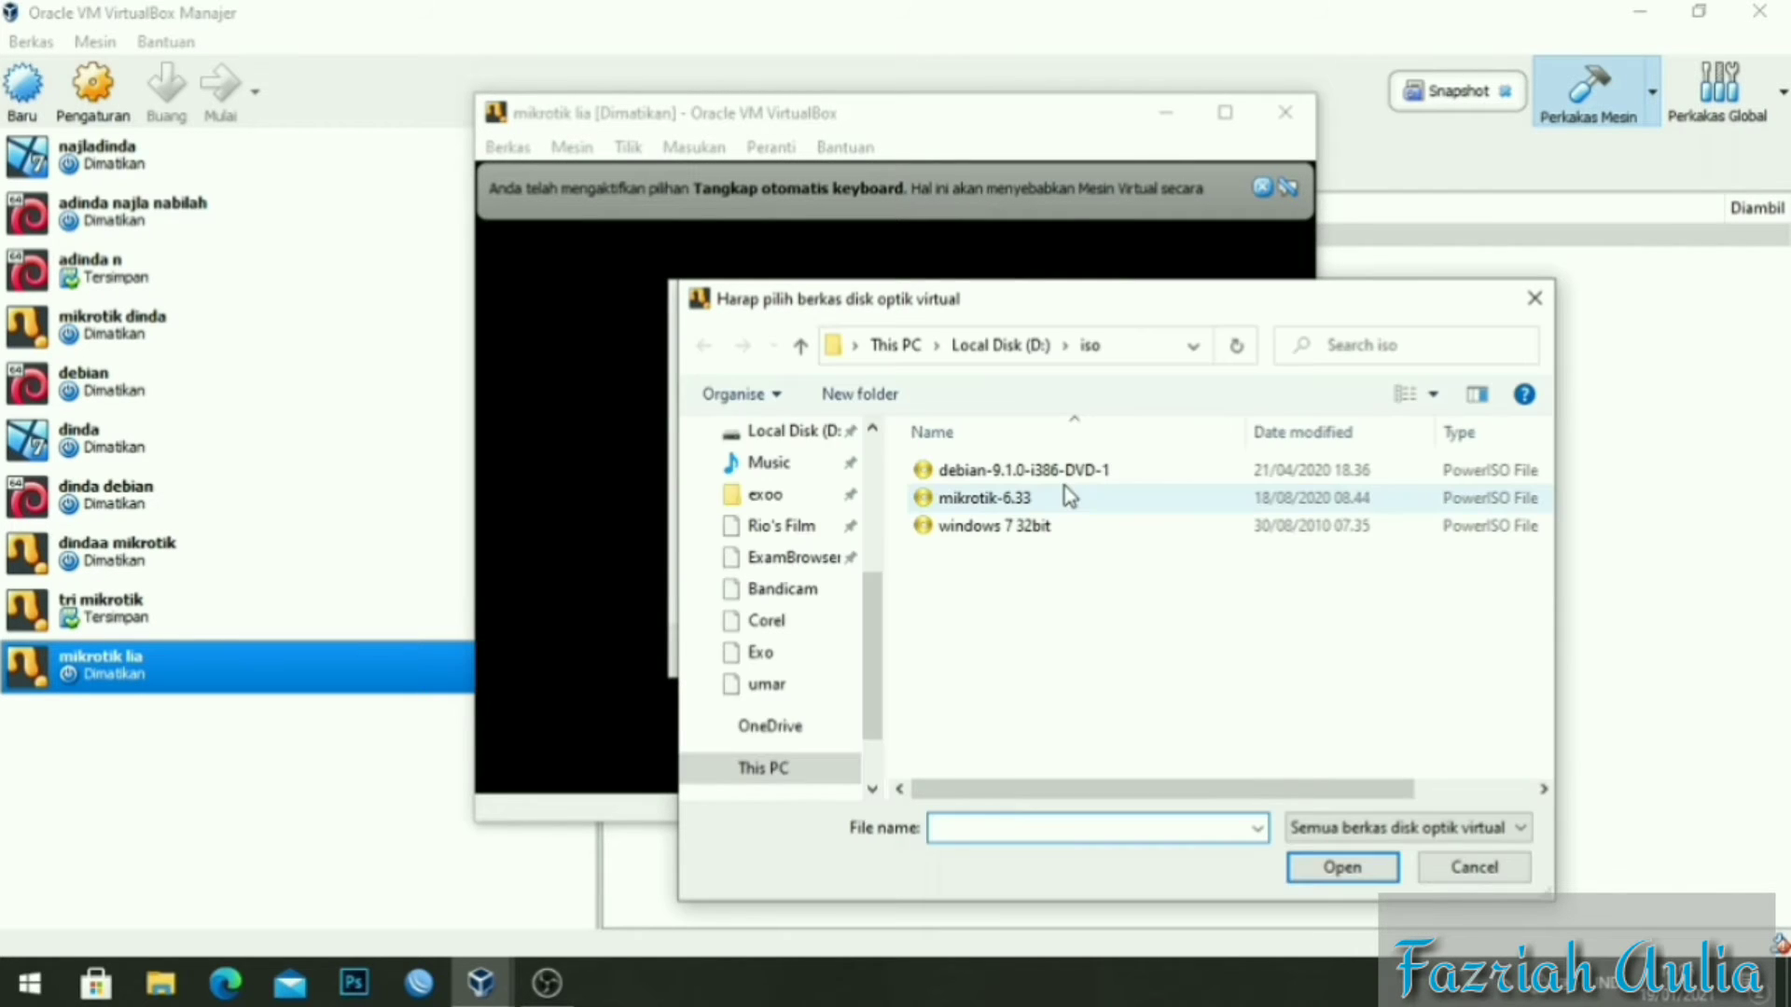
click(1070, 497)
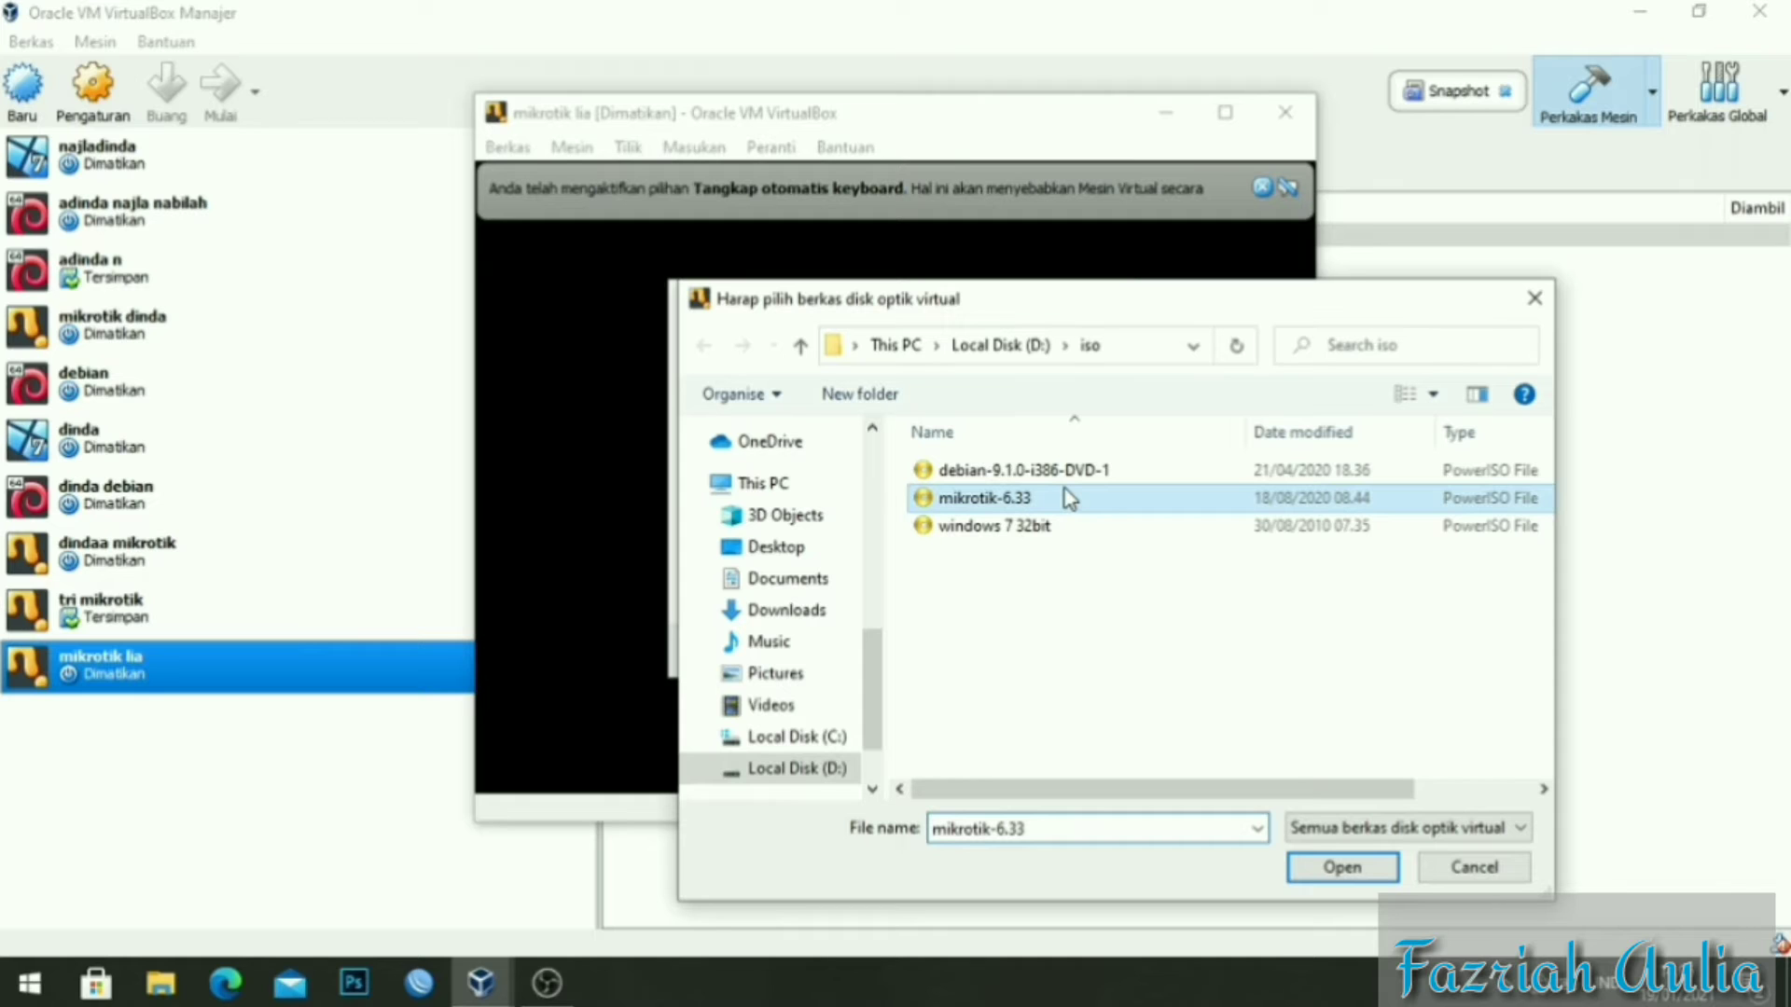
click(1351, 875)
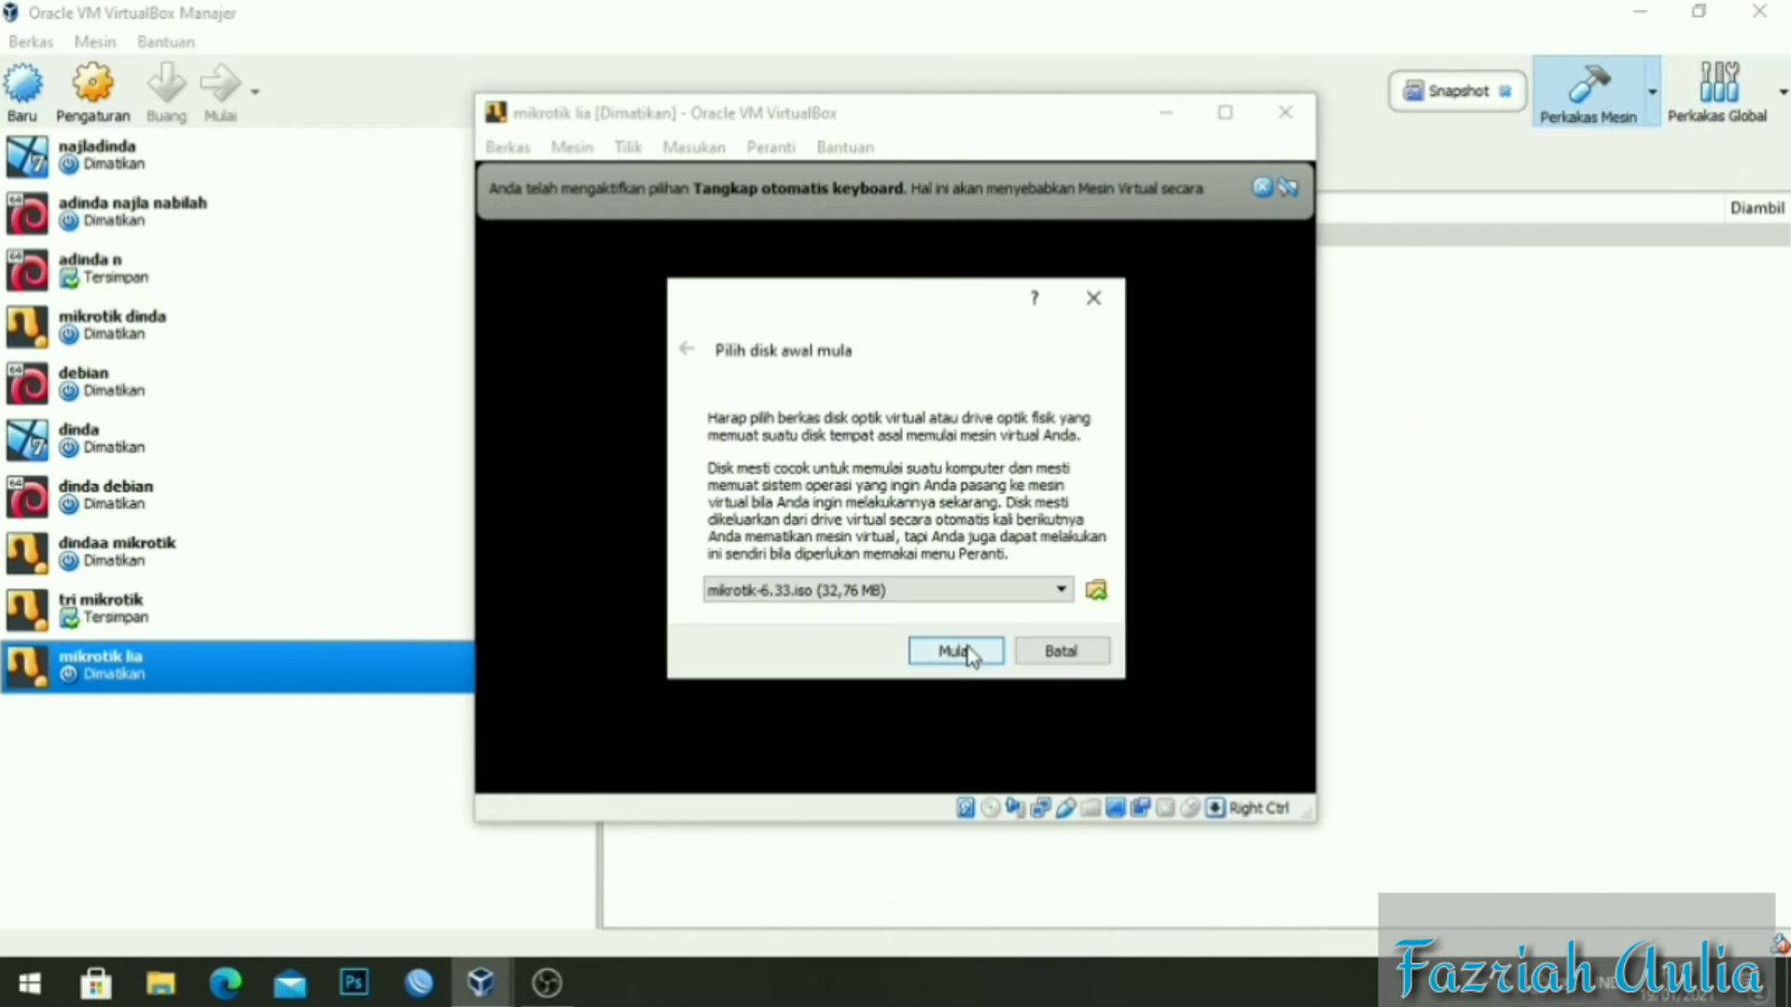
click(968, 653)
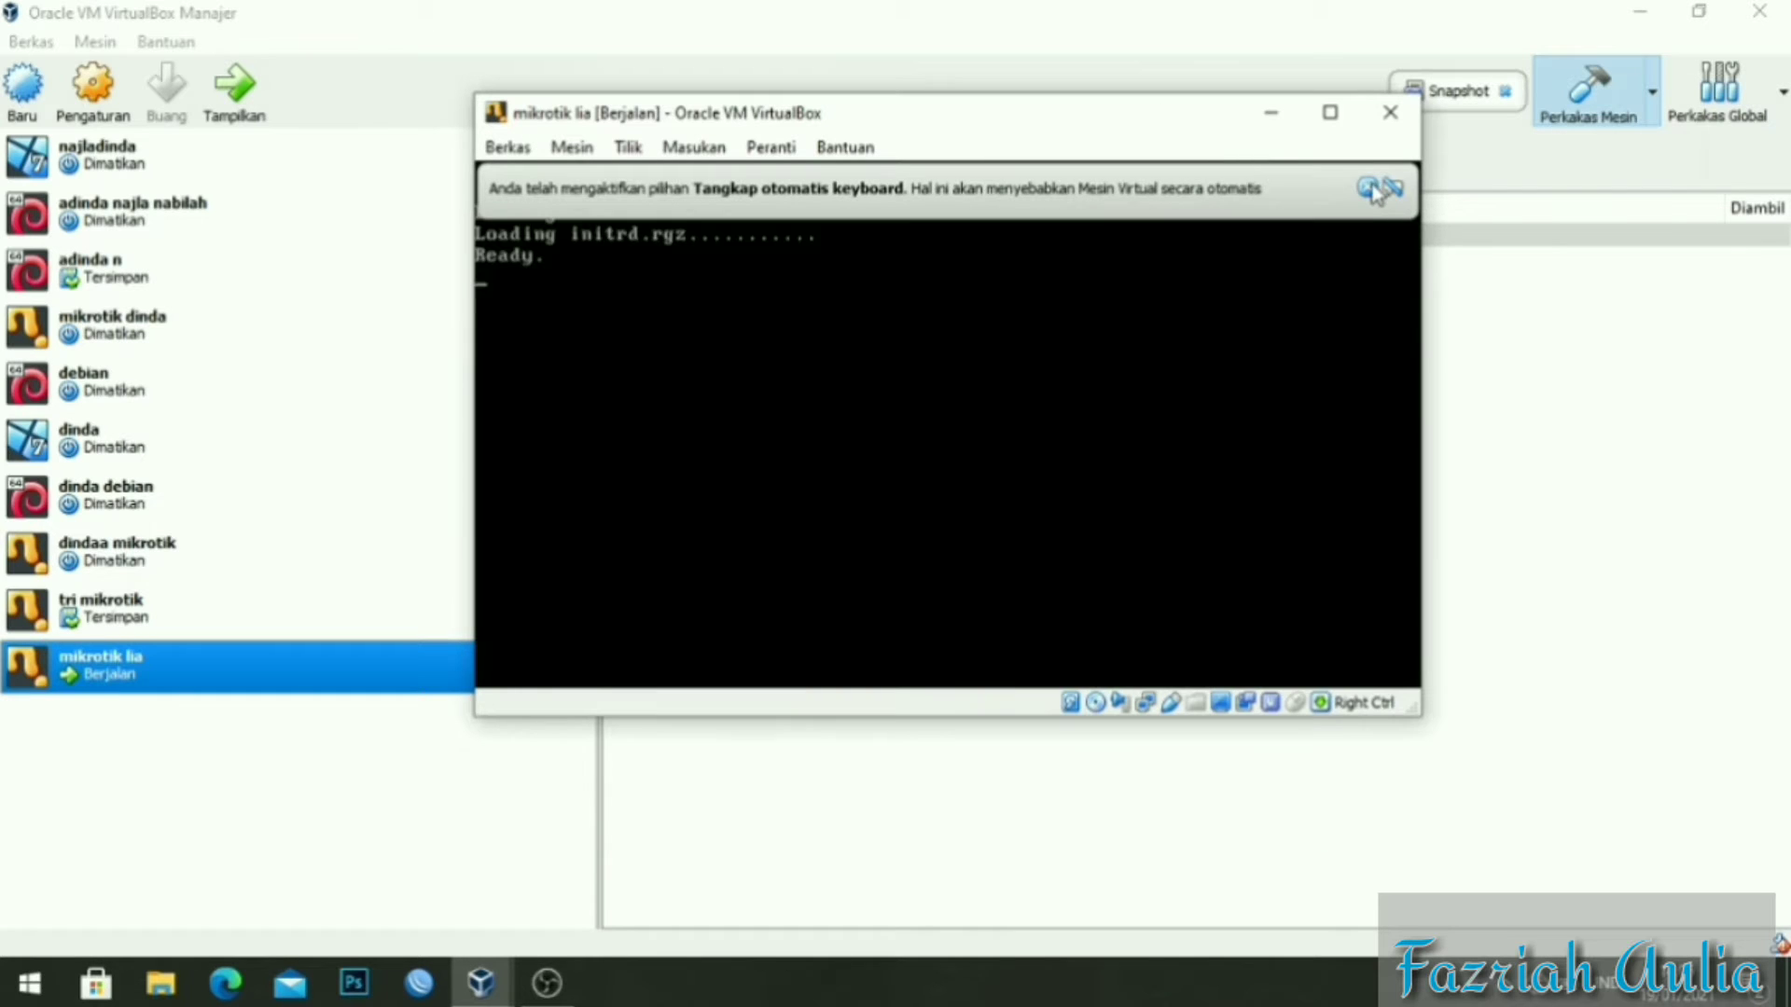
click(1369, 192)
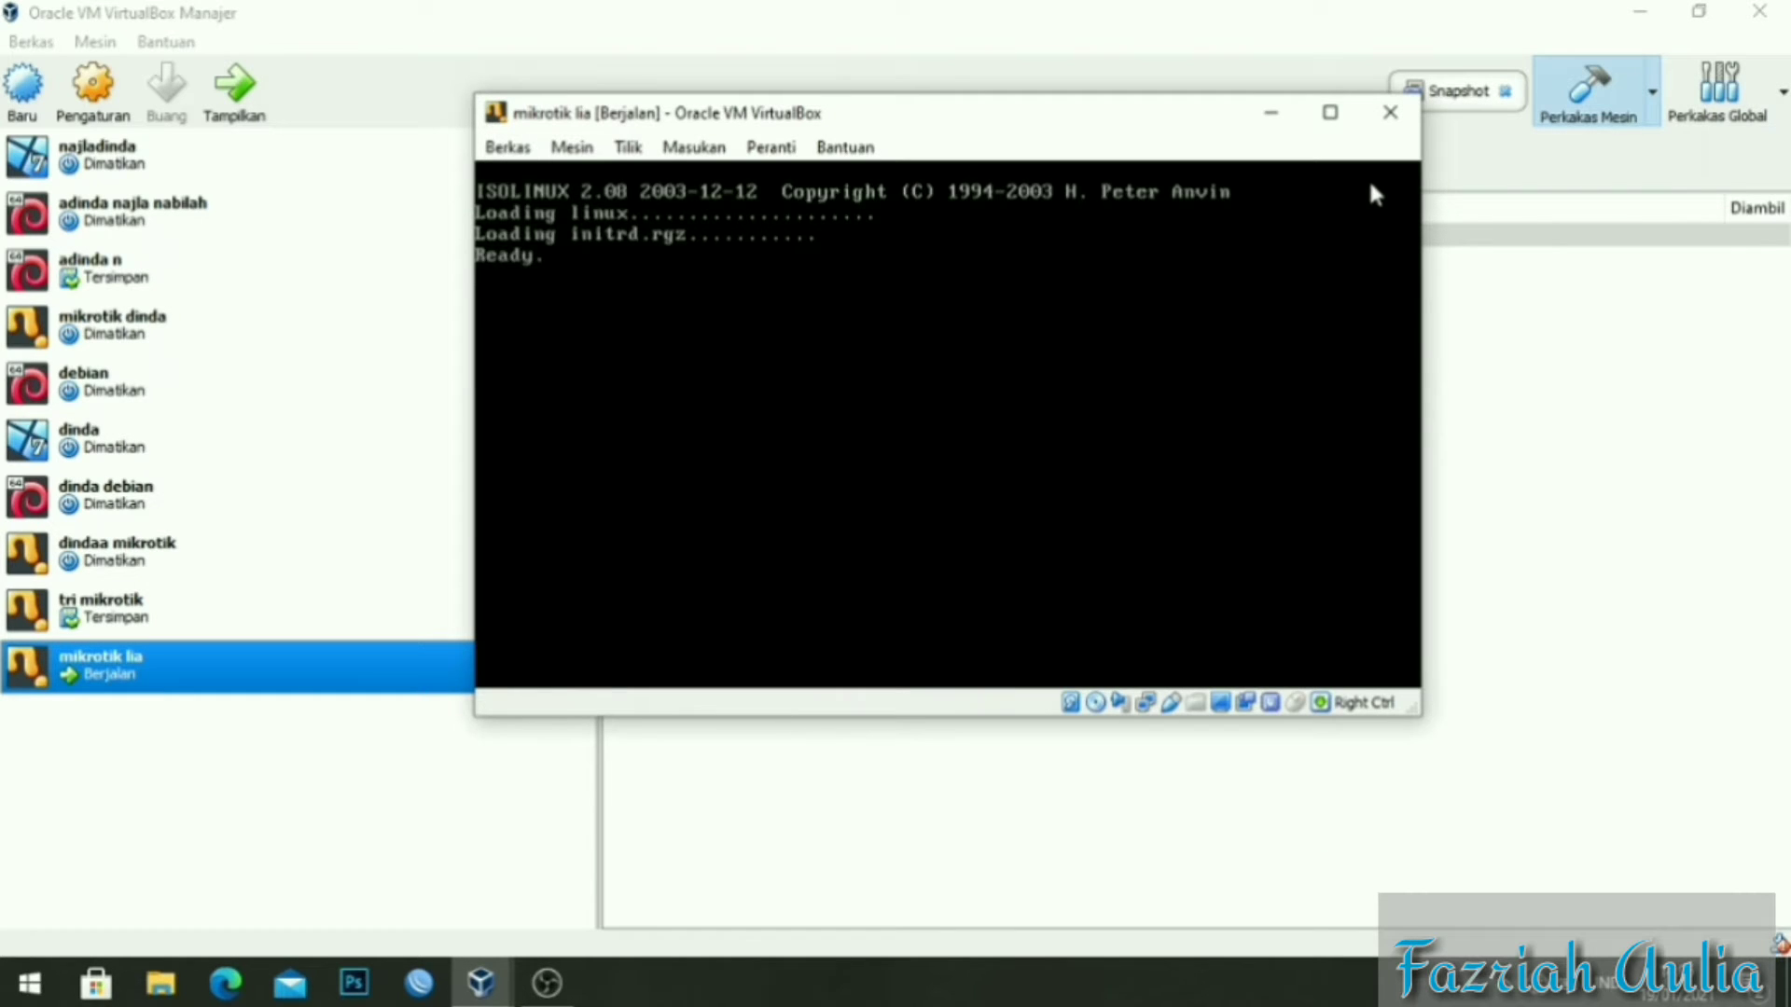
click(1332, 112)
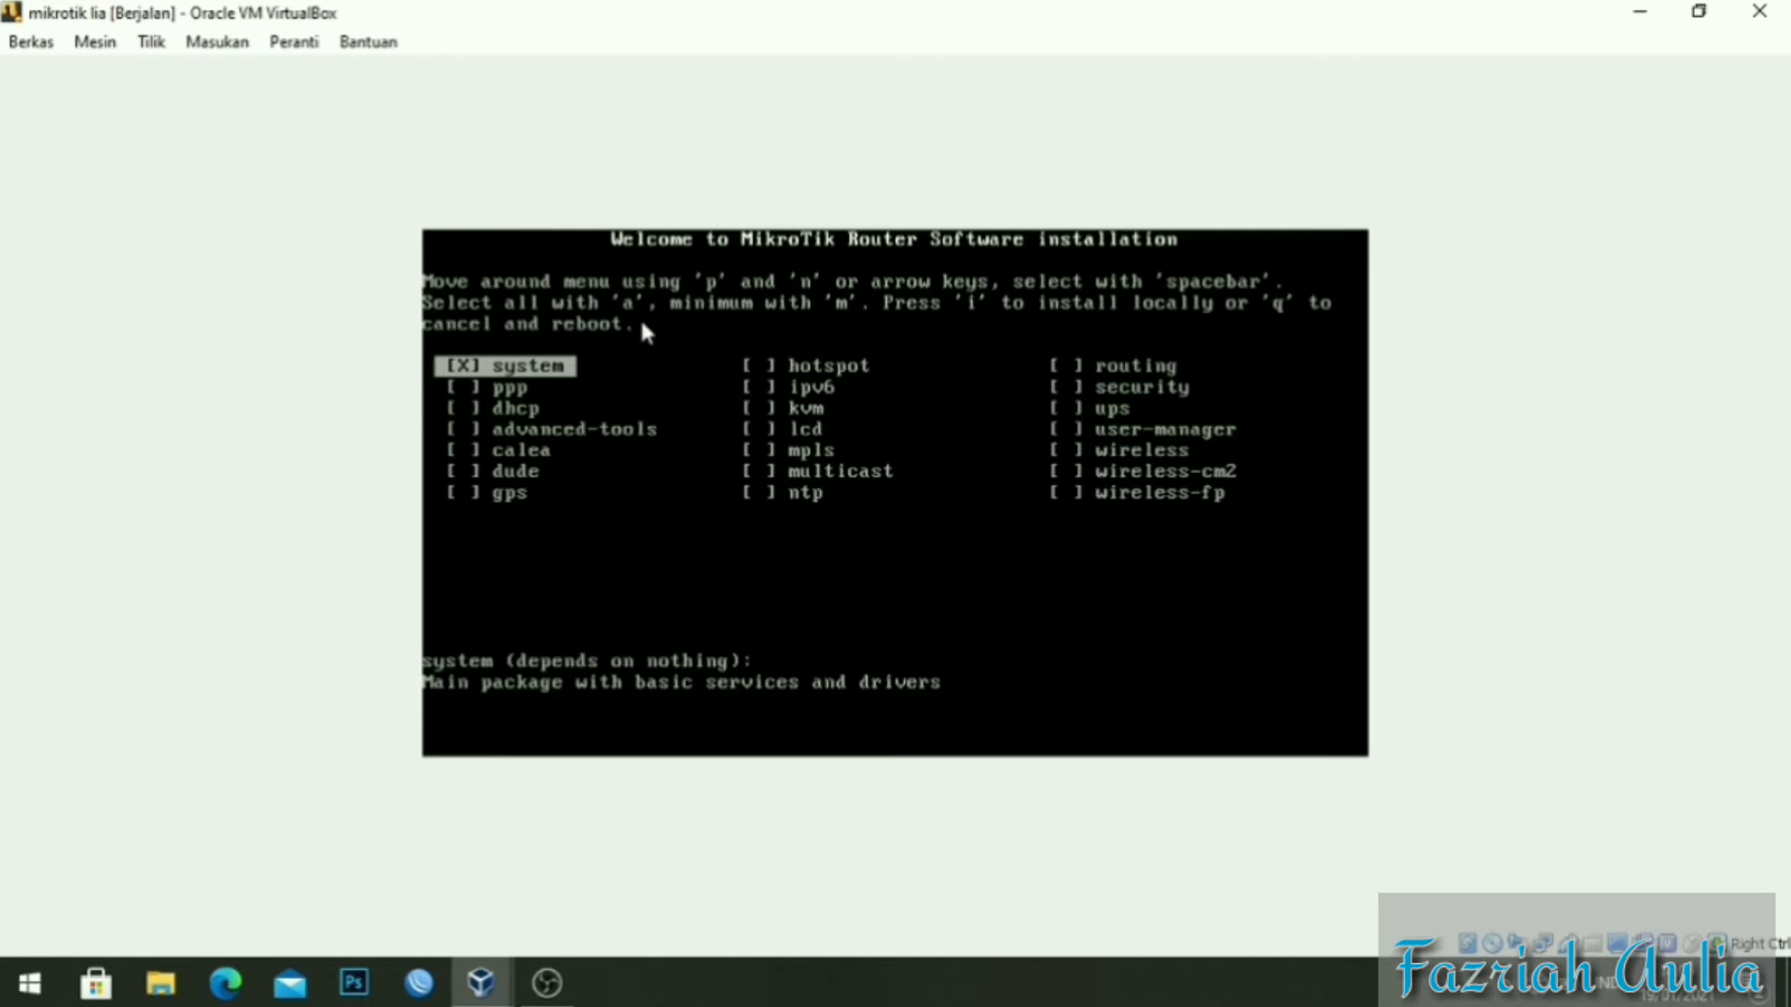
Install MikroTik locally with all packages selected, without keeping the old configuration, and accept erasing the disk.
key(a)
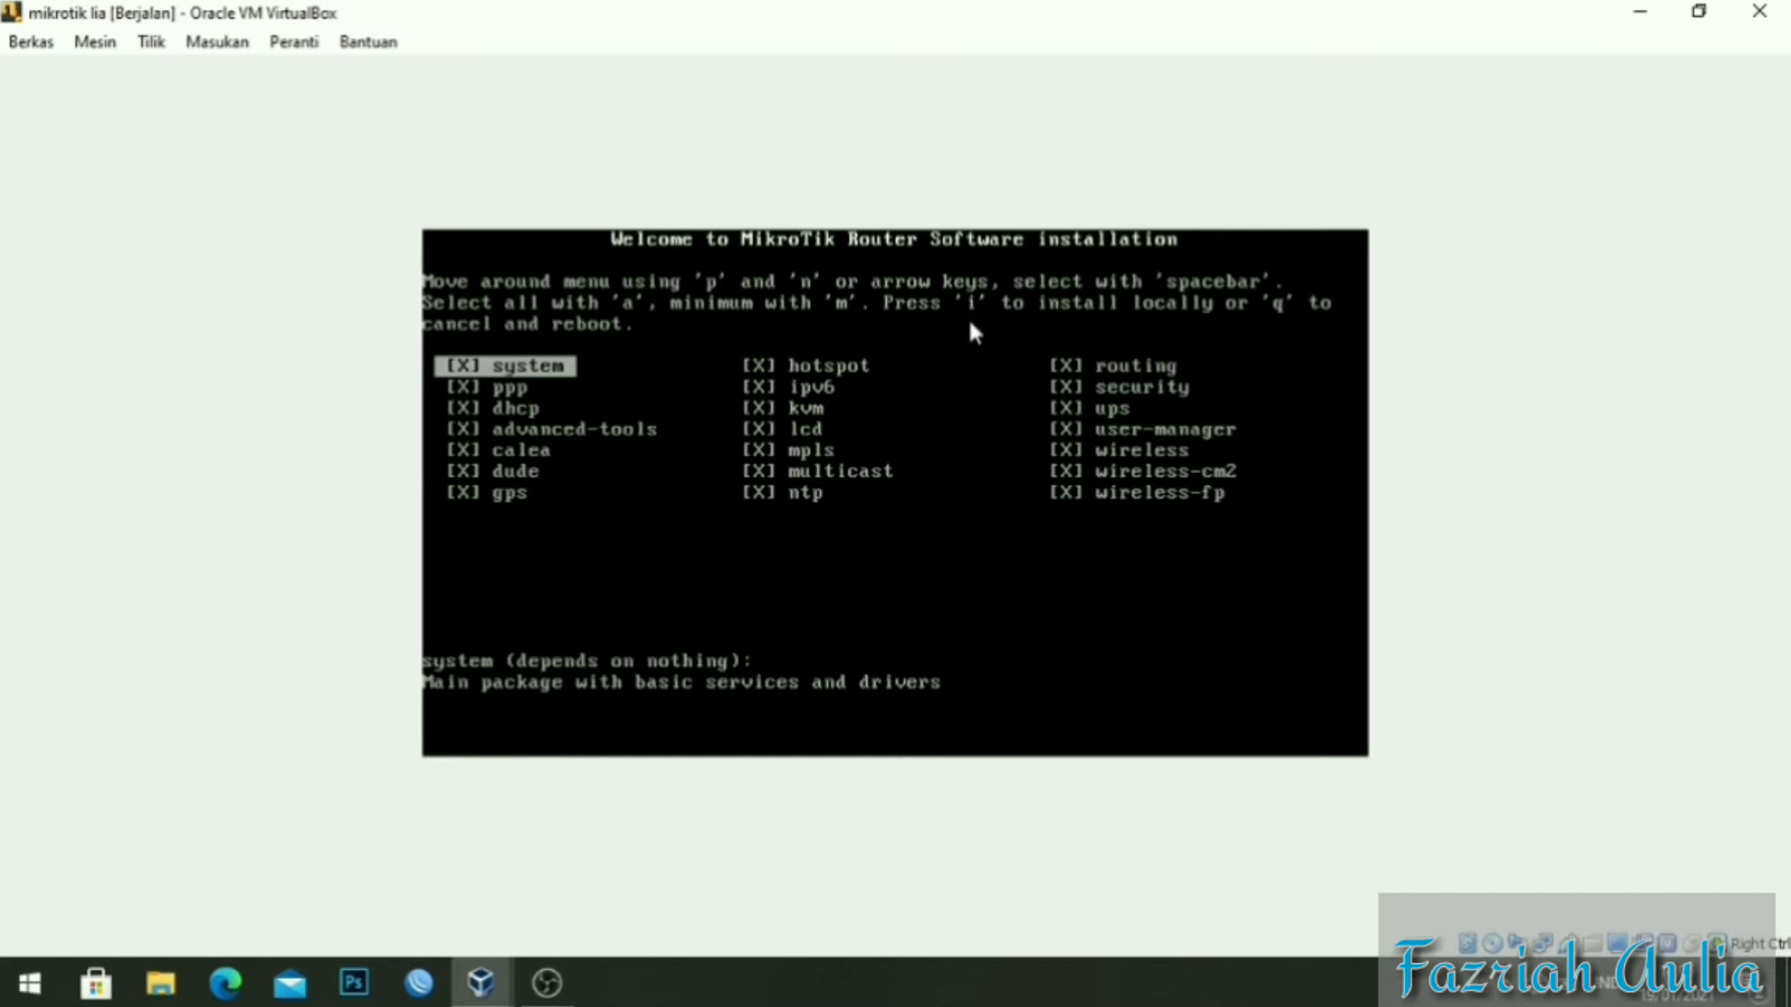
key(i)
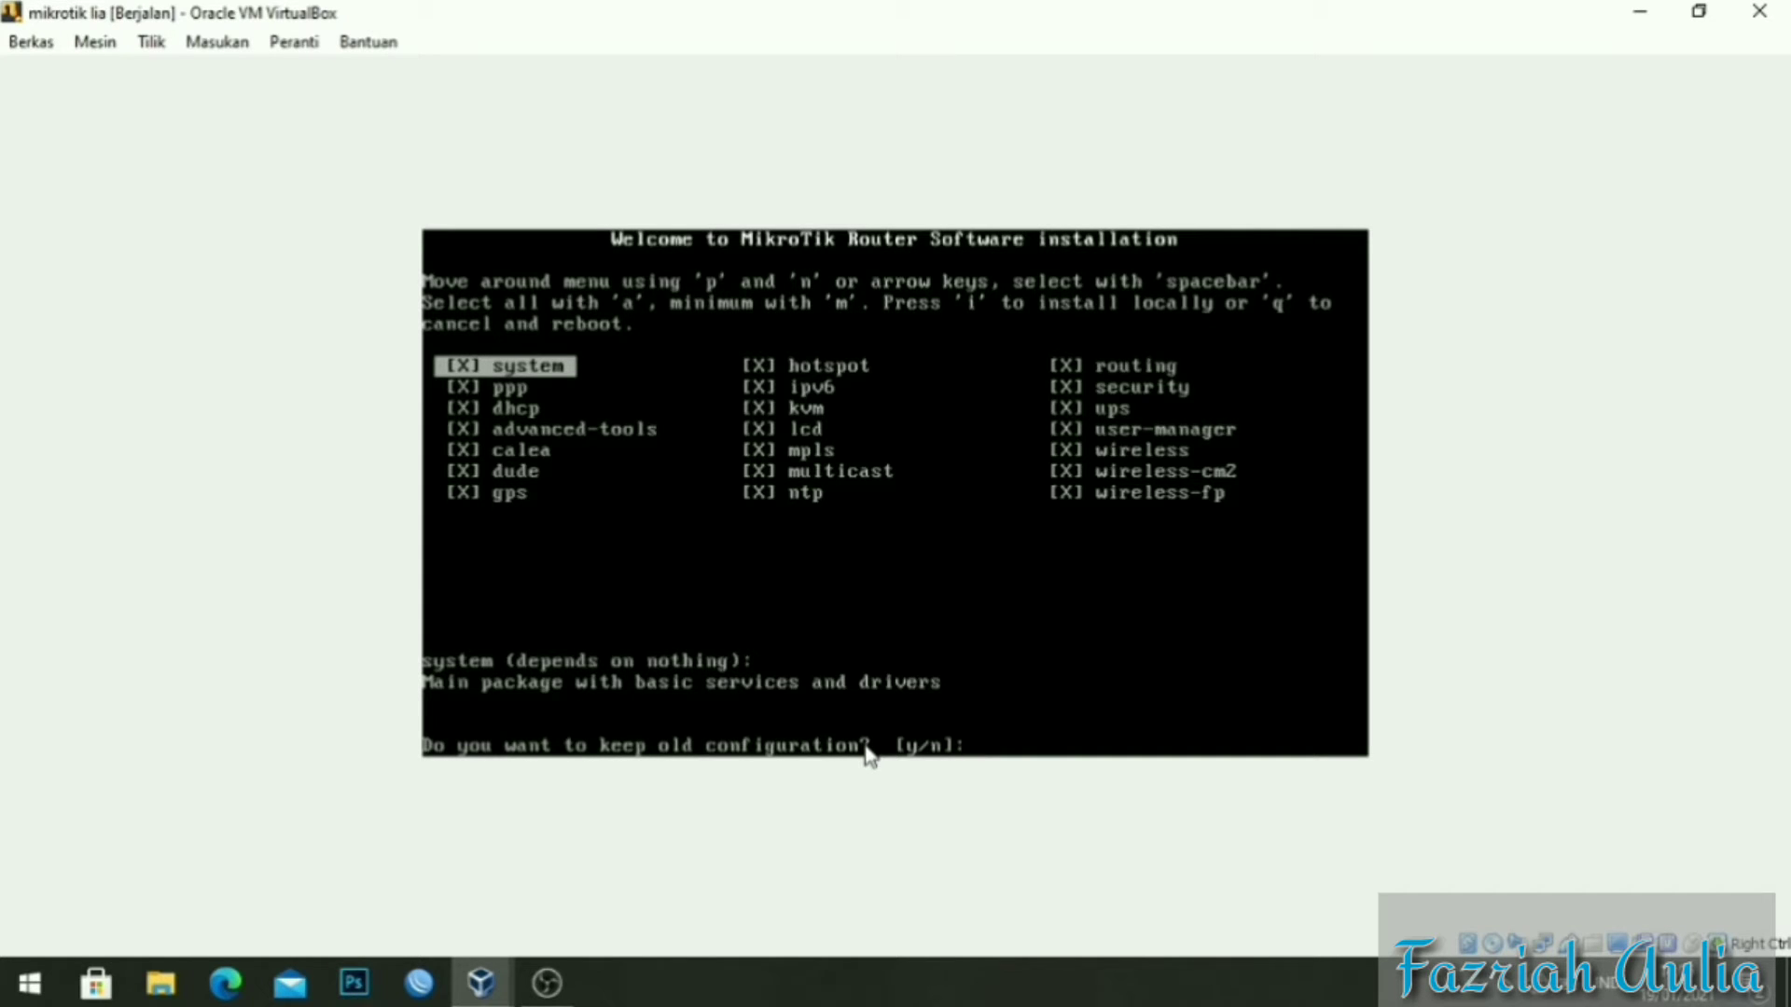
text(n]:)
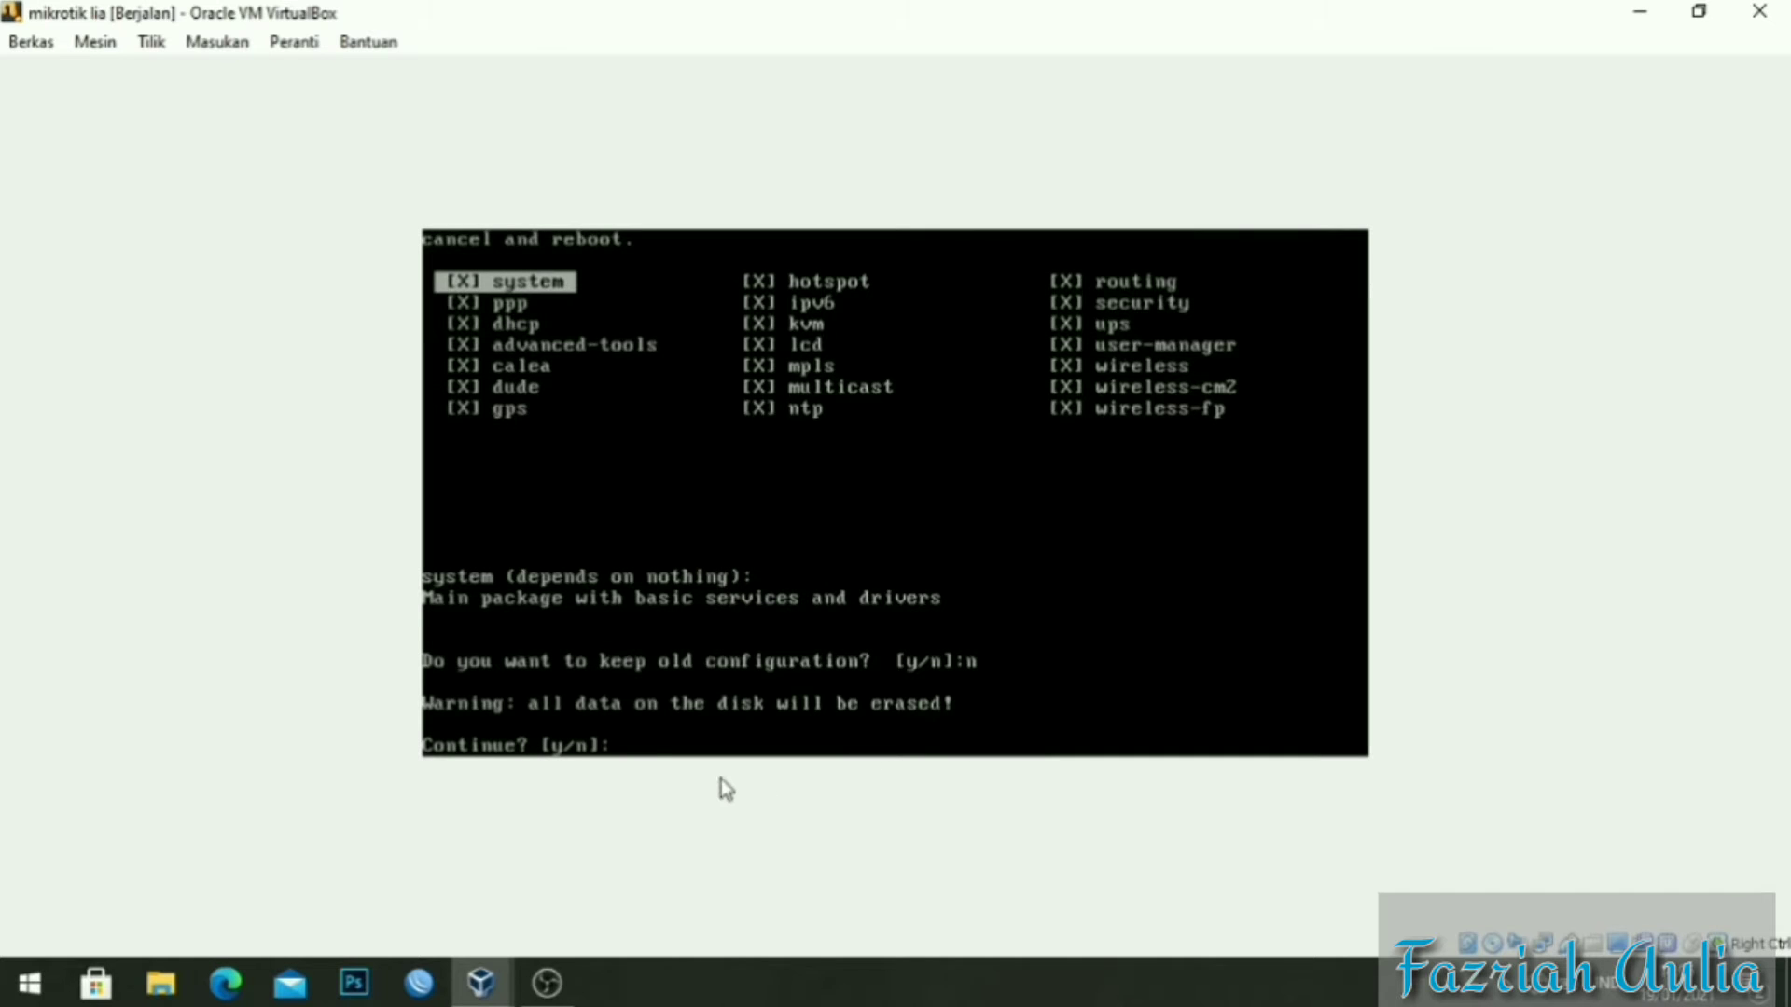
text(y)
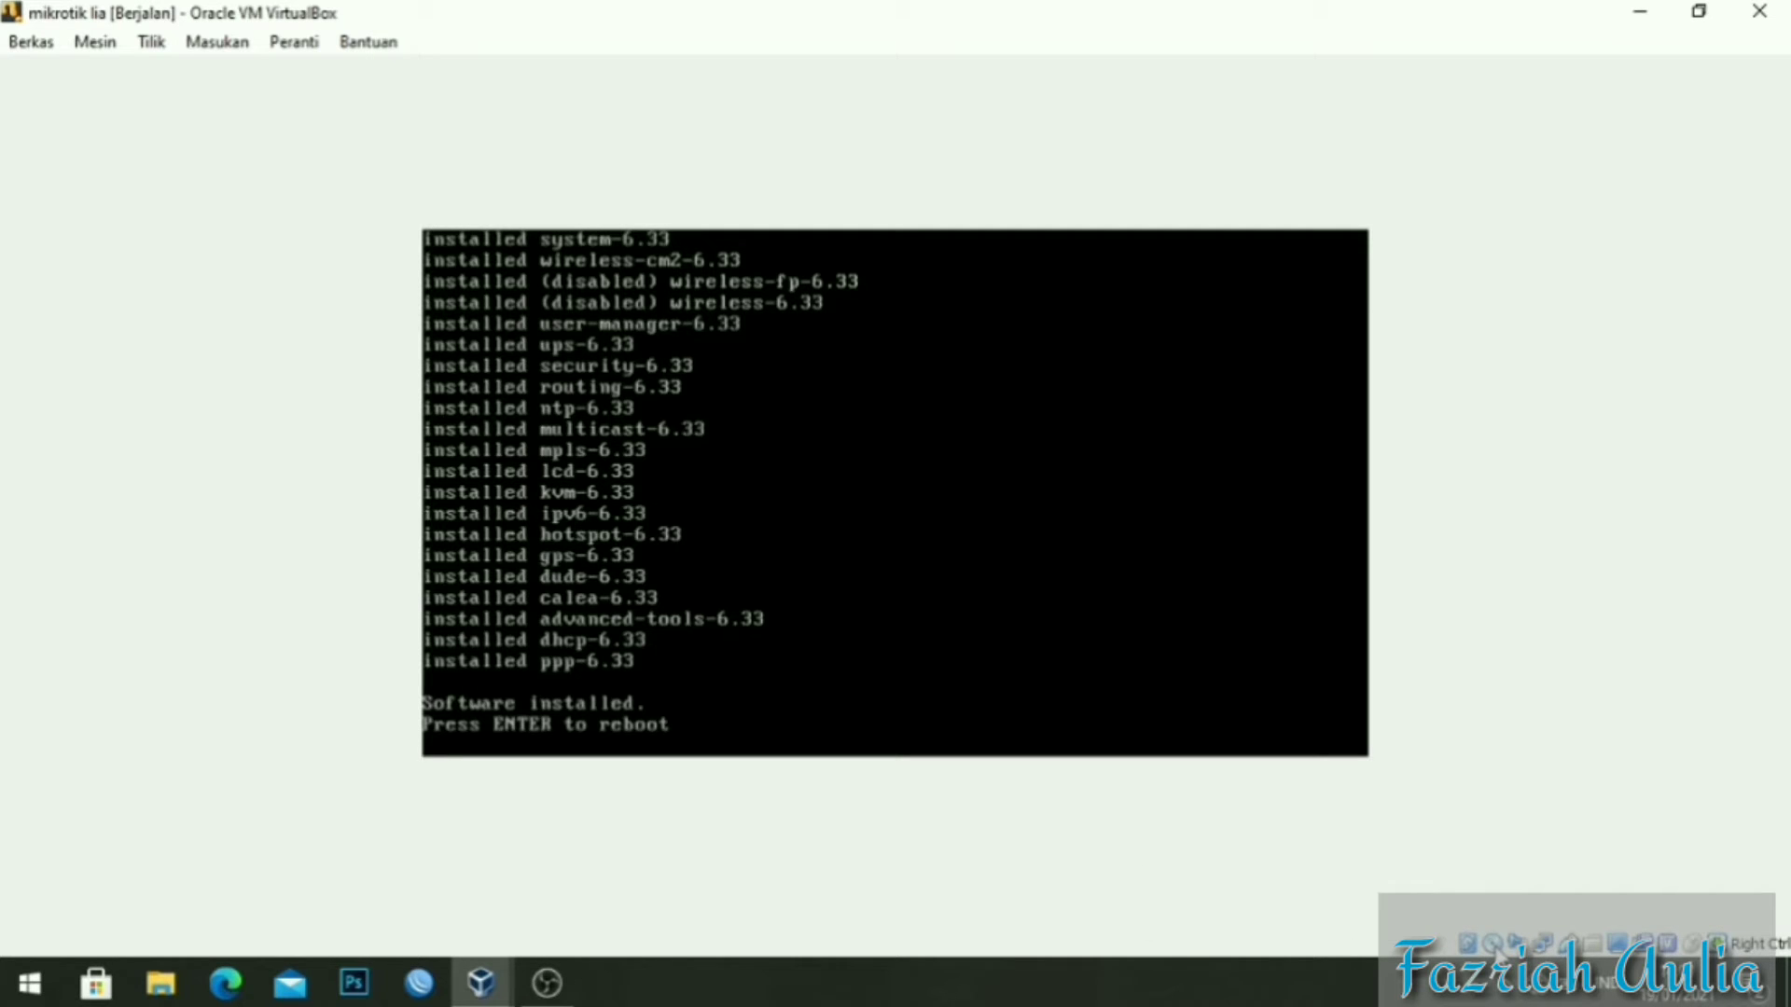
Force-unmount the mikrotik-6.33 ISO from the virtual optical drive and reboot the virtual machine.
click(1496, 947)
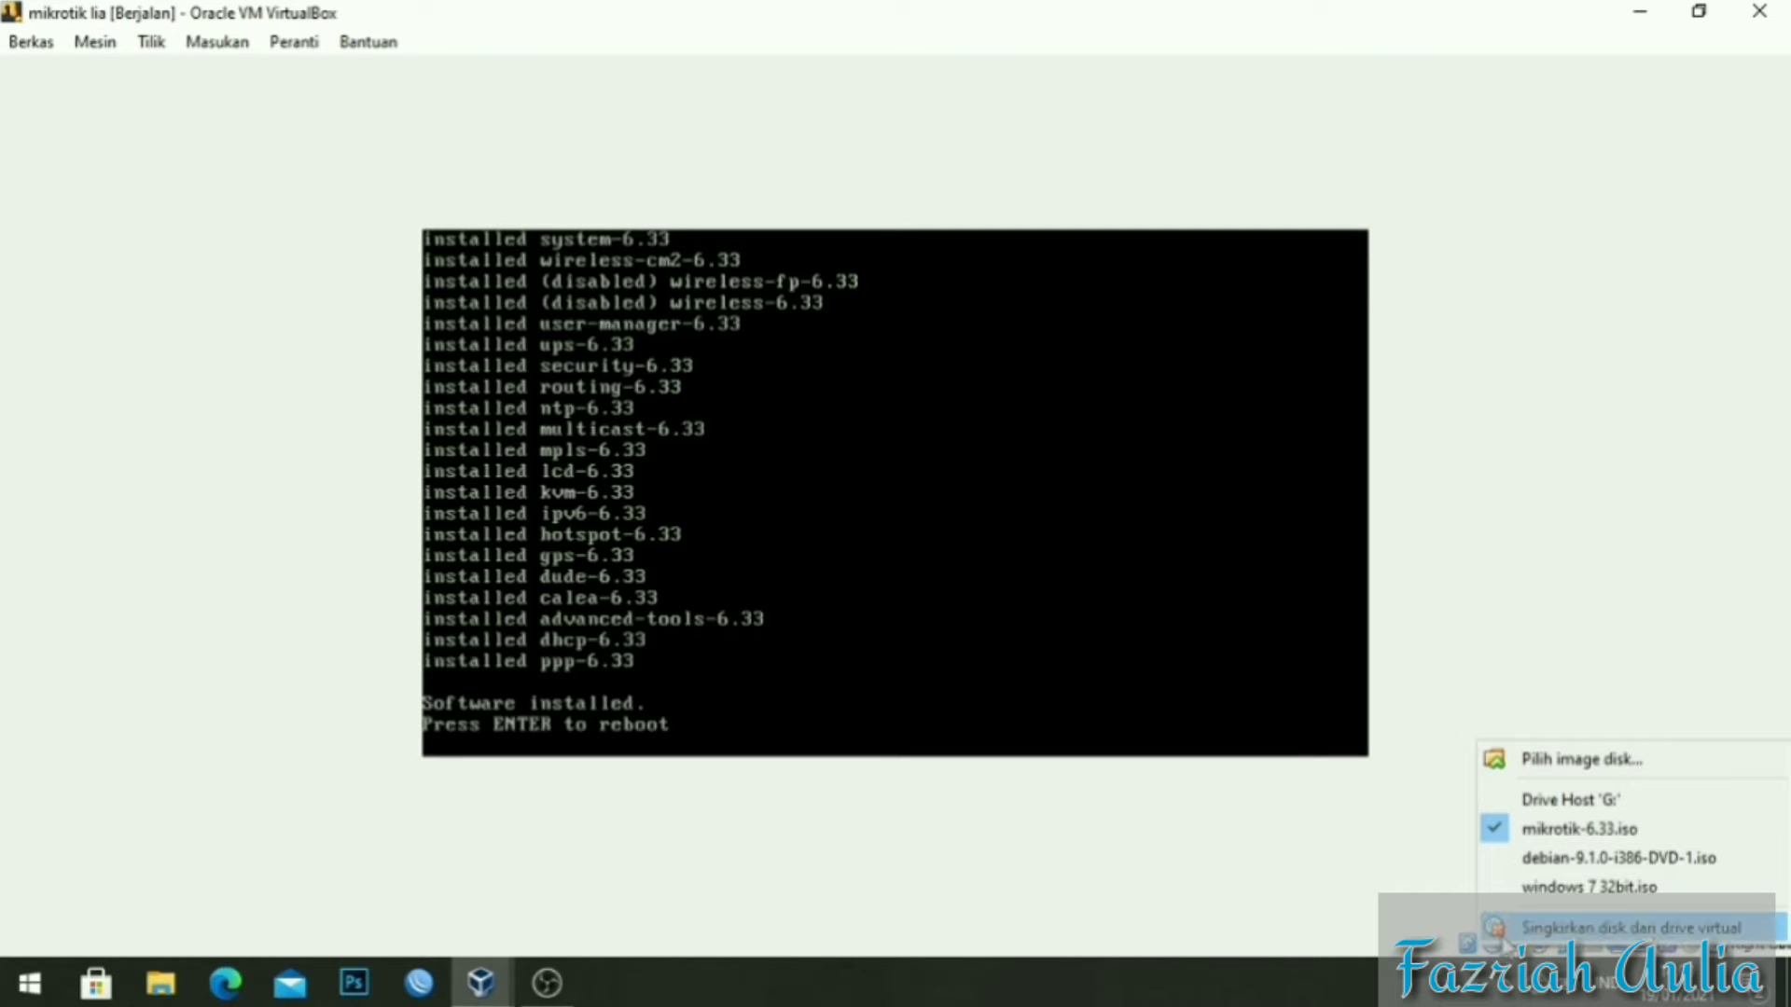
click(1640, 927)
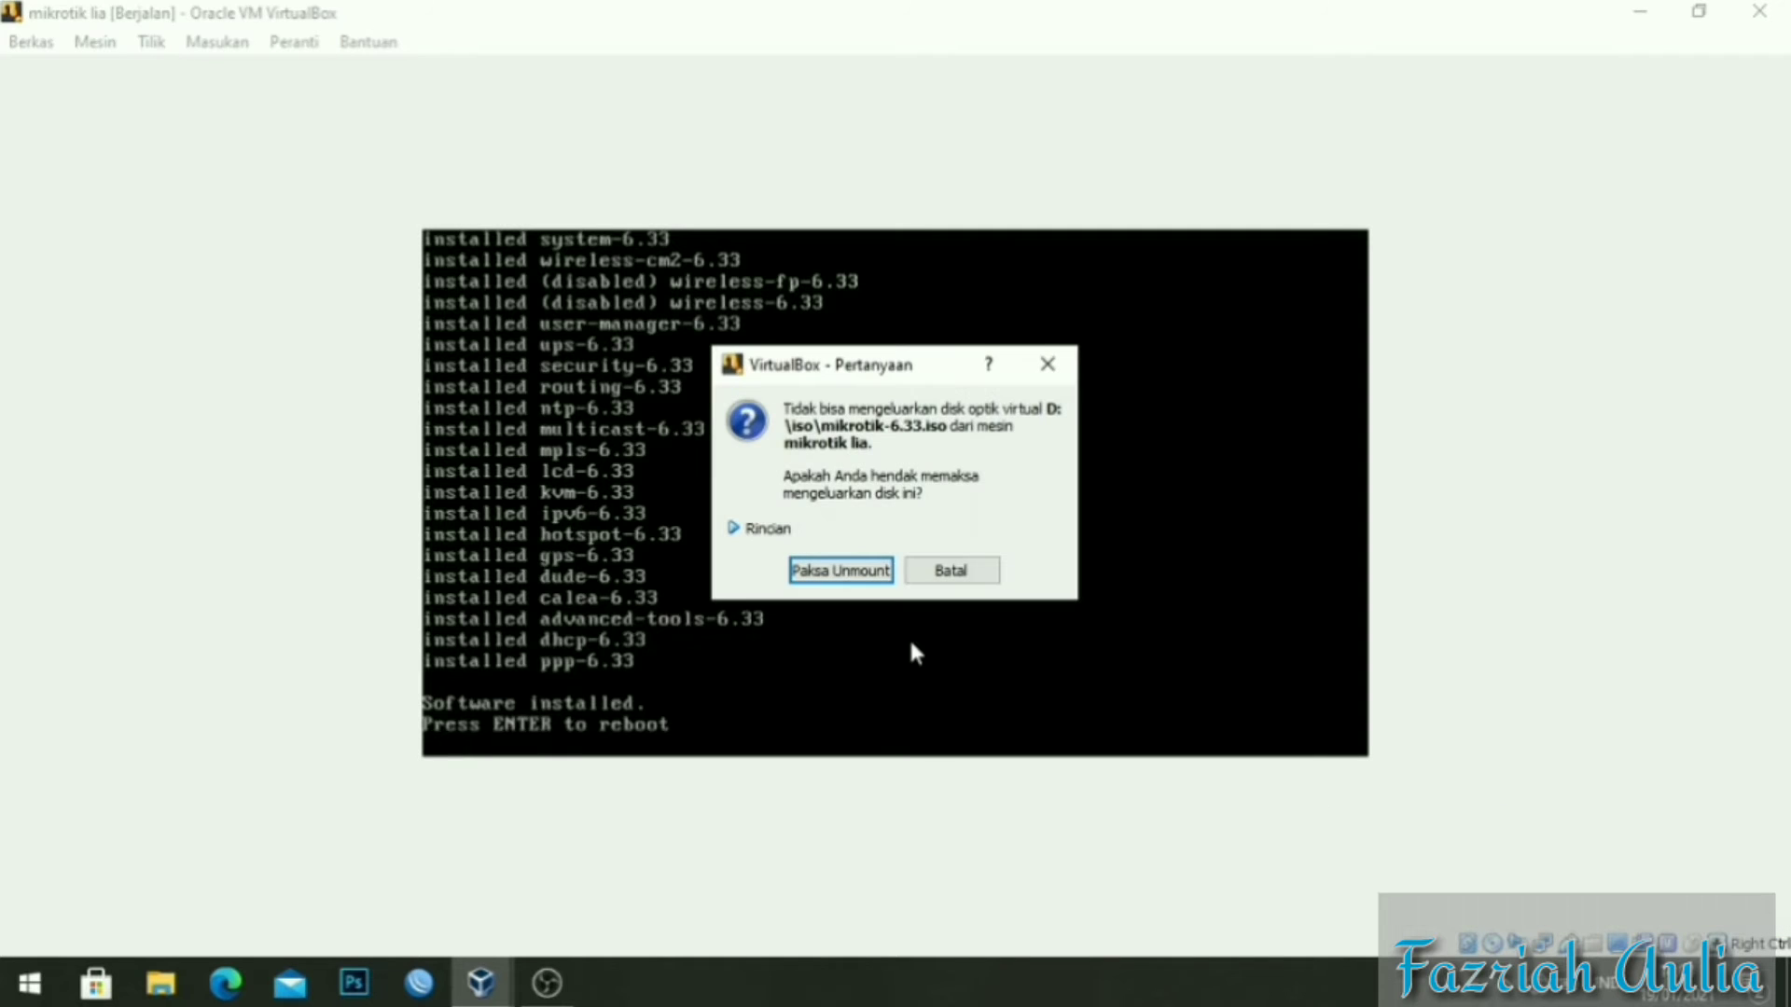
click(842, 570)
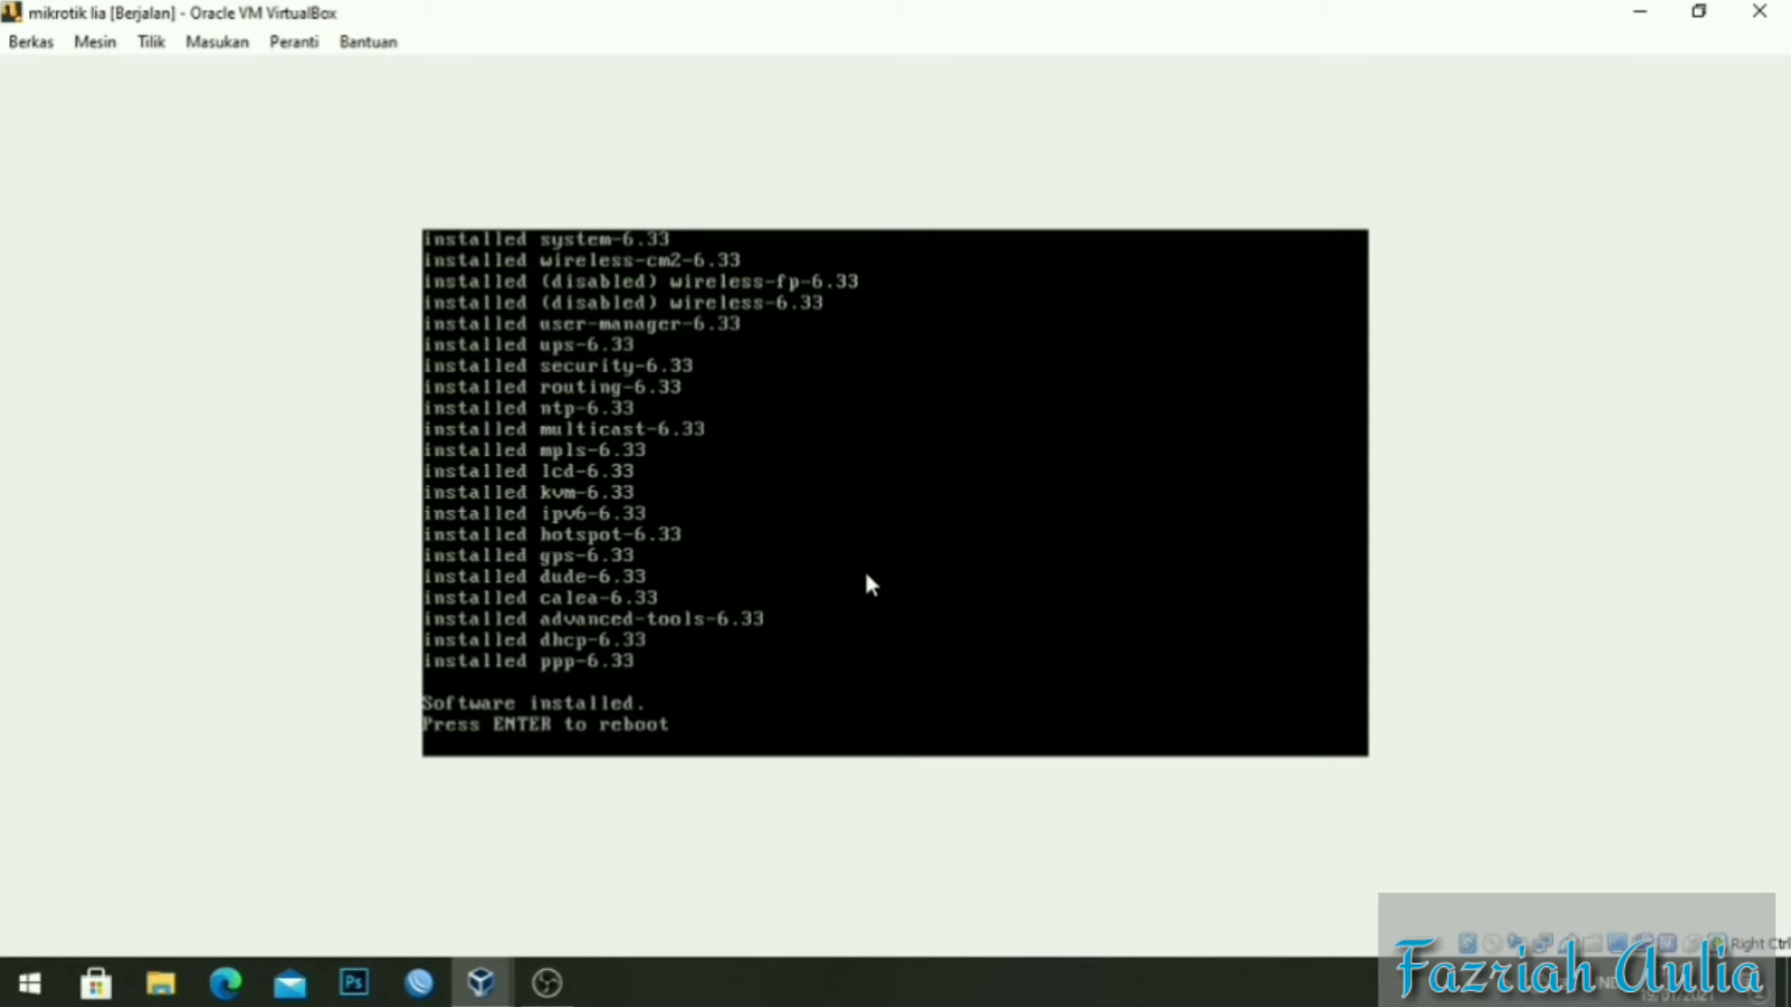
key(Return)
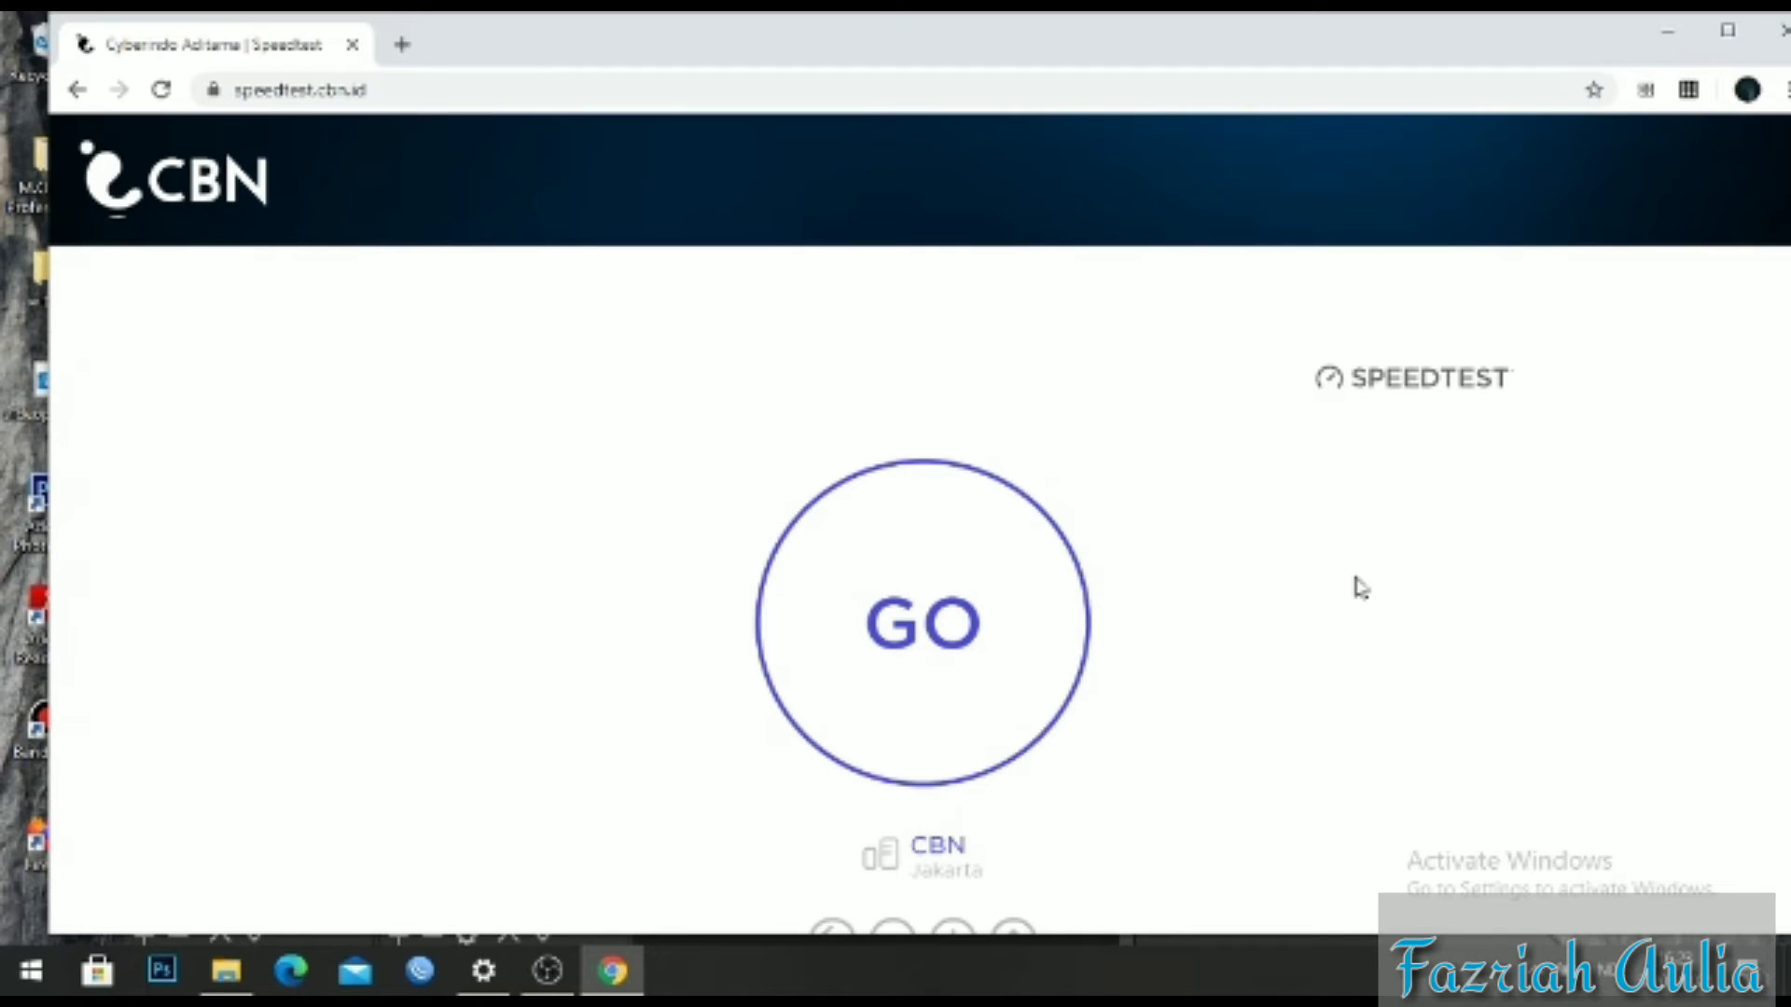
Run the internet speed test on the CBN Speedtest page.
scroll(930, 563, down, 2)
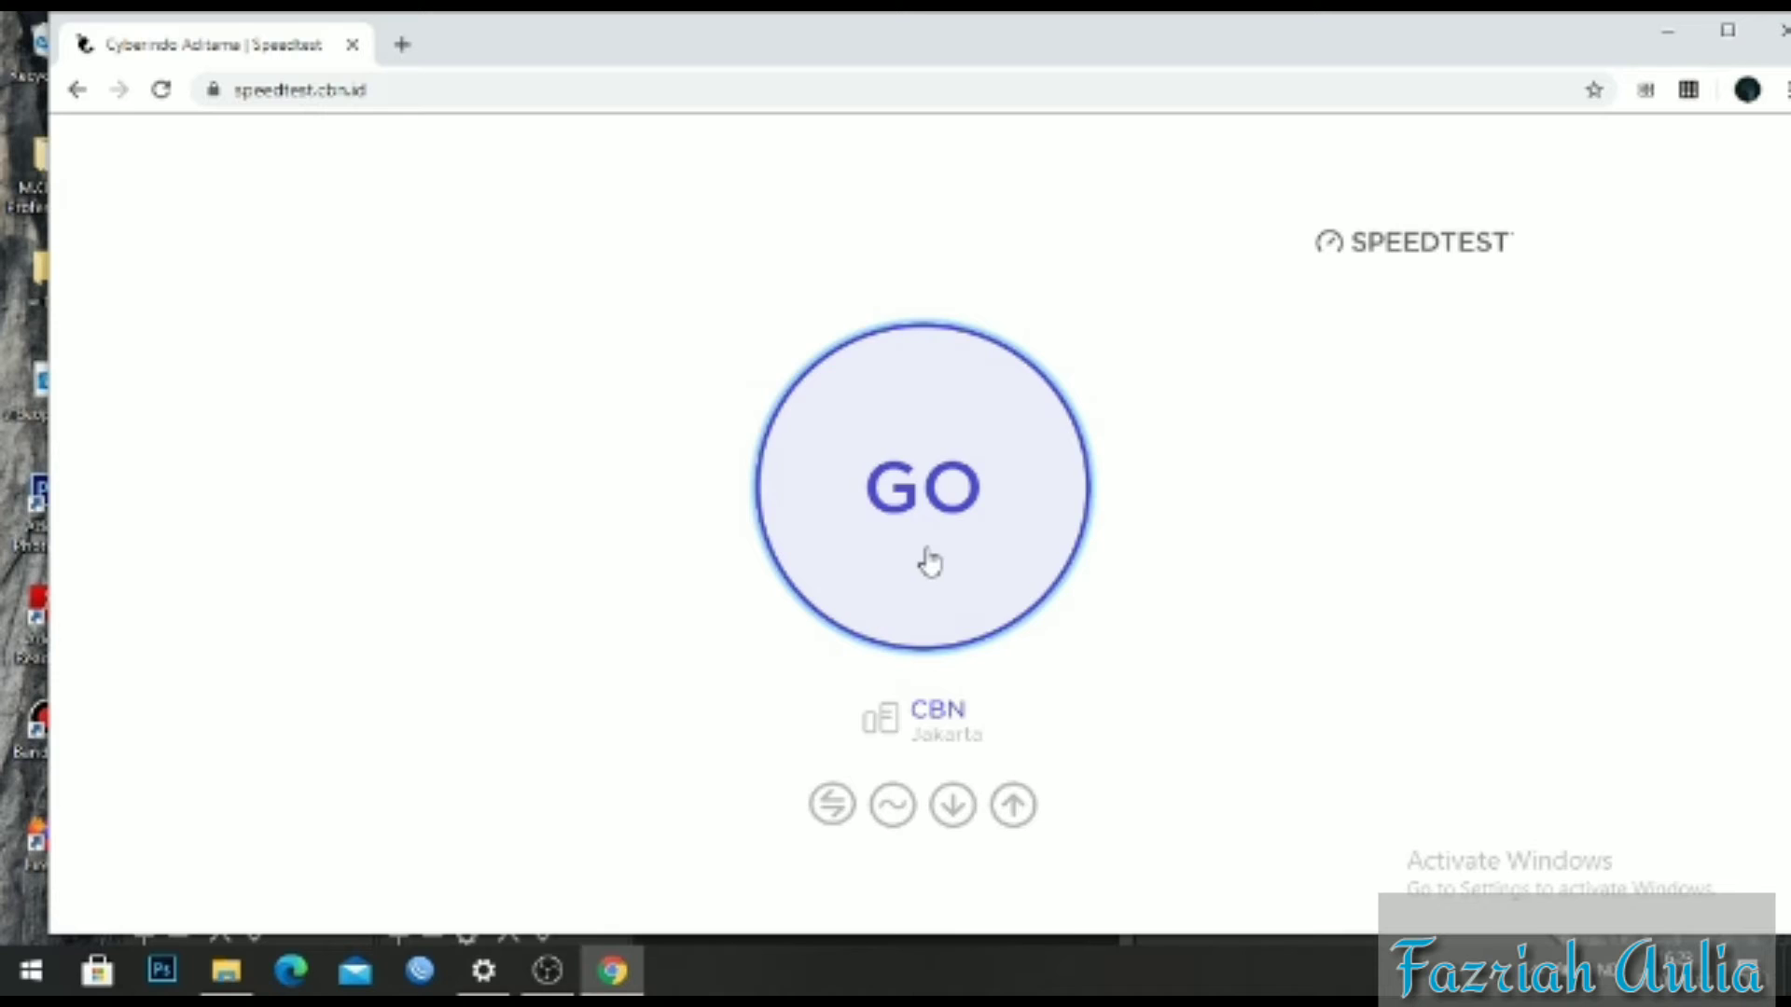
click(930, 562)
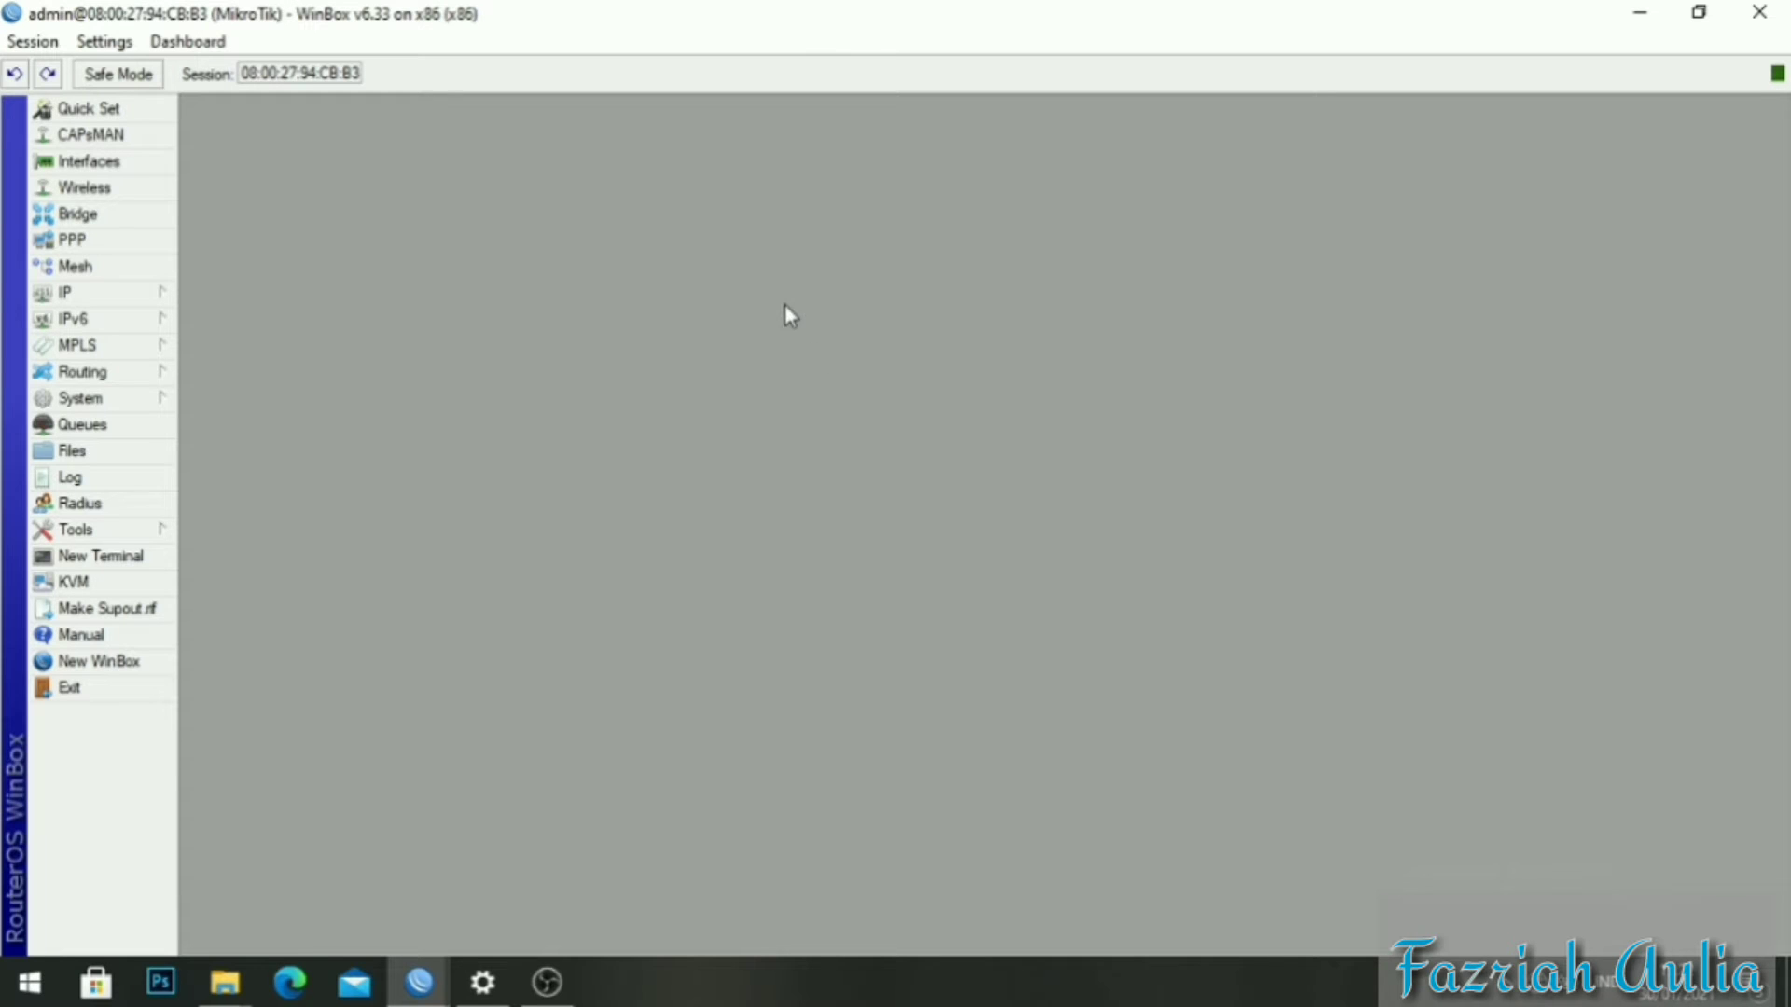
Add a DHCP client on interface ether2, keeping the peer DNS, peer NTP and default route options, and close the DHCP client list.
click(137, 298)
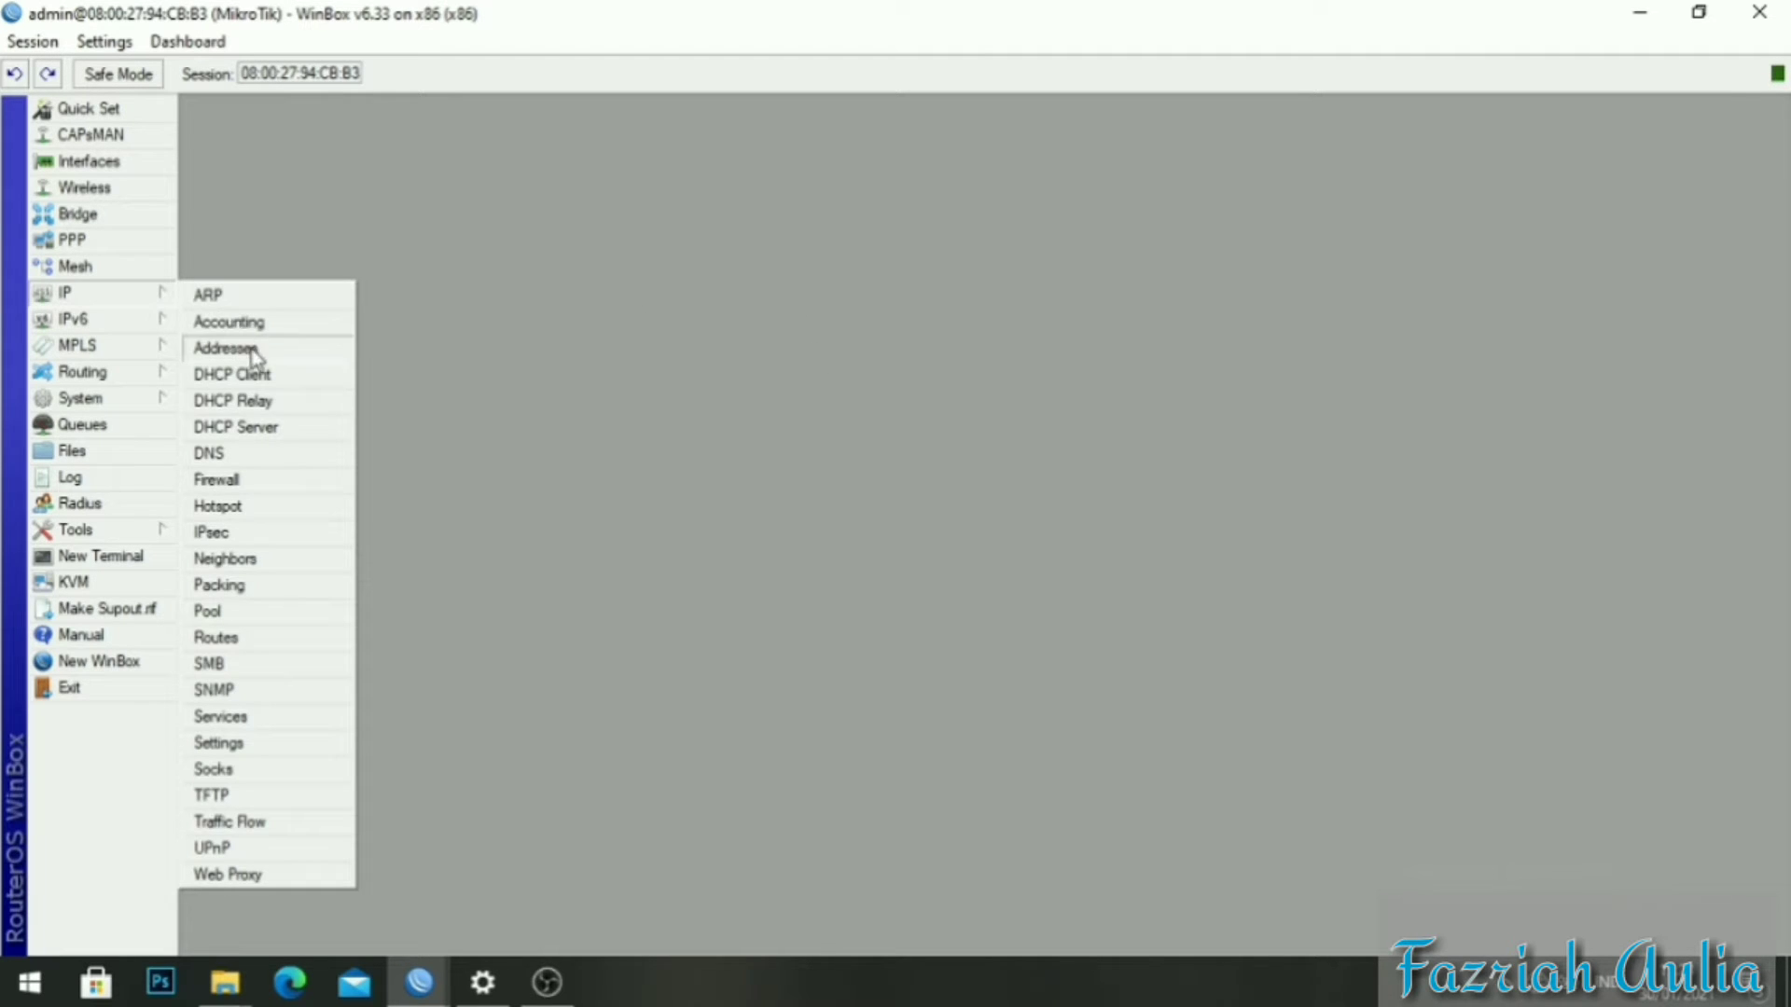
click(268, 378)
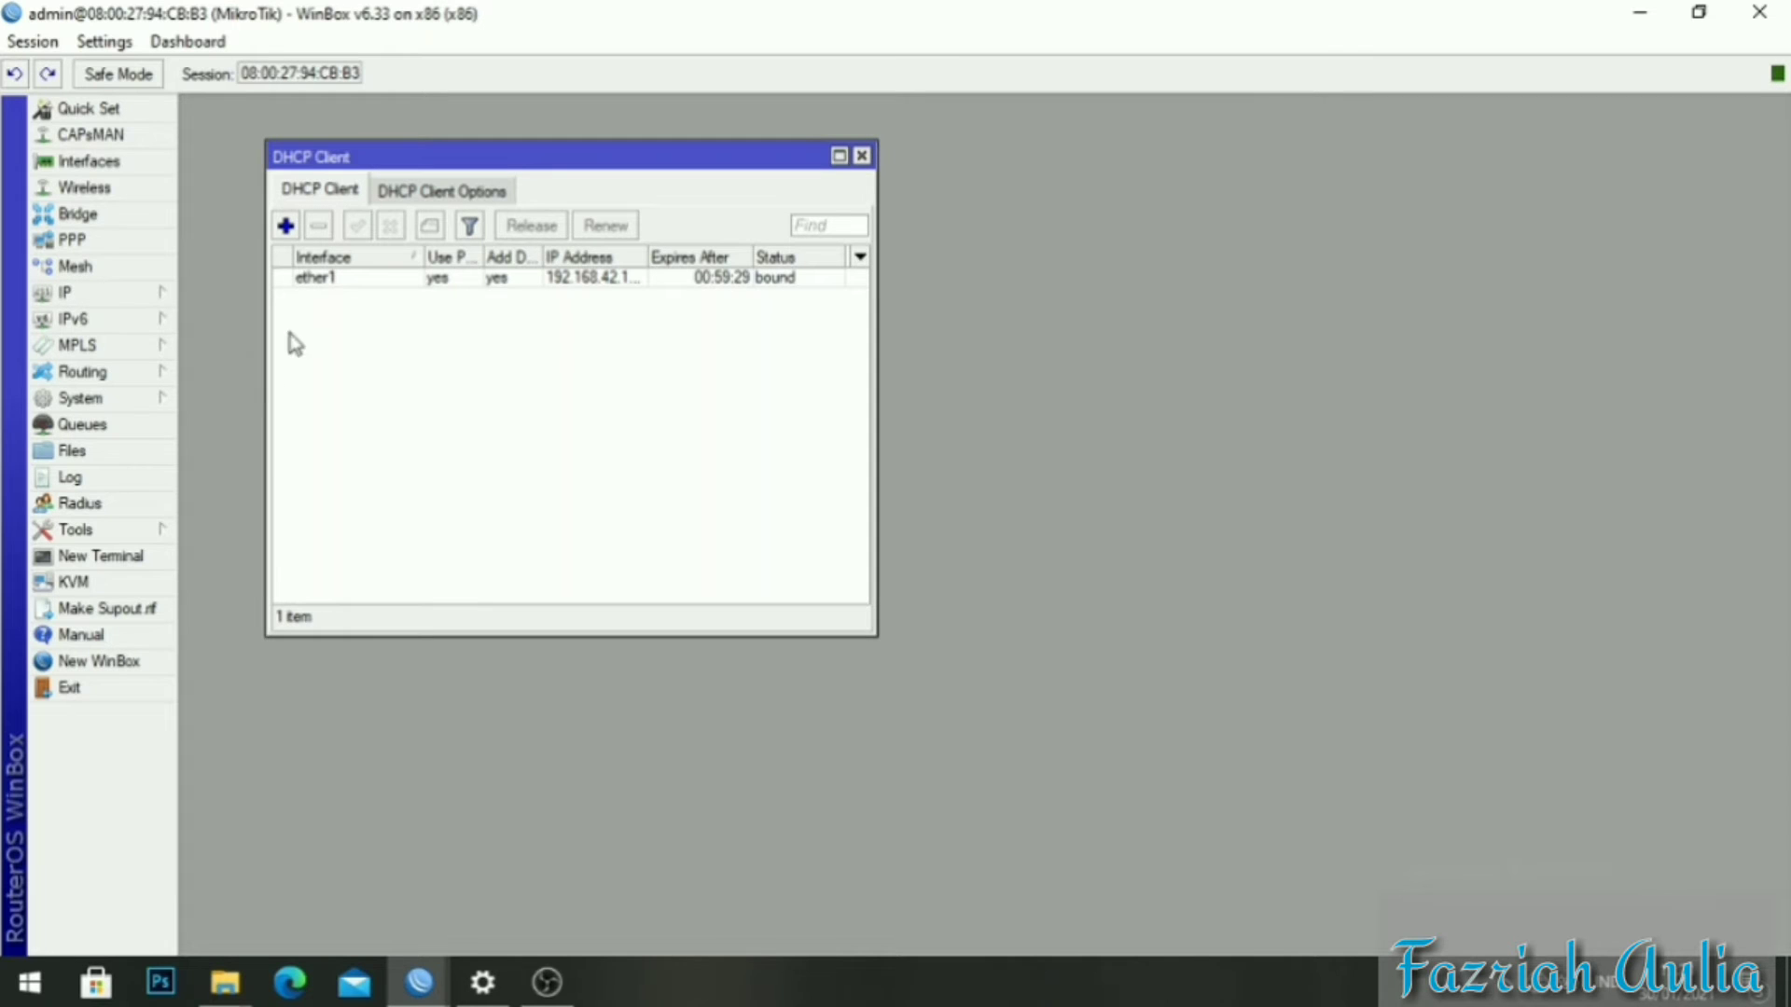
click(286, 225)
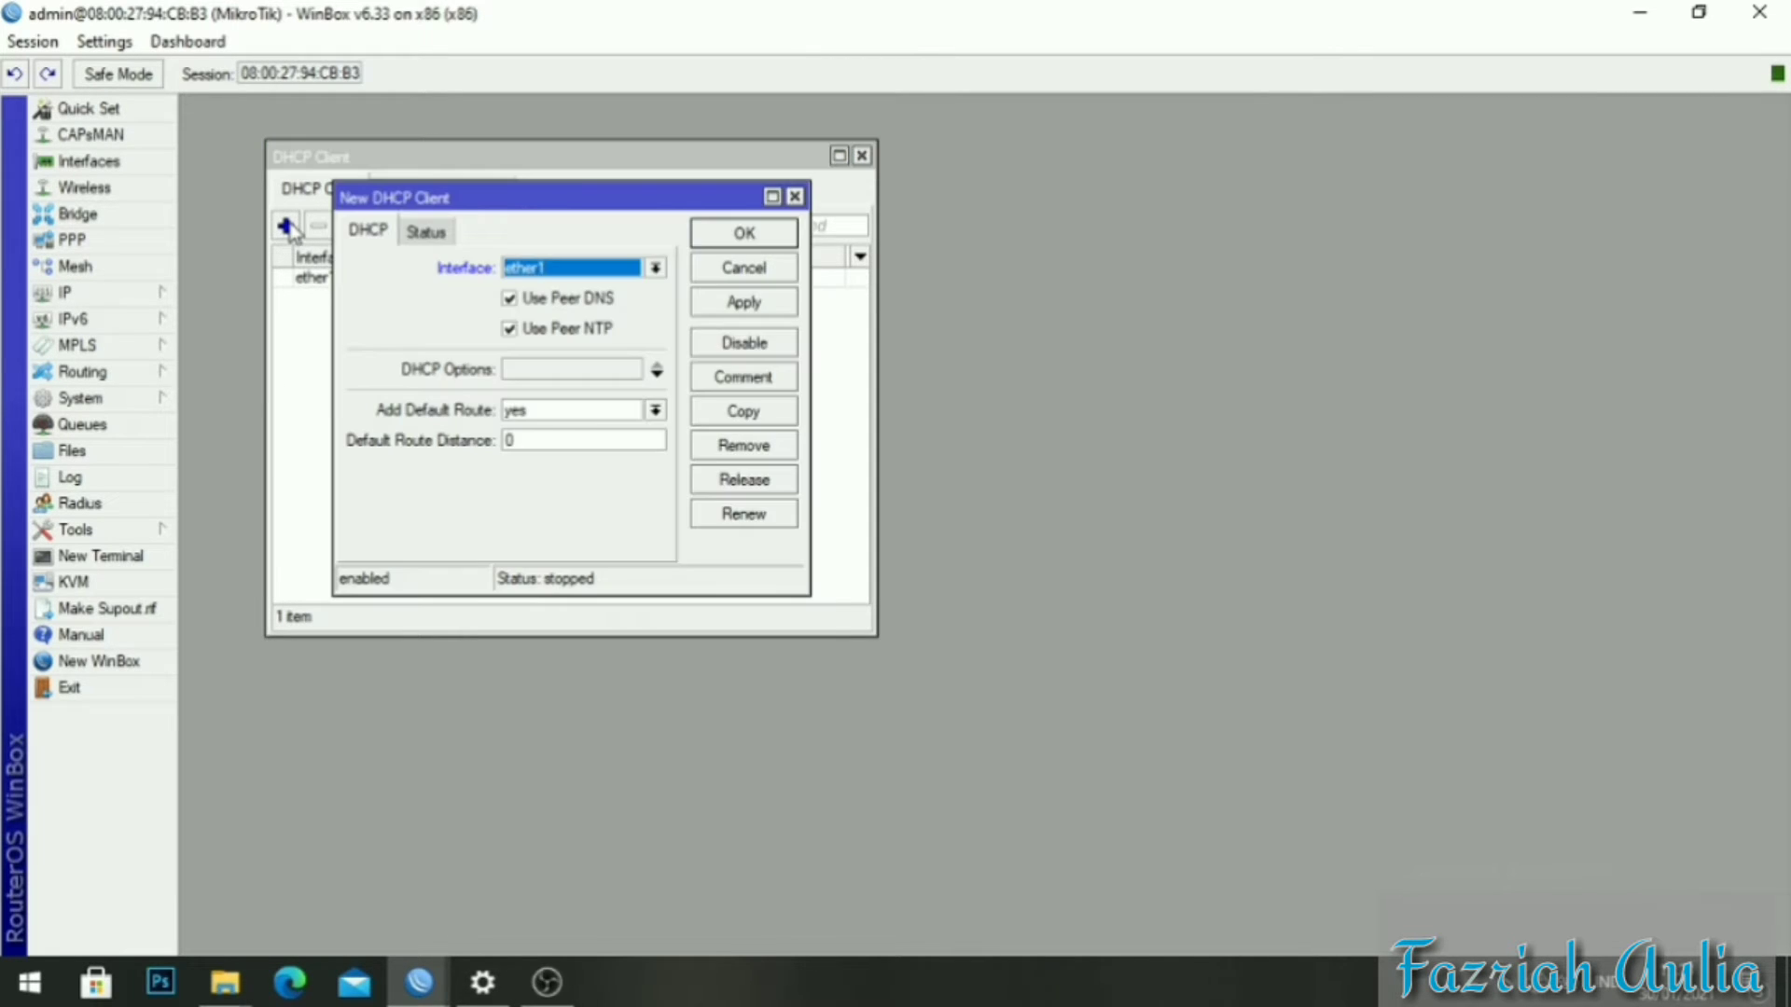
click(656, 268)
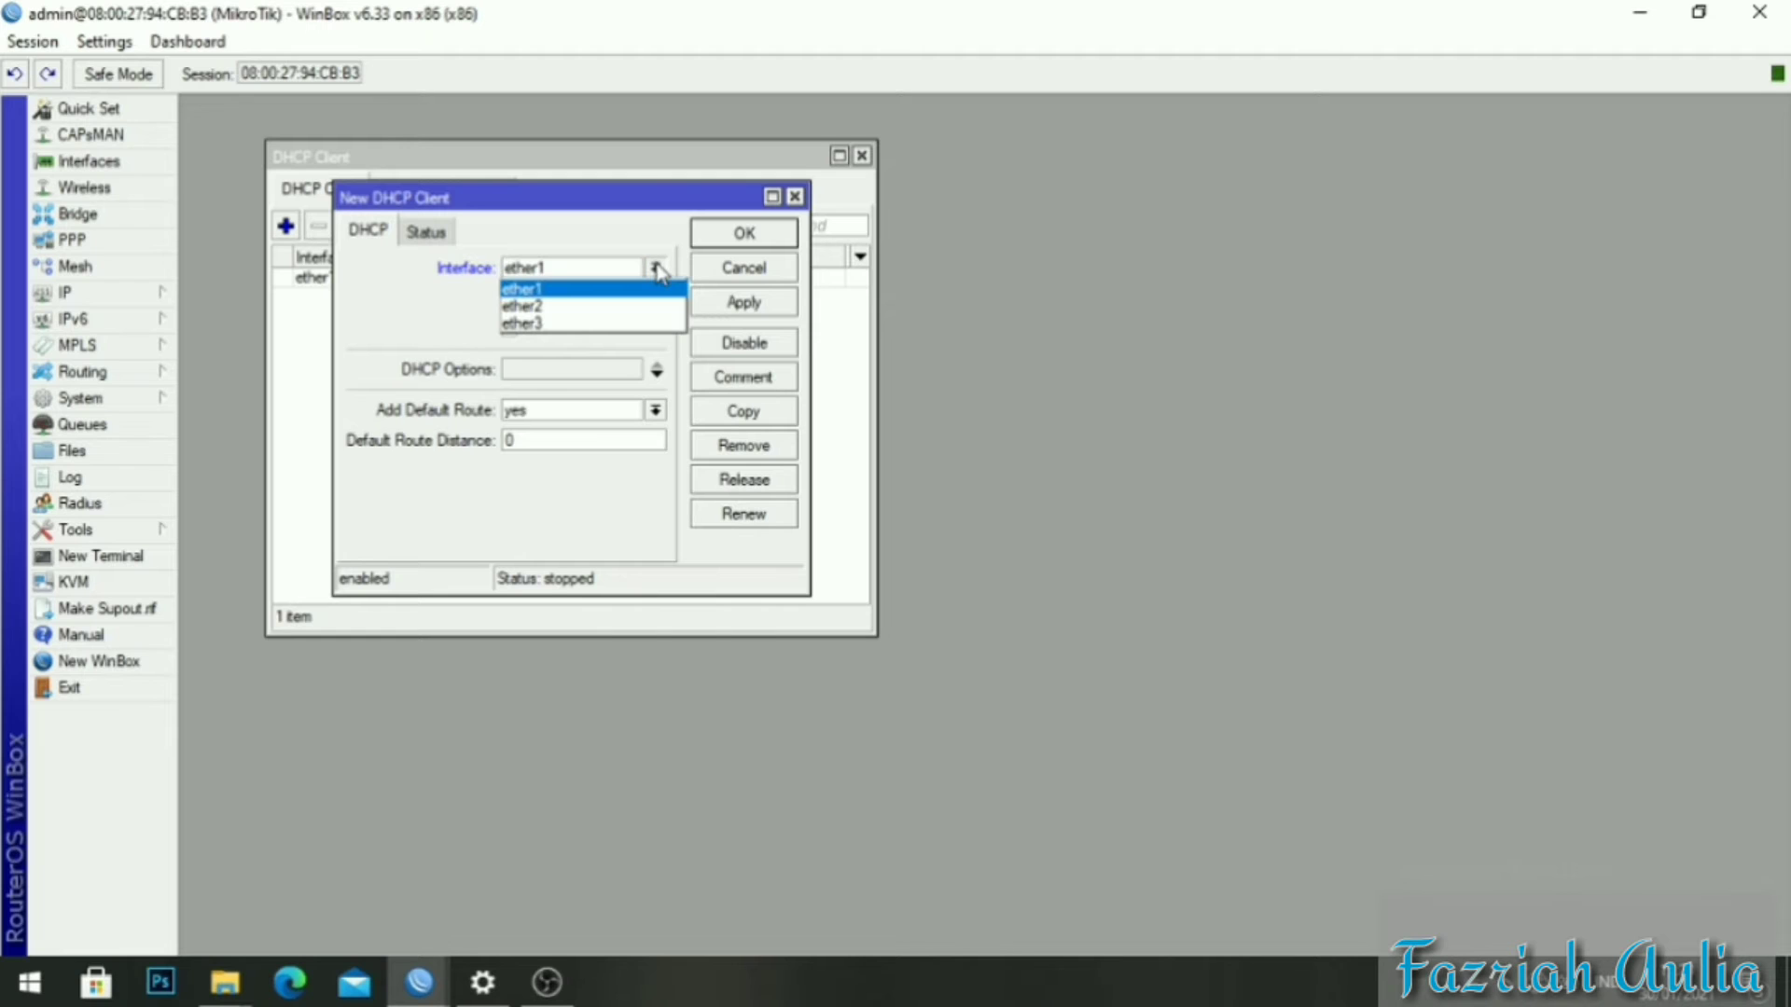
click(616, 307)
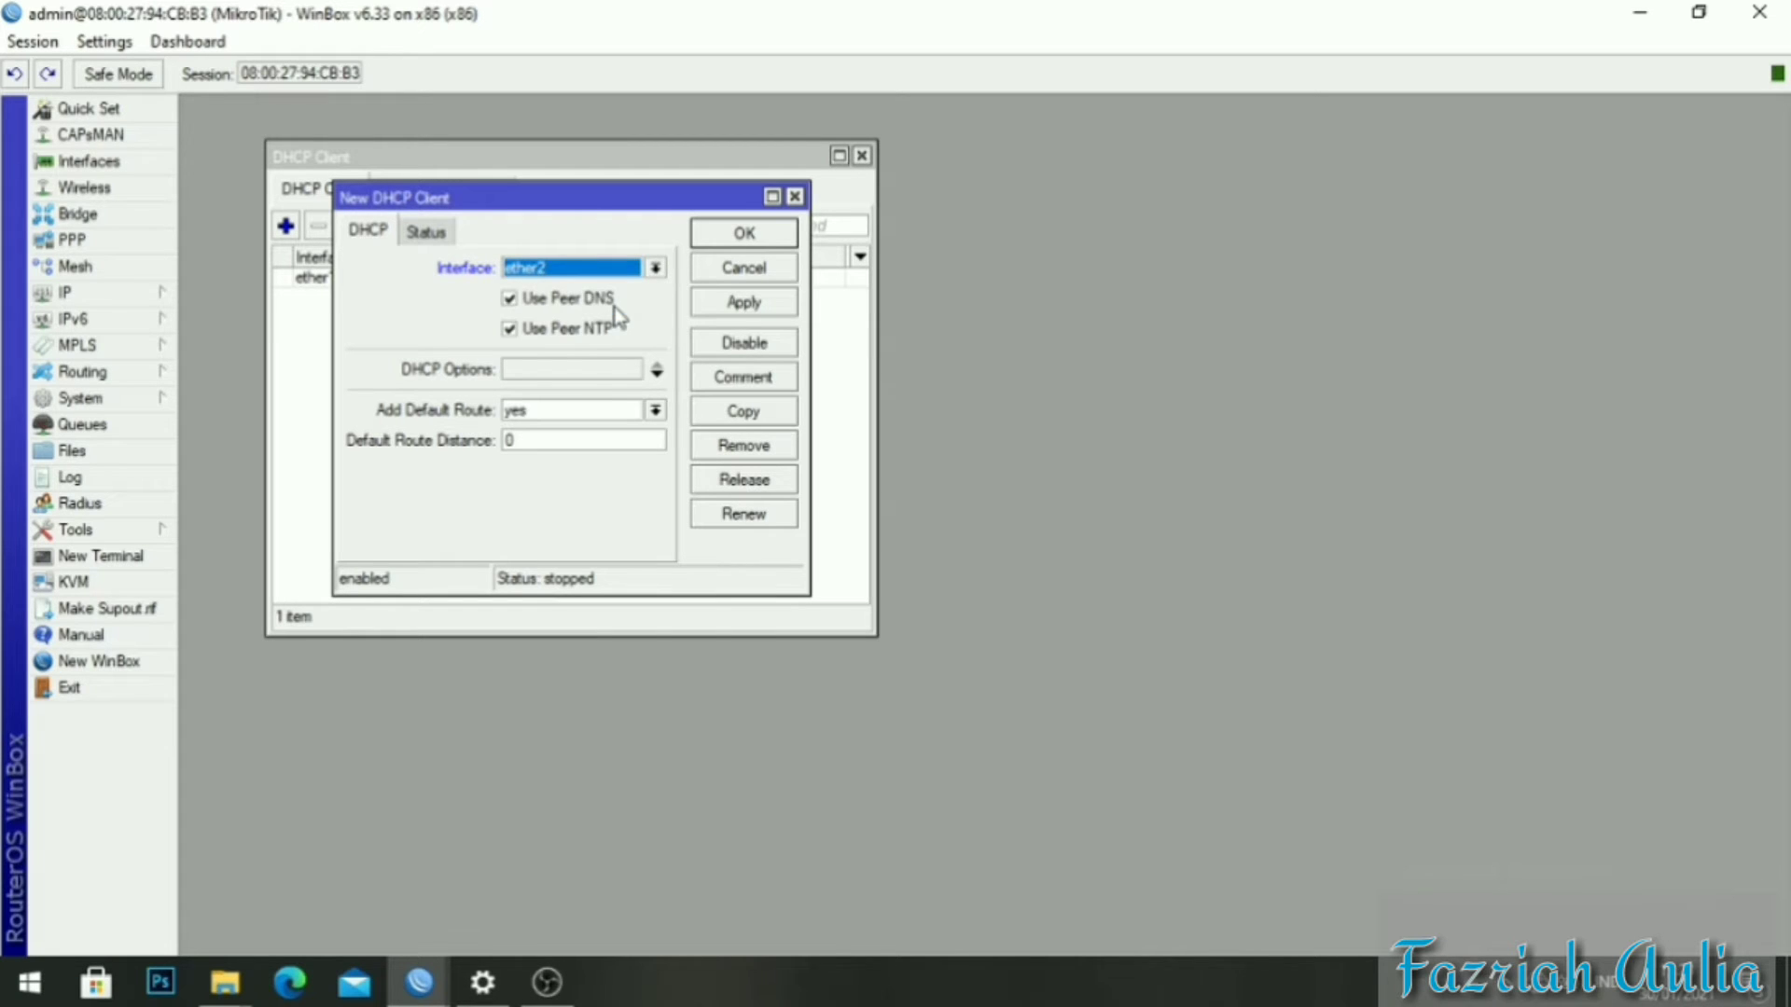
click(763, 237)
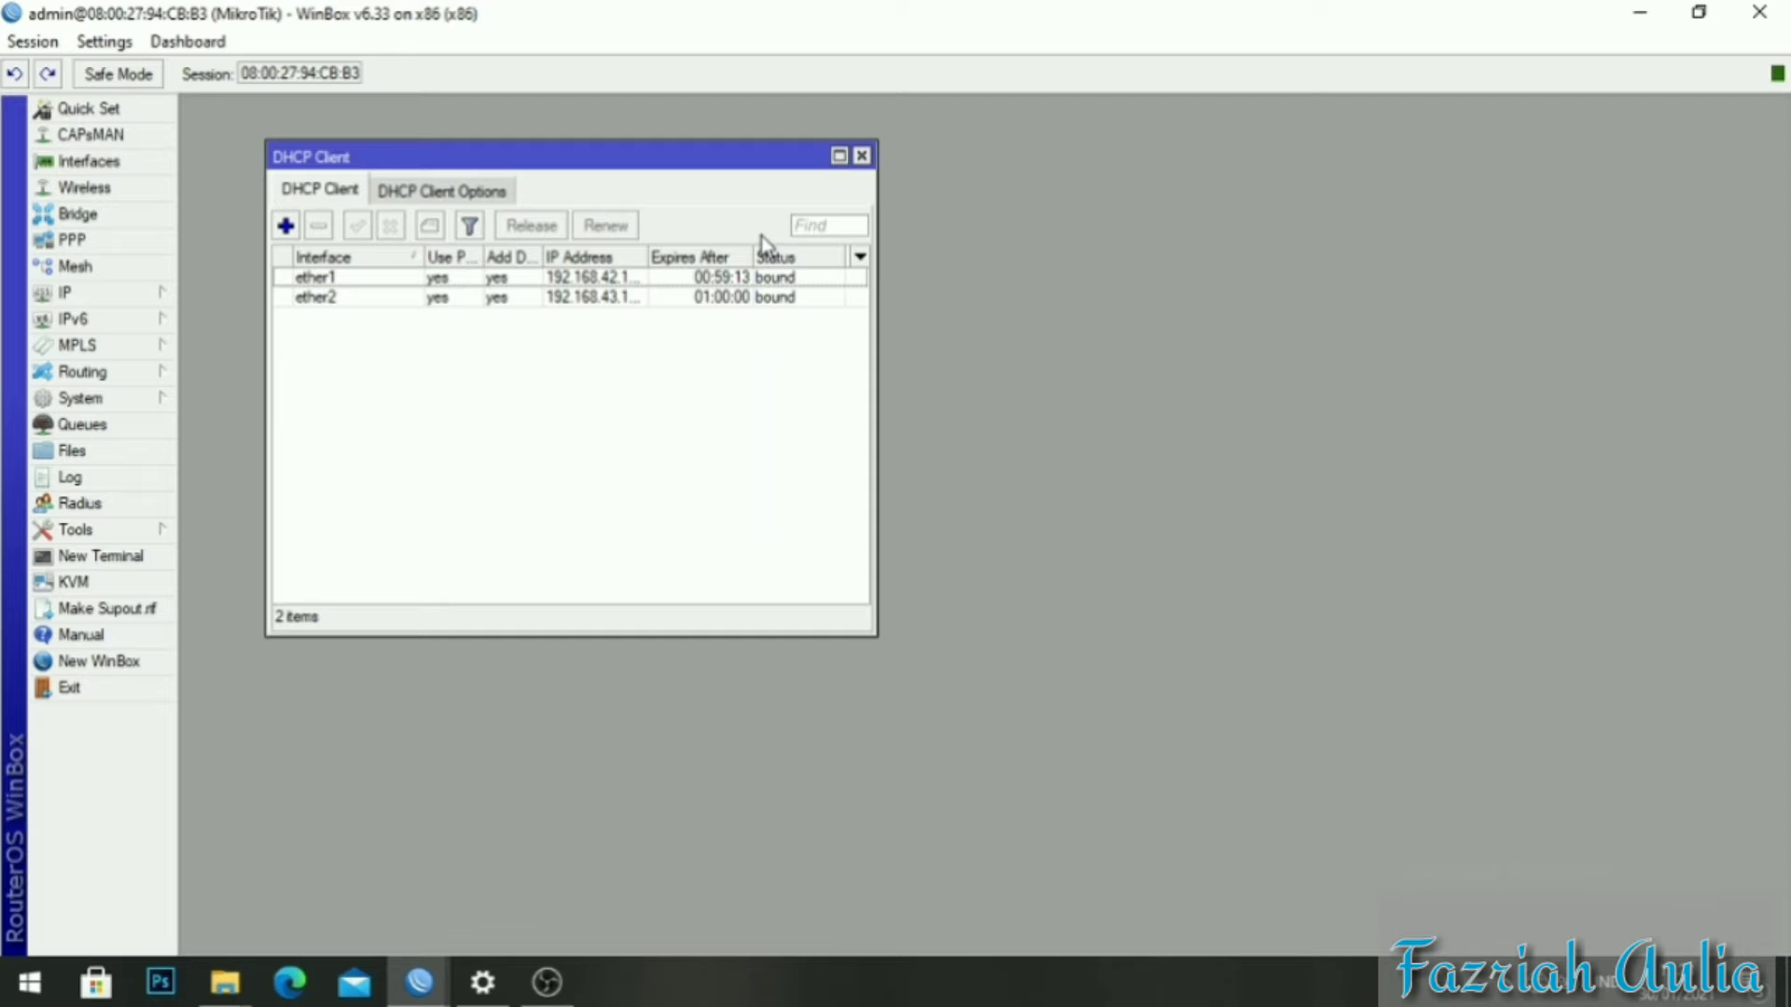
click(861, 156)
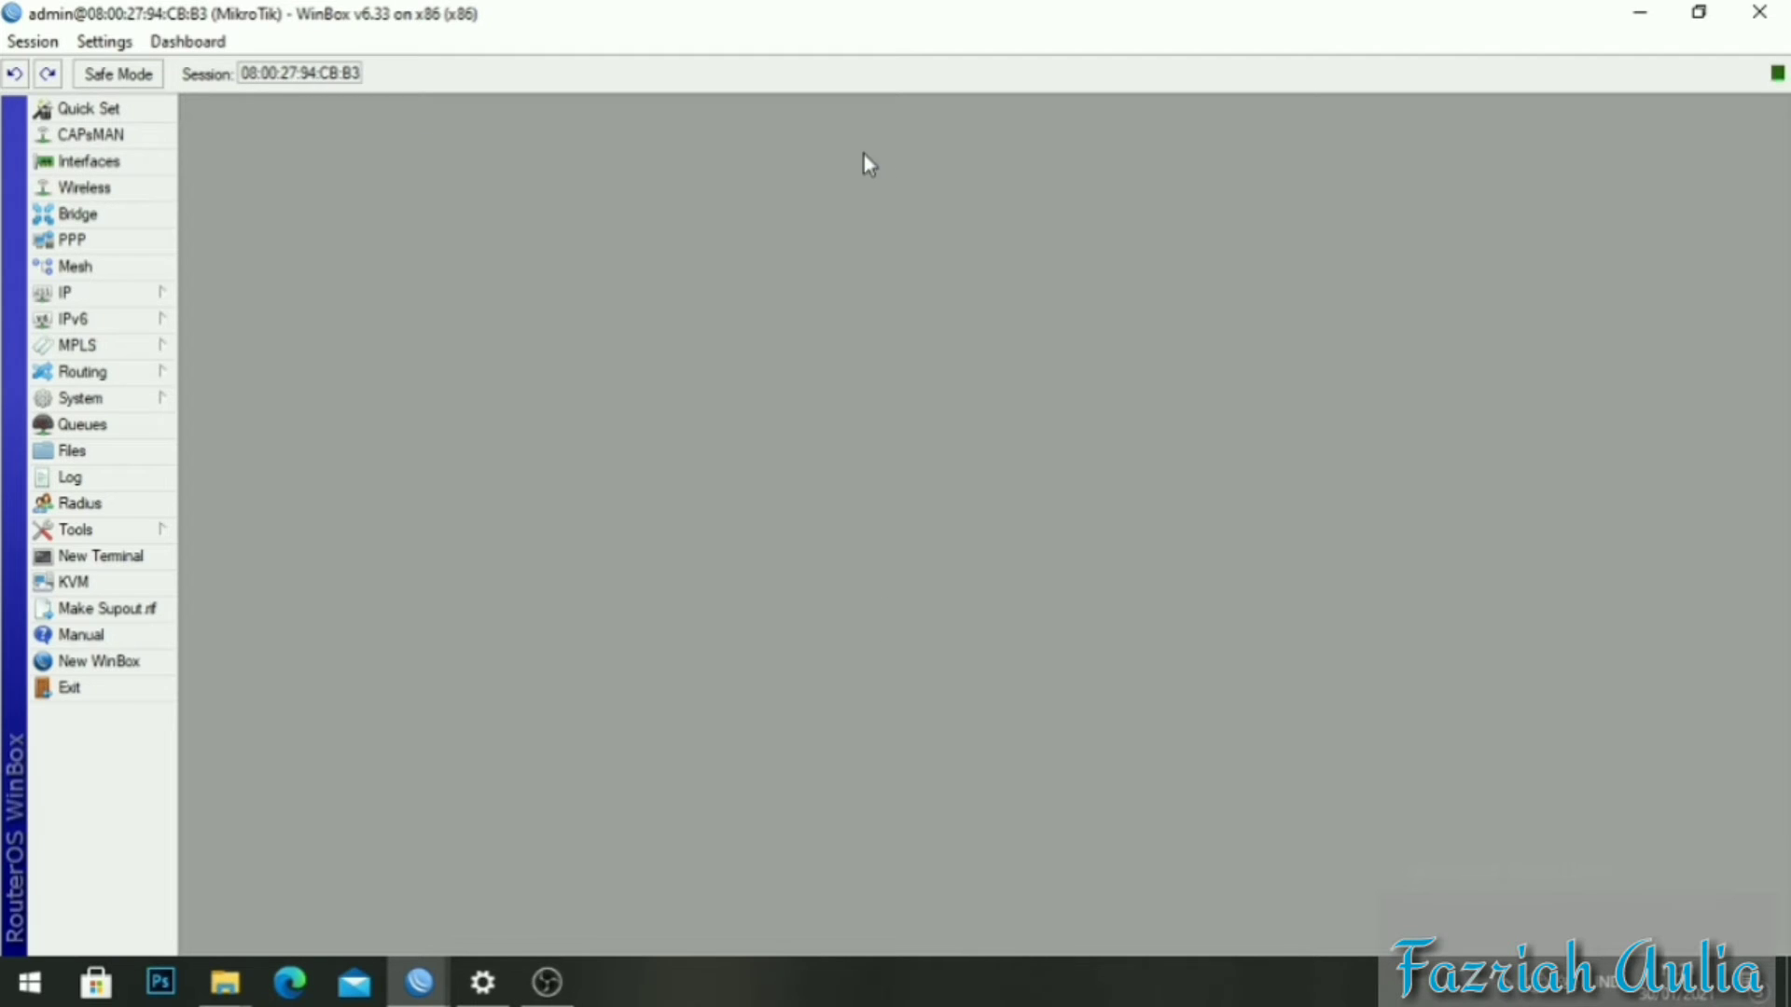
Add the IP address 192.168.14.1/24 to interface ether3.
click(138, 299)
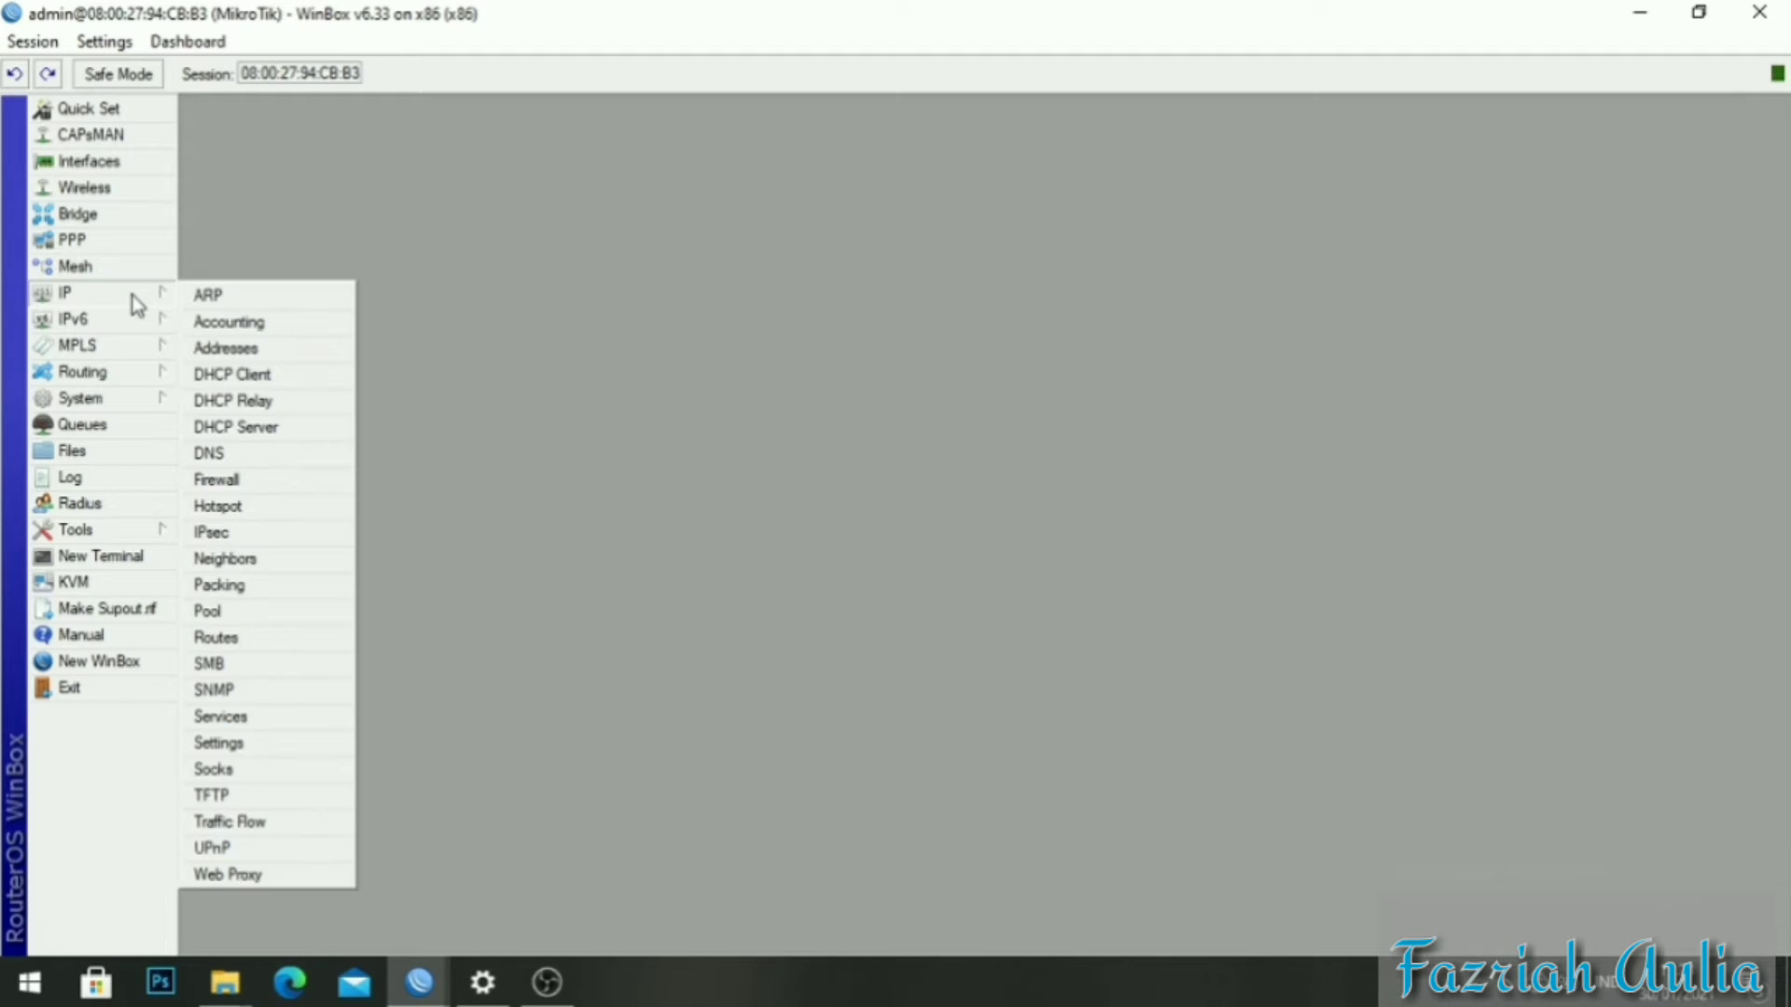
click(265, 348)
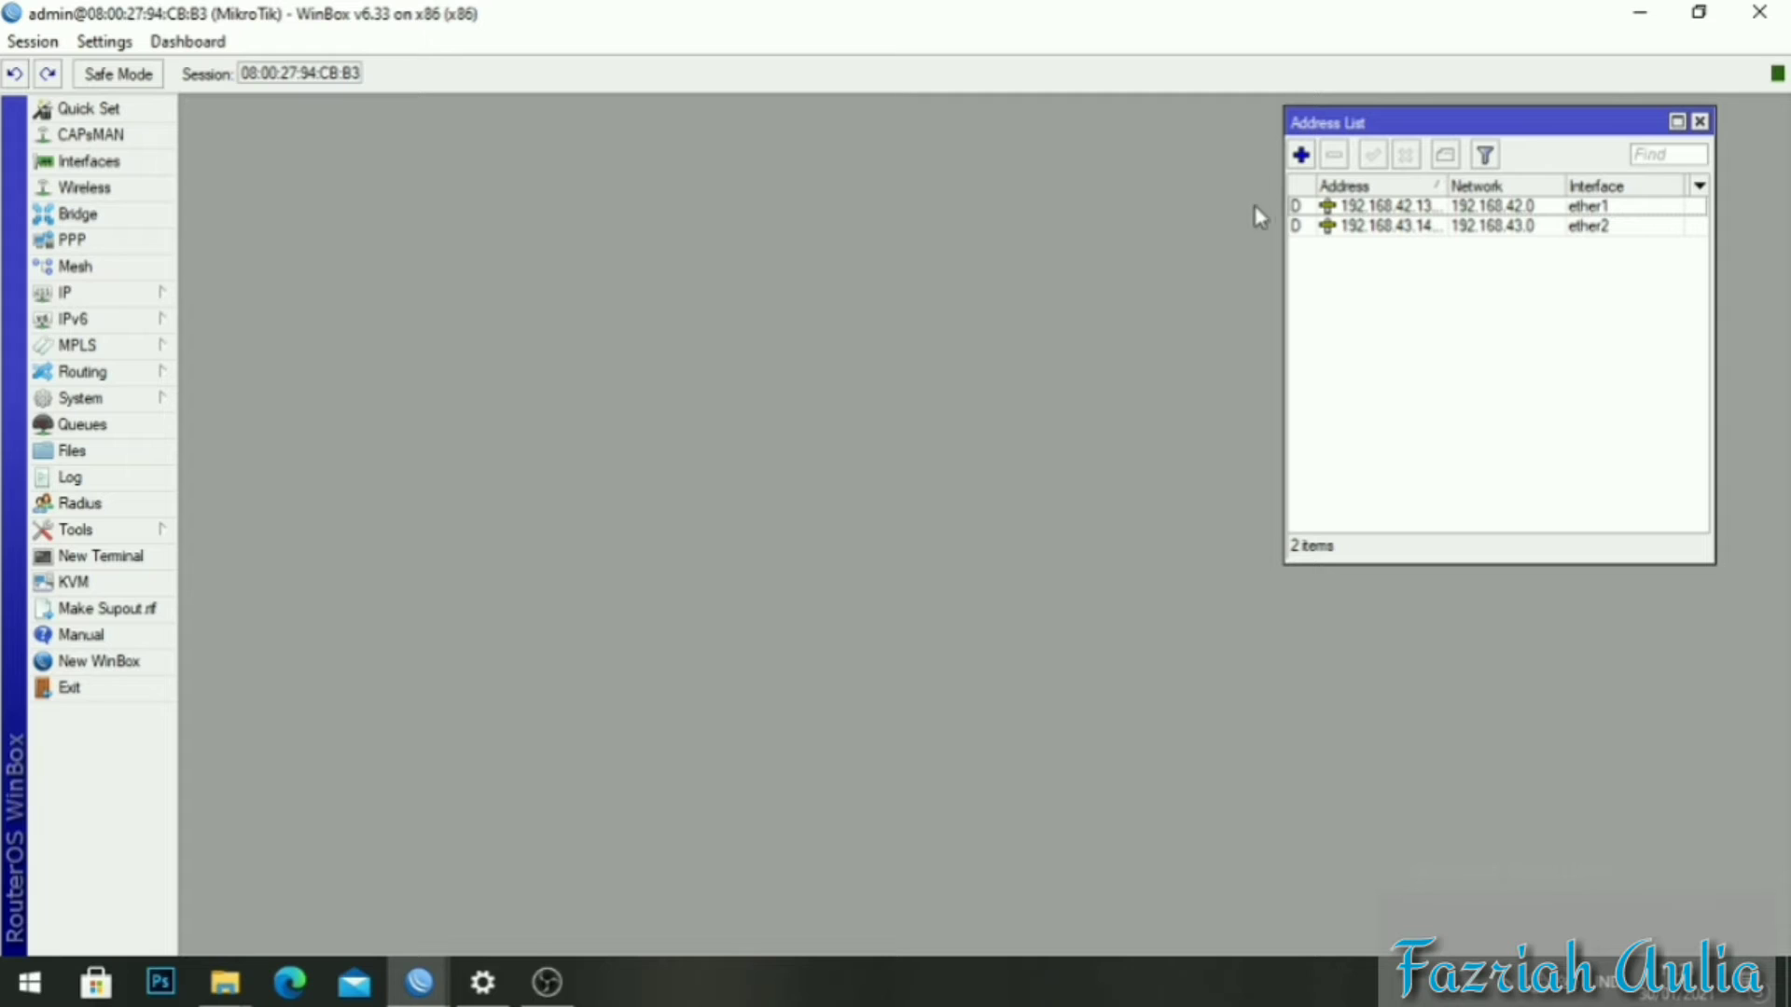
click(1301, 155)
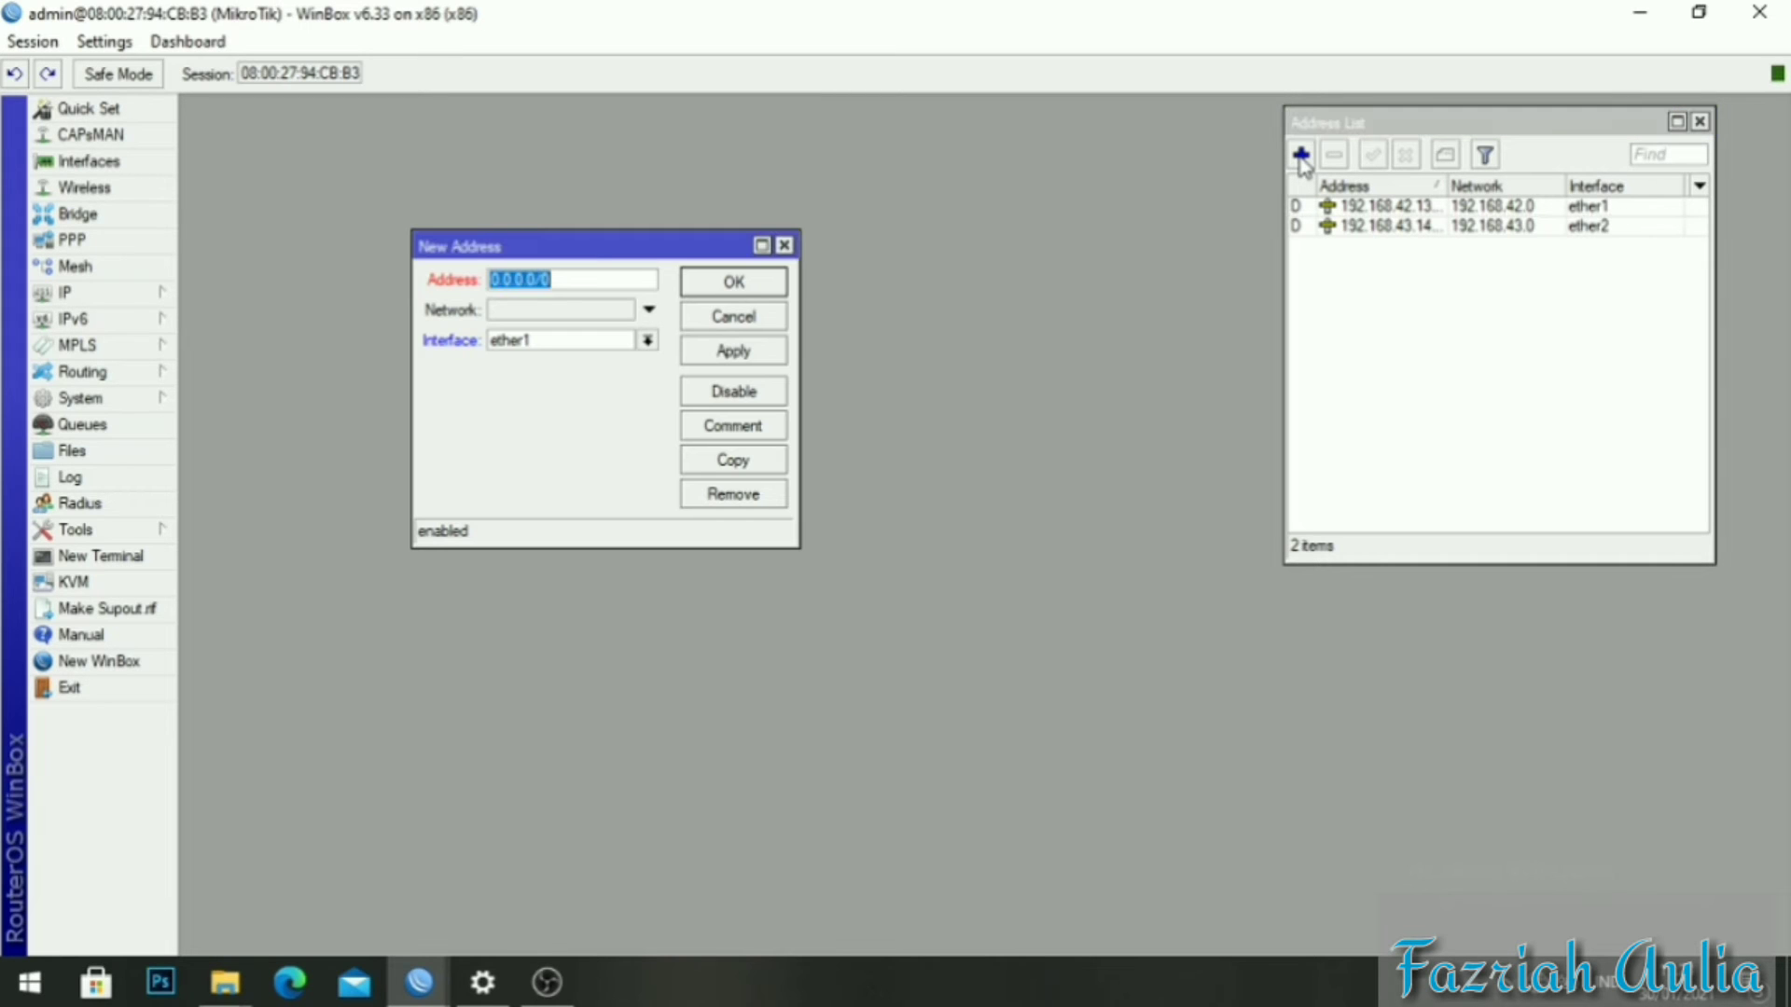
text(192.168.1)
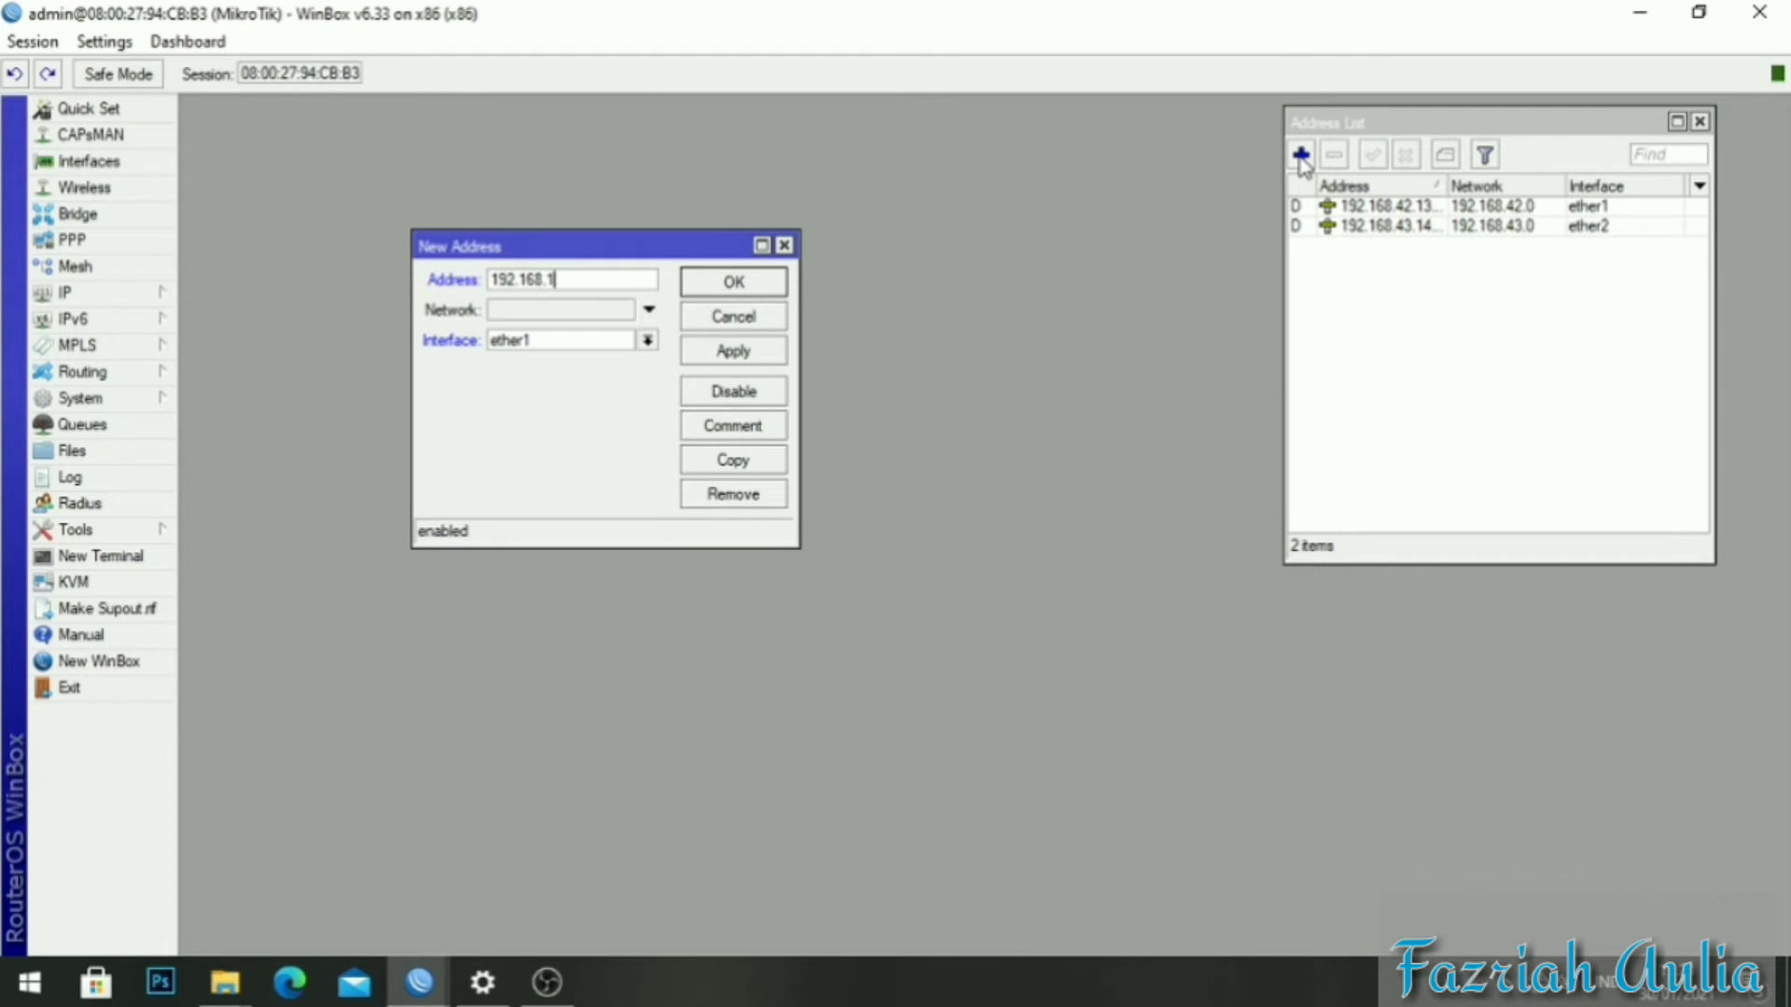
text(4.1/24)
click(648, 340)
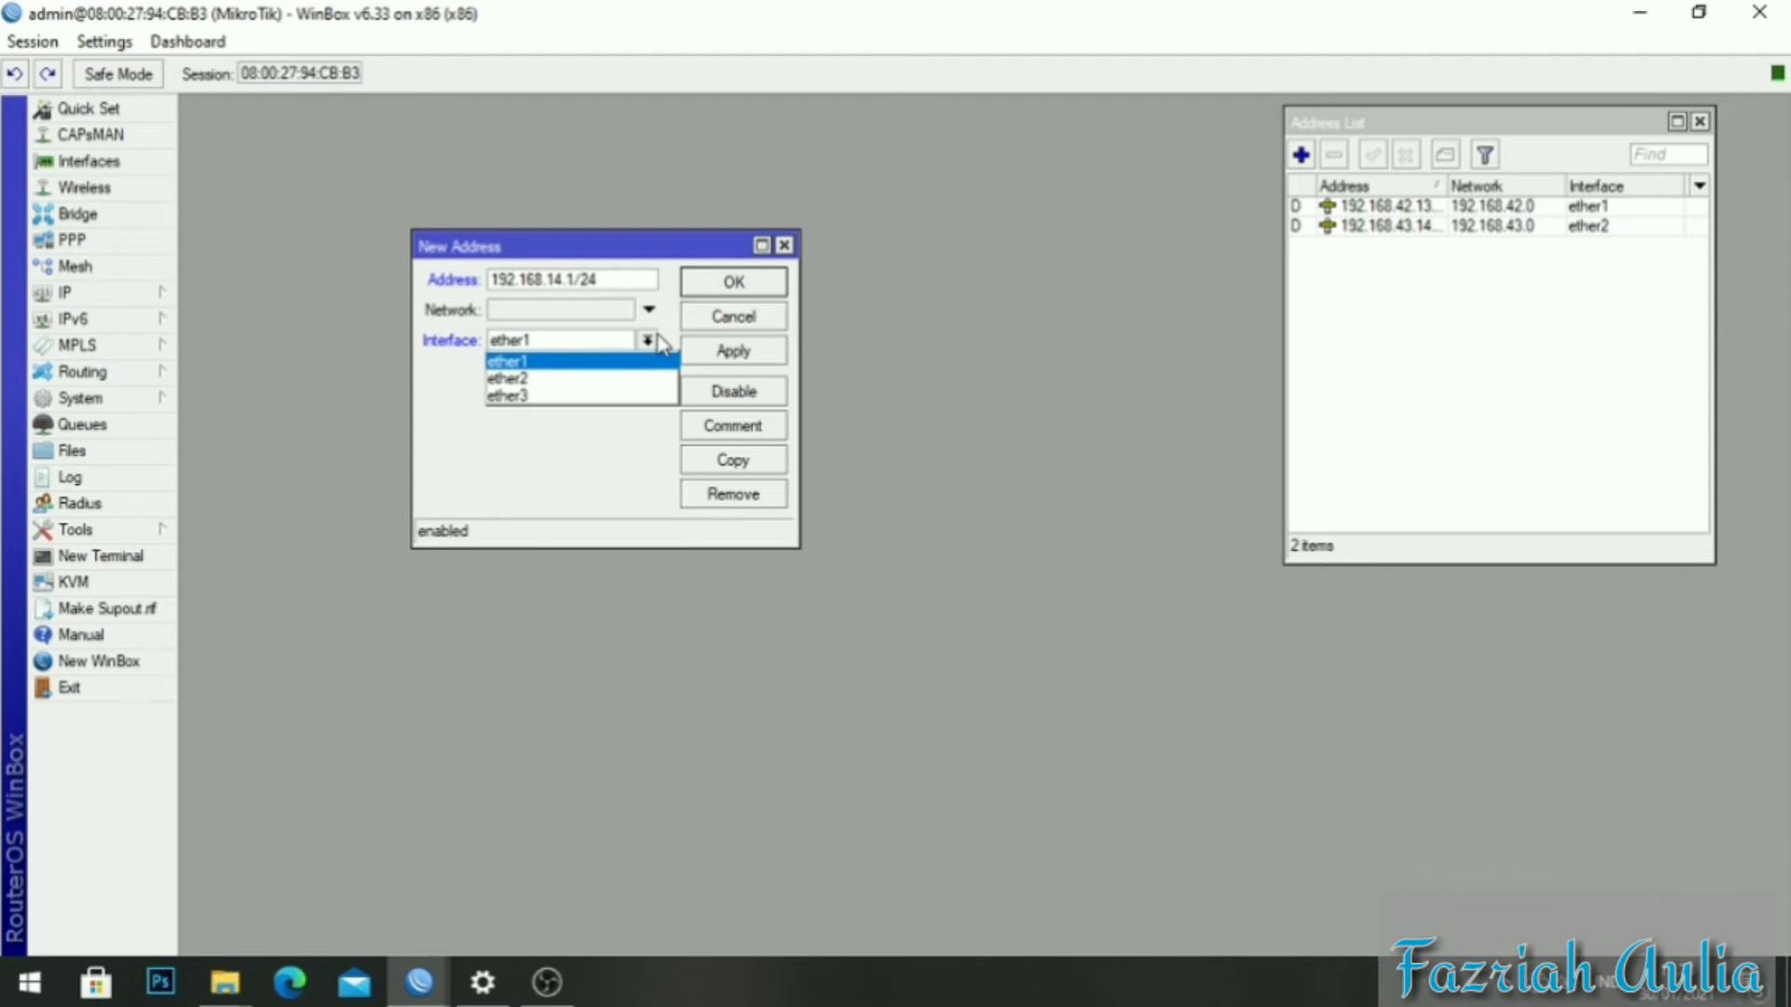
click(583, 397)
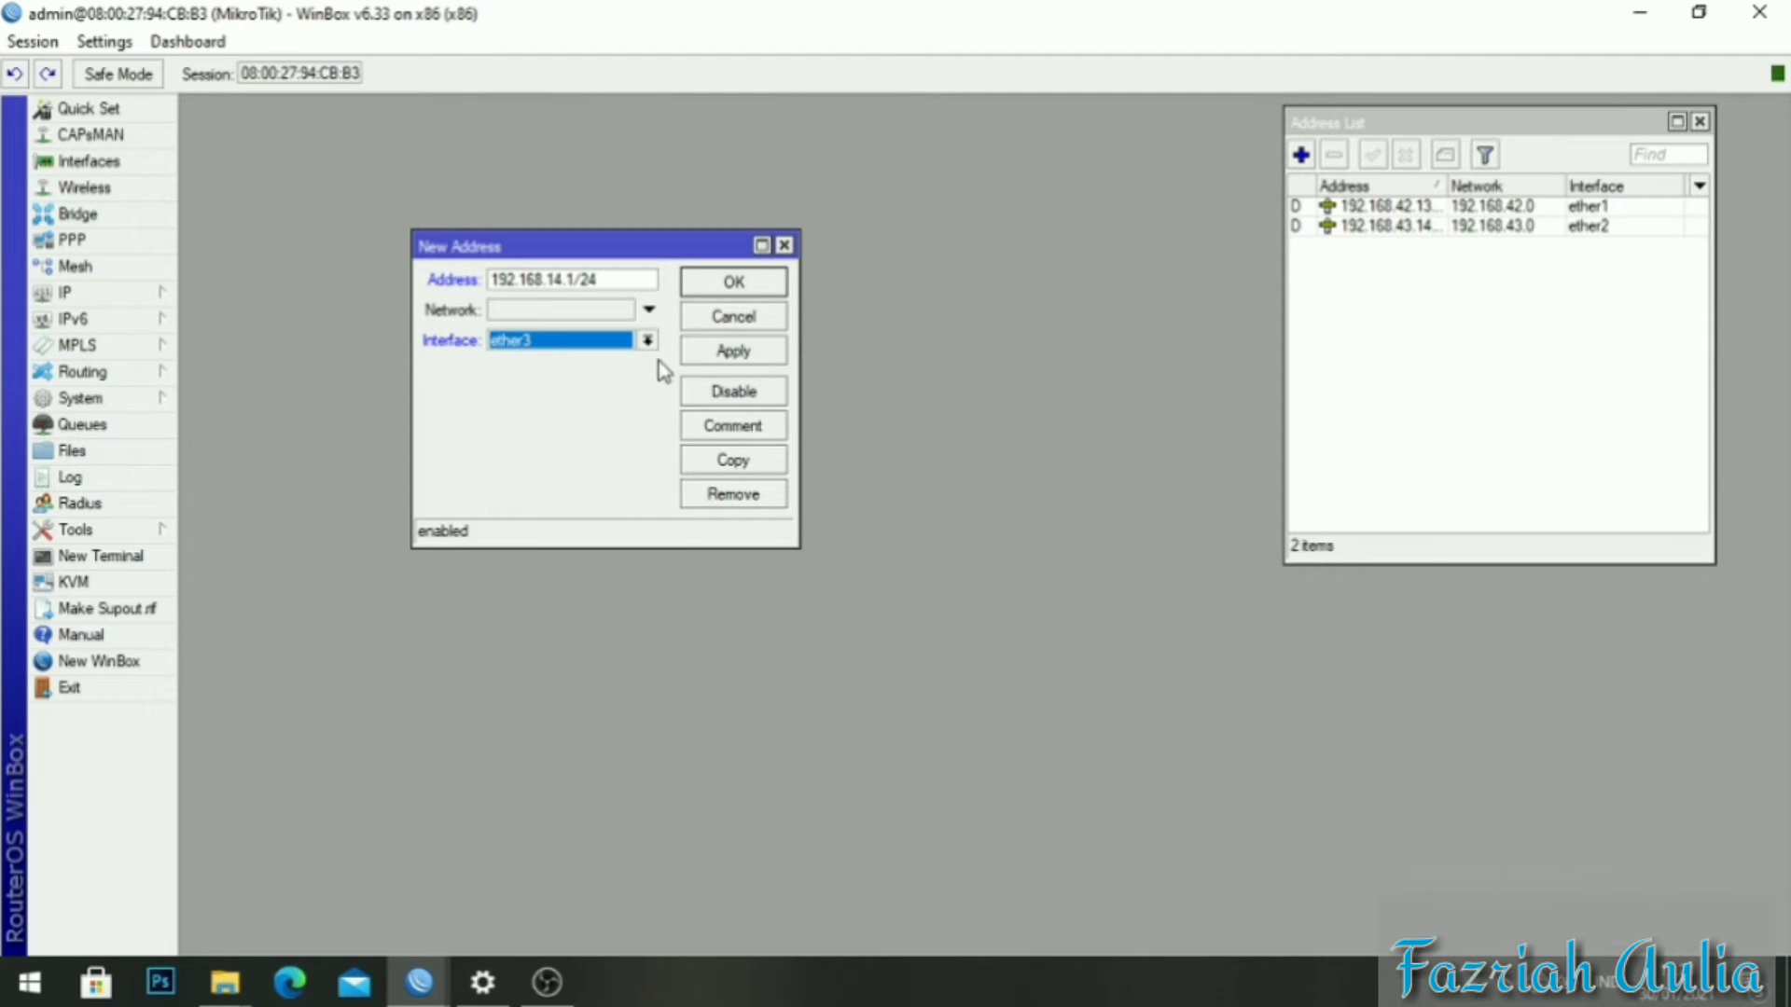
click(723, 355)
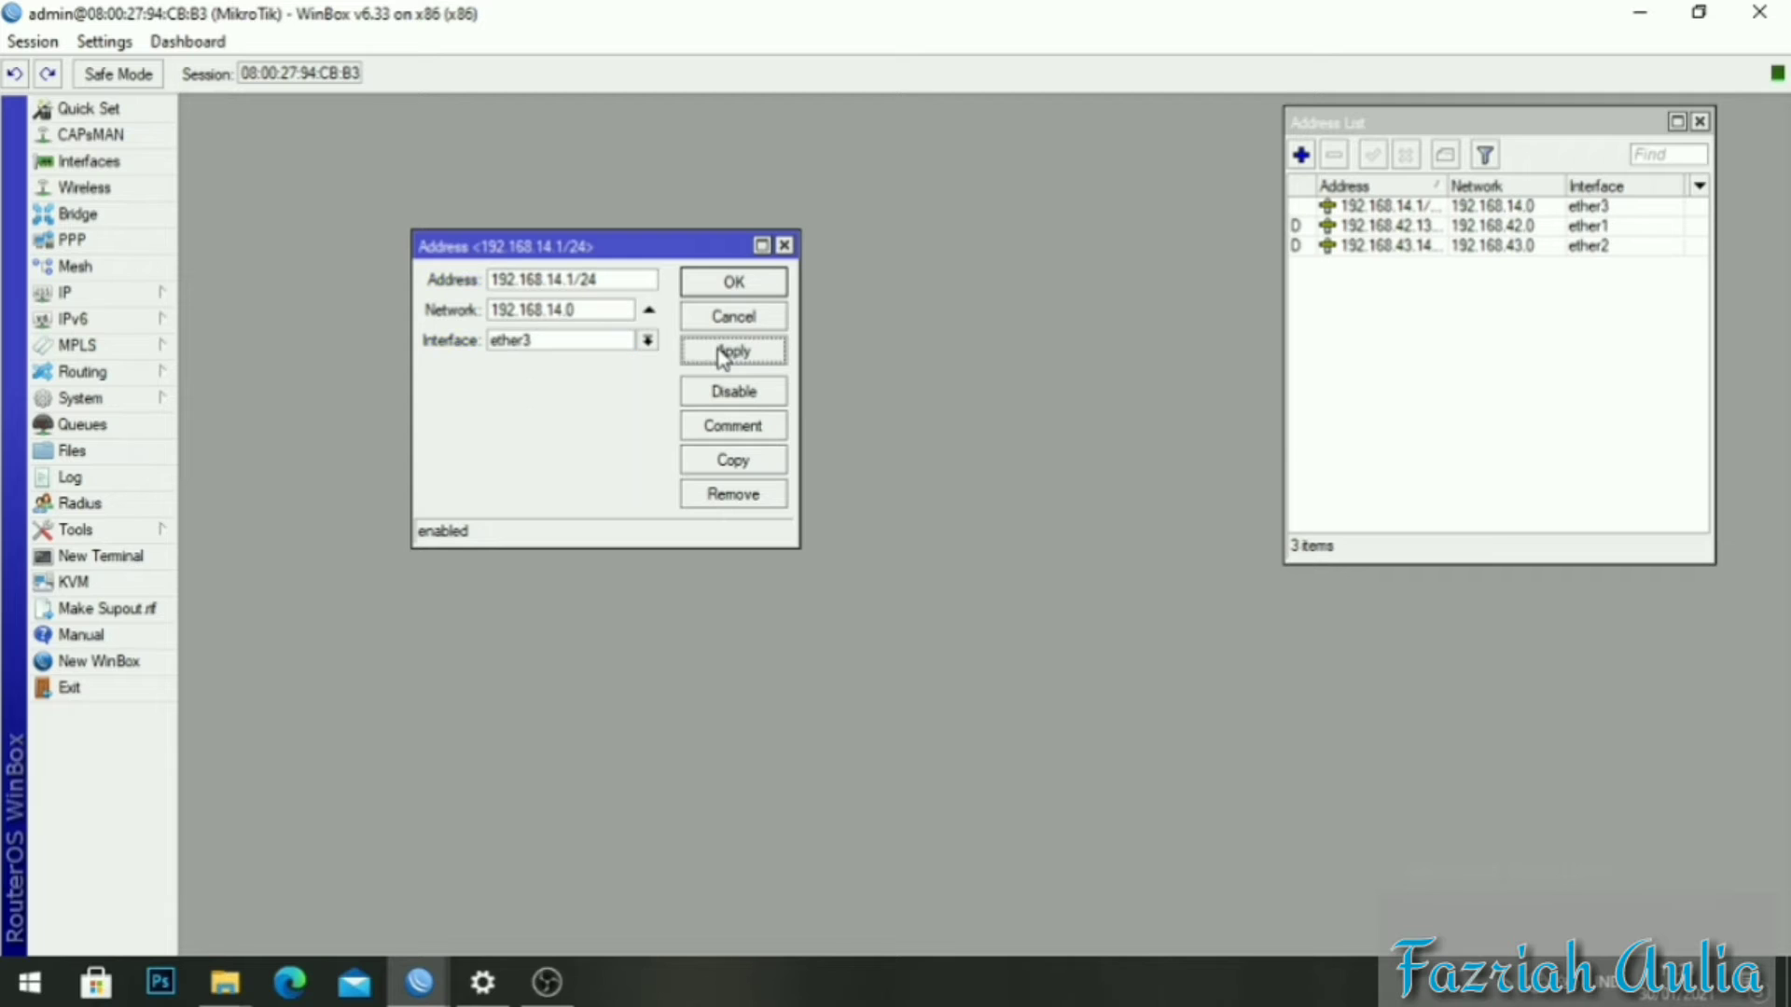
click(746, 290)
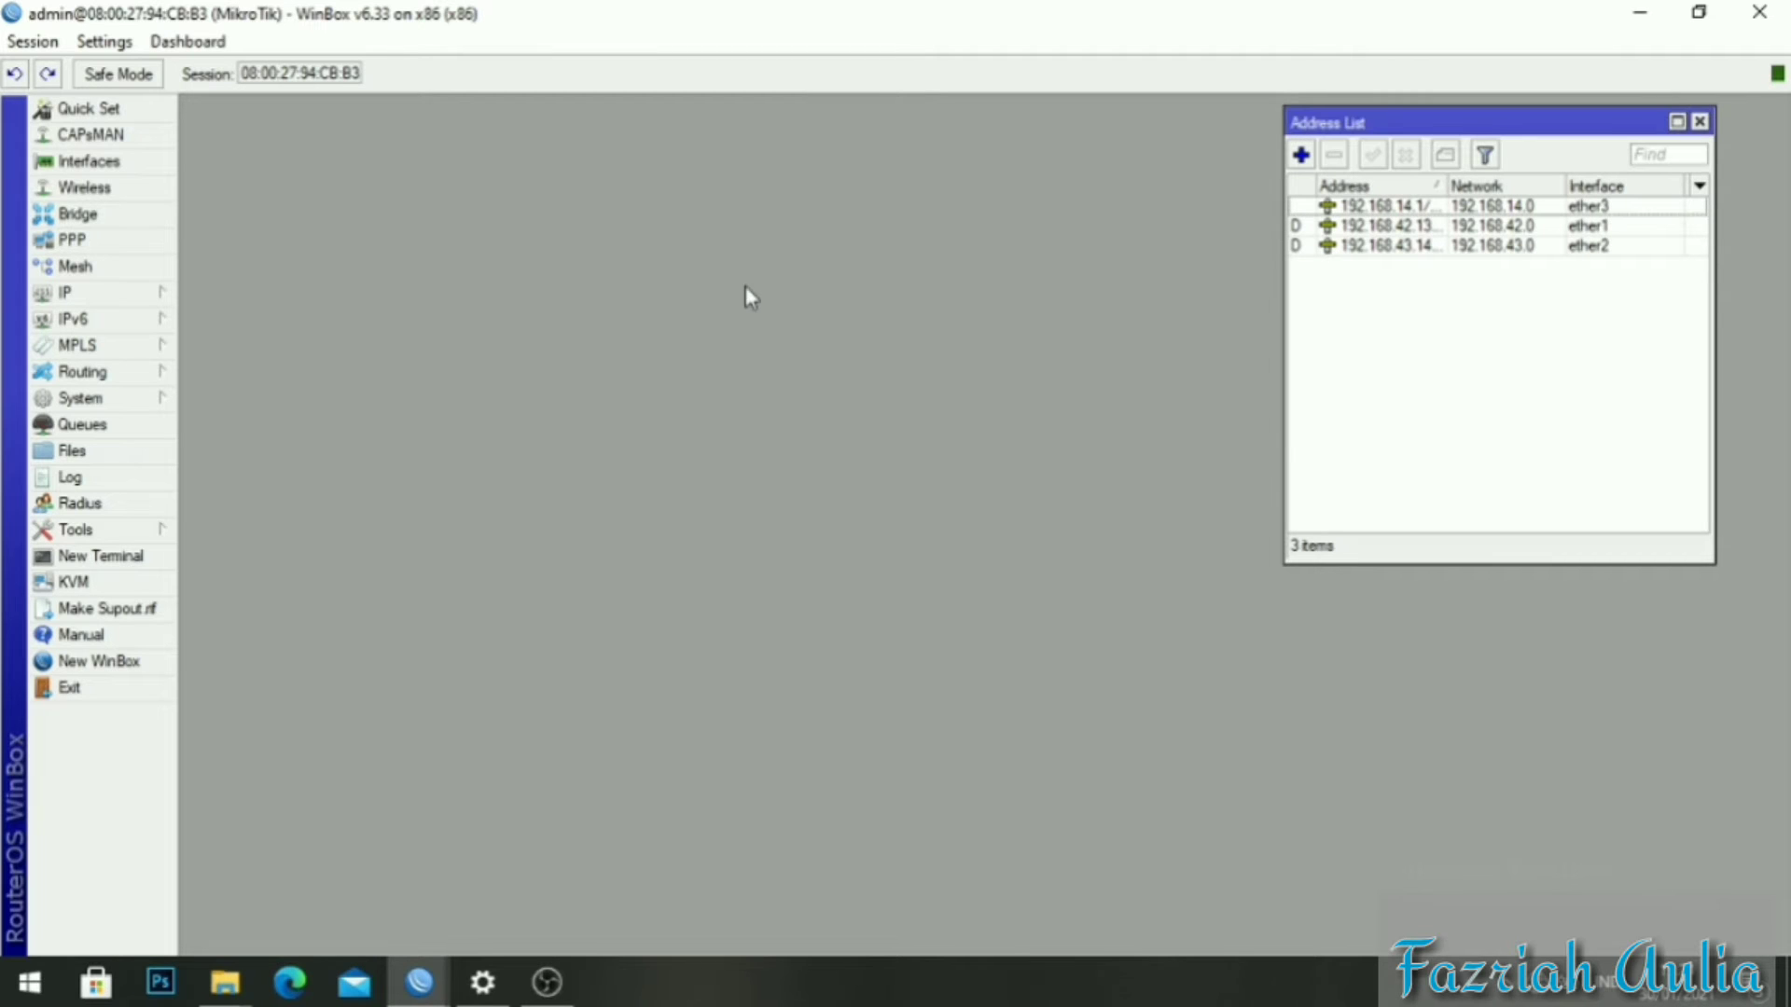
Allow remote requests in the router's DNS settings and save them.
click(122, 300)
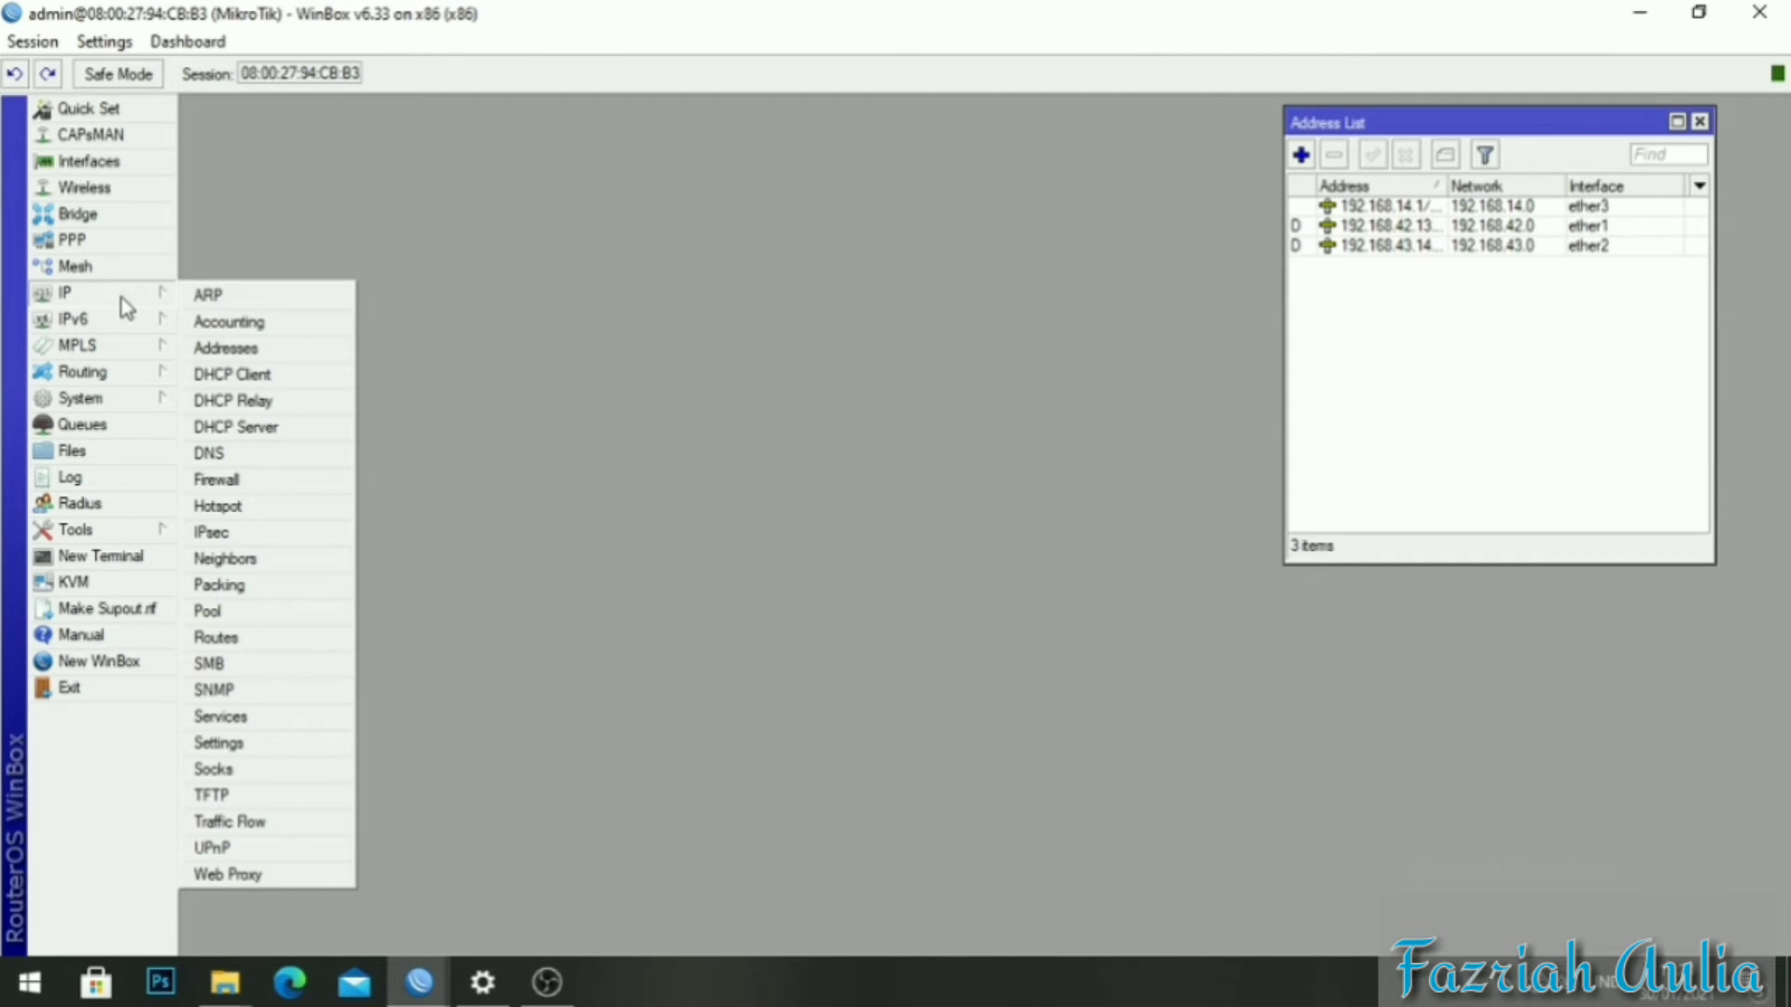
click(272, 457)
click(489, 365)
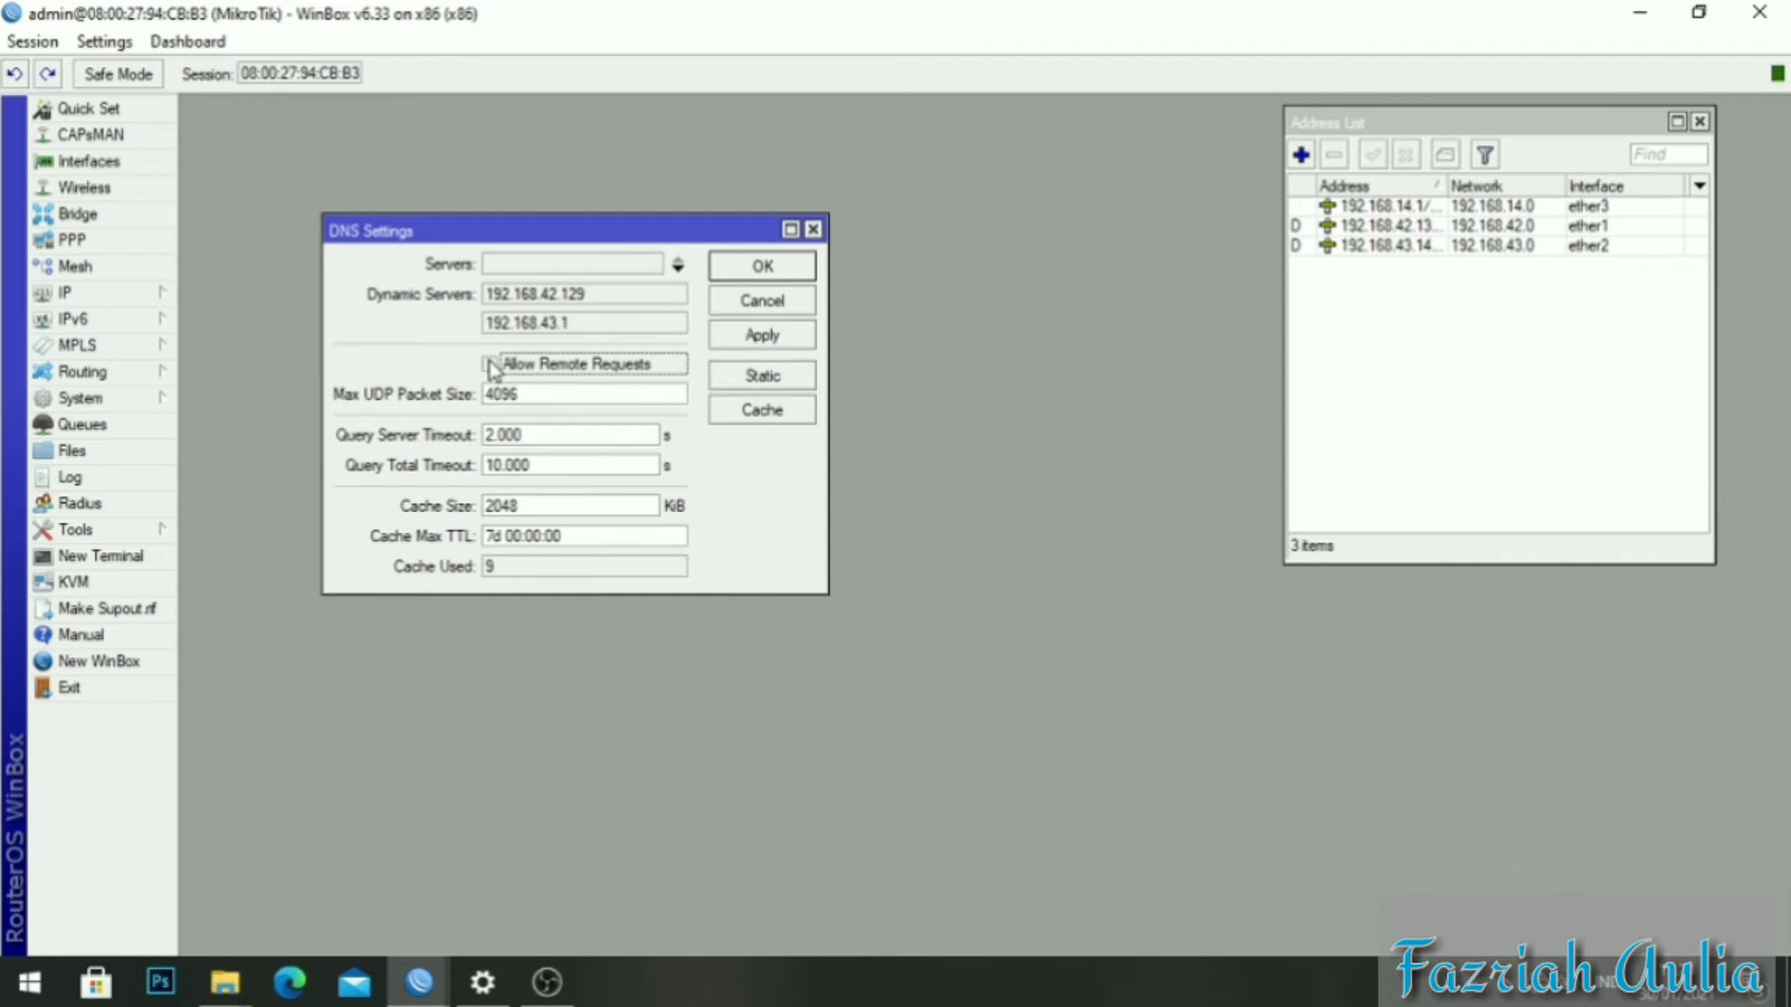
click(763, 270)
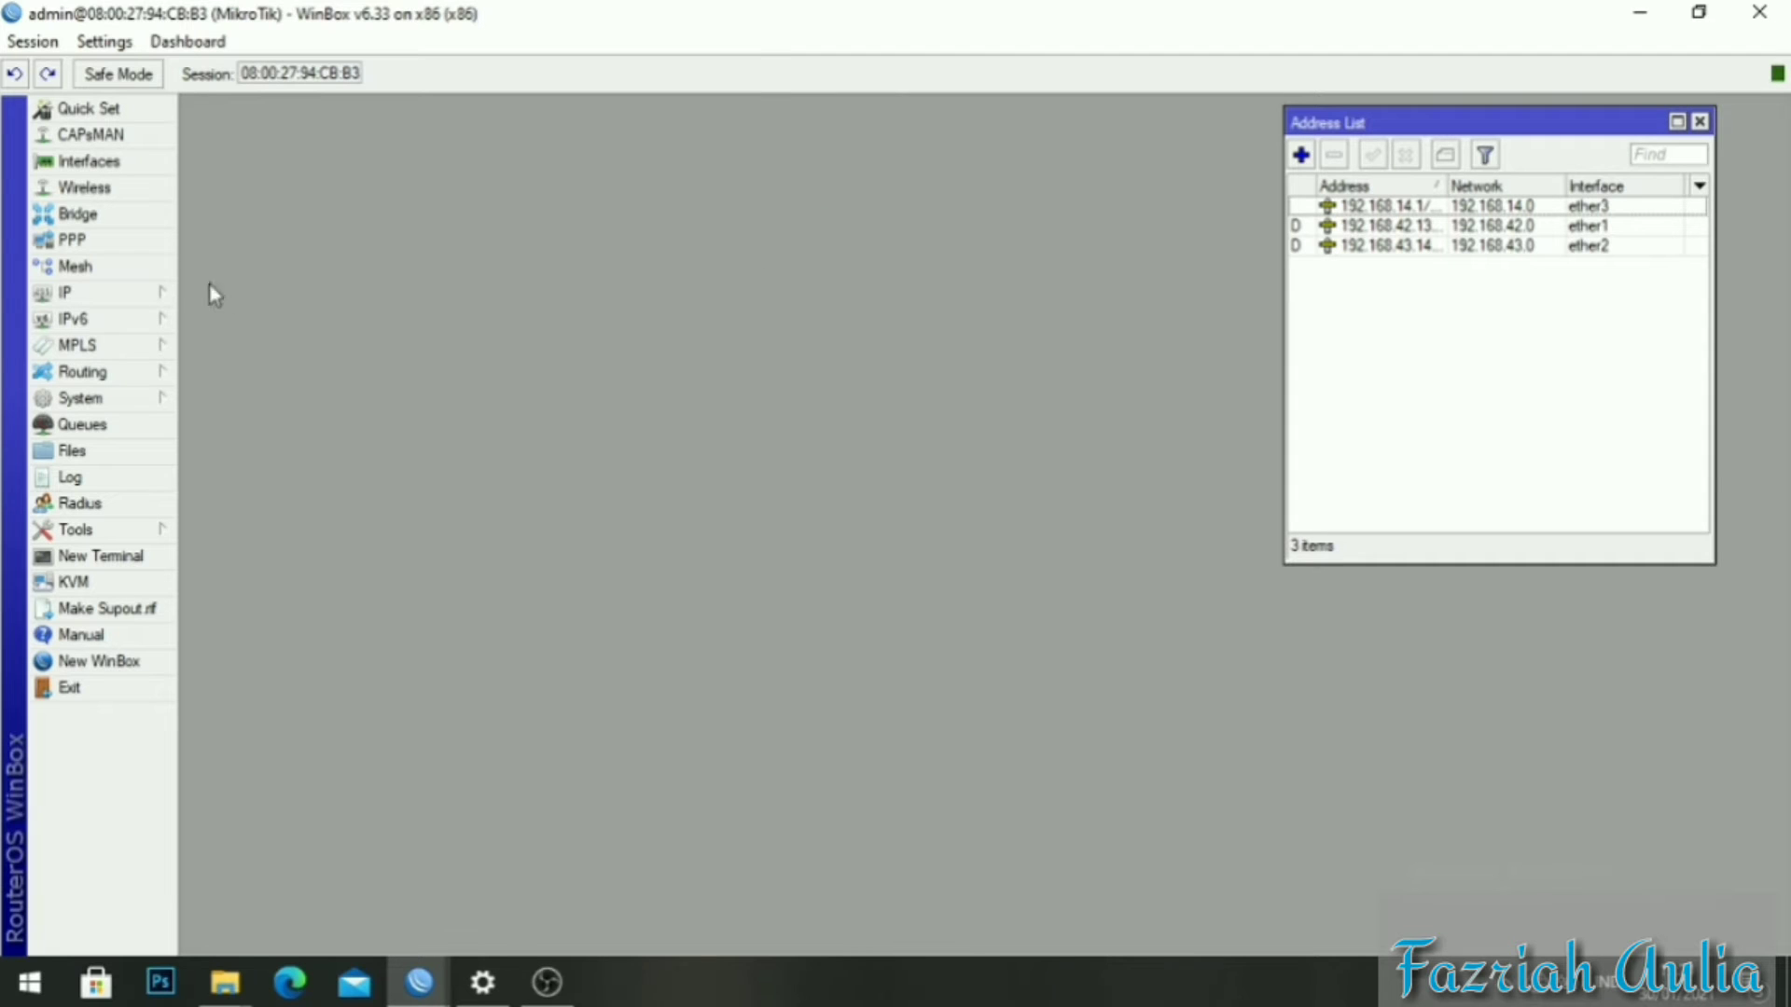
Set up a DHCP server on ether3 with the DHCP Setup wizard, accepting all suggested values, and close the DHCP server list.
click(145, 294)
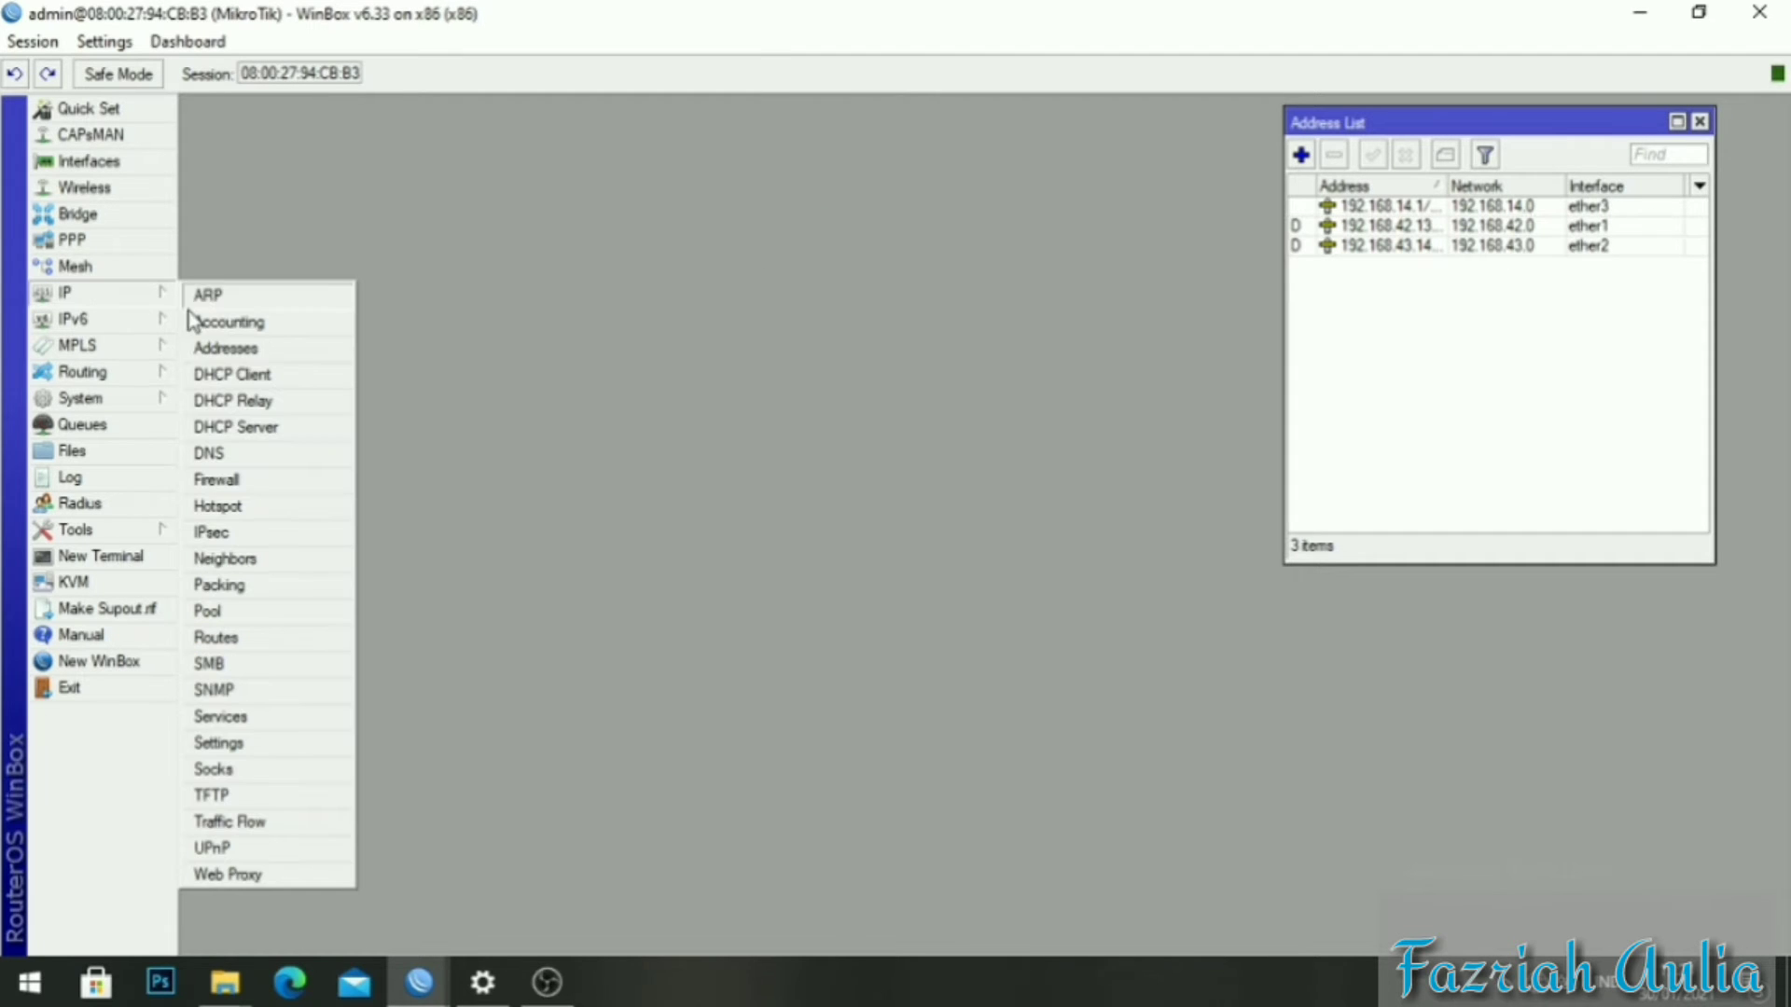
click(250, 426)
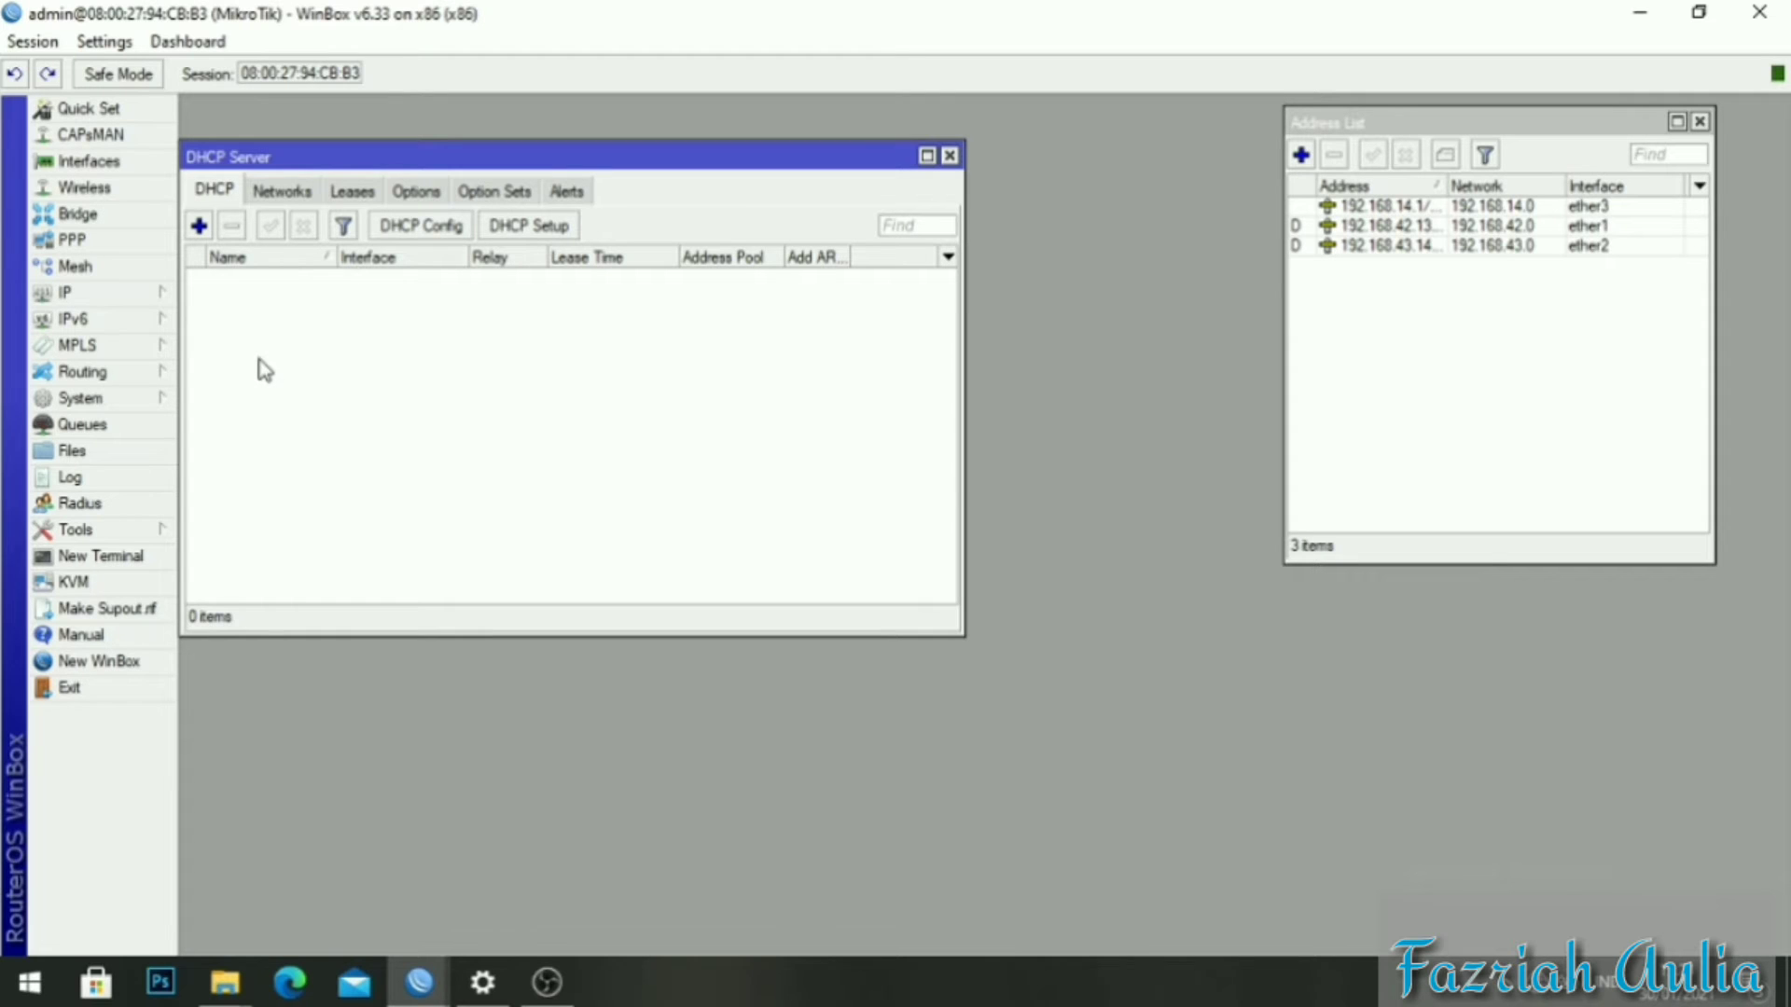
click(518, 229)
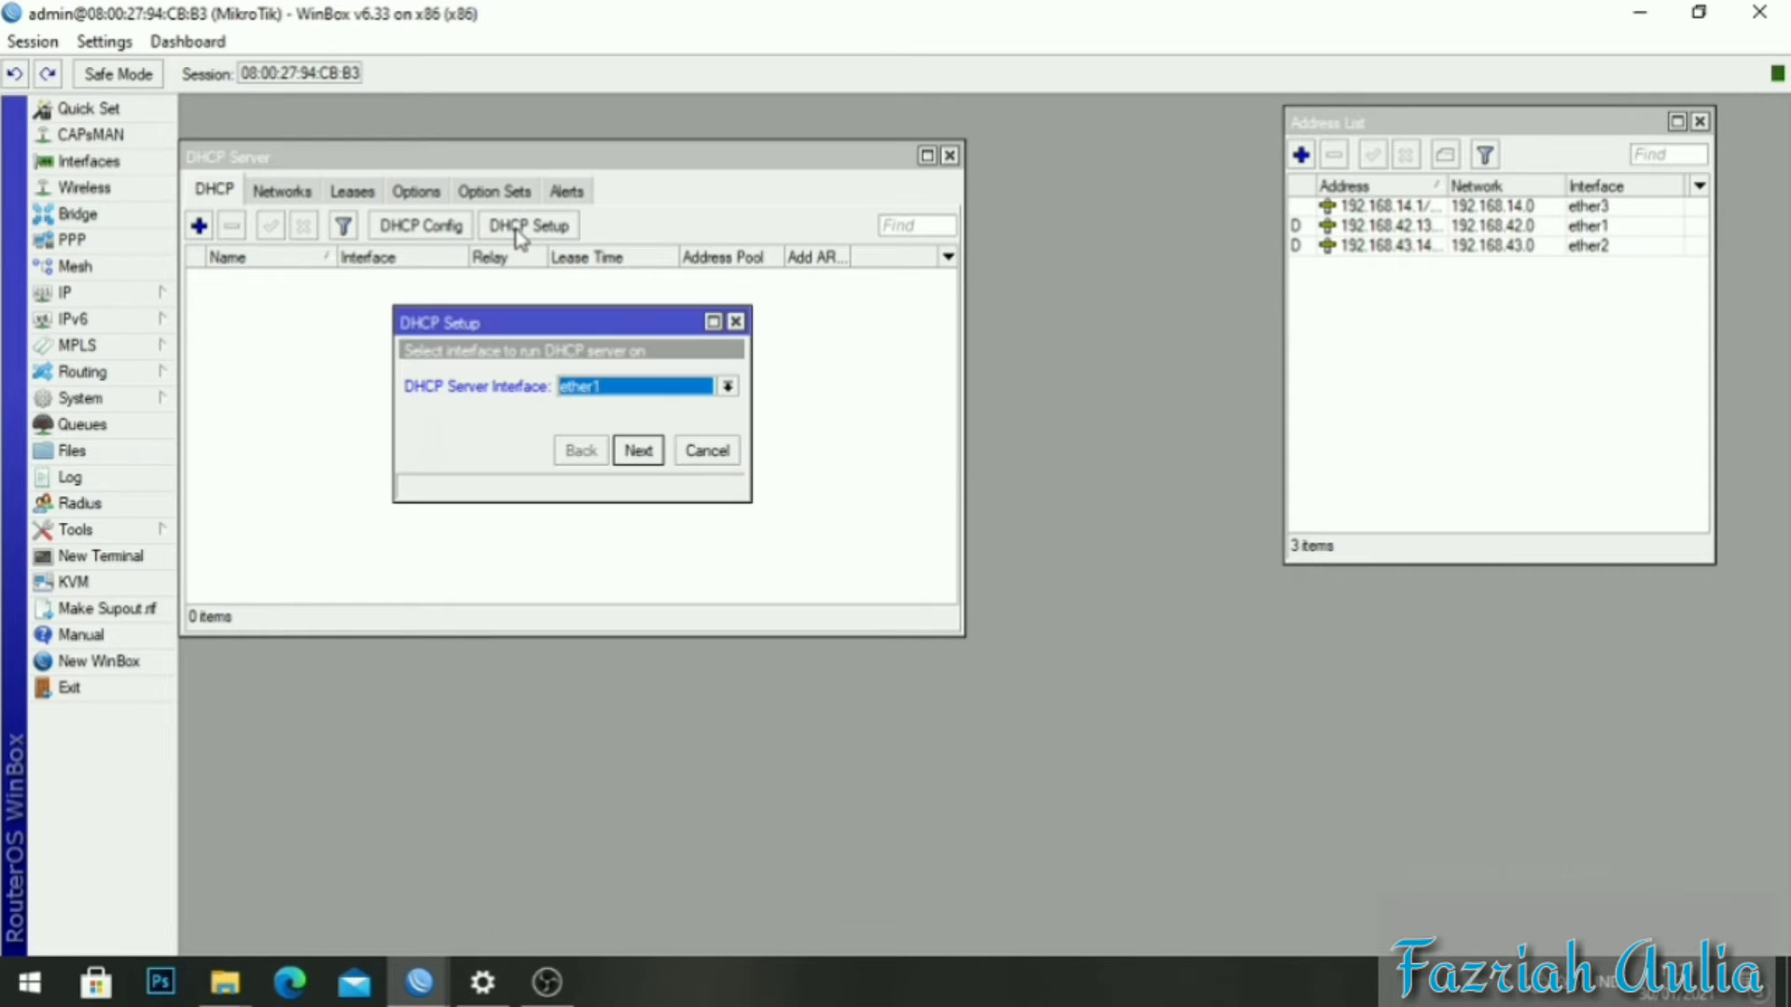
click(727, 388)
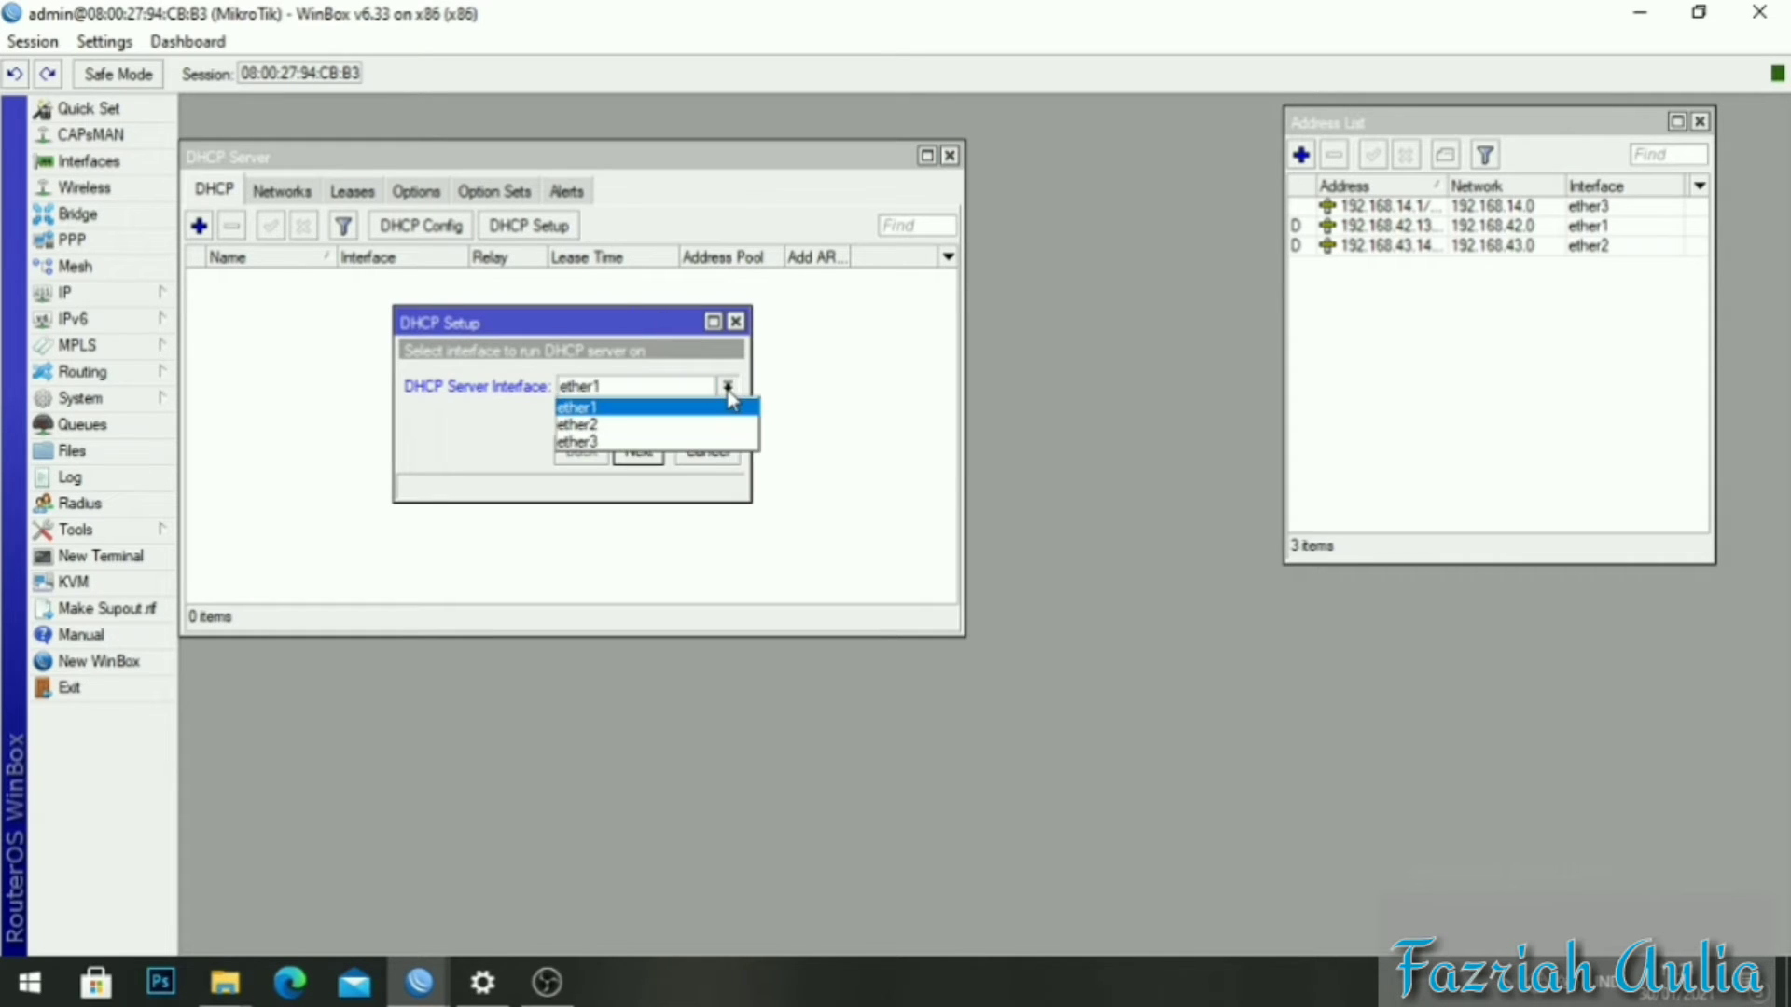
click(656, 442)
click(638, 451)
click(638, 450)
click(637, 450)
click(654, 443)
click(654, 443)
click(654, 443)
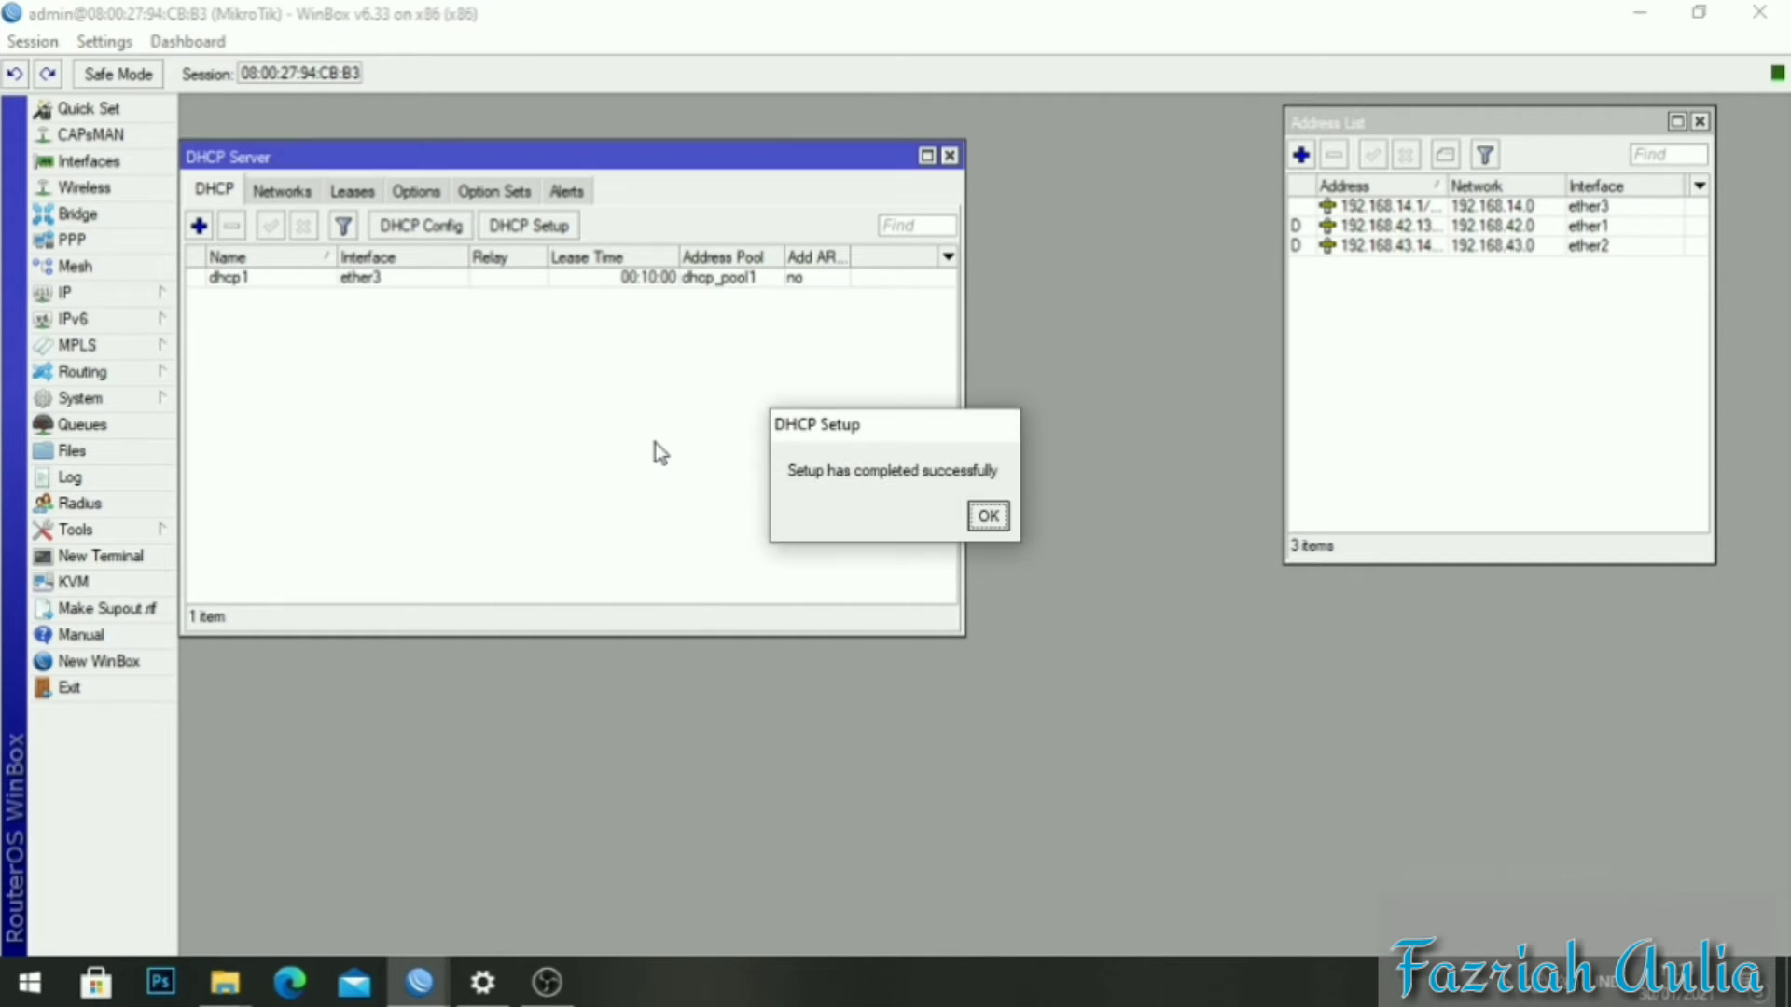
click(998, 516)
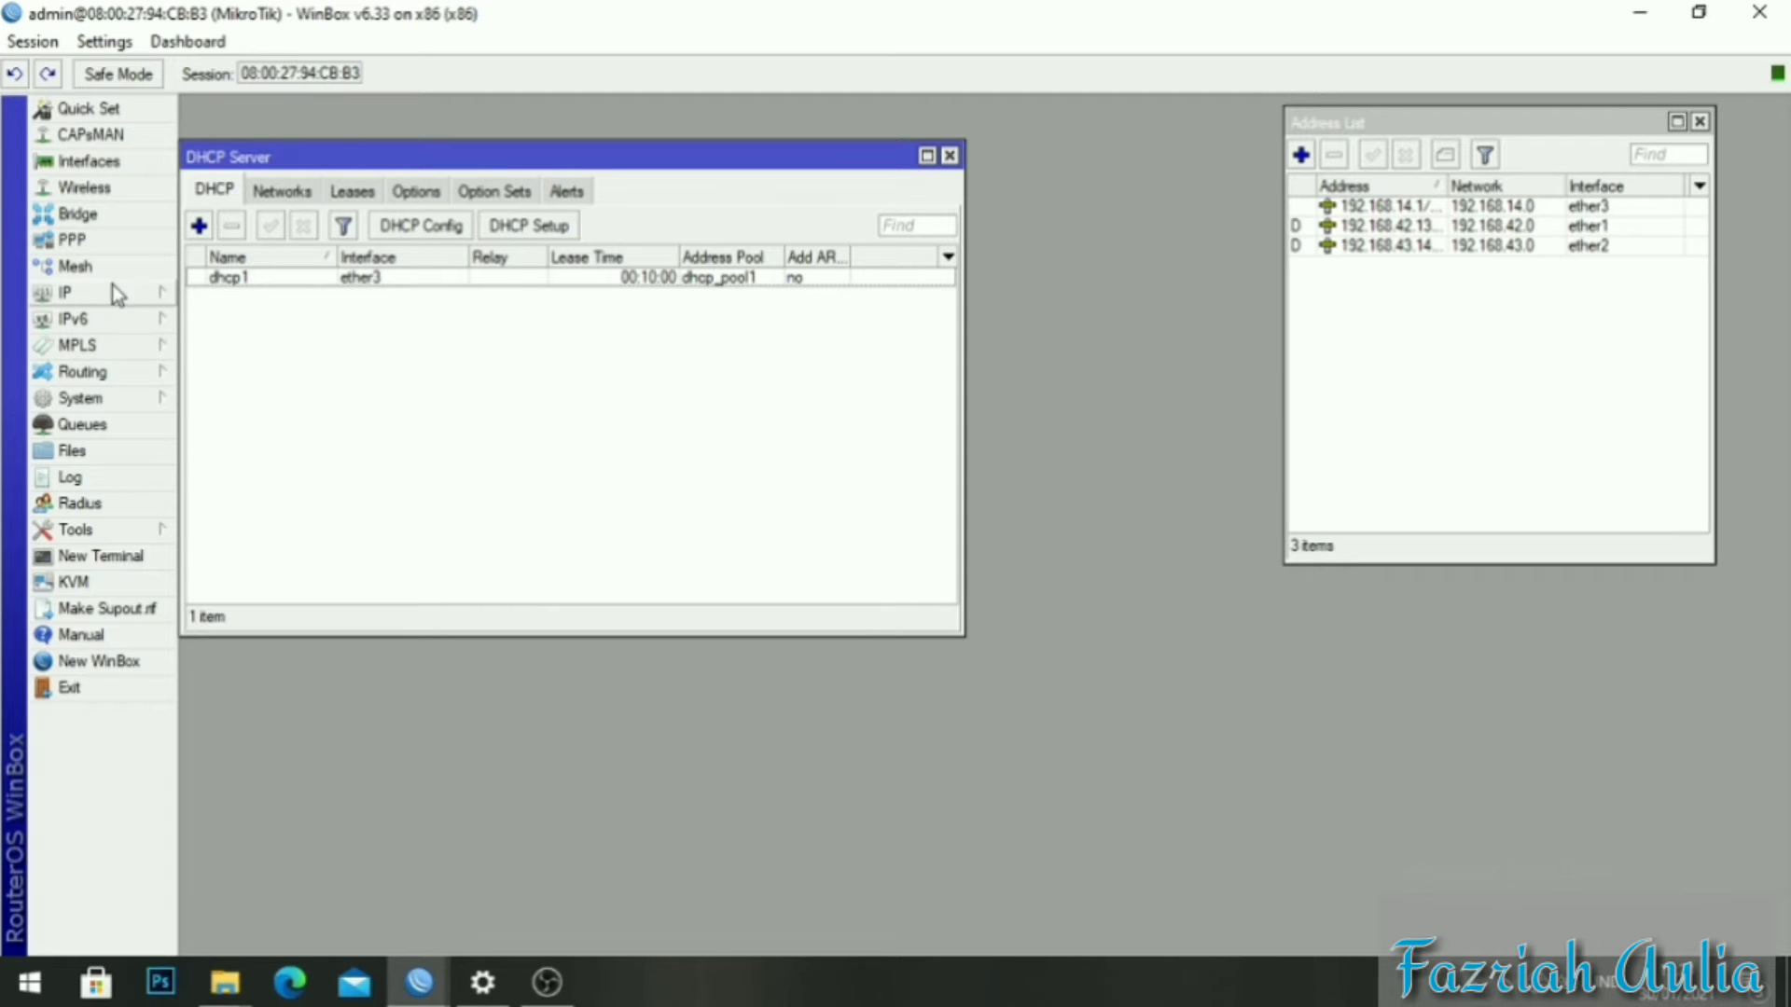
click(949, 156)
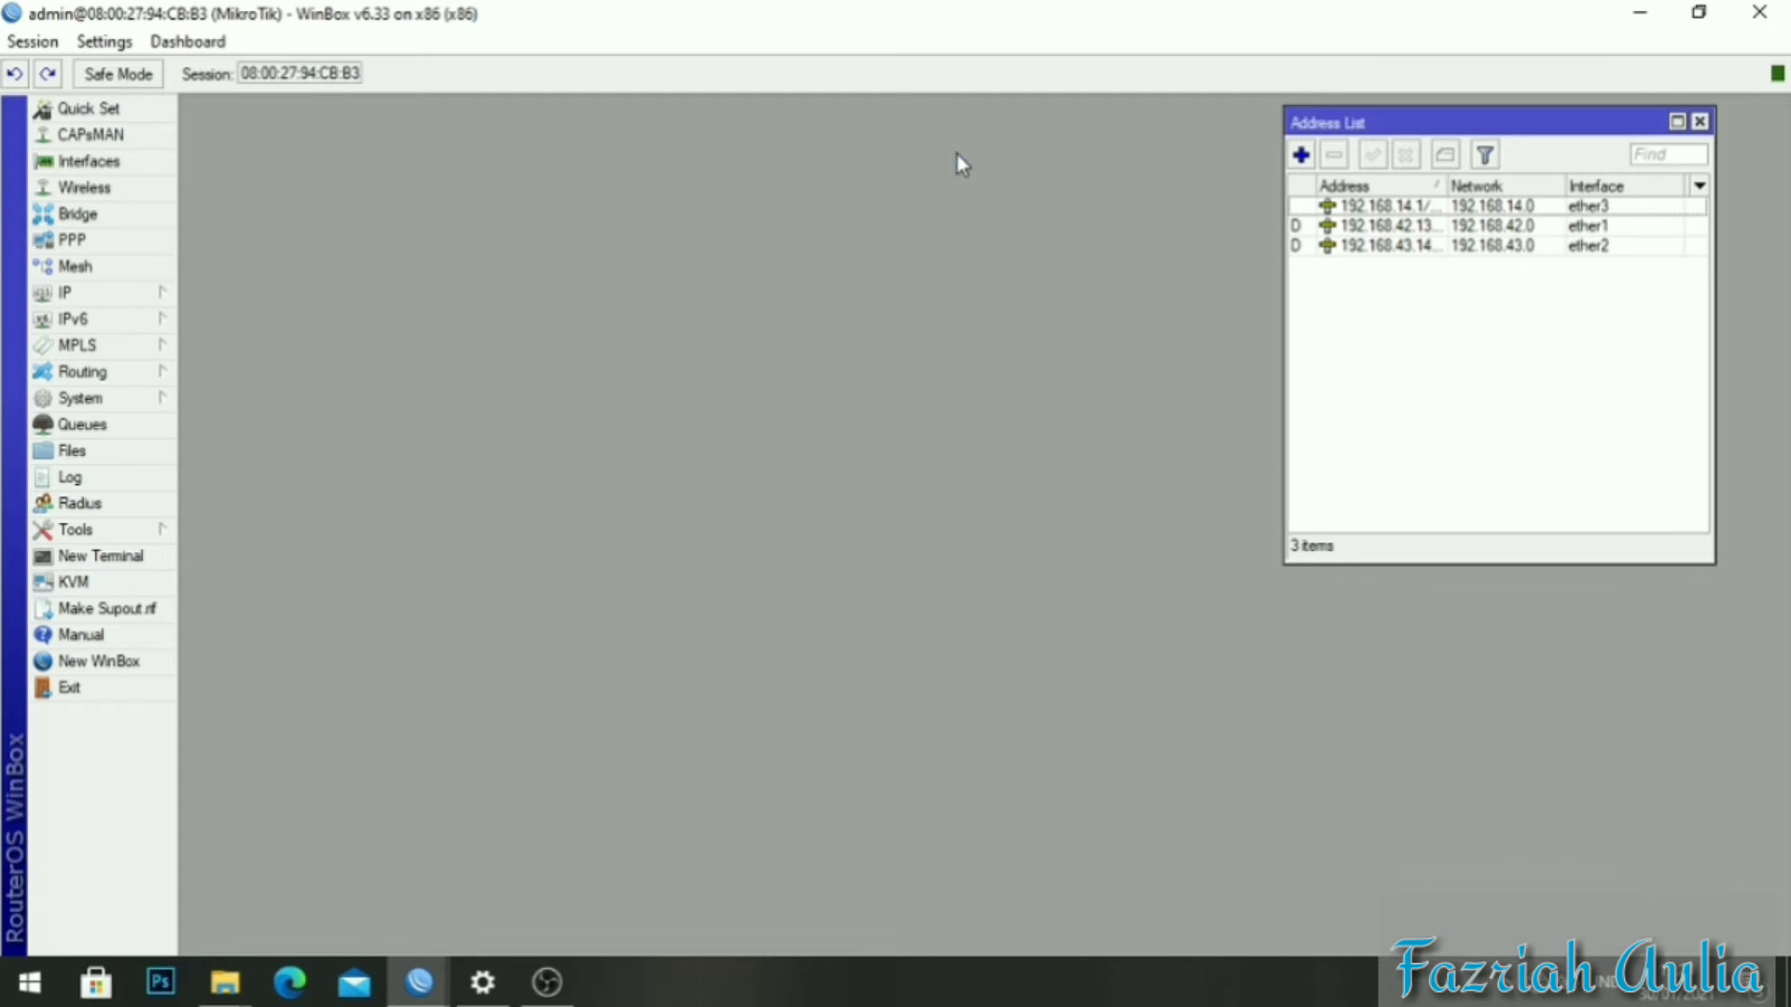
Start a new firewall mangle rule with the chain set to input and the in-interface set to ether1.
click(121, 294)
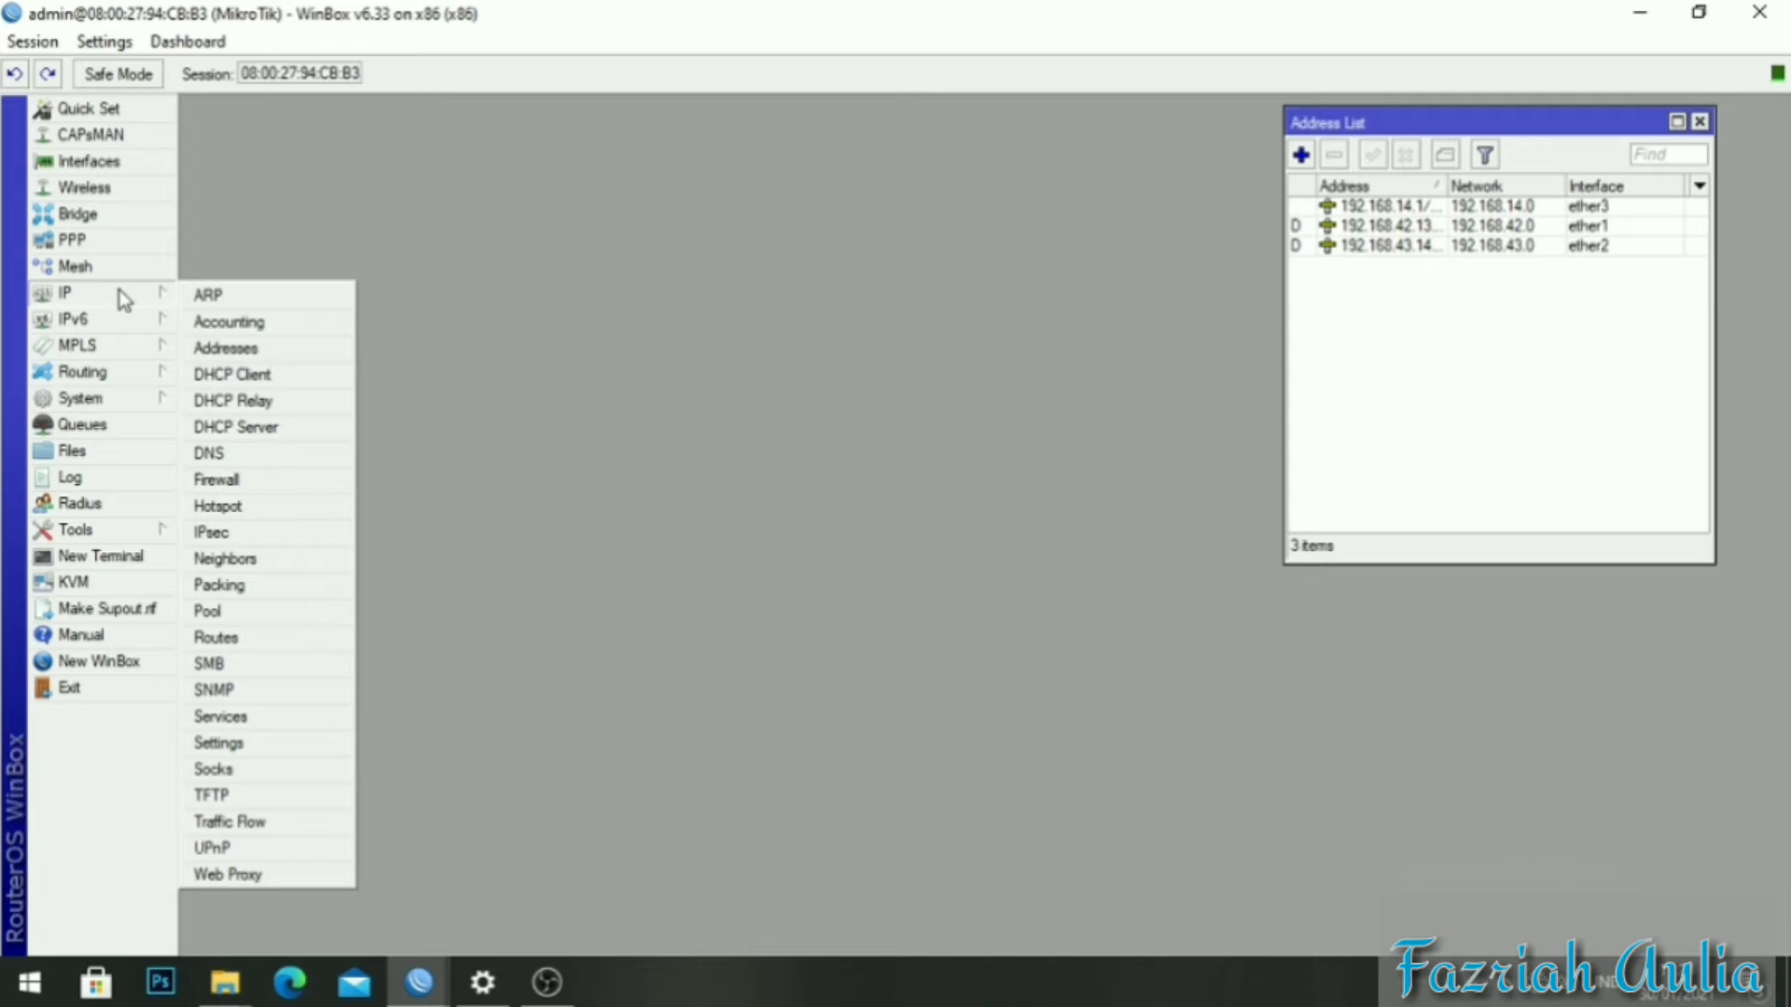
click(248, 483)
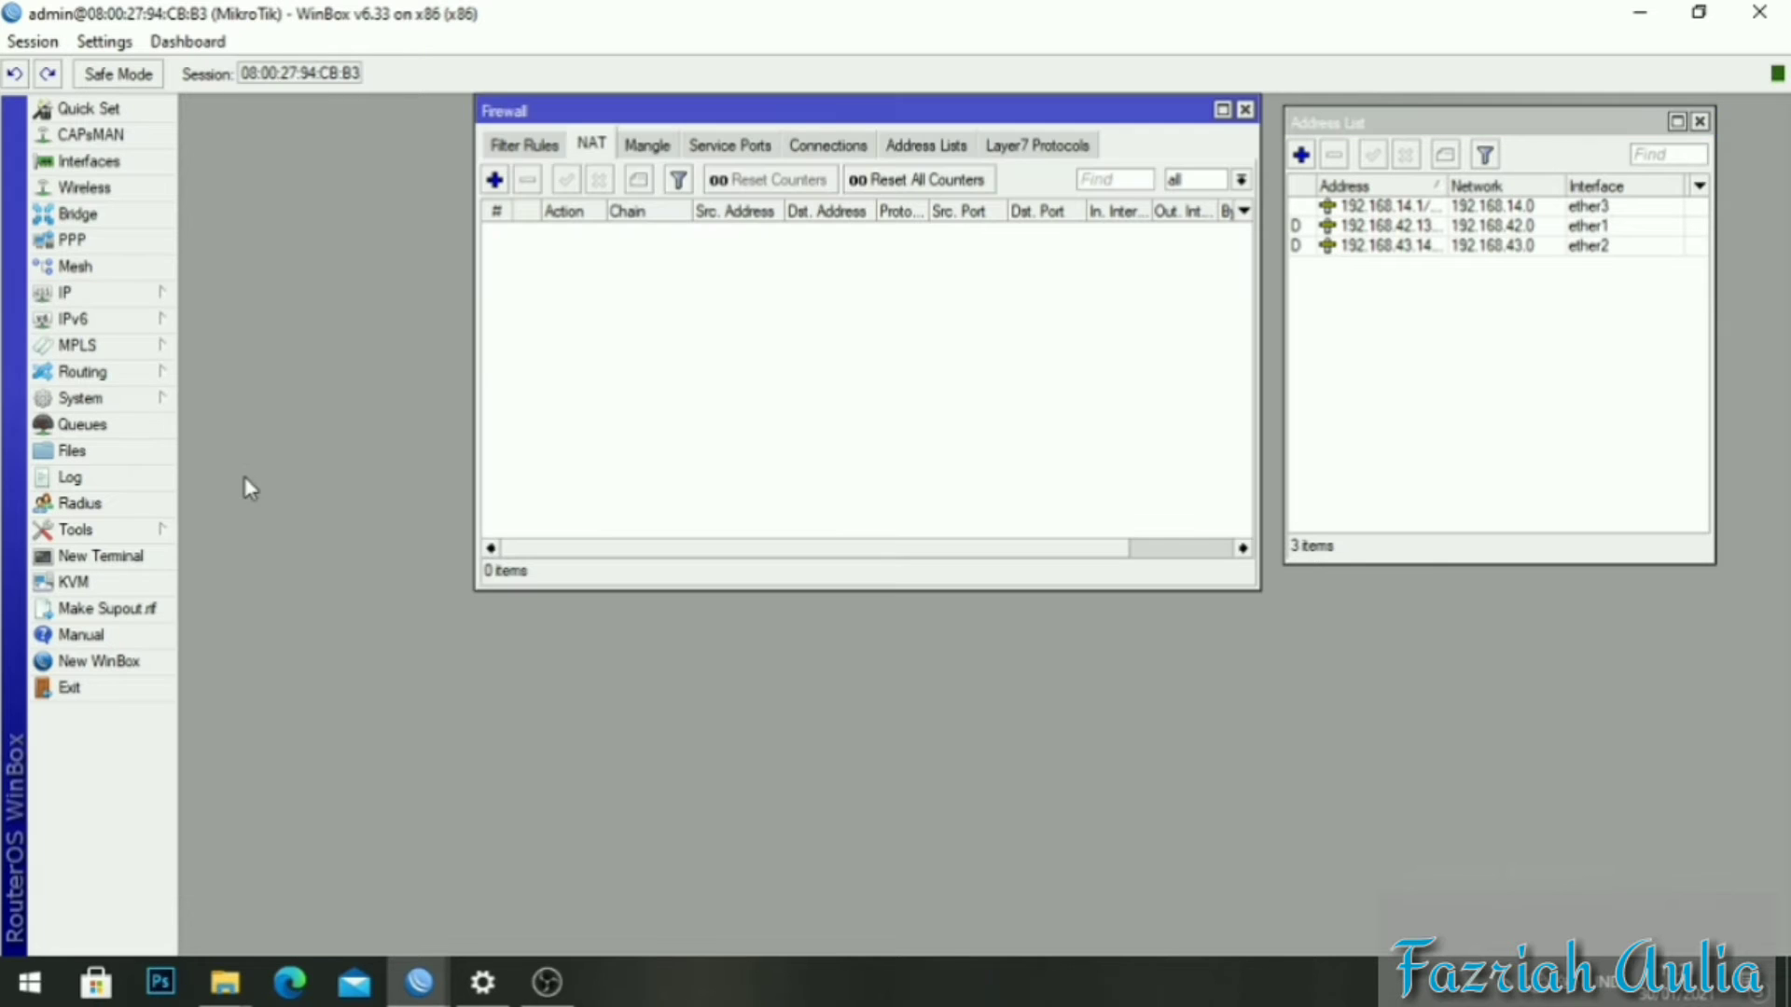
click(648, 149)
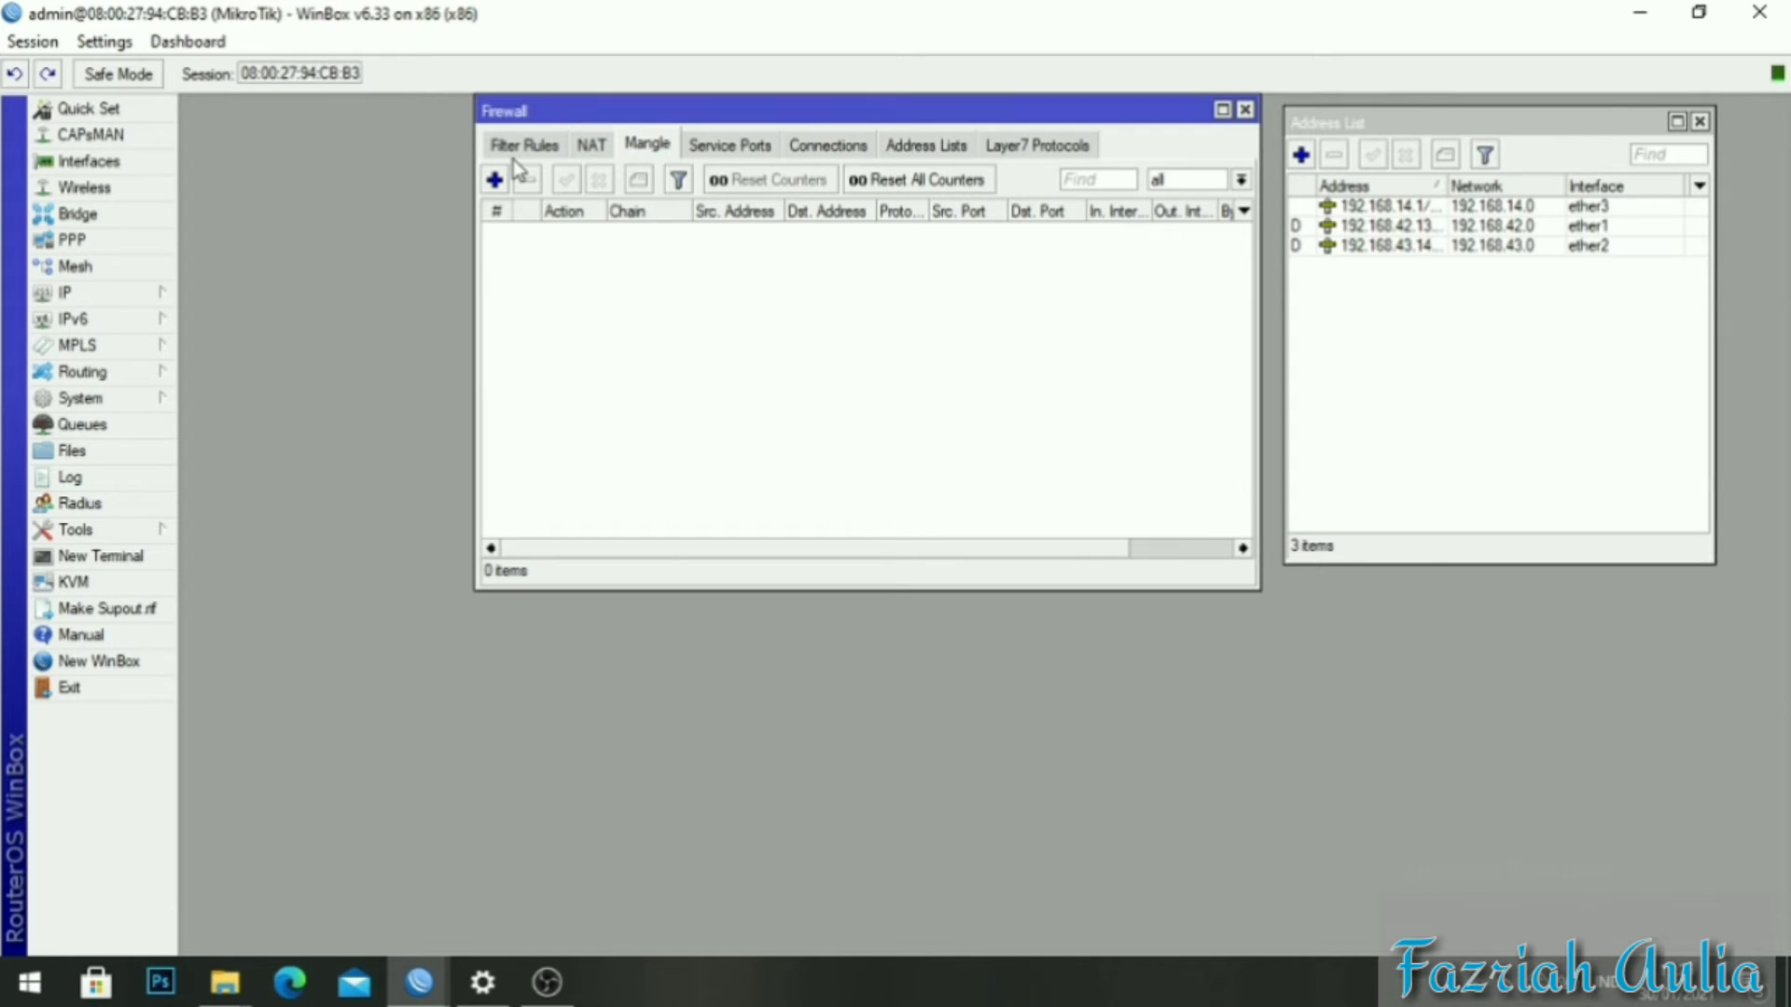
click(494, 179)
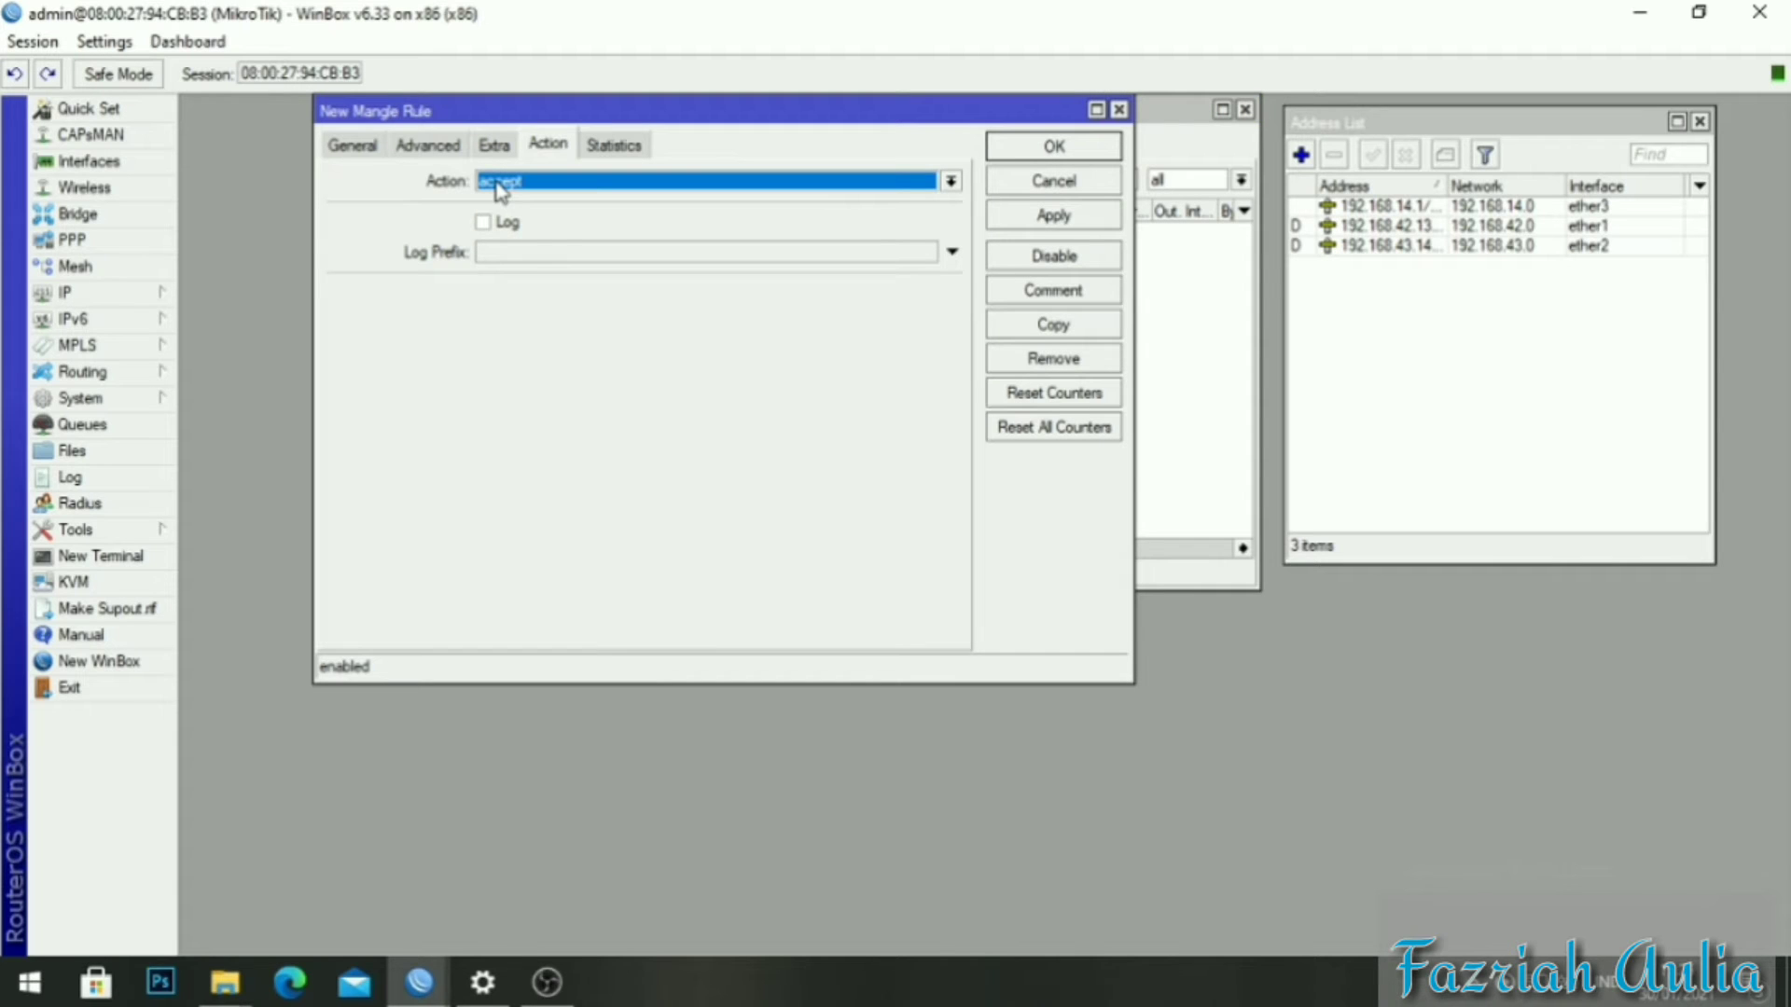
click(354, 142)
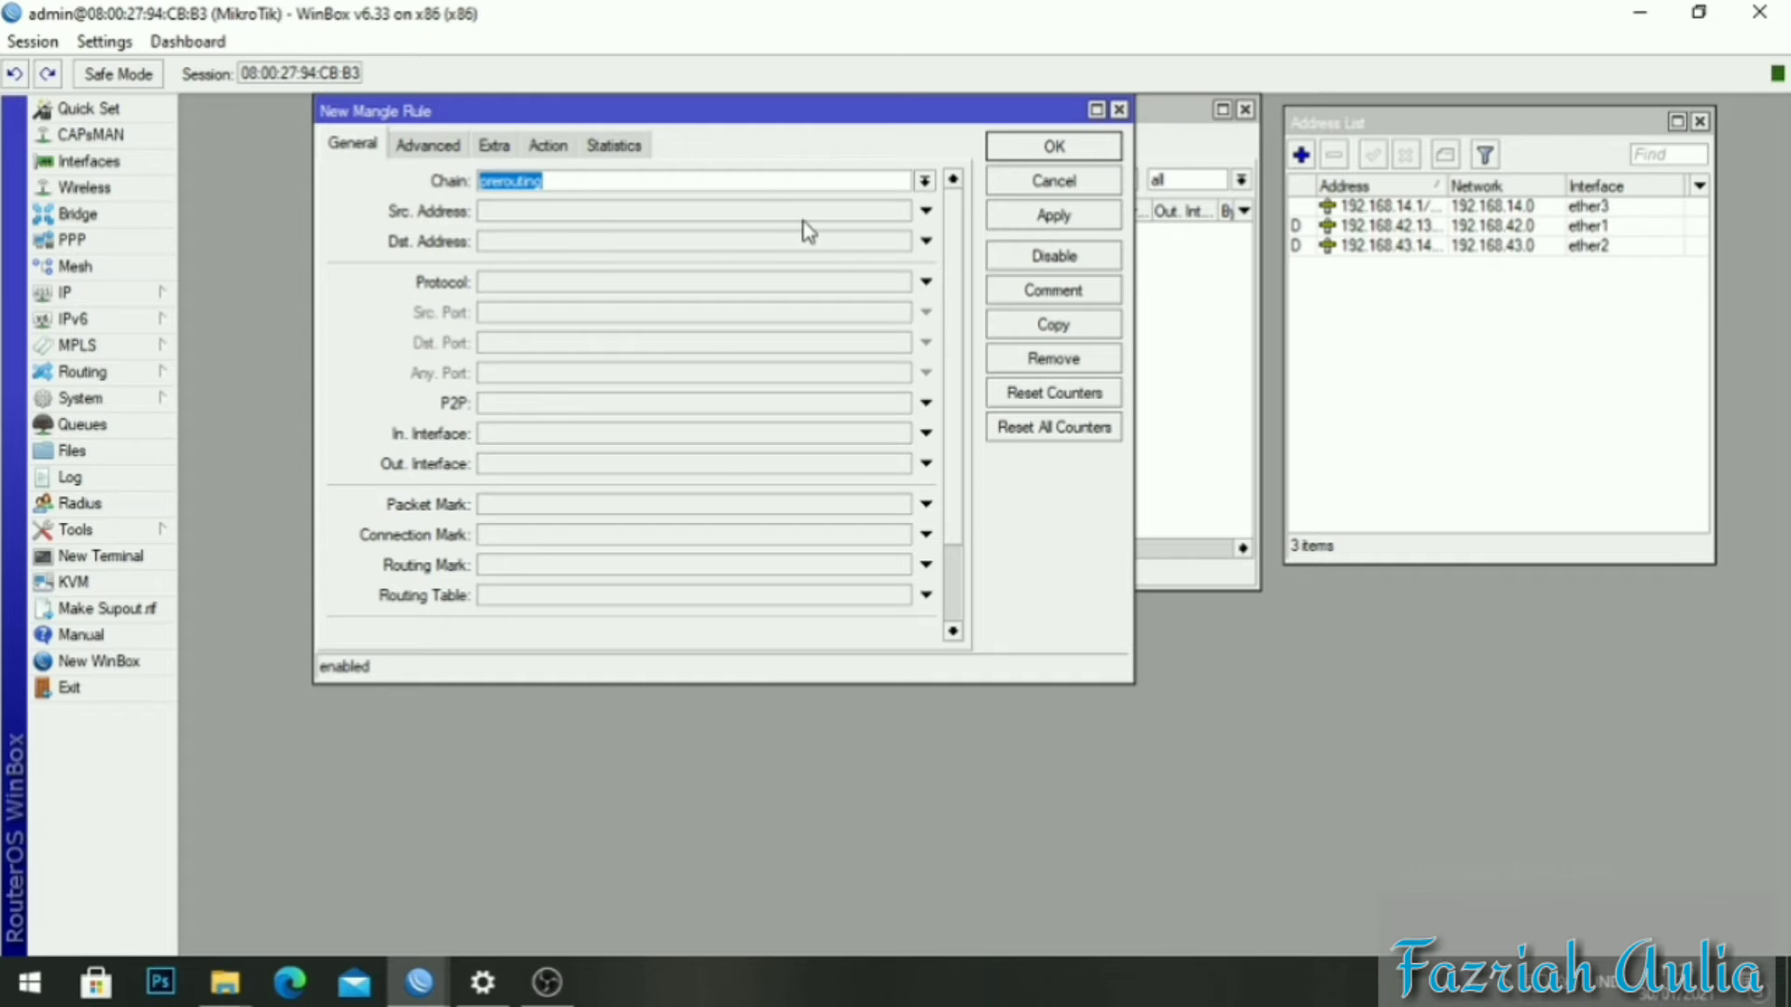
click(924, 183)
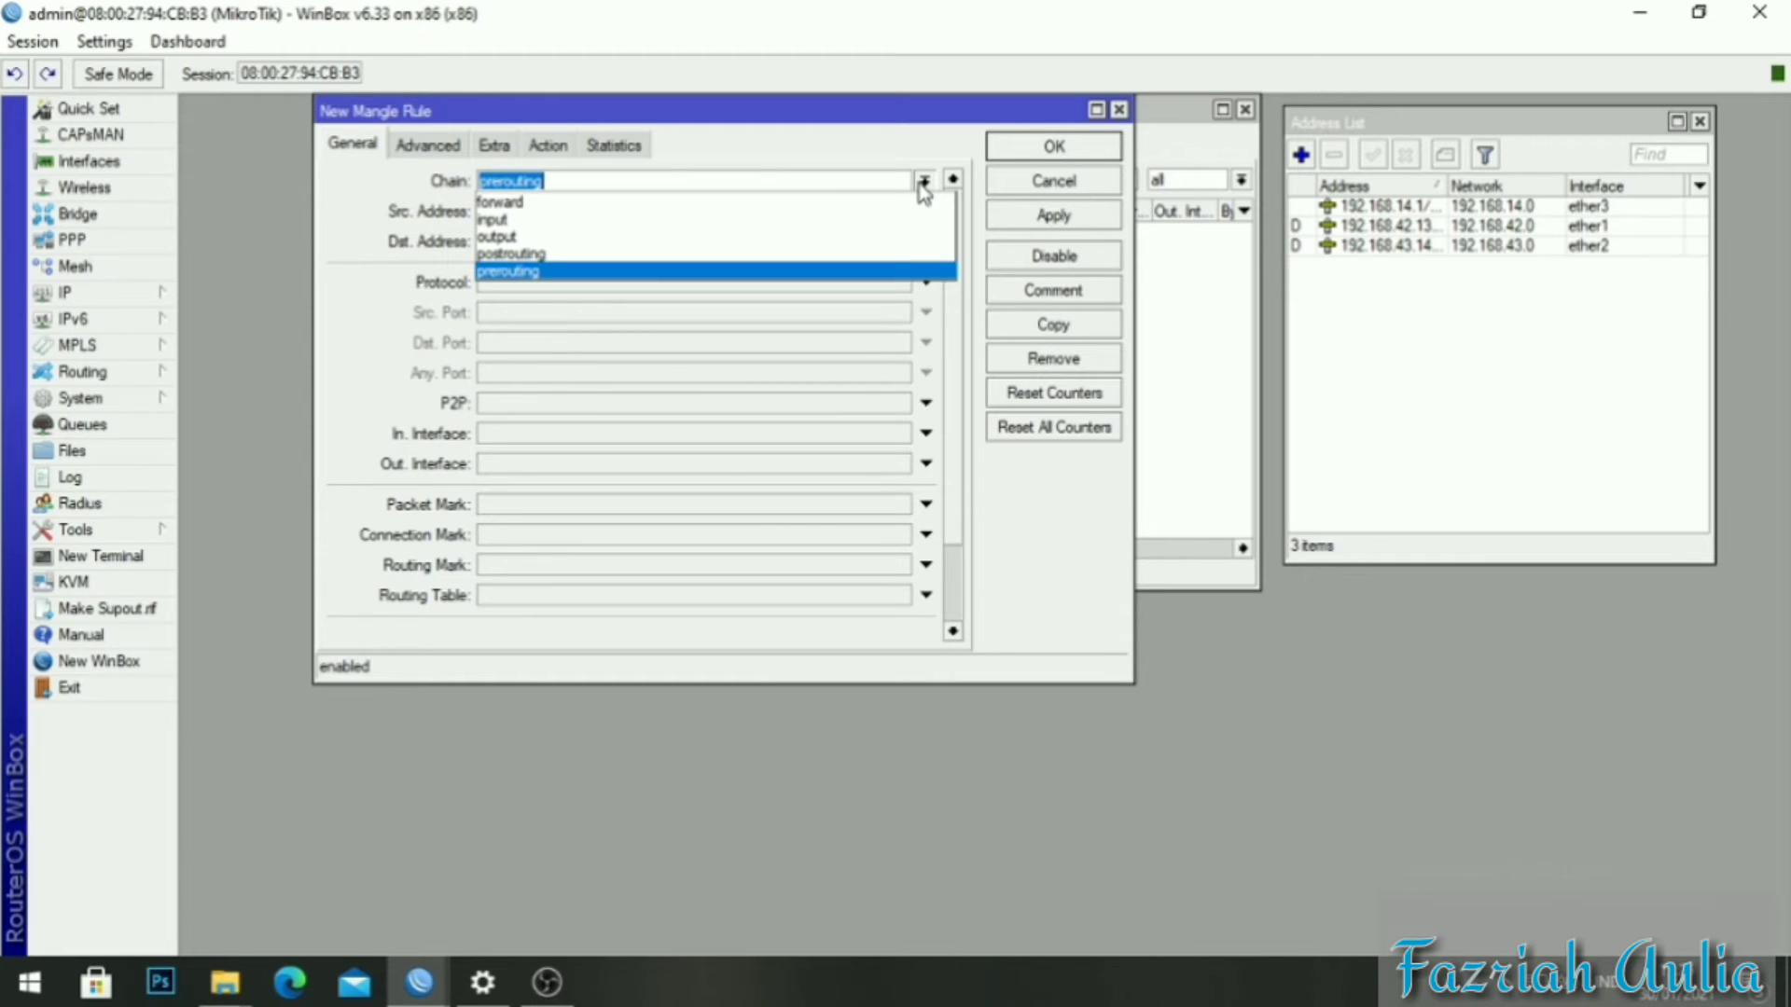
click(568, 222)
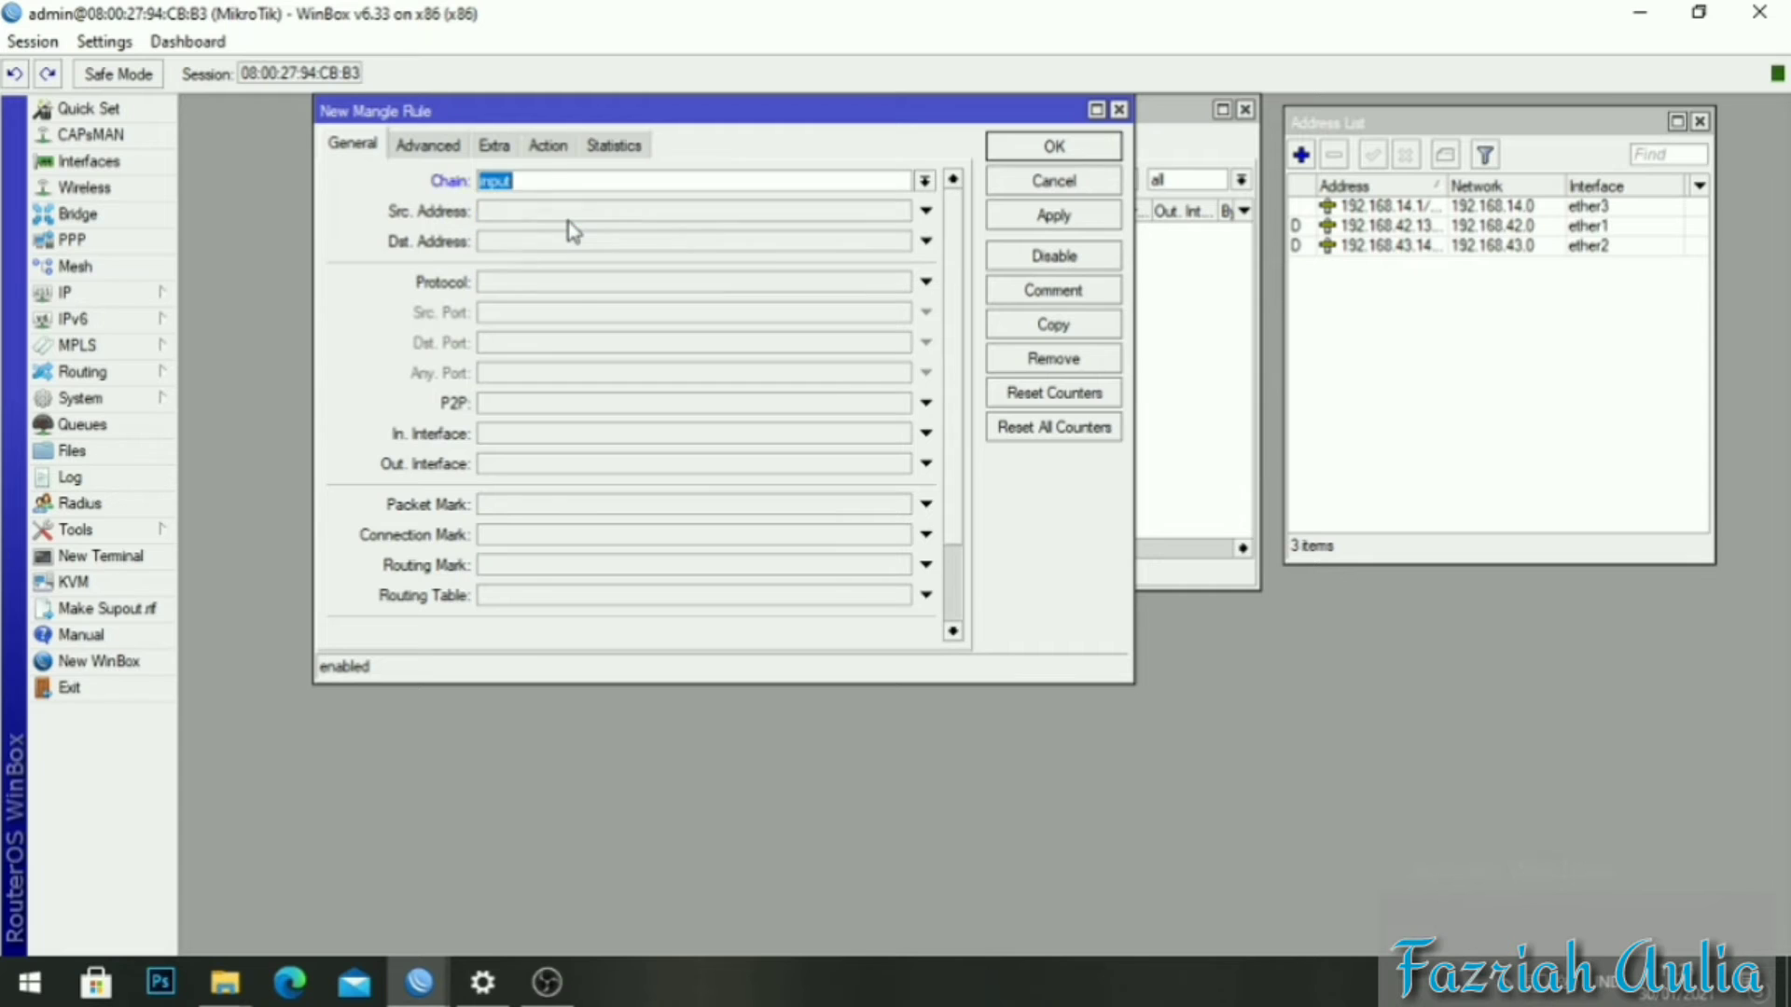
click(925, 434)
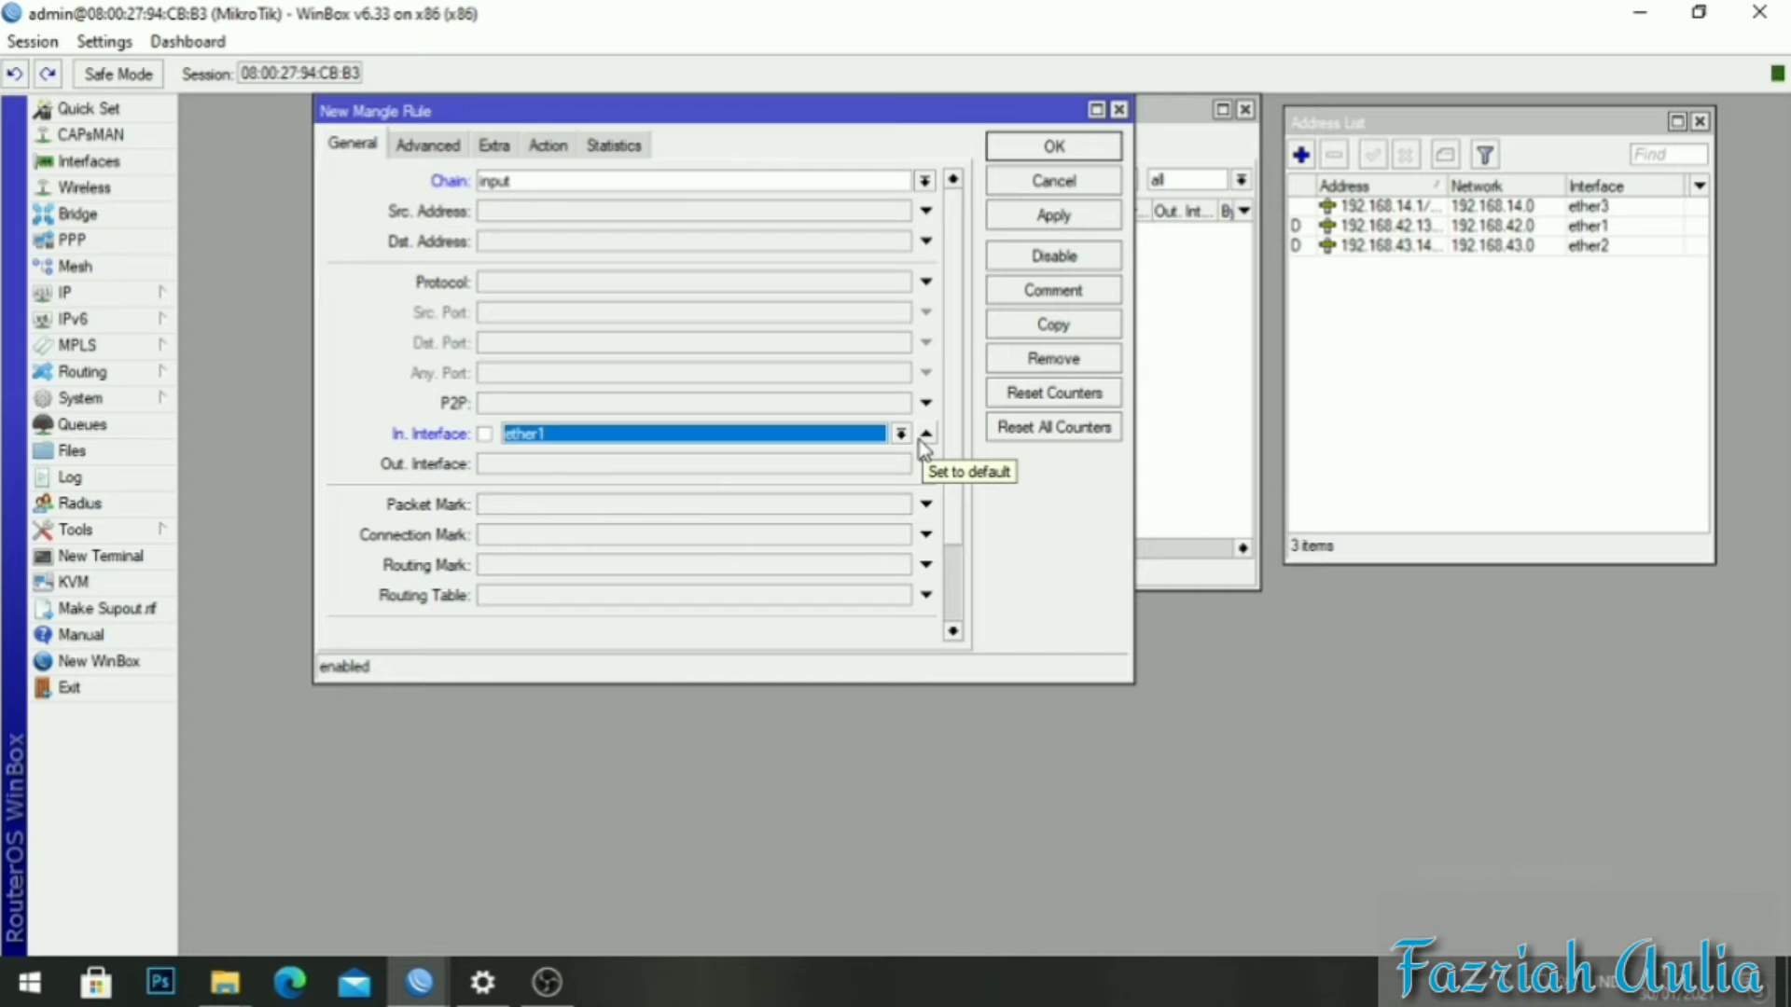
Set the rule's action to mark connection with the new connection mark ISP 1, keeping passthrough enabled, and save the rule.
click(548, 145)
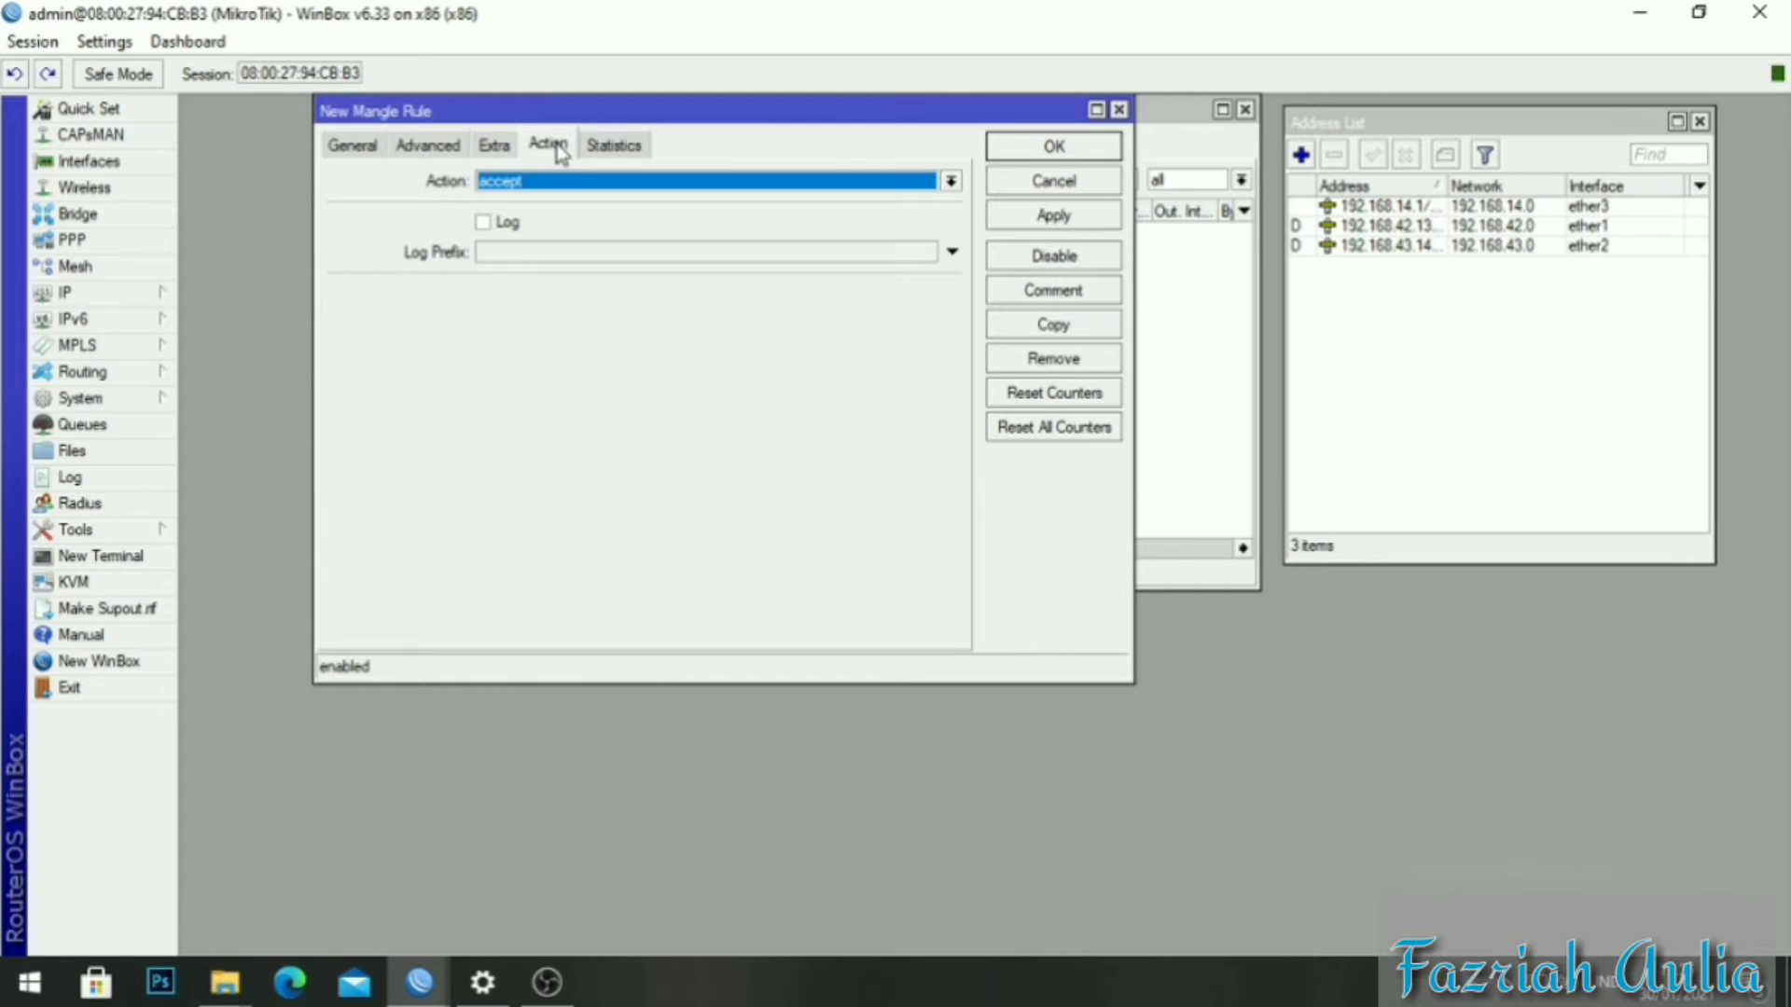
click(950, 181)
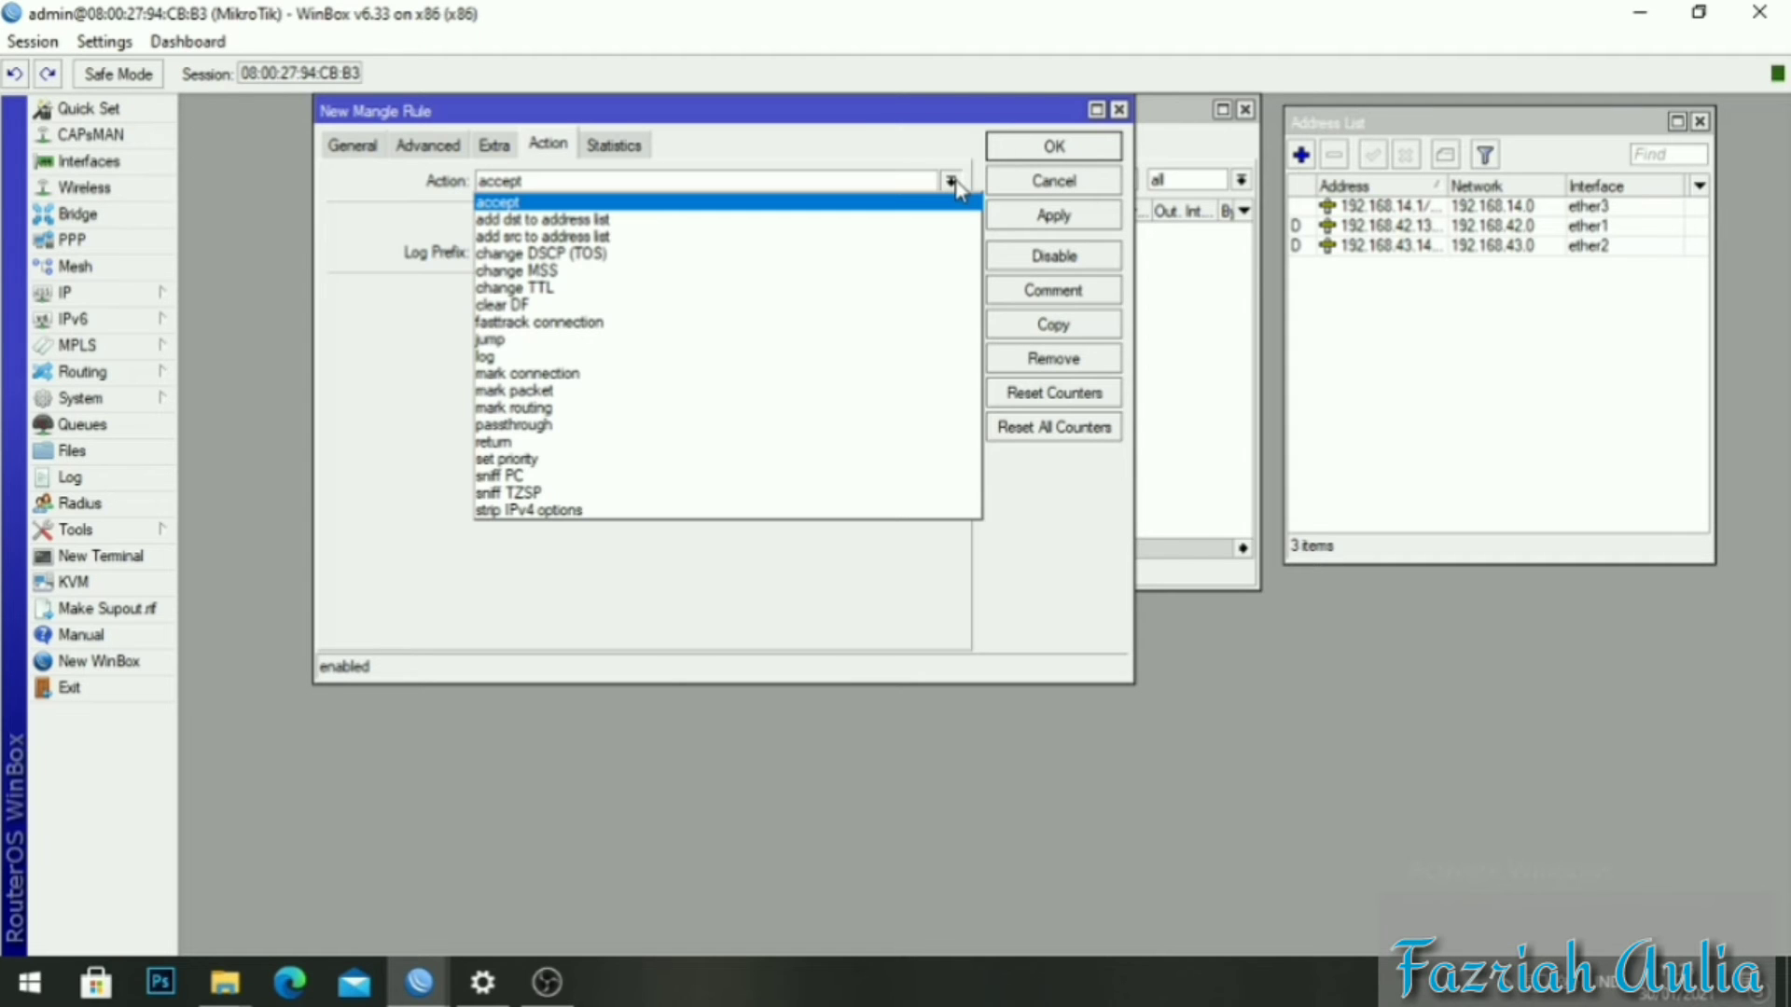
click(615, 374)
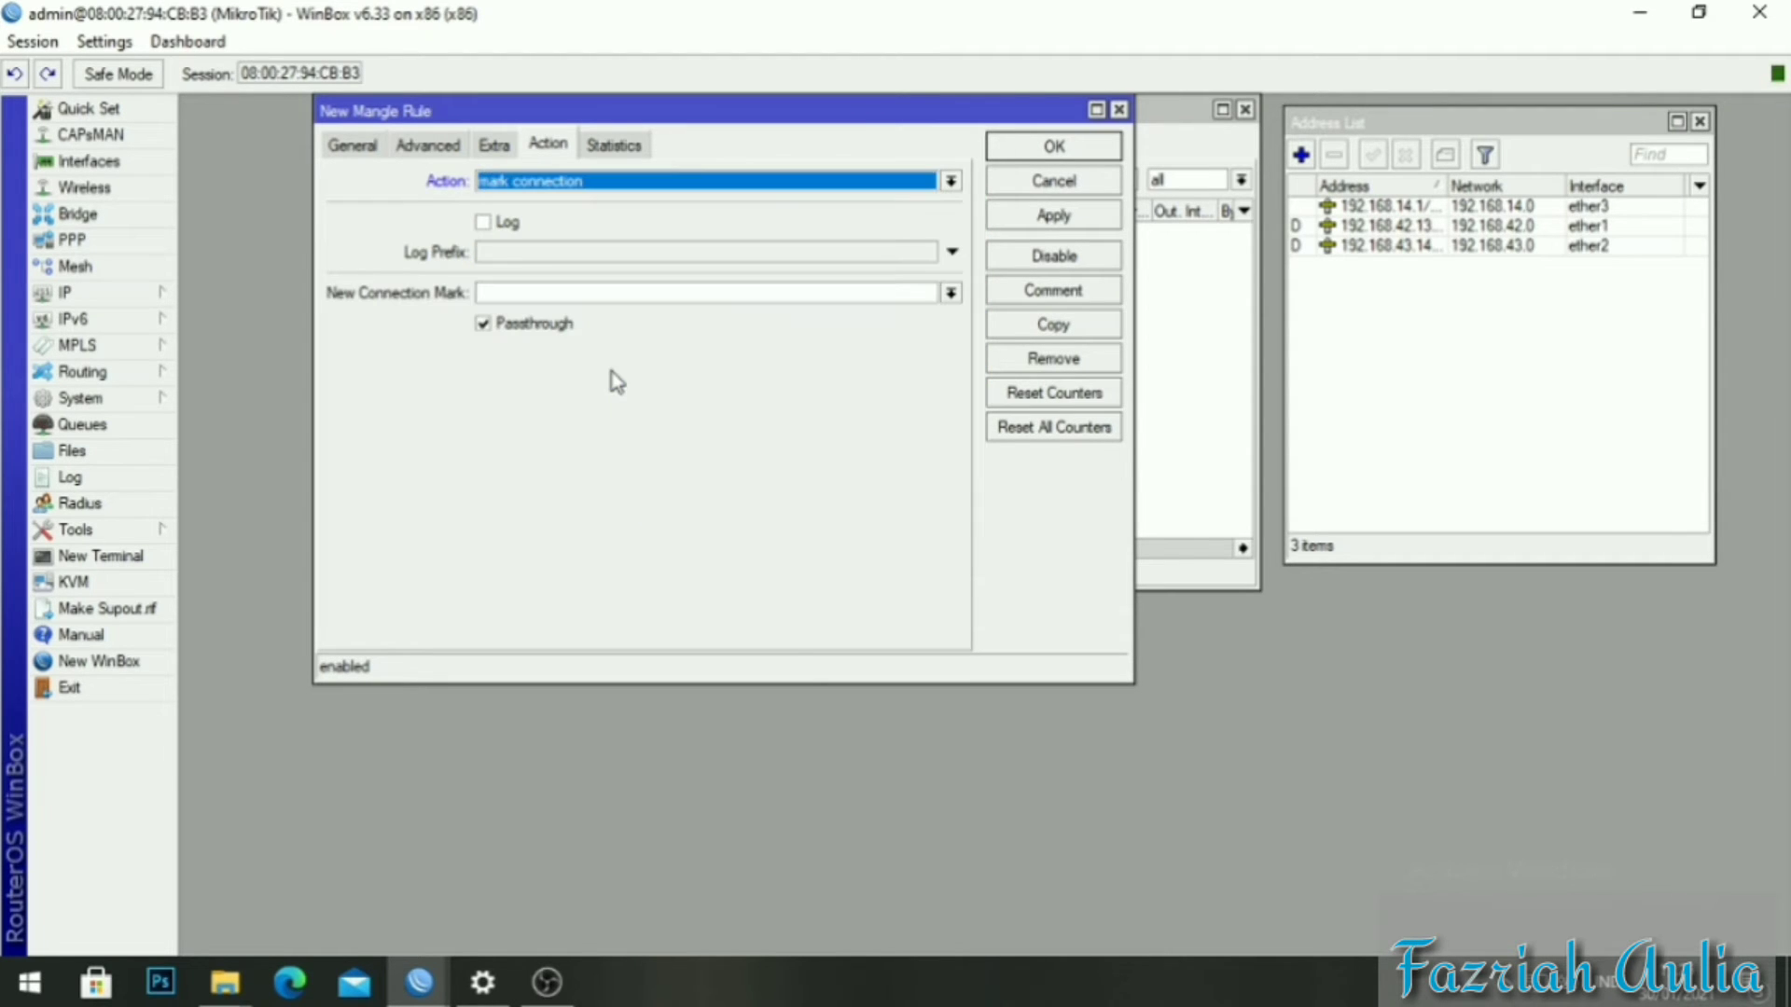
click(769, 297)
text(ISP 1)
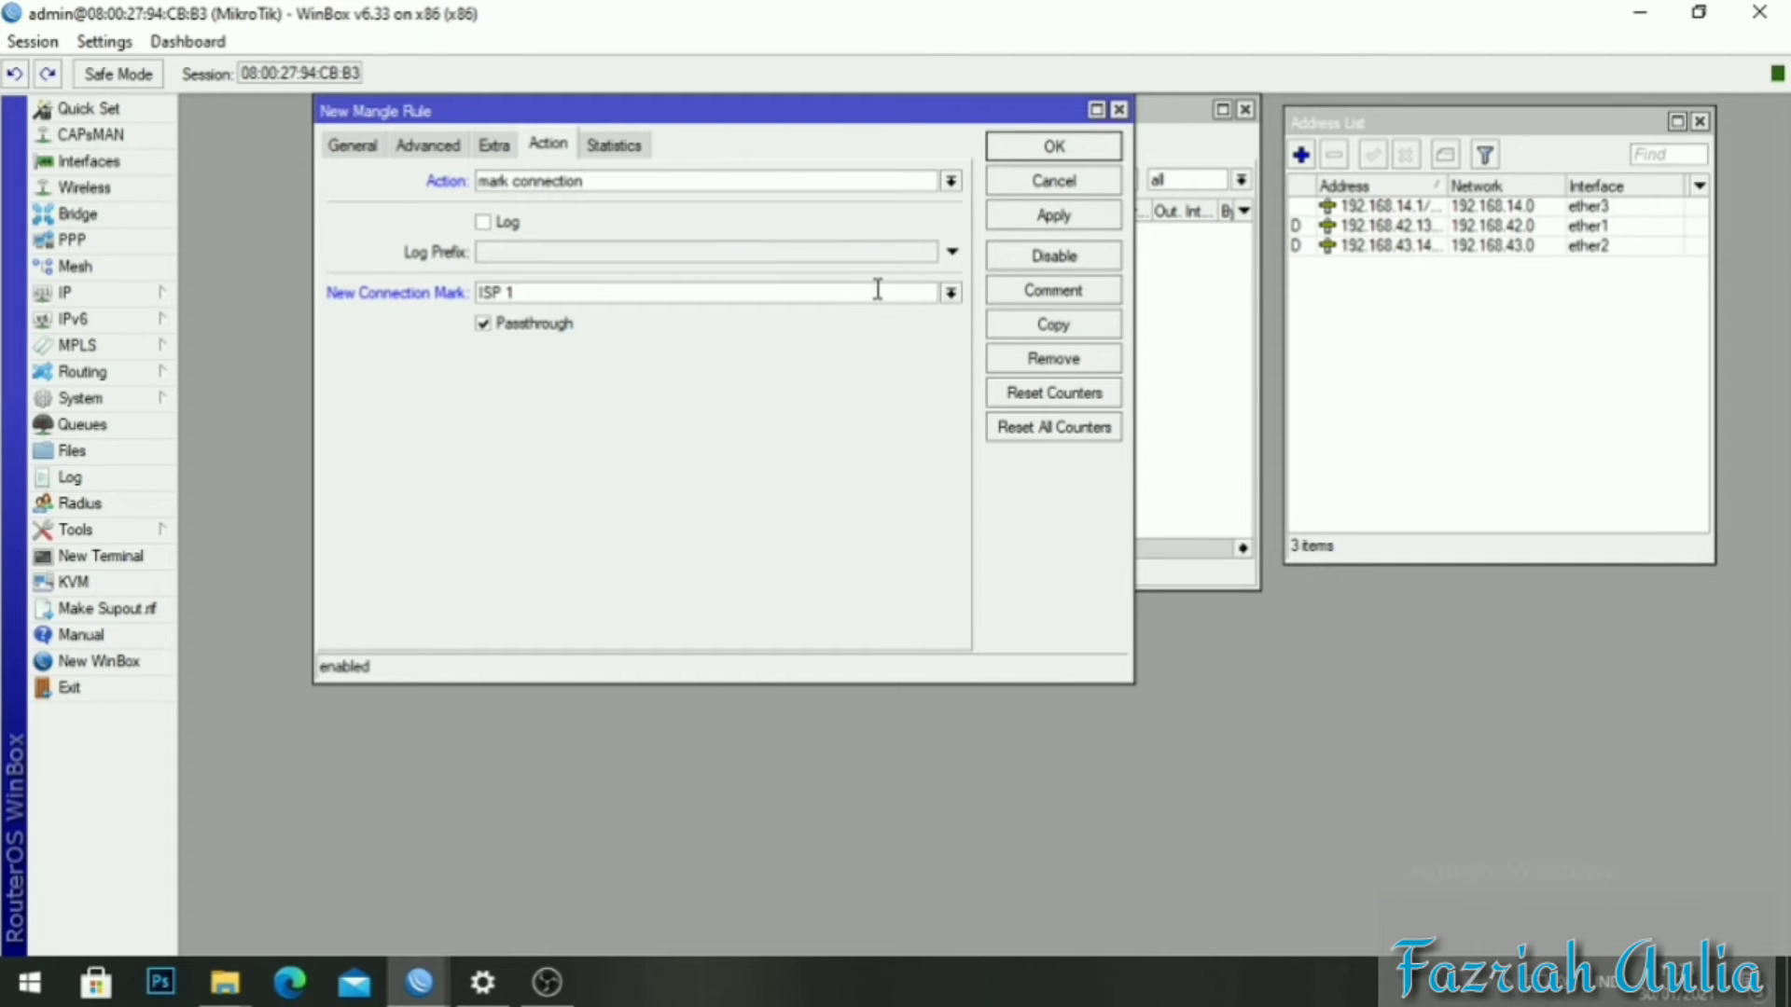
click(1039, 226)
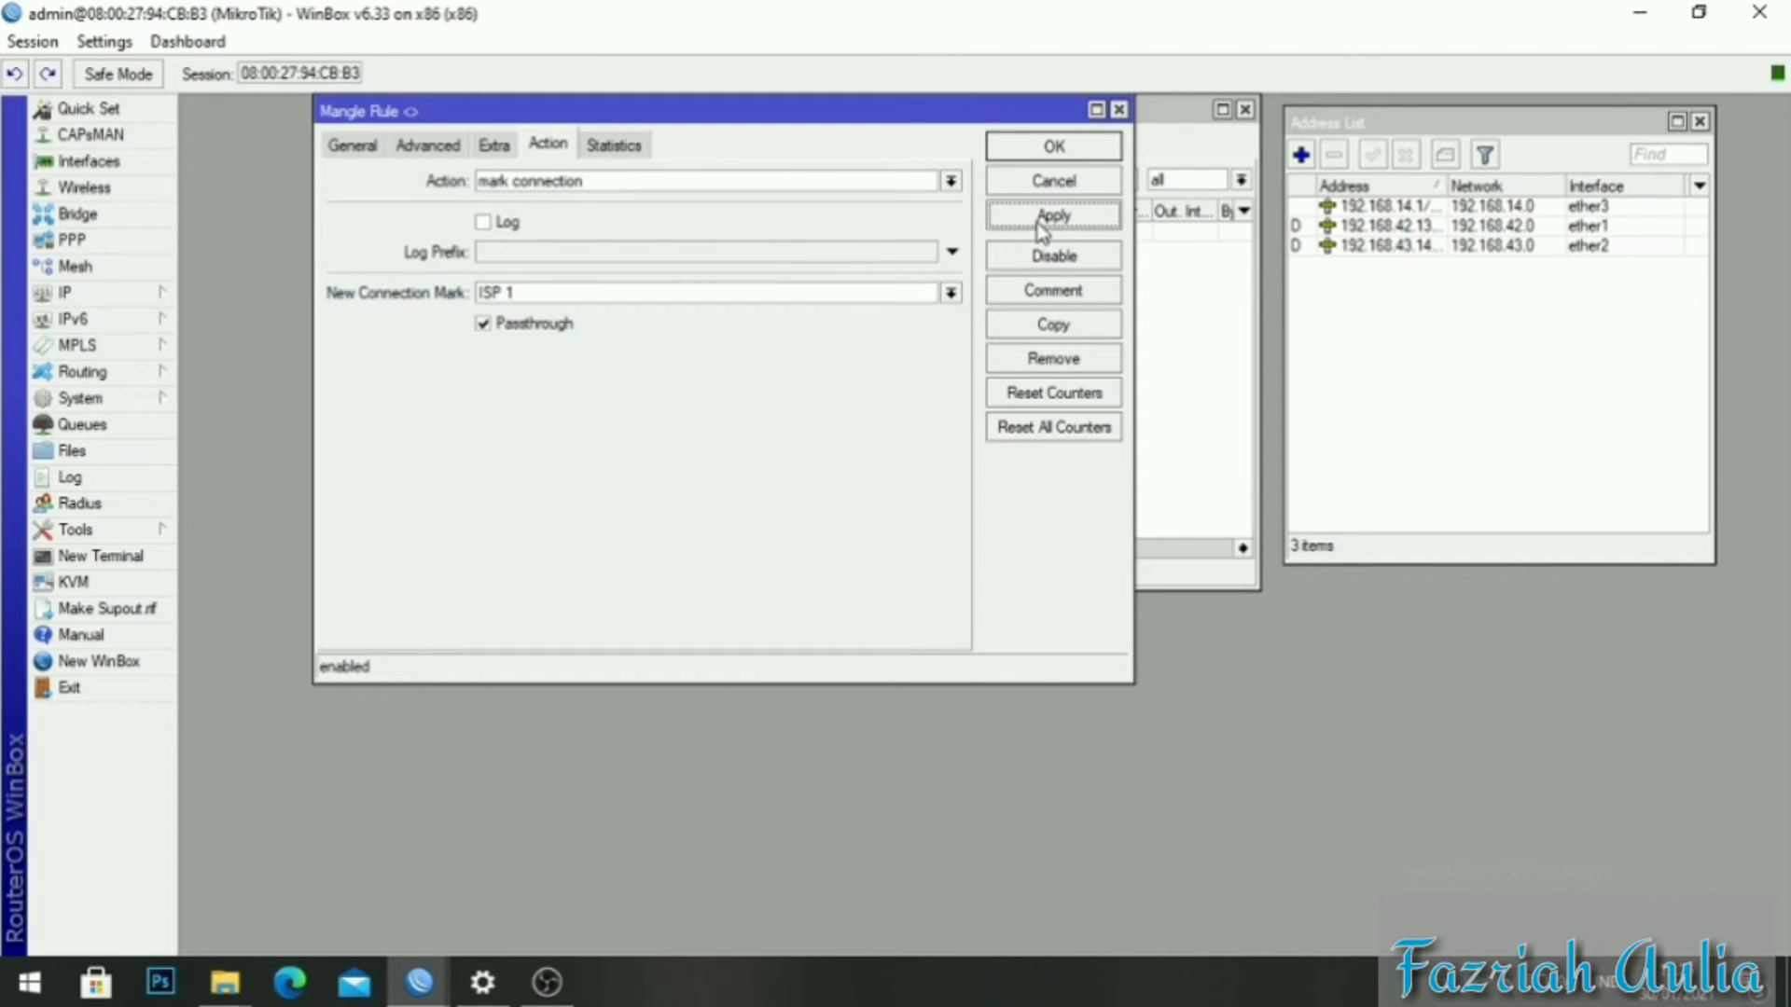
click(1070, 148)
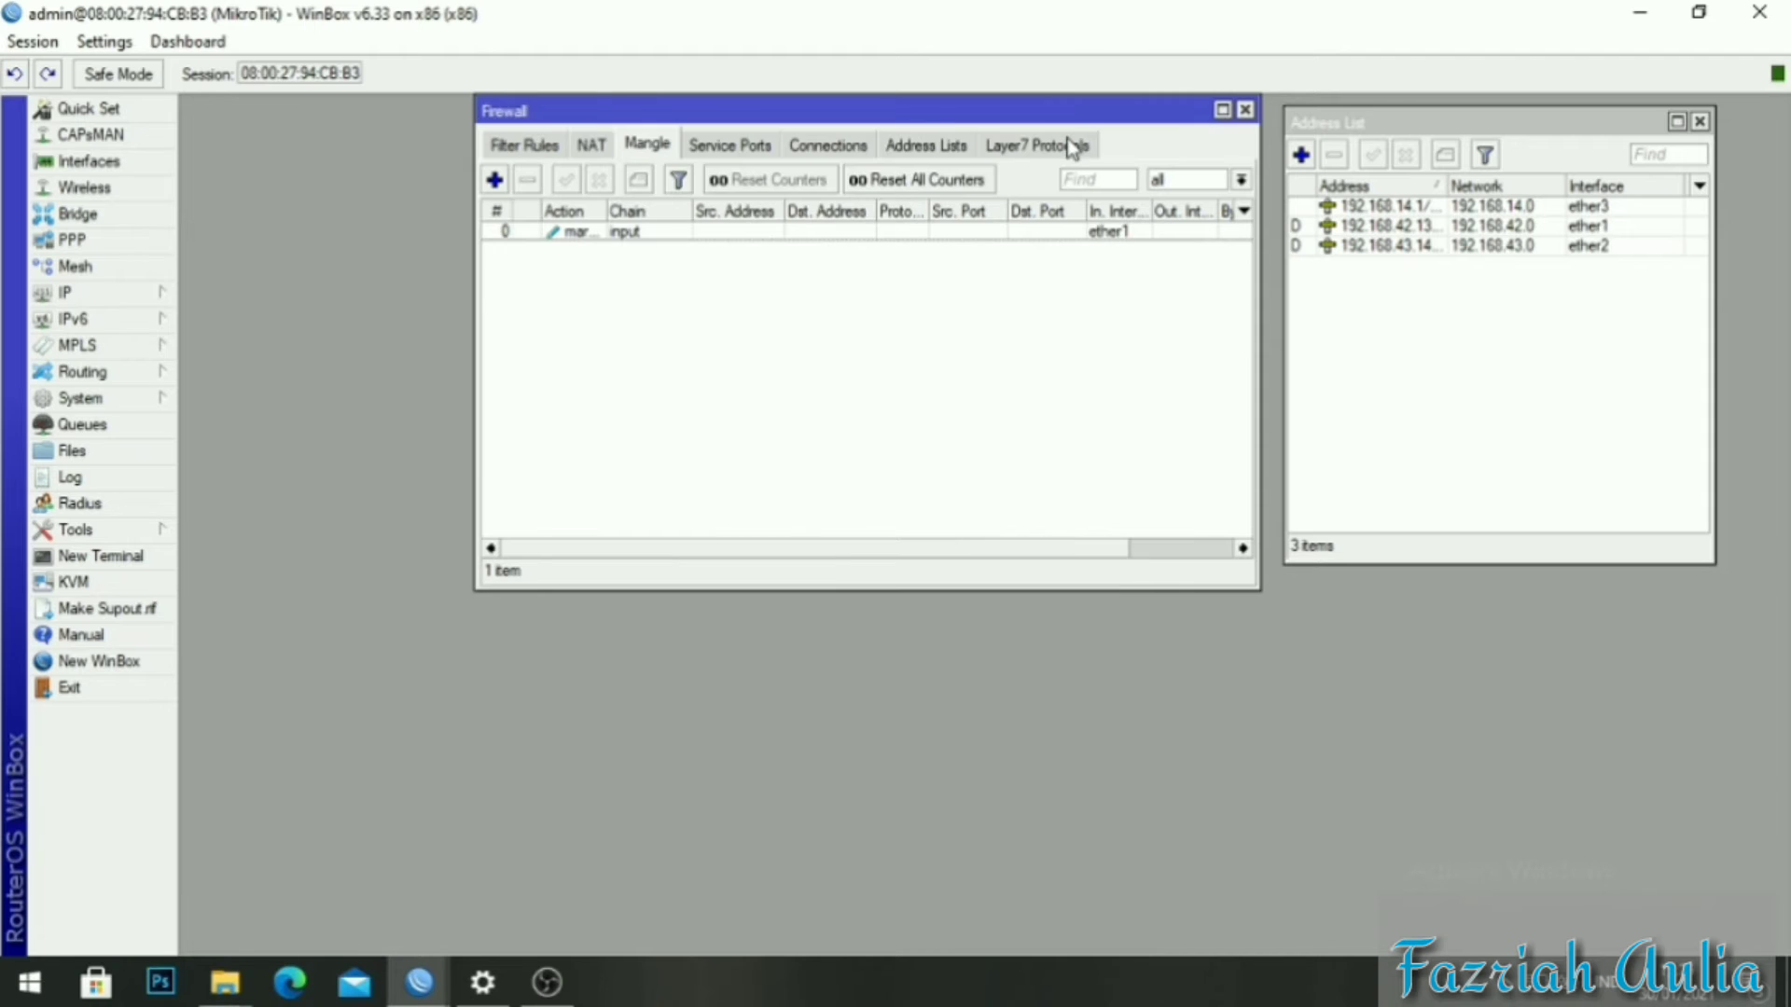
Start a second mangle rule with the chain set to input and the in-interface set to ether2.
click(495, 180)
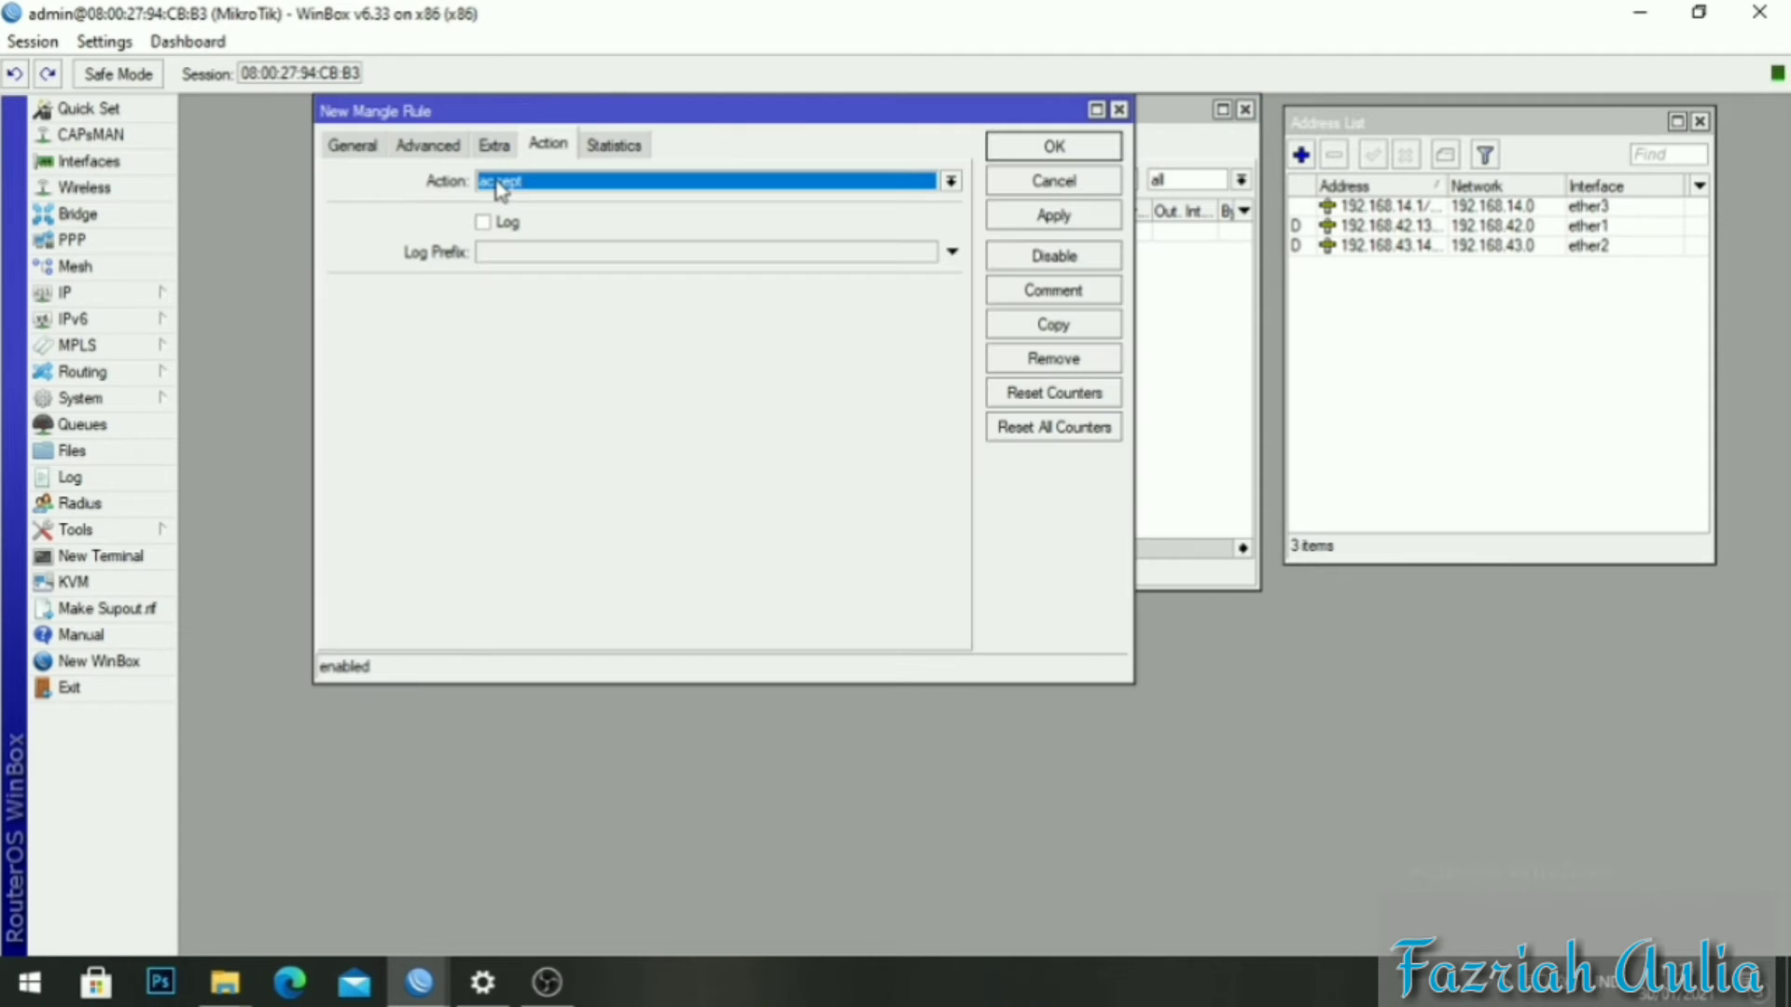
click(354, 147)
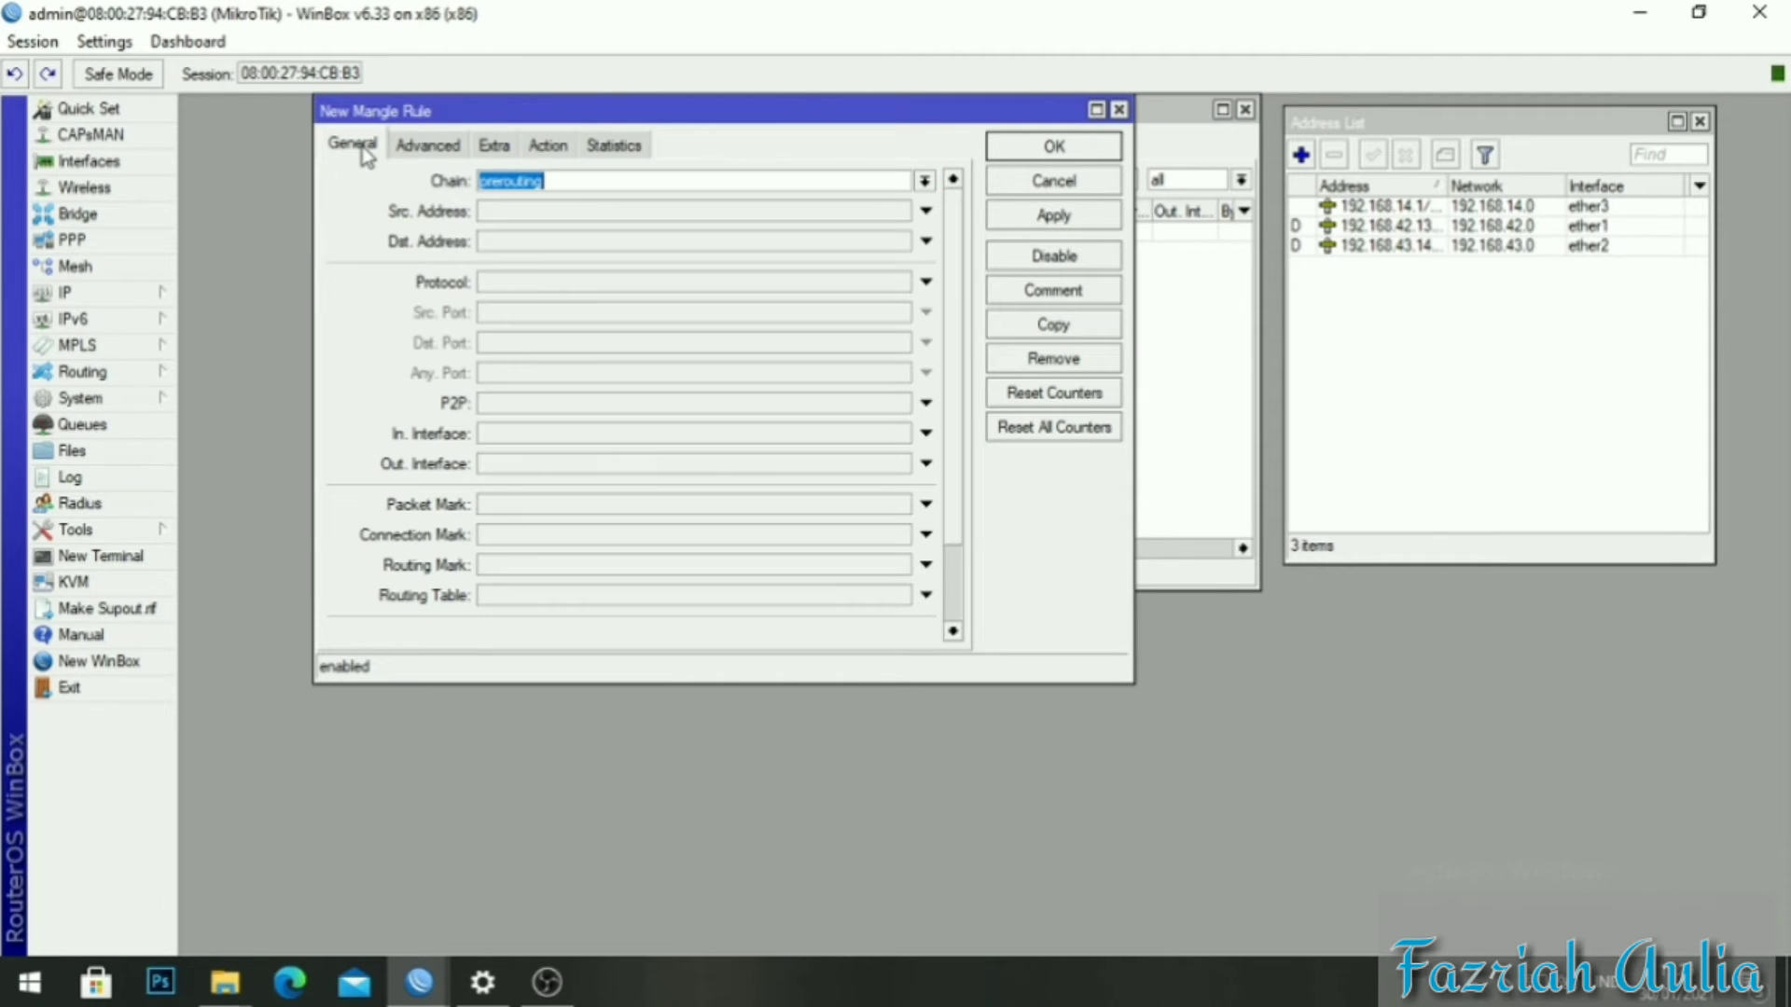
click(924, 181)
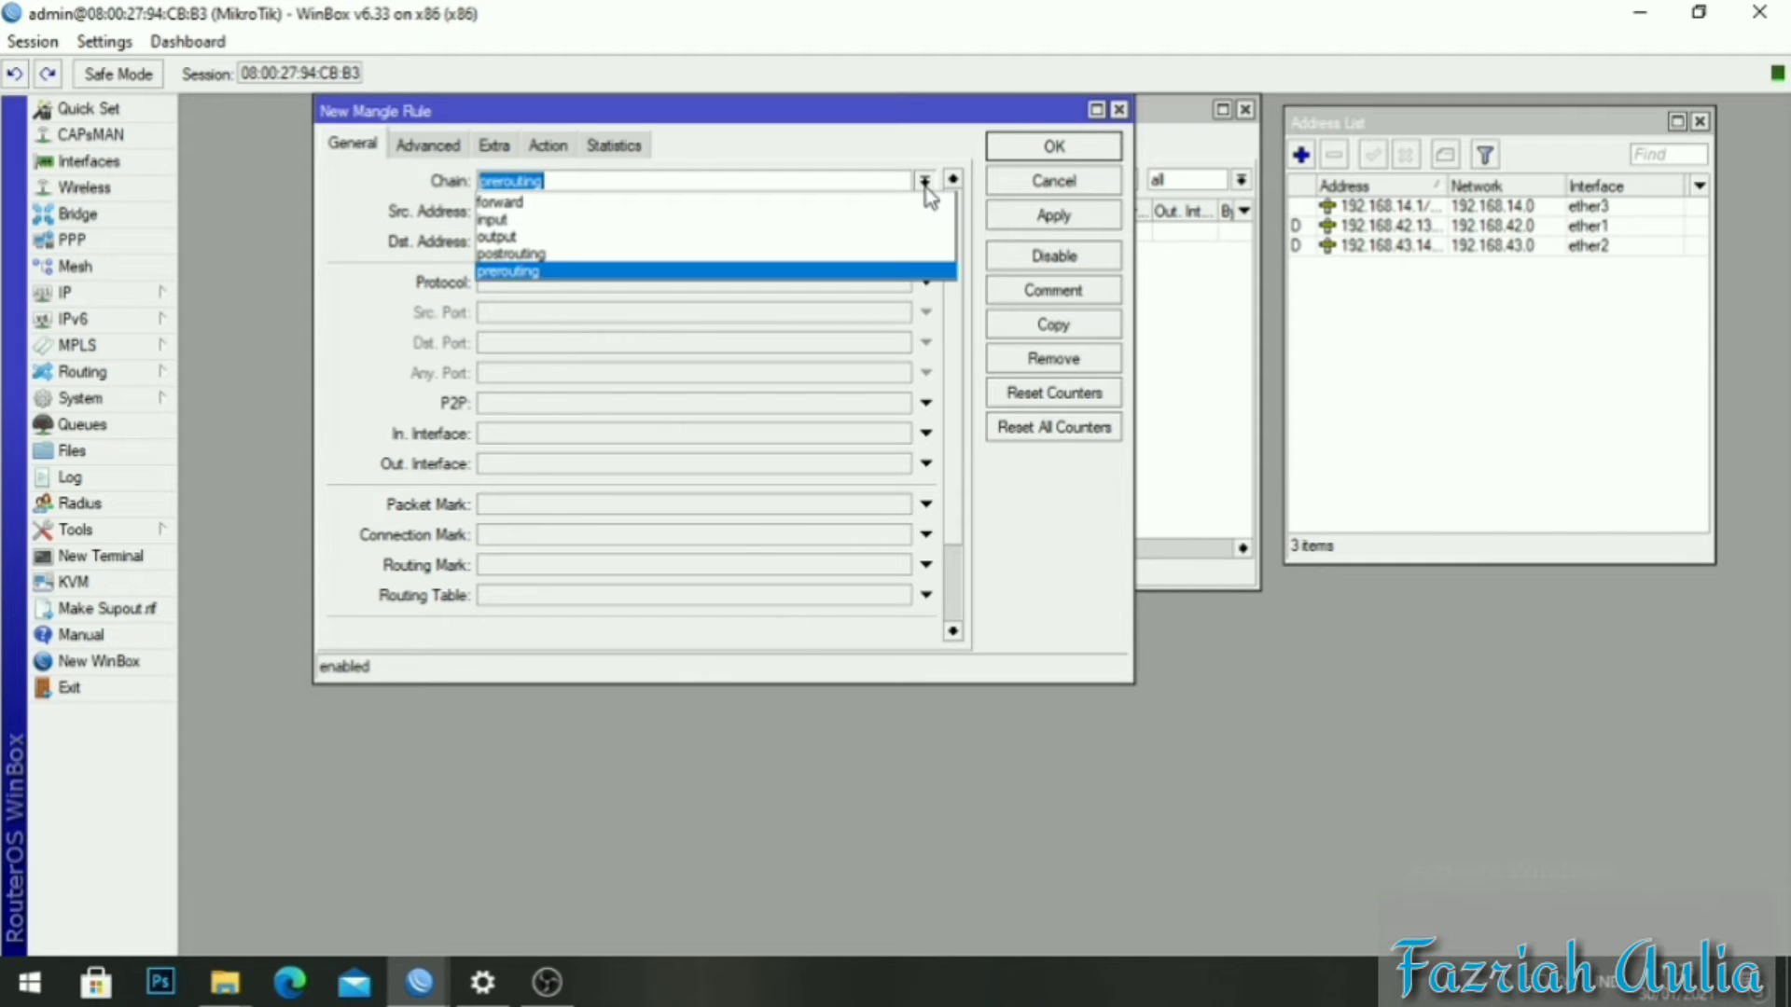
click(582, 222)
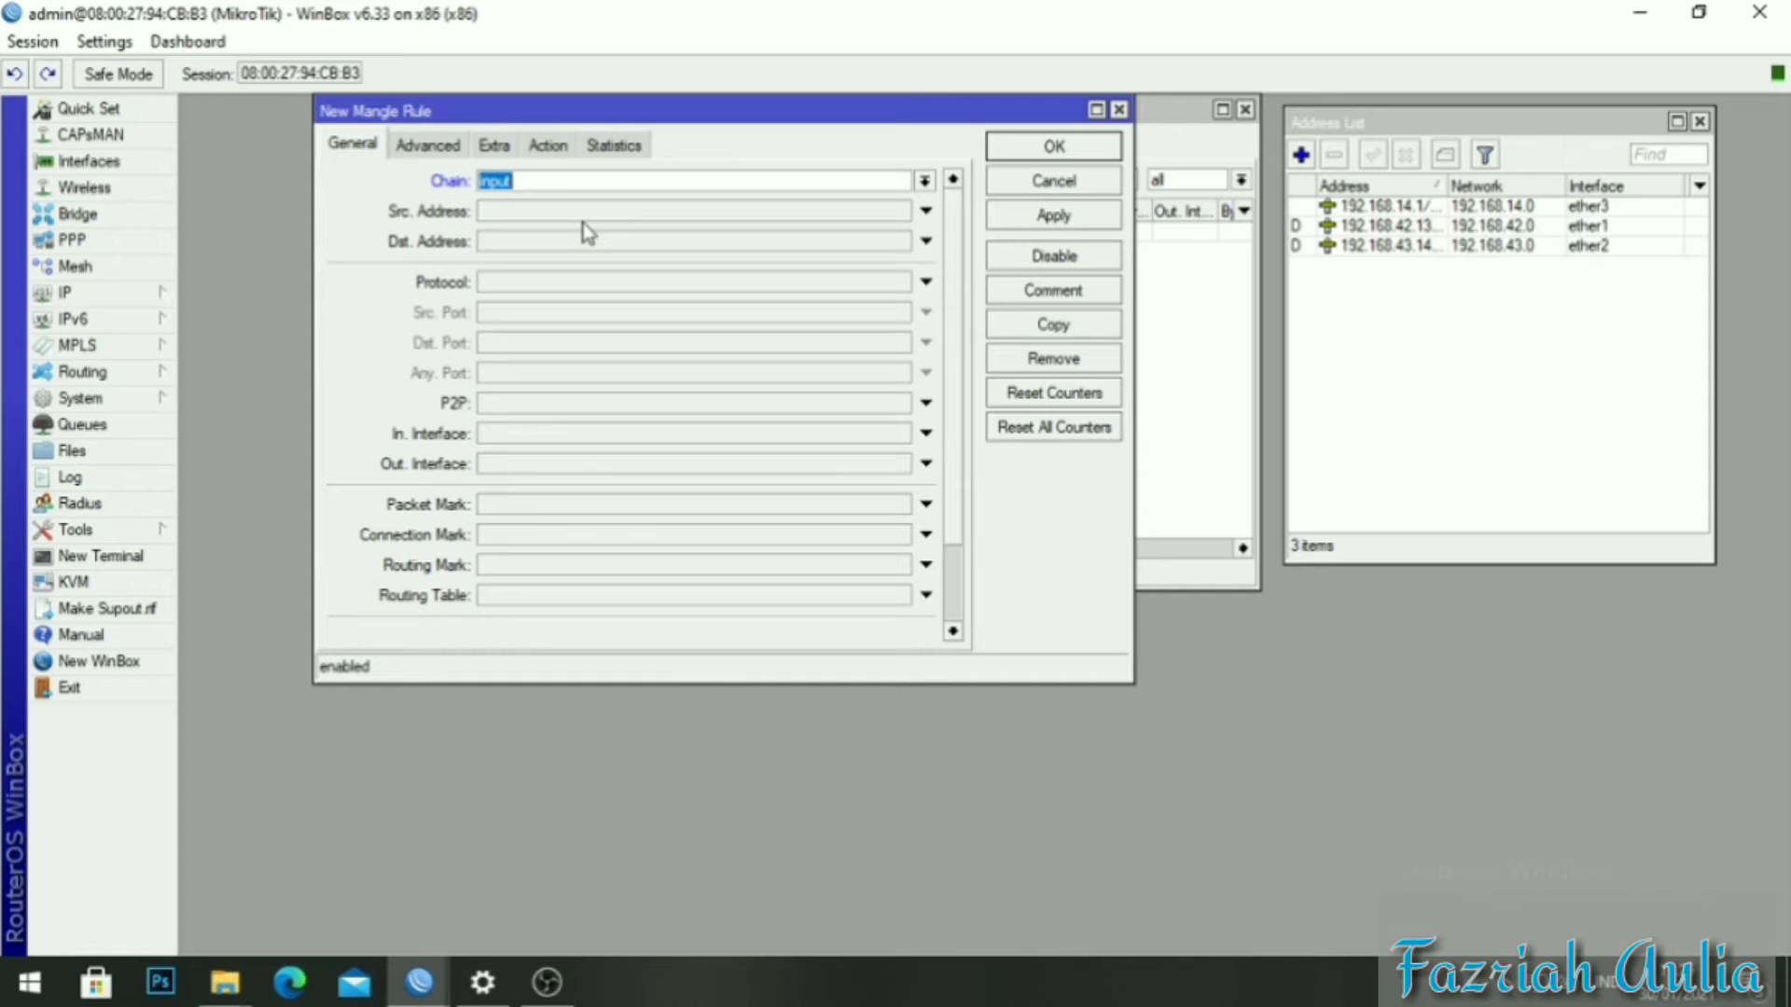
click(926, 434)
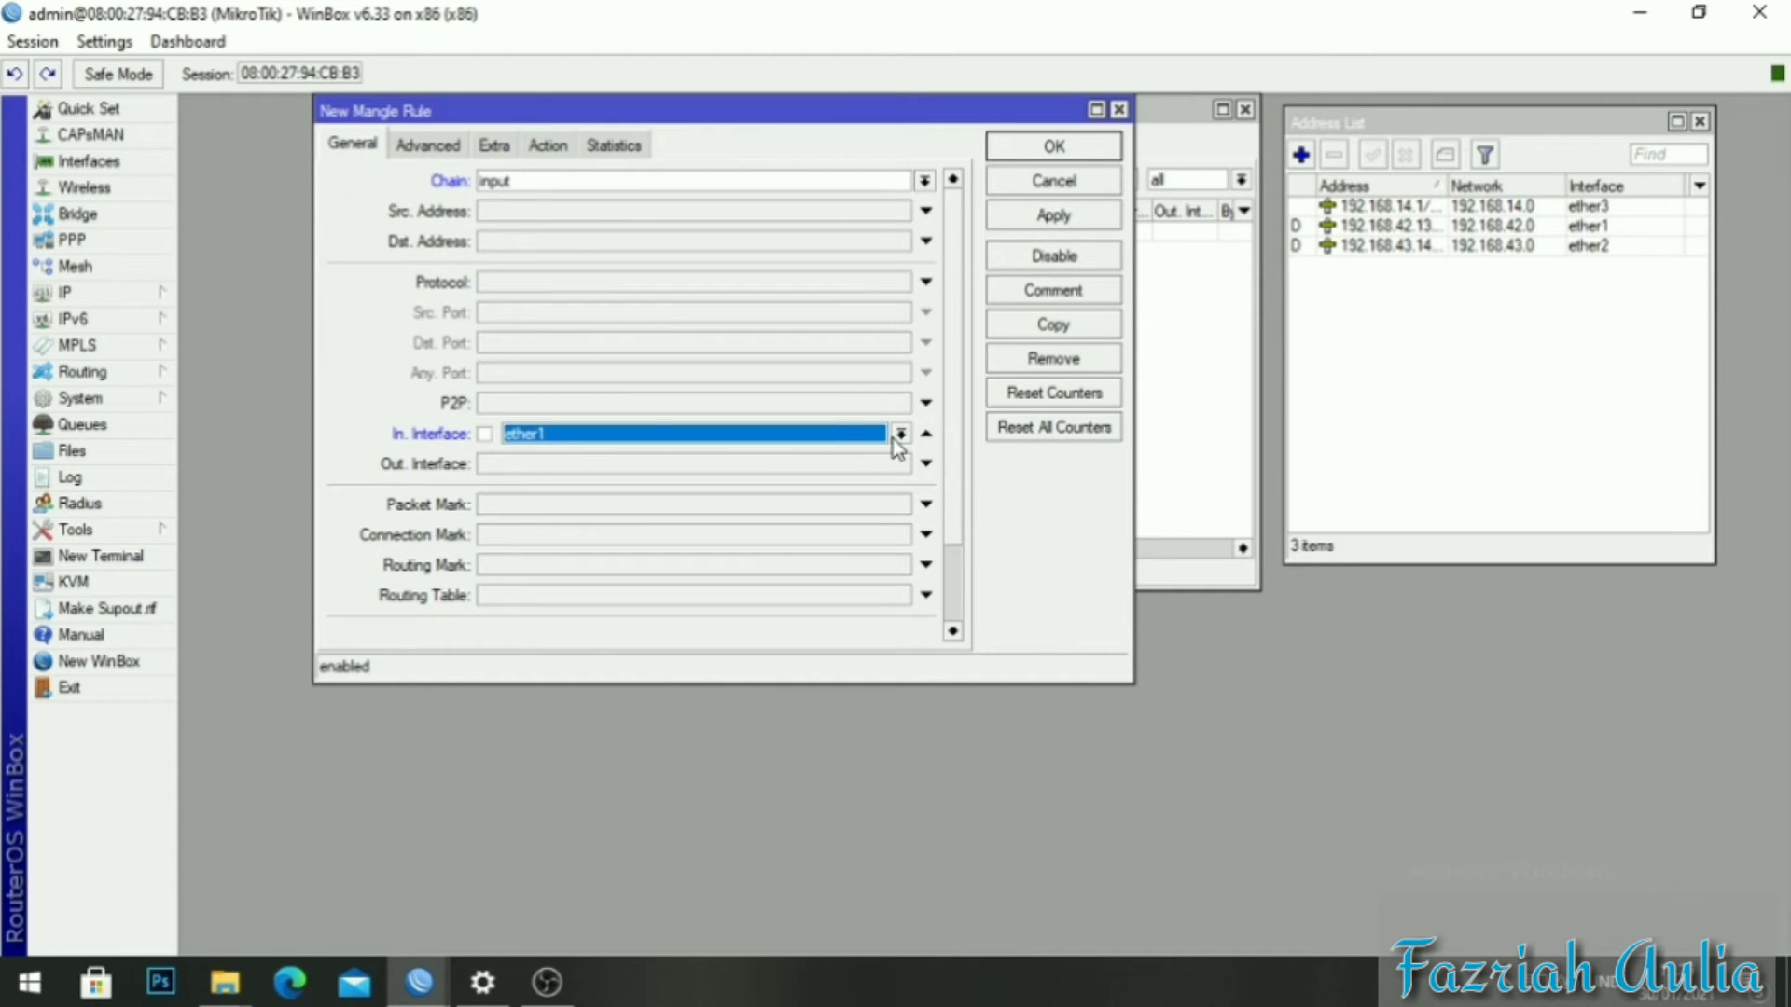
click(901, 435)
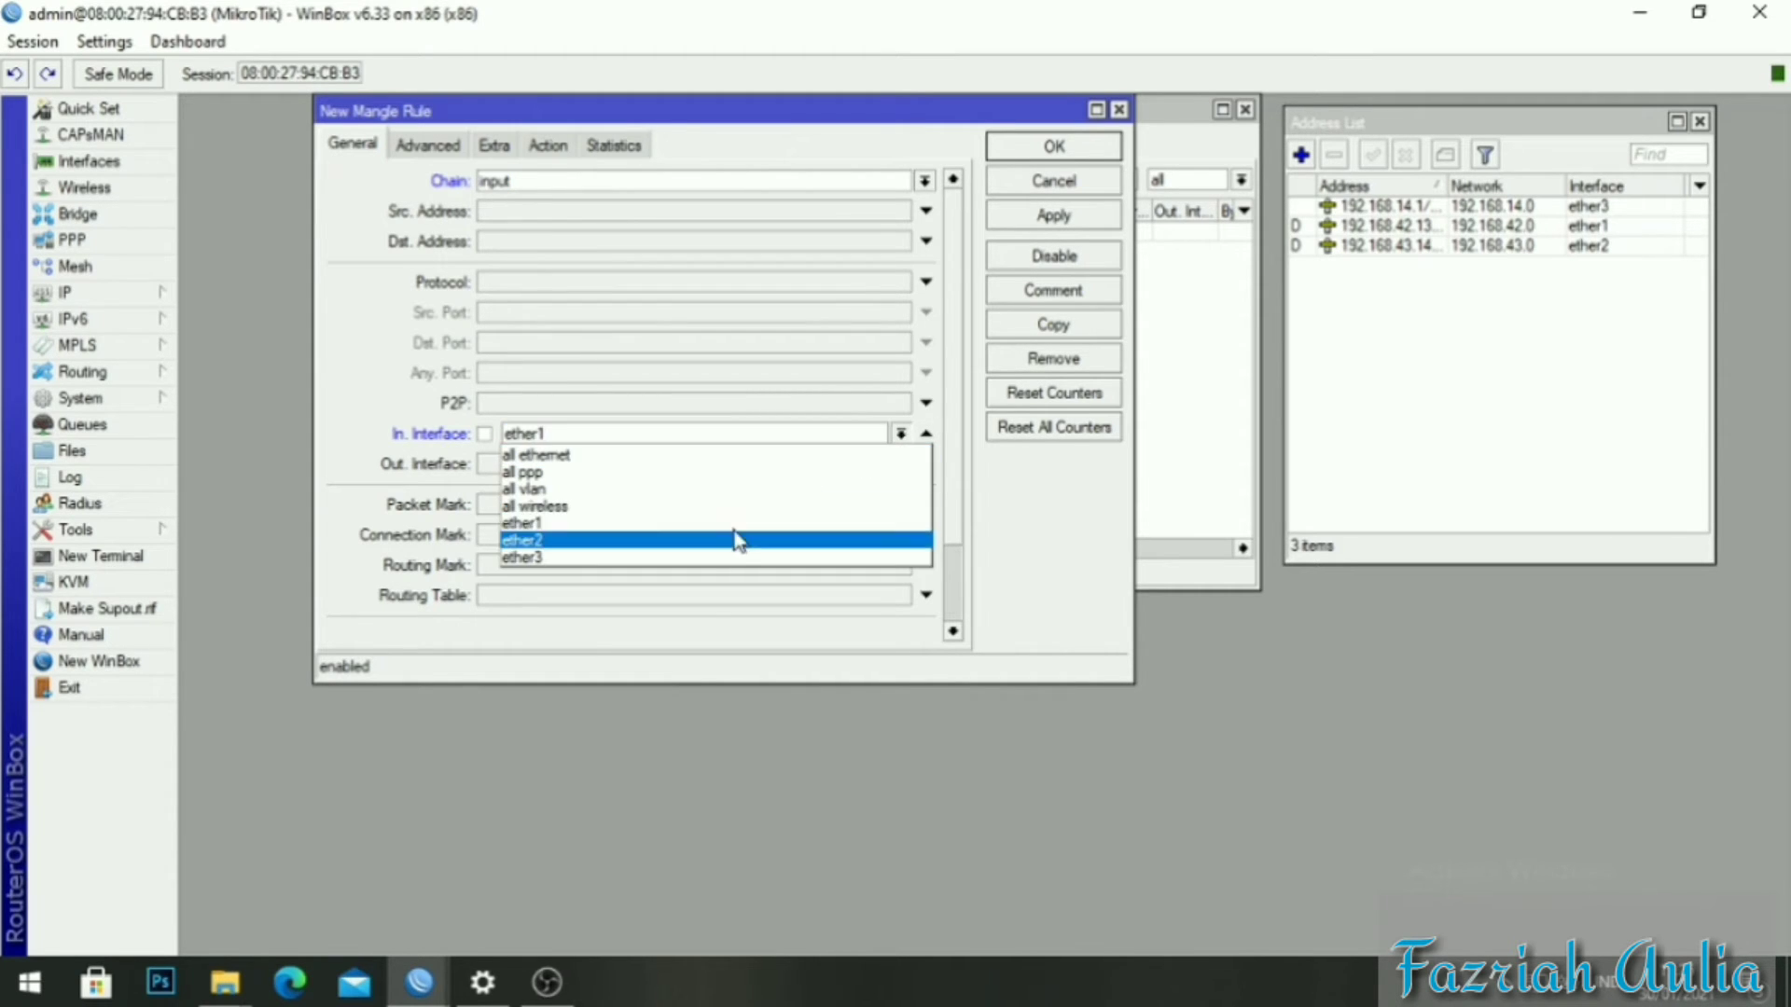
click(743, 552)
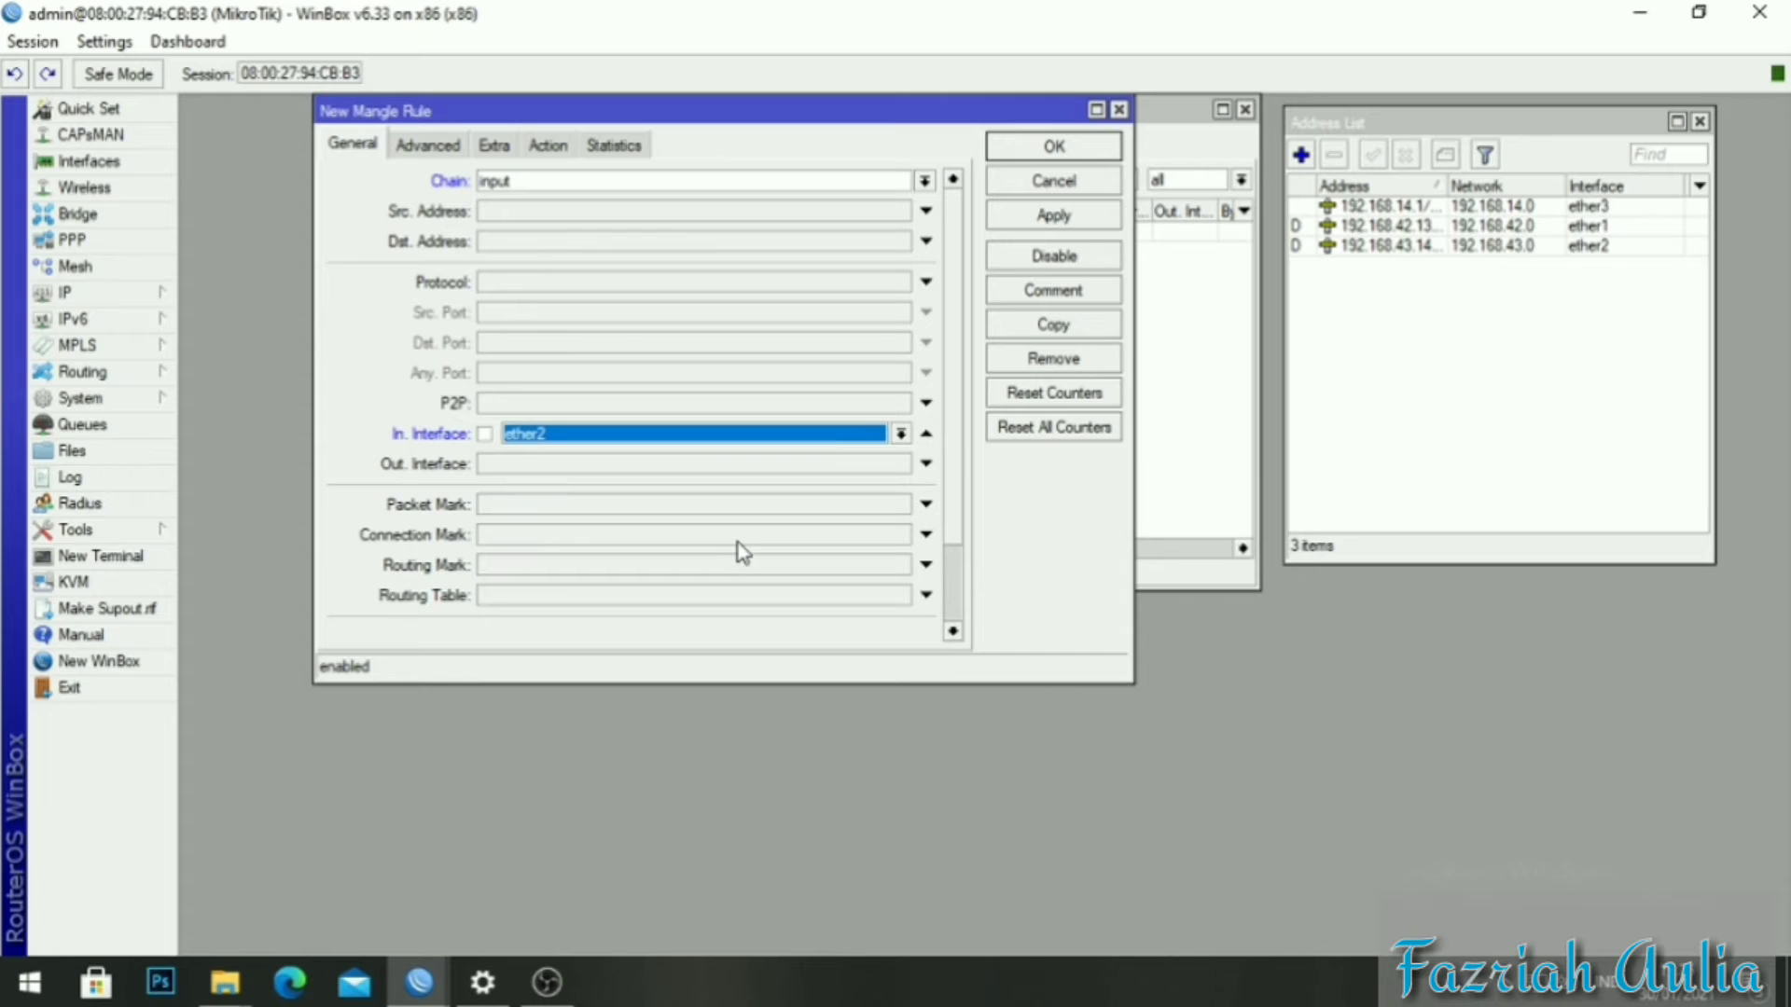
Set the ether2 rule's action to mark connection with the new connection mark isp 2, keeping passthrough enabled, and save it.
click(549, 148)
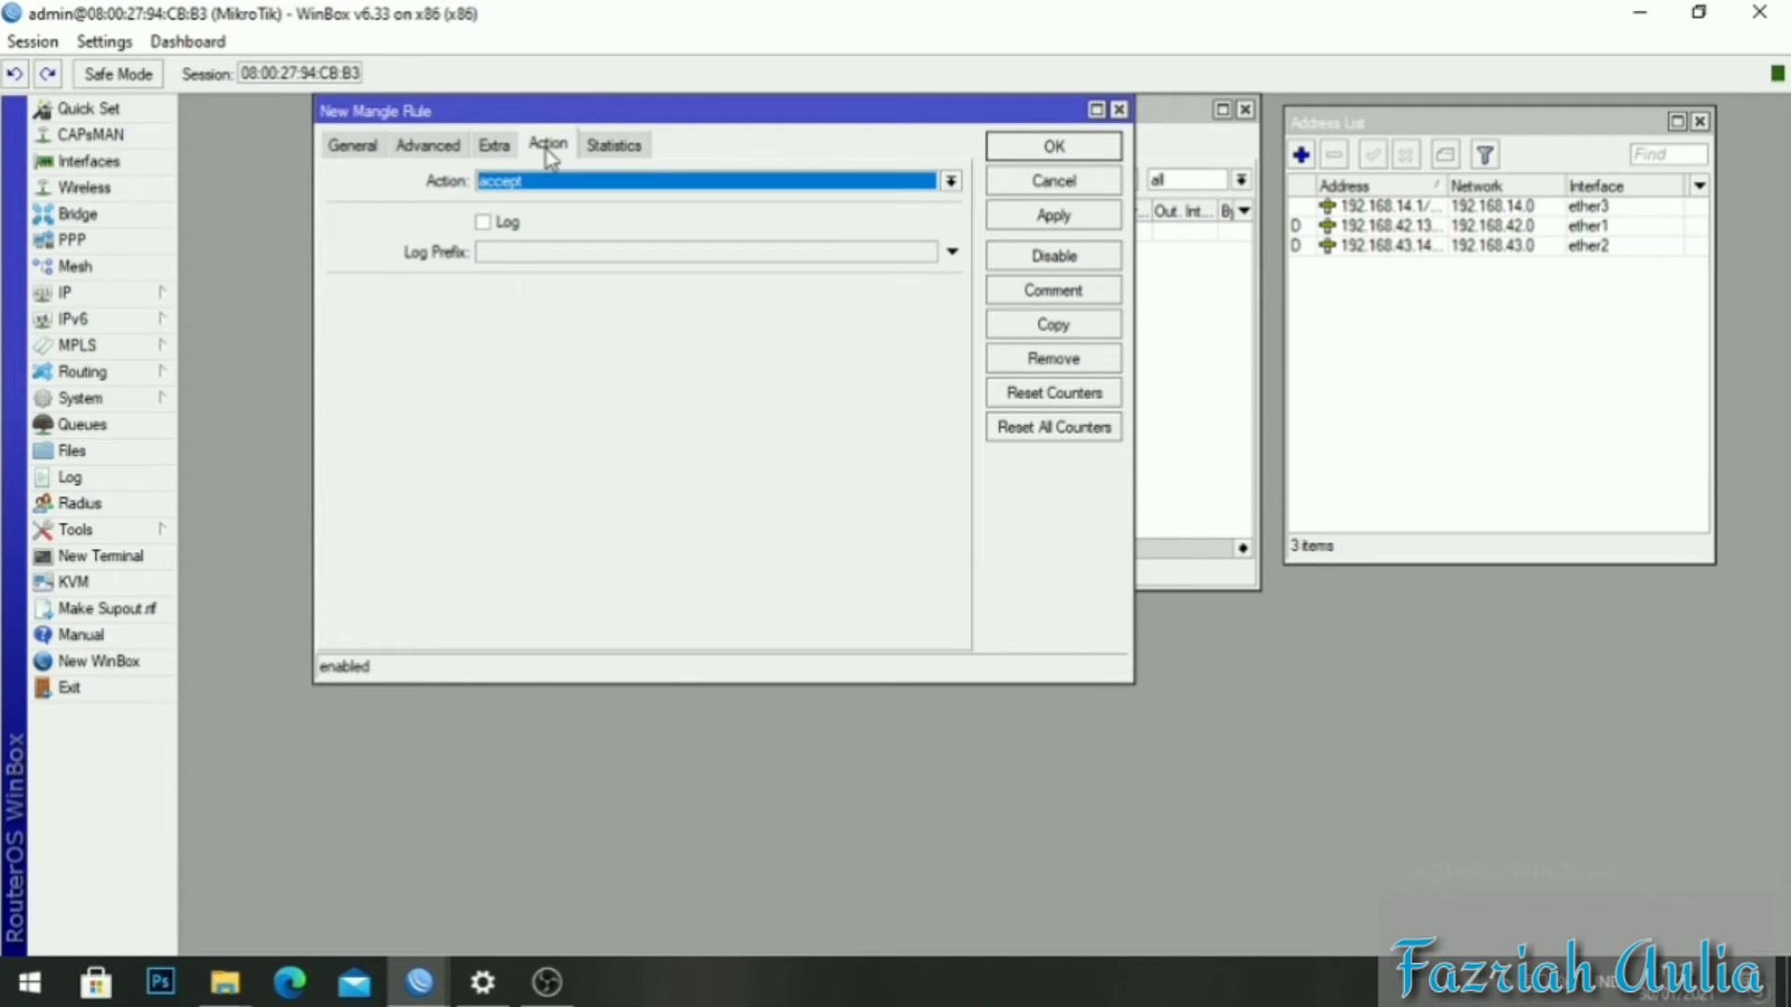
click(950, 182)
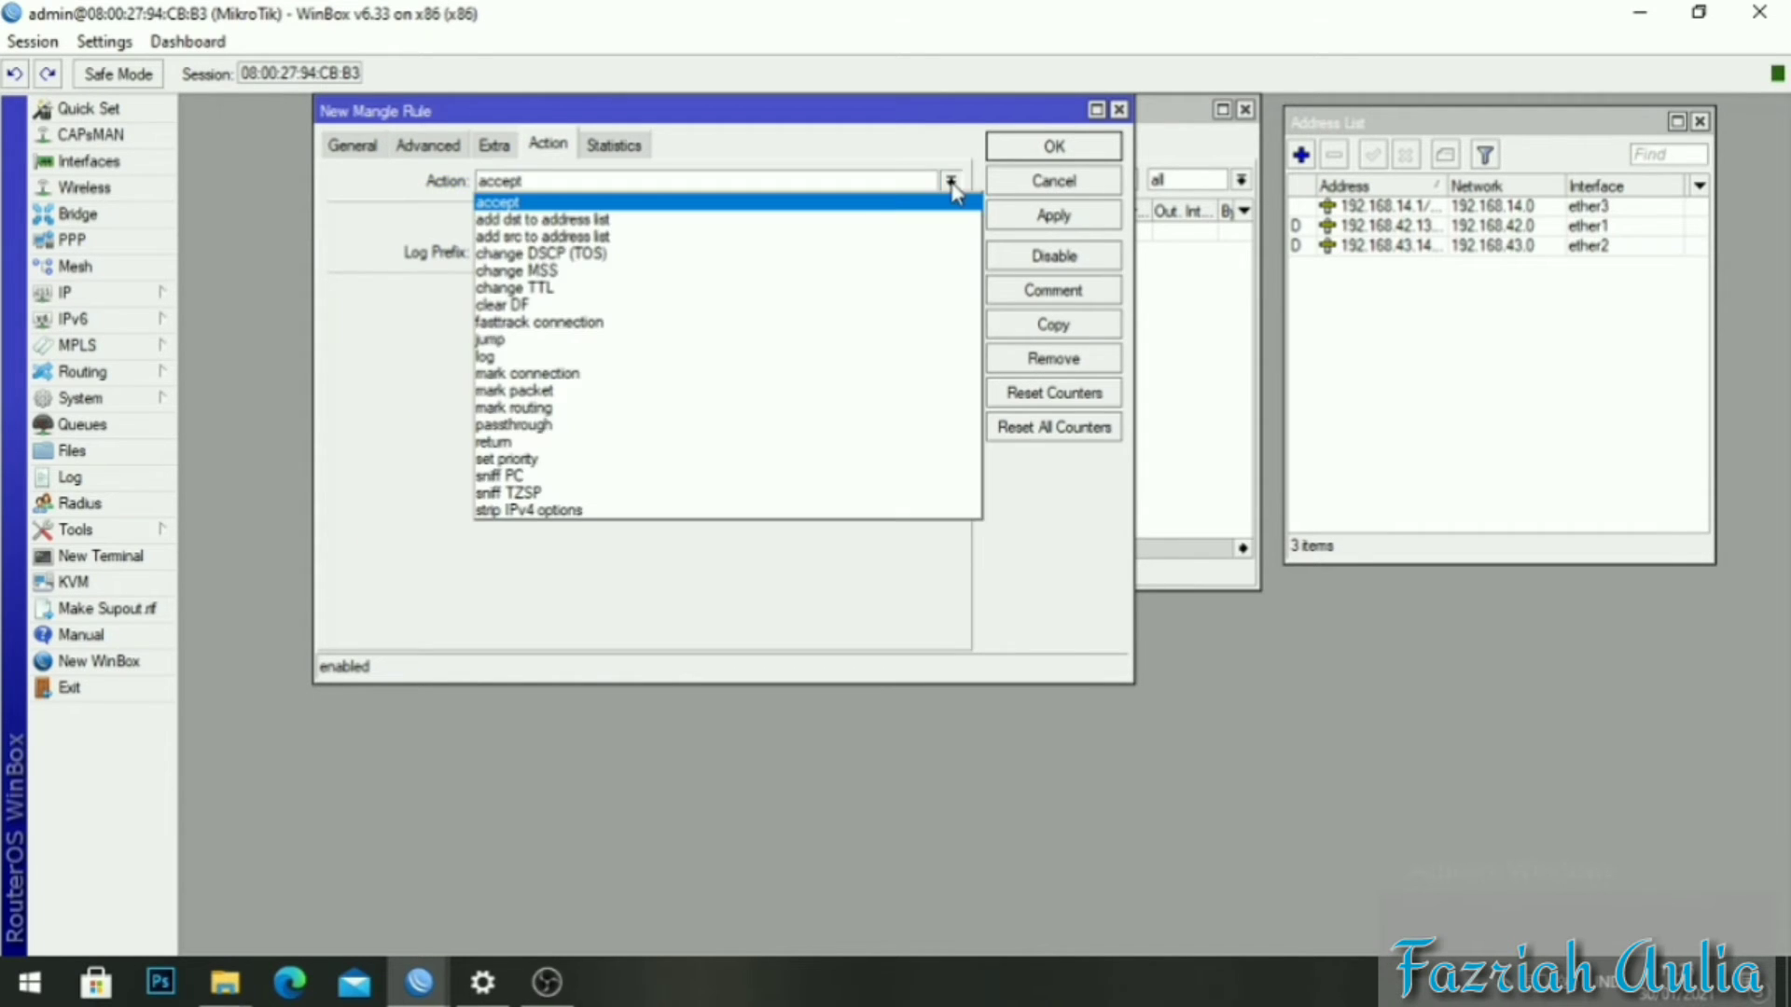
click(698, 374)
click(695, 289)
text(asp 2)
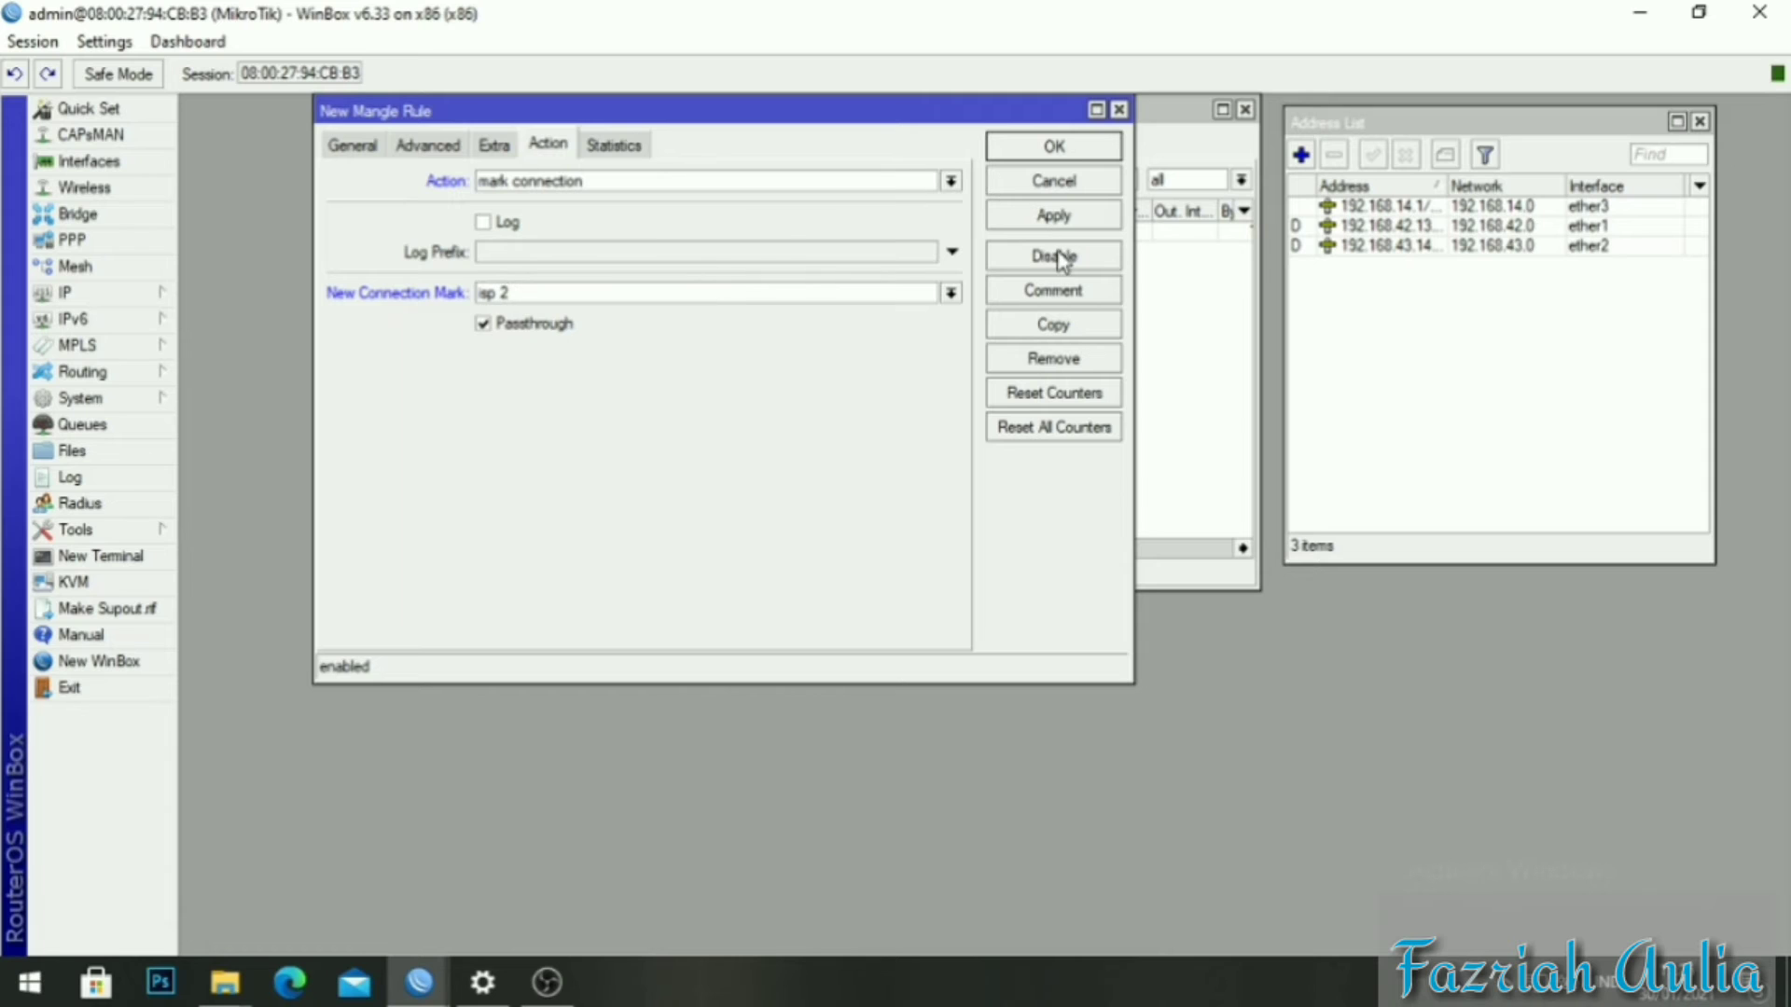
click(1059, 219)
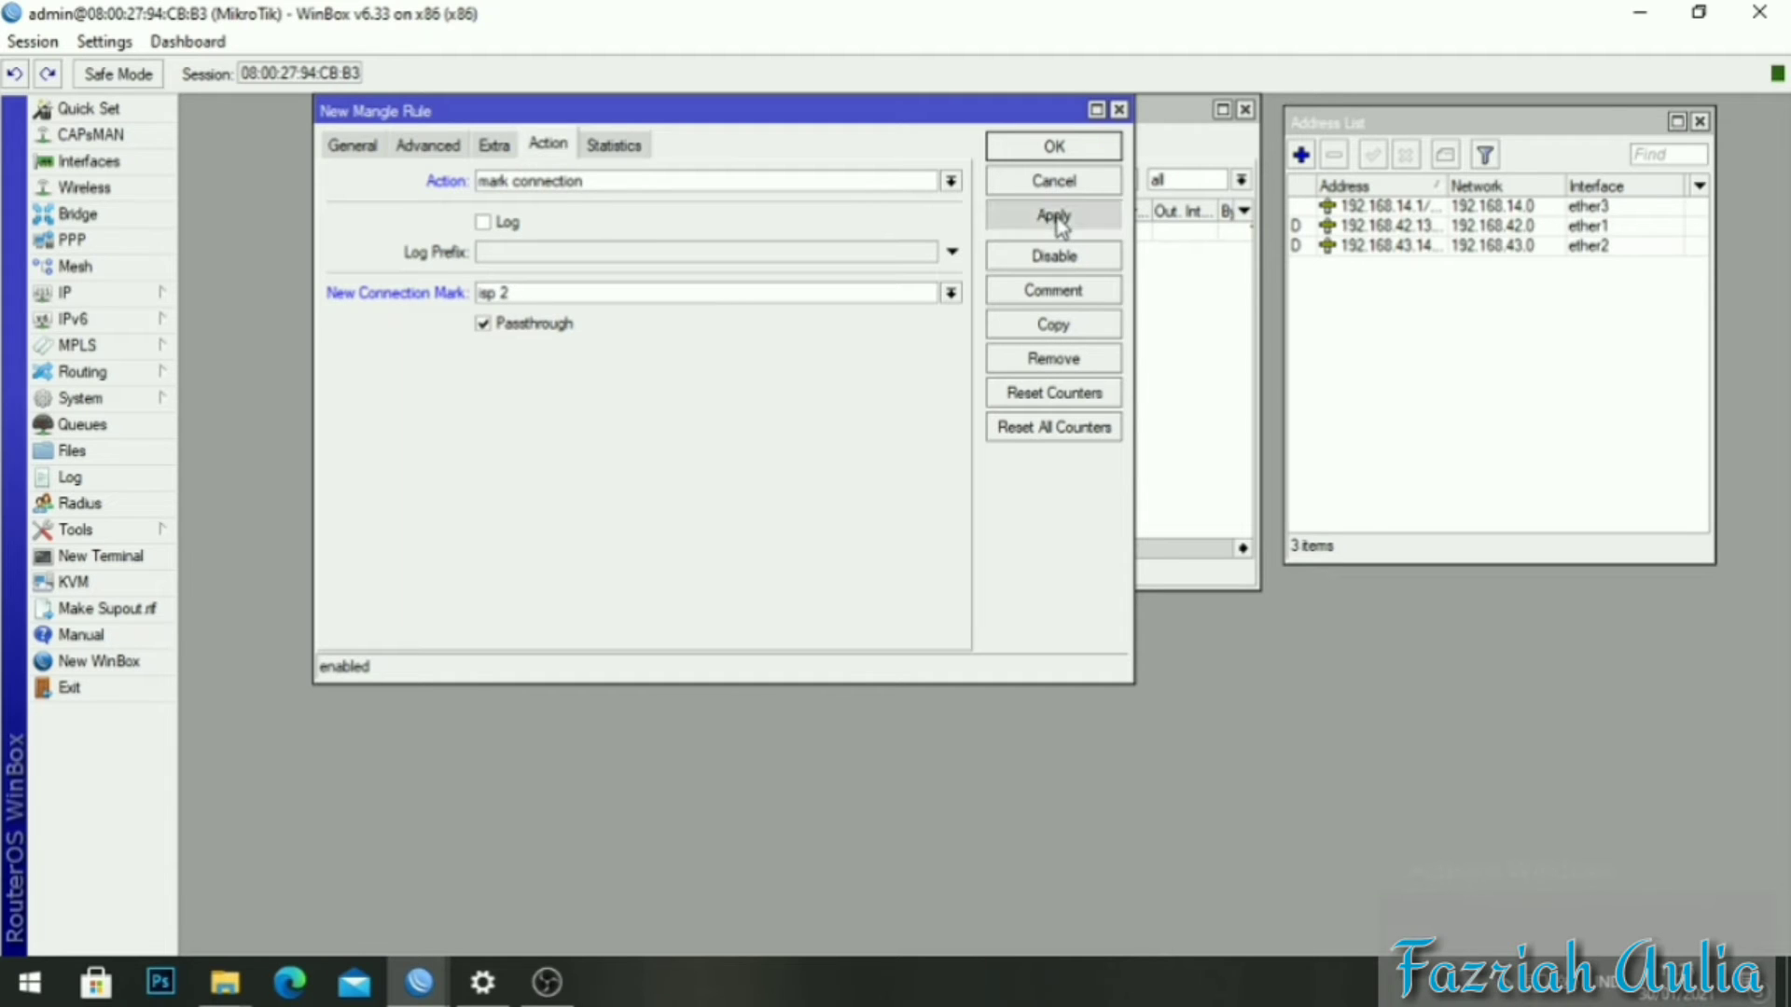
click(1054, 147)
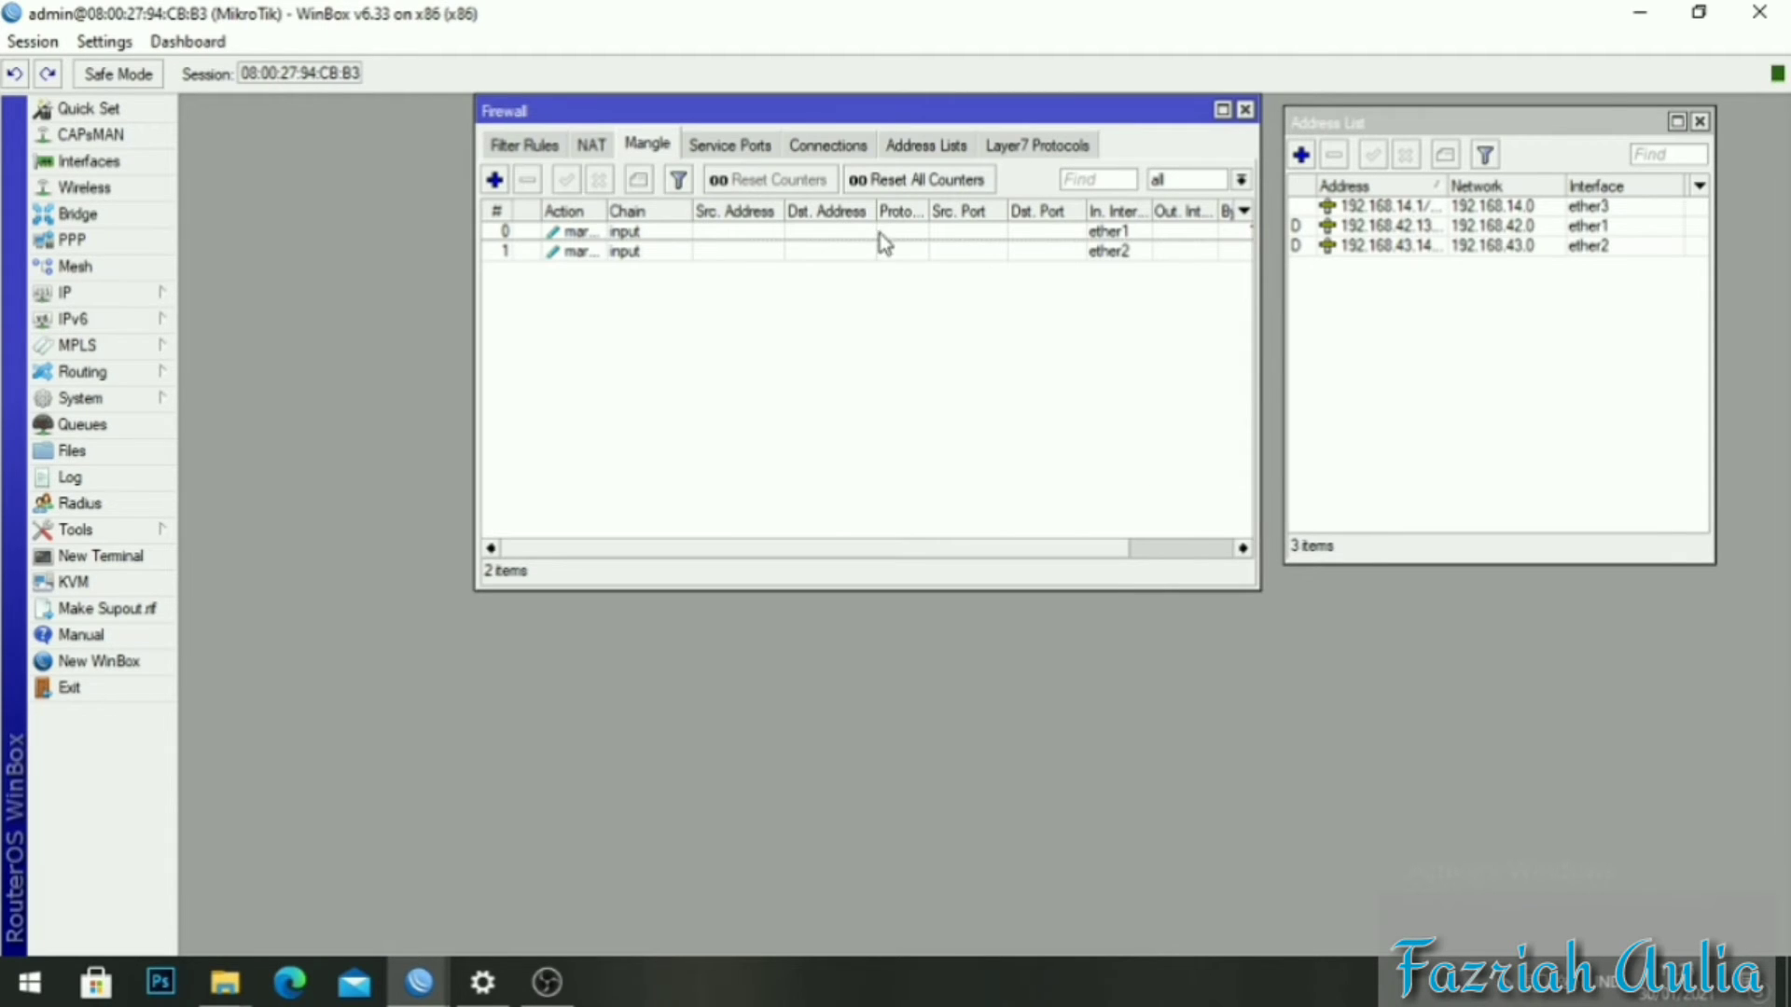
Reopen the ether1 mangle rule, rewrite the ISP part of its new connection mark in lowercase as isp, and save the rule.
click(779, 233)
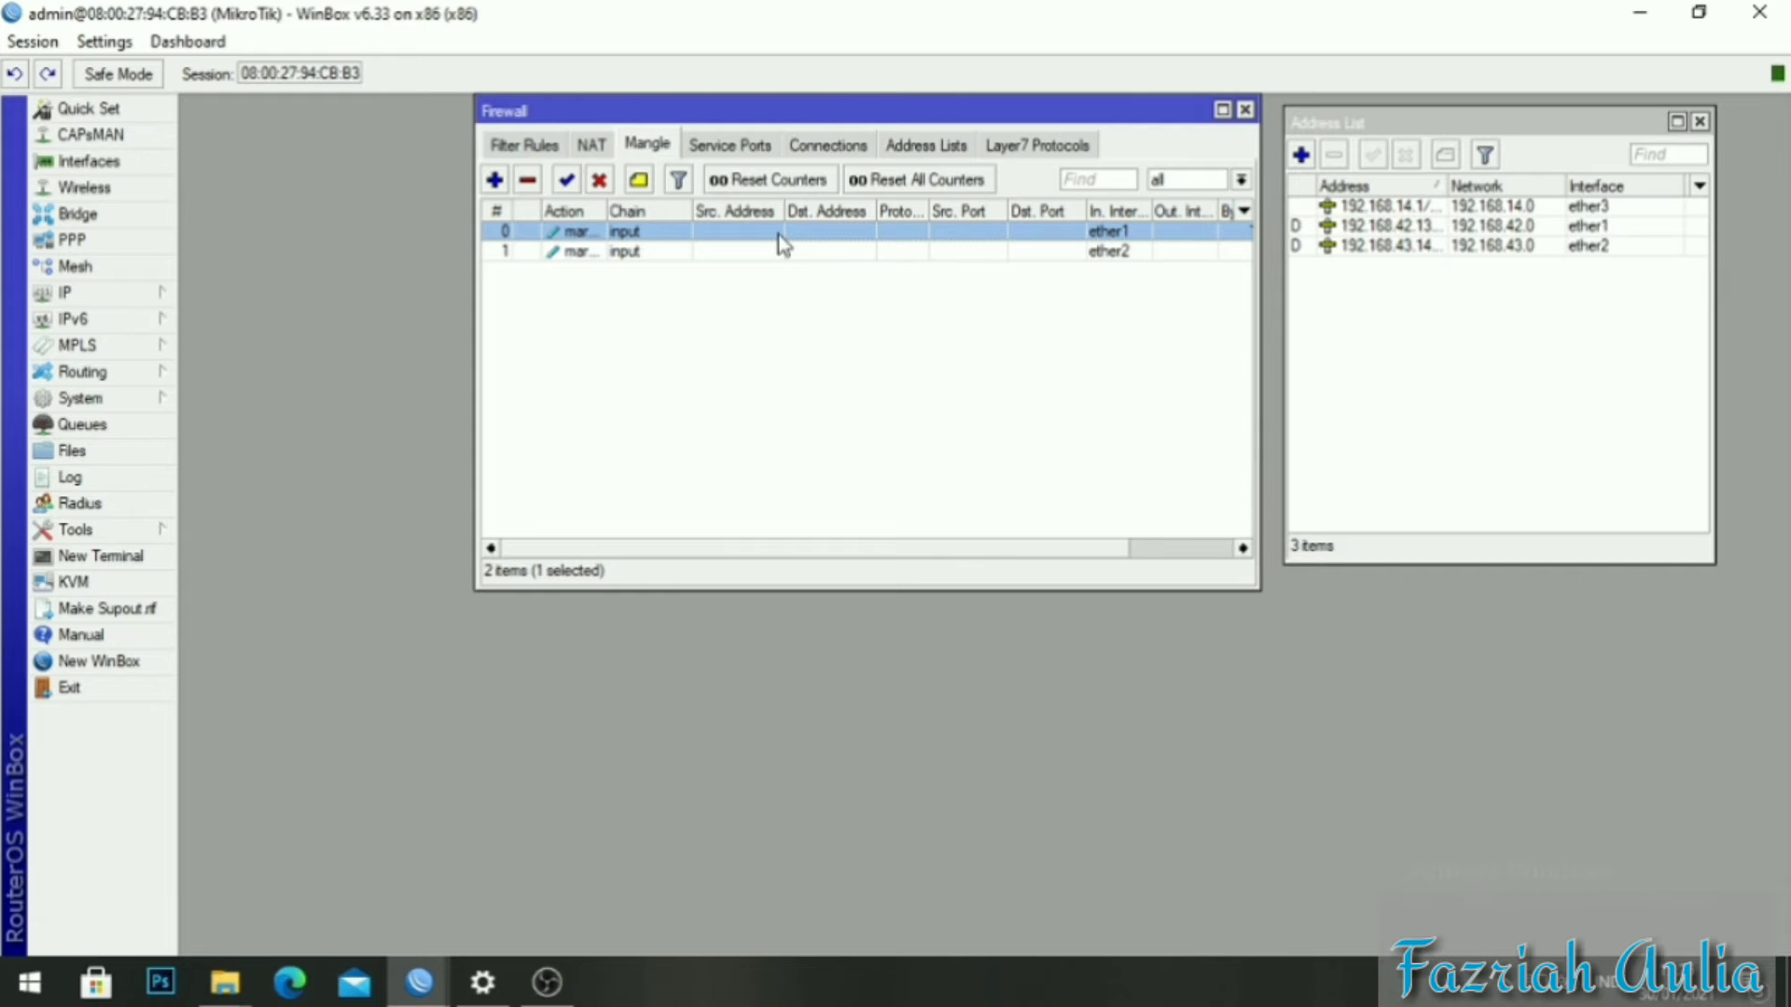
double_click(781, 244)
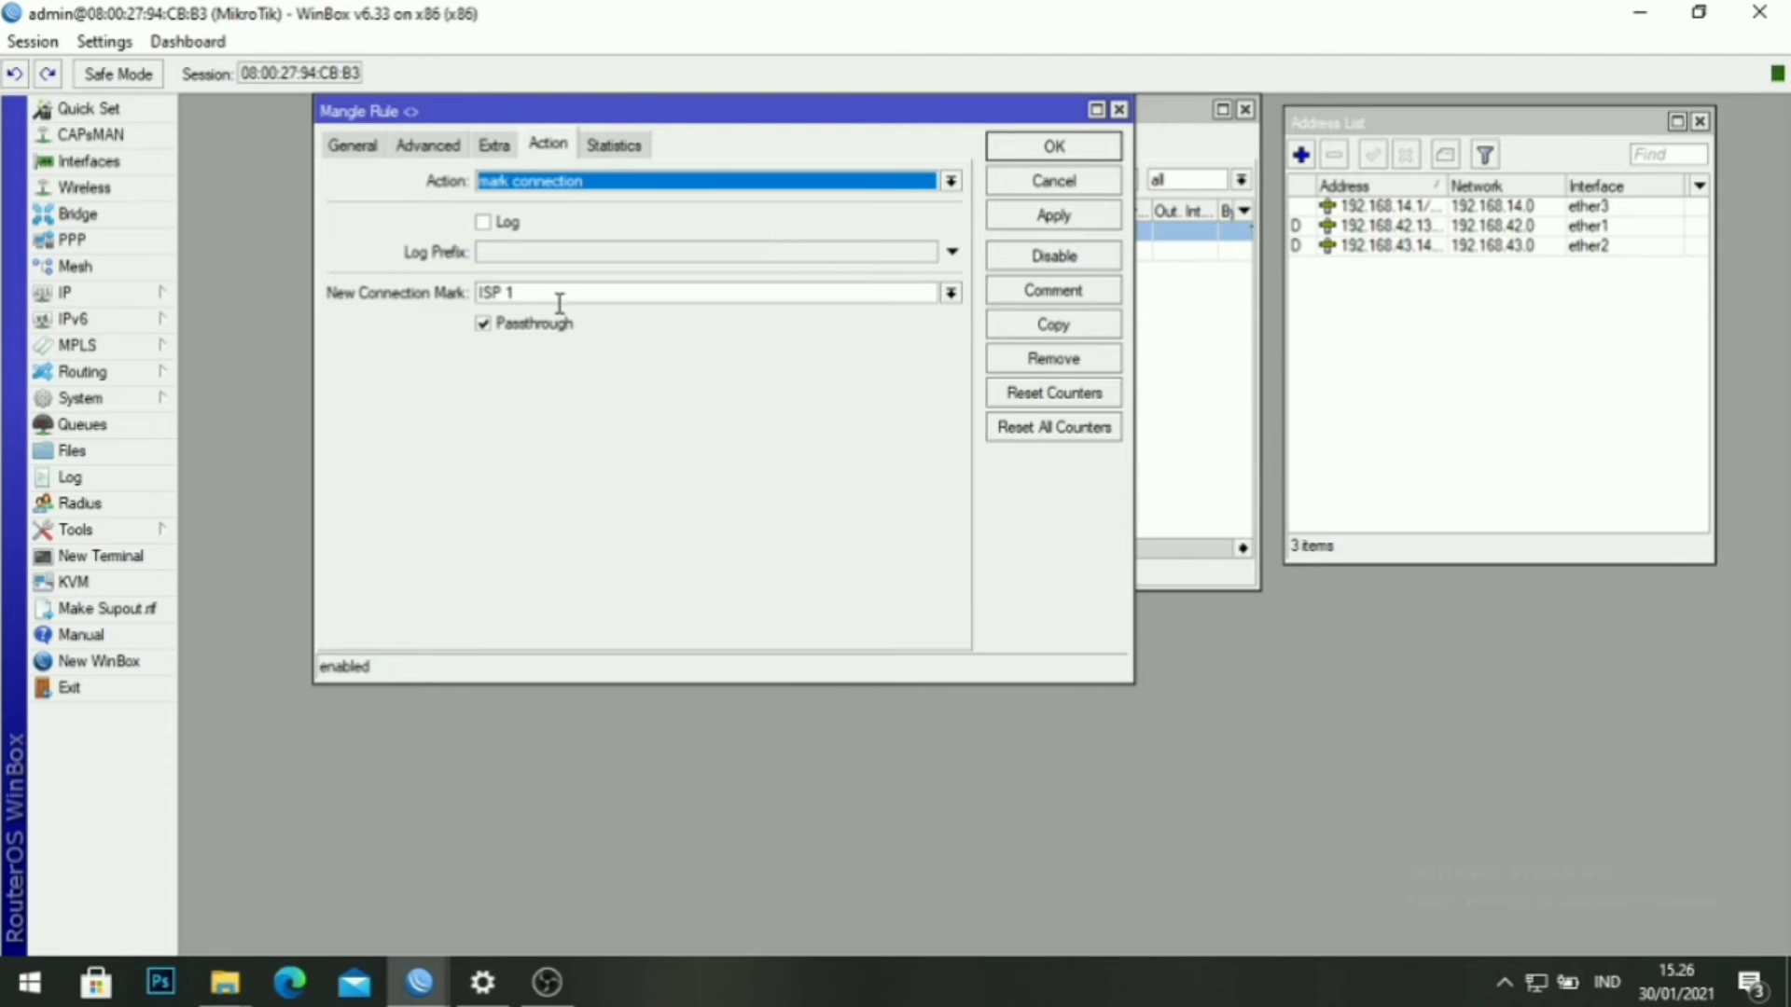
click(503, 292)
key(BackSpace)
key(BackSpace)
key(BackSpace)
key(BackSpace)
text(isp)
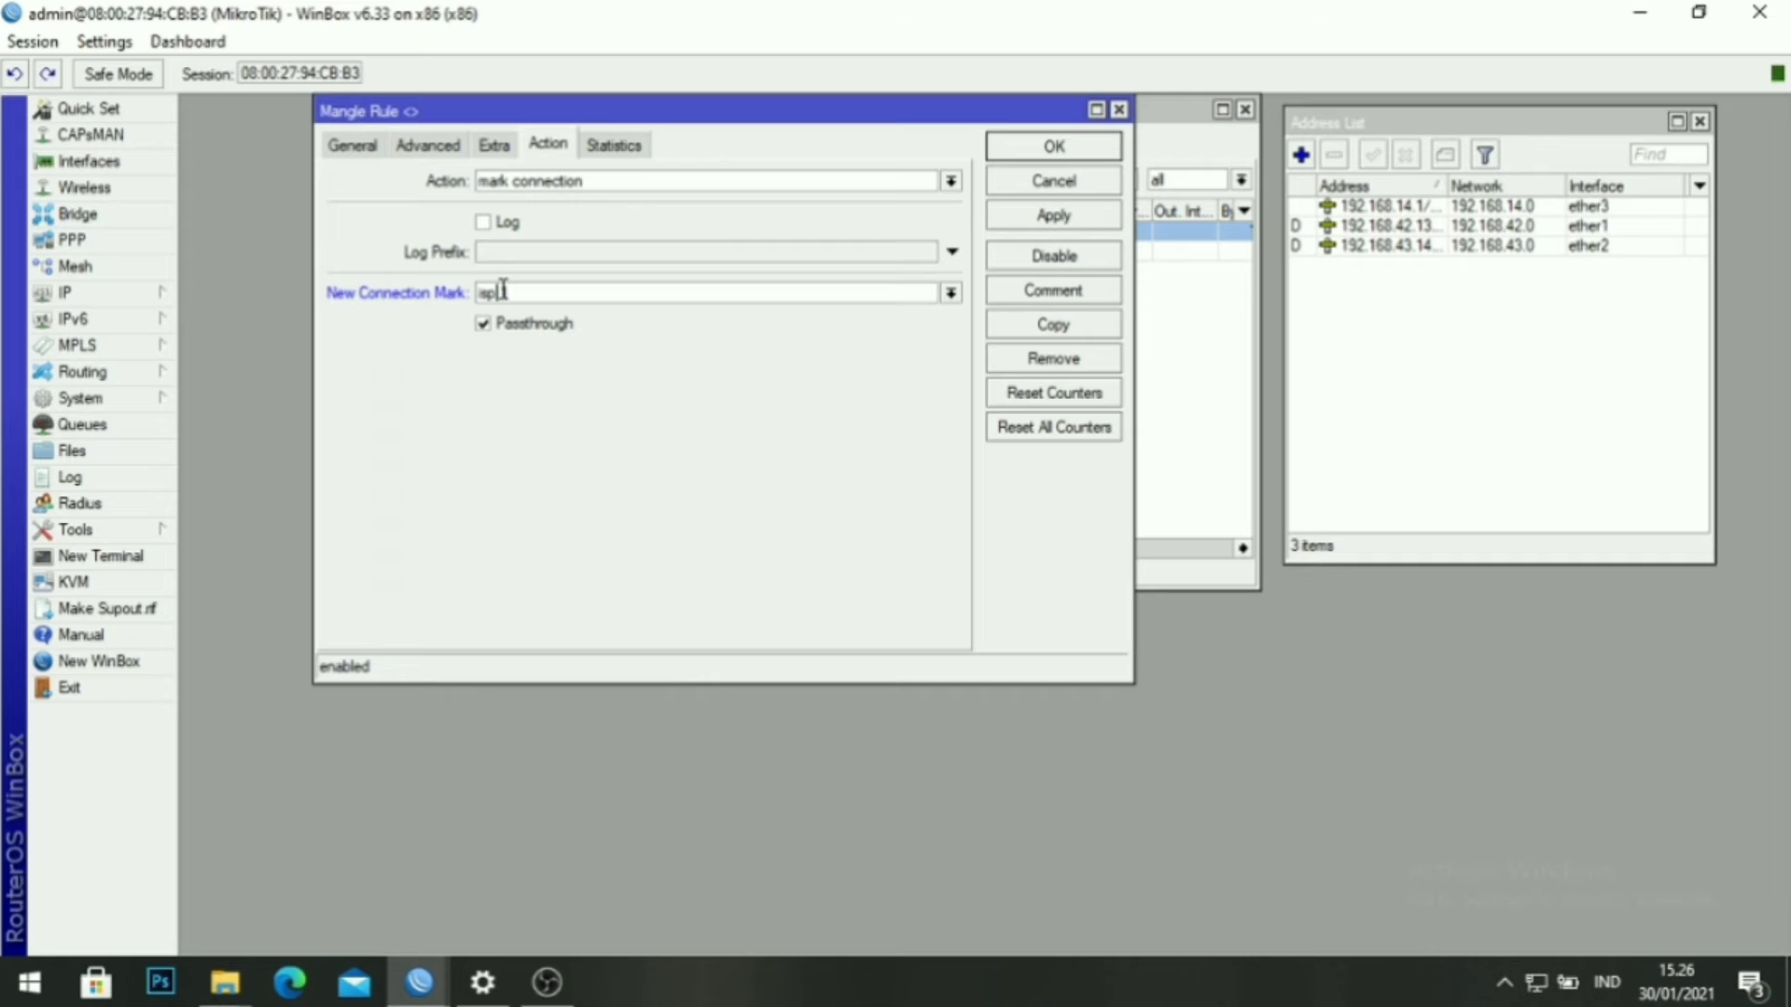
click(1053, 147)
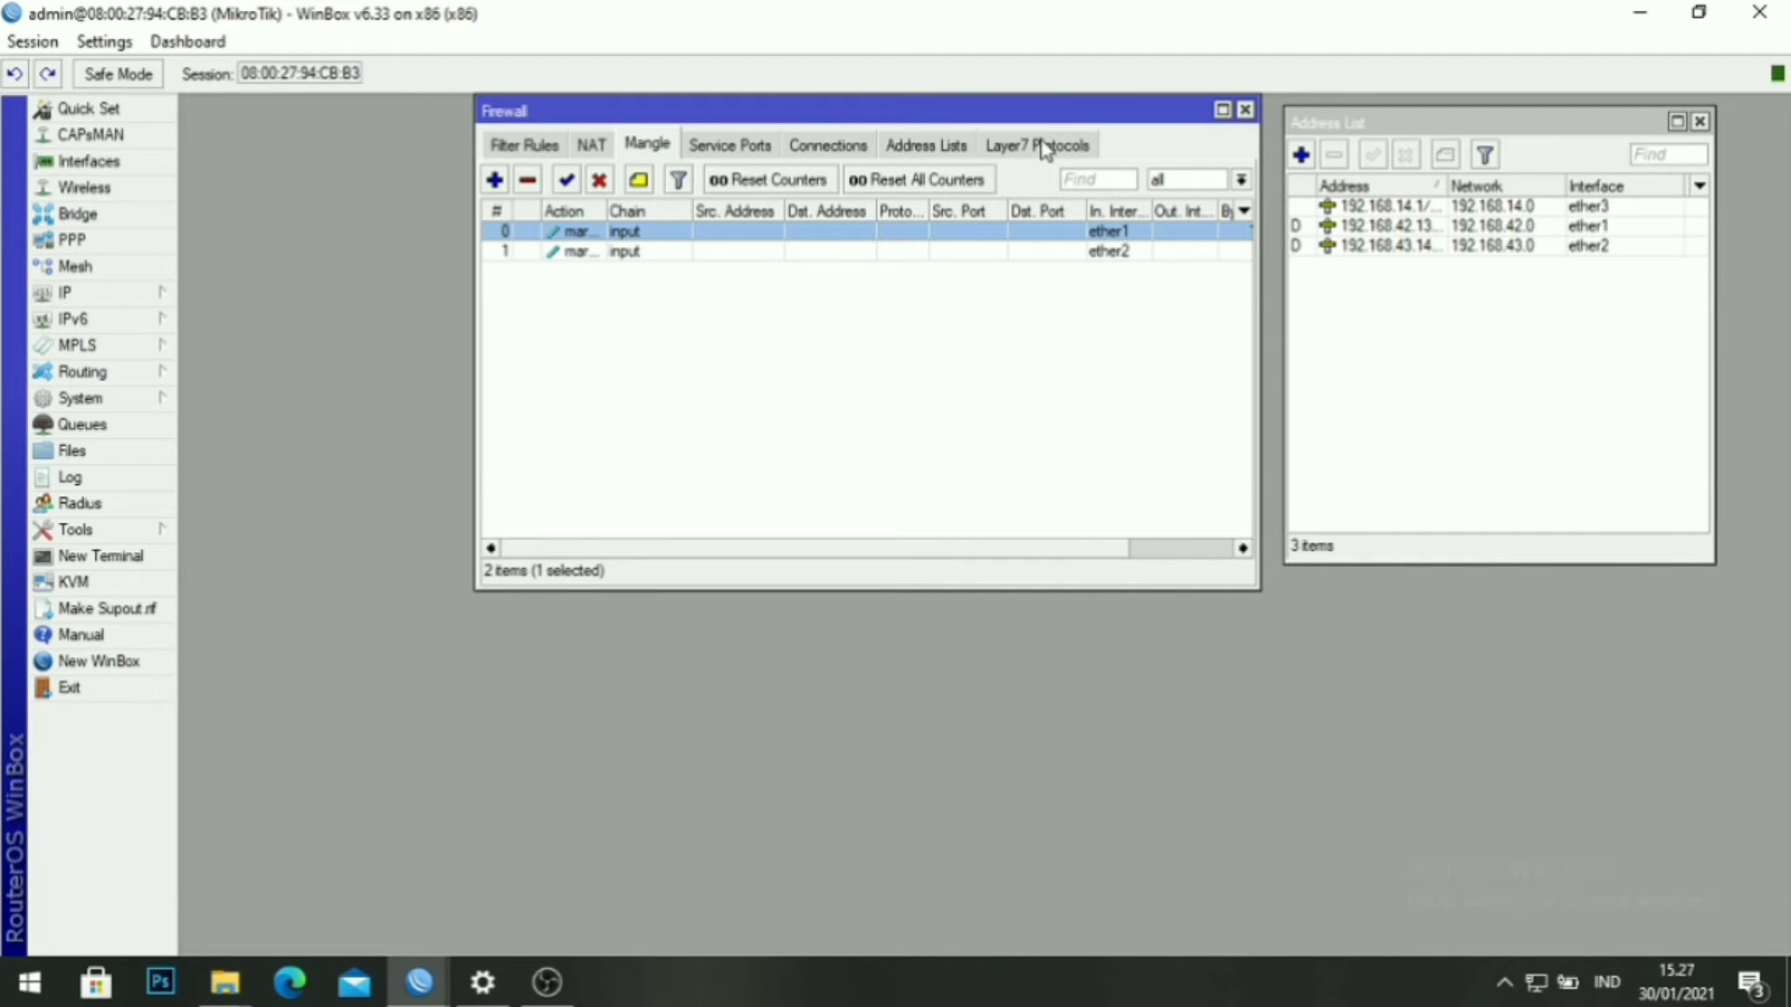
Start a third mangle rule with the chain set to output and the connection mark set to isp 1.
click(495, 180)
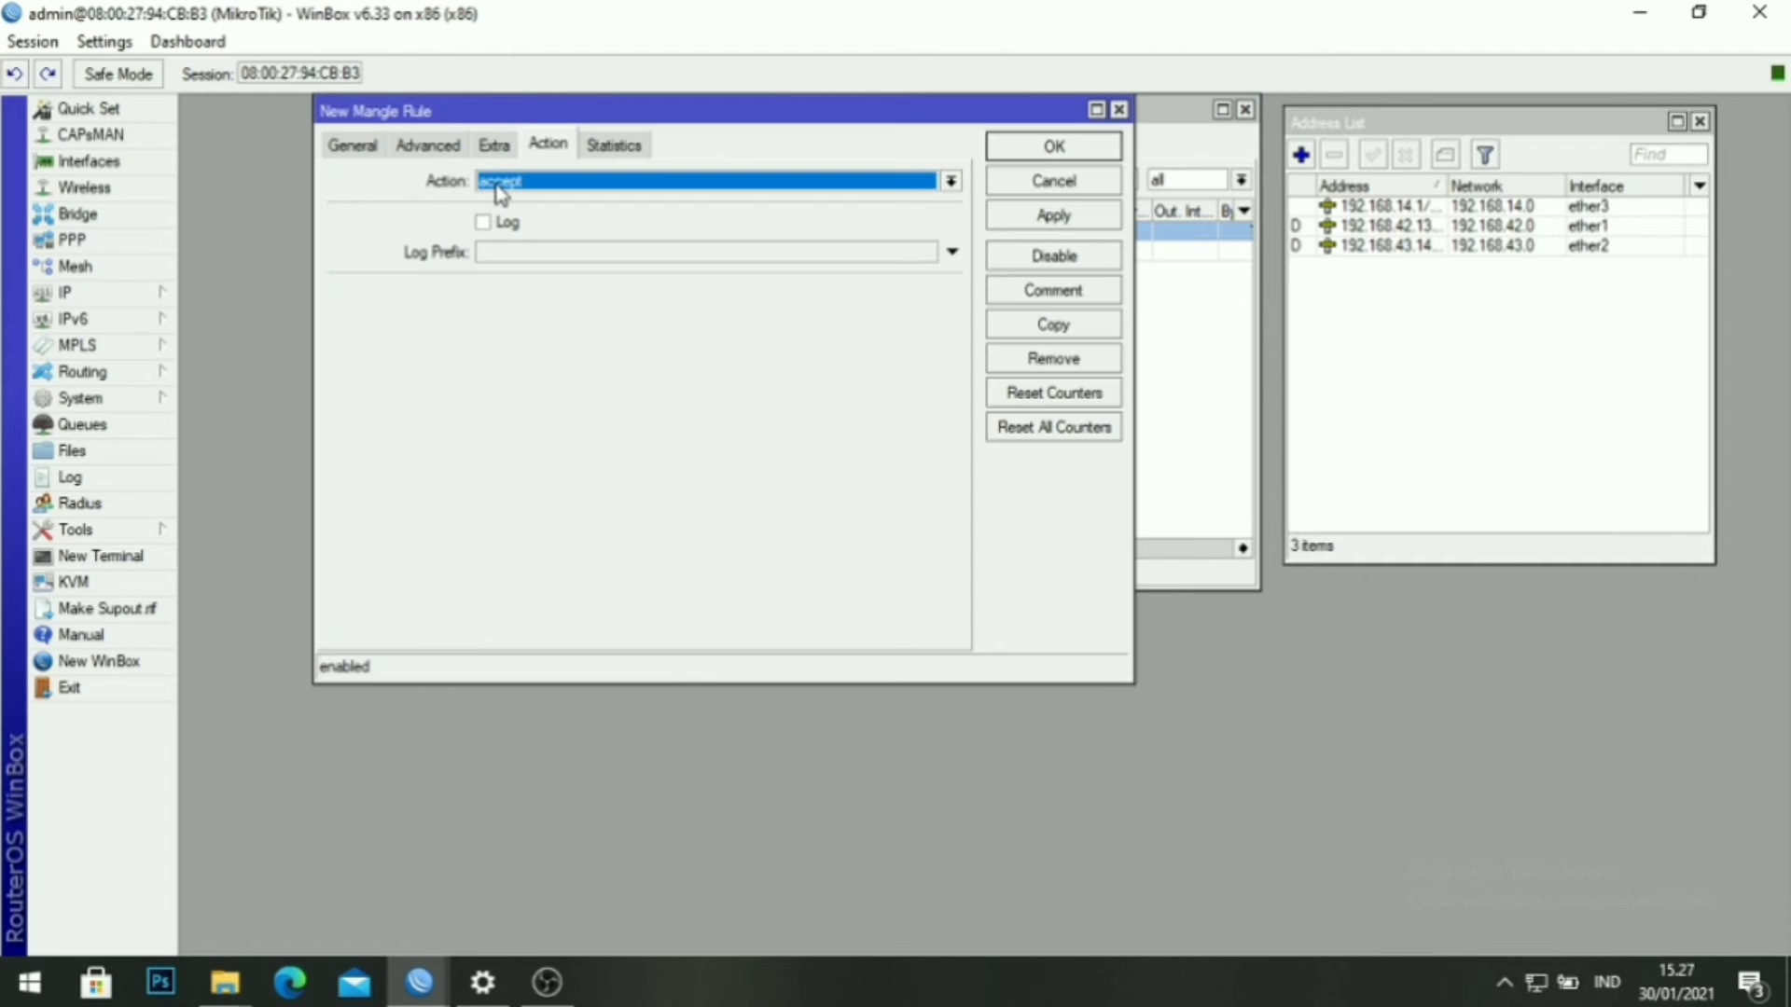
click(350, 147)
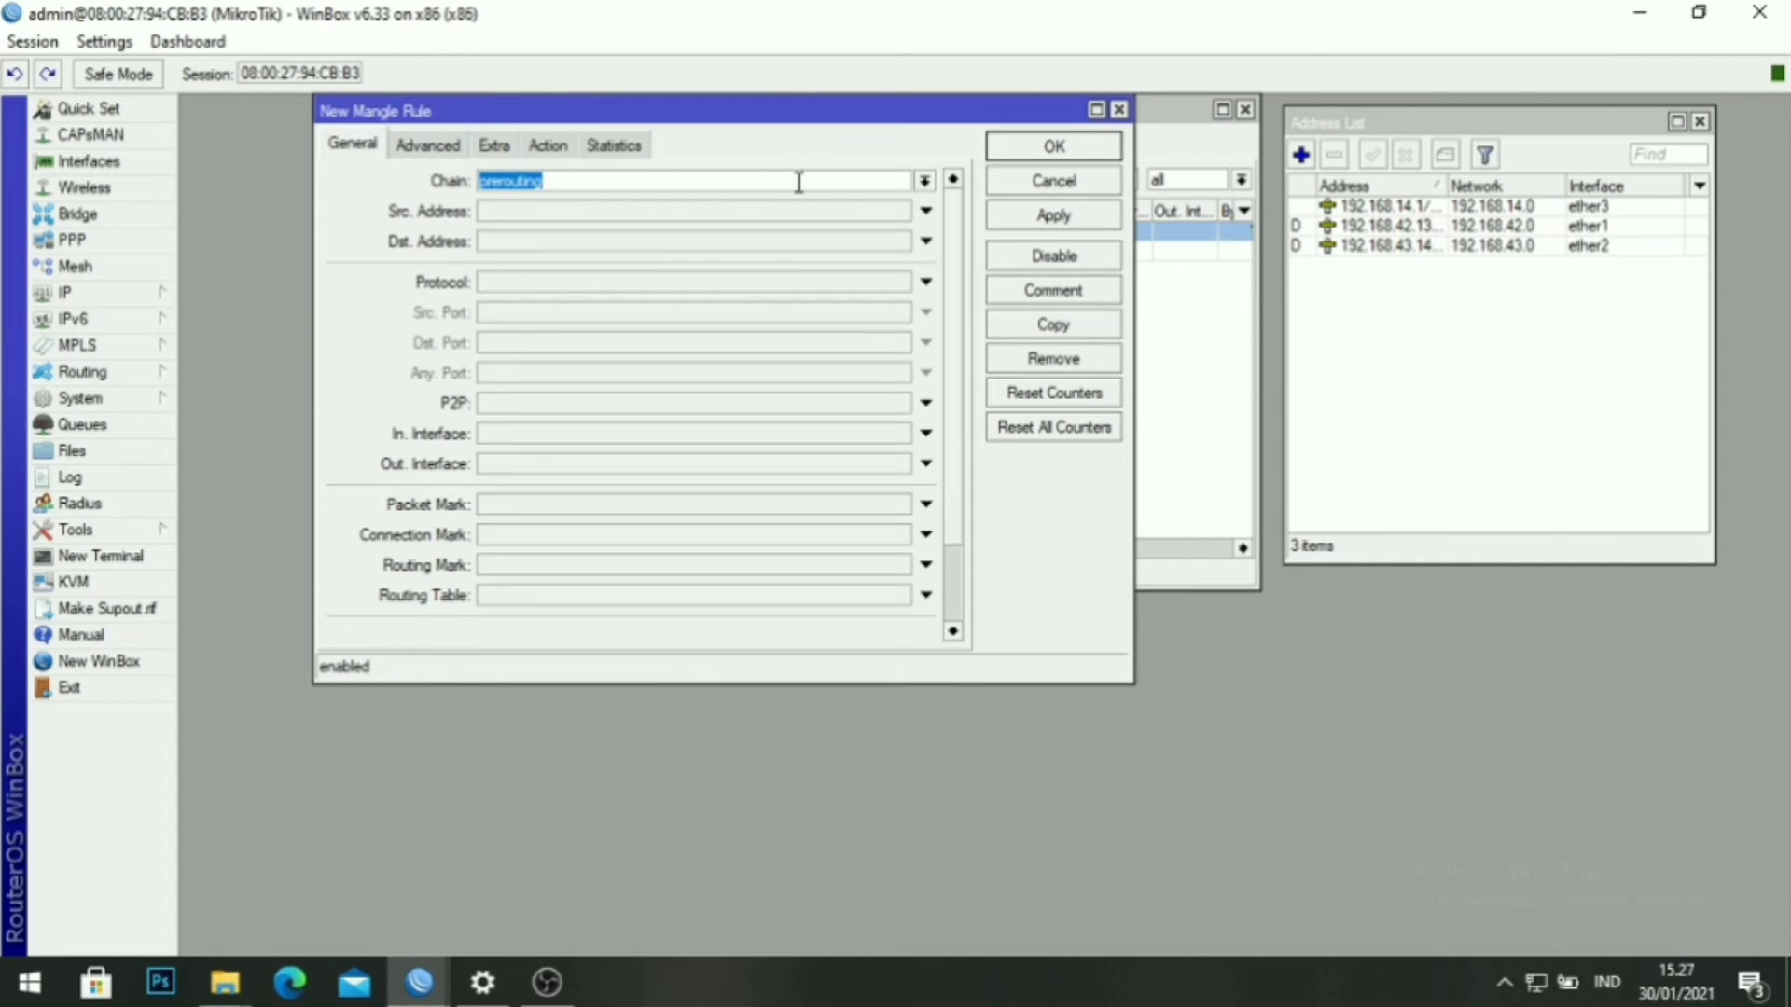
click(924, 183)
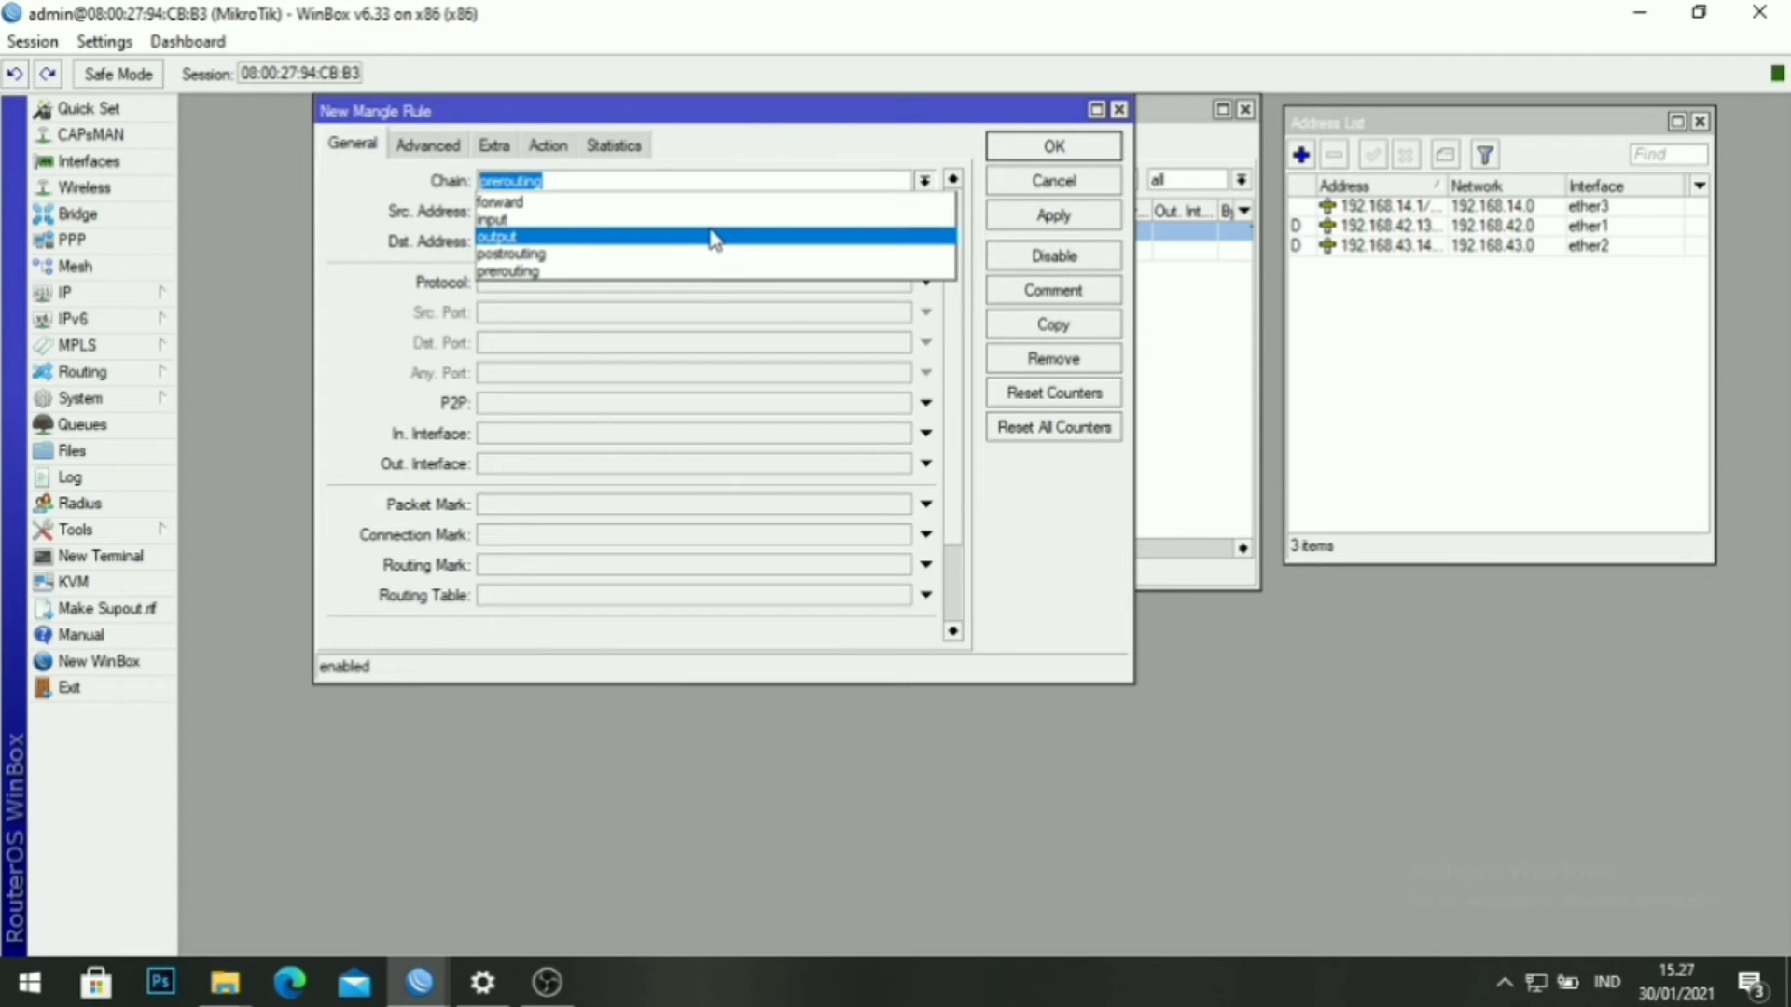
click(713, 238)
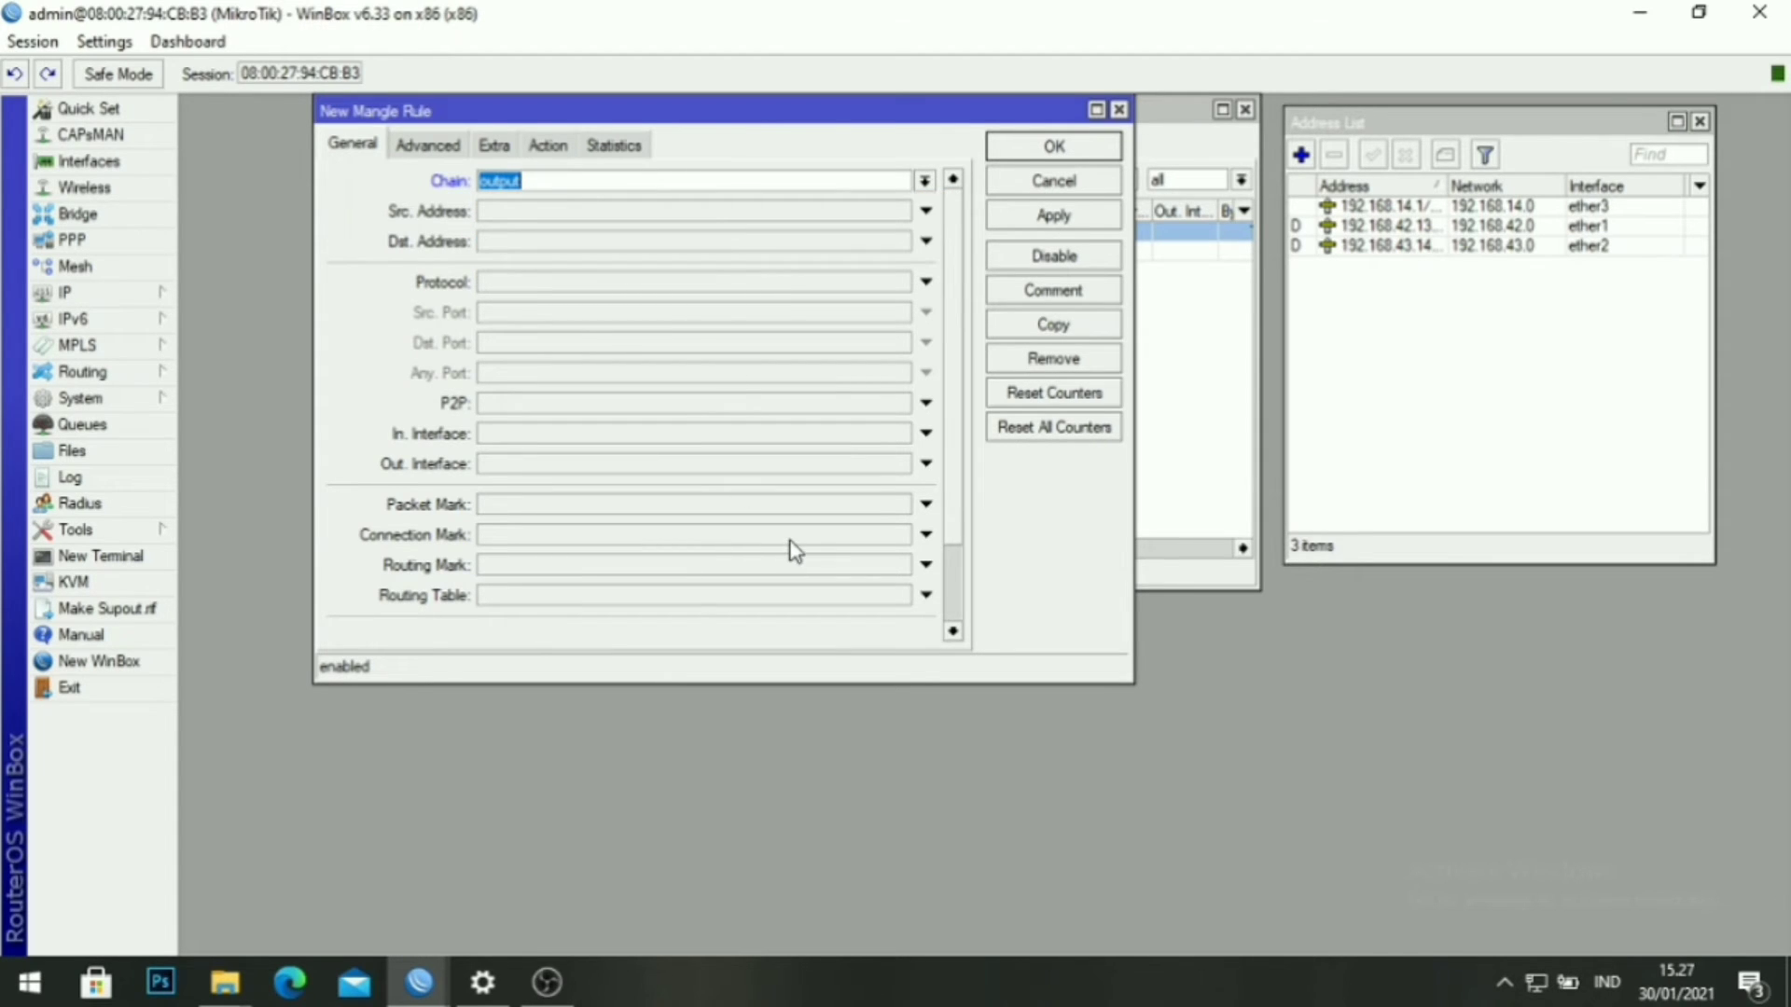
click(926, 534)
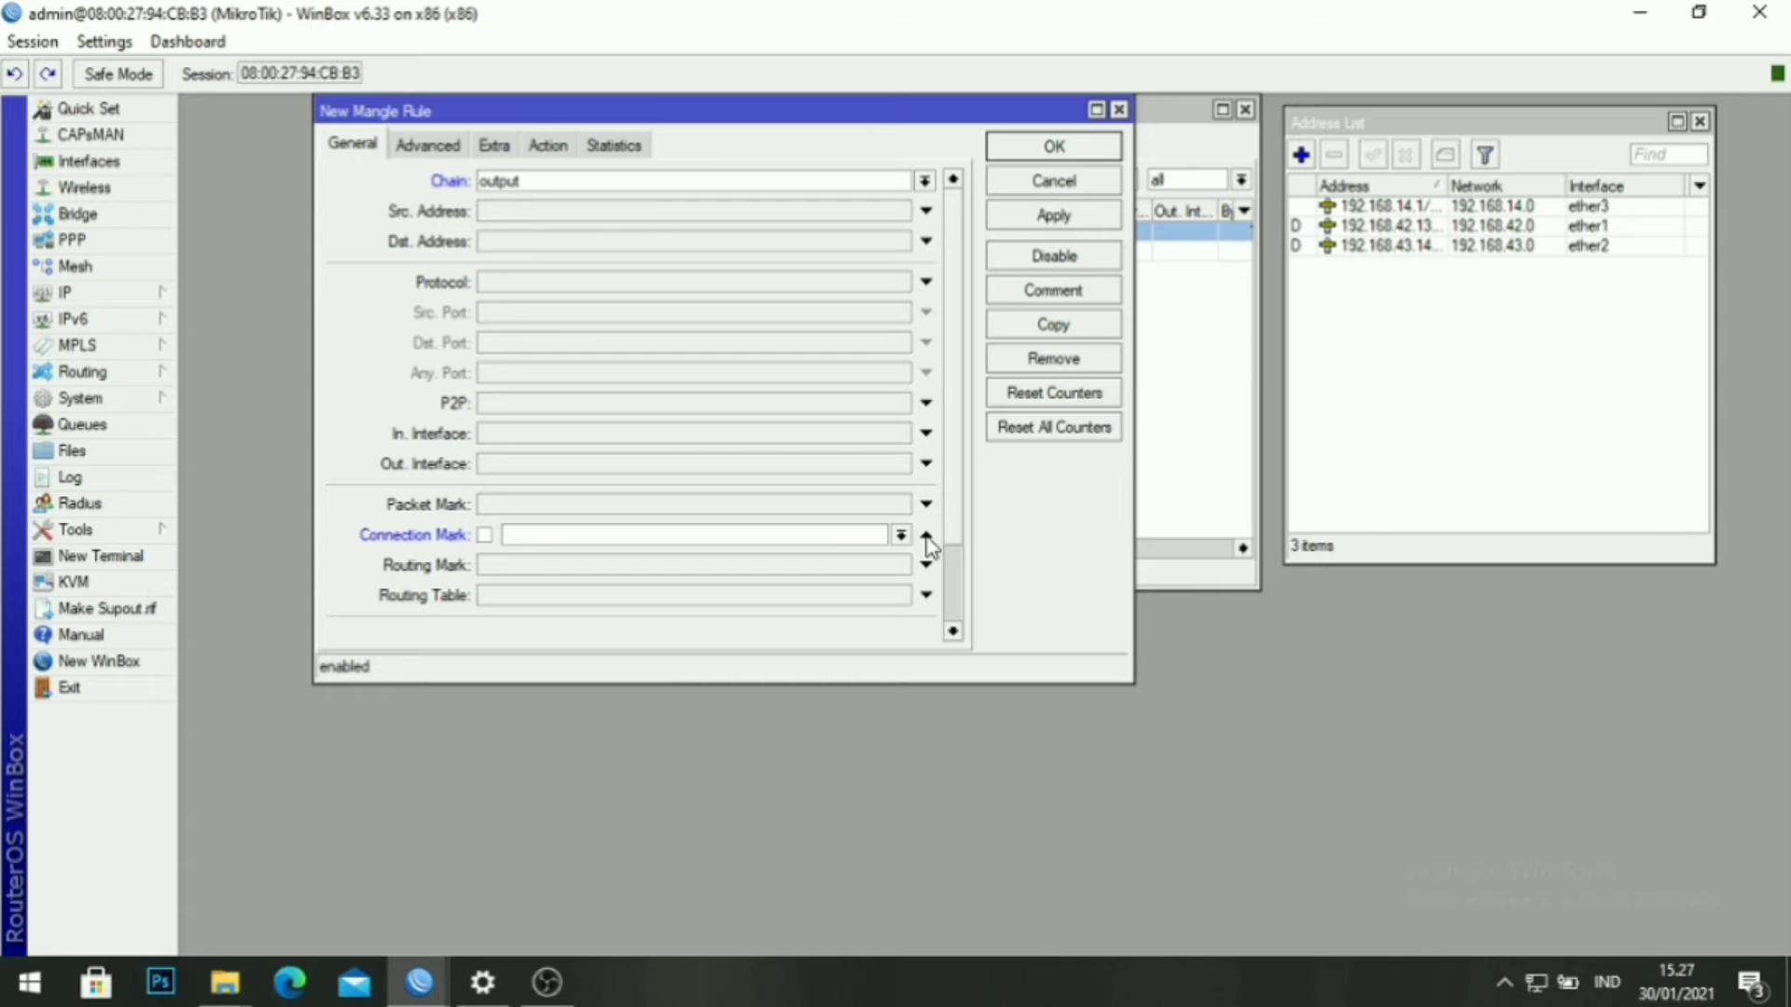
click(901, 536)
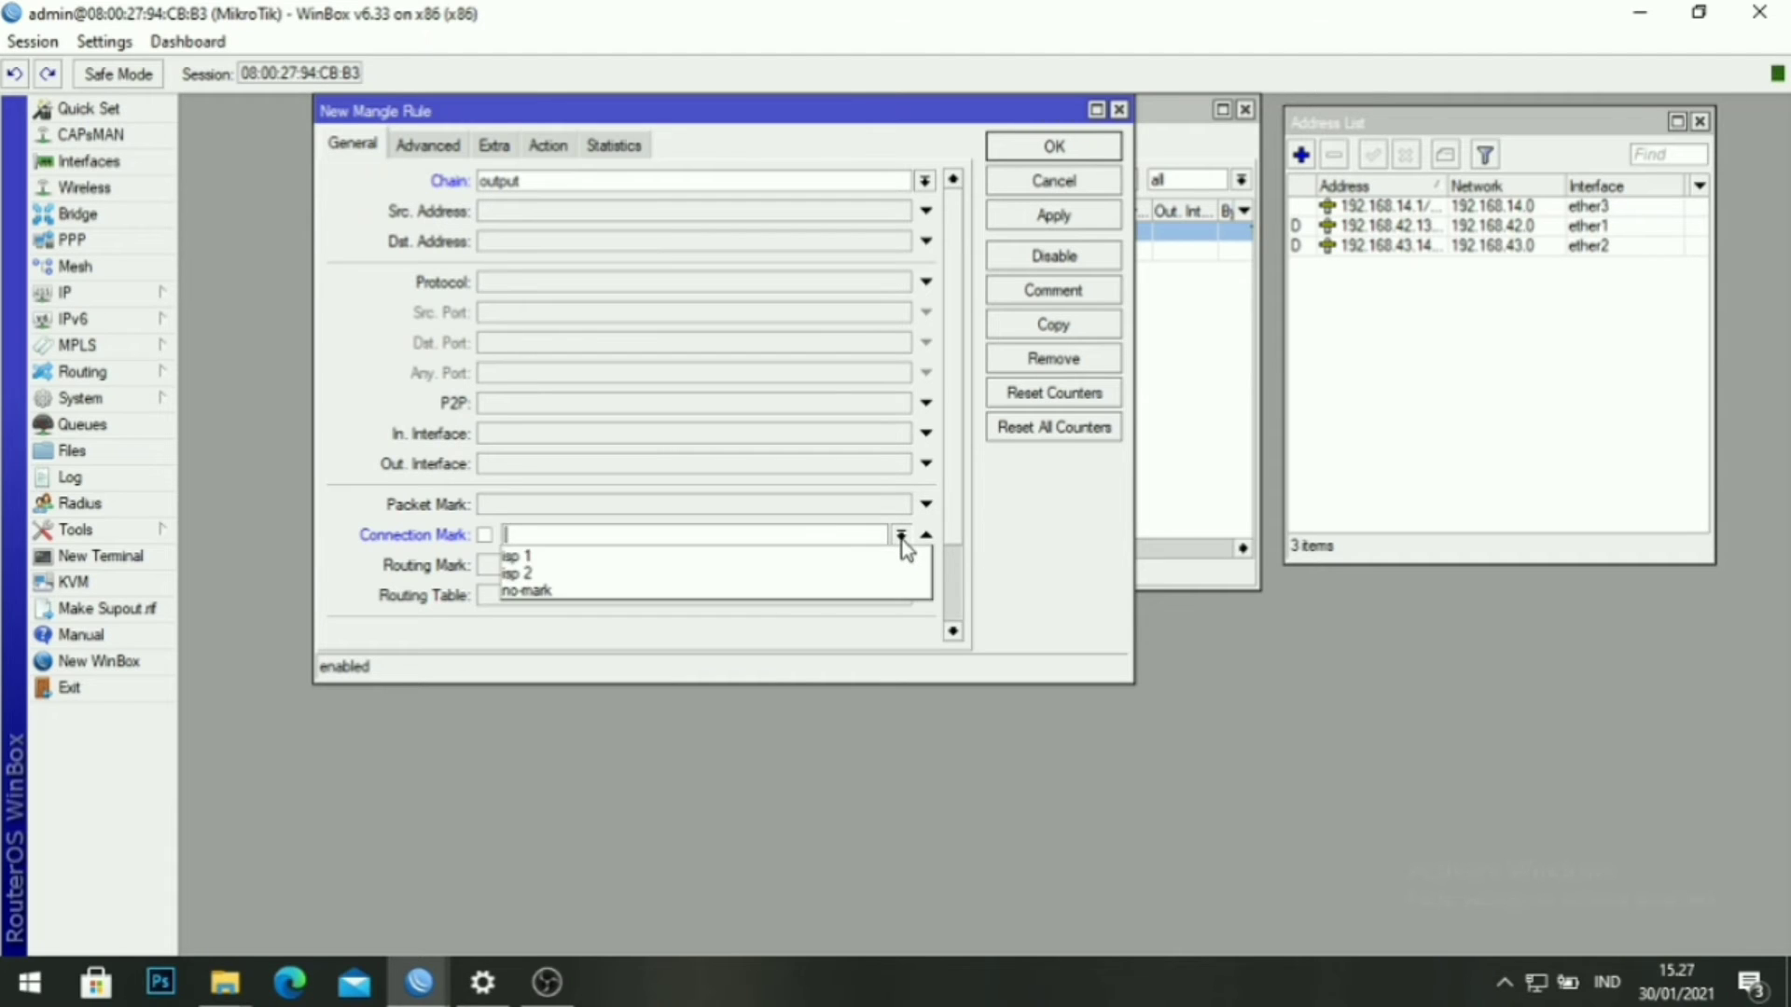
click(766, 558)
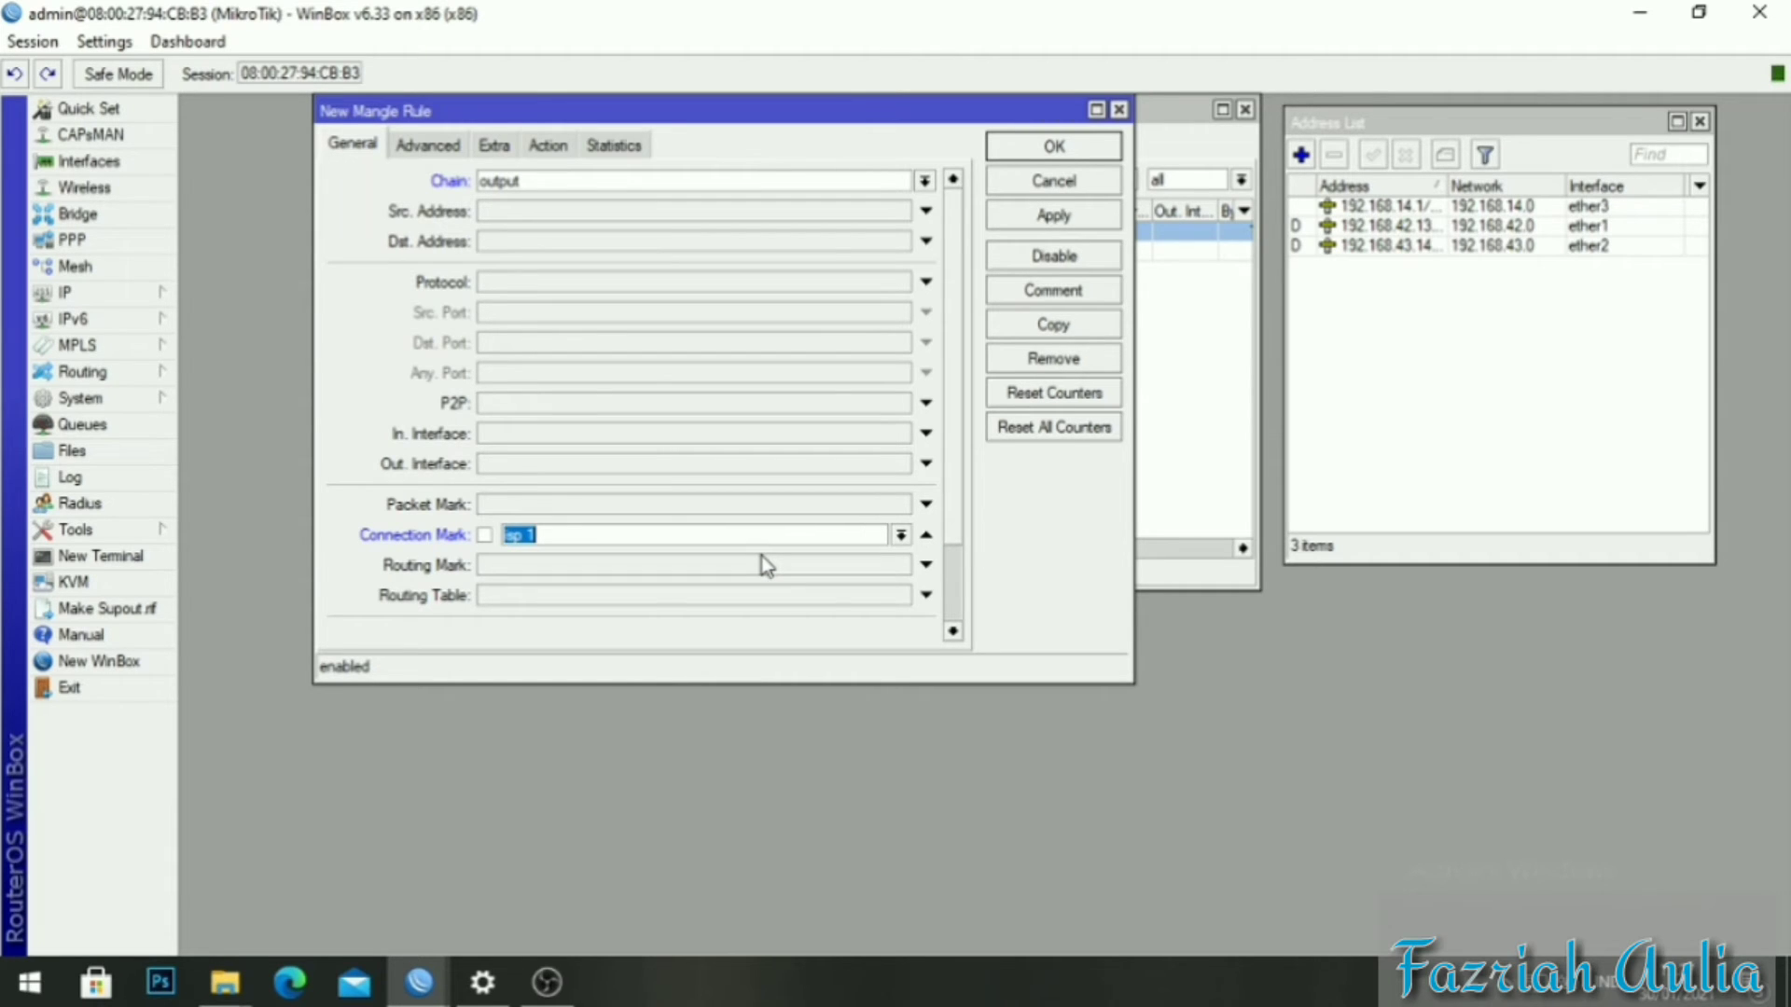
Set the isp 1 output rule's action to mark routing with the new routing mark ke isp 1, keeping passthrough enabled, and save it.
click(551, 145)
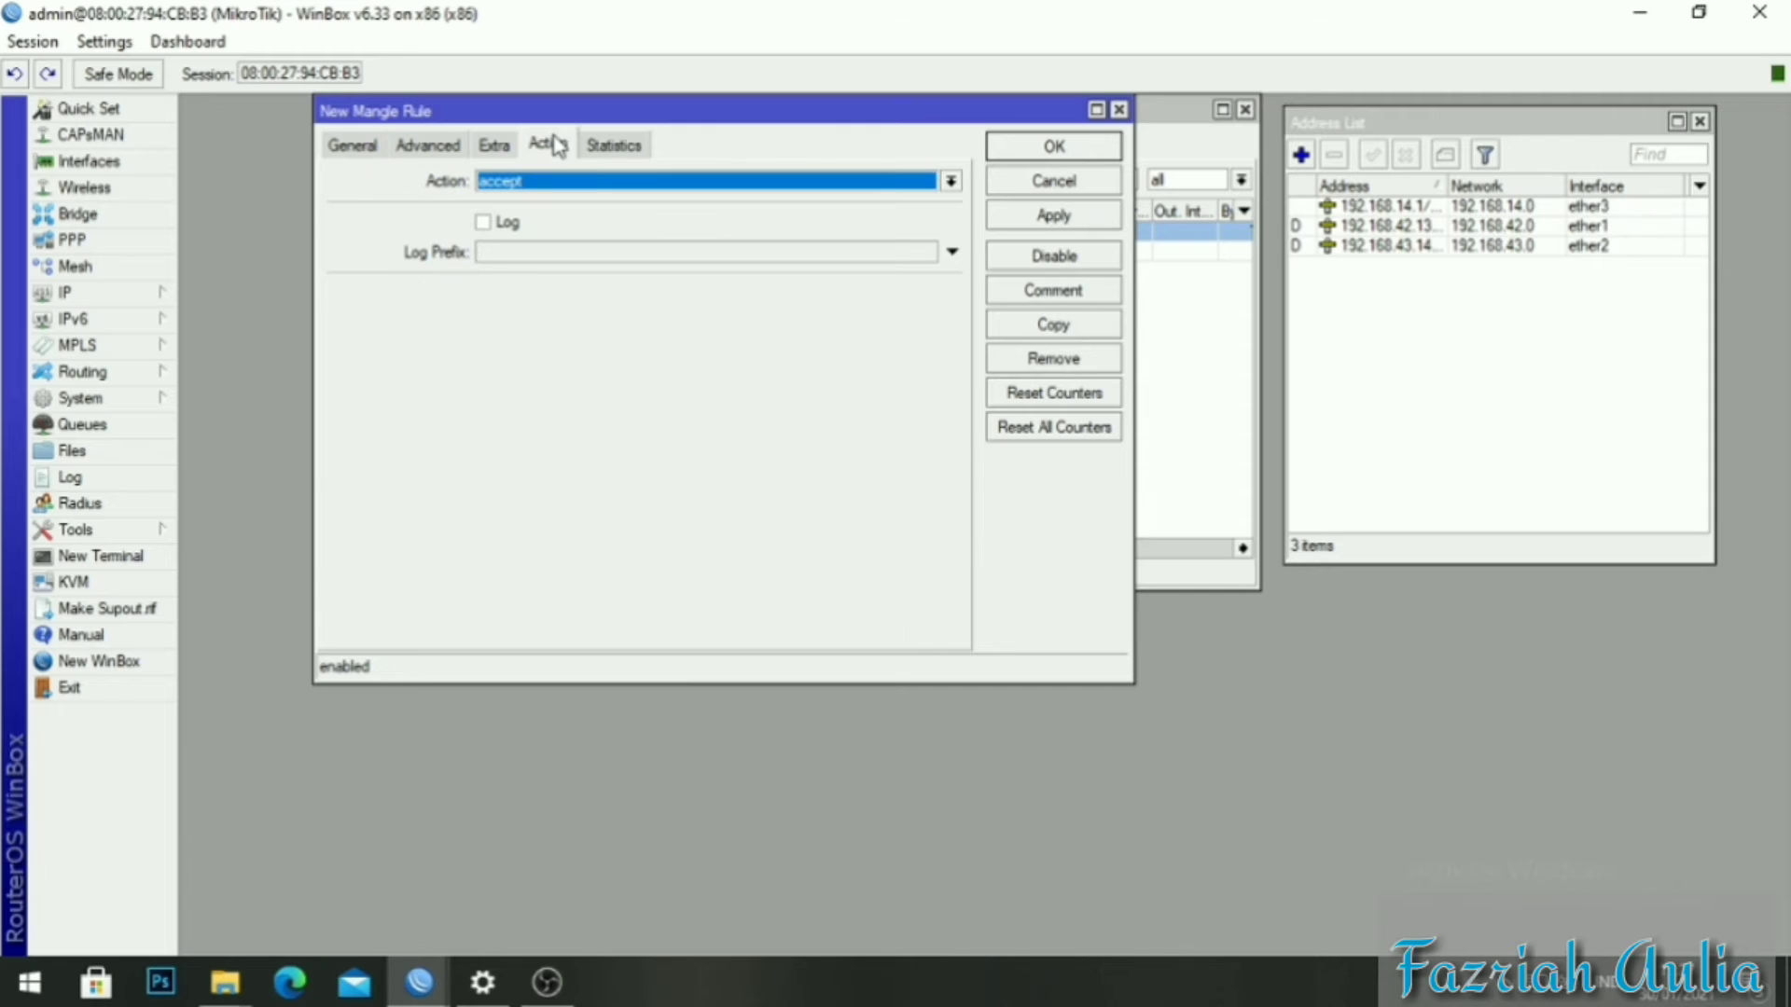
click(951, 182)
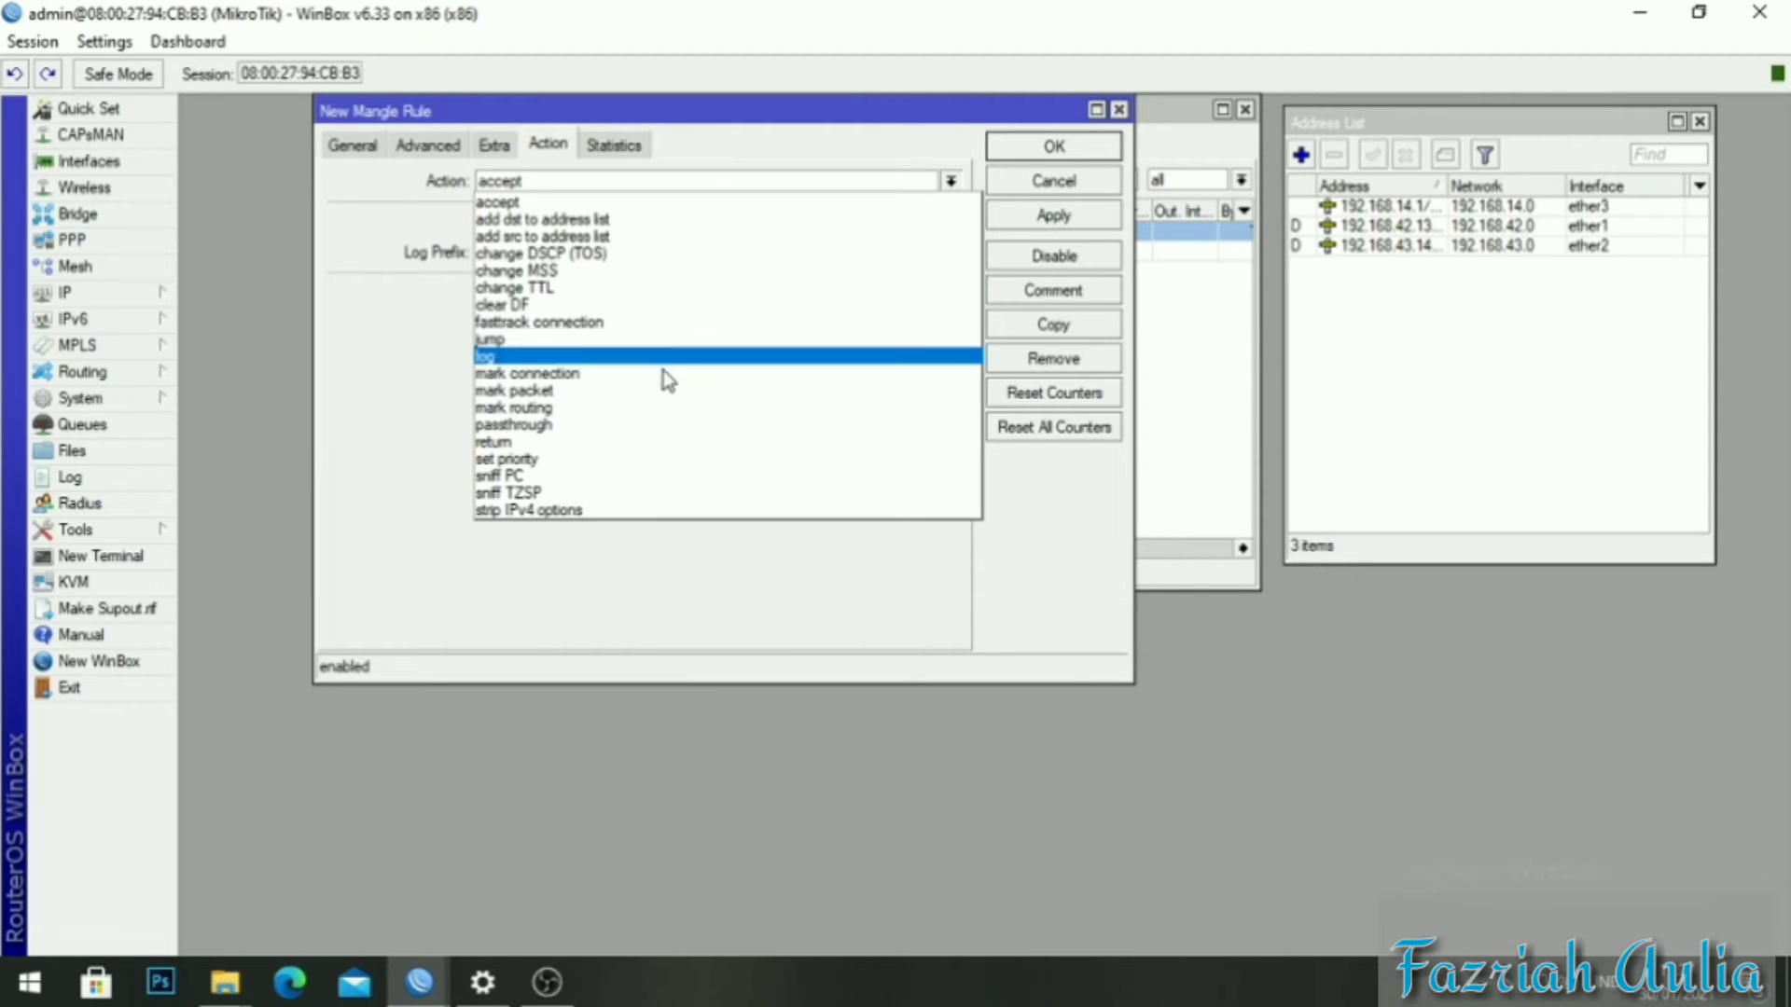
click(656, 414)
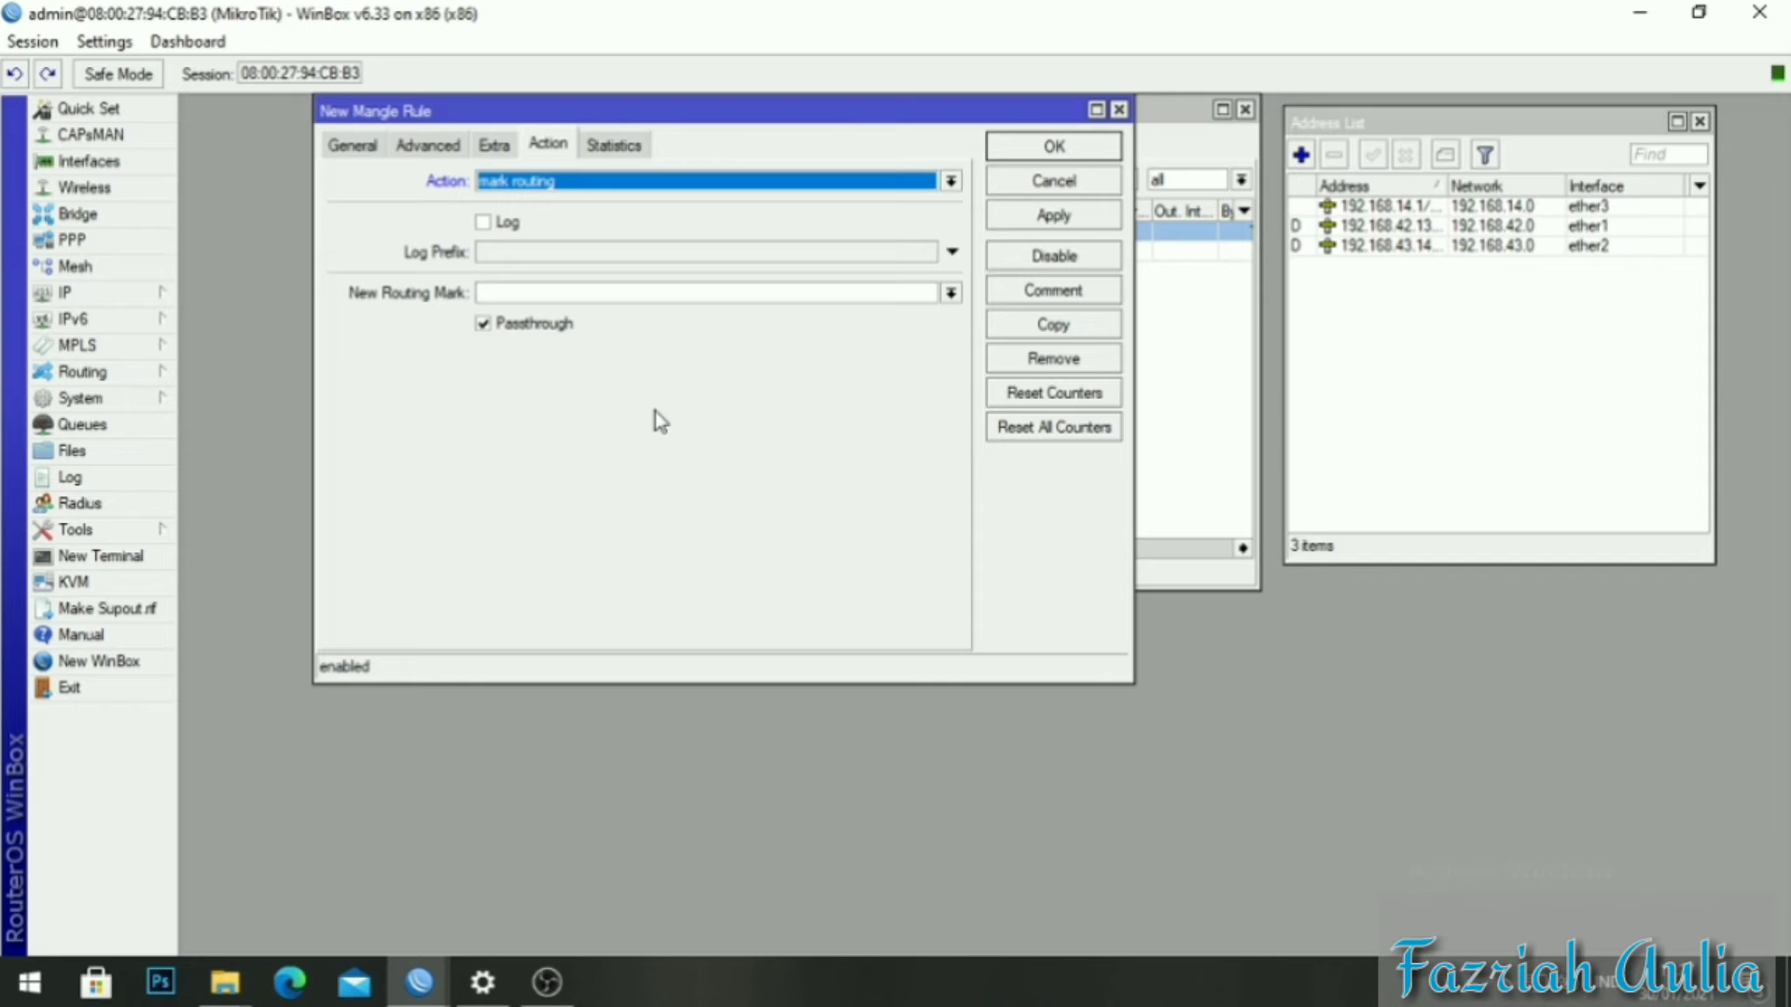
click(844, 294)
text(ke isp 1)
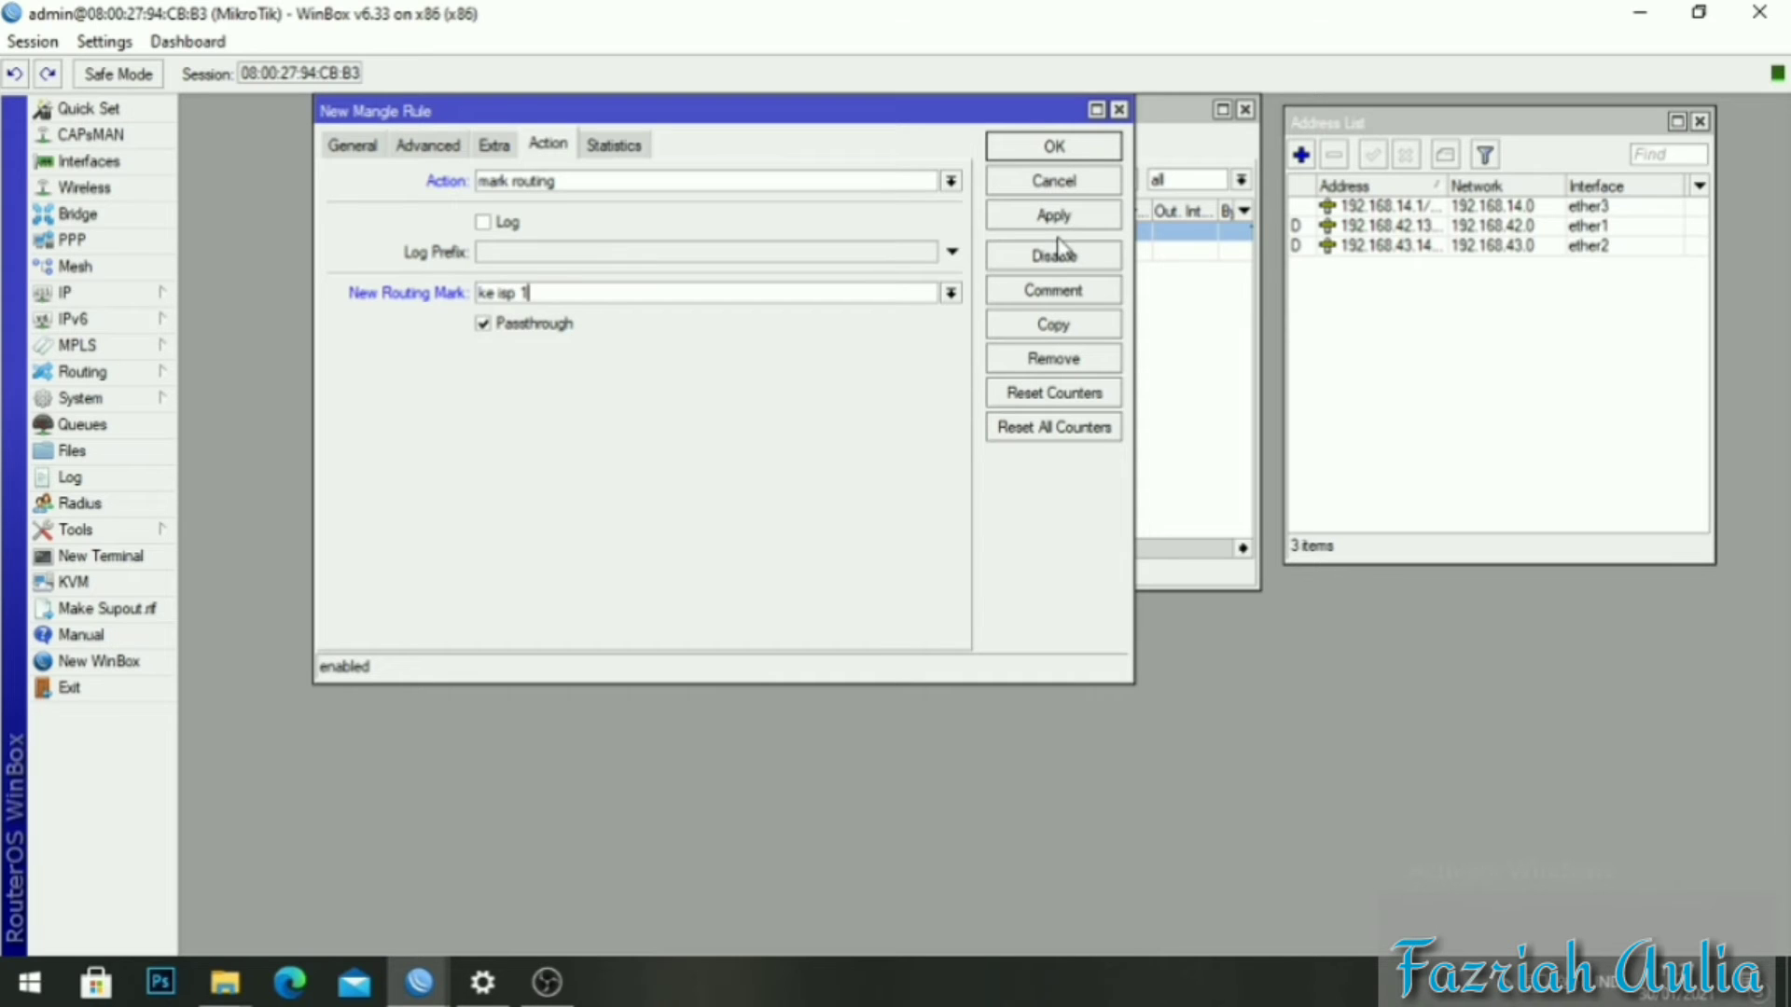
click(1057, 222)
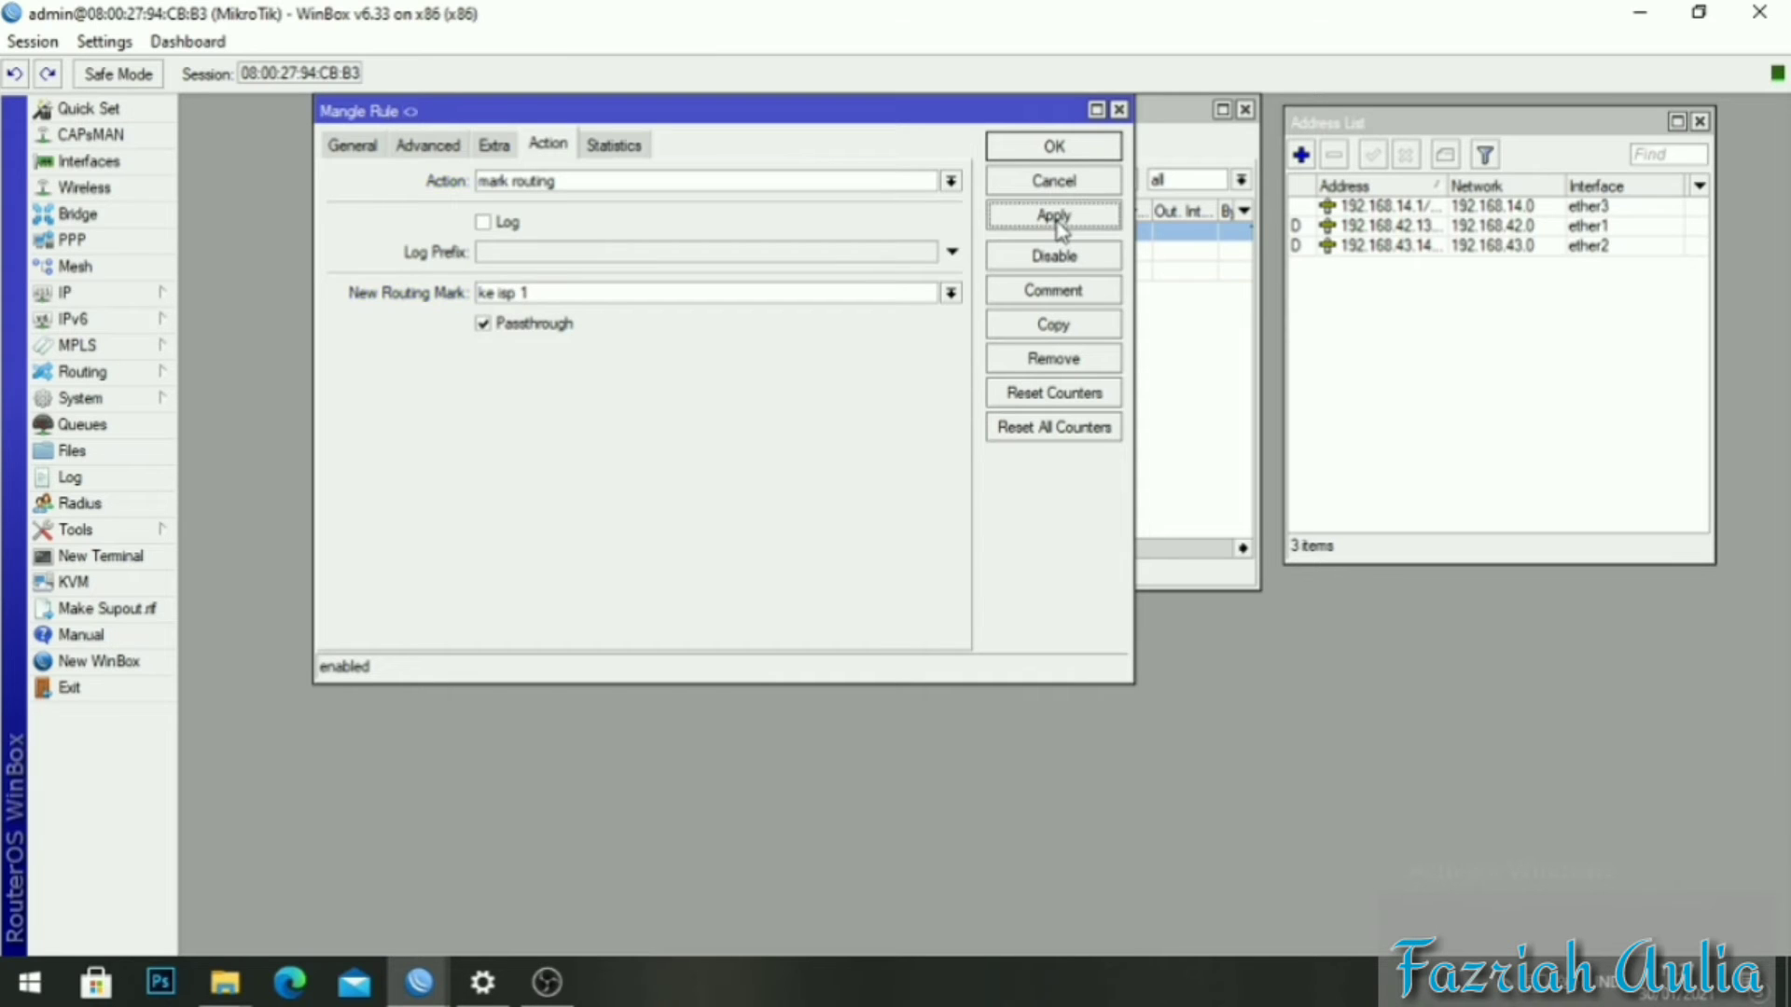
click(1052, 148)
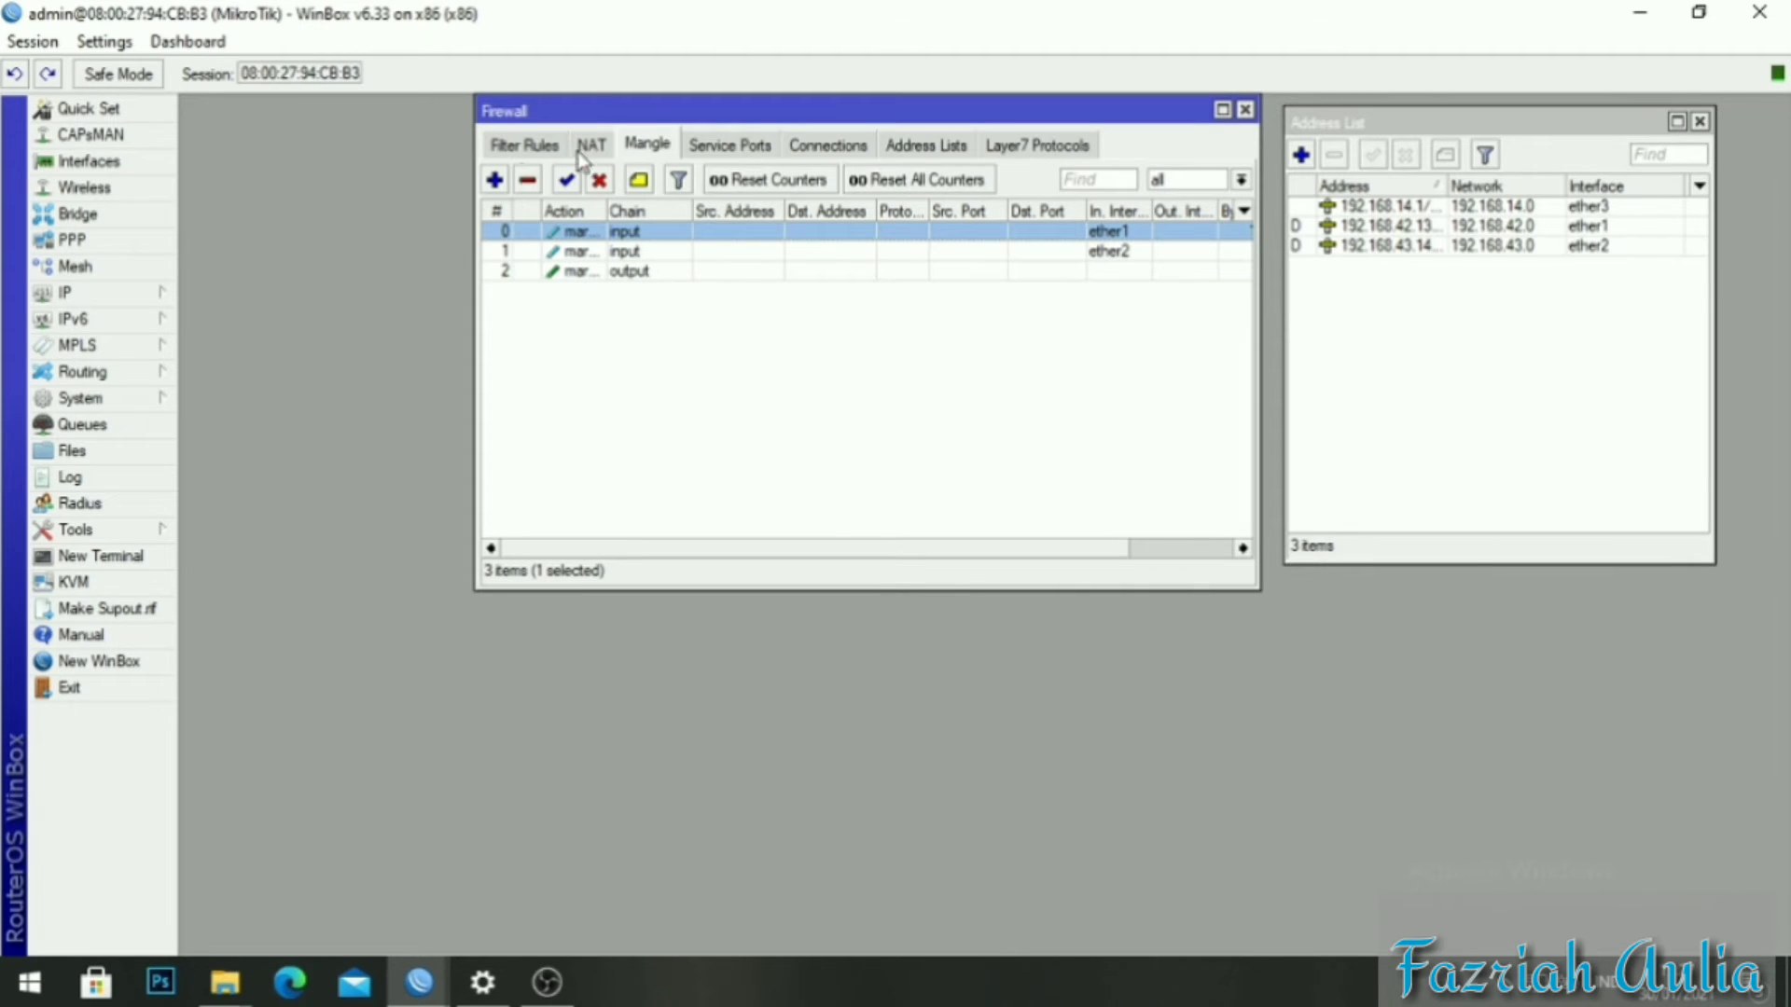
Start a fourth mangle rule with the chain set to output and the connection mark set to isp 2.
click(494, 180)
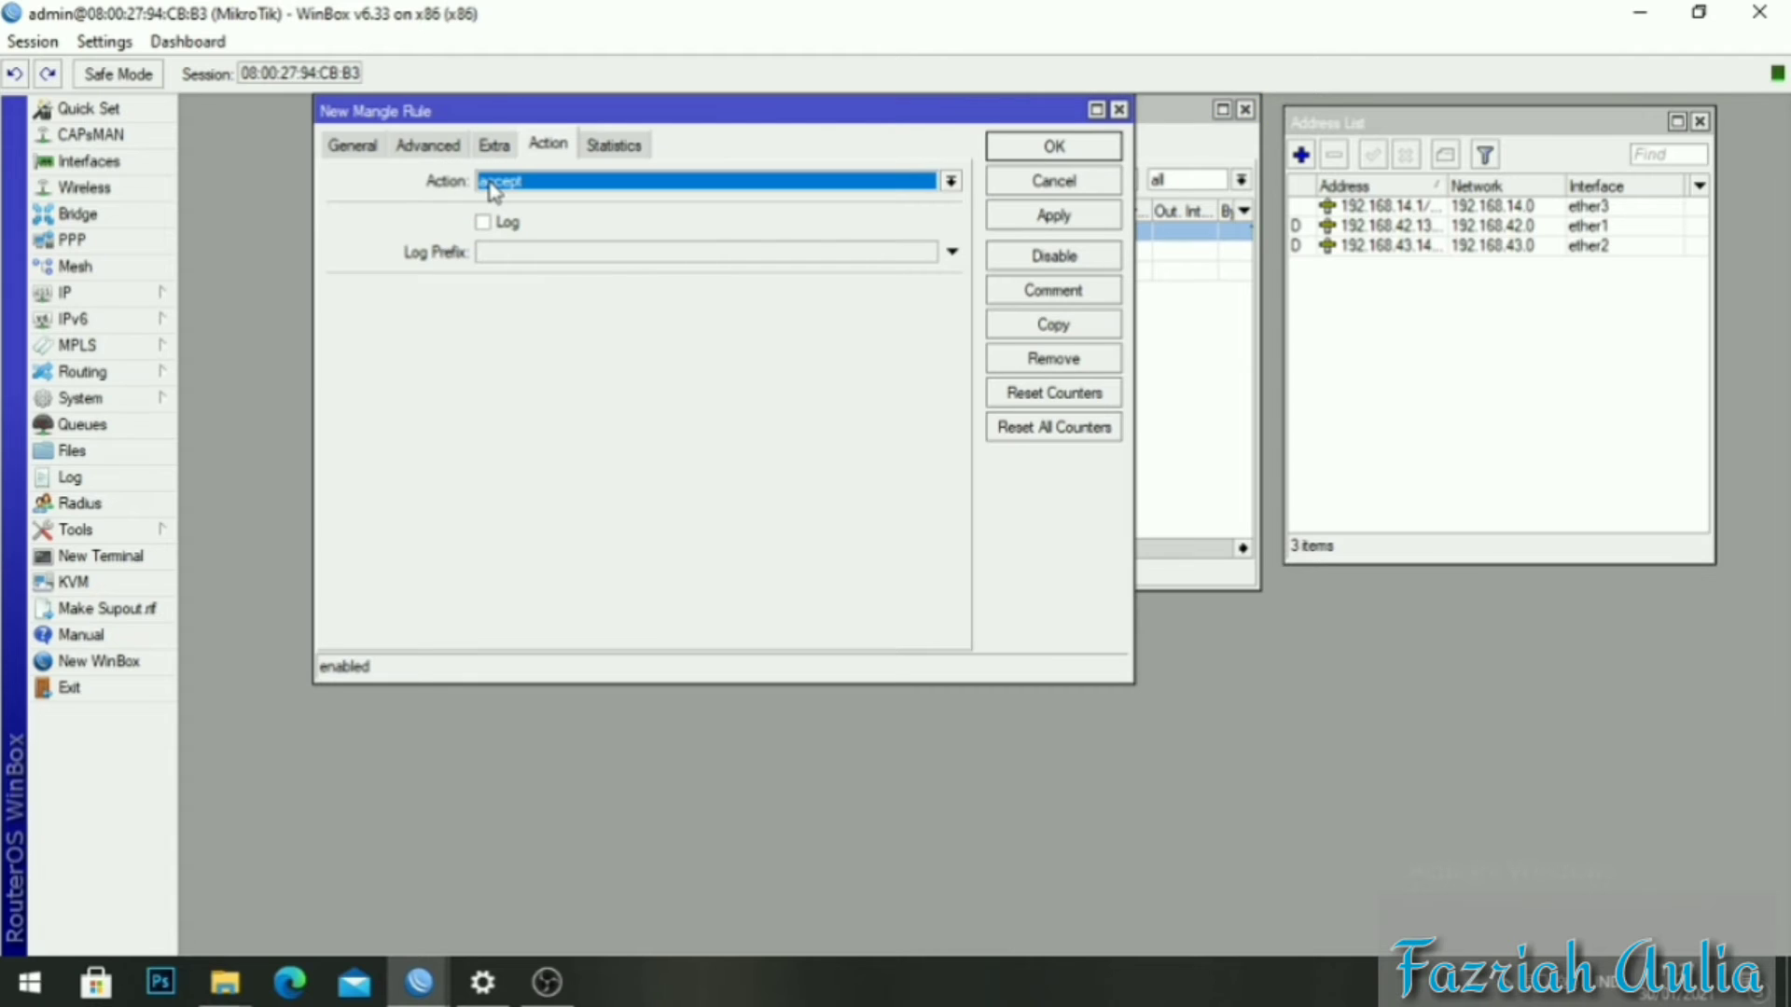
click(364, 147)
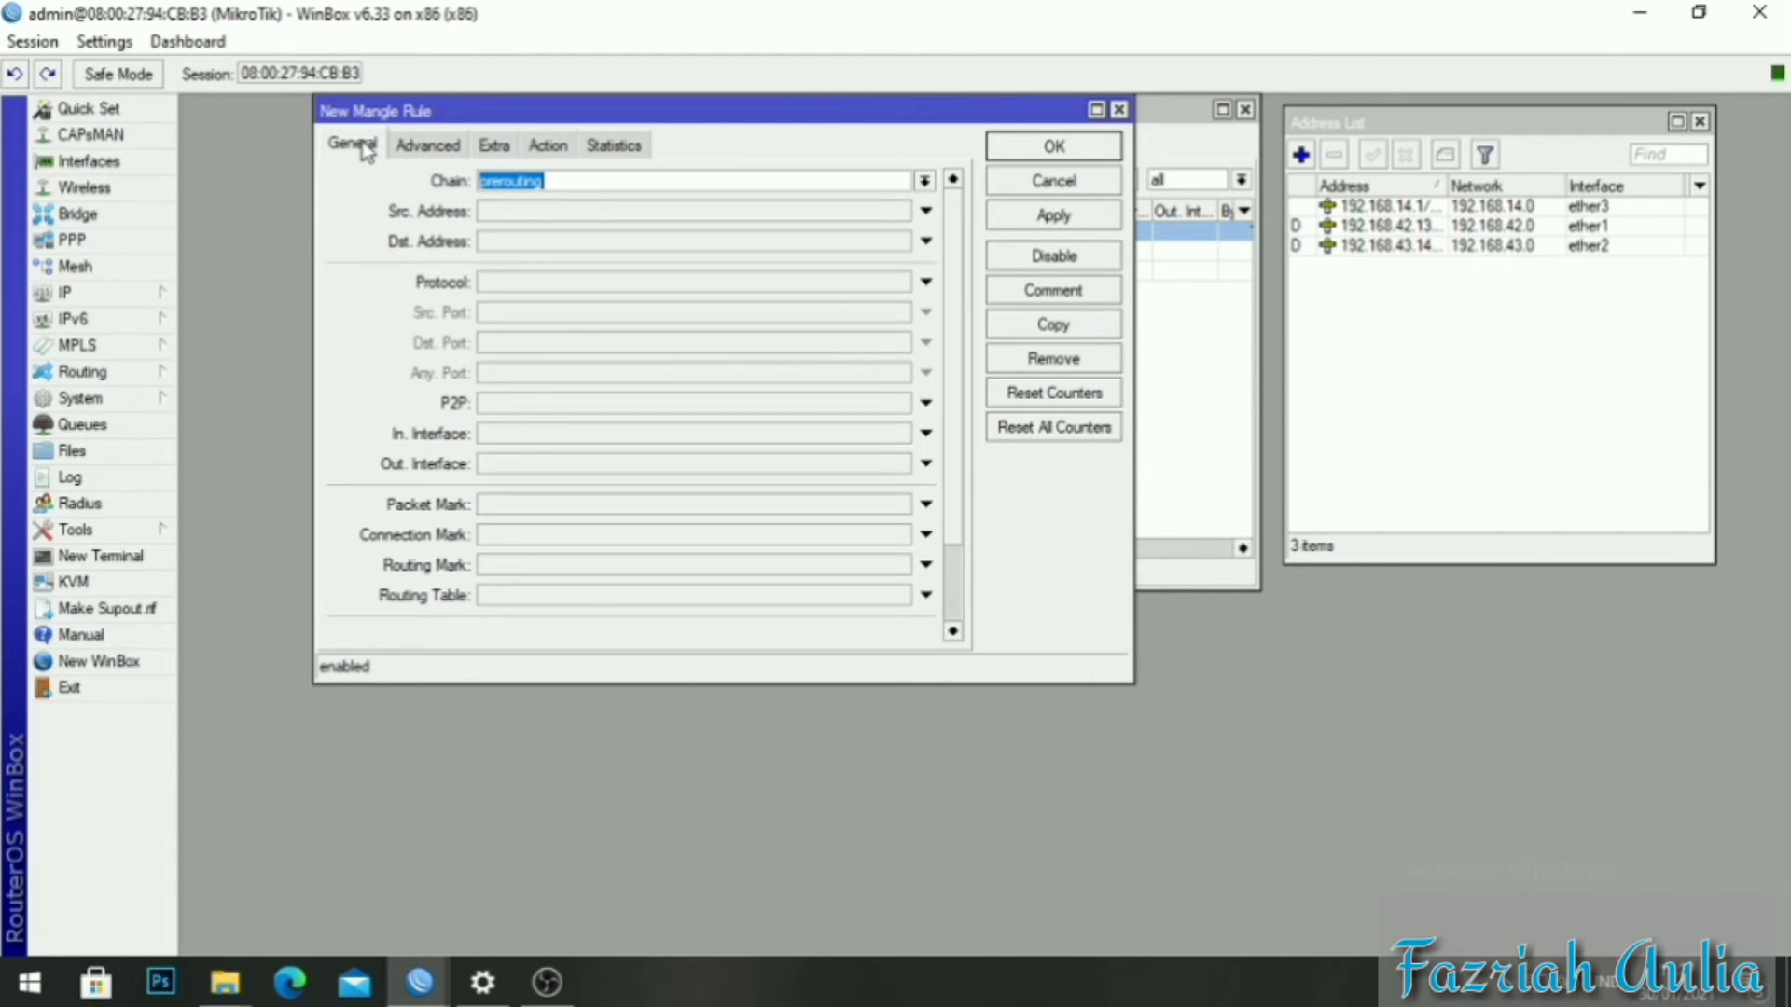
click(926, 181)
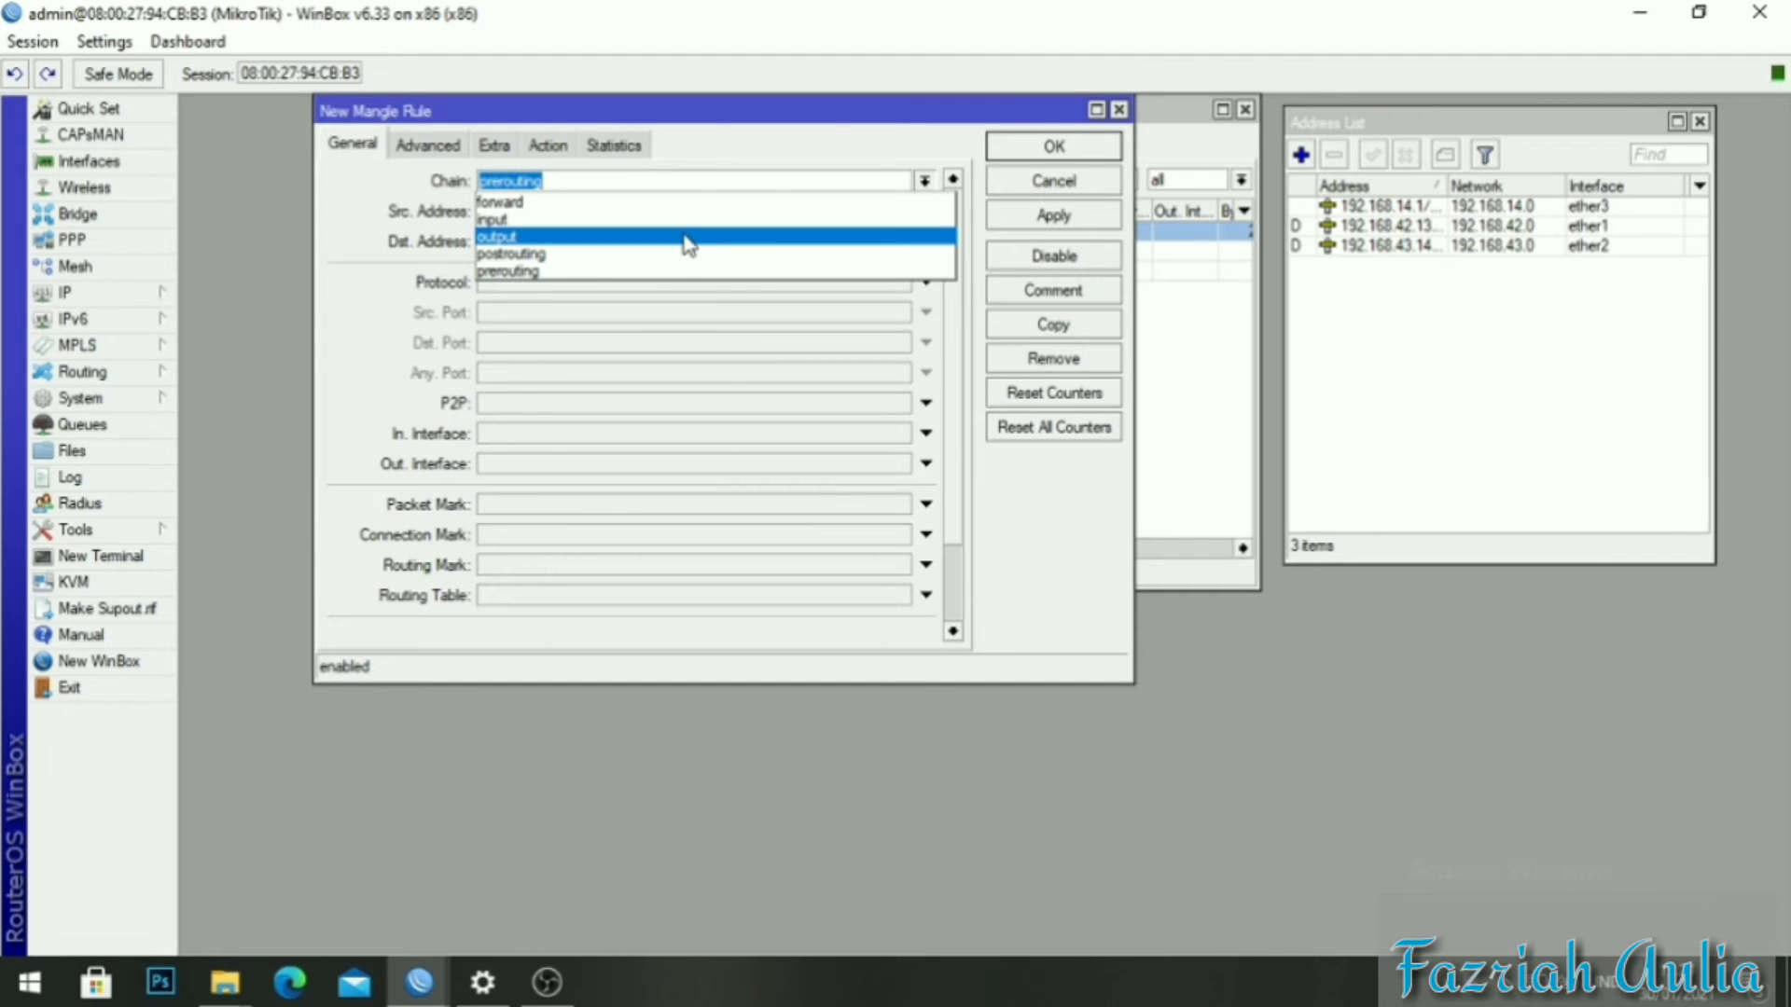
click(687, 238)
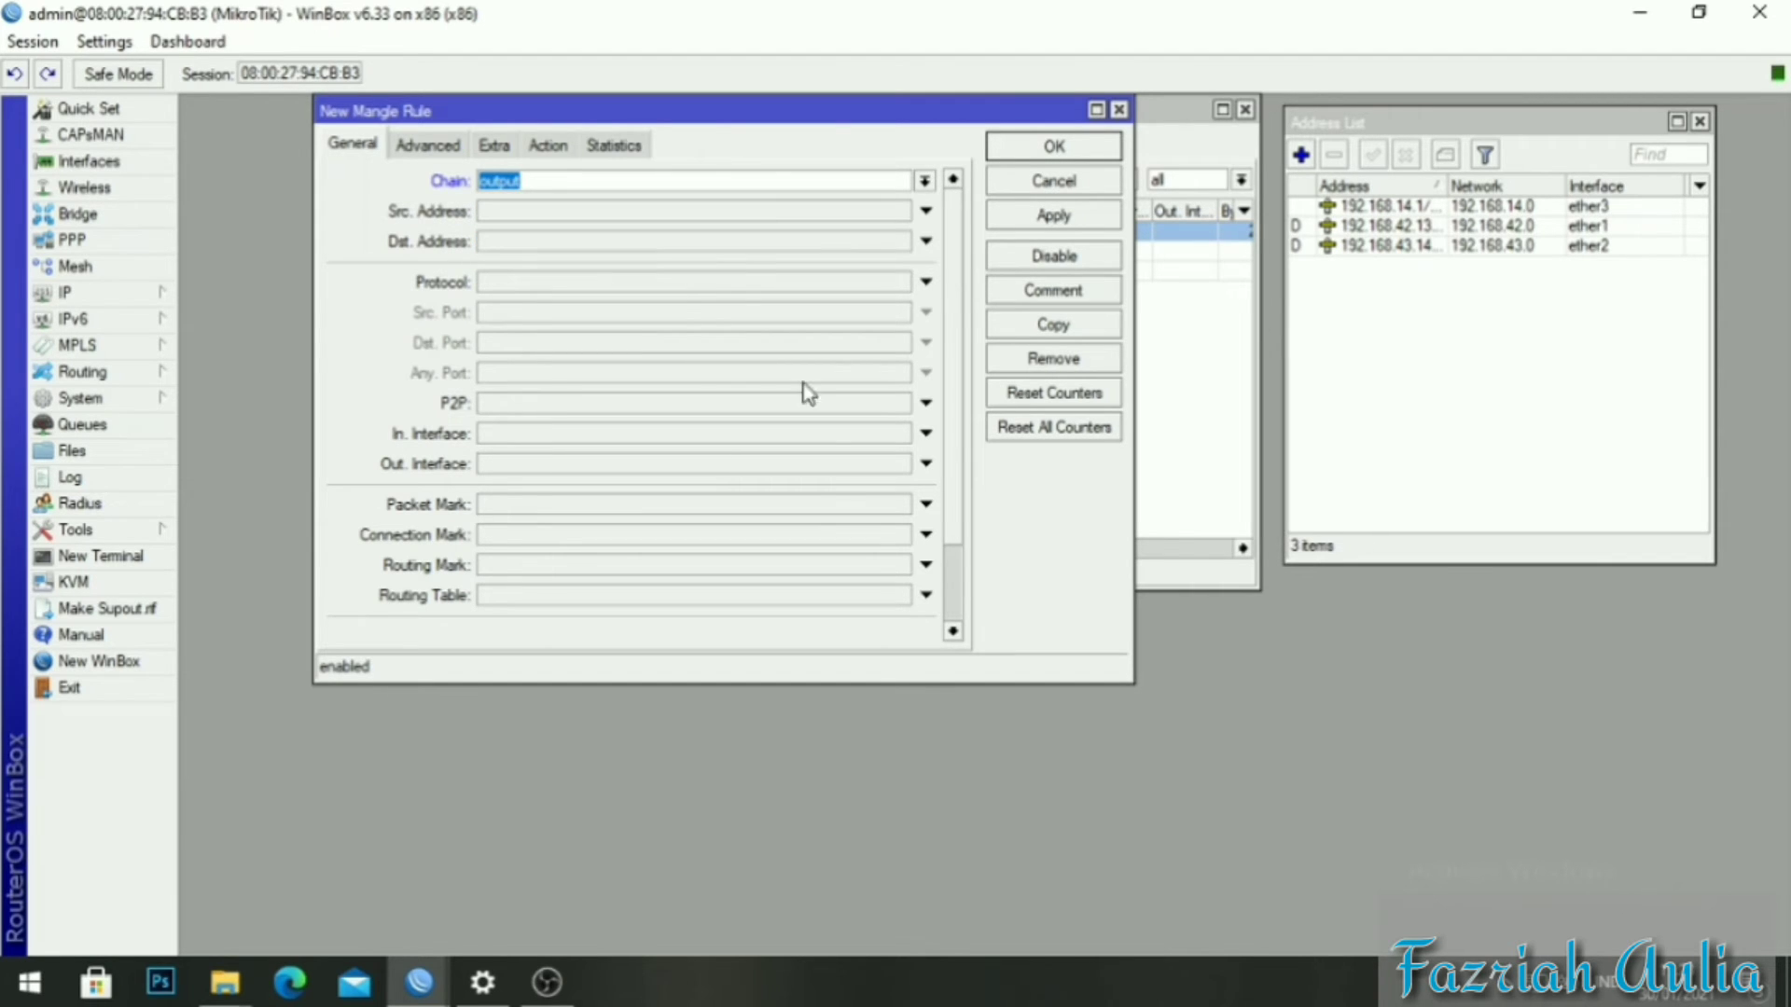
click(928, 533)
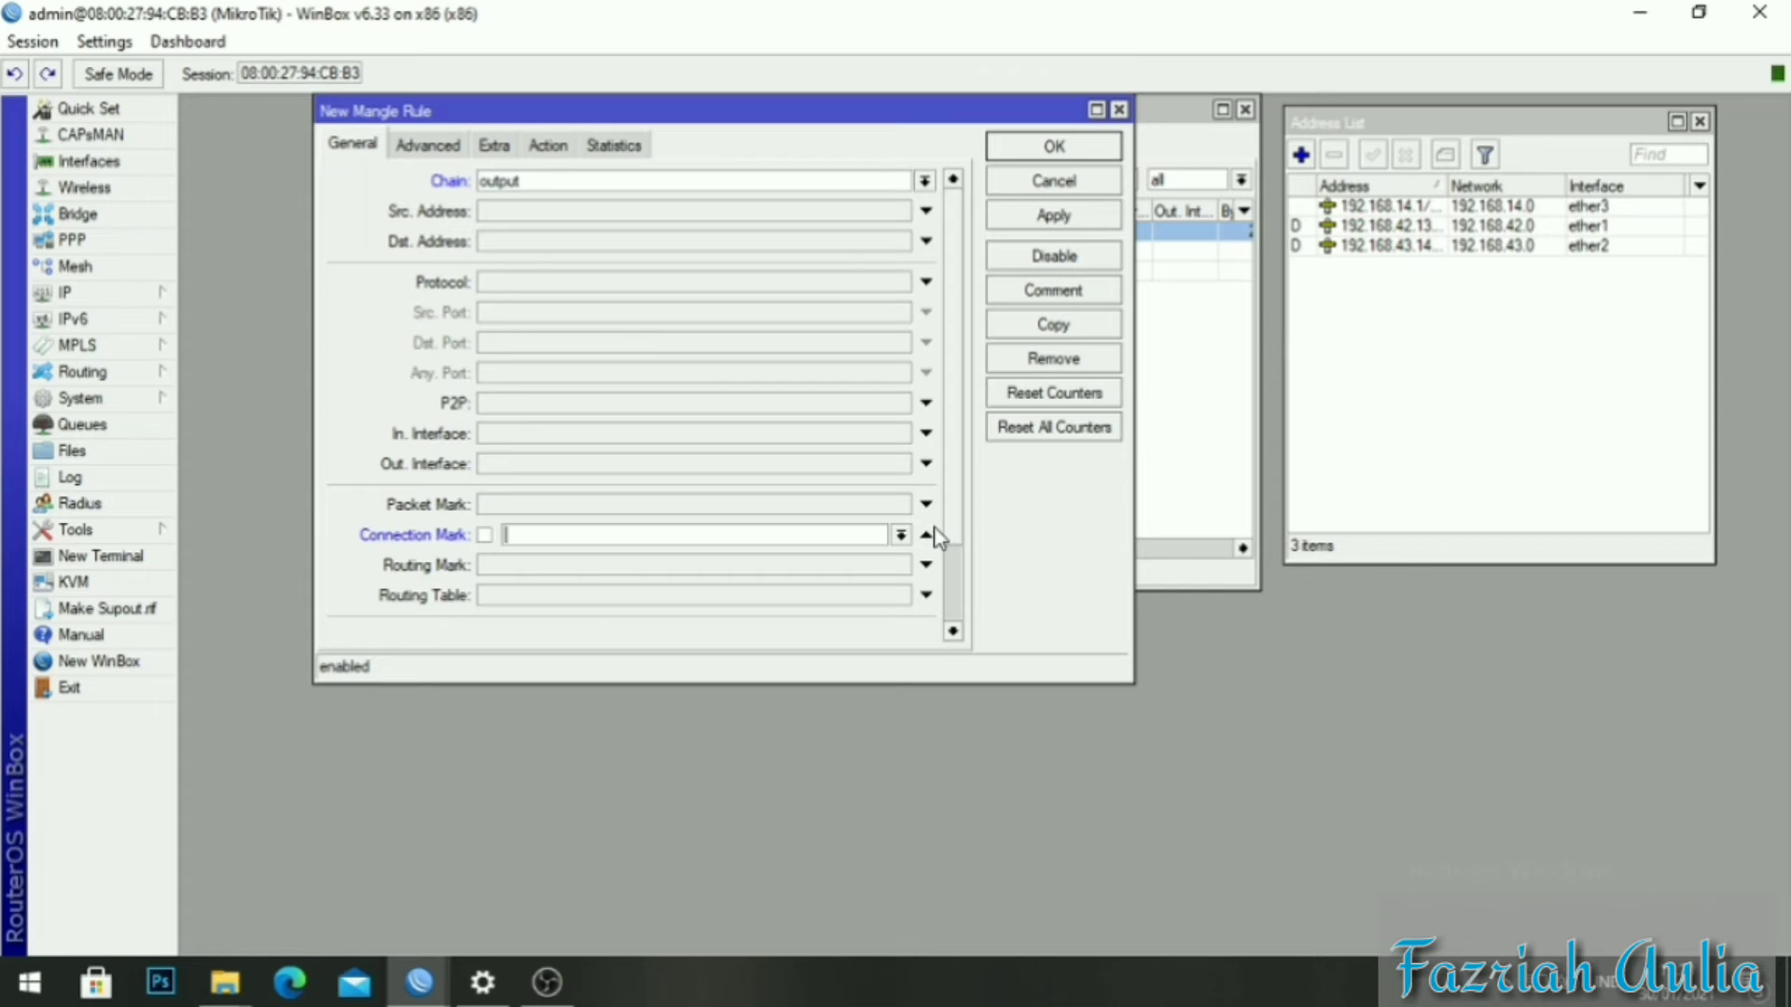
click(901, 536)
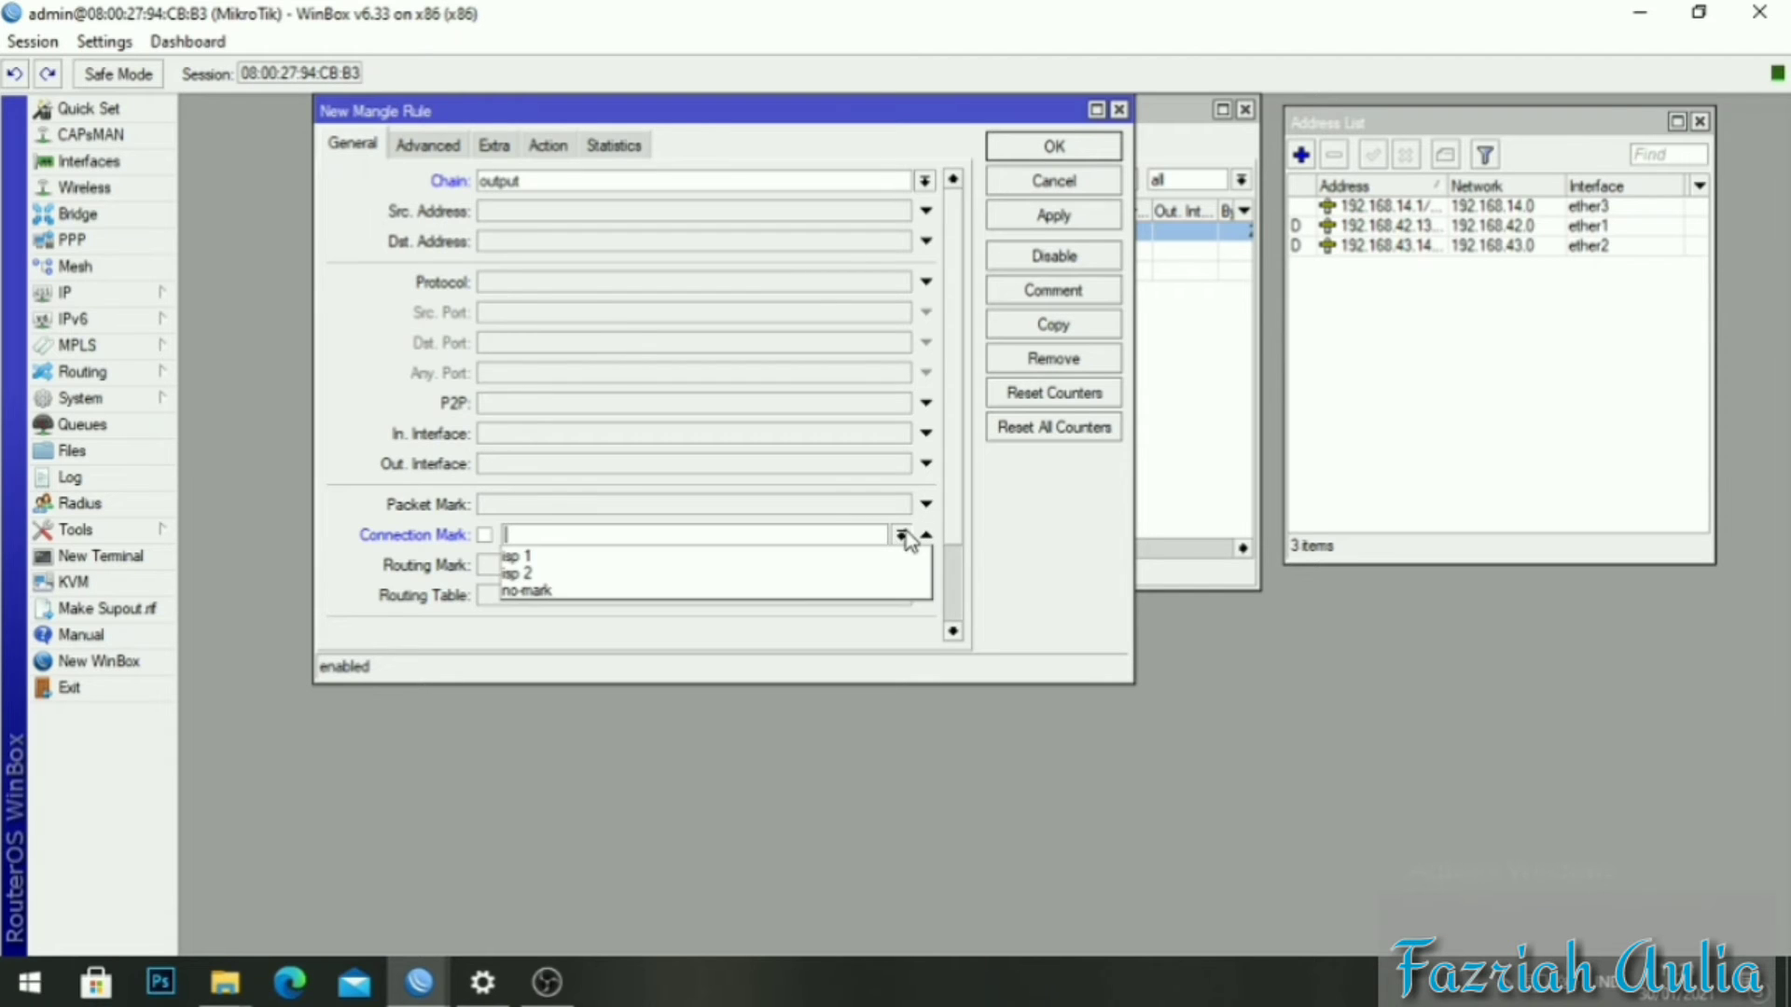
click(798, 575)
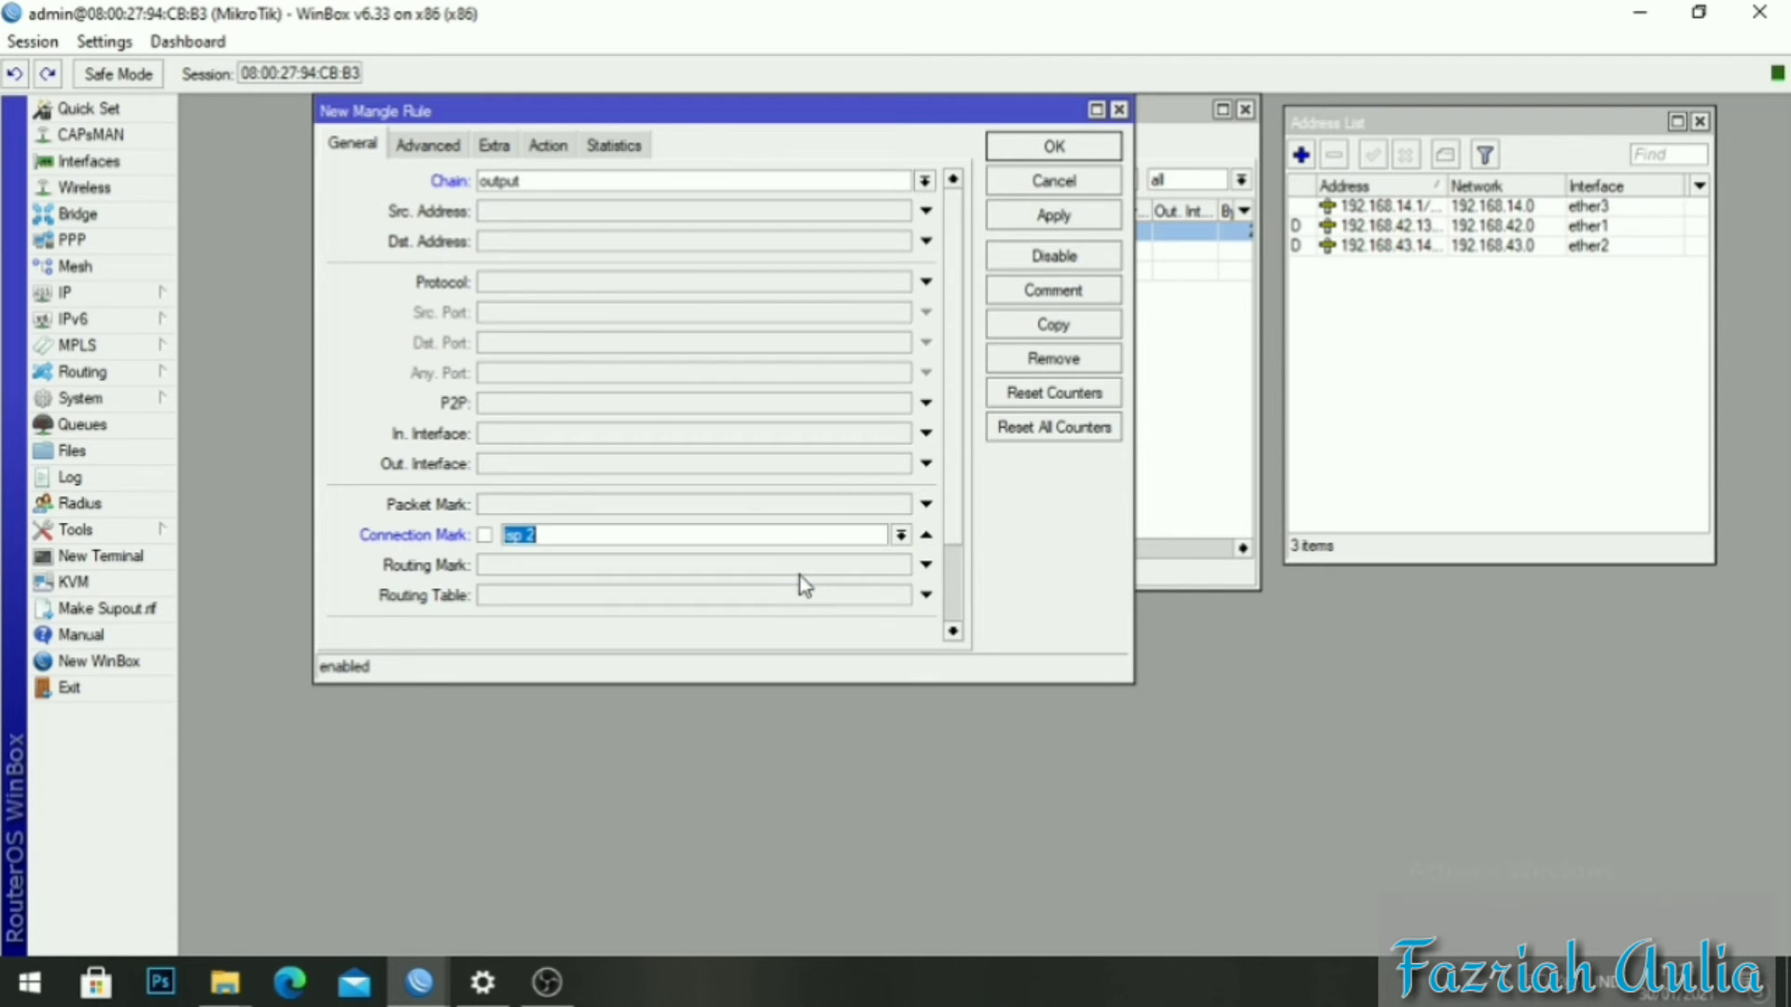
Set the isp 2 output rule's action to mark routing with the new routing mark ke isp 2, keeping passthrough enabled, and save it.
click(552, 147)
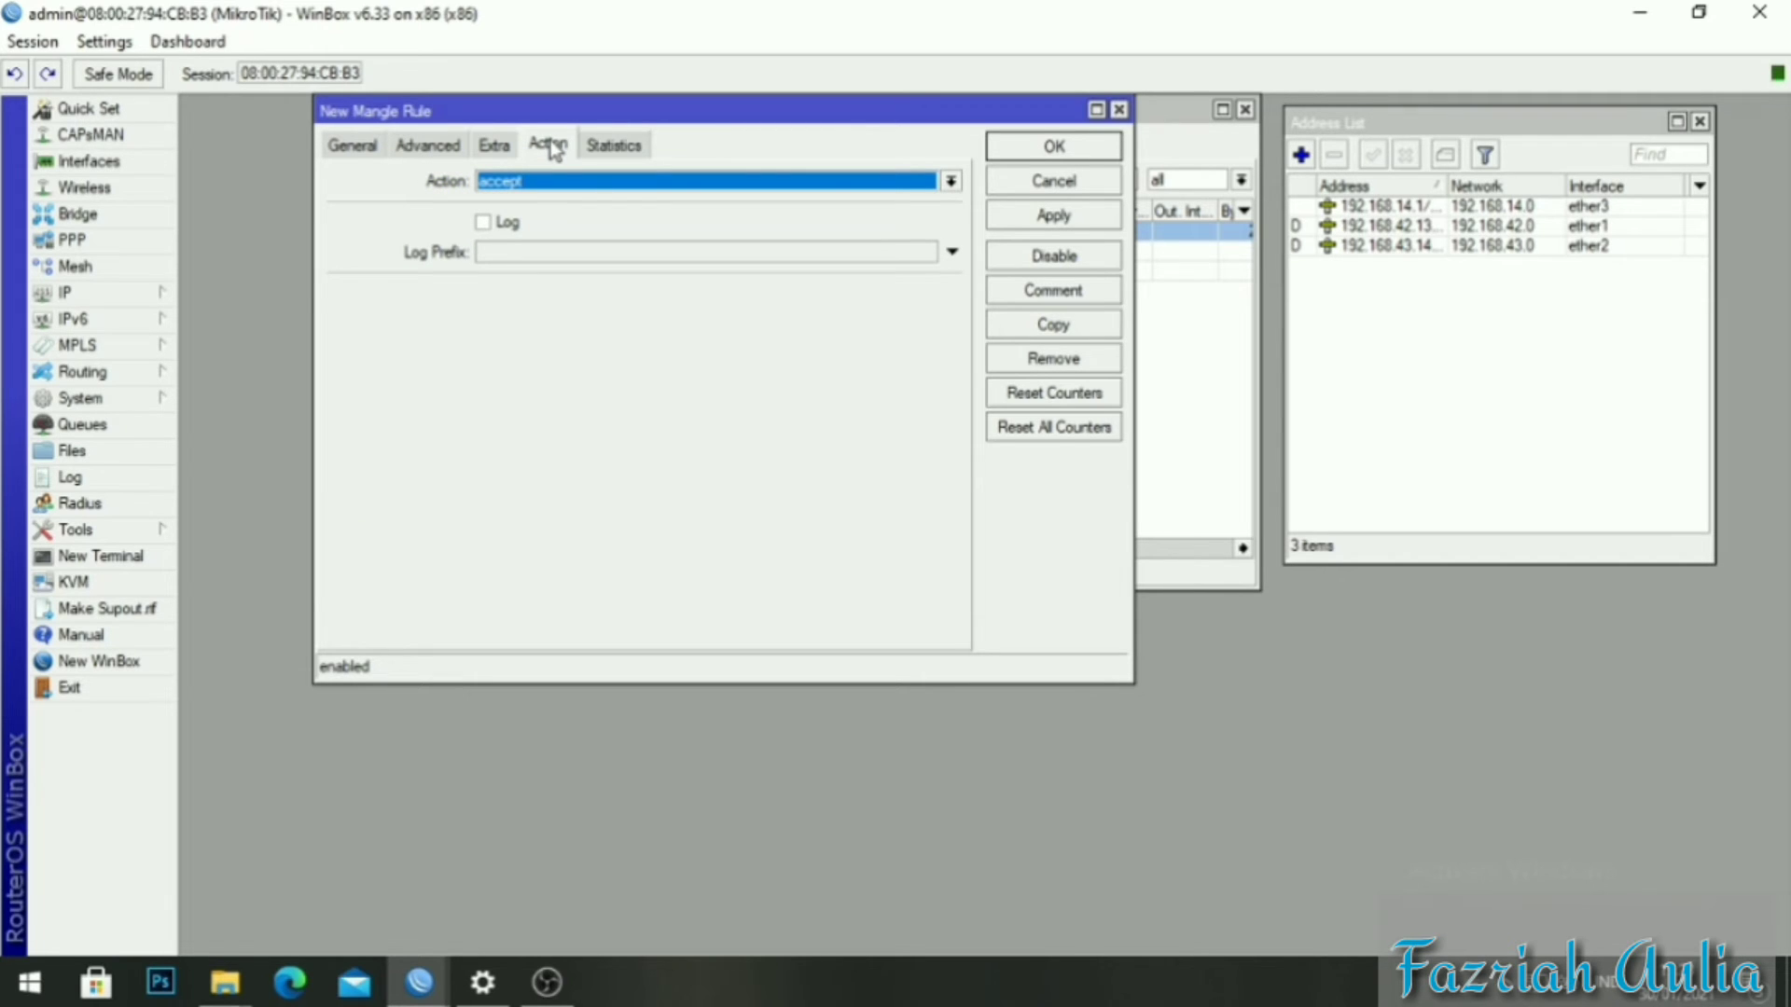
click(952, 181)
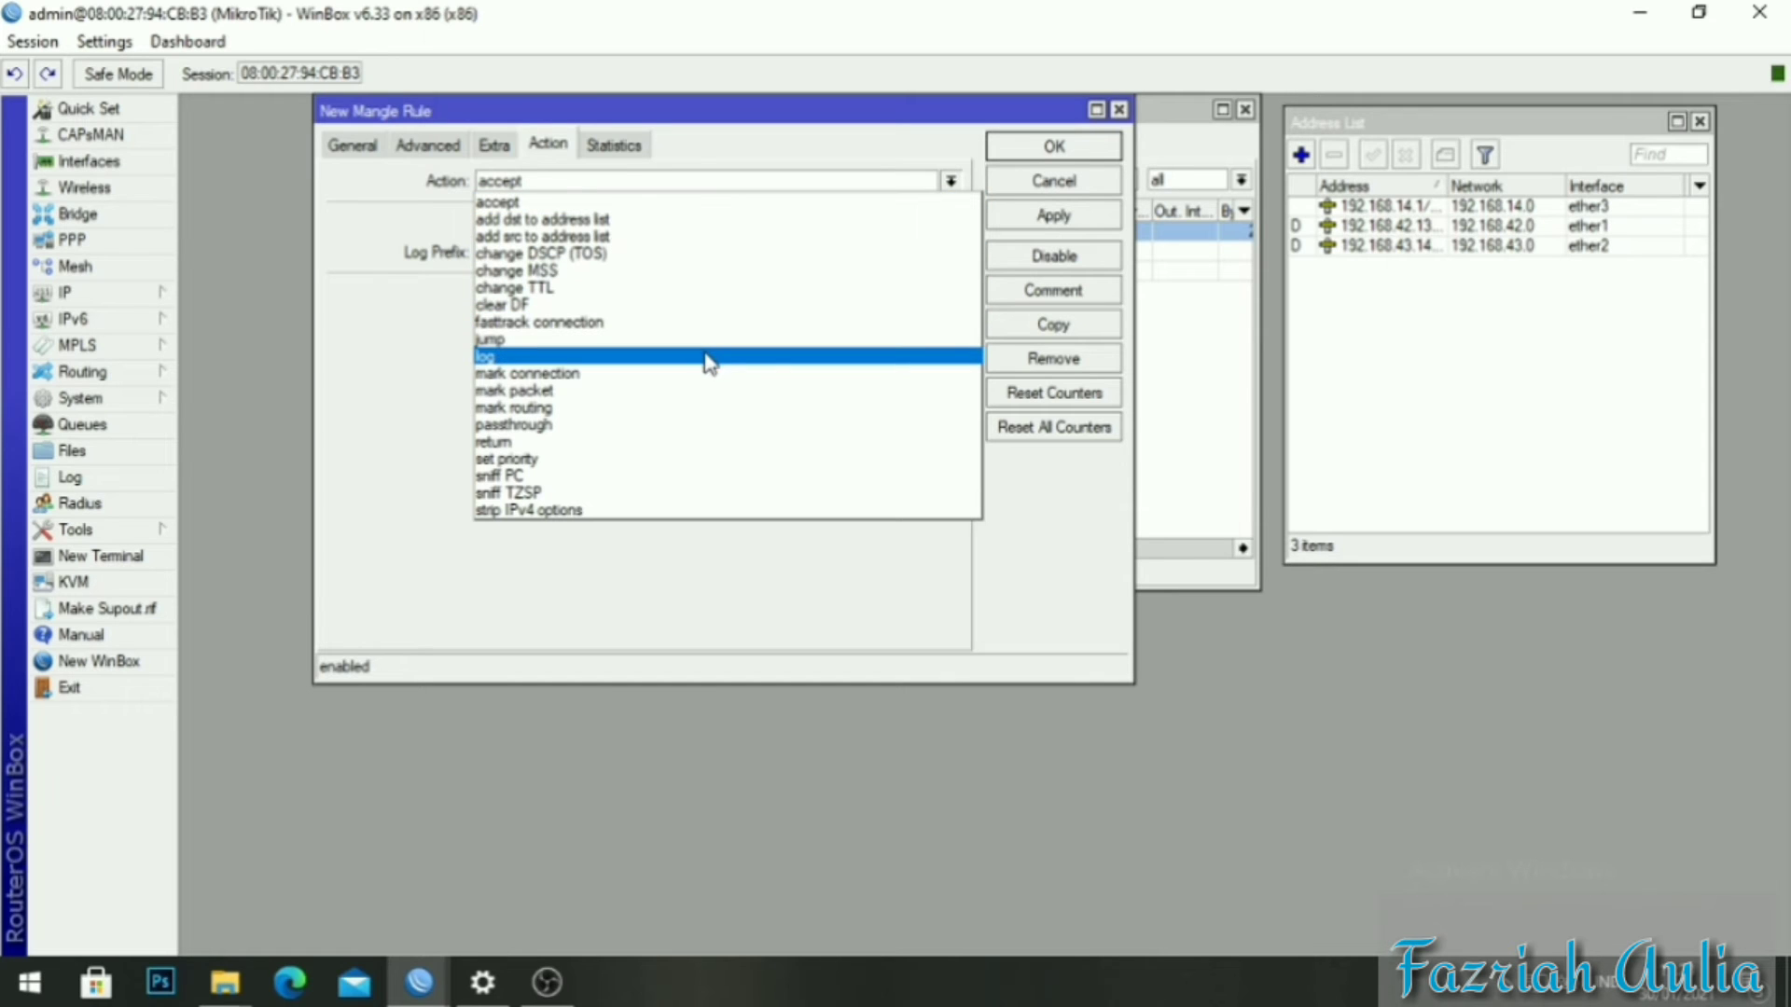
click(713, 408)
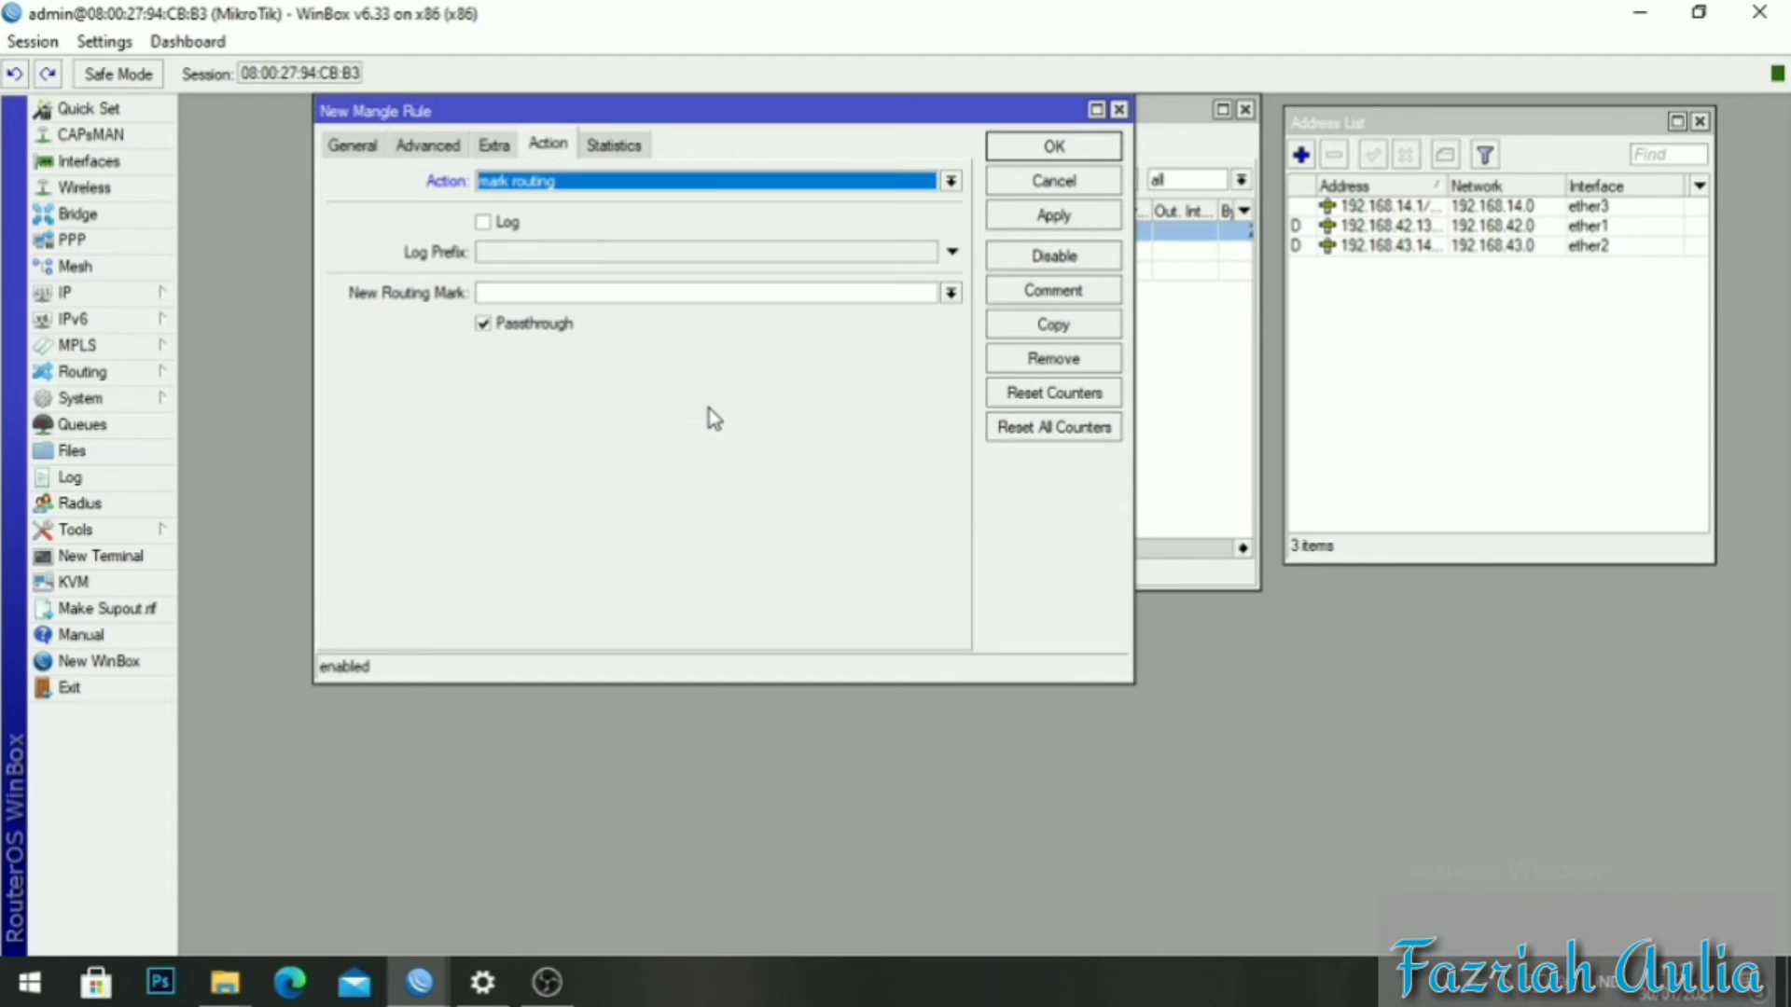
click(689, 290)
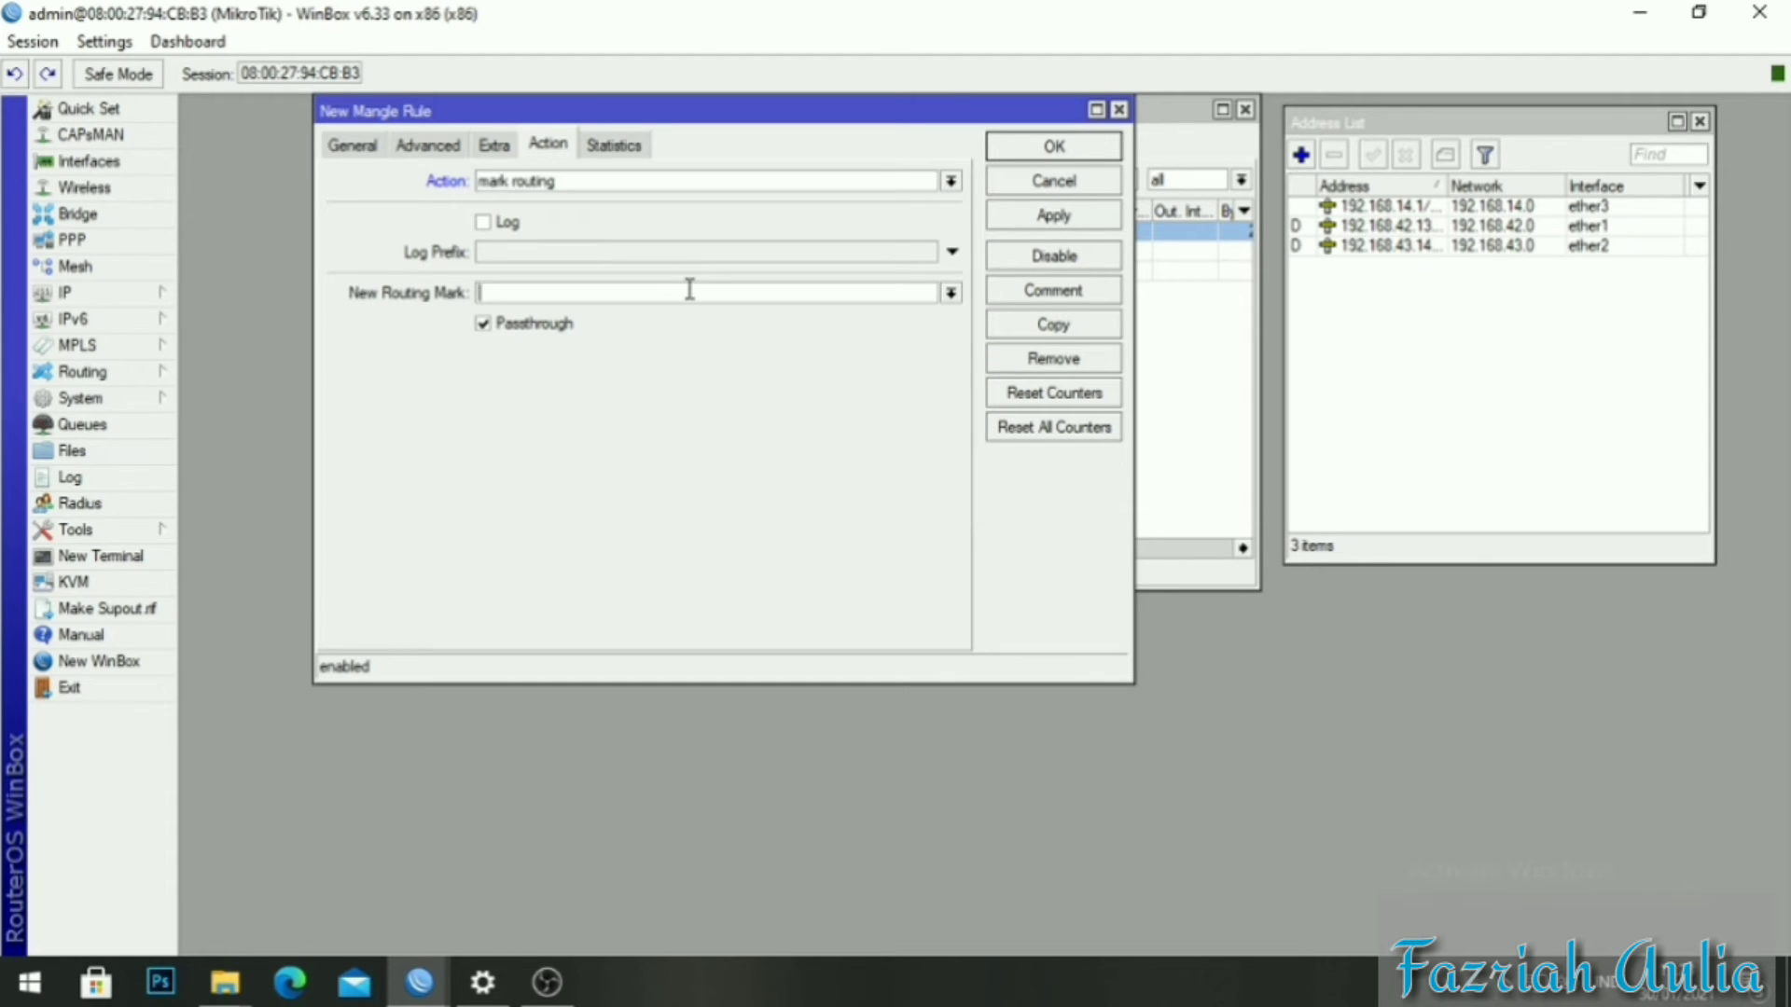
text(ke isp 2)
click(1050, 220)
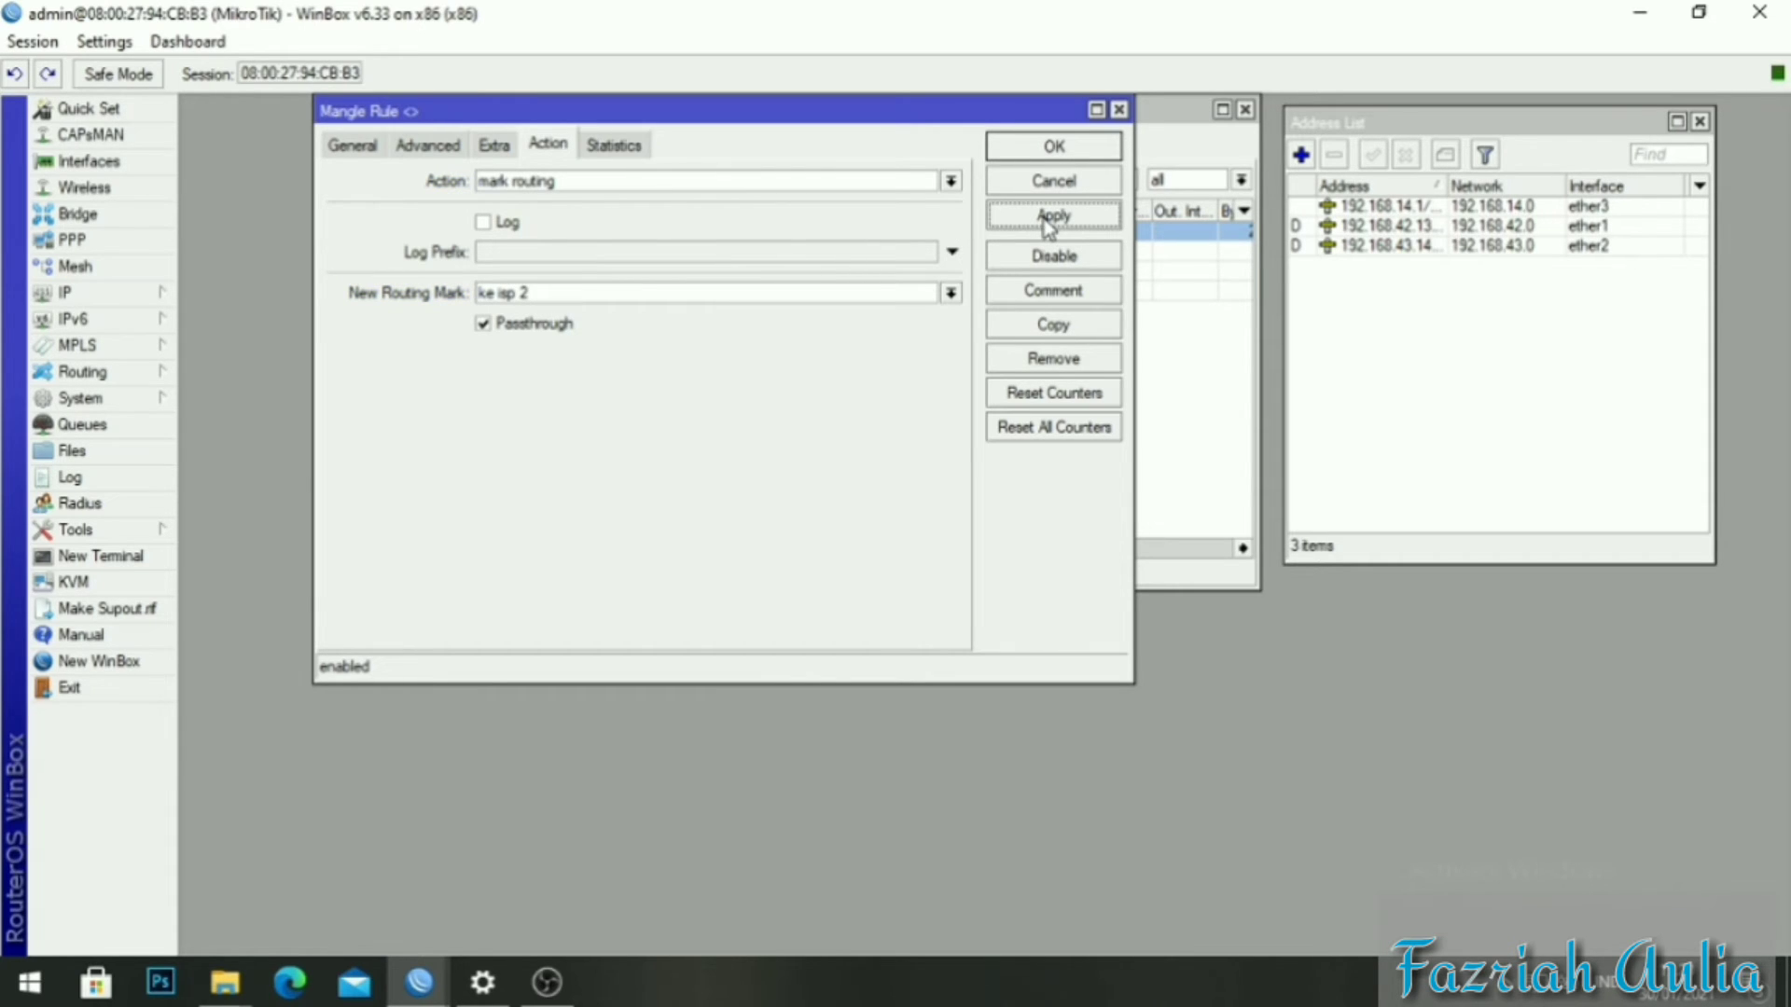
click(1050, 147)
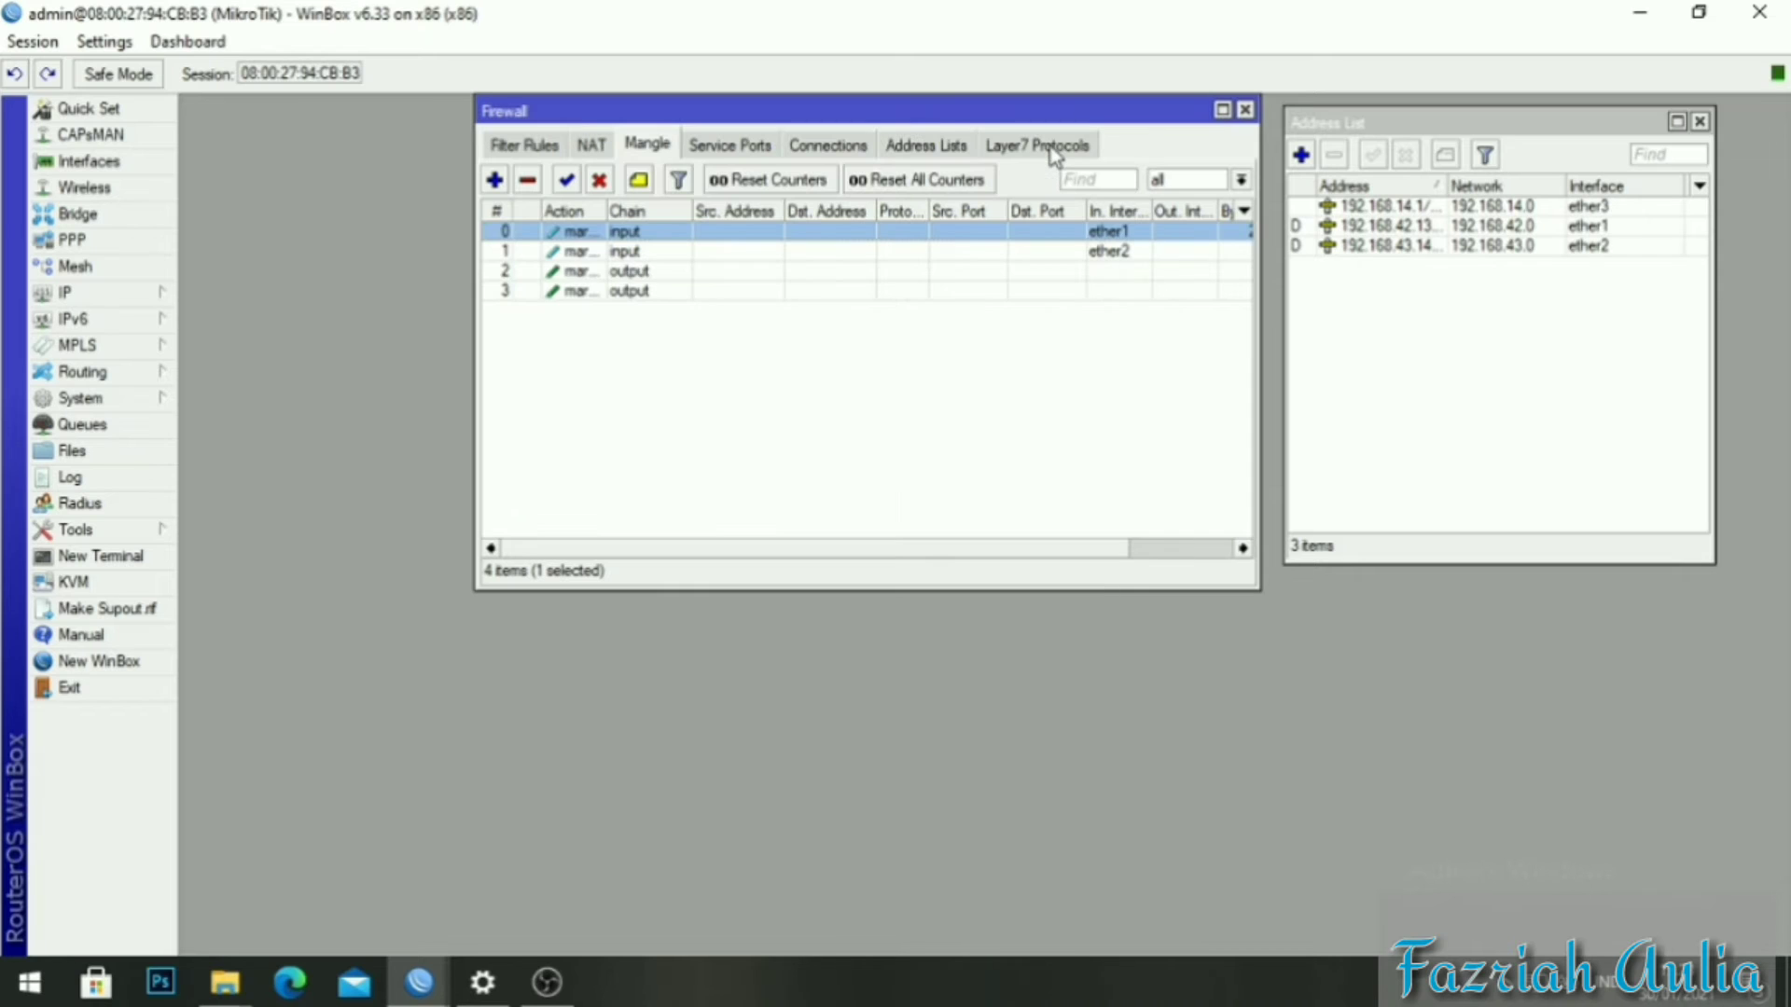
Start a fifth mangle rule, keeping the prerouting chain and setting the destination address to 192.168.42.1.
click(495, 183)
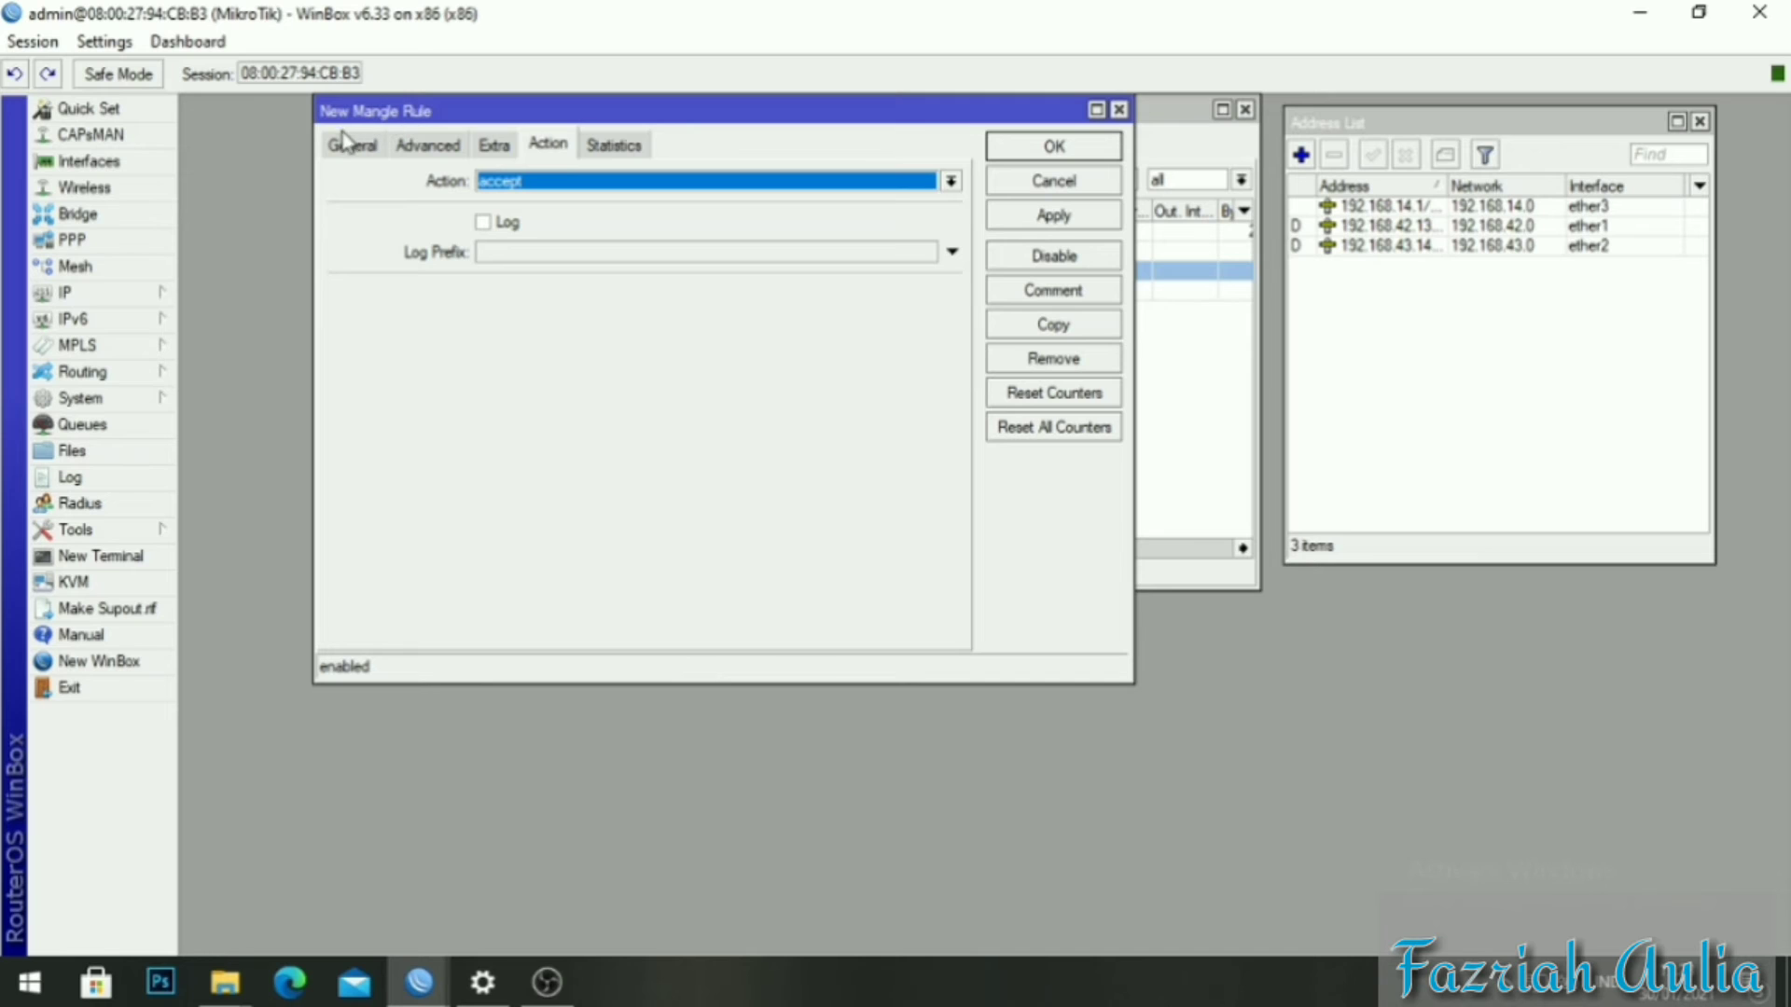
click(355, 145)
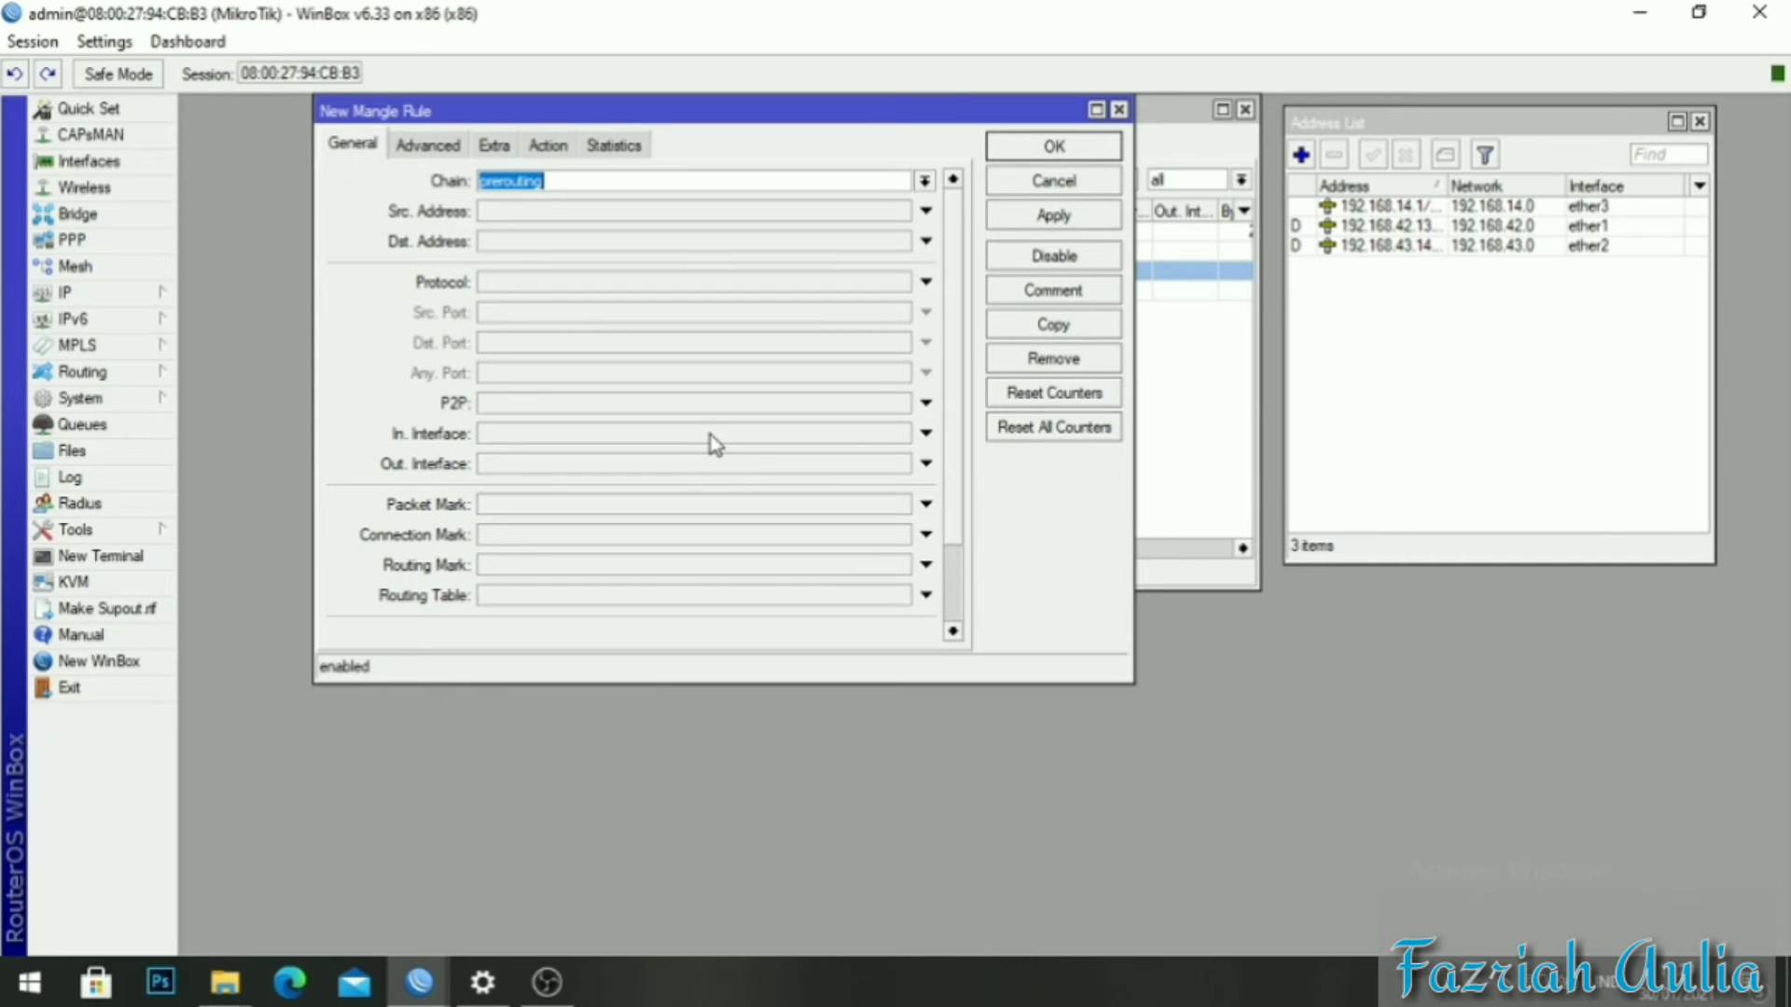
click(925, 242)
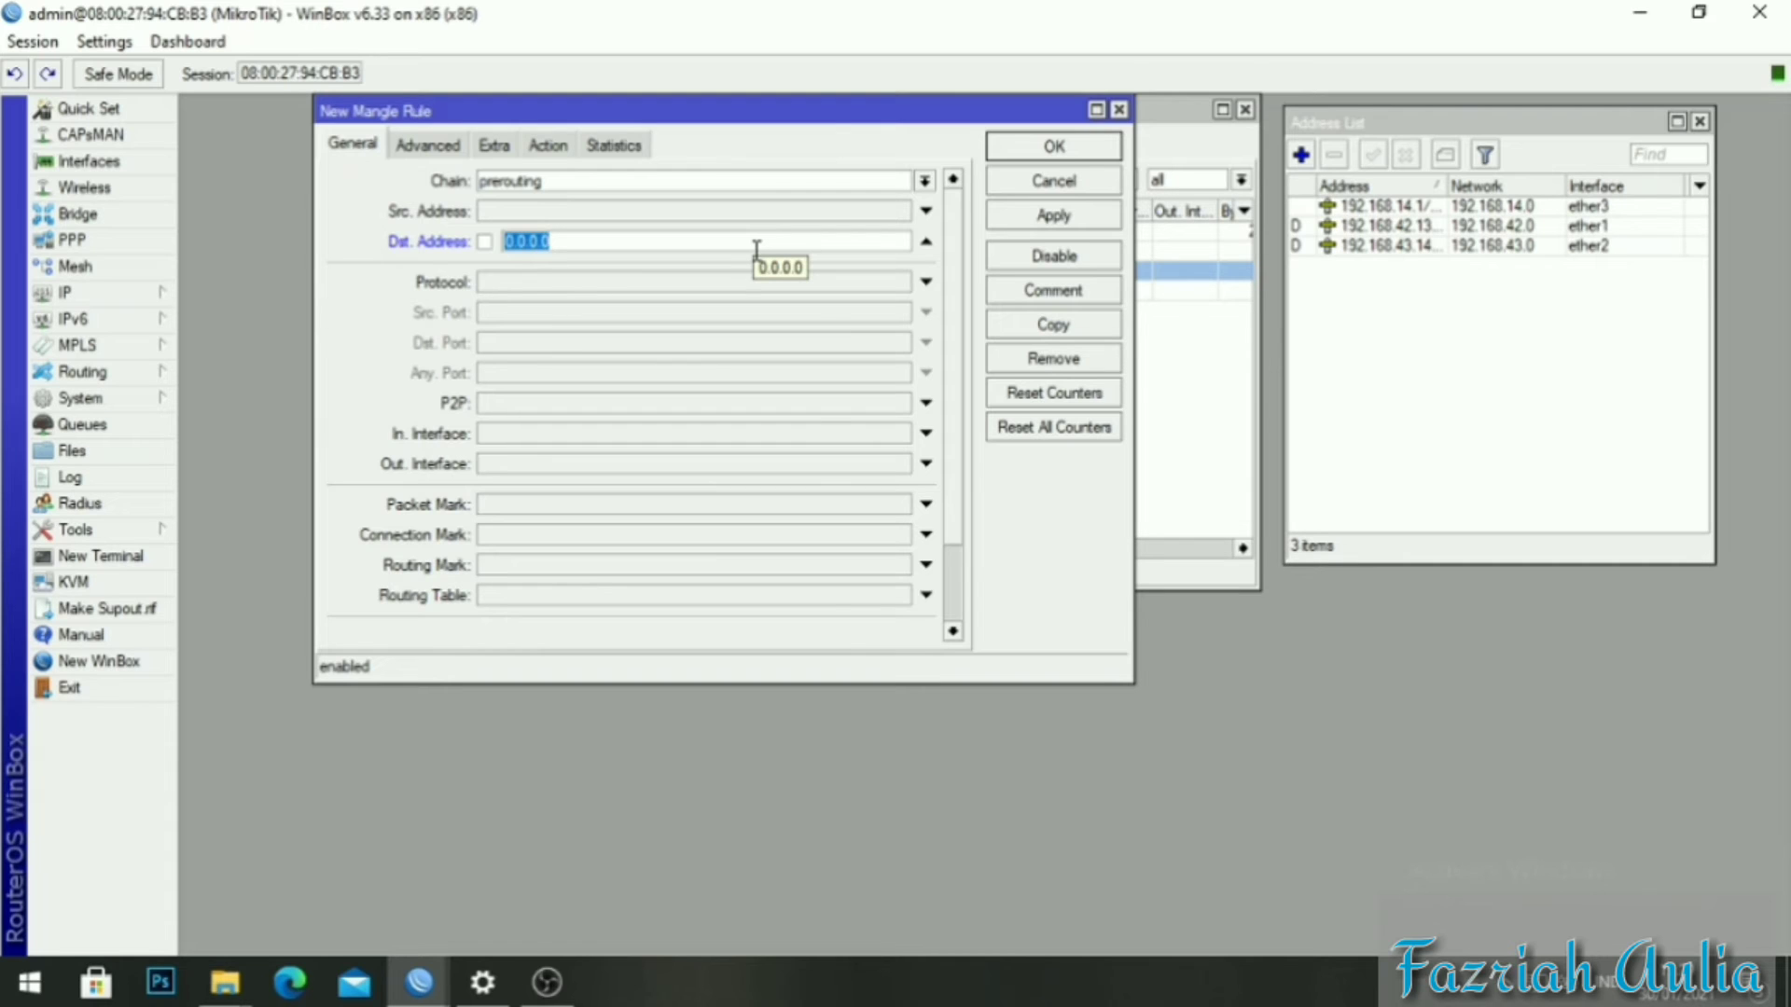
key(BackSpace)
text(192.168.)
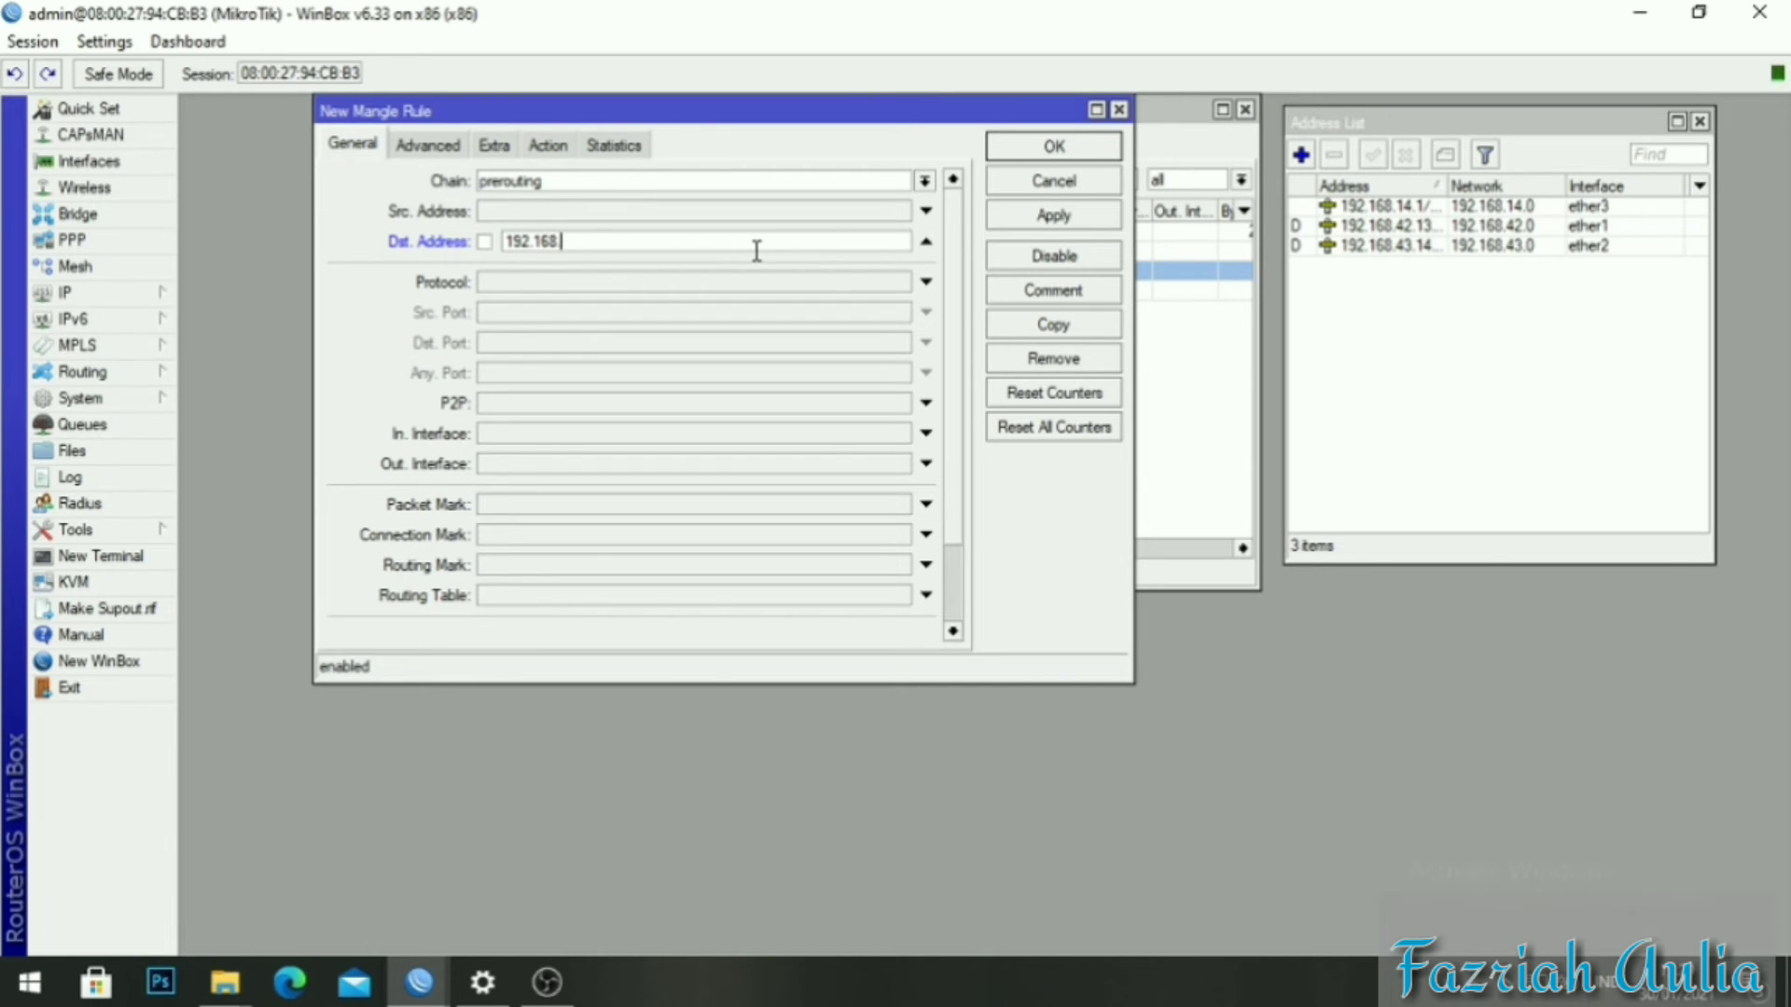
text(42.1)
Check the prerouting rule's action, keeping accept, and set its in-interface to ether3.
click(548, 146)
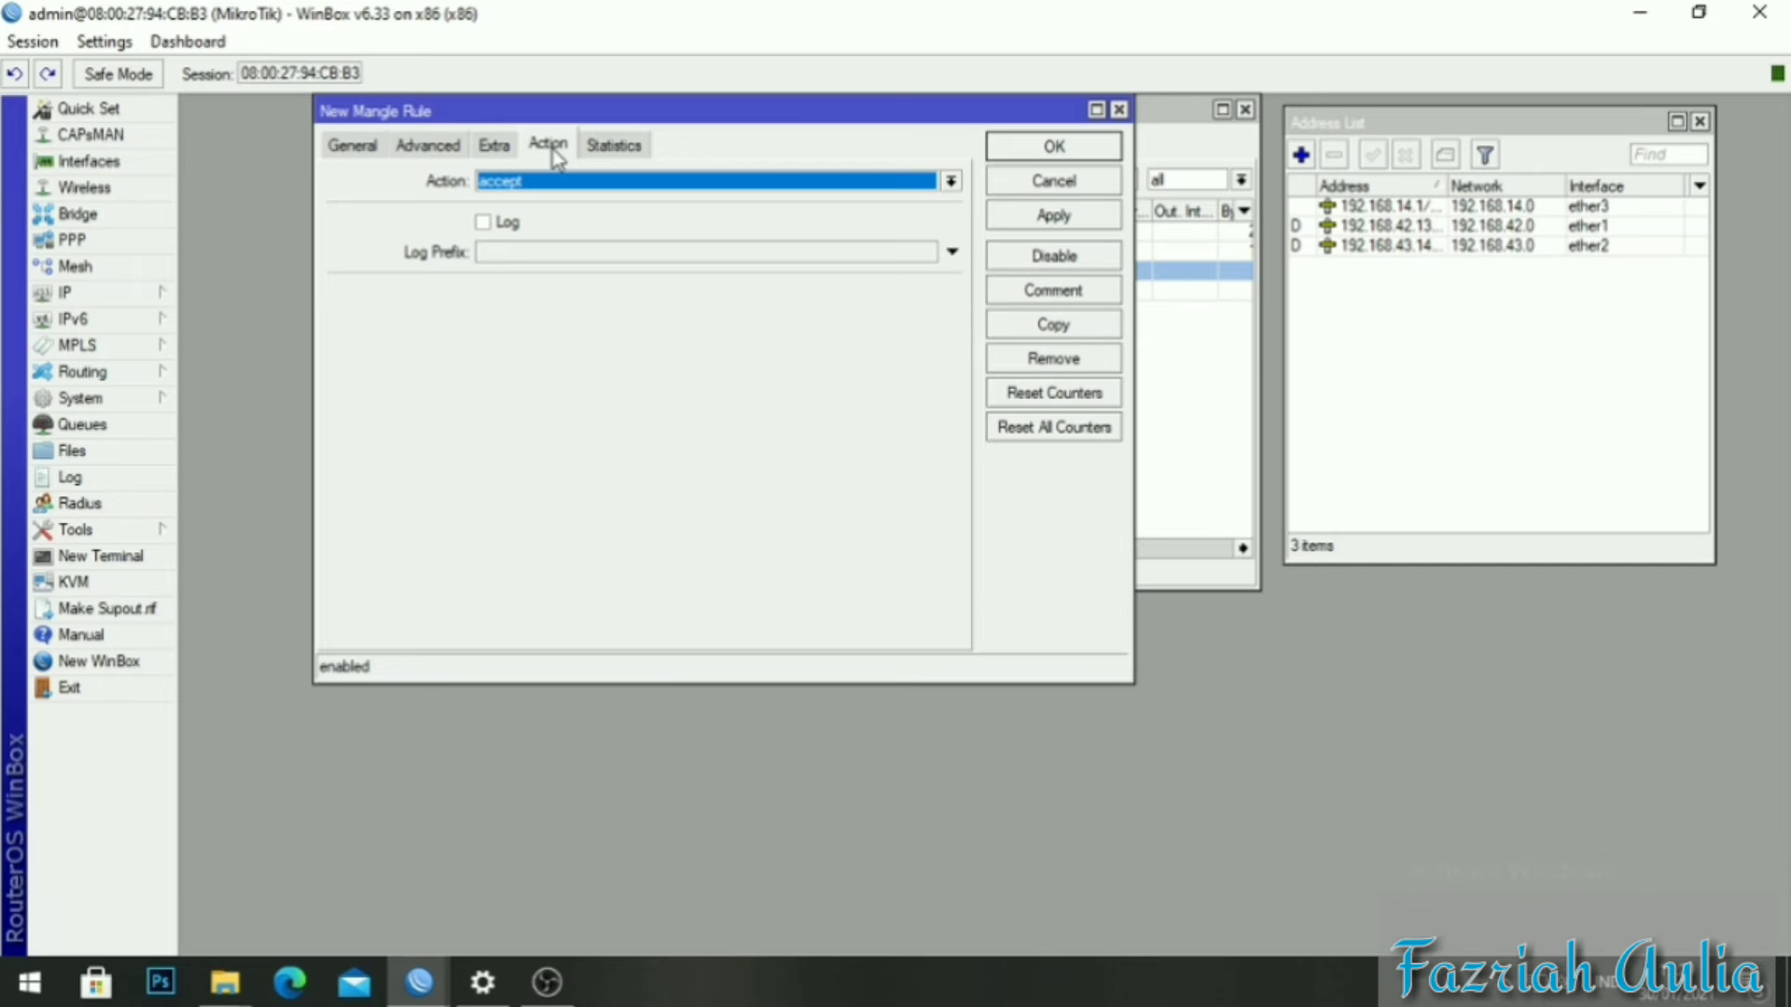
click(360, 152)
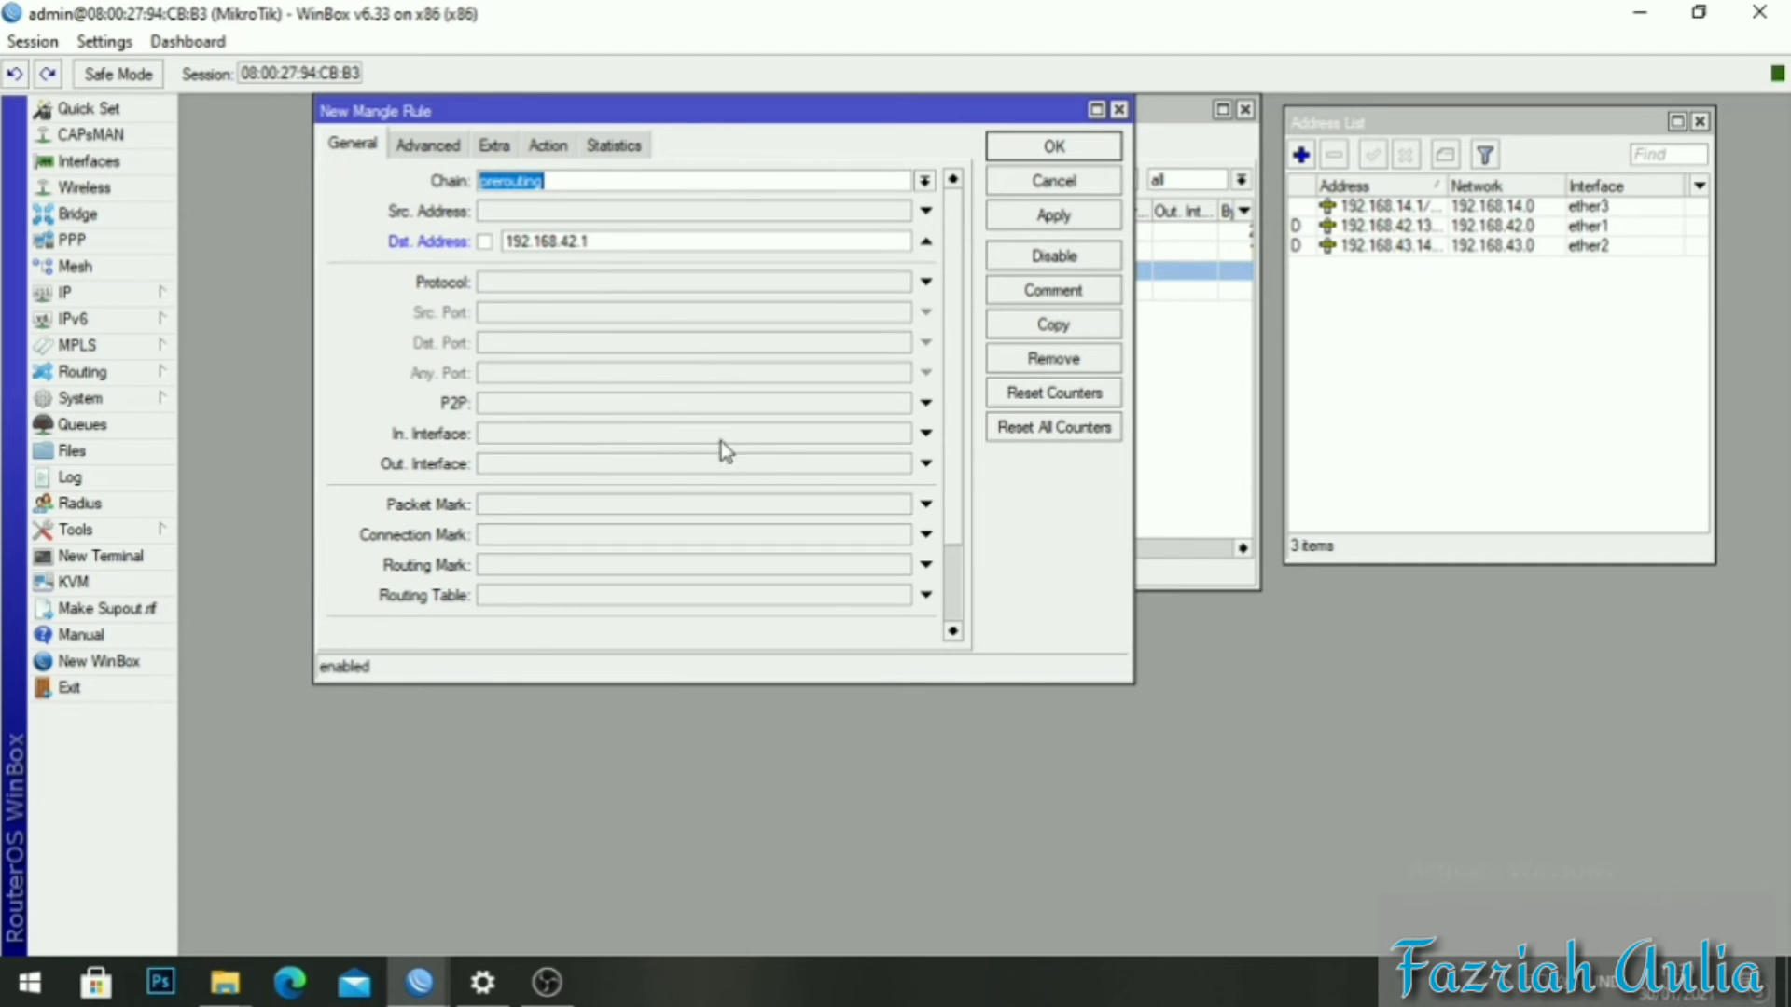
click(872, 435)
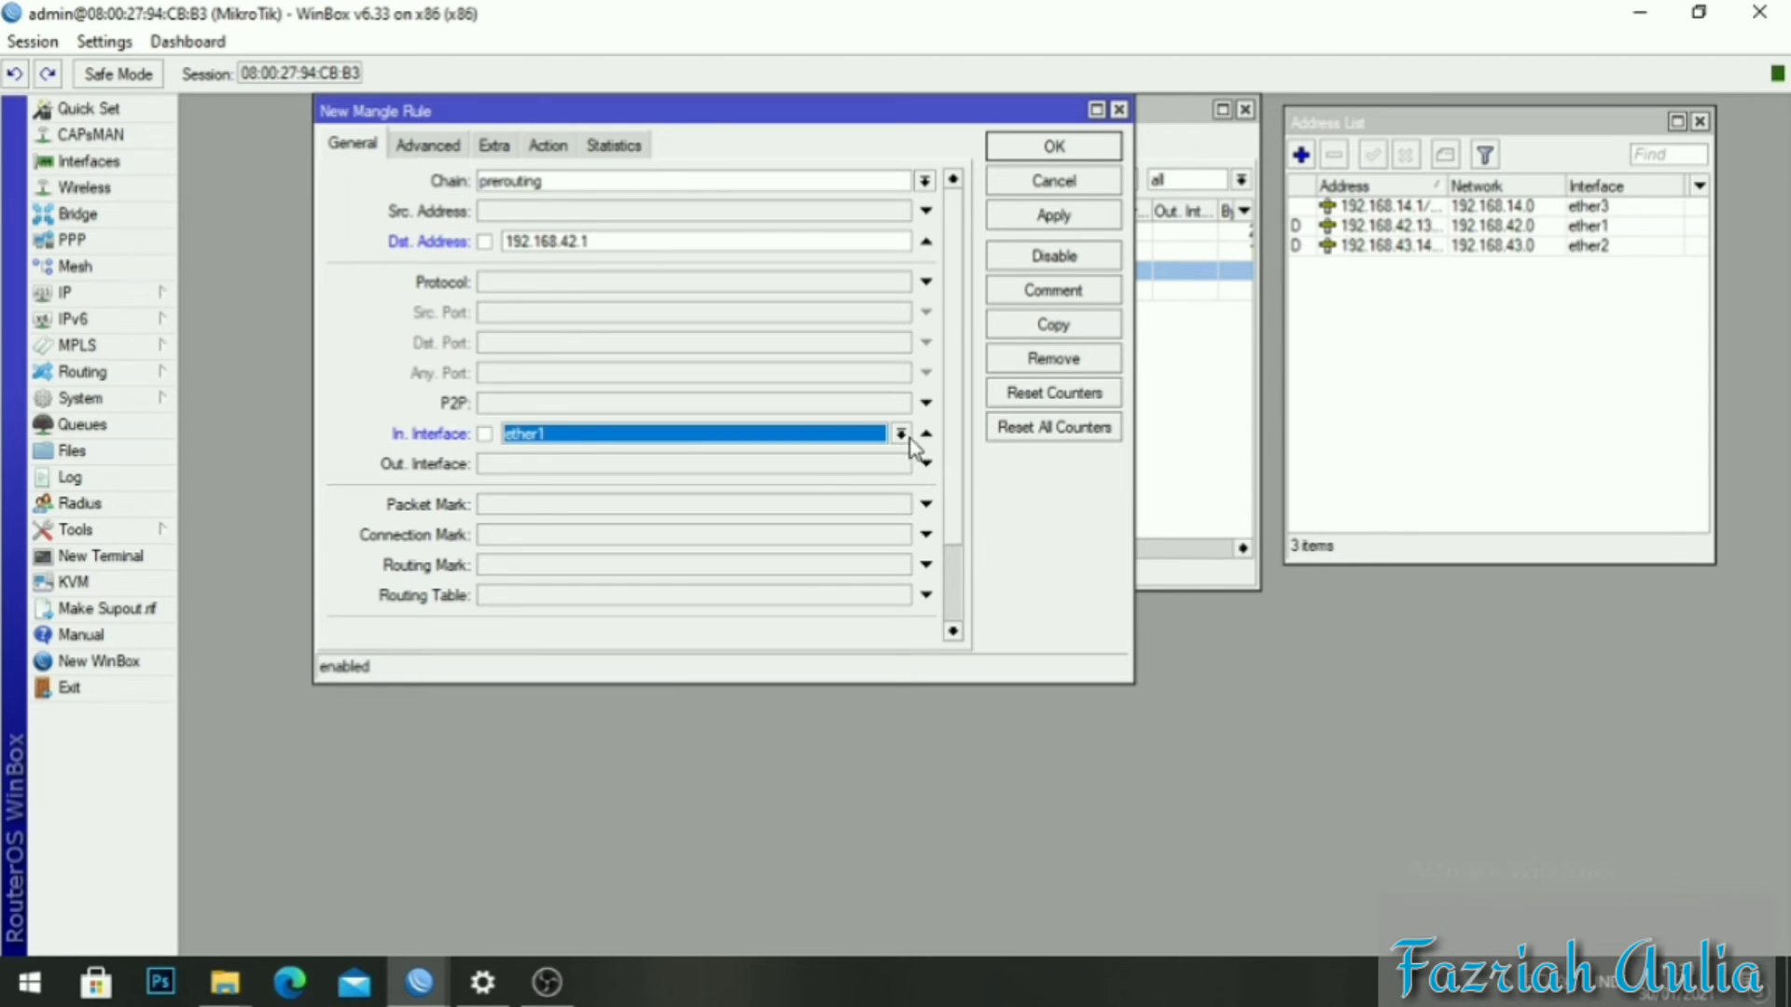
click(901, 434)
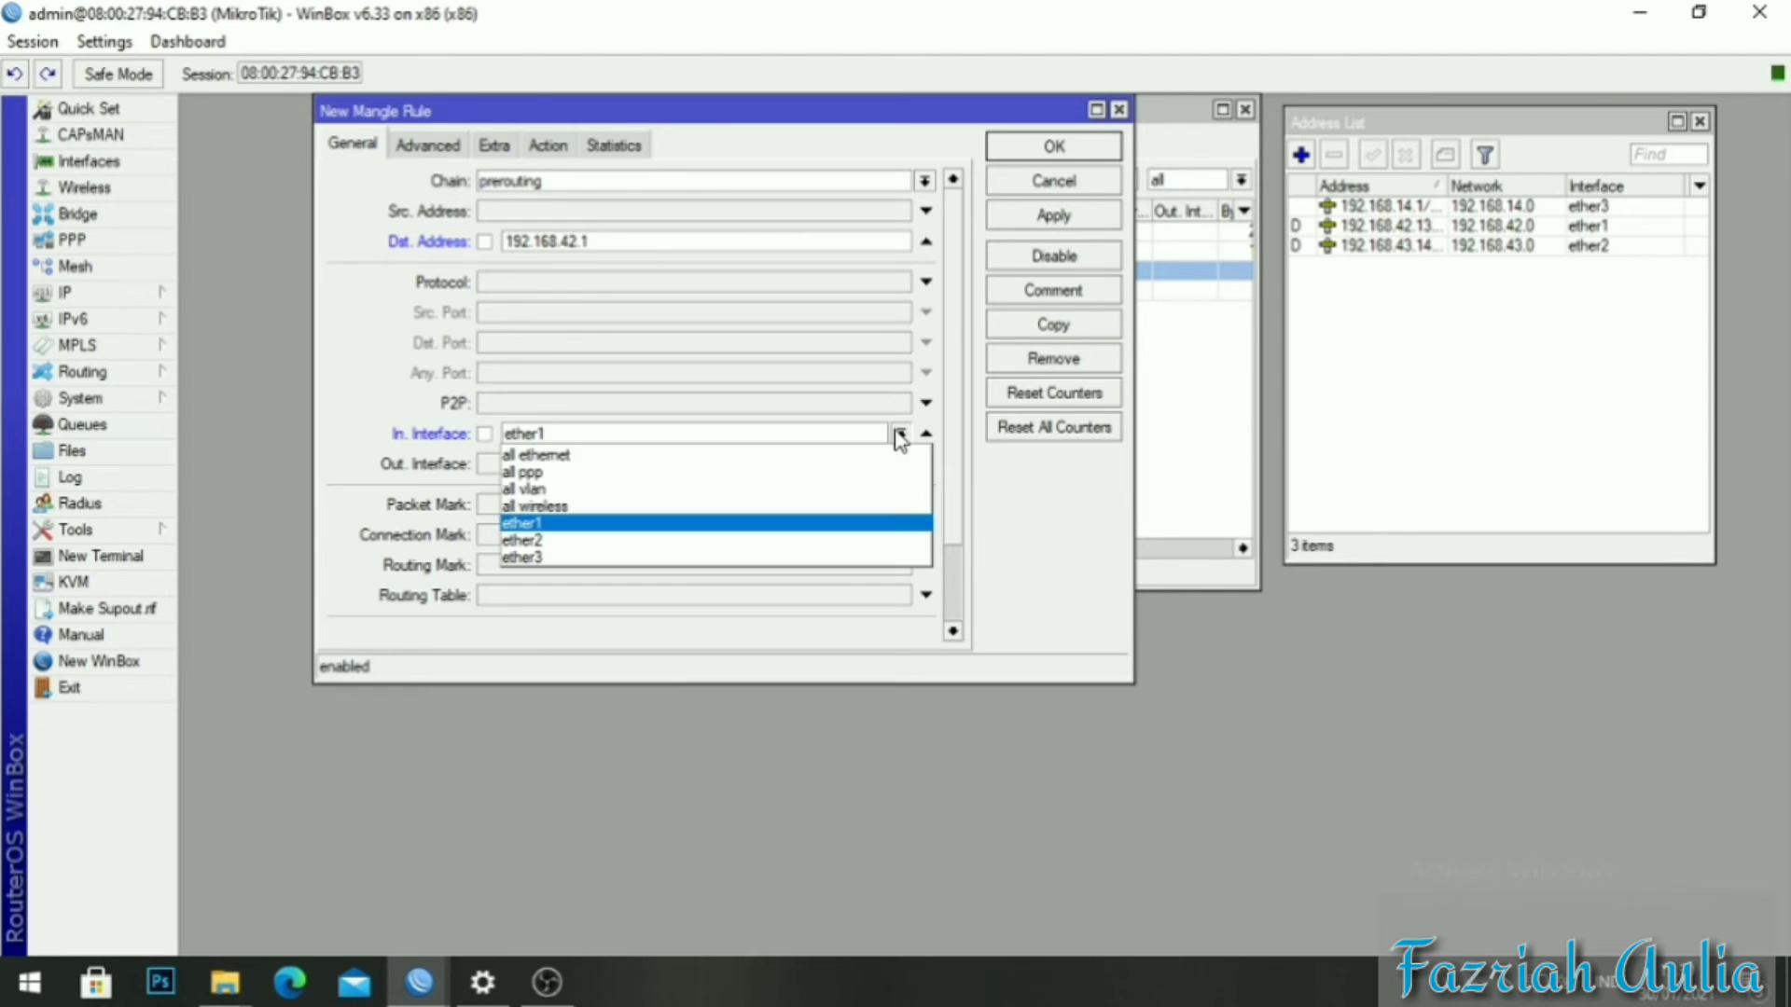
click(821, 557)
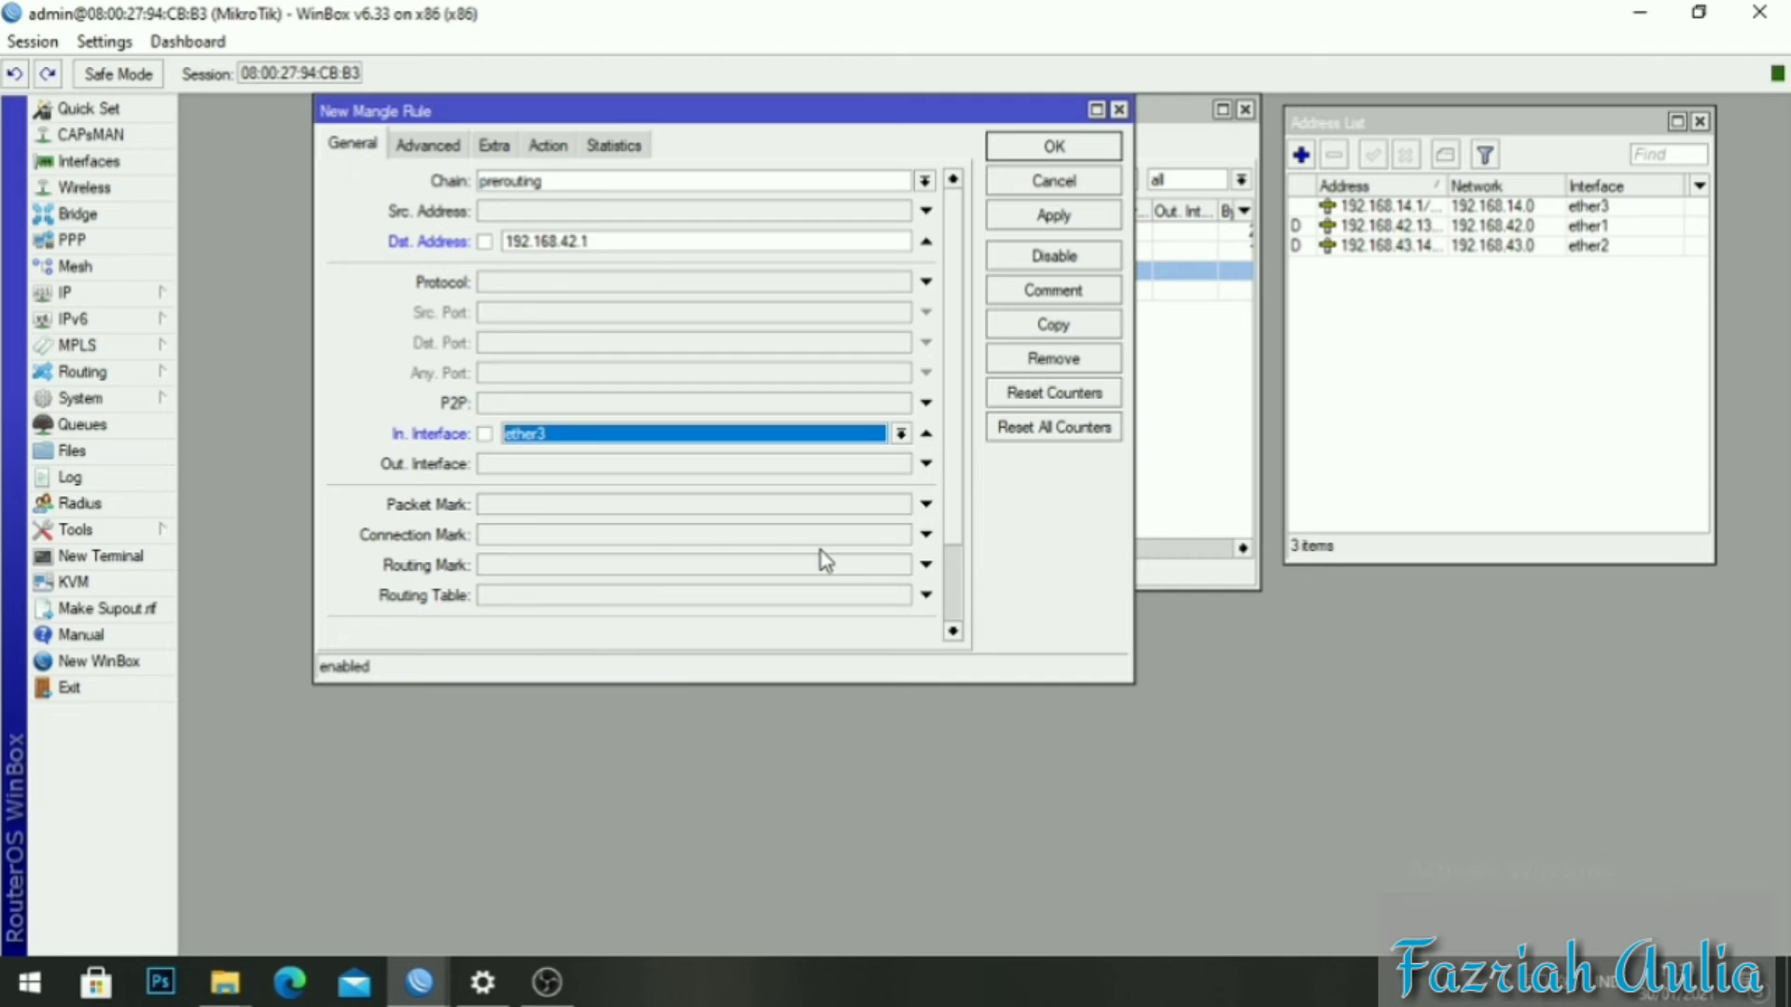
Save the 192.168.42.1 prerouting rule and start another mangle rule in the prerouting chain with destination address 192.168.43.1.
click(1048, 217)
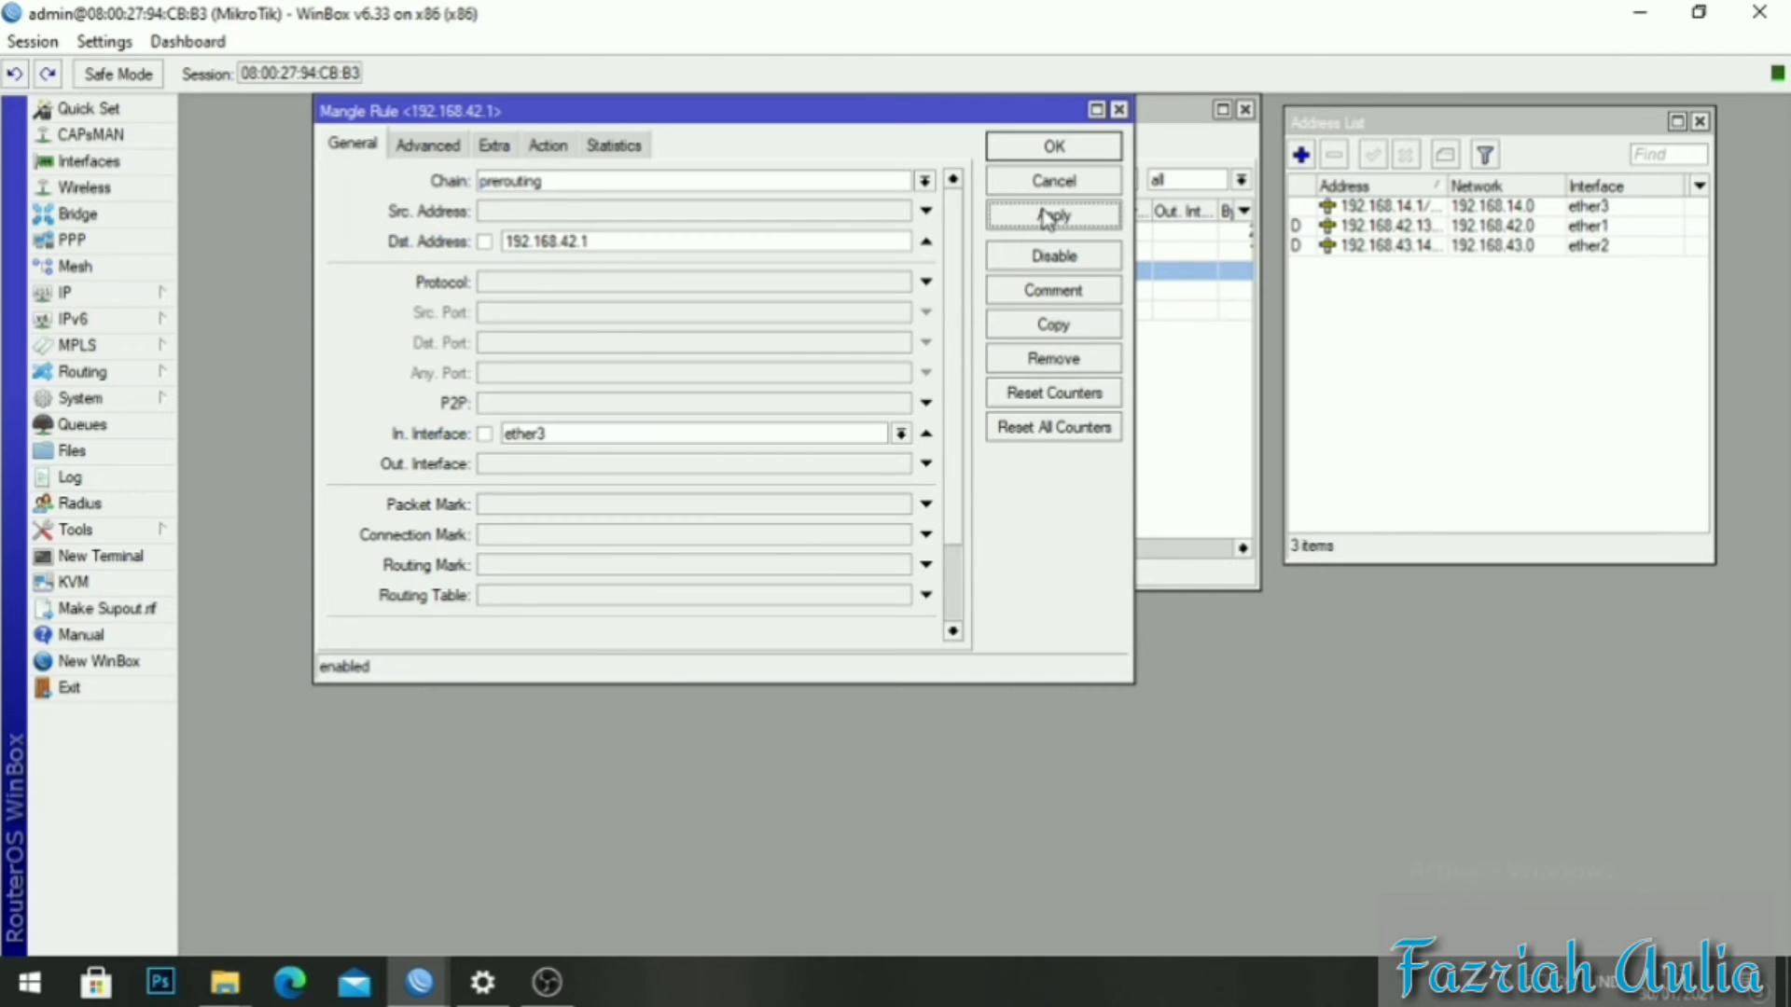
click(1051, 147)
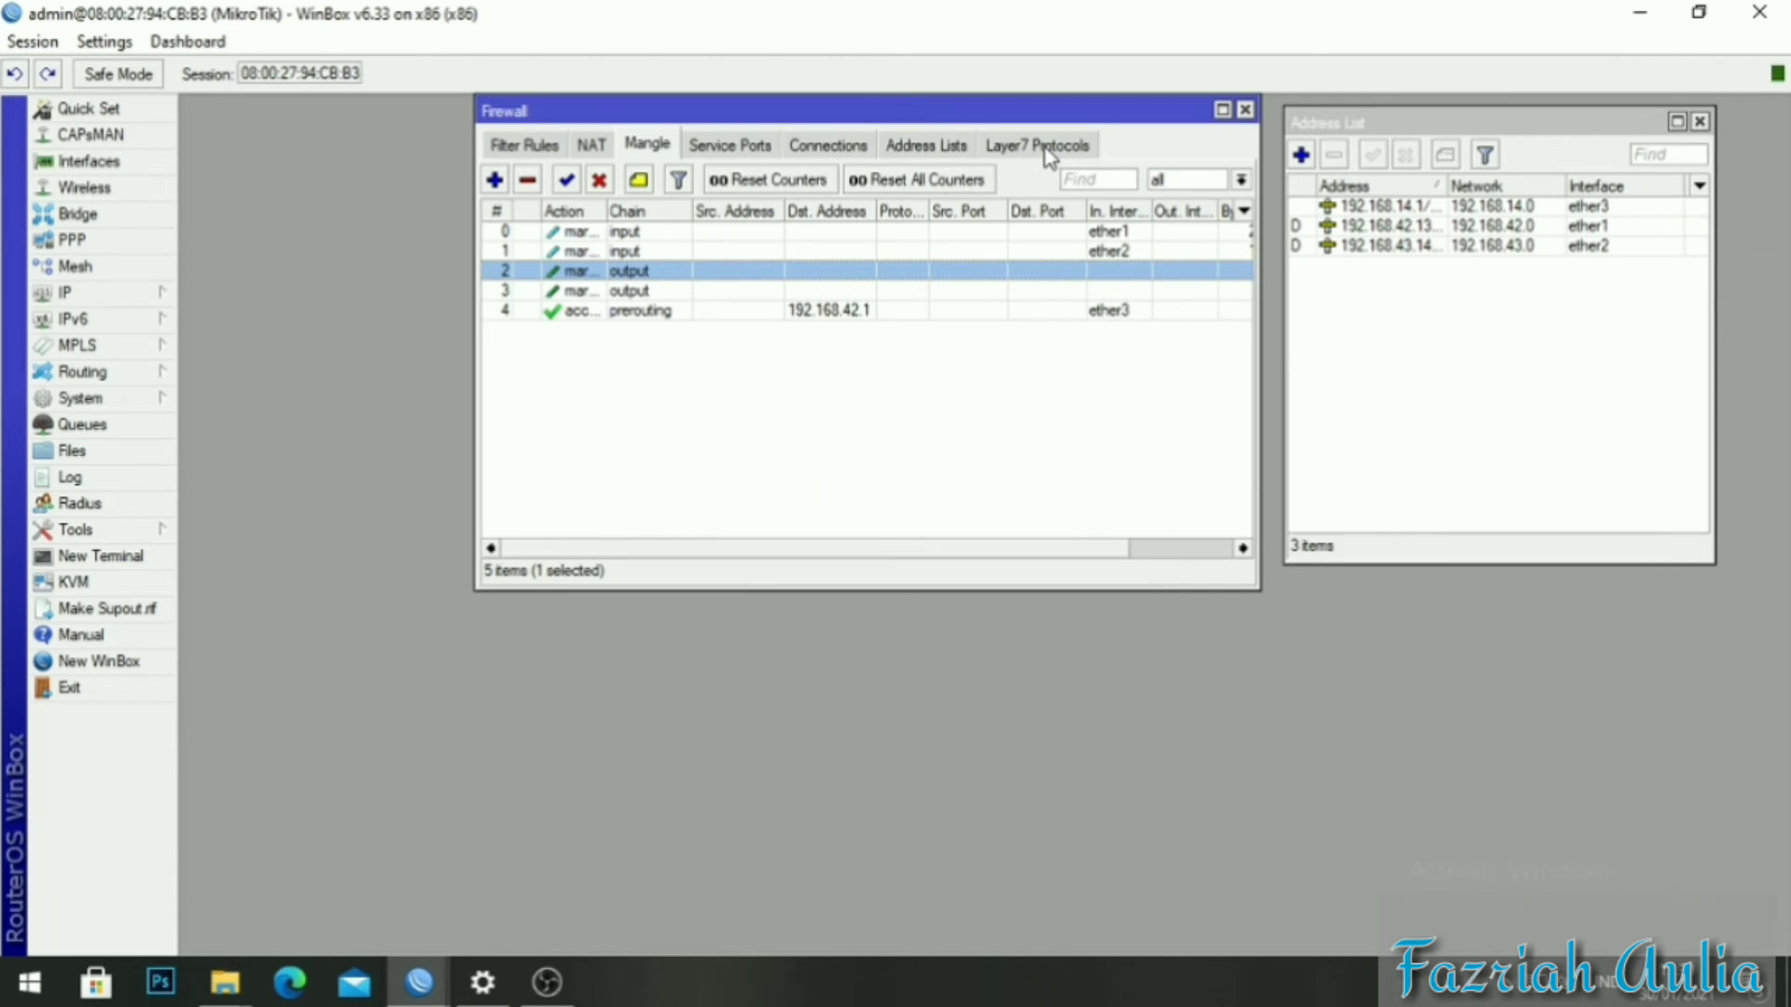
click(495, 180)
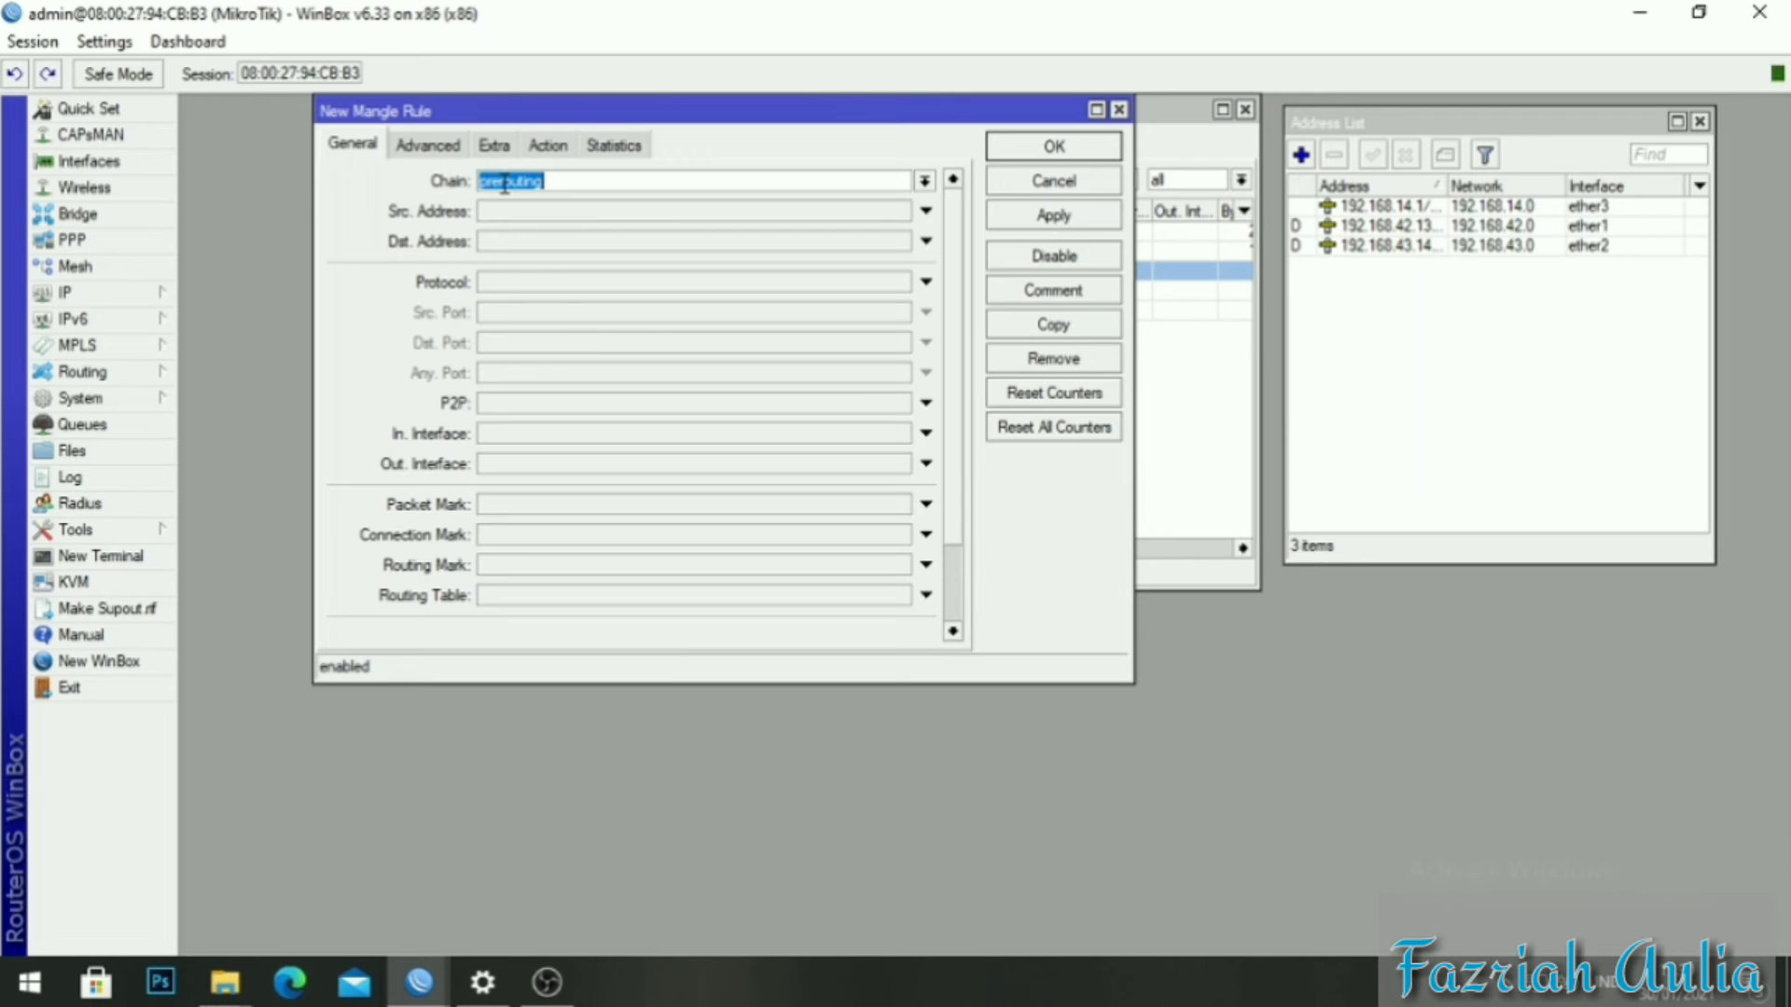
click(634, 245)
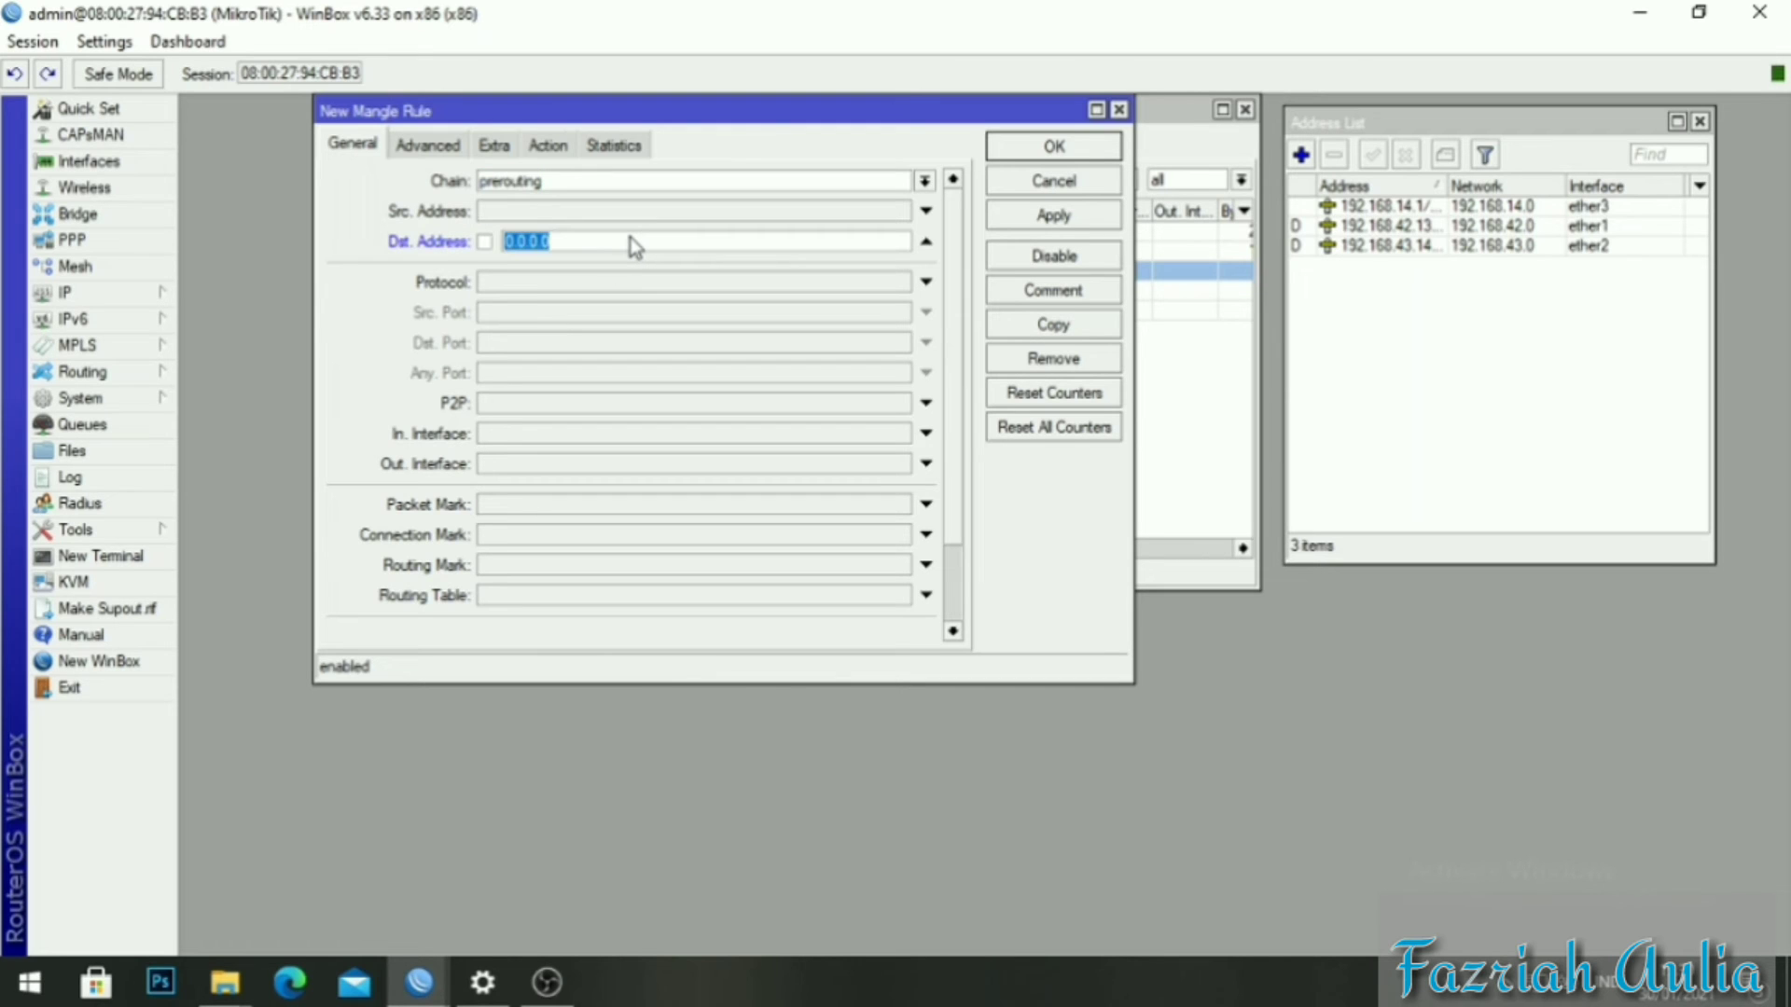
text(192.168.43.1)
Set the 192.168.43.1 prerouting rule's in-interface to ether3 and save the rule.
click(651, 438)
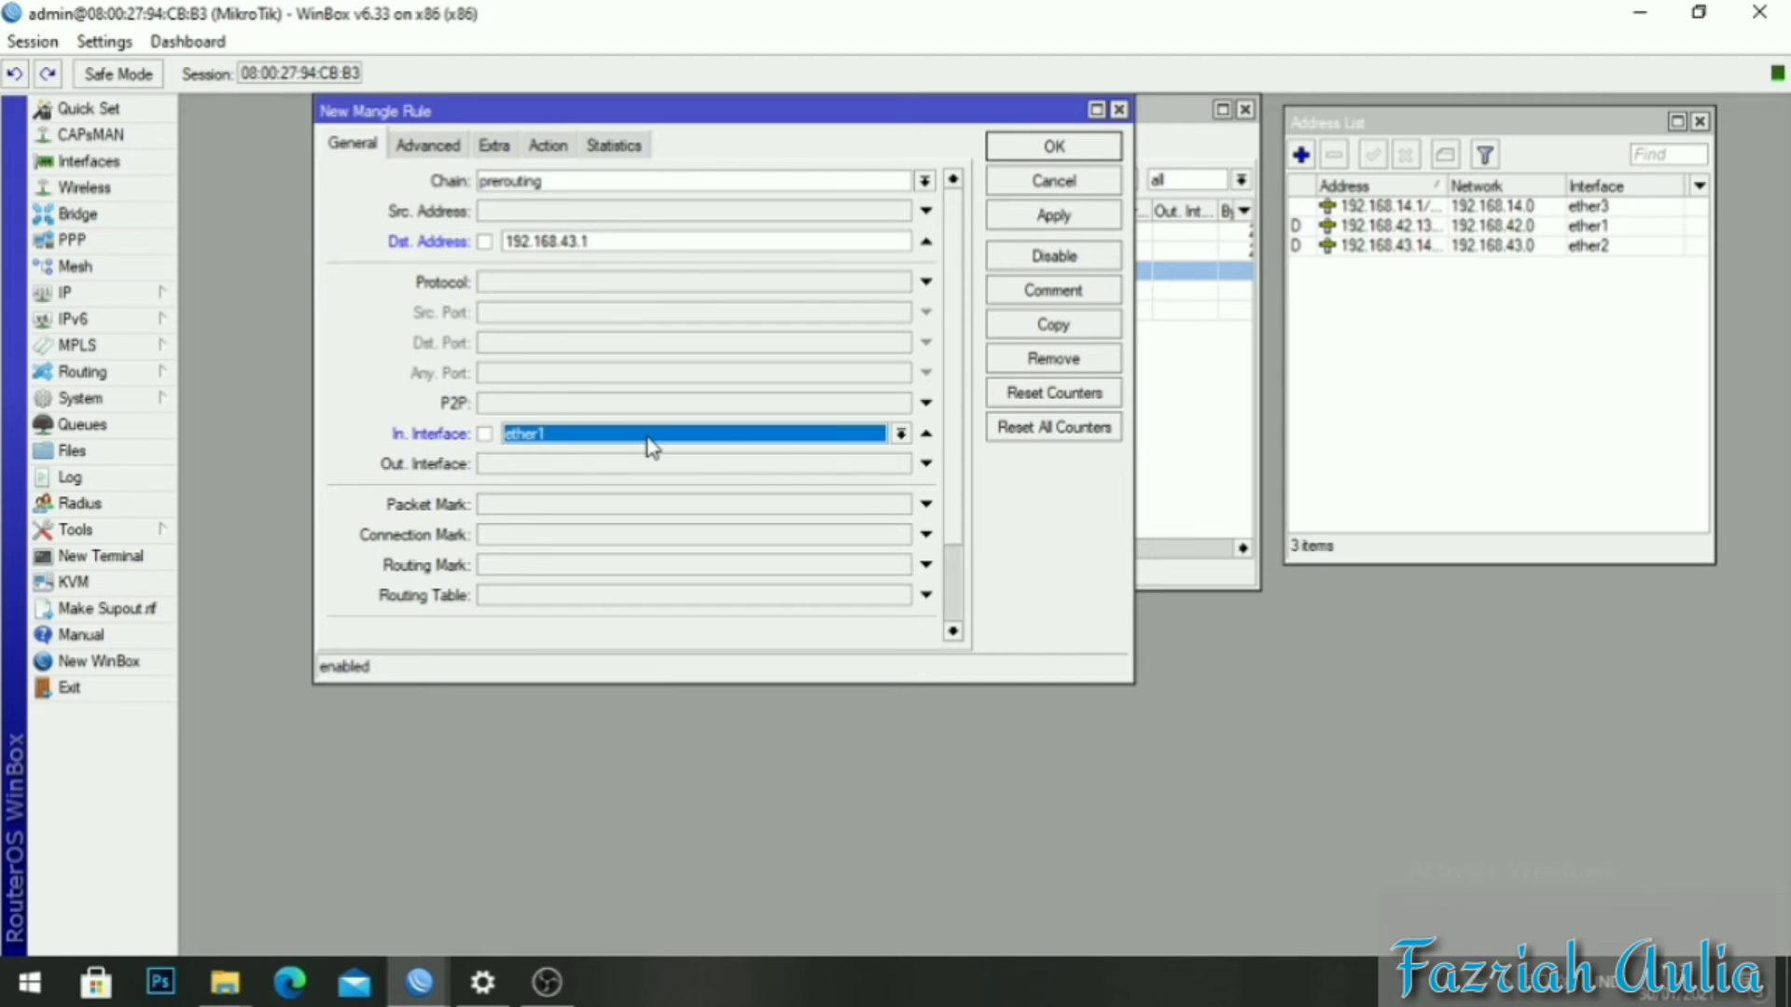
click(901, 434)
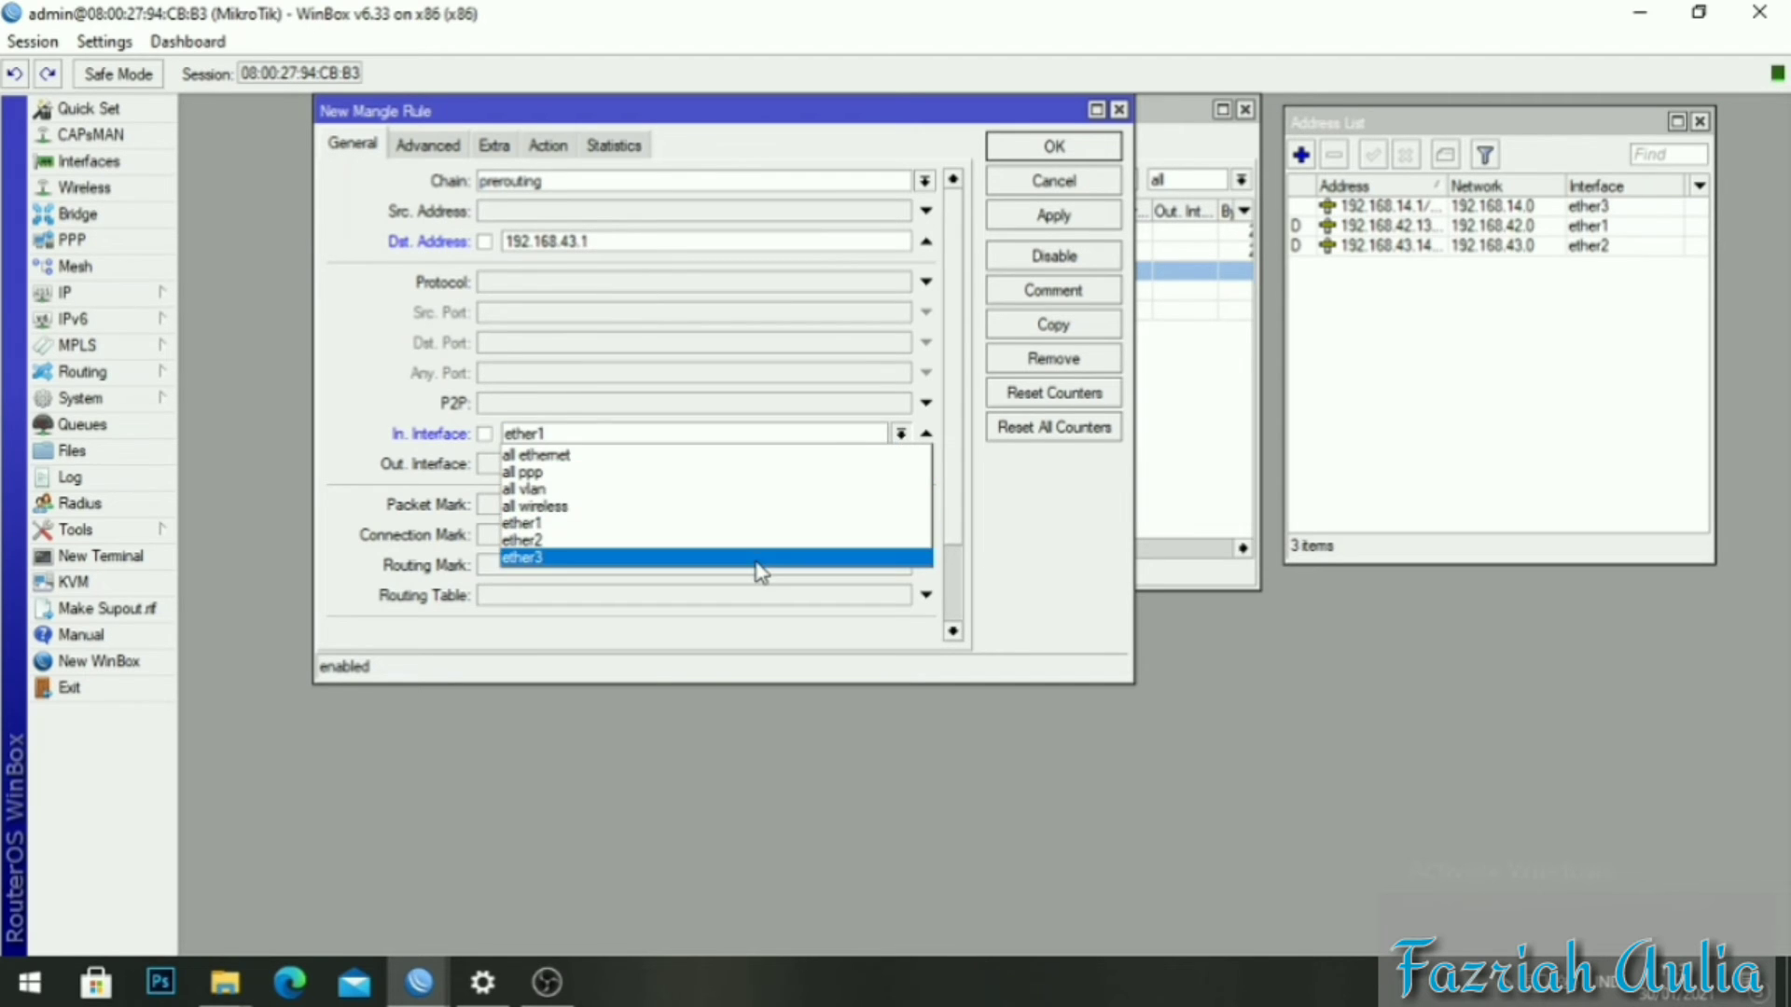
click(755, 557)
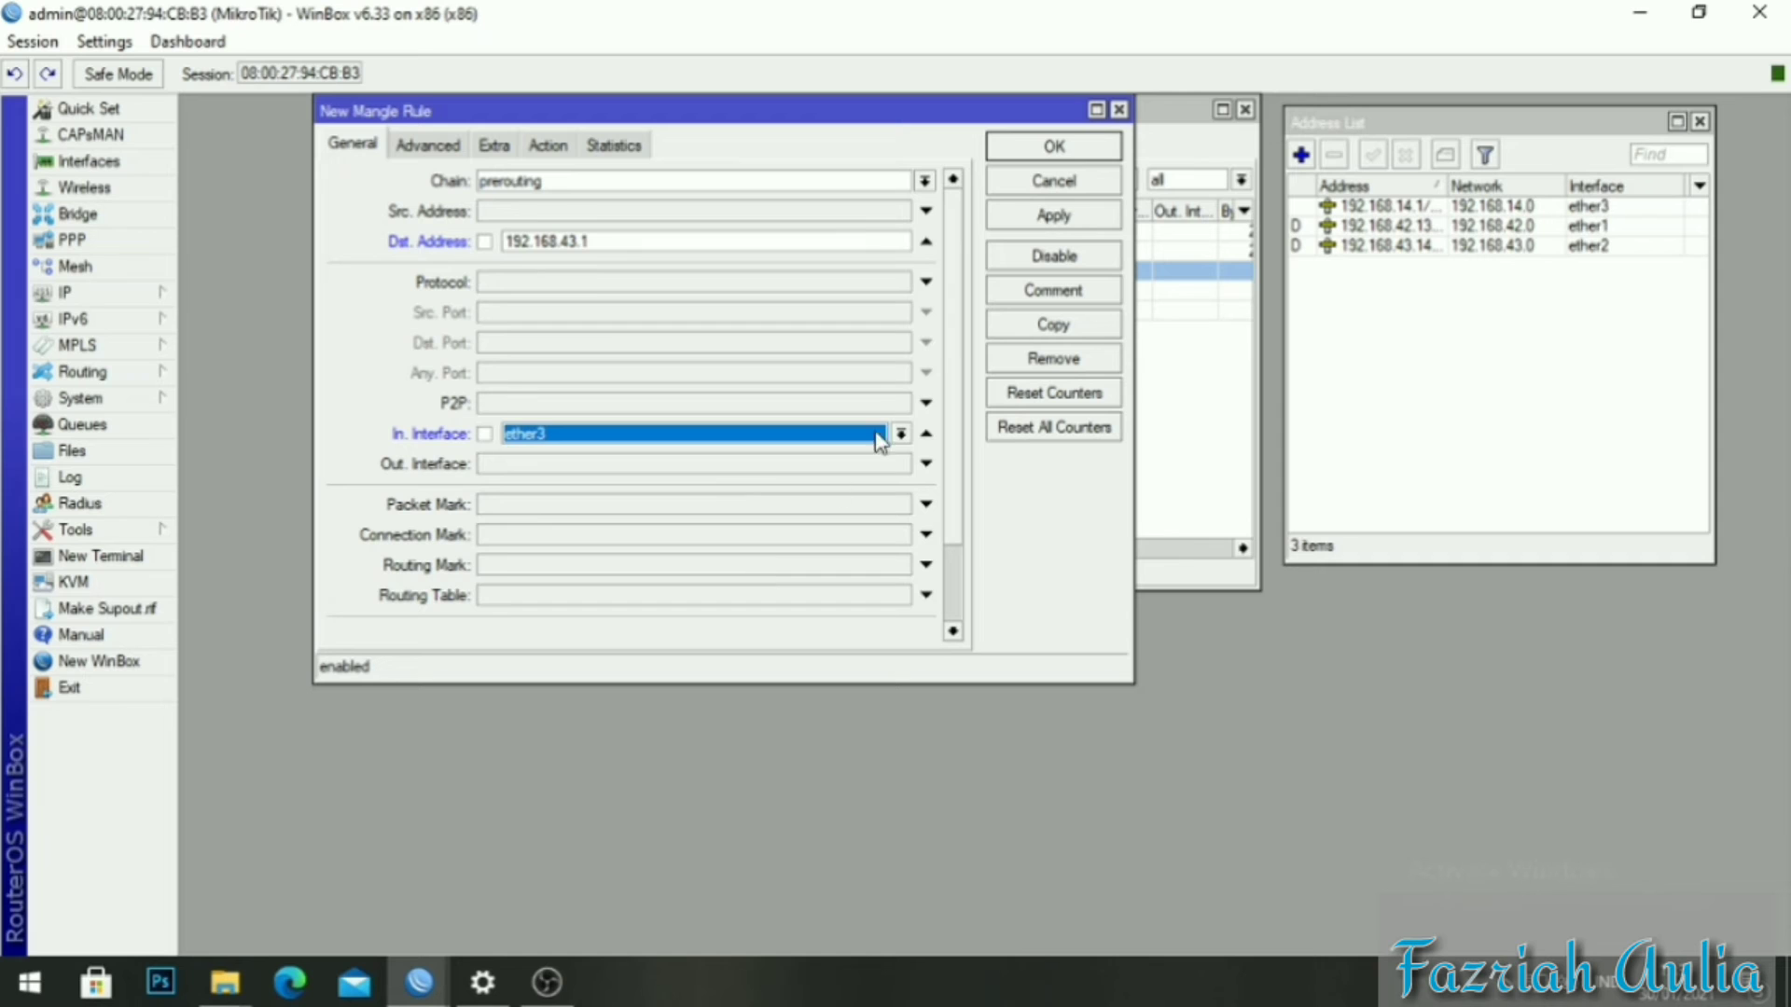
click(1050, 216)
click(1054, 147)
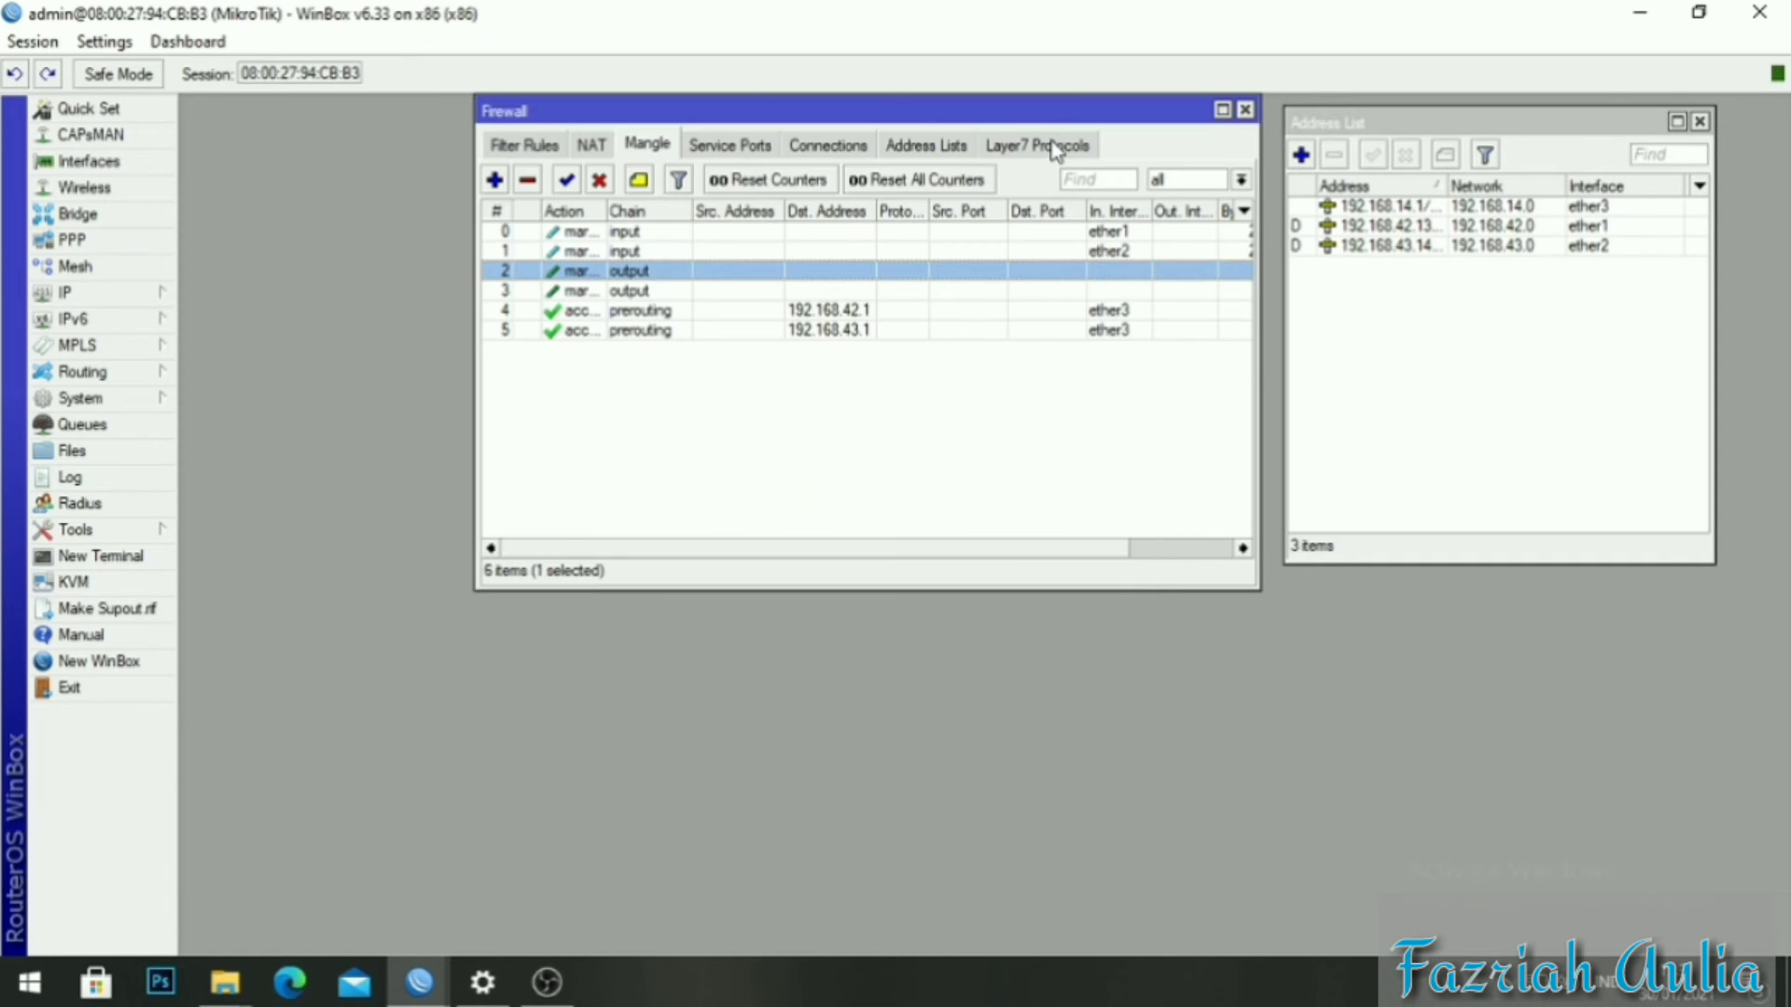
Start a seventh mangle rule in the prerouting chain with a negated destination address of 192.168.14.1 and in-interface ether3.
click(494, 180)
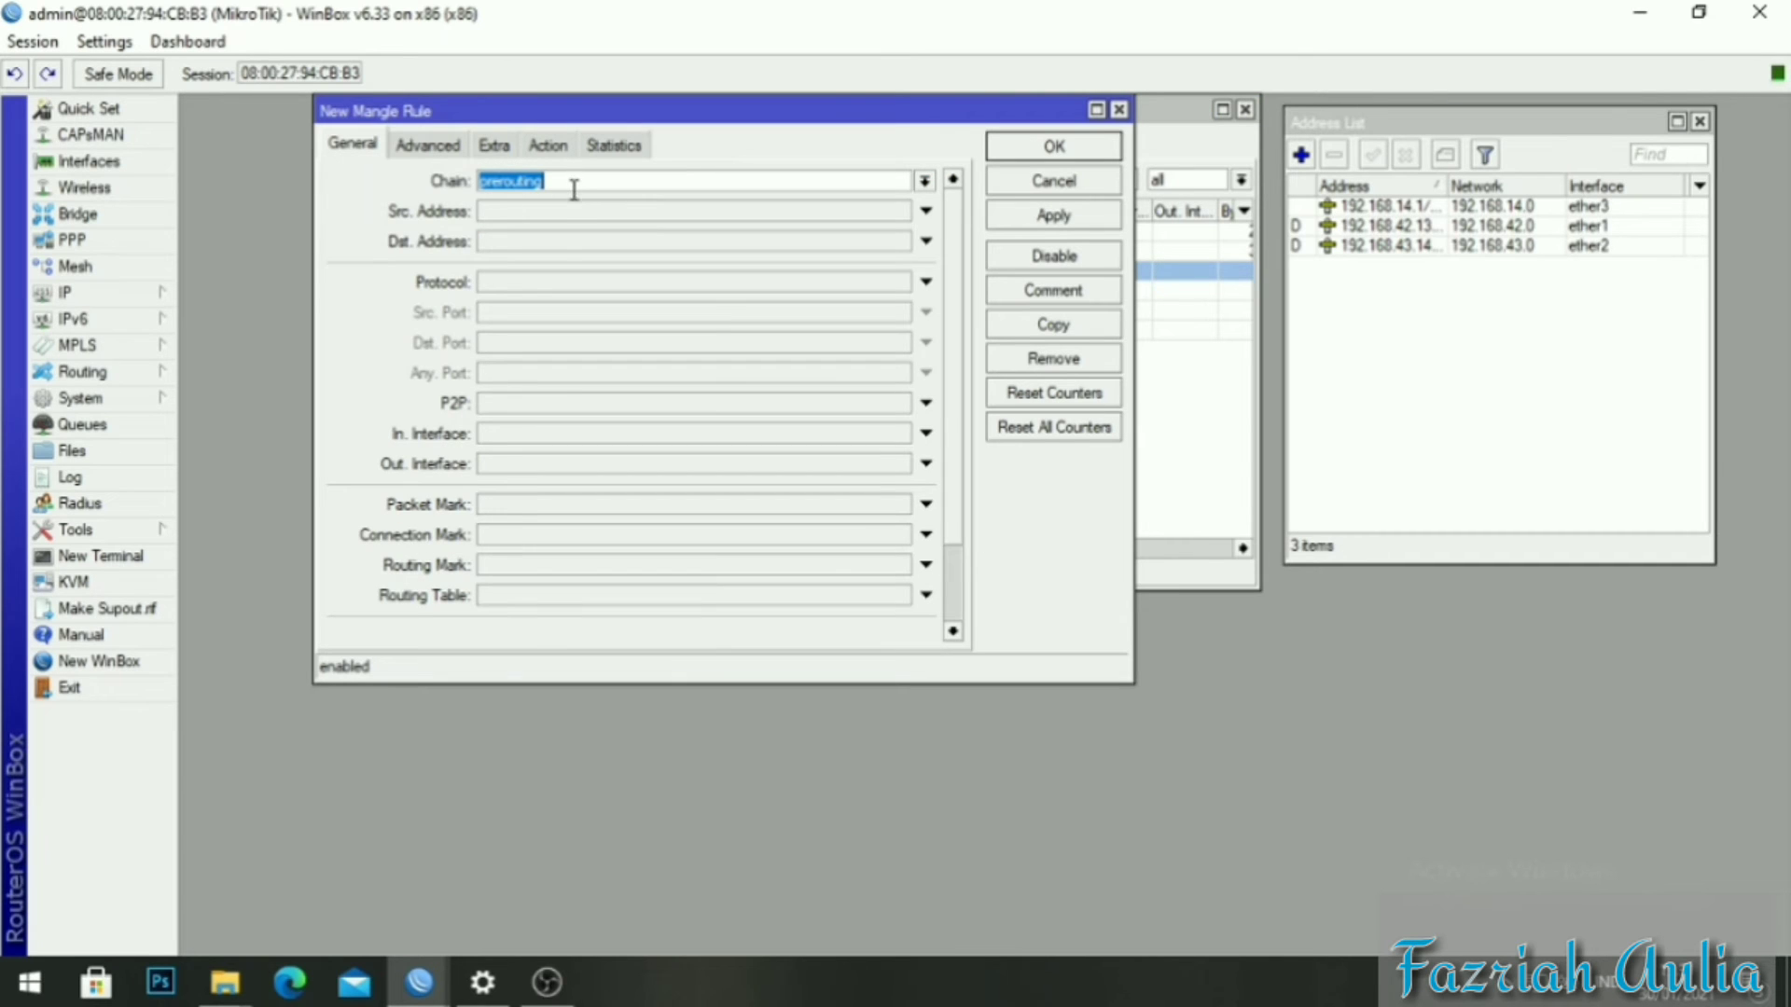
click(548, 243)
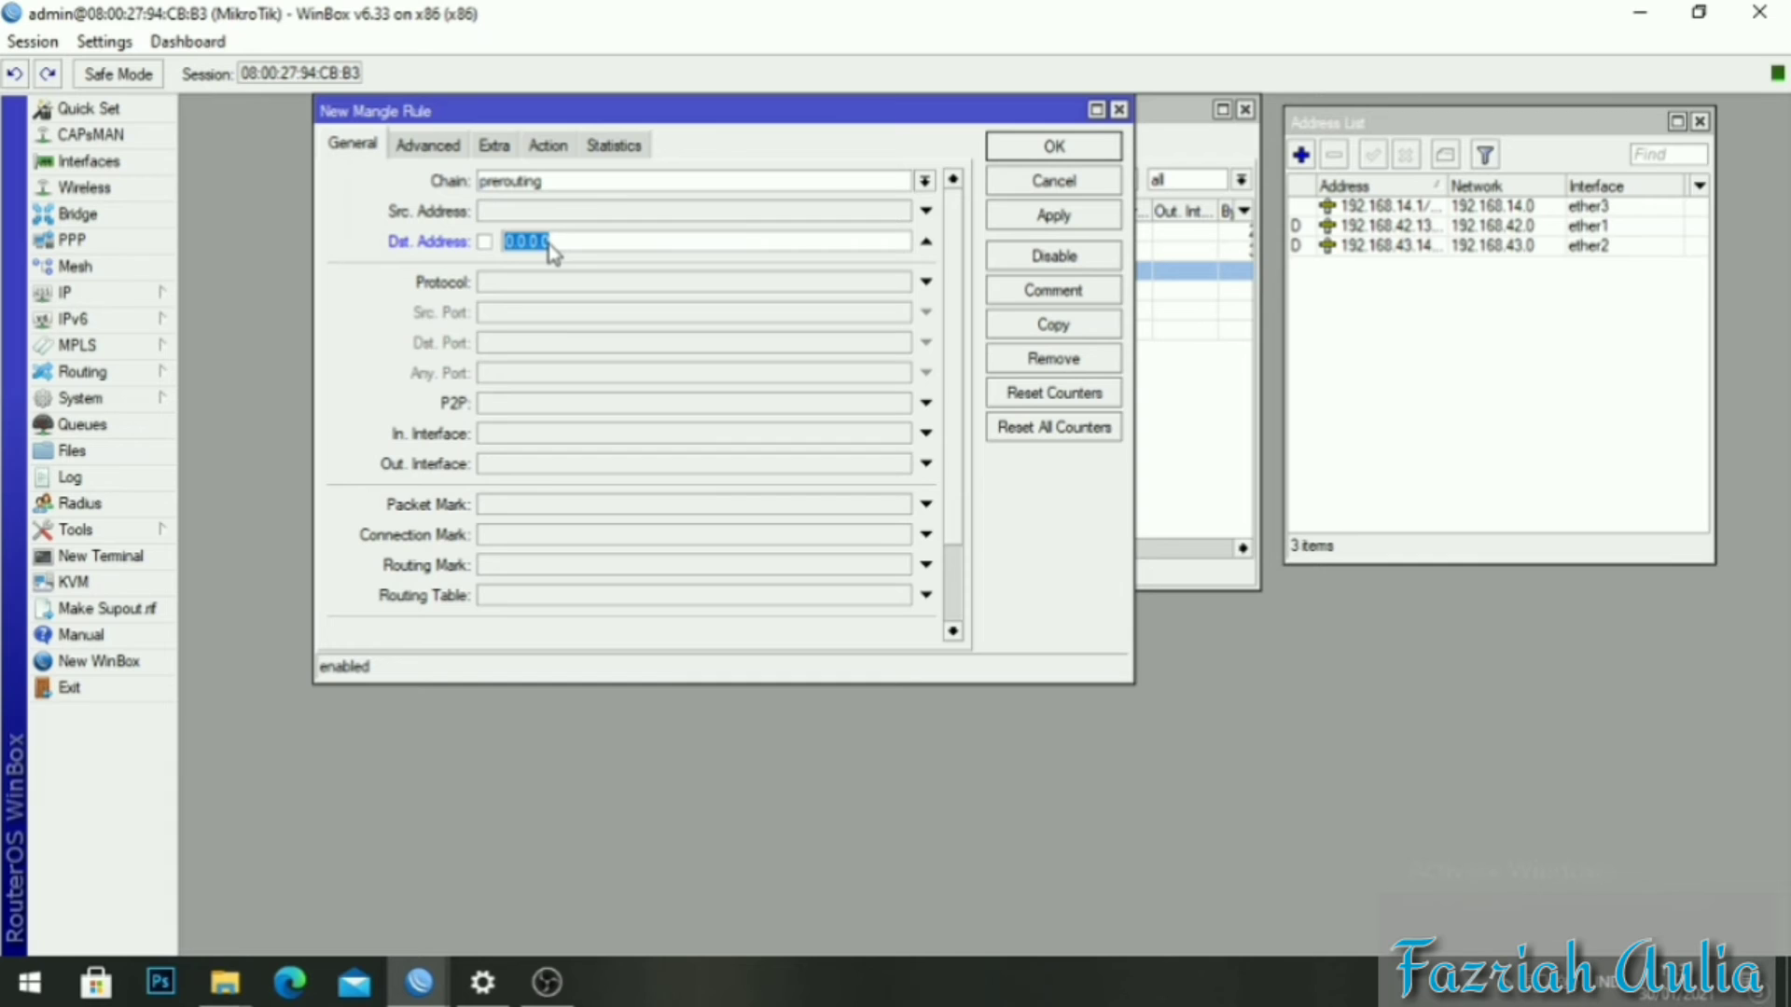
text(192.168.14.1)
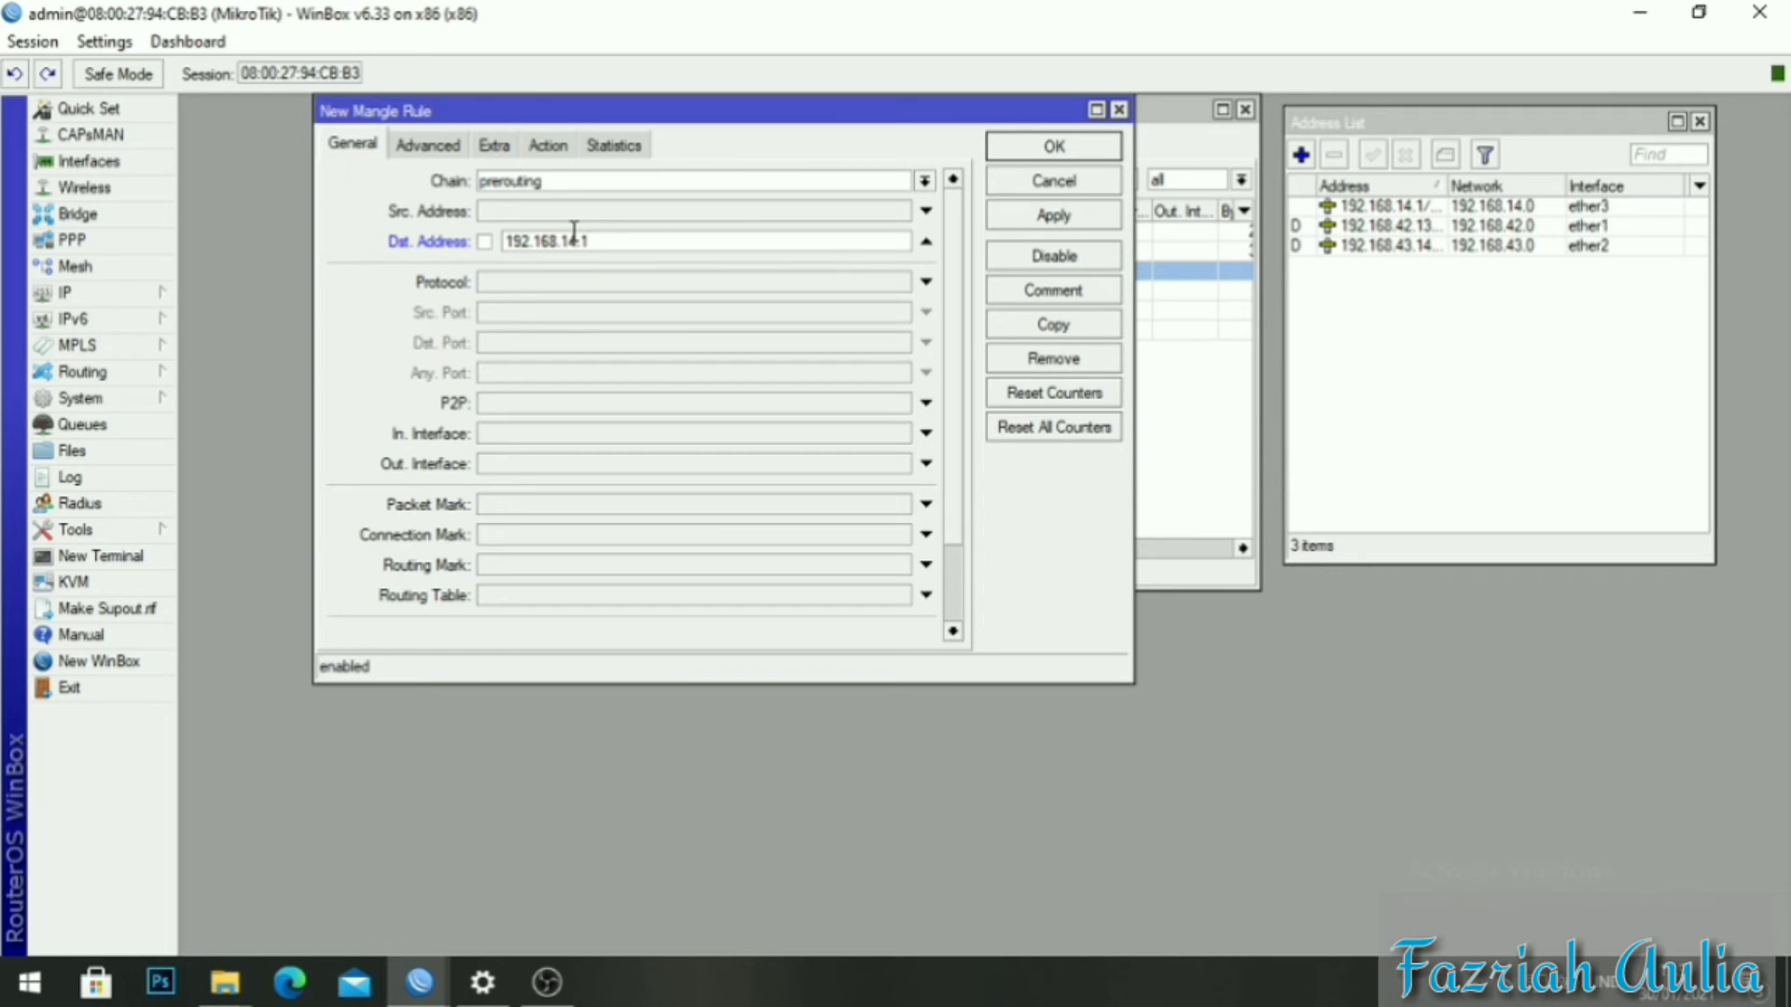
click(484, 243)
click(541, 430)
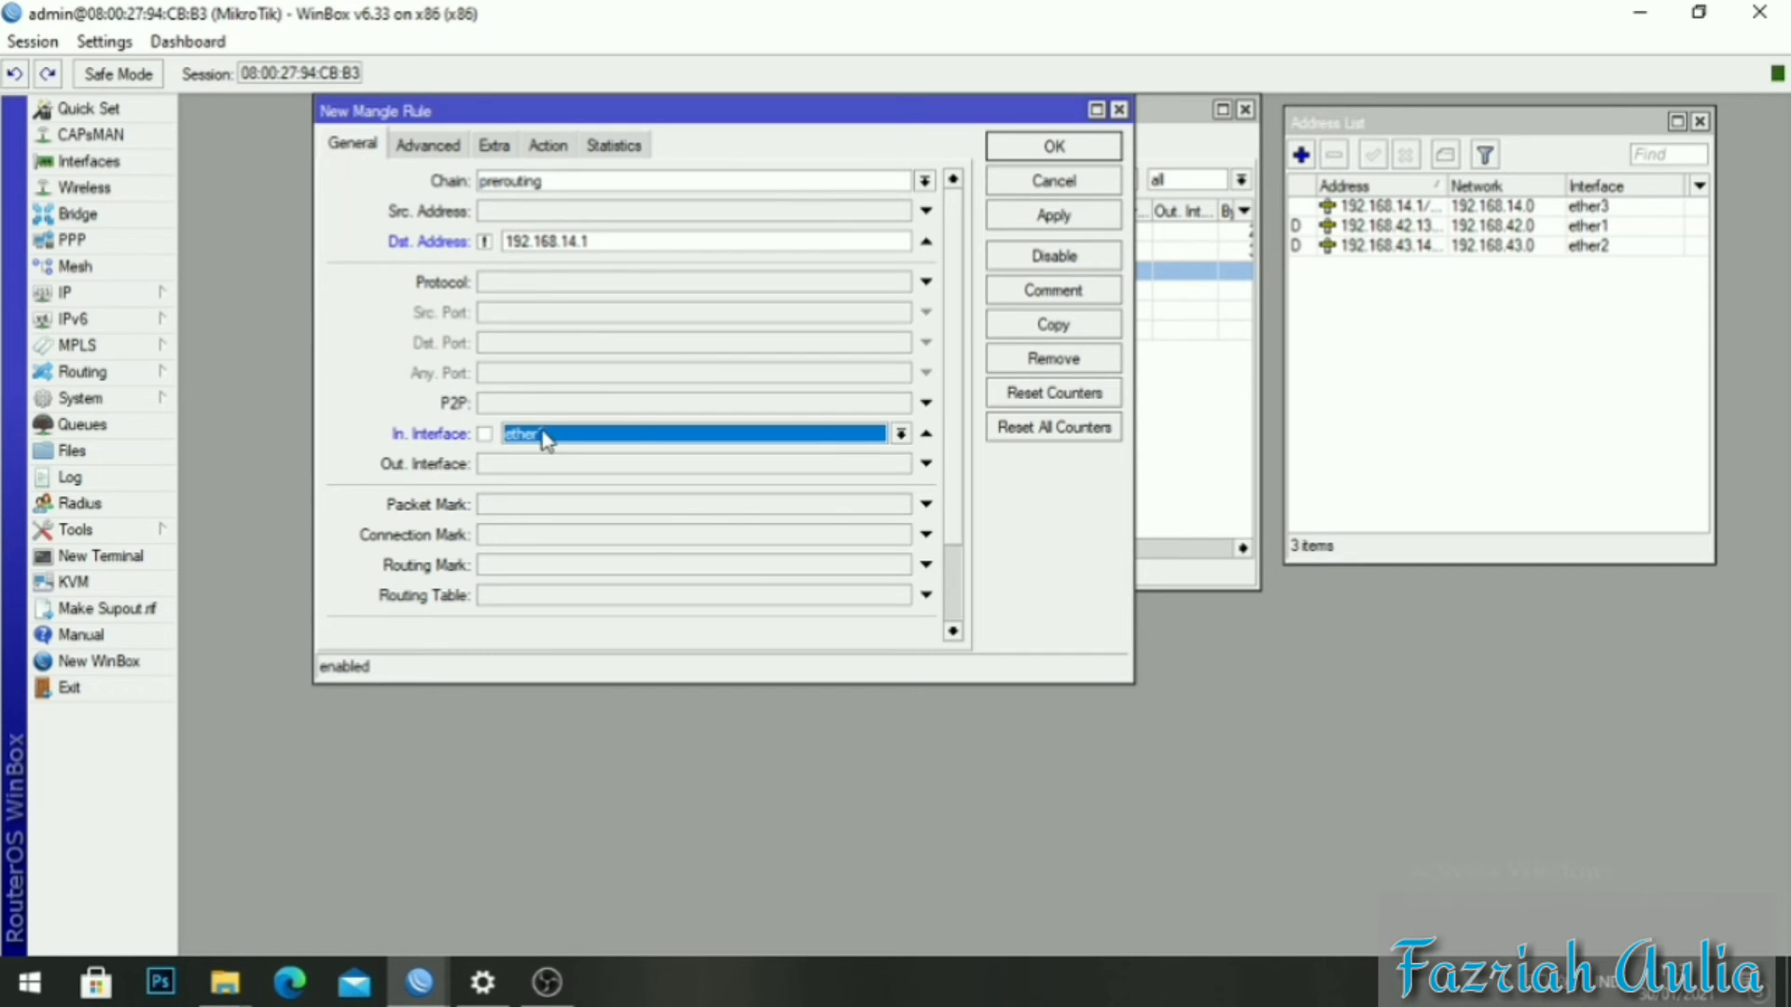
click(901, 434)
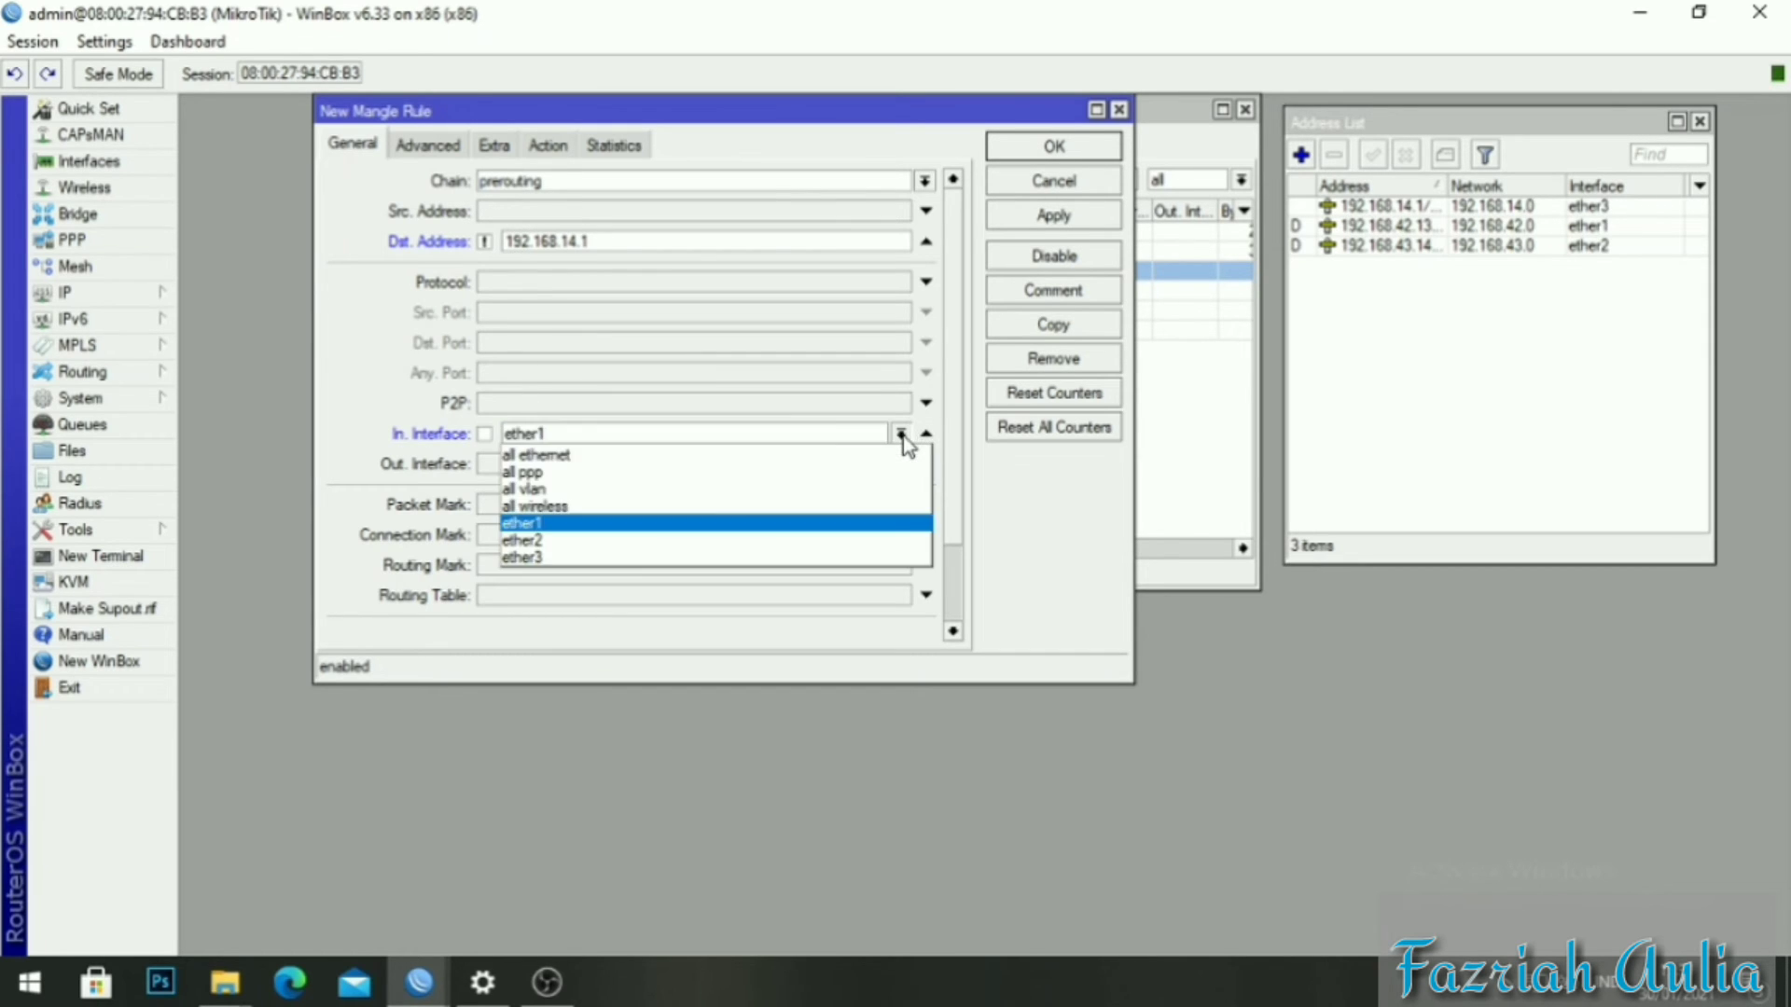
click(818, 558)
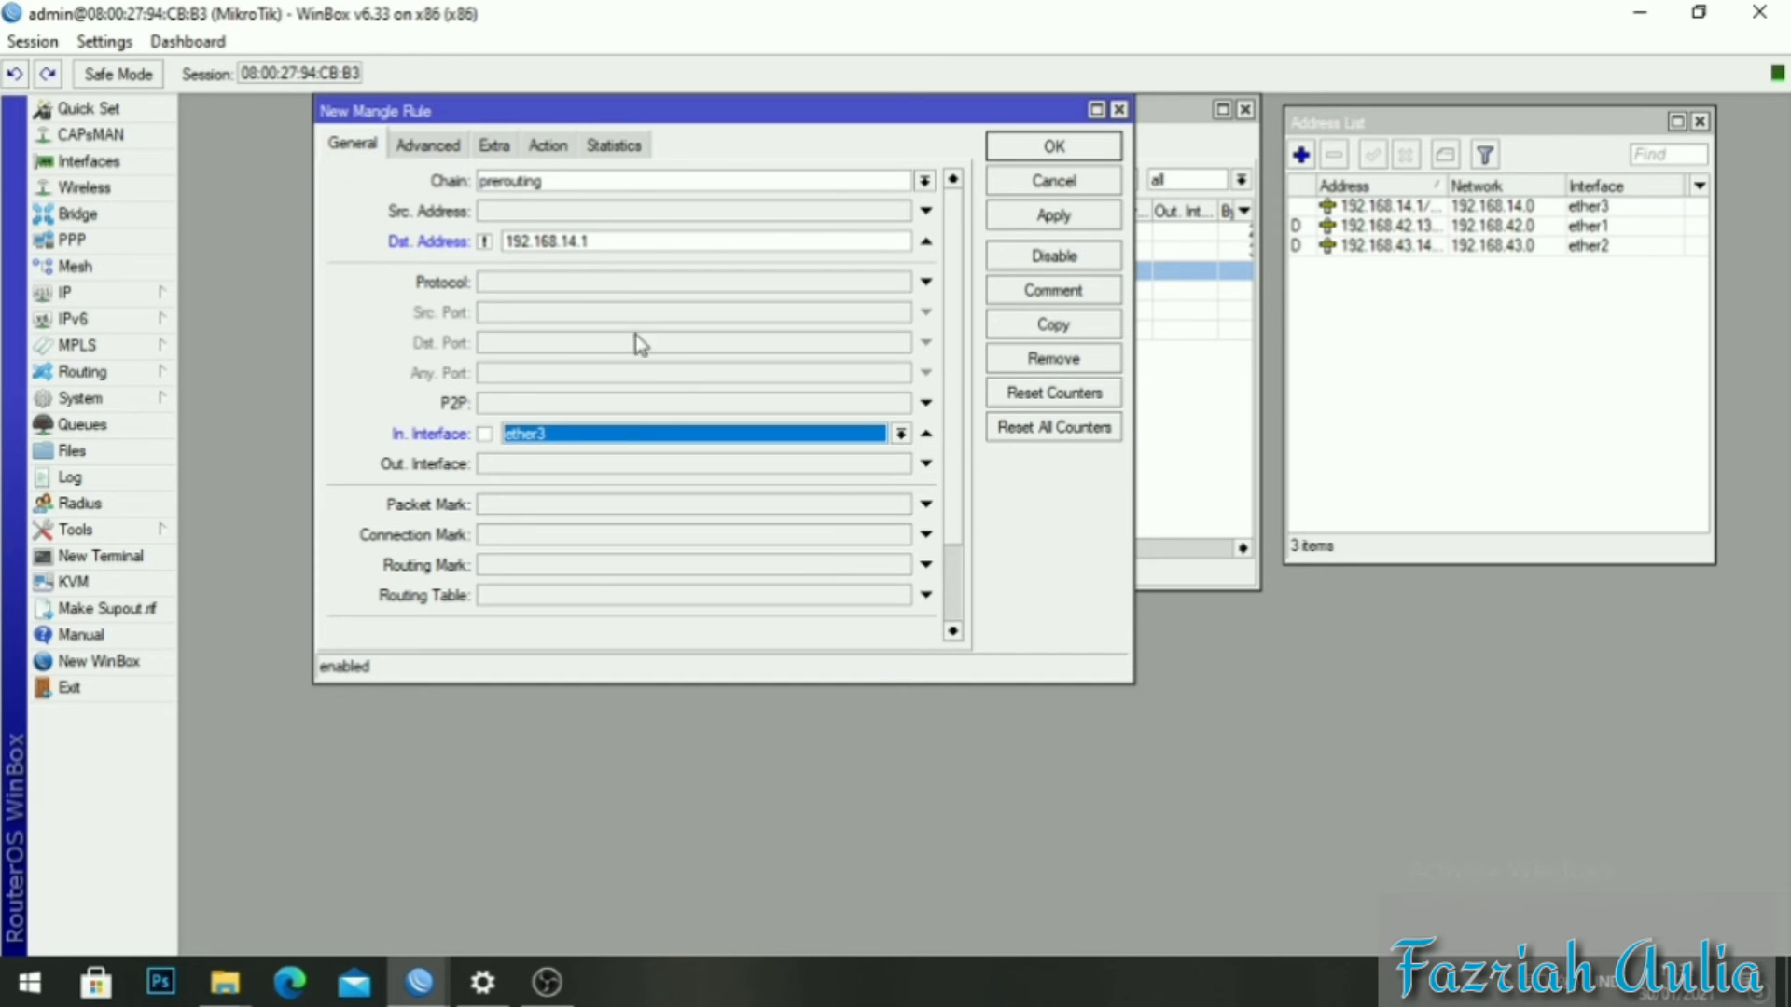
Set the rule's per connection classifier to both addresses and ports with the values 2/0.
click(417, 147)
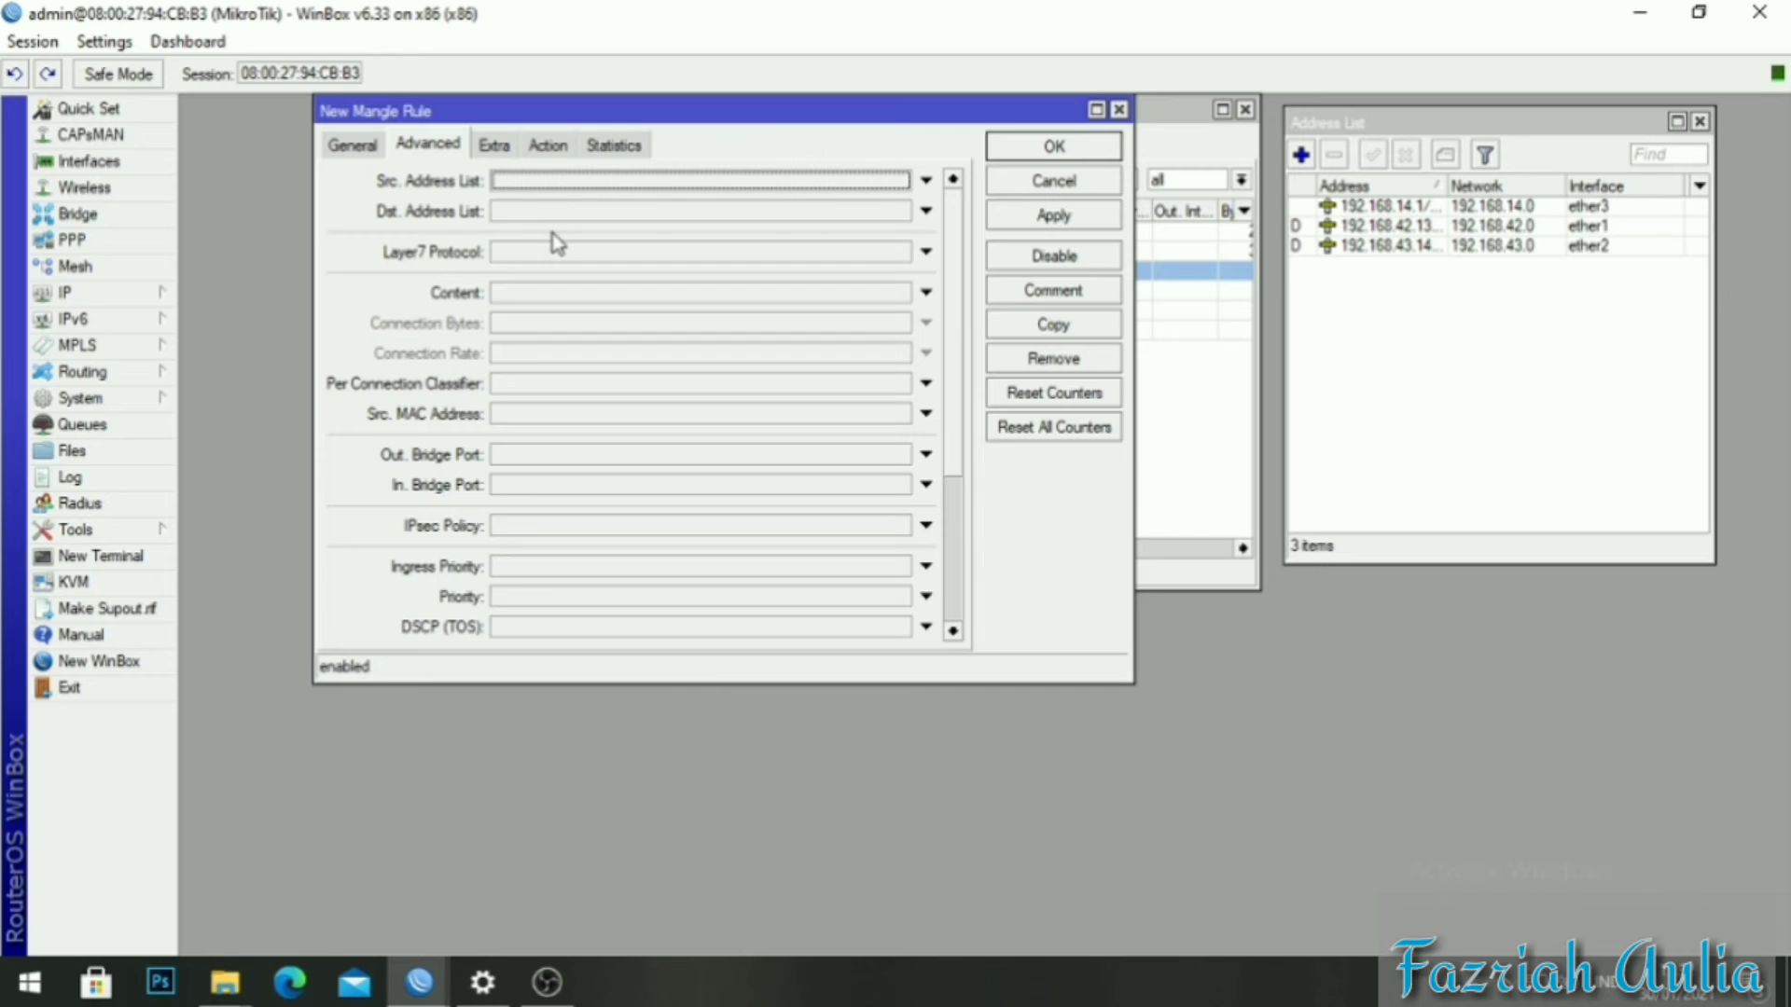
click(614, 386)
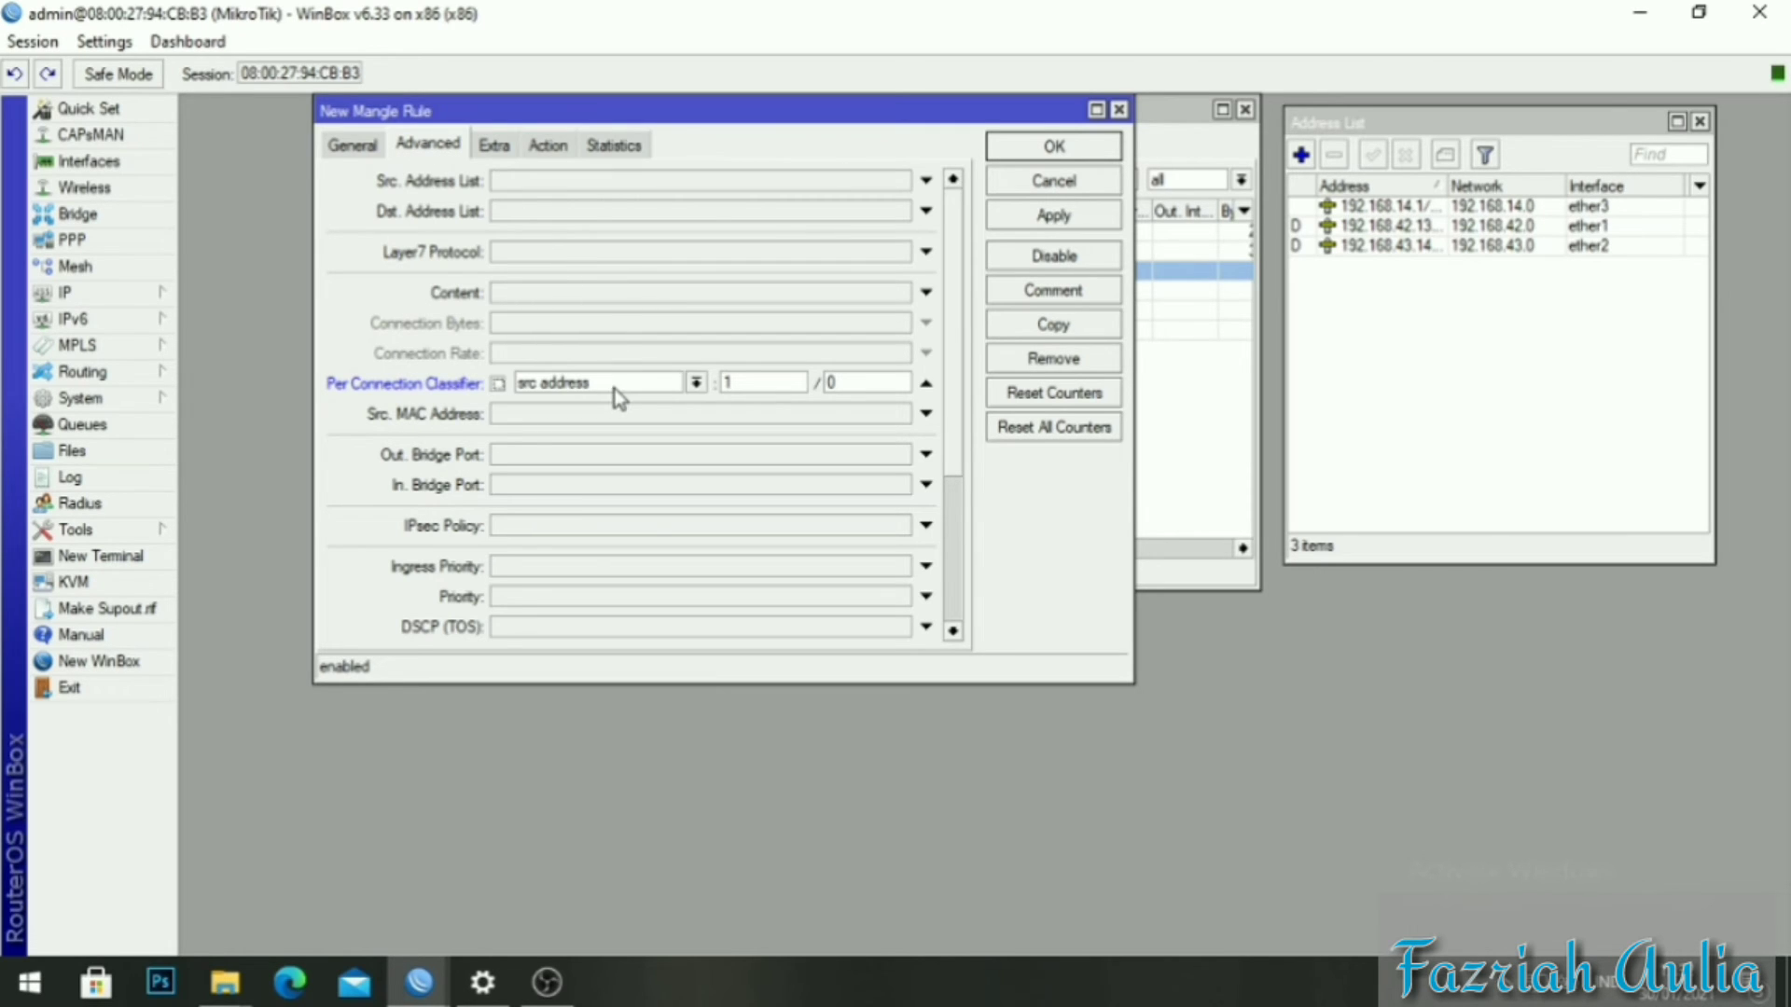
click(791, 383)
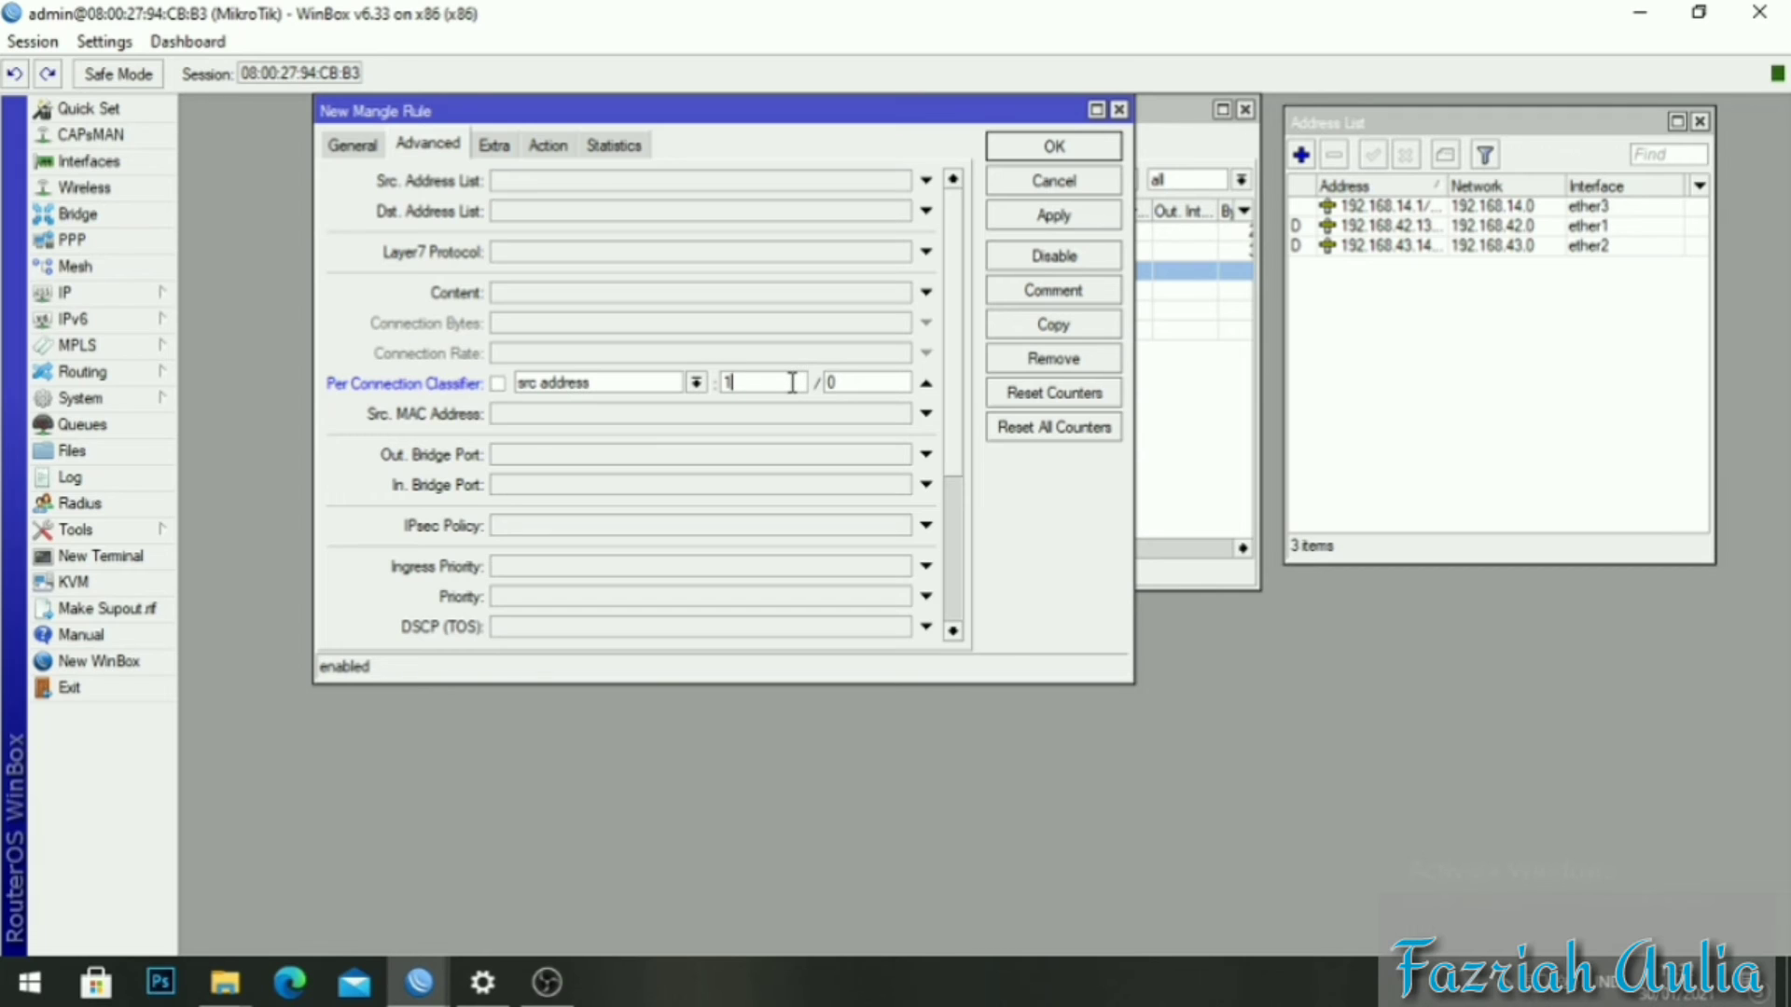
click(698, 385)
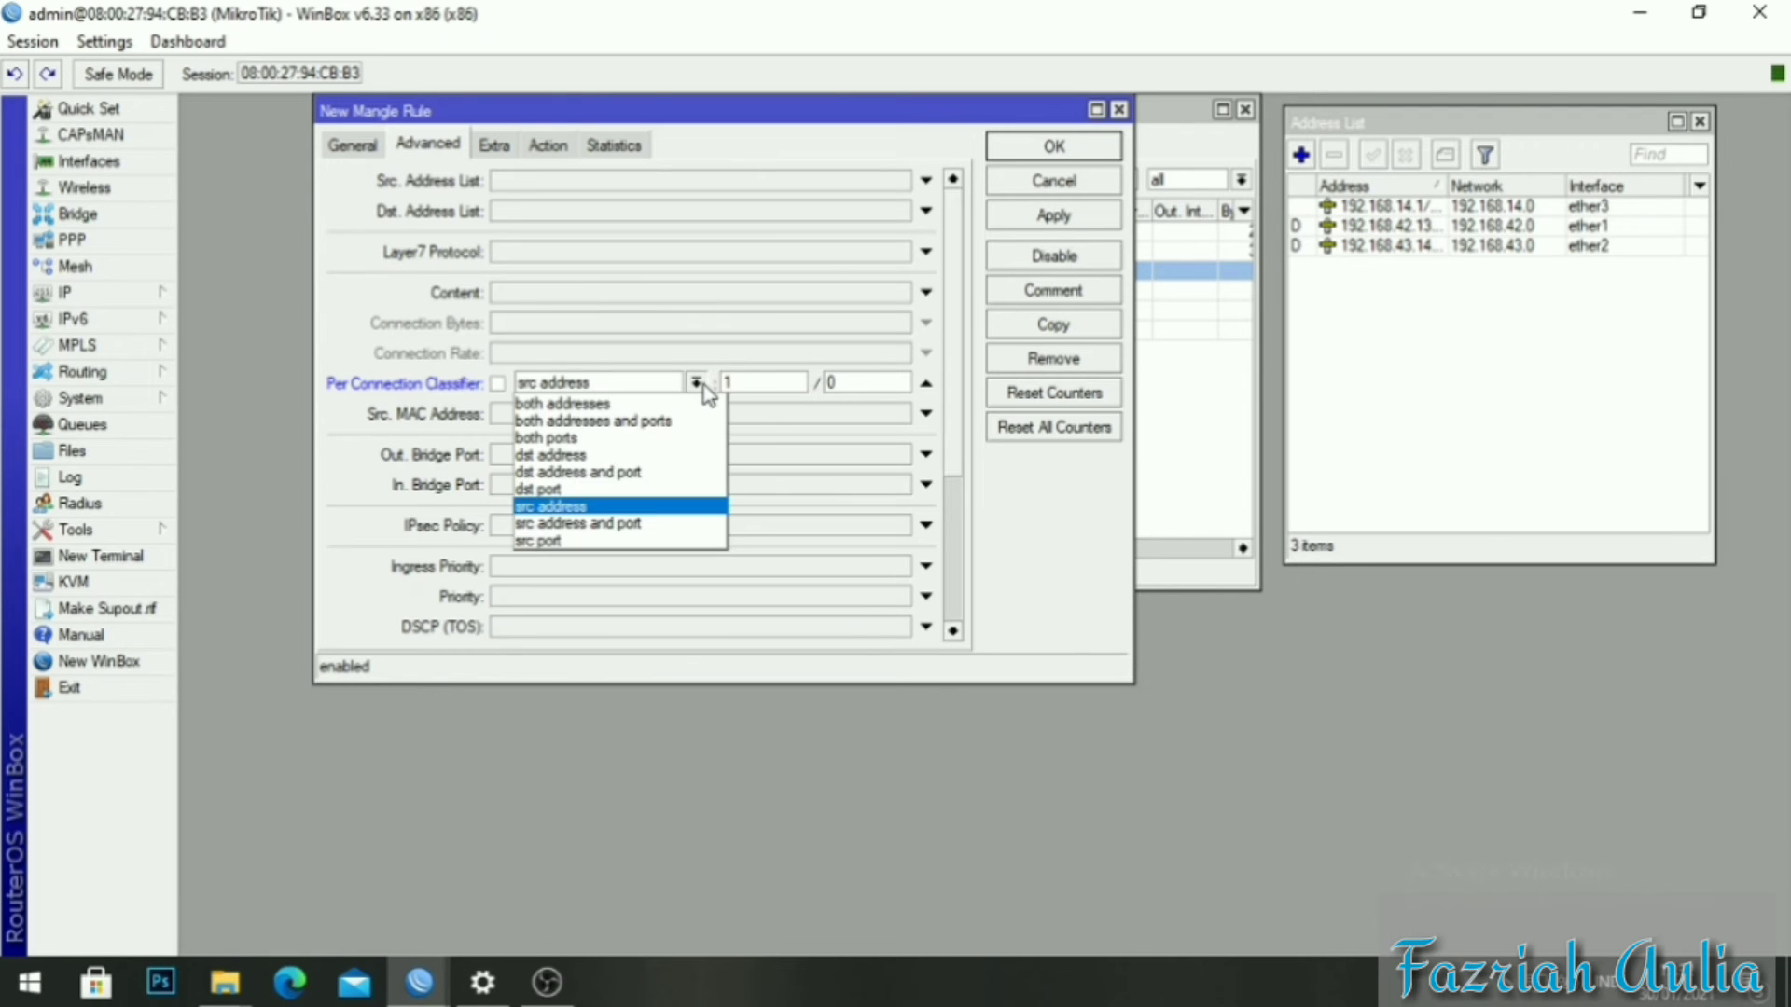
click(615, 423)
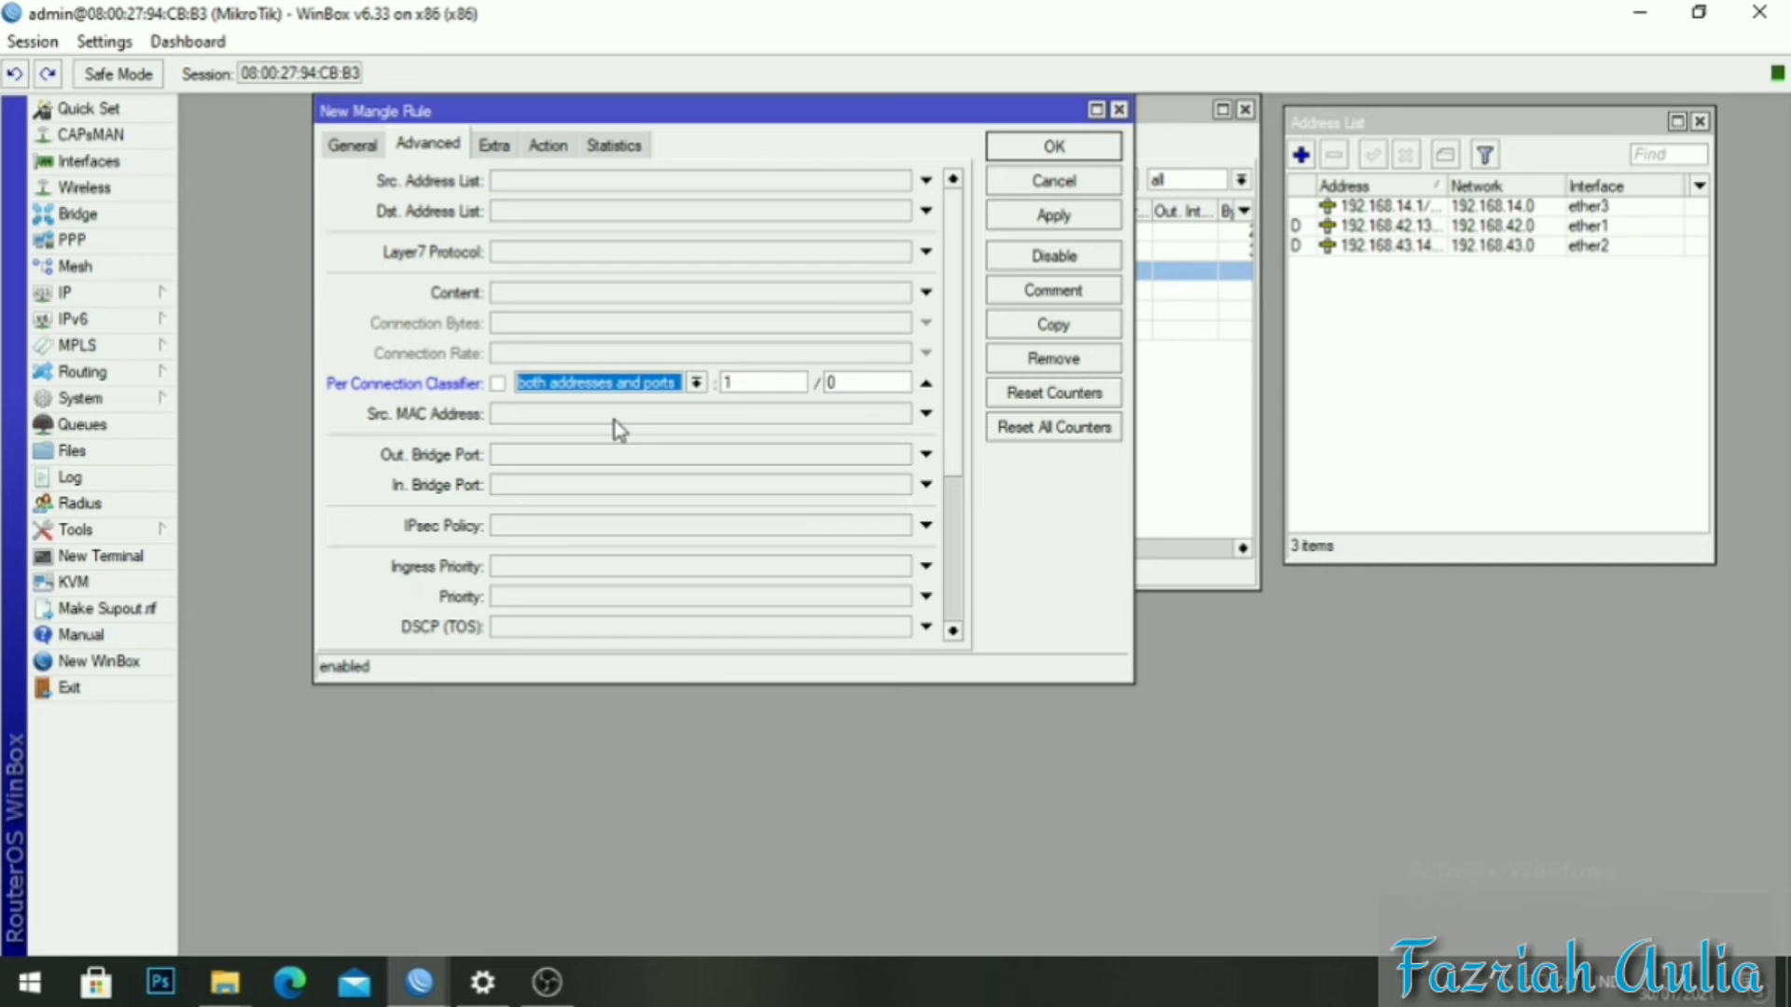
click(770, 382)
key(BackSpace)
text(2)
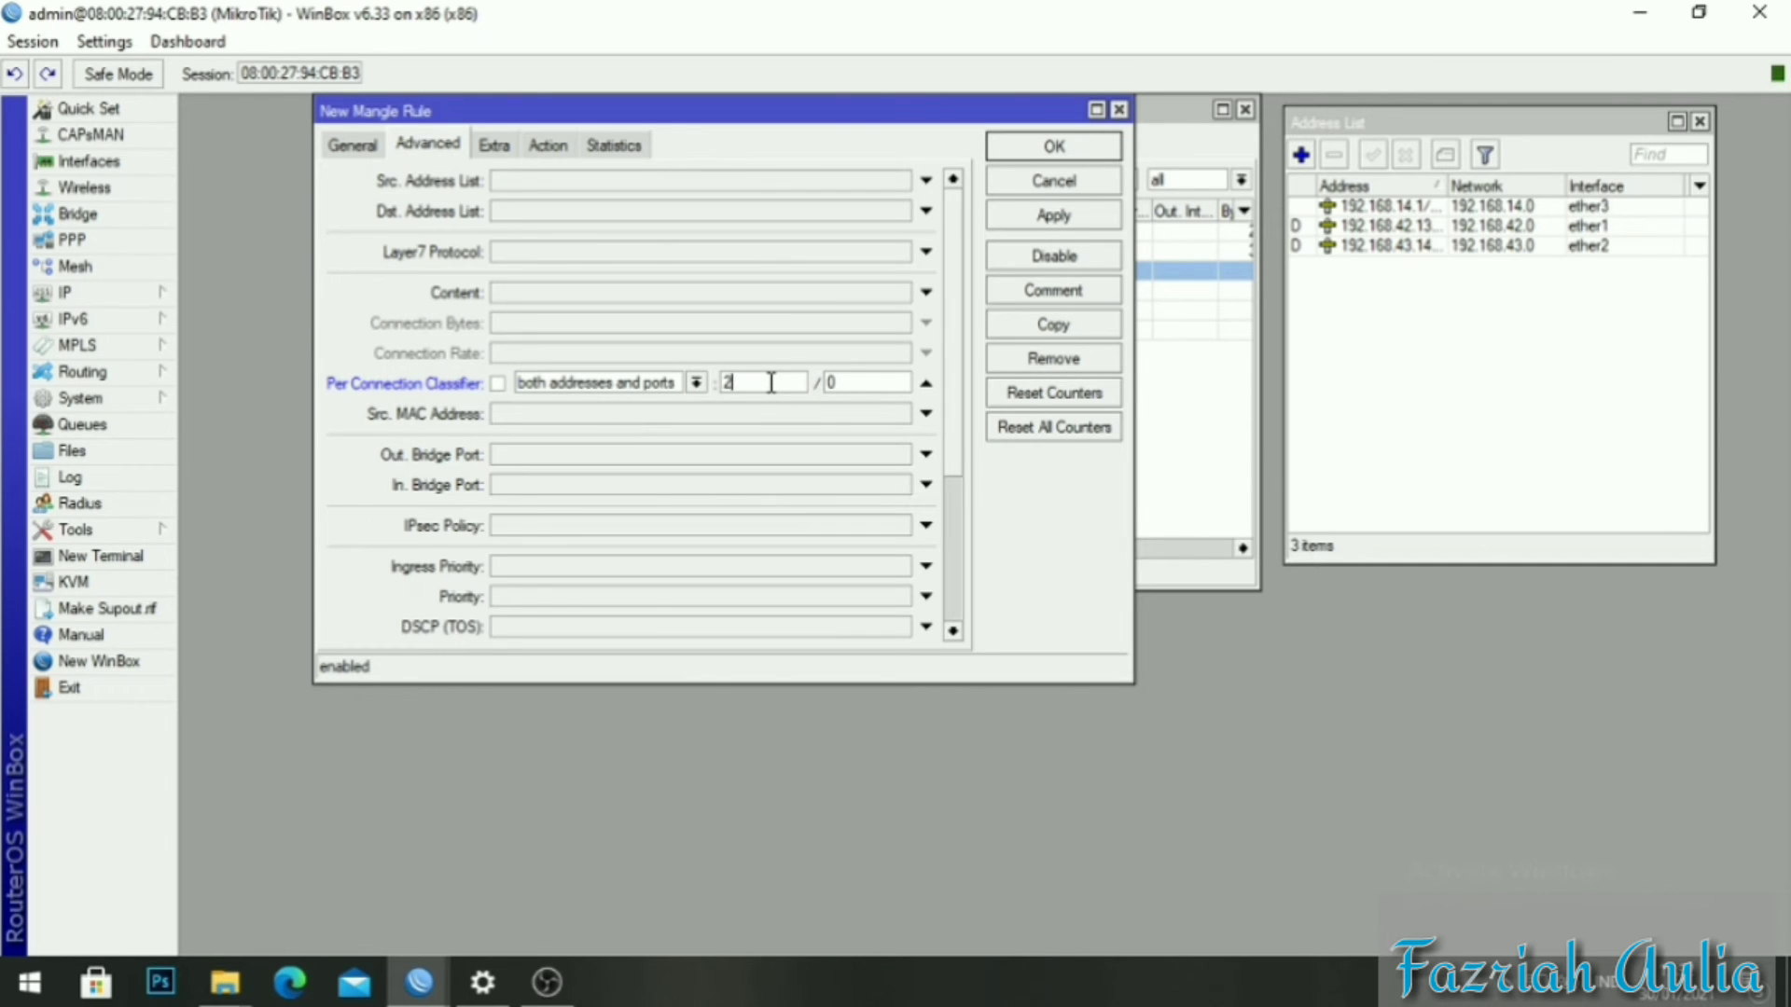
Set the rule's action to mark connection with new connection mark isp 1, keeping passthrough enabled, and save it.
click(547, 144)
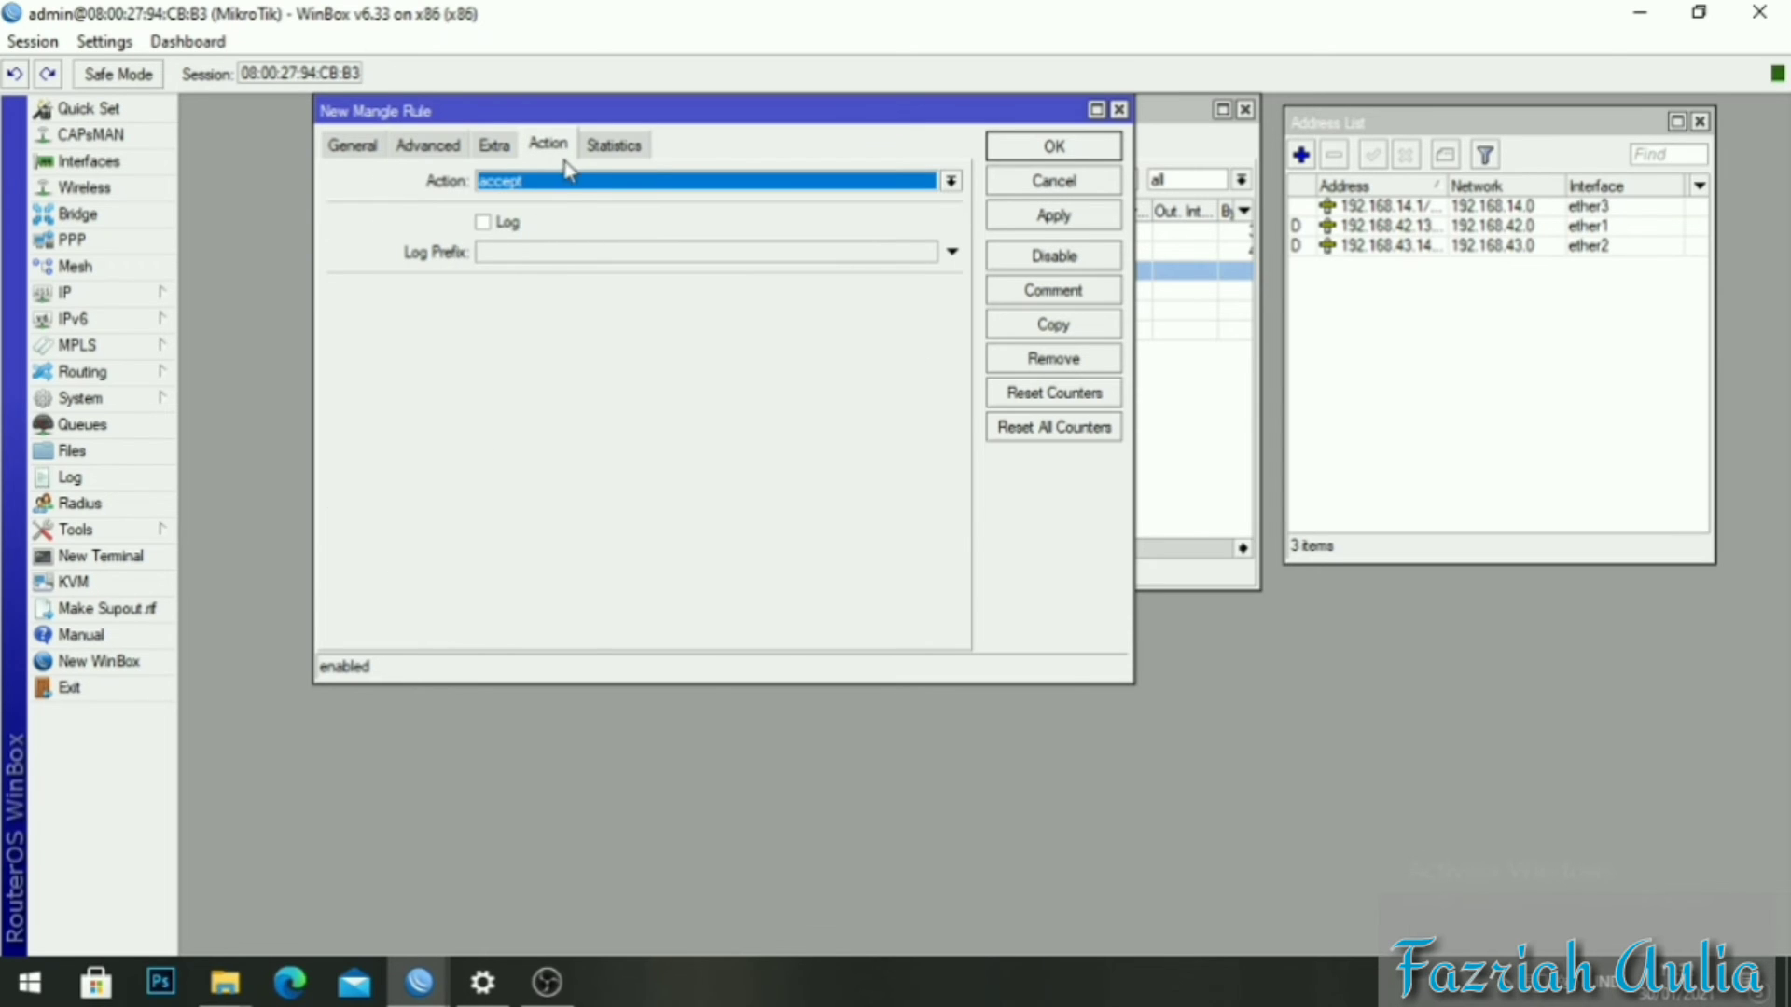
click(950, 181)
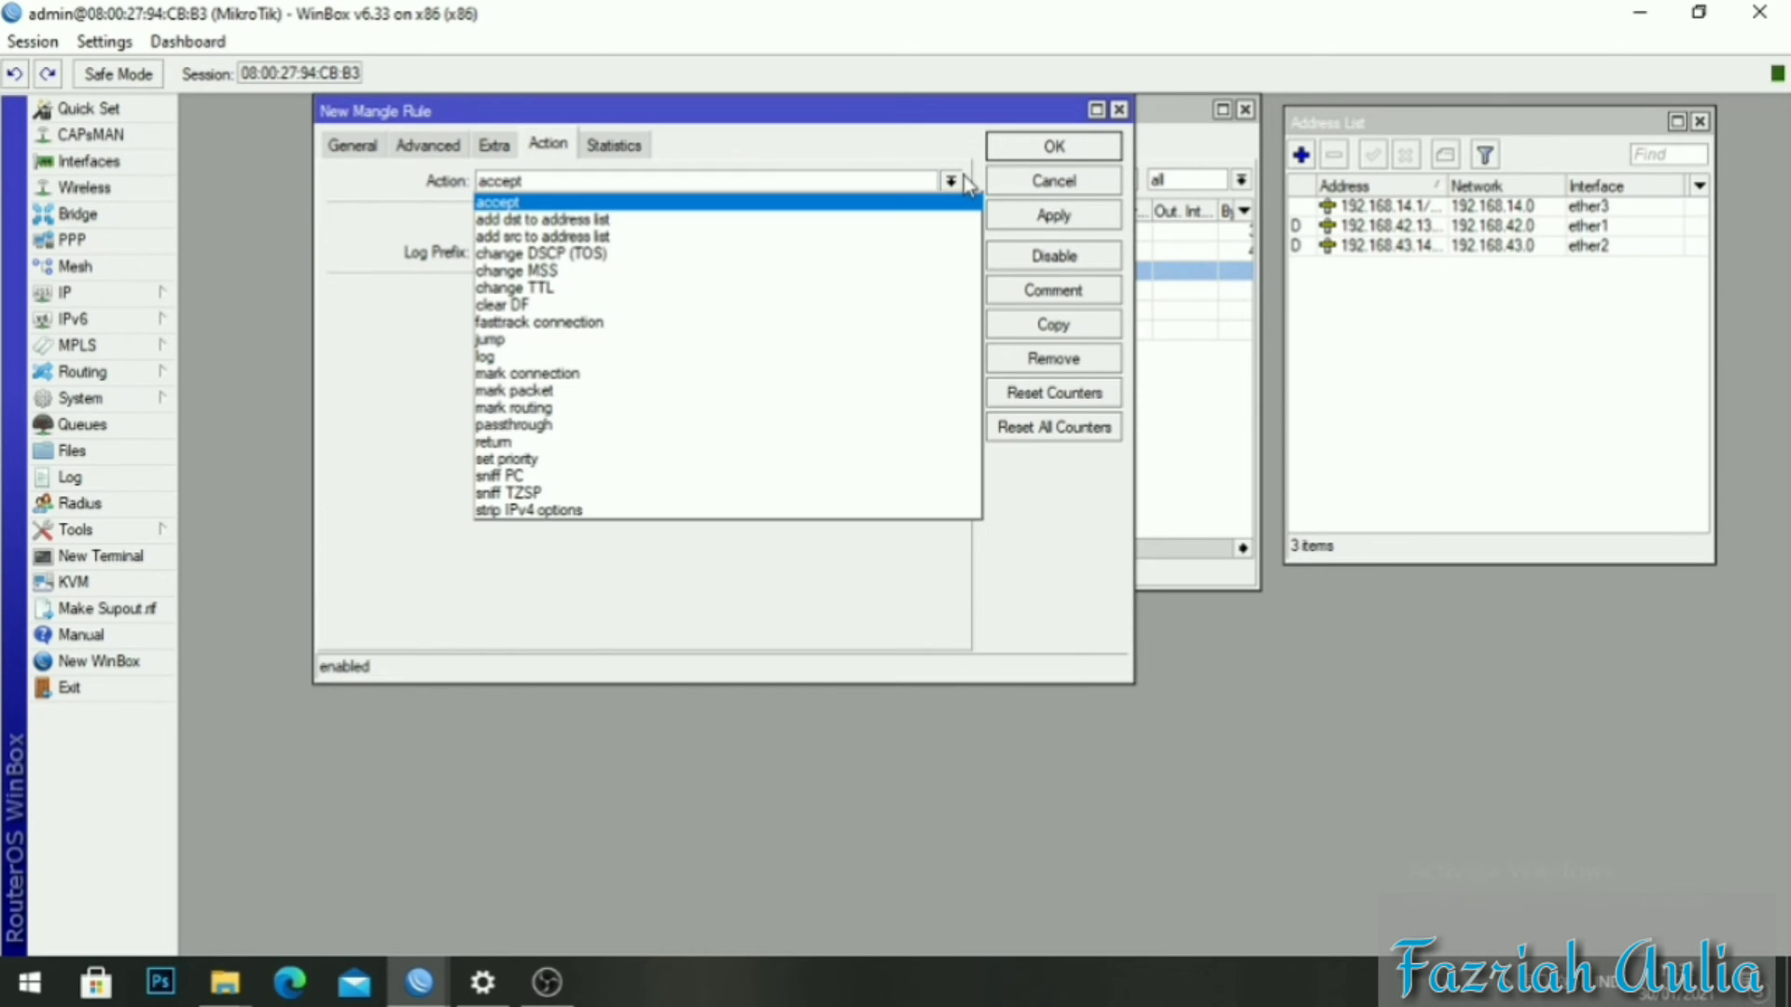
click(641, 374)
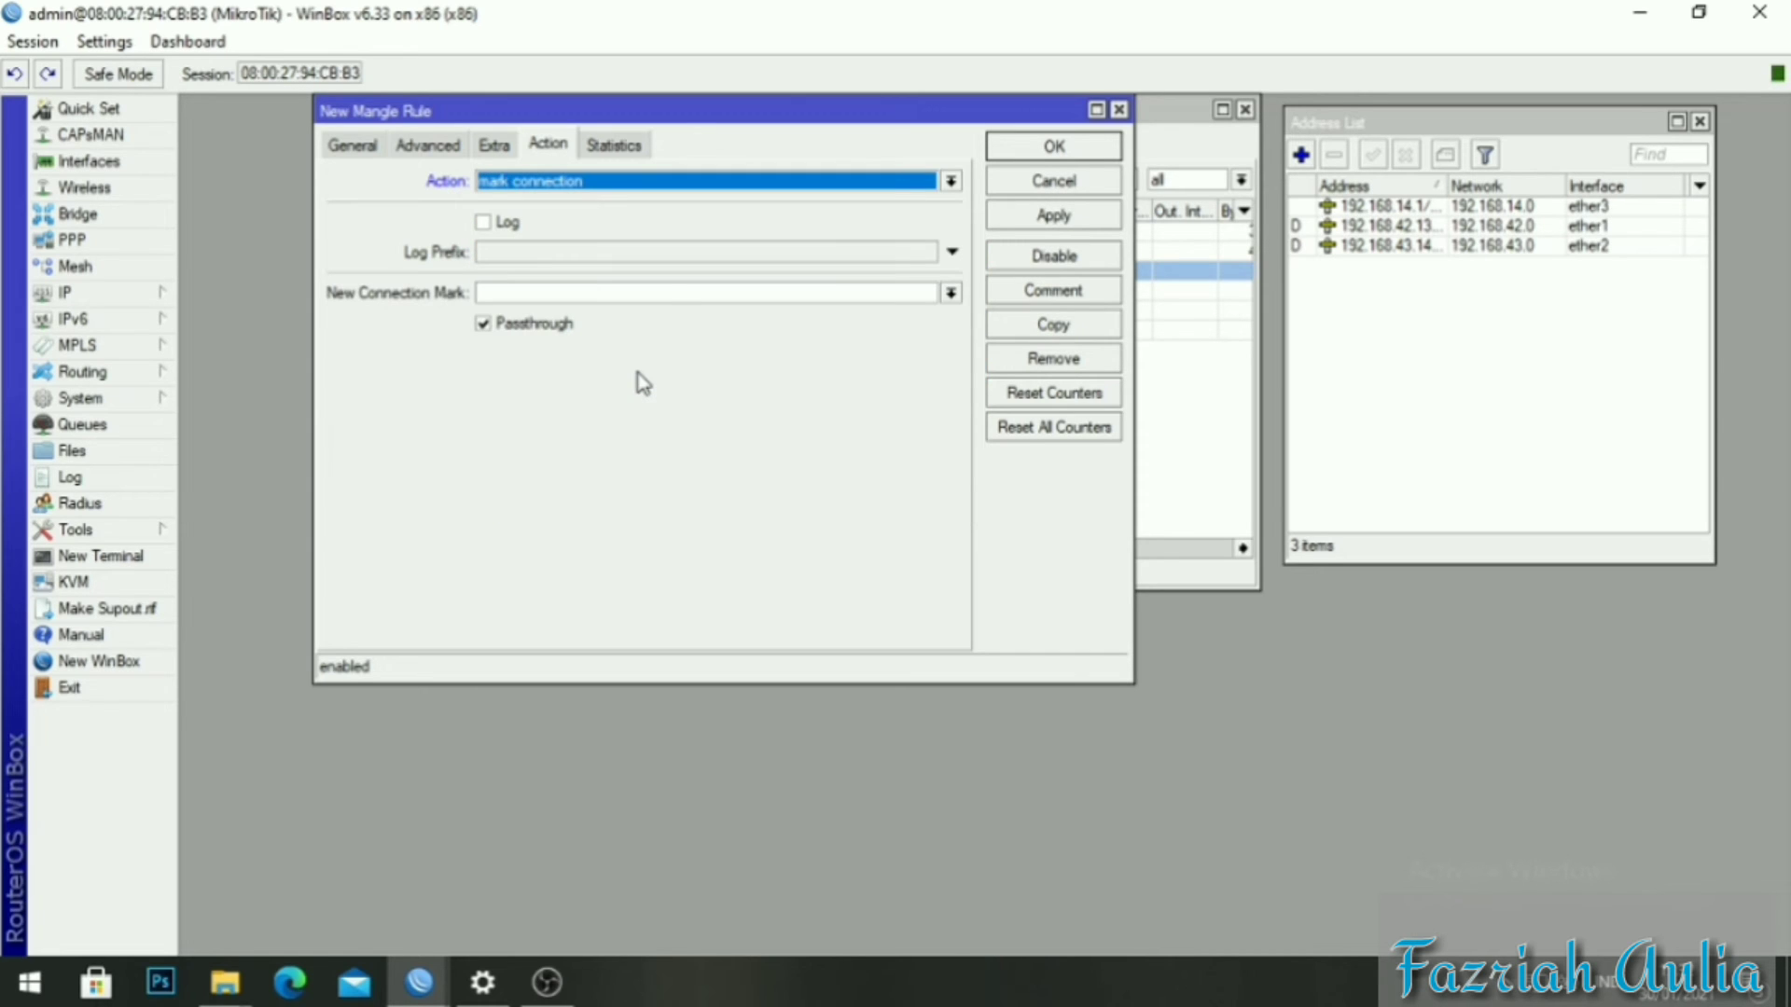
click(670, 296)
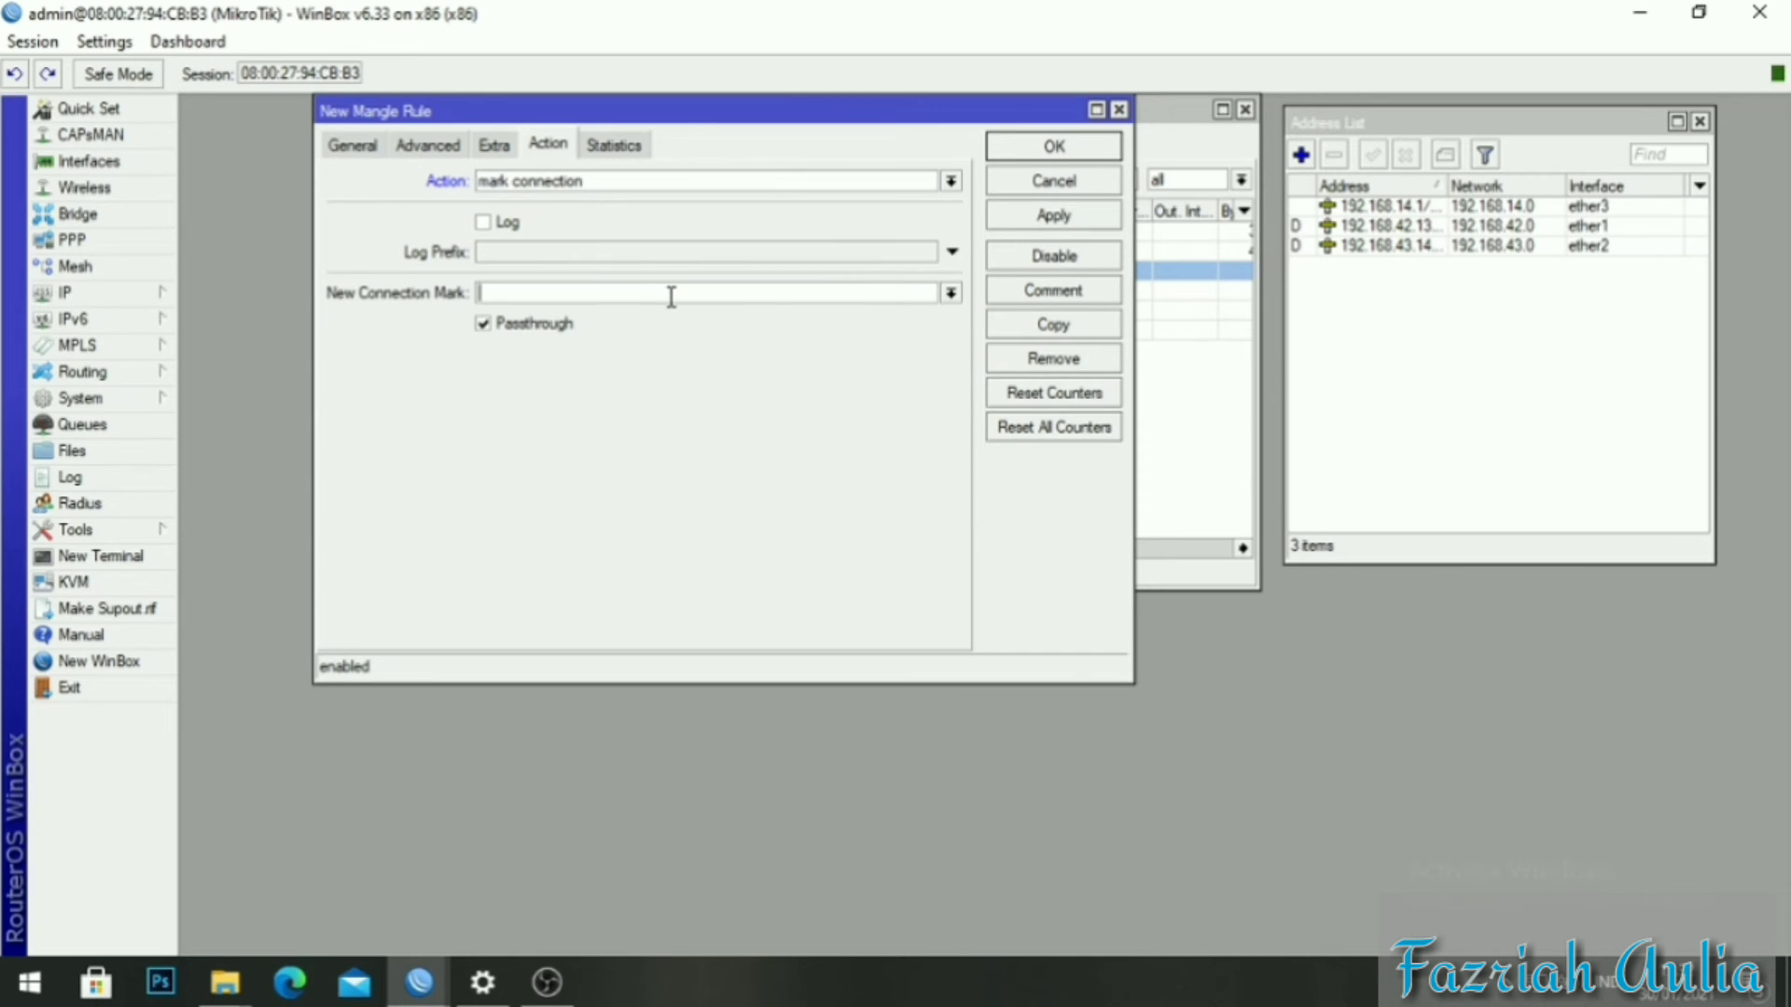
click(950, 292)
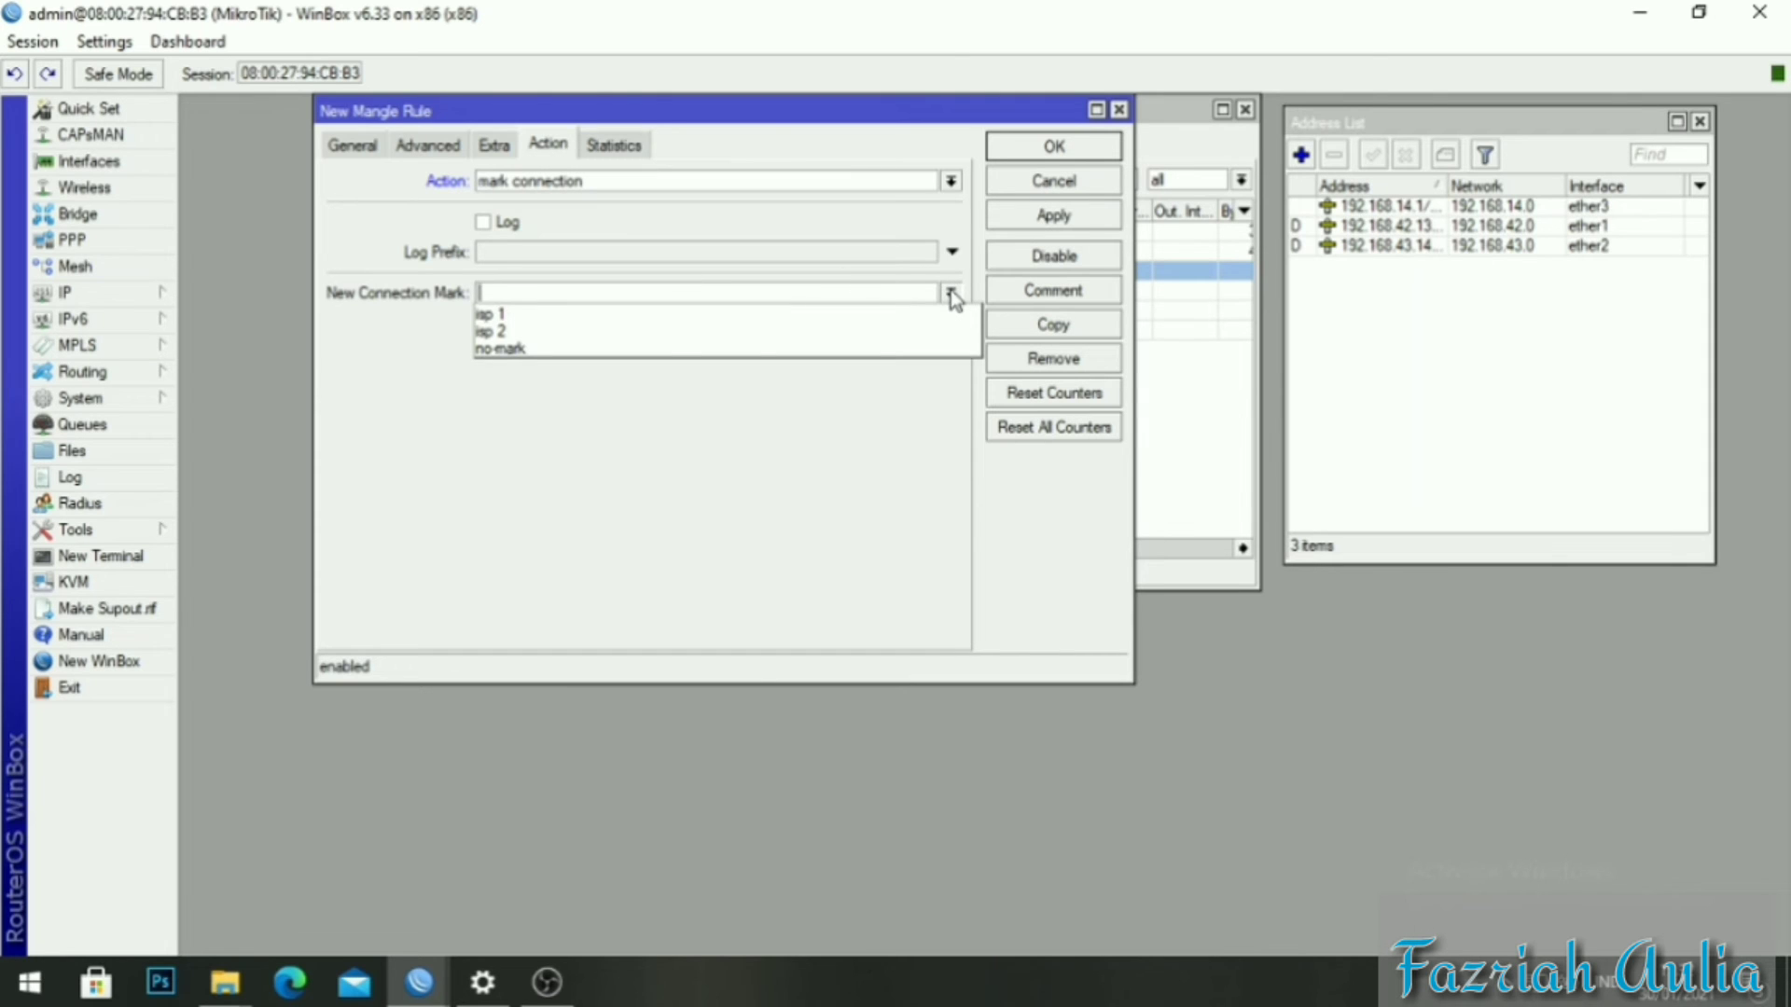
click(653, 313)
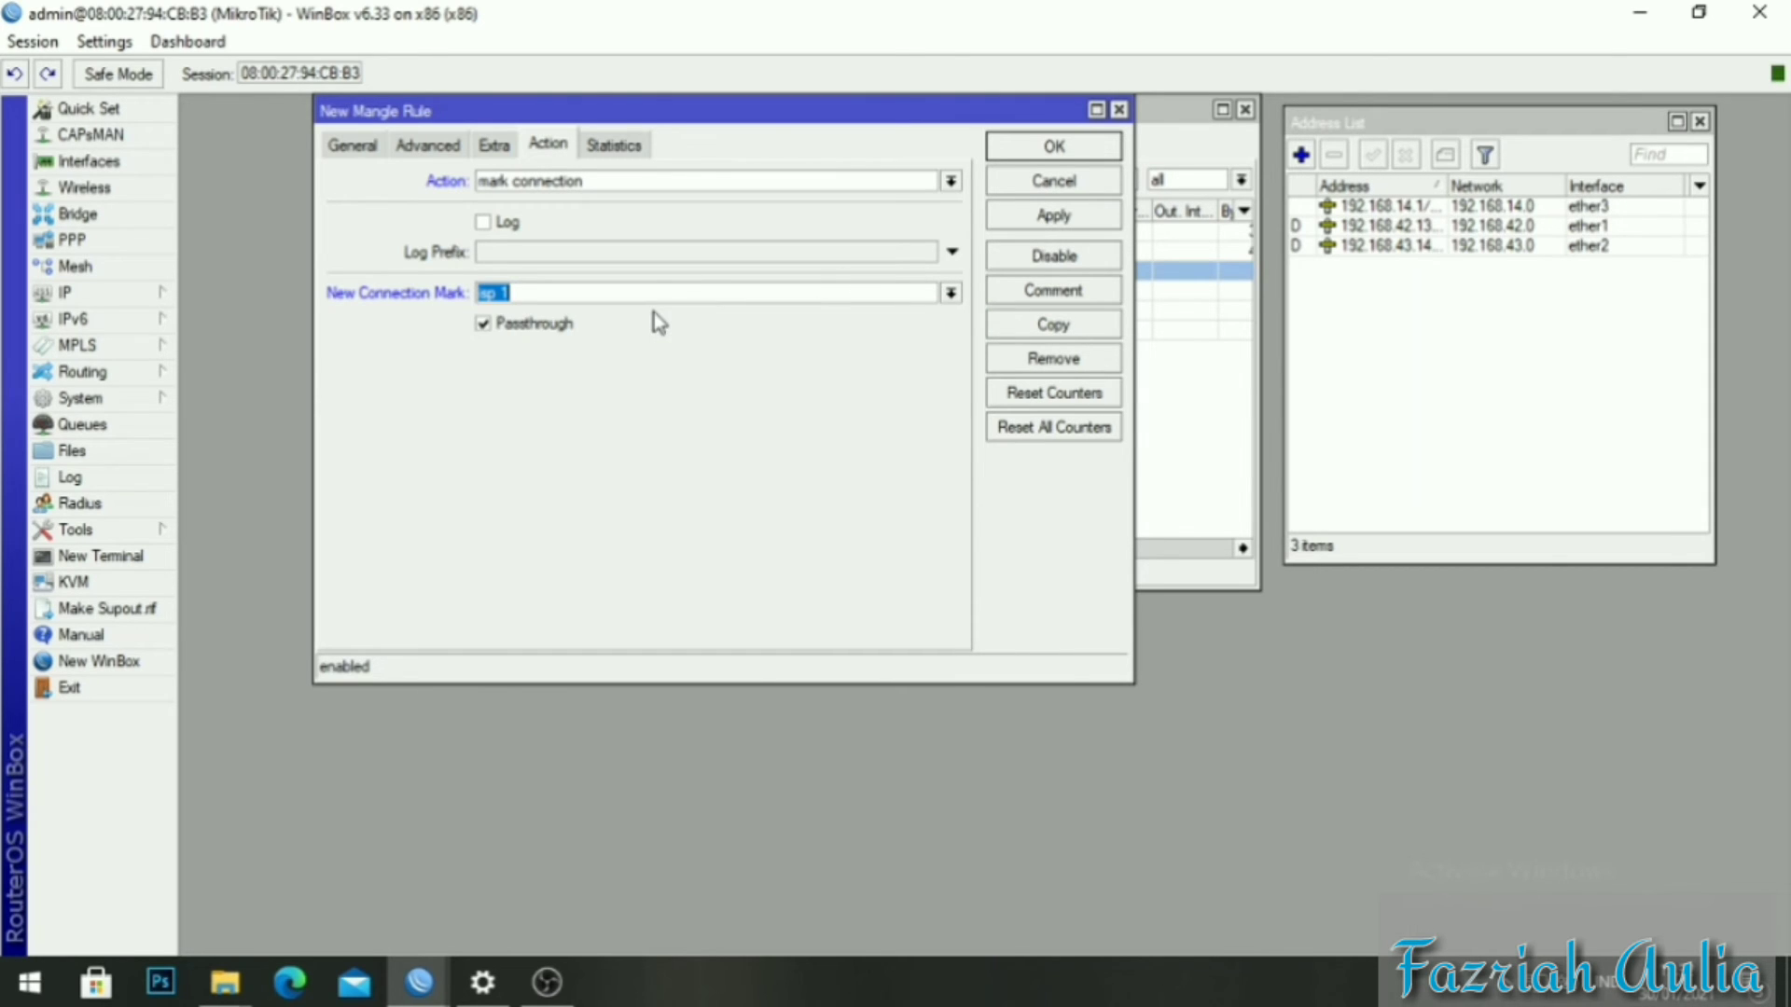
click(1046, 220)
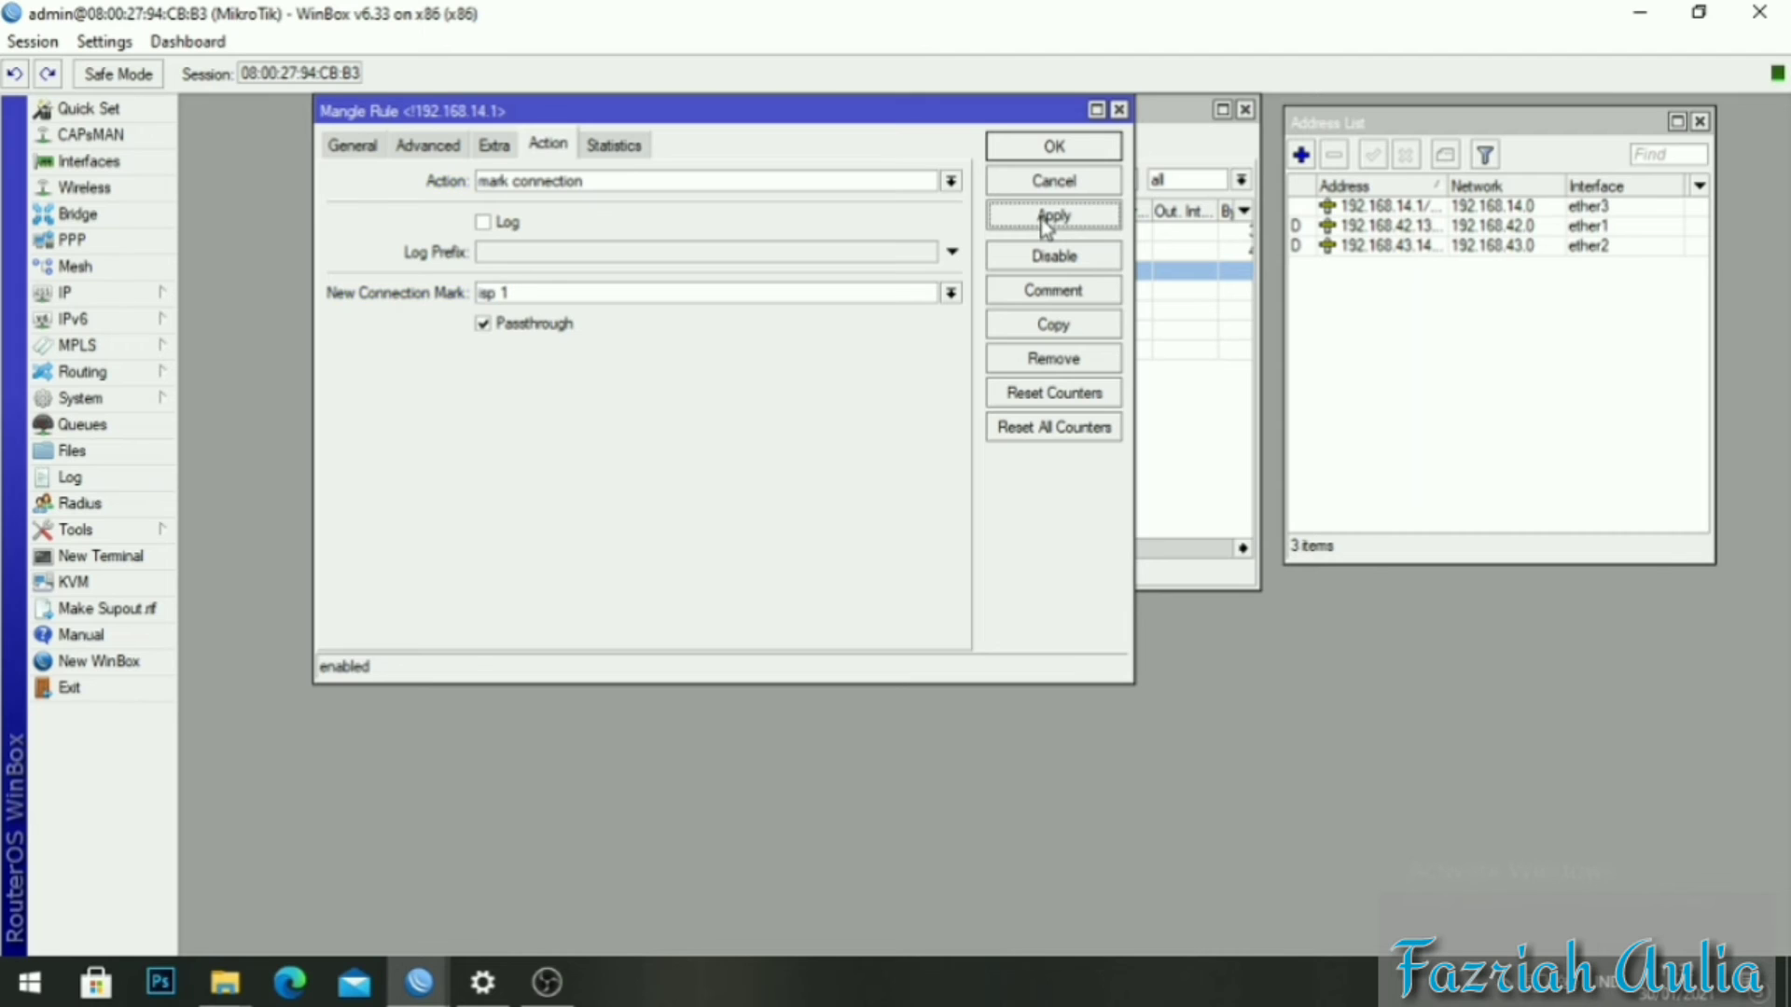
click(1054, 146)
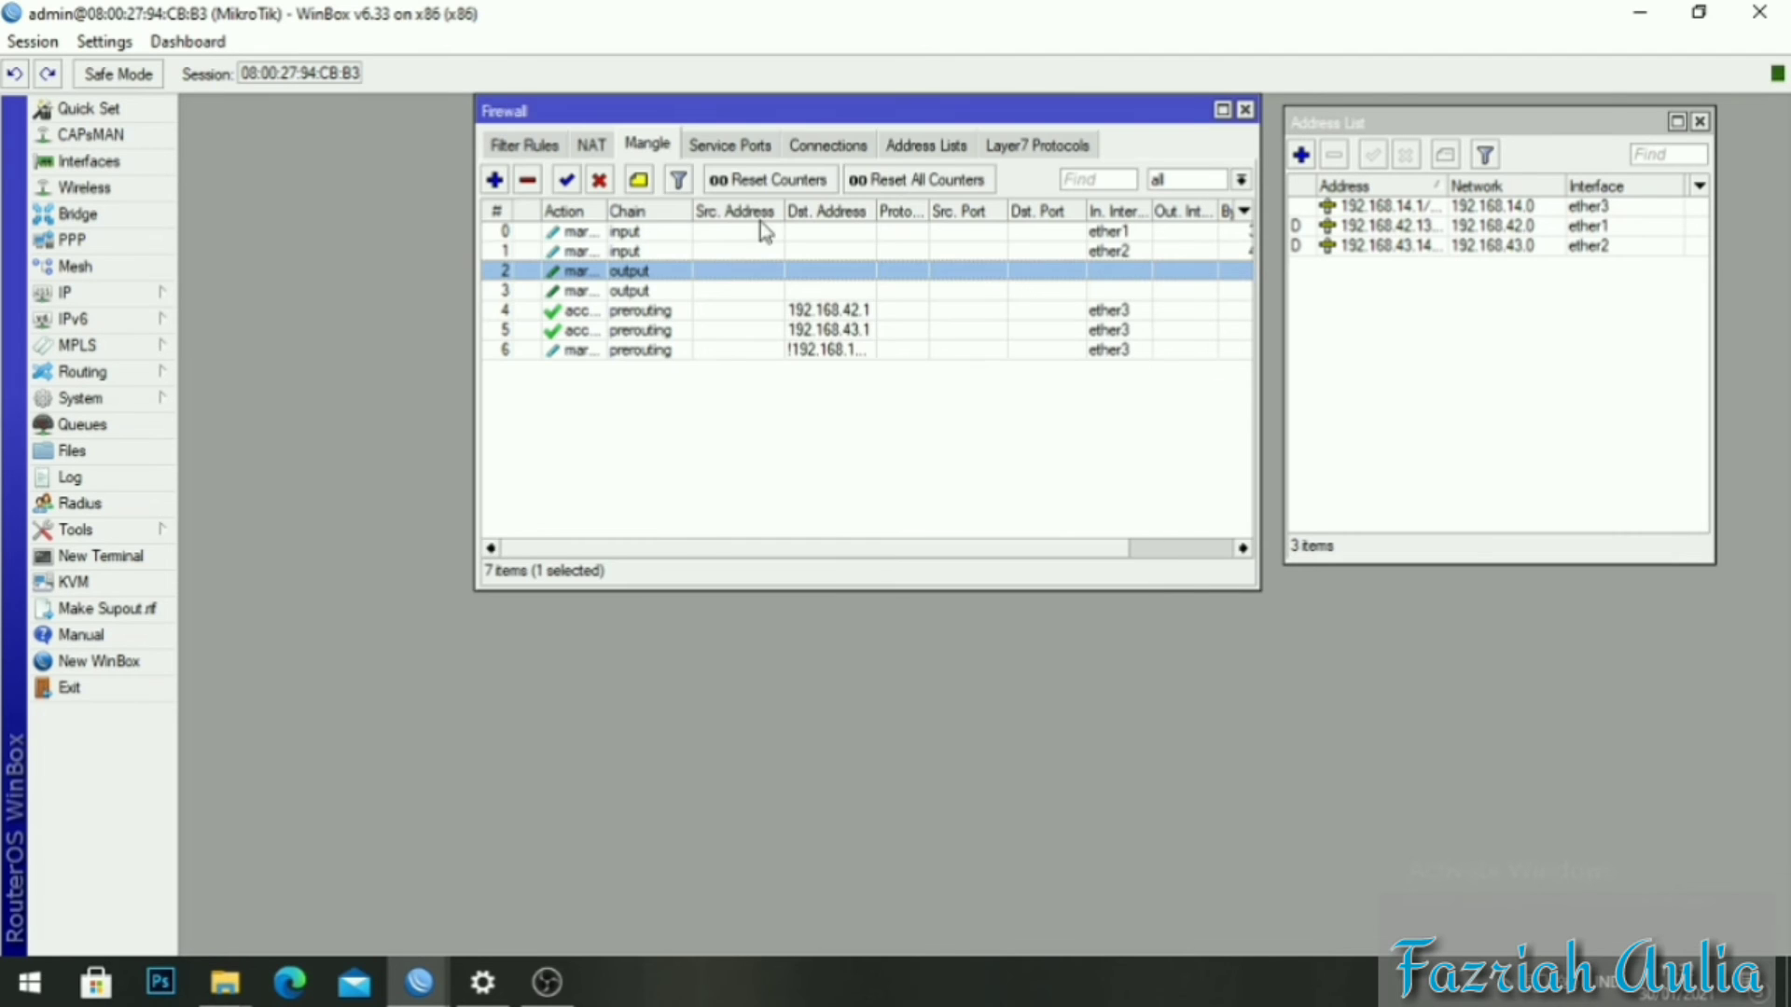
Start an eighth mangle rule in the prerouting chain with destination address 192.168.14.1 and in-interface ether3.
click(495, 180)
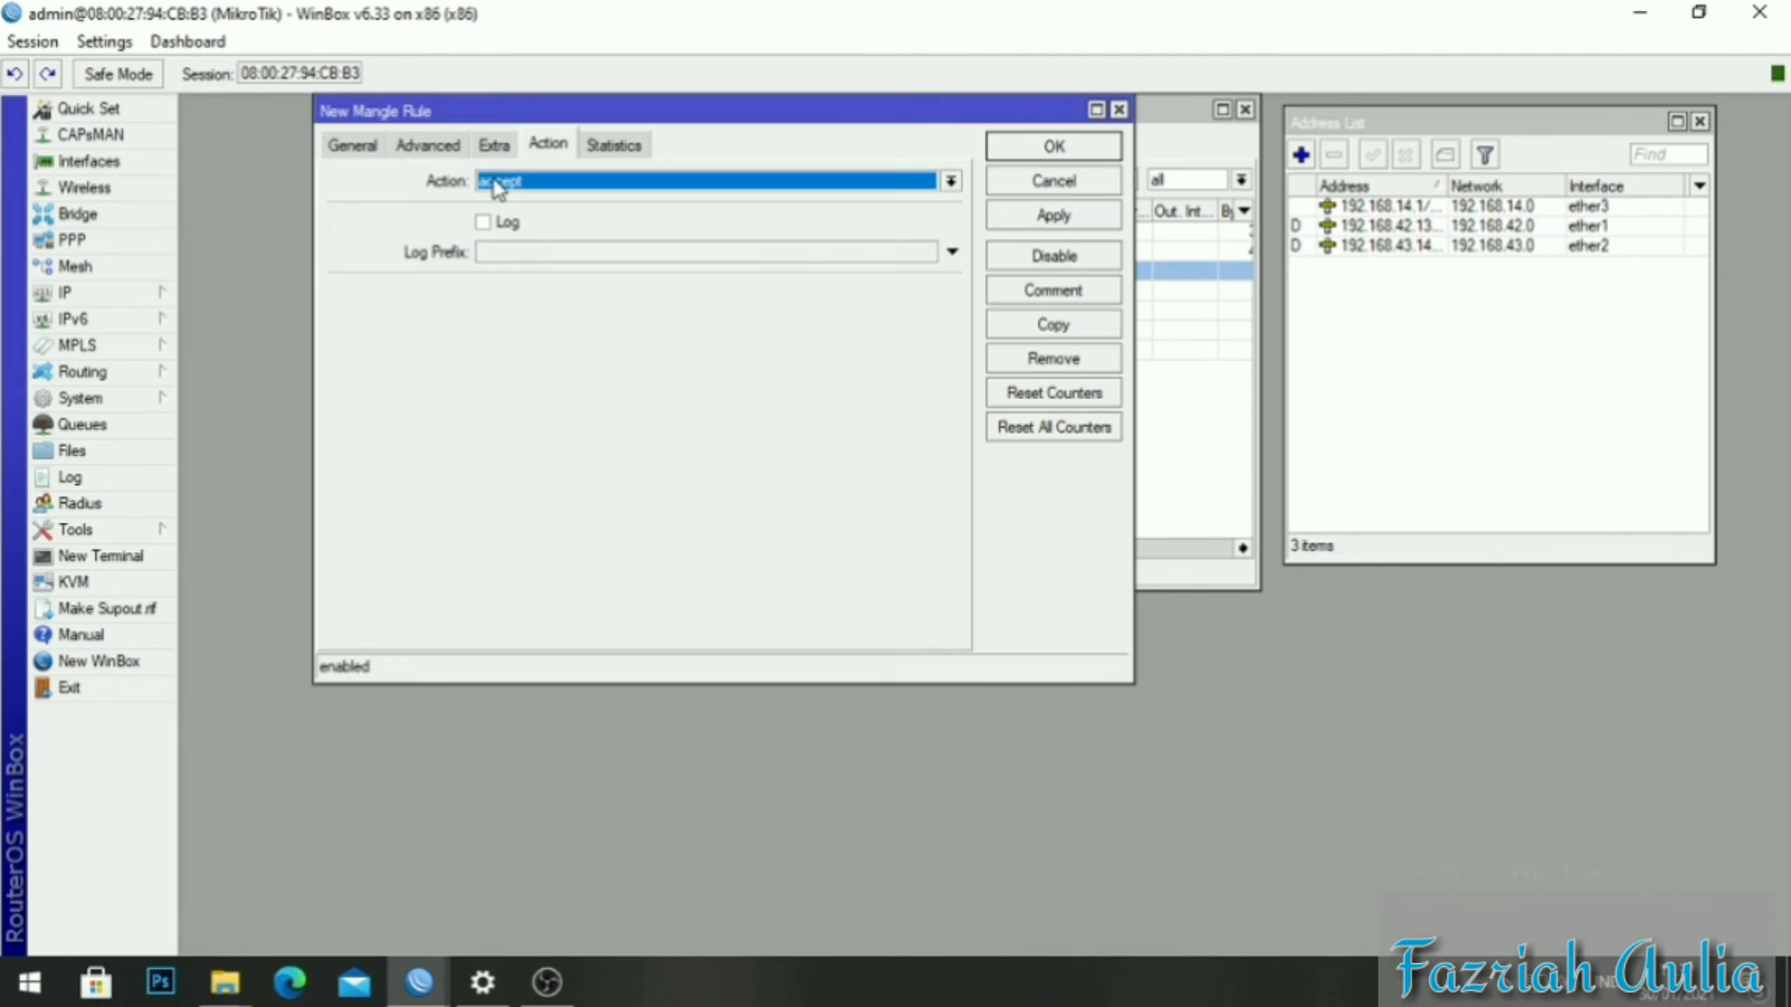
click(354, 146)
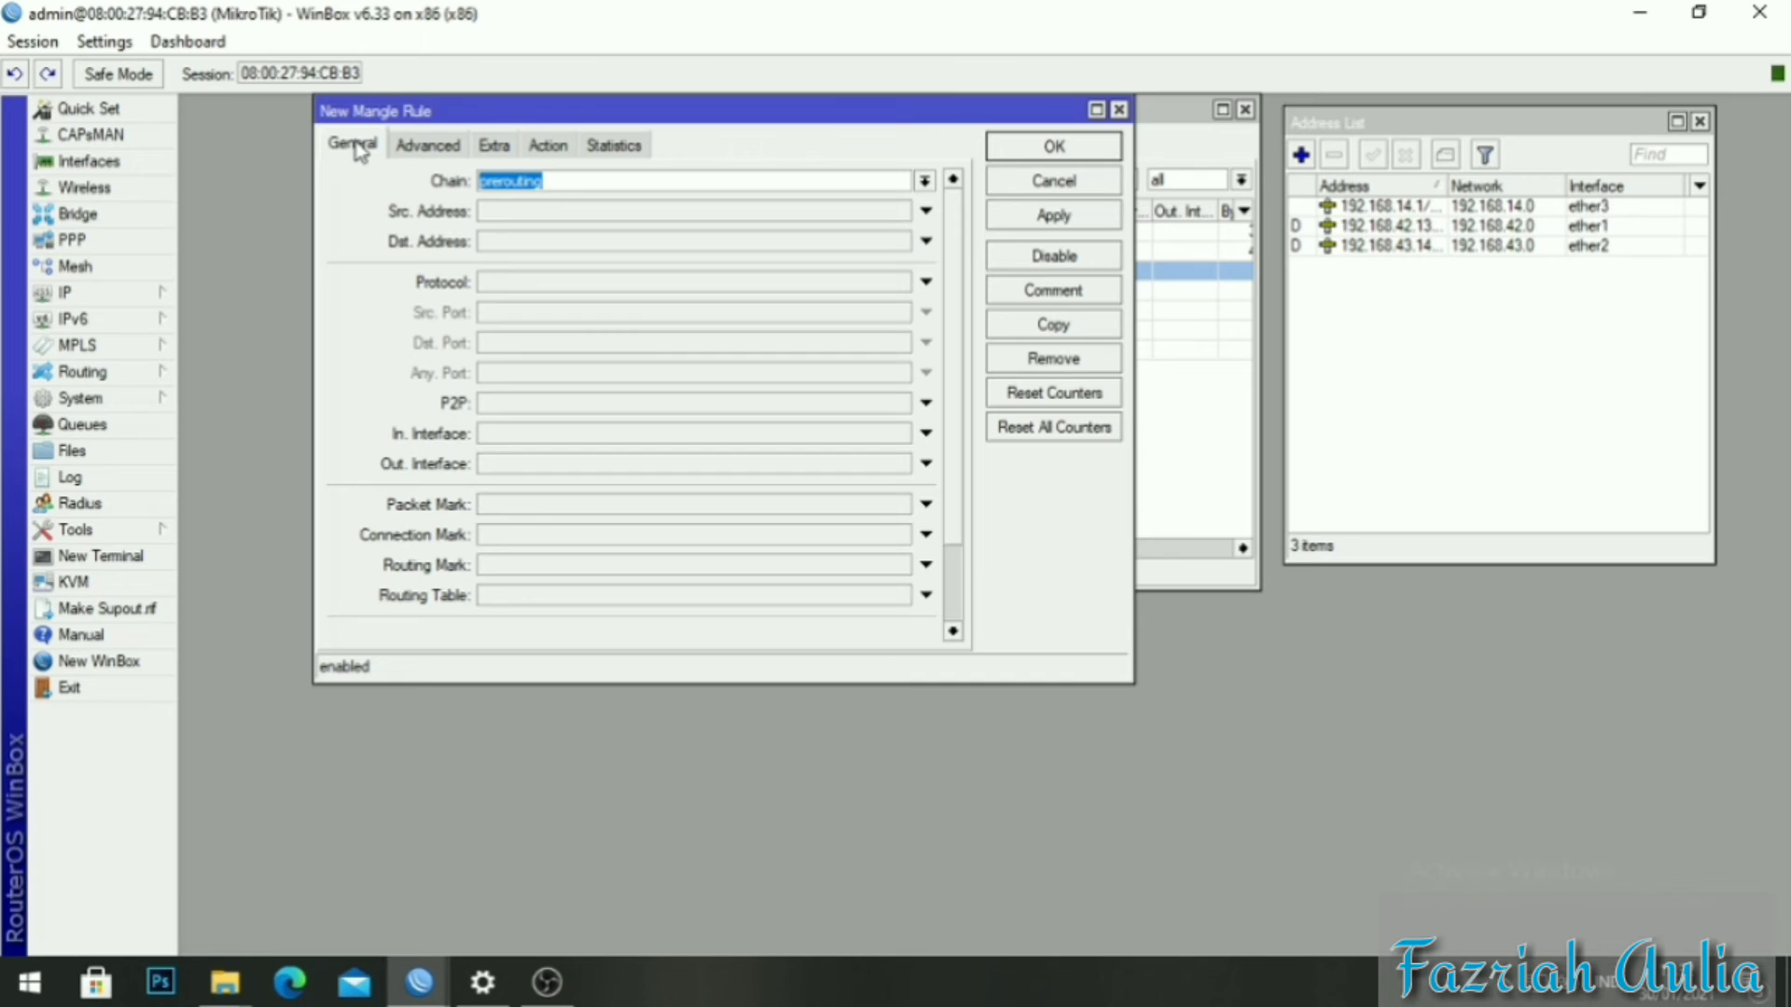
click(551, 241)
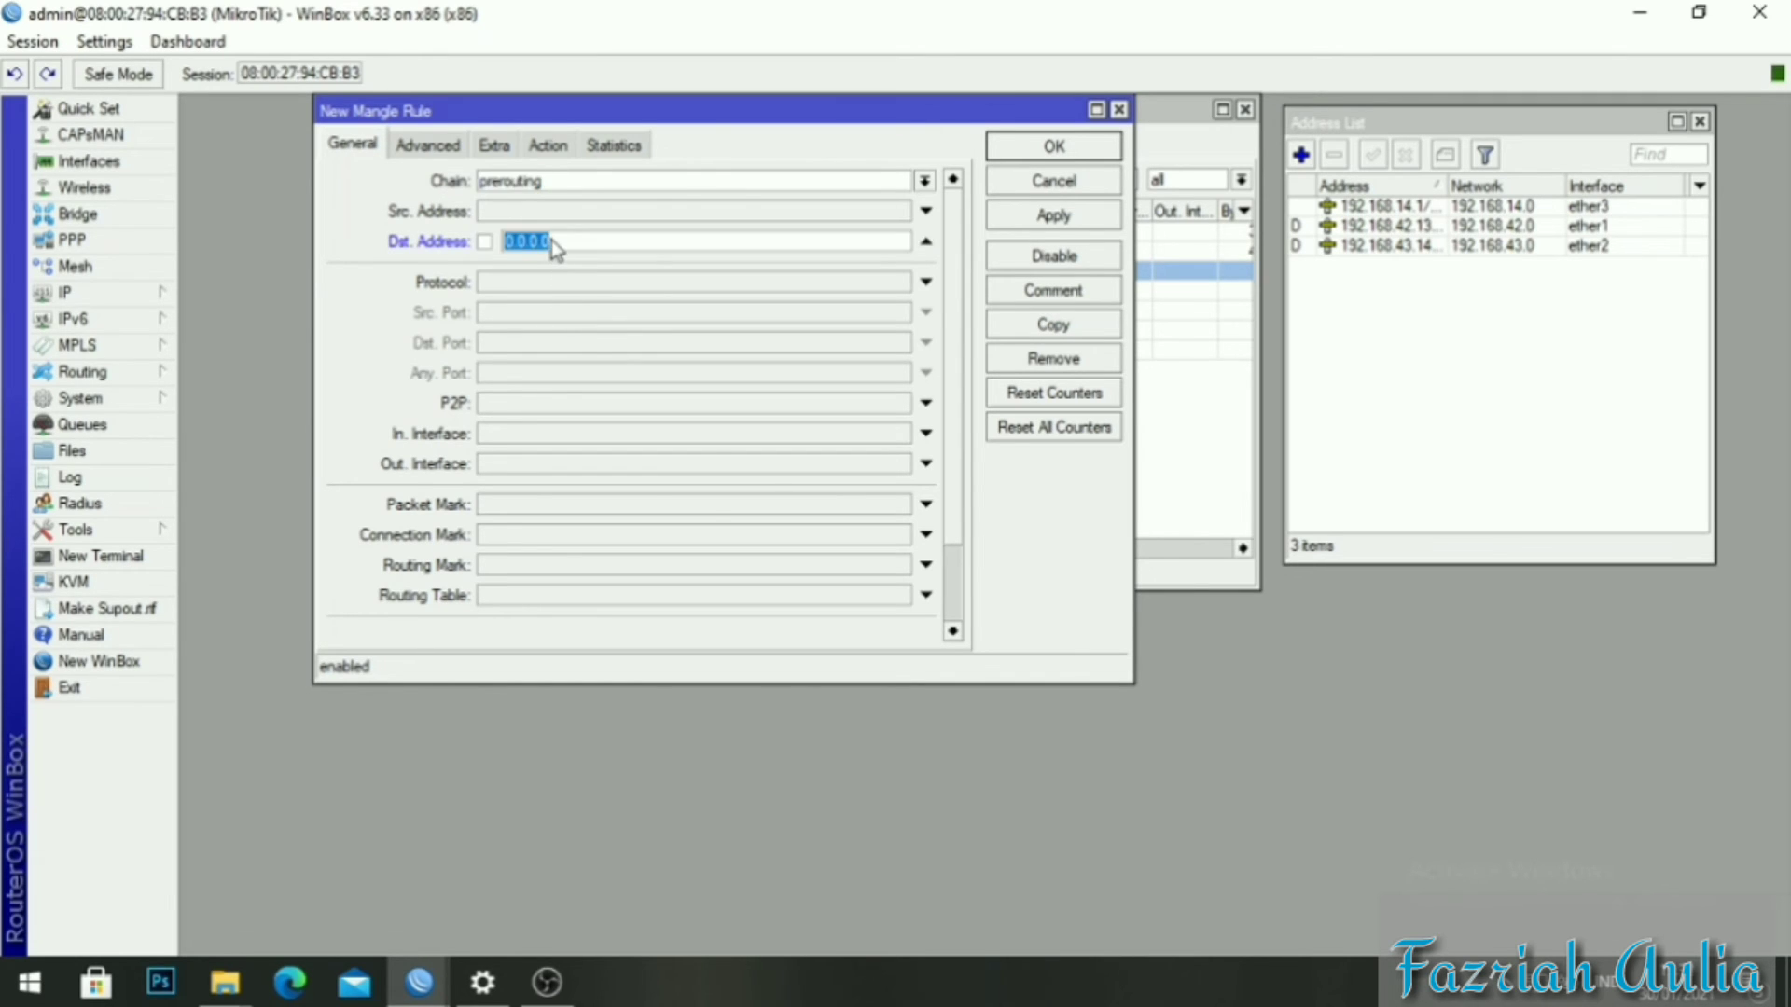
text(192.168.14.1)
click(601, 439)
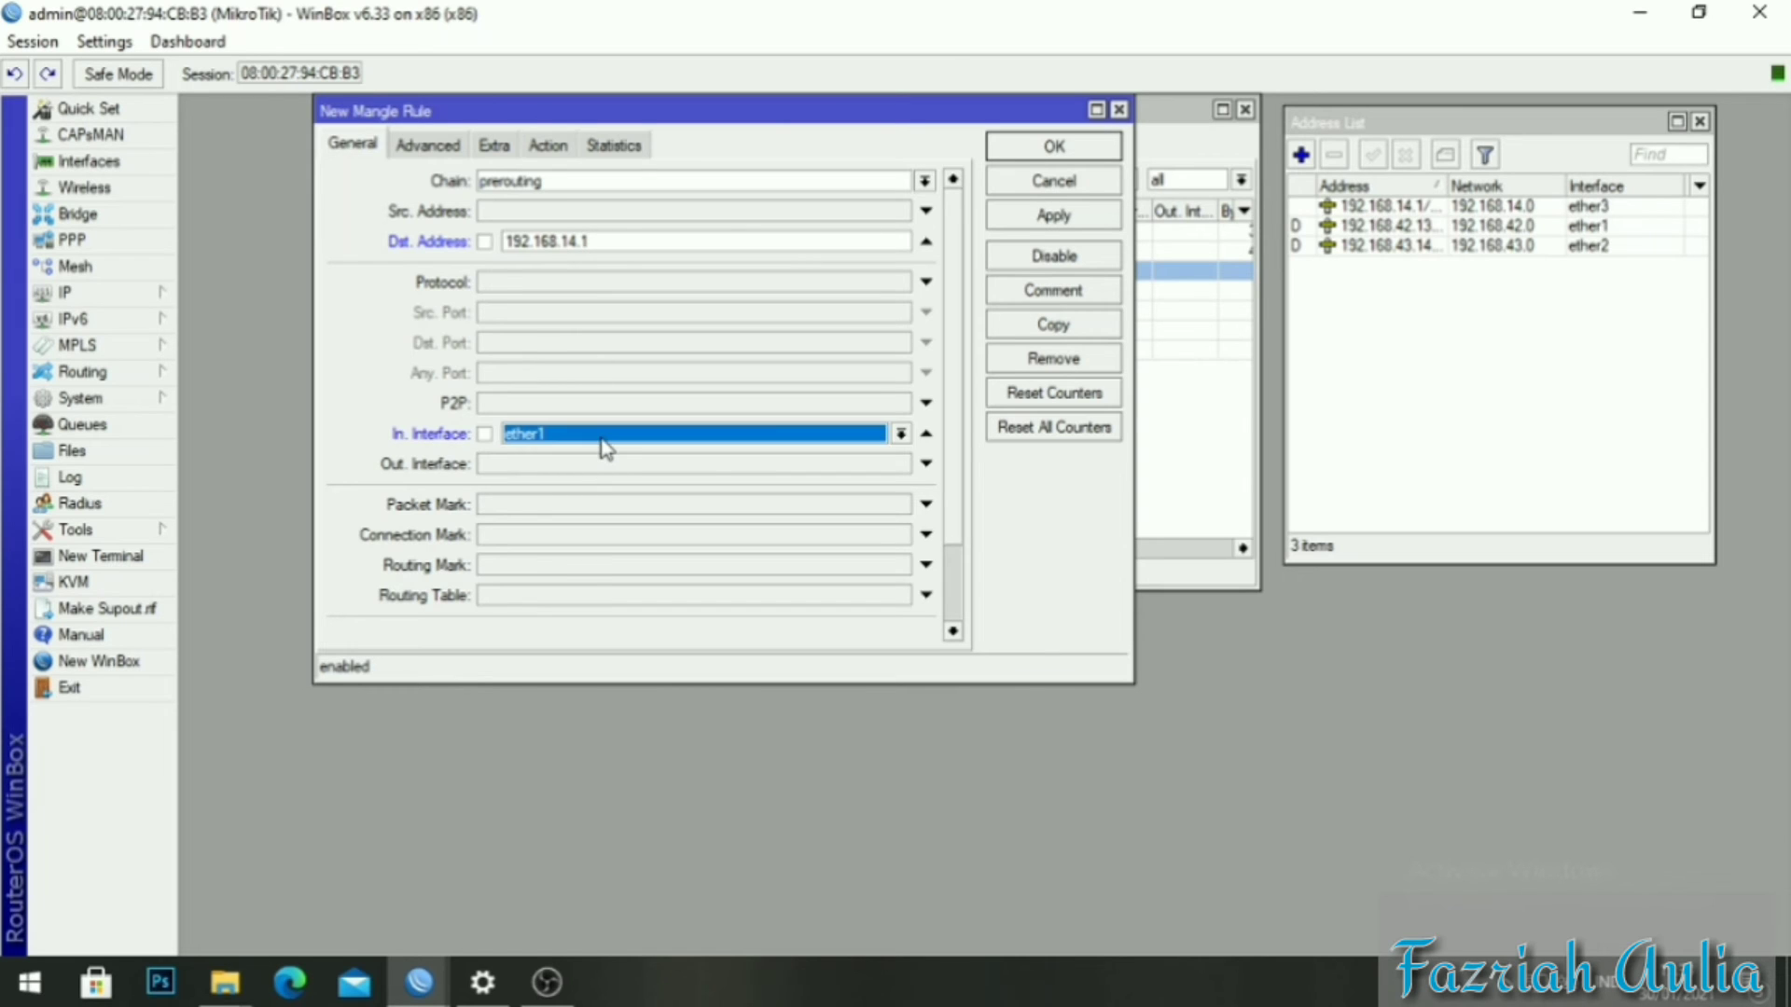
click(901, 434)
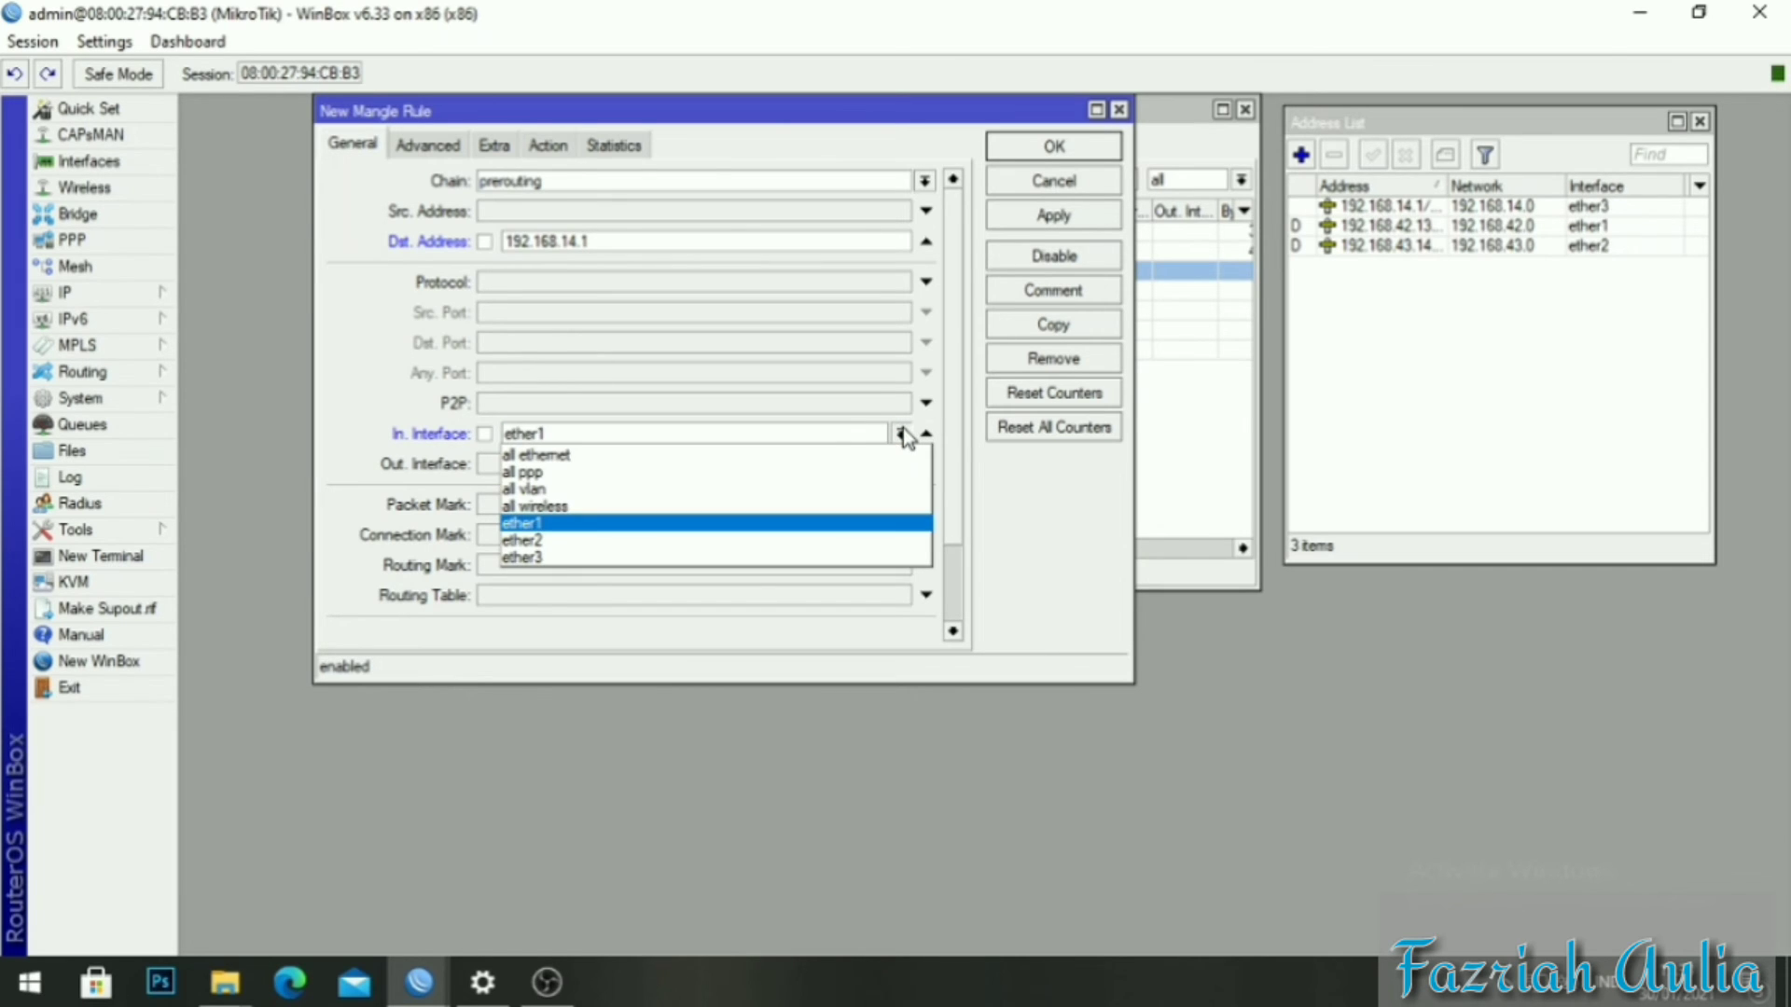
click(824, 557)
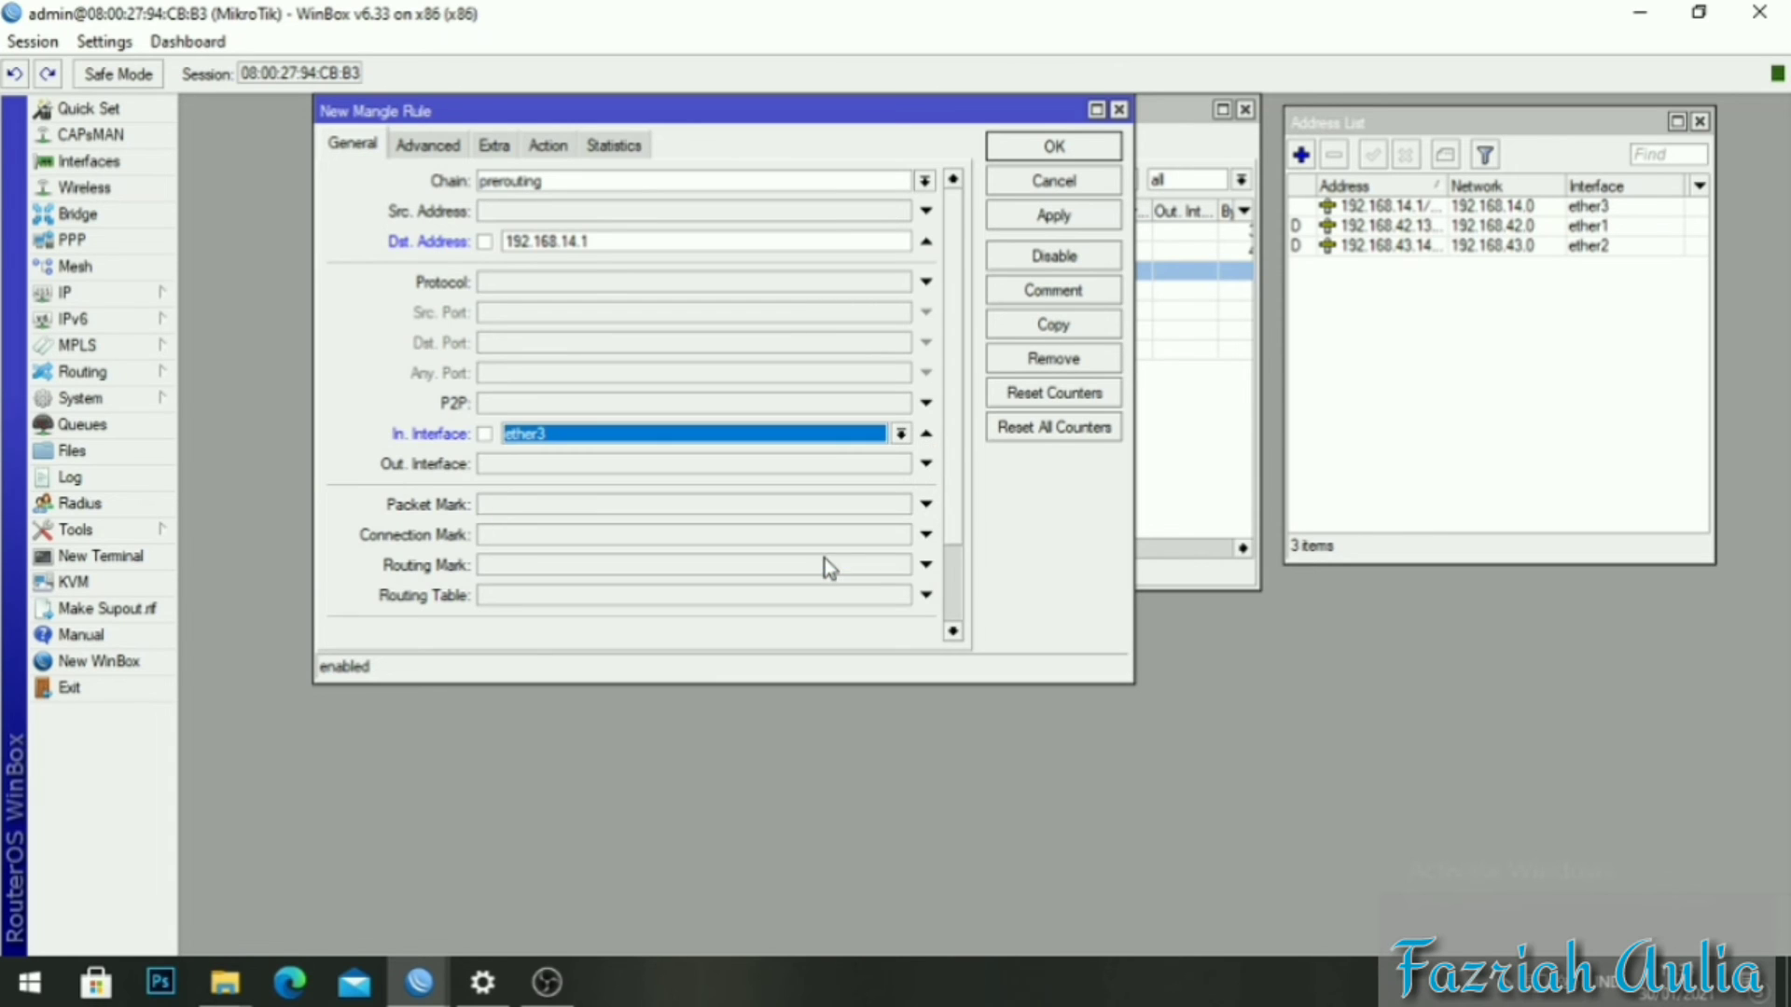
Set the new rule's per connection classifier to both addresses and ports with the values 2/1.
click(419, 147)
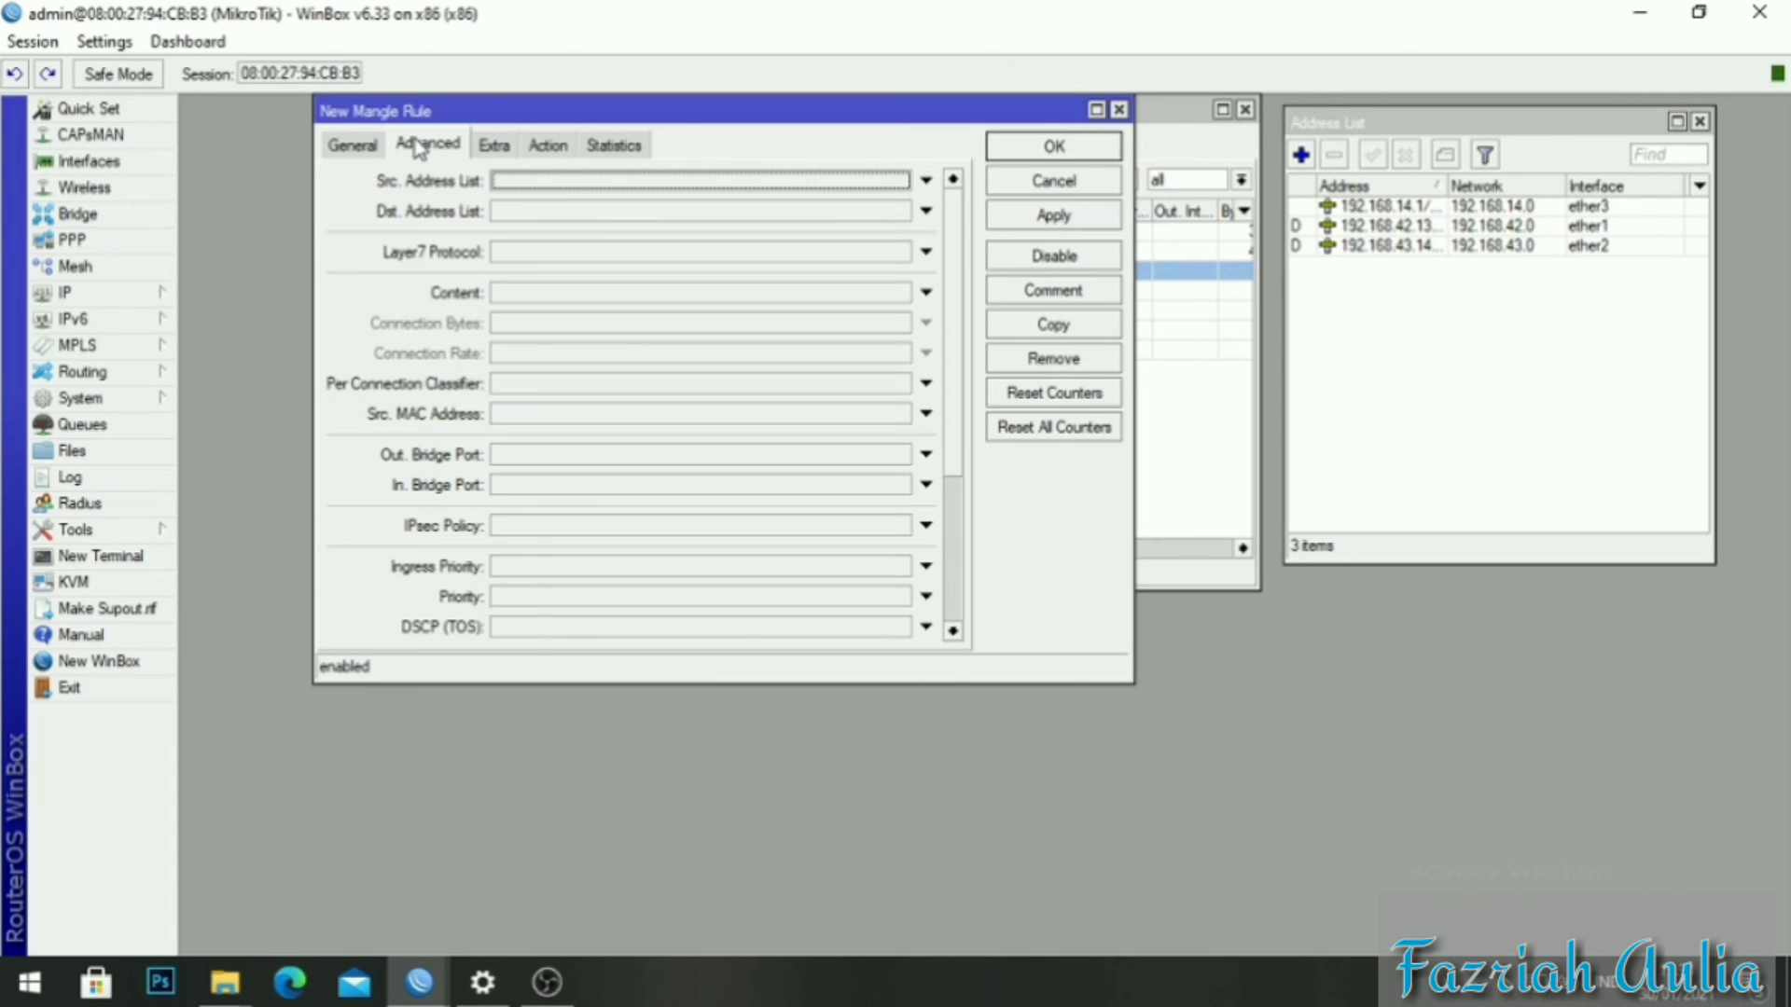
click(634, 386)
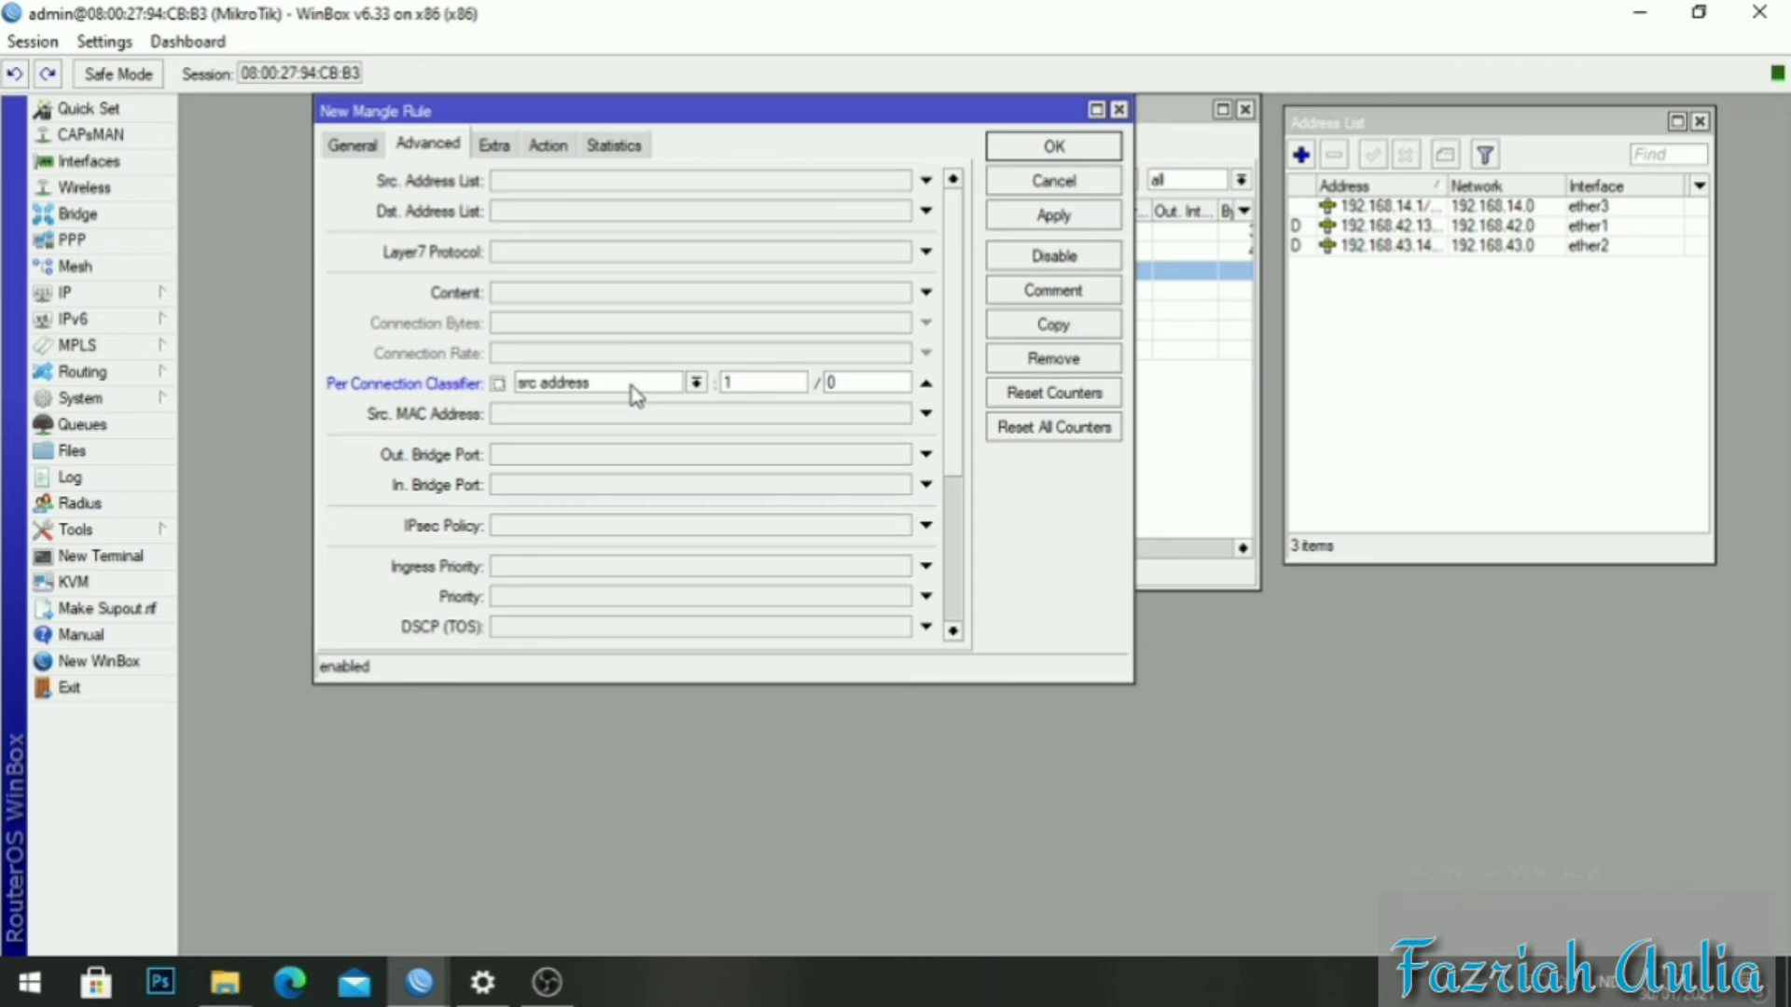
click(768, 382)
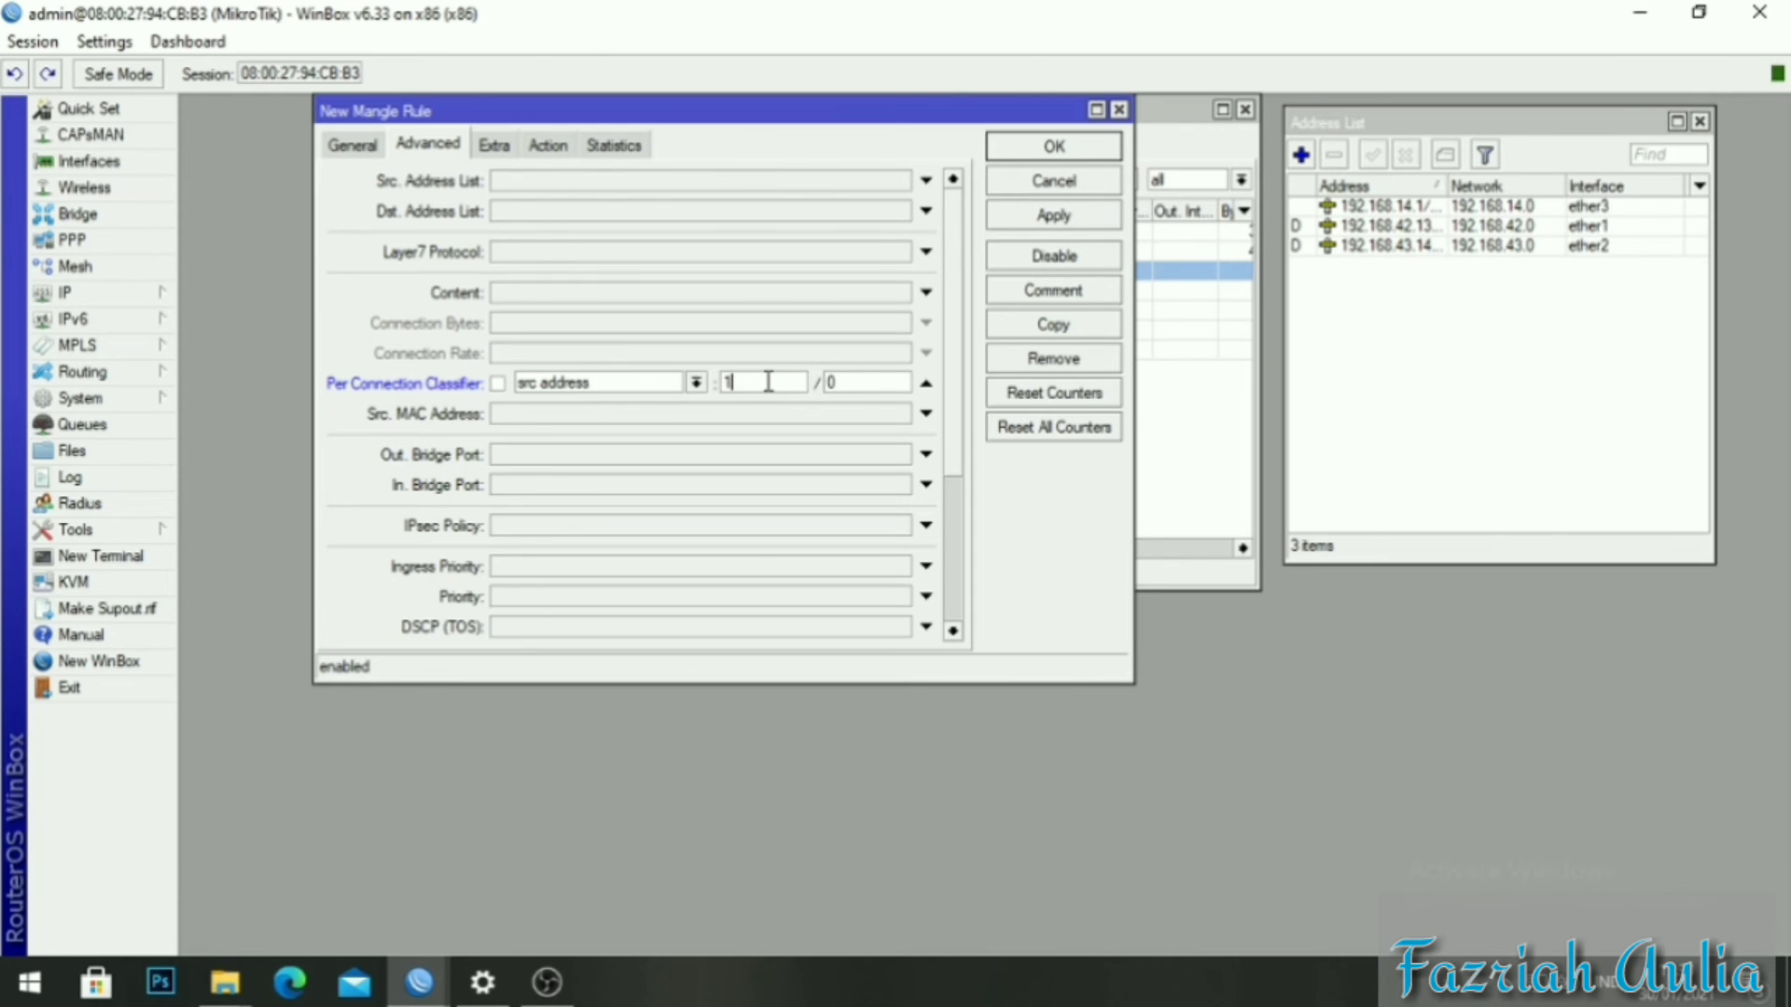
click(698, 381)
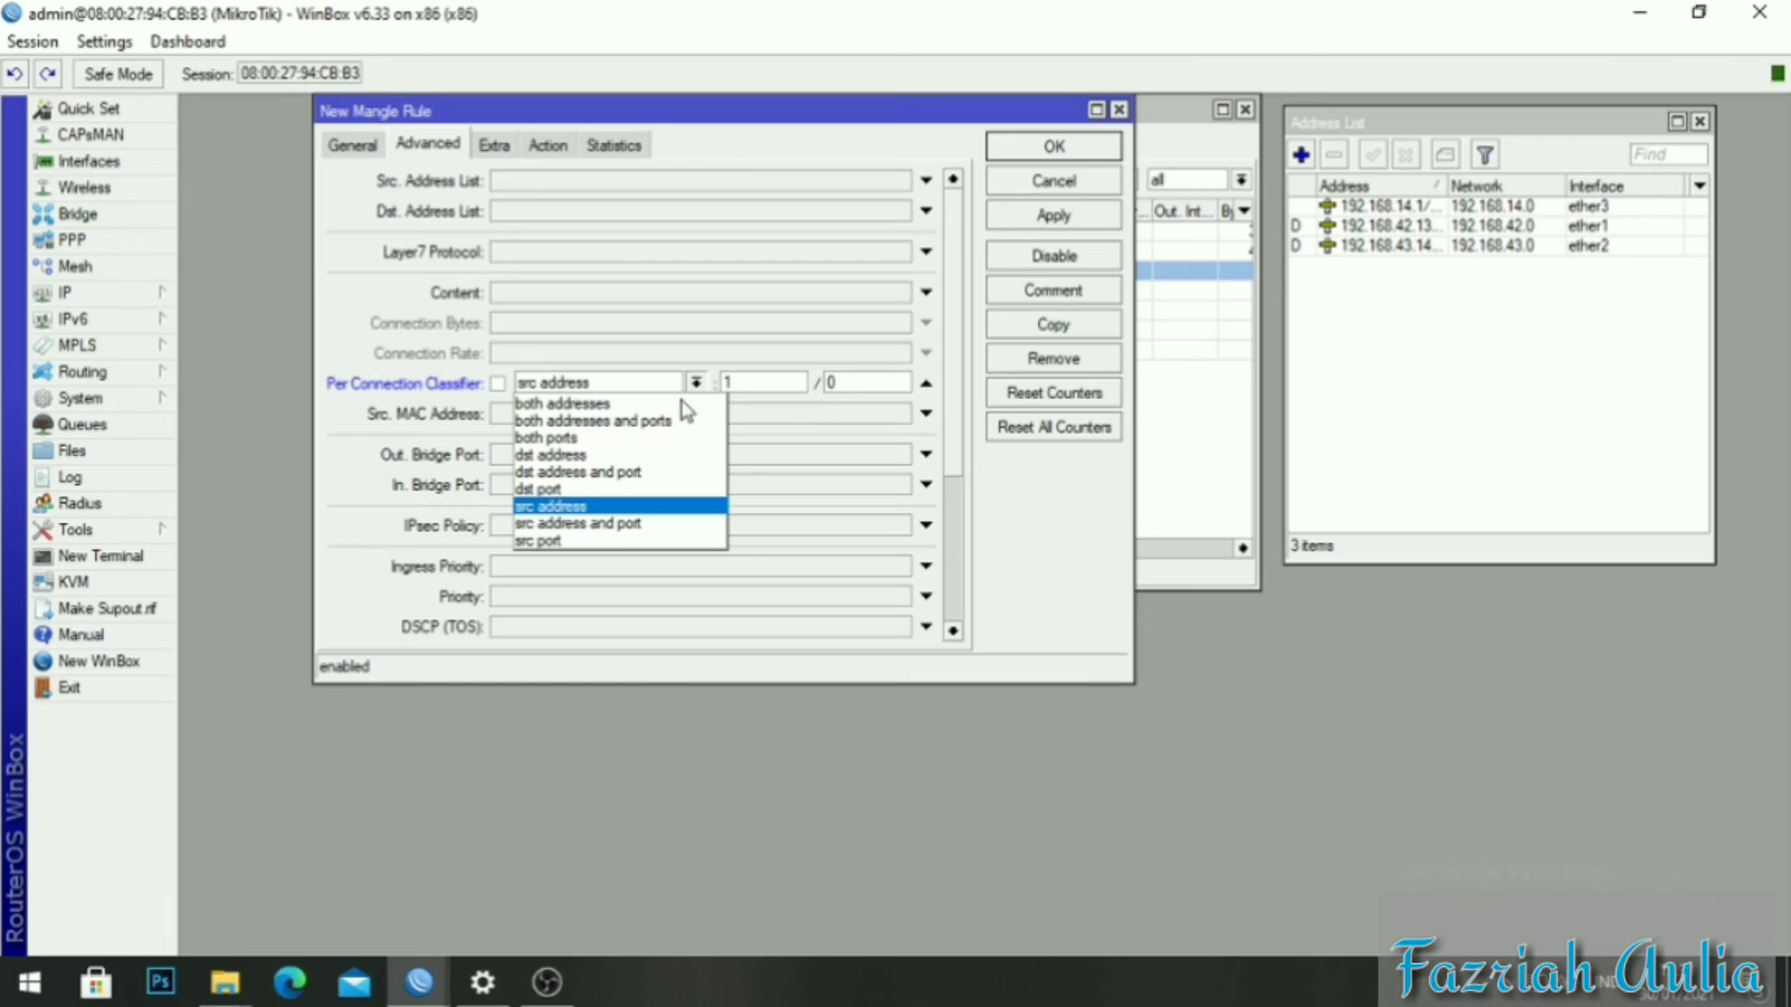
click(655, 422)
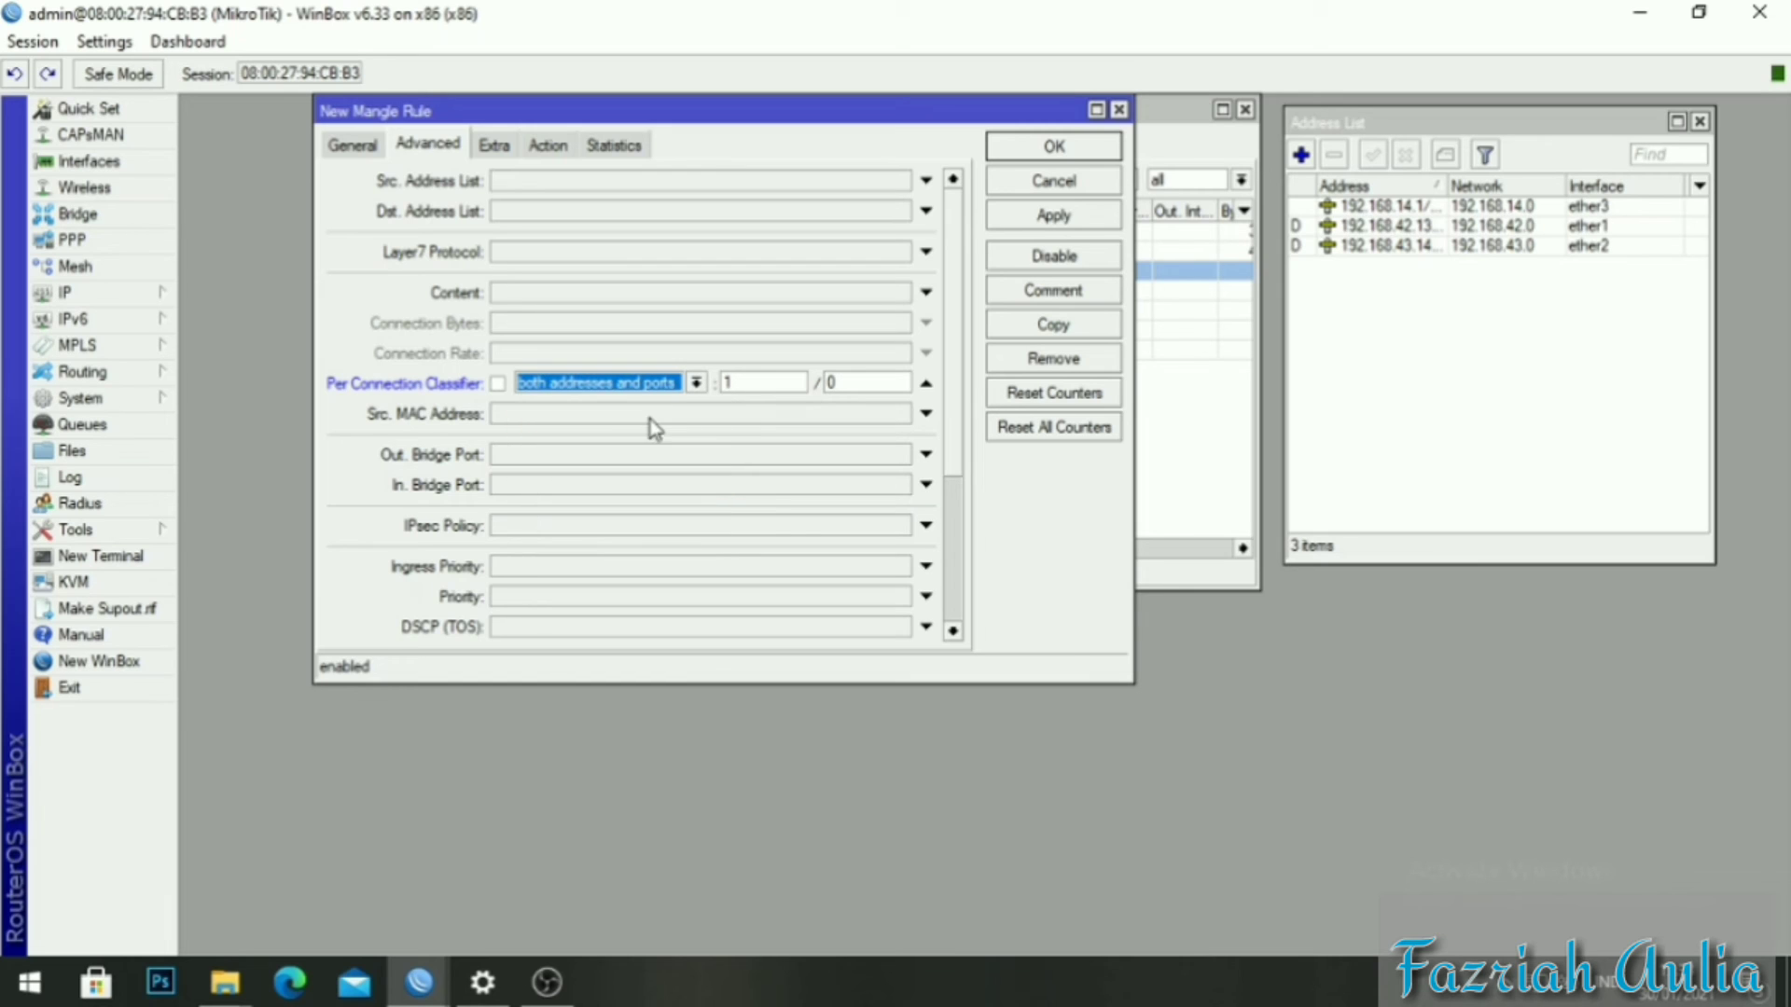
click(733, 386)
key(BackSpace)
text(2)
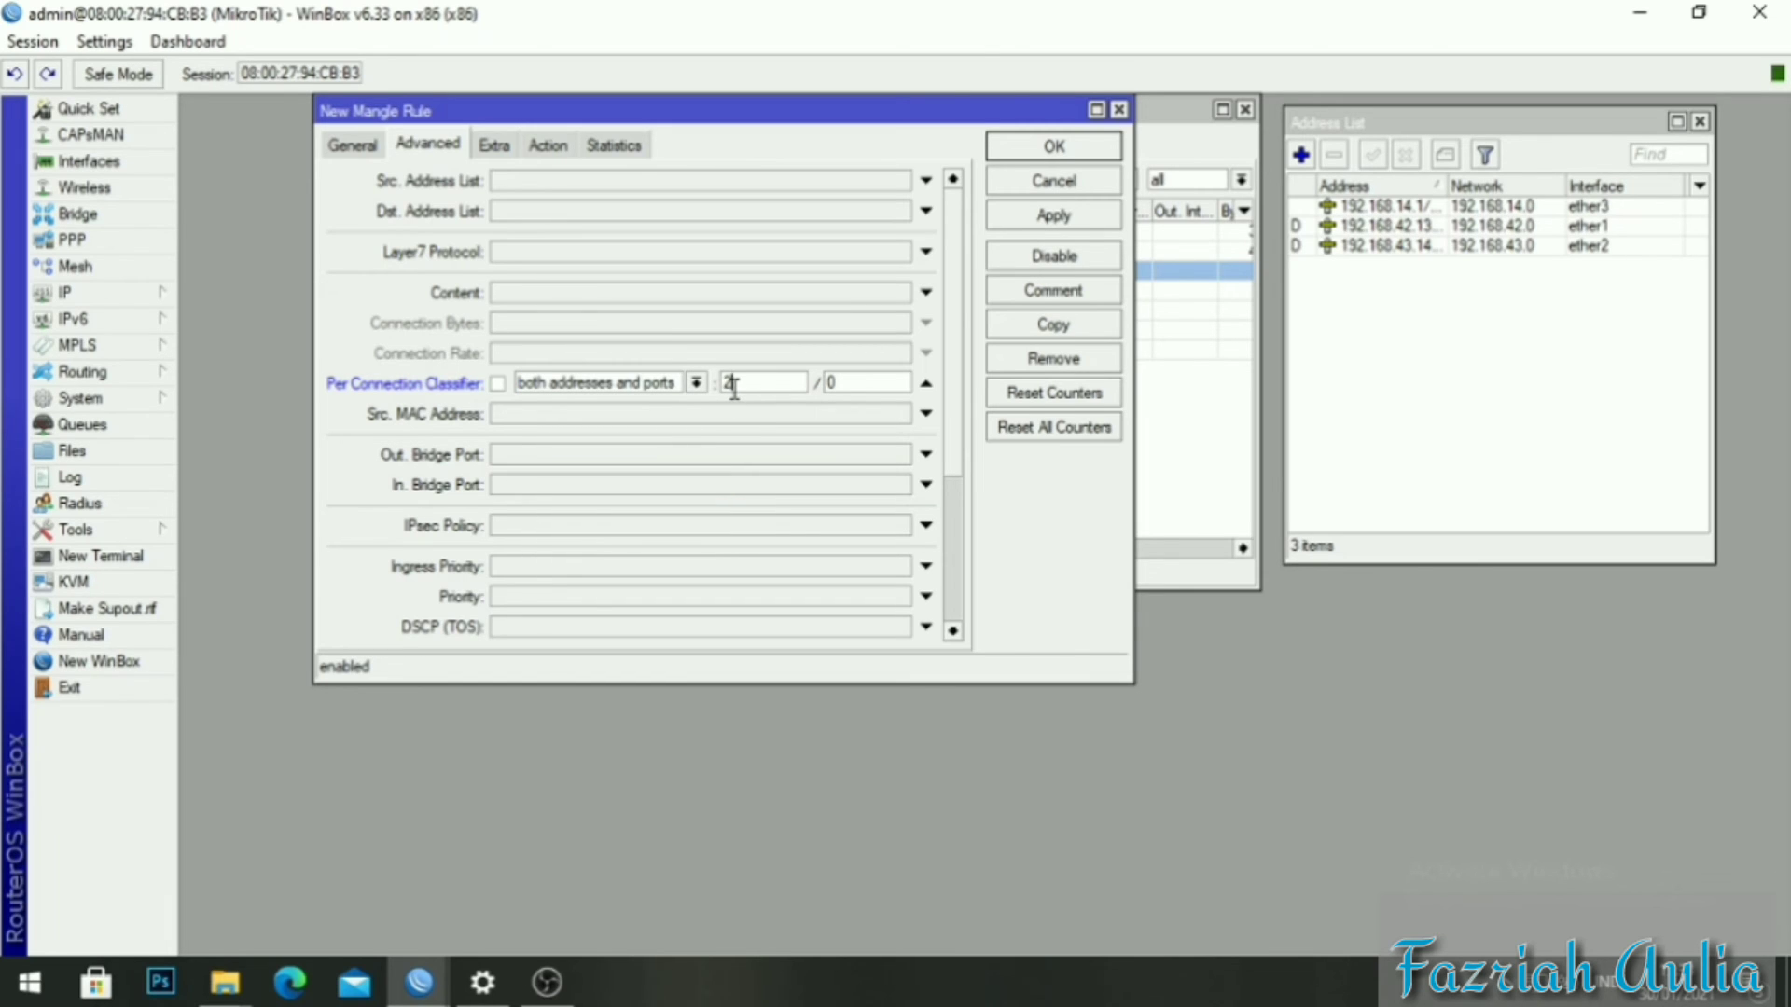
click(842, 382)
text(1)
Set the rule's action to mark connection with new connection mark isp 2, and save the rule.
click(553, 146)
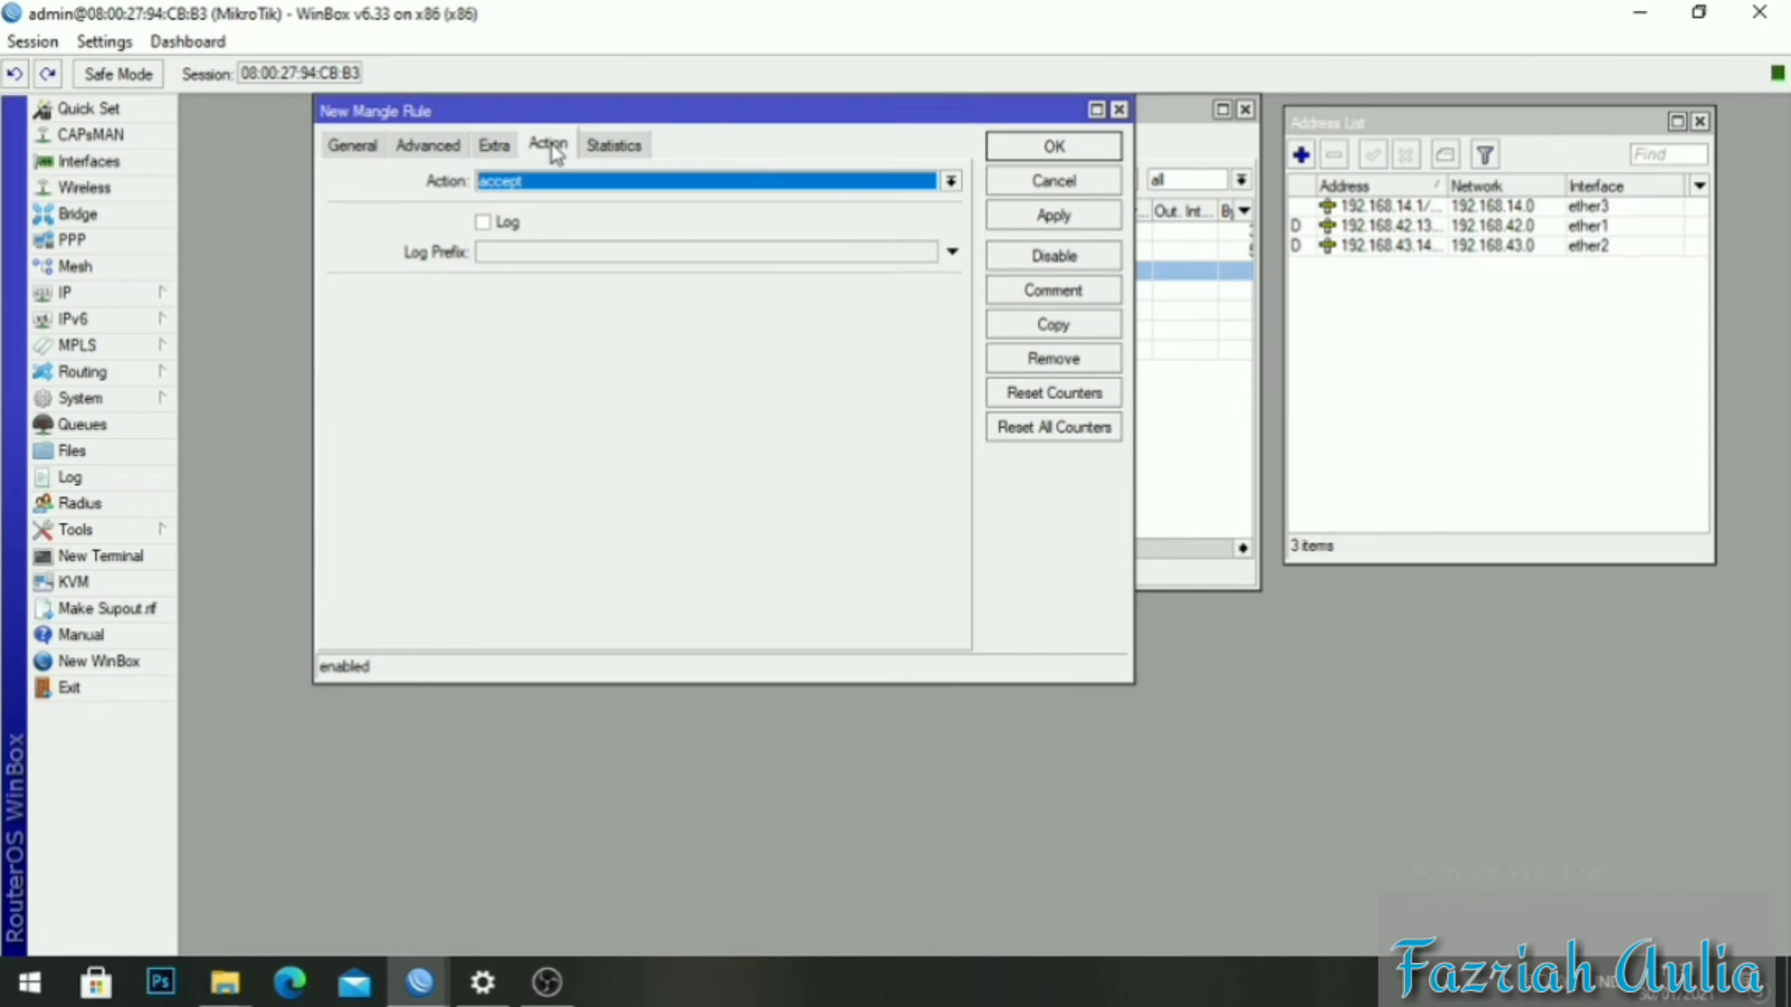
click(951, 181)
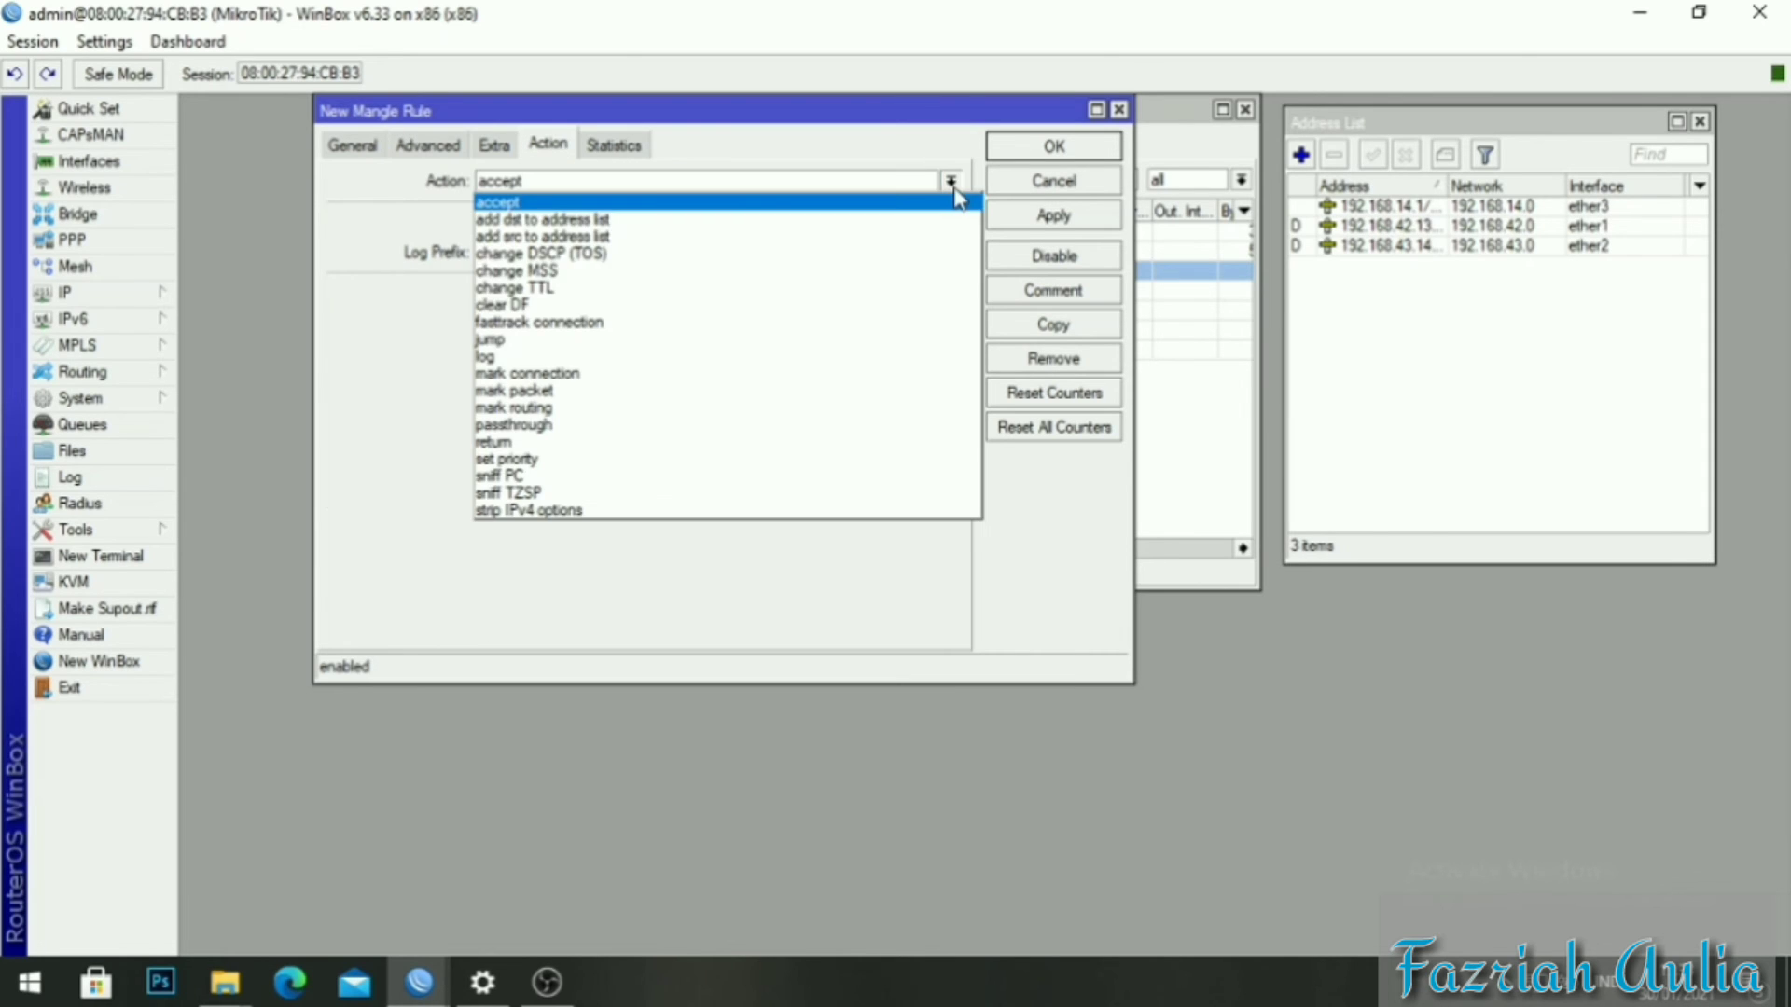
click(699, 373)
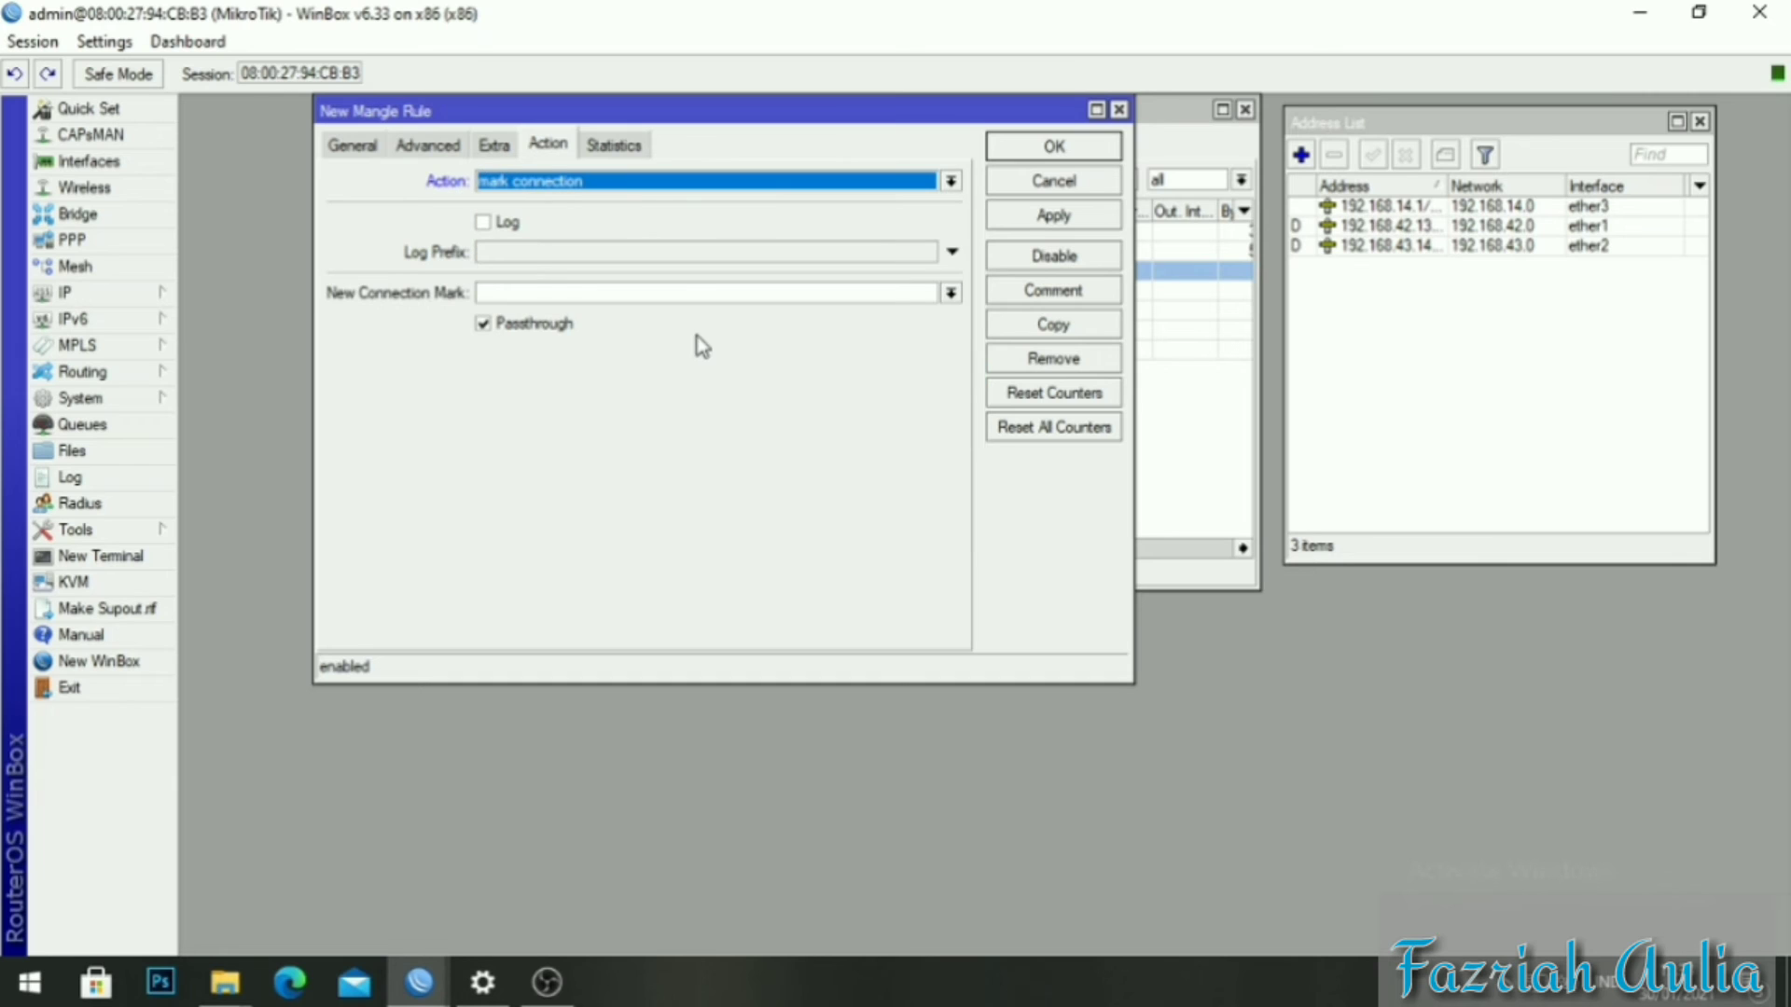
click(950, 294)
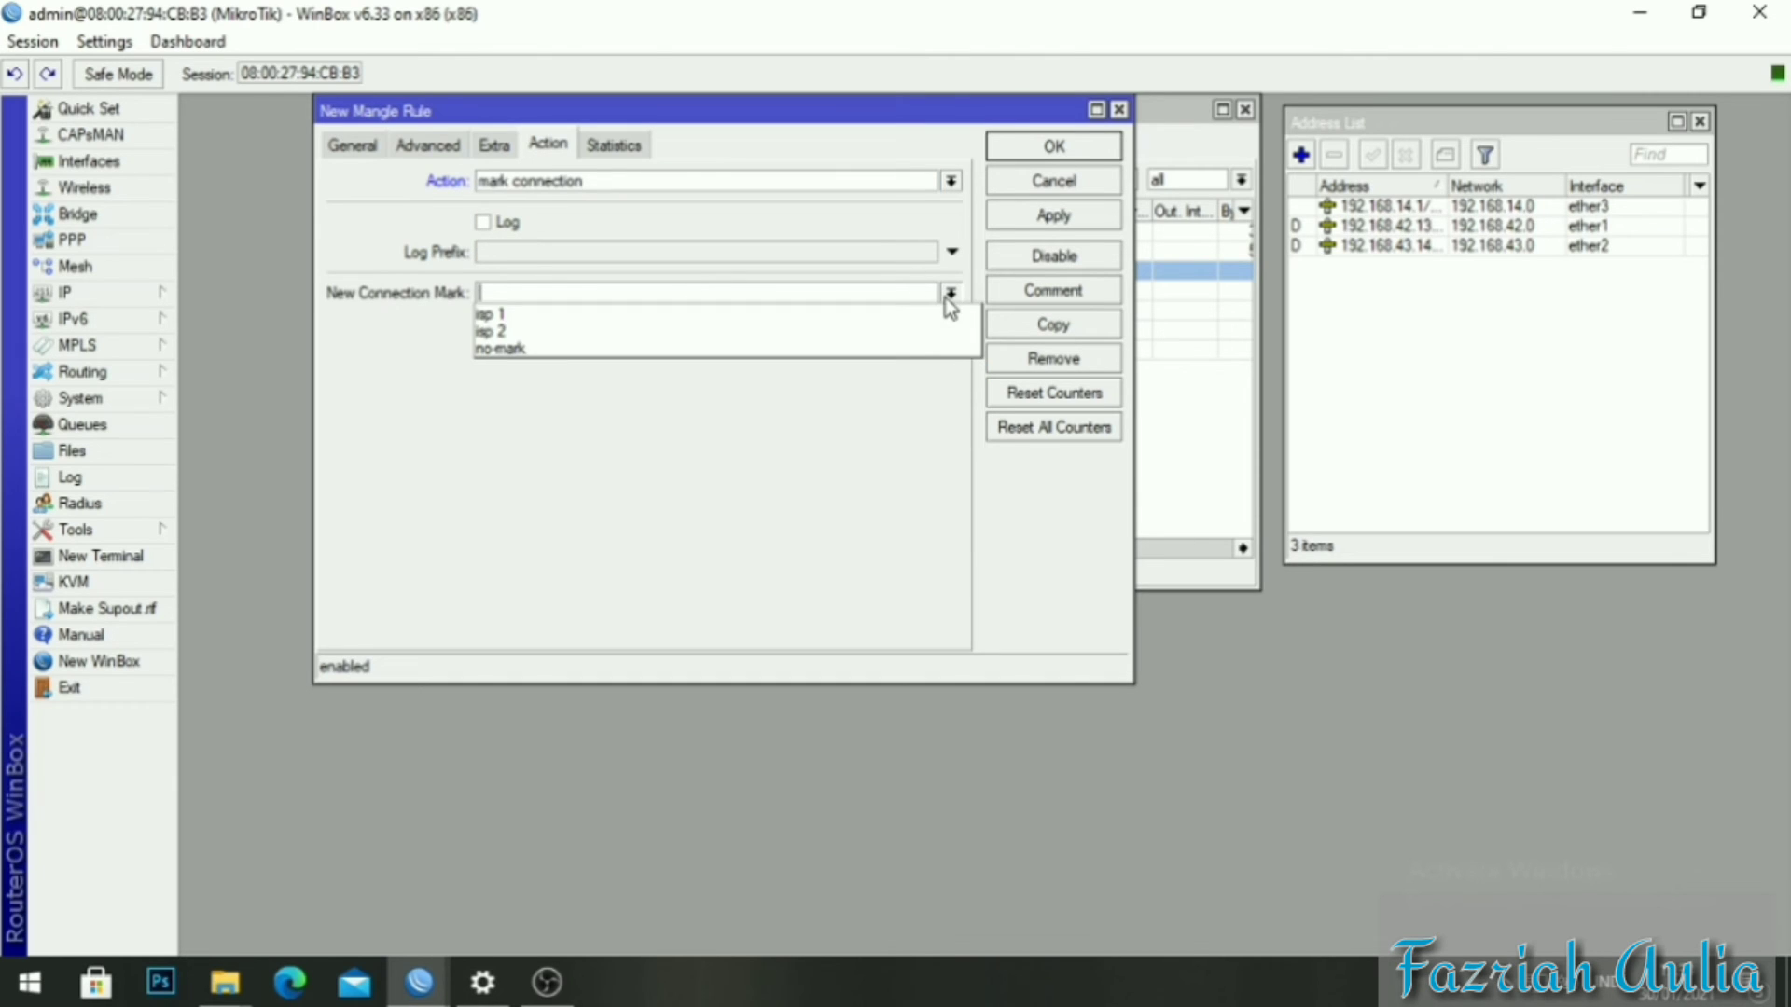
click(741, 332)
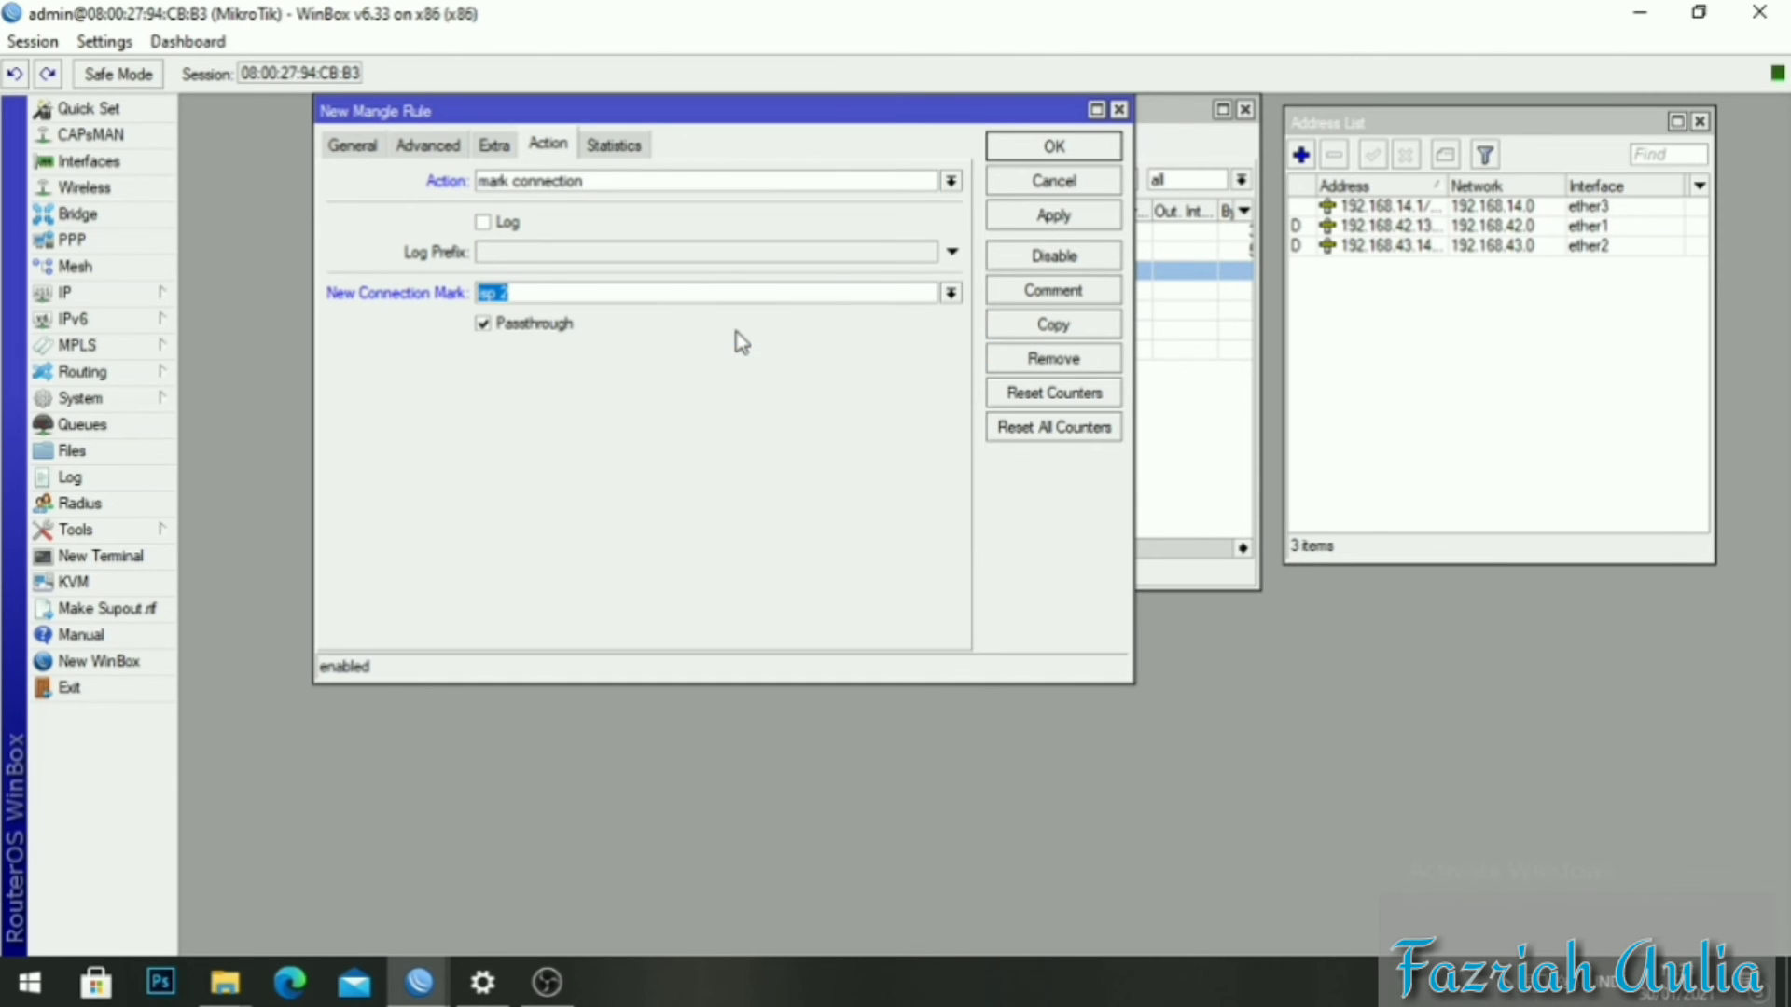
click(1037, 213)
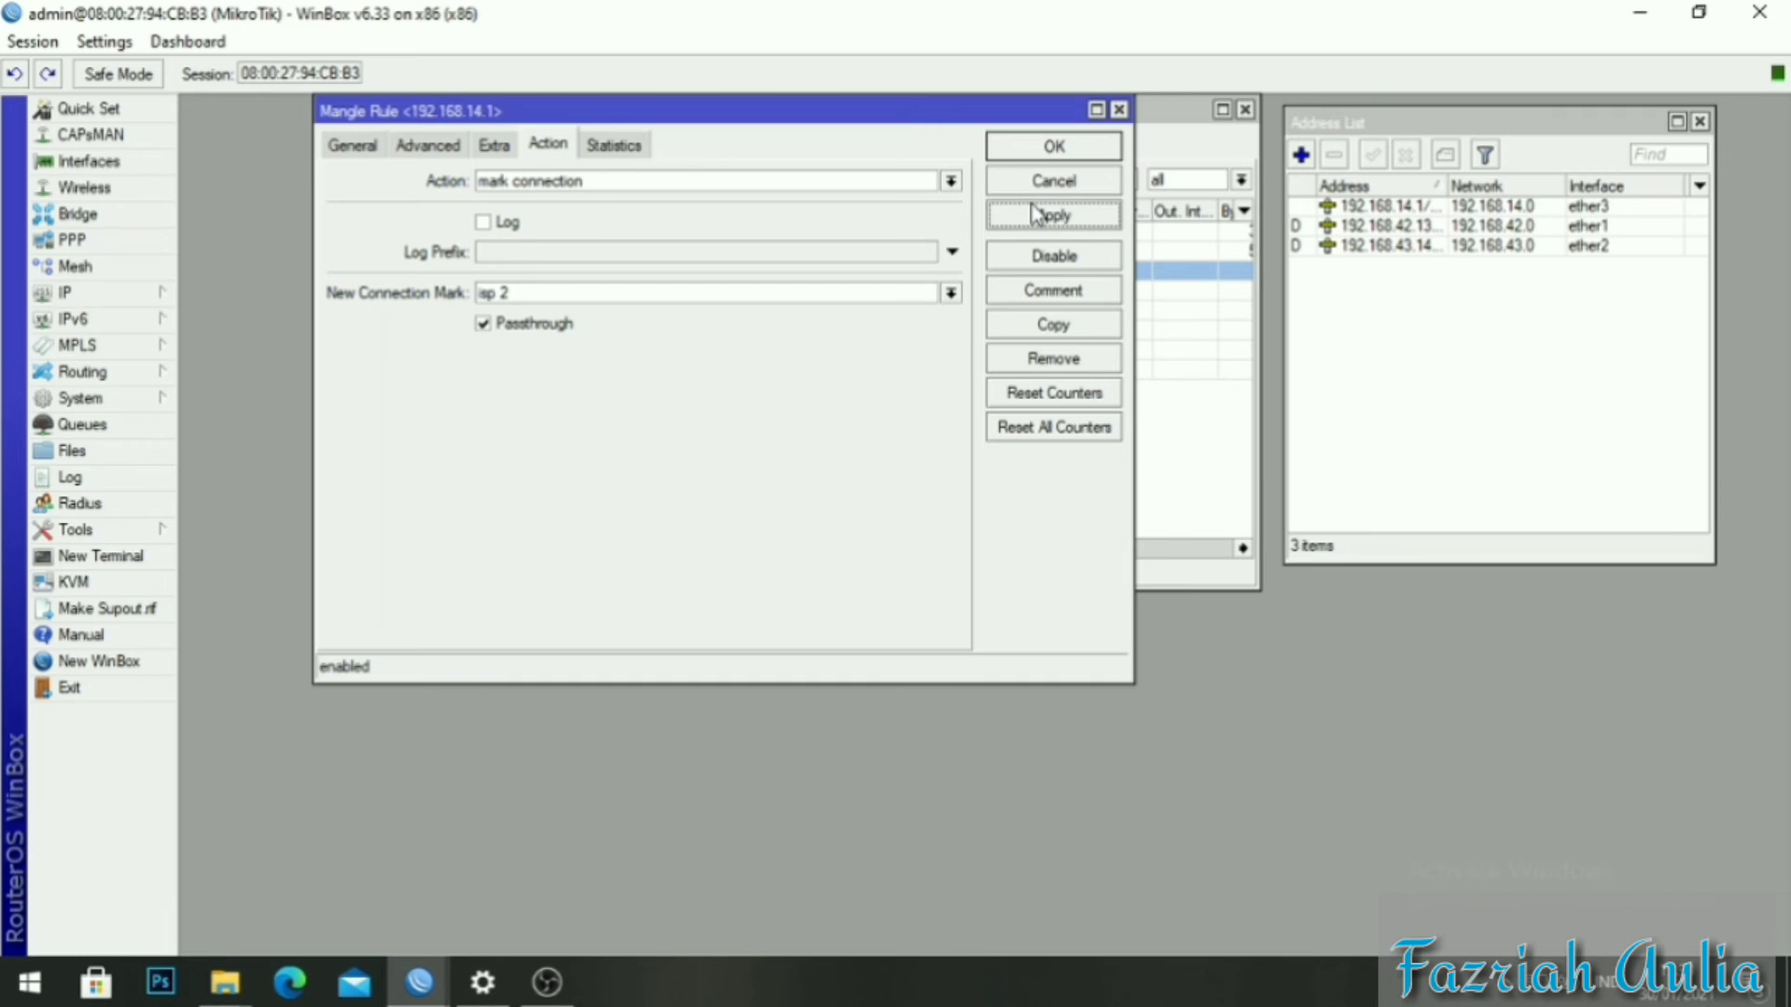
click(1052, 147)
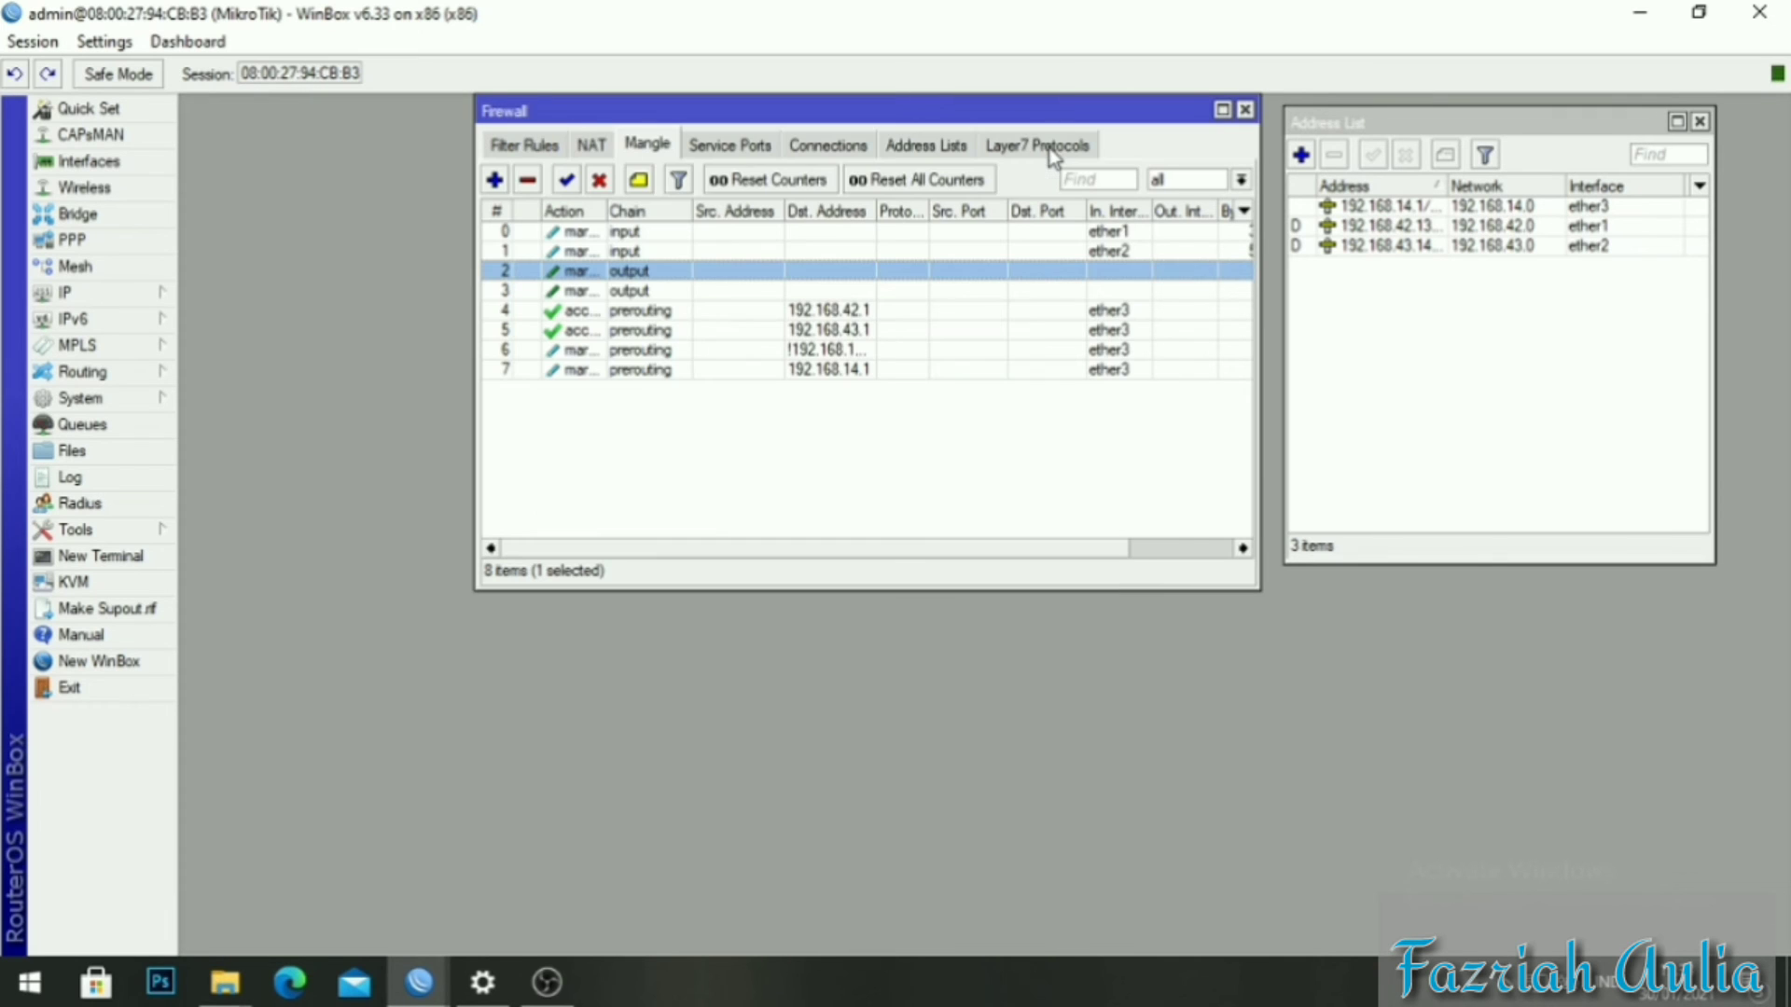
Start a ninth mangle rule in the prerouting chain with in-interface ether3 and connection mark isp 1.
click(495, 180)
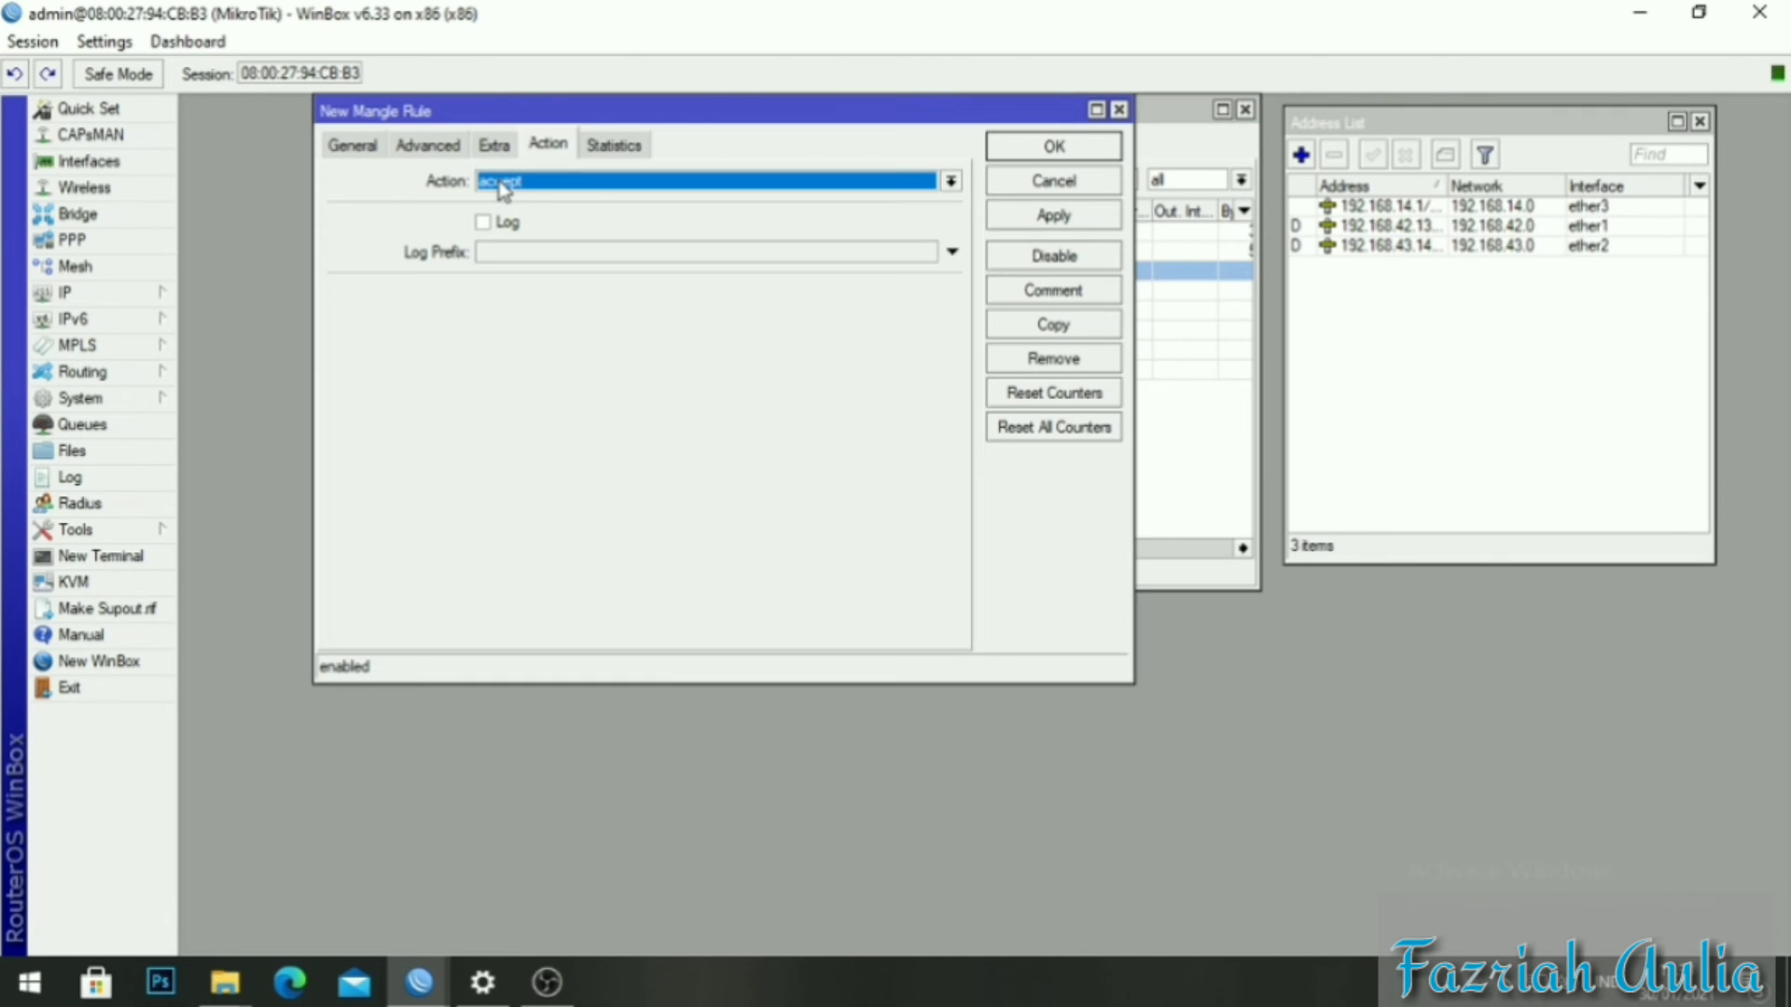
click(354, 145)
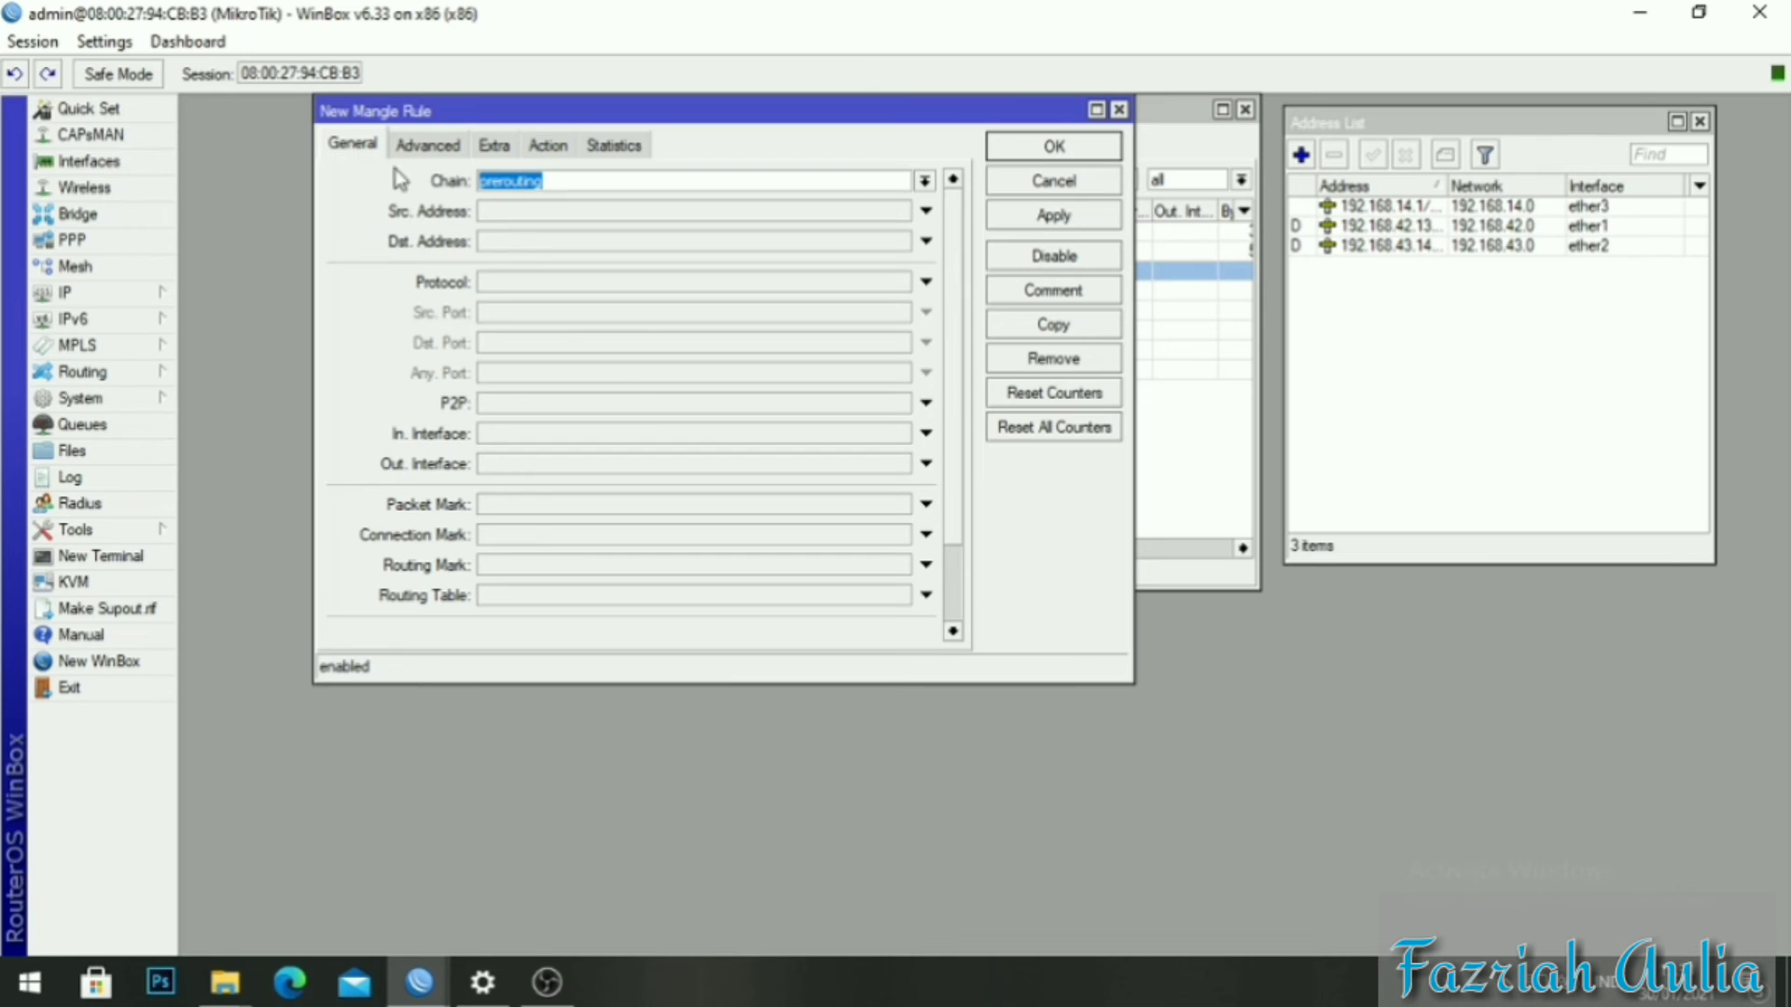
click(653, 433)
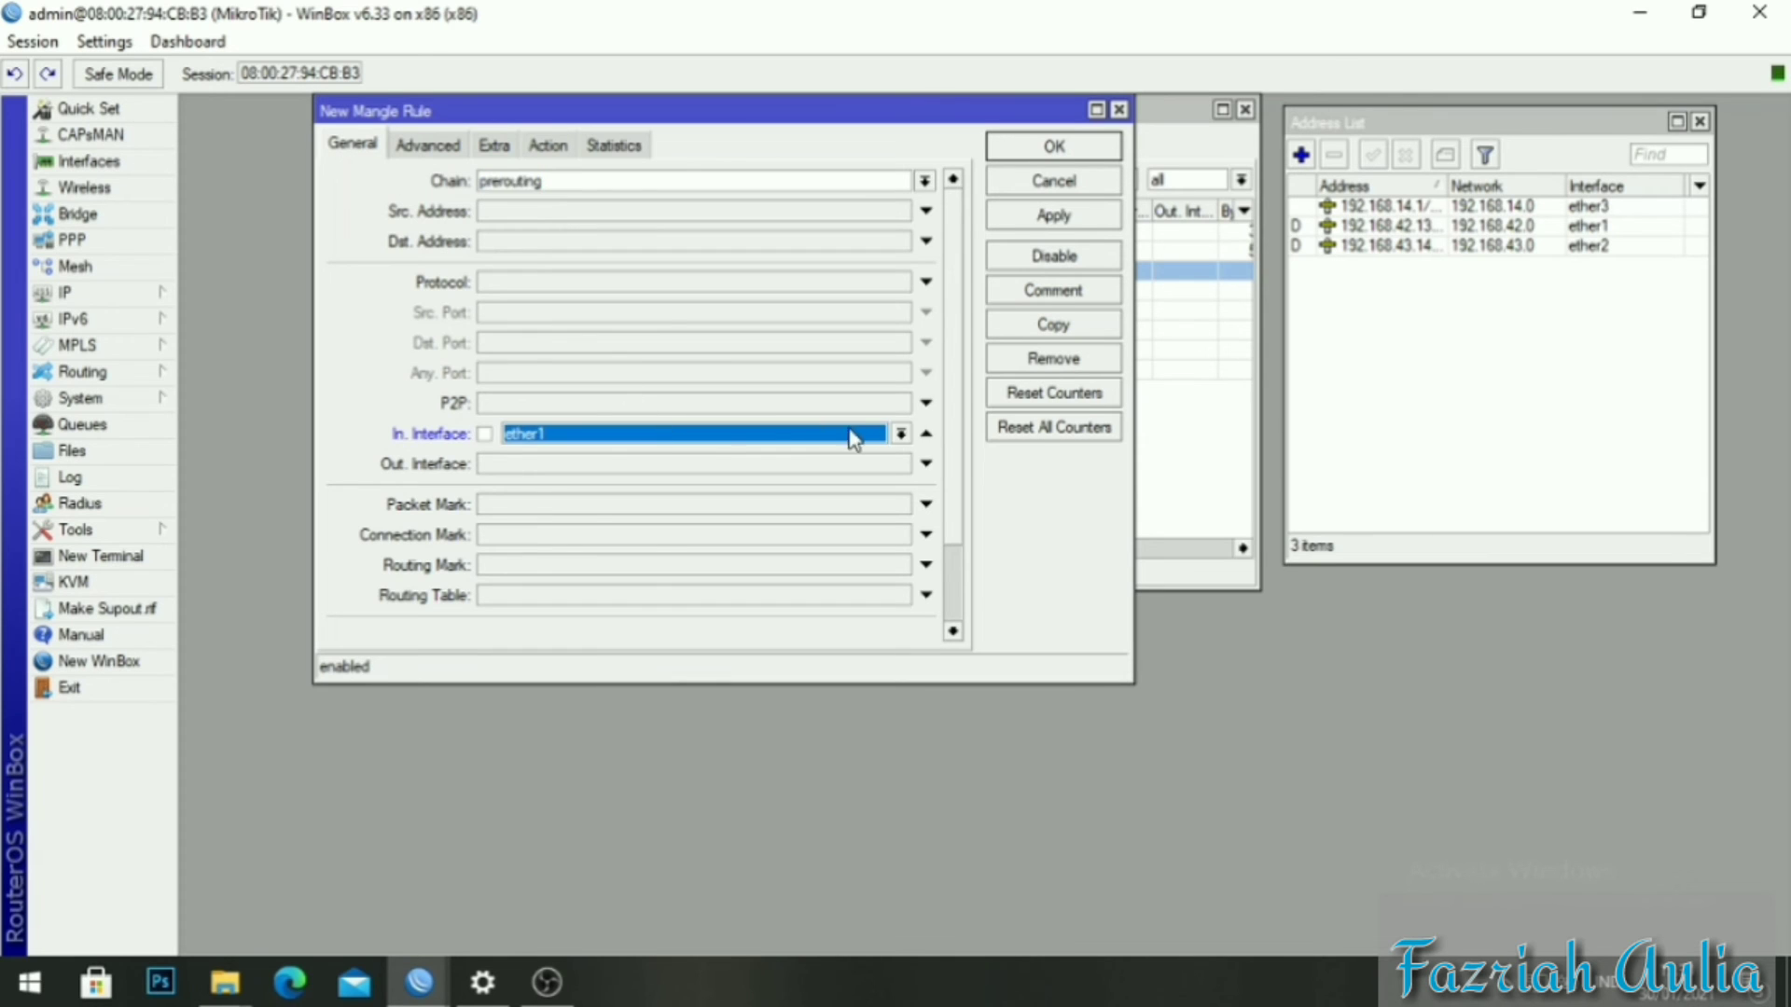
click(900, 434)
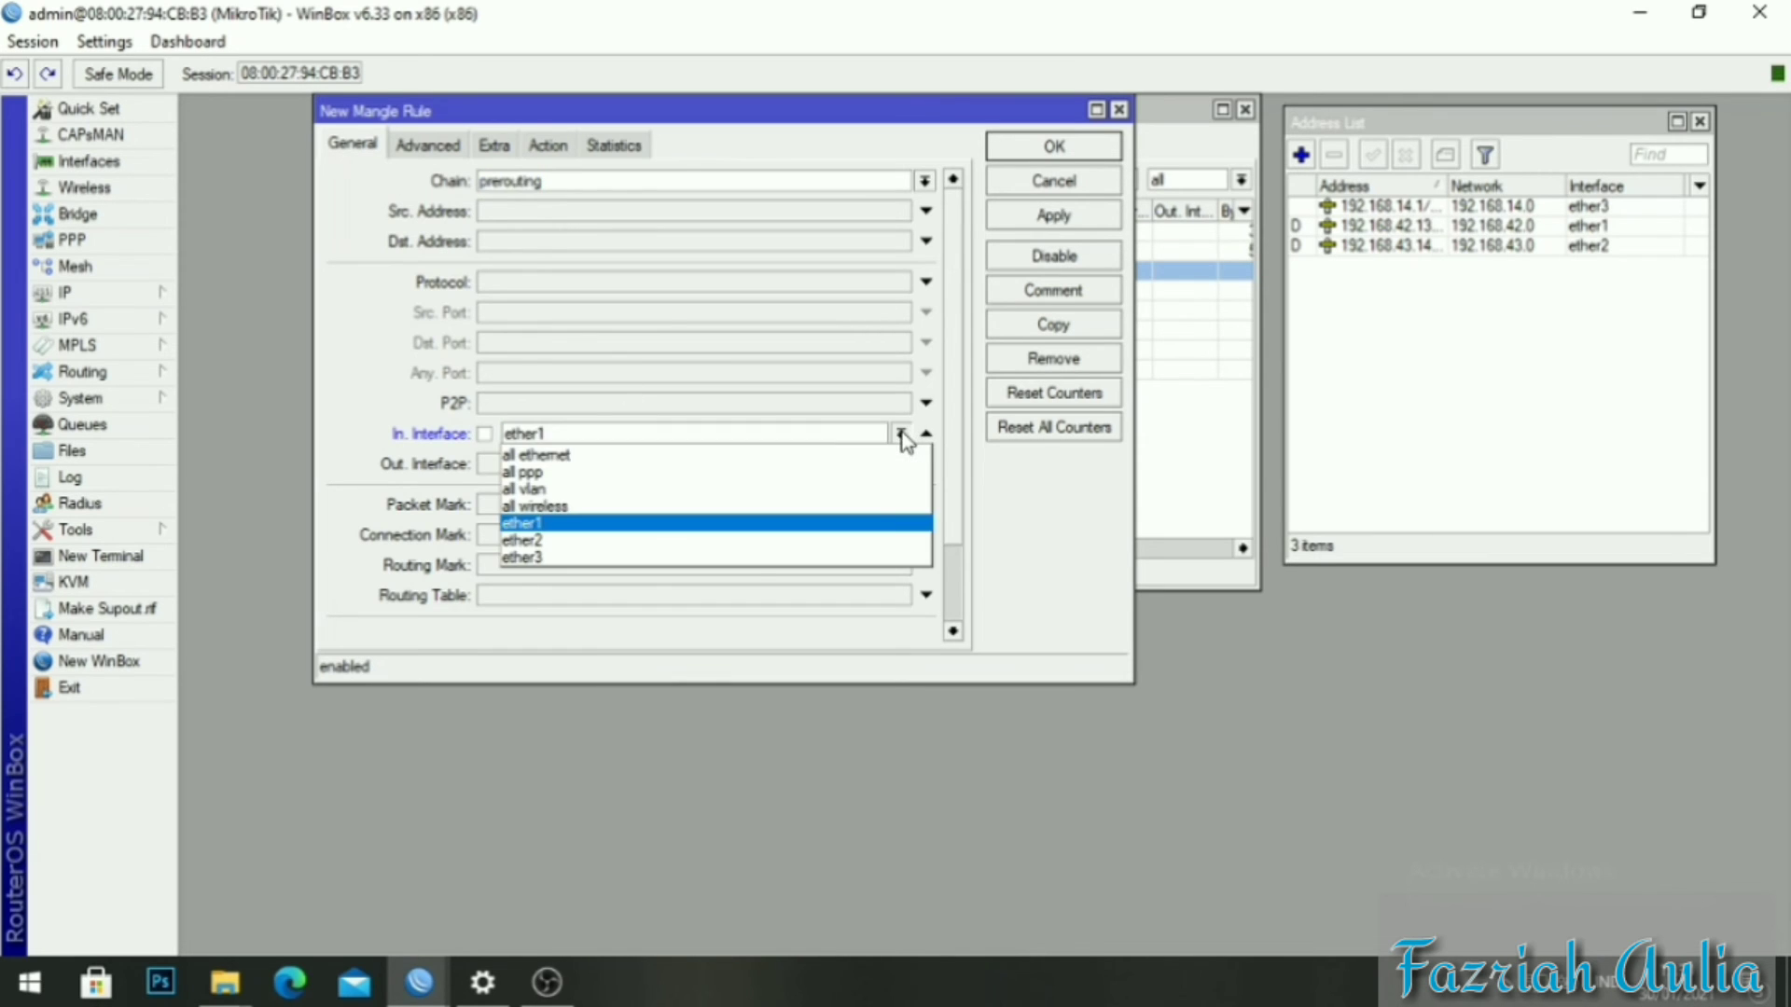
click(752, 564)
click(735, 571)
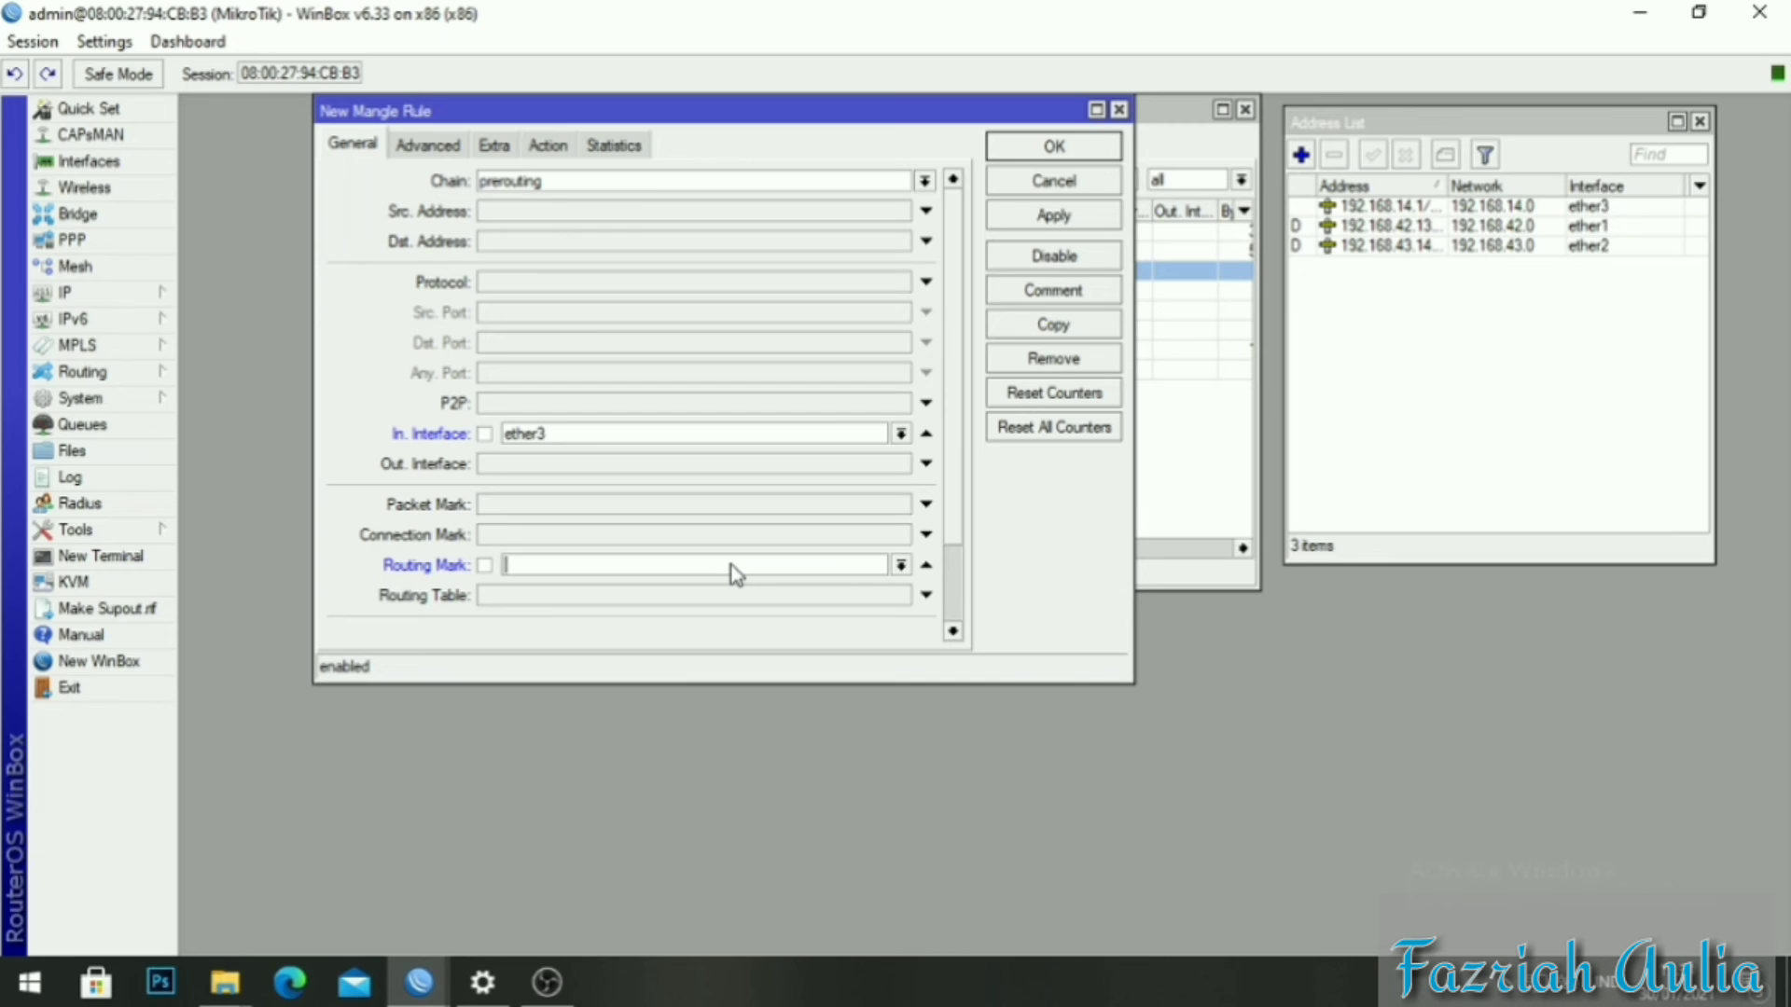
click(720, 537)
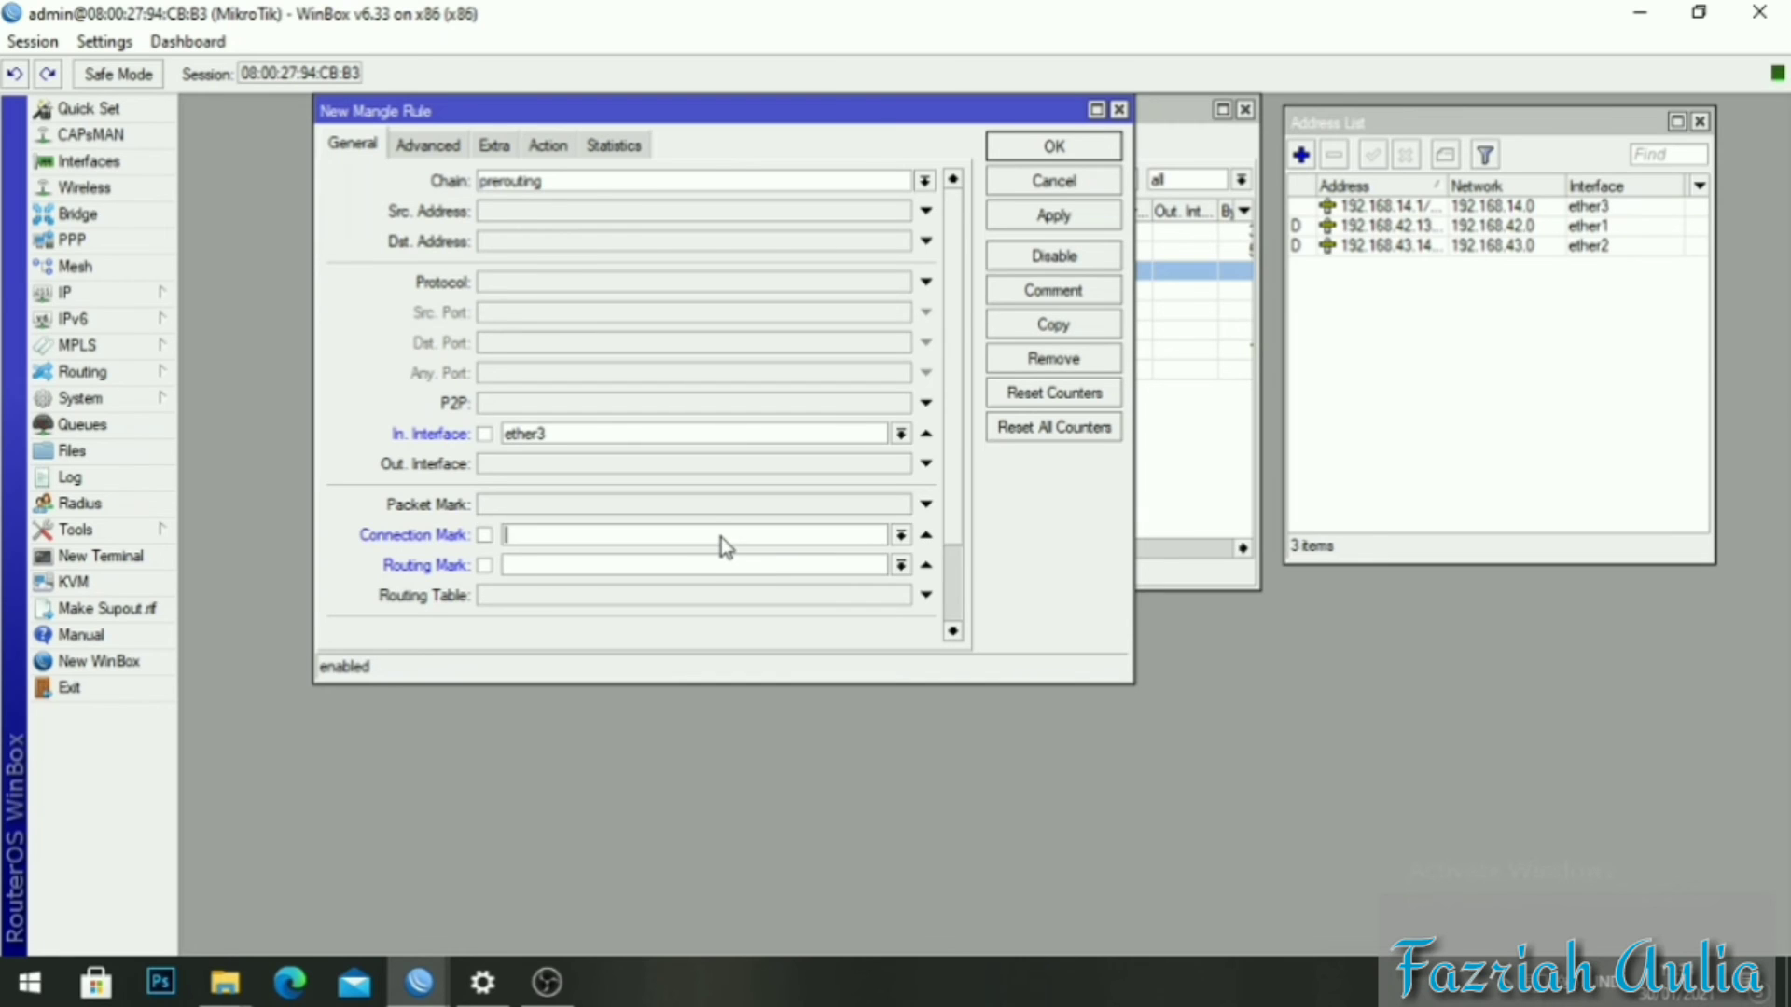
click(921, 564)
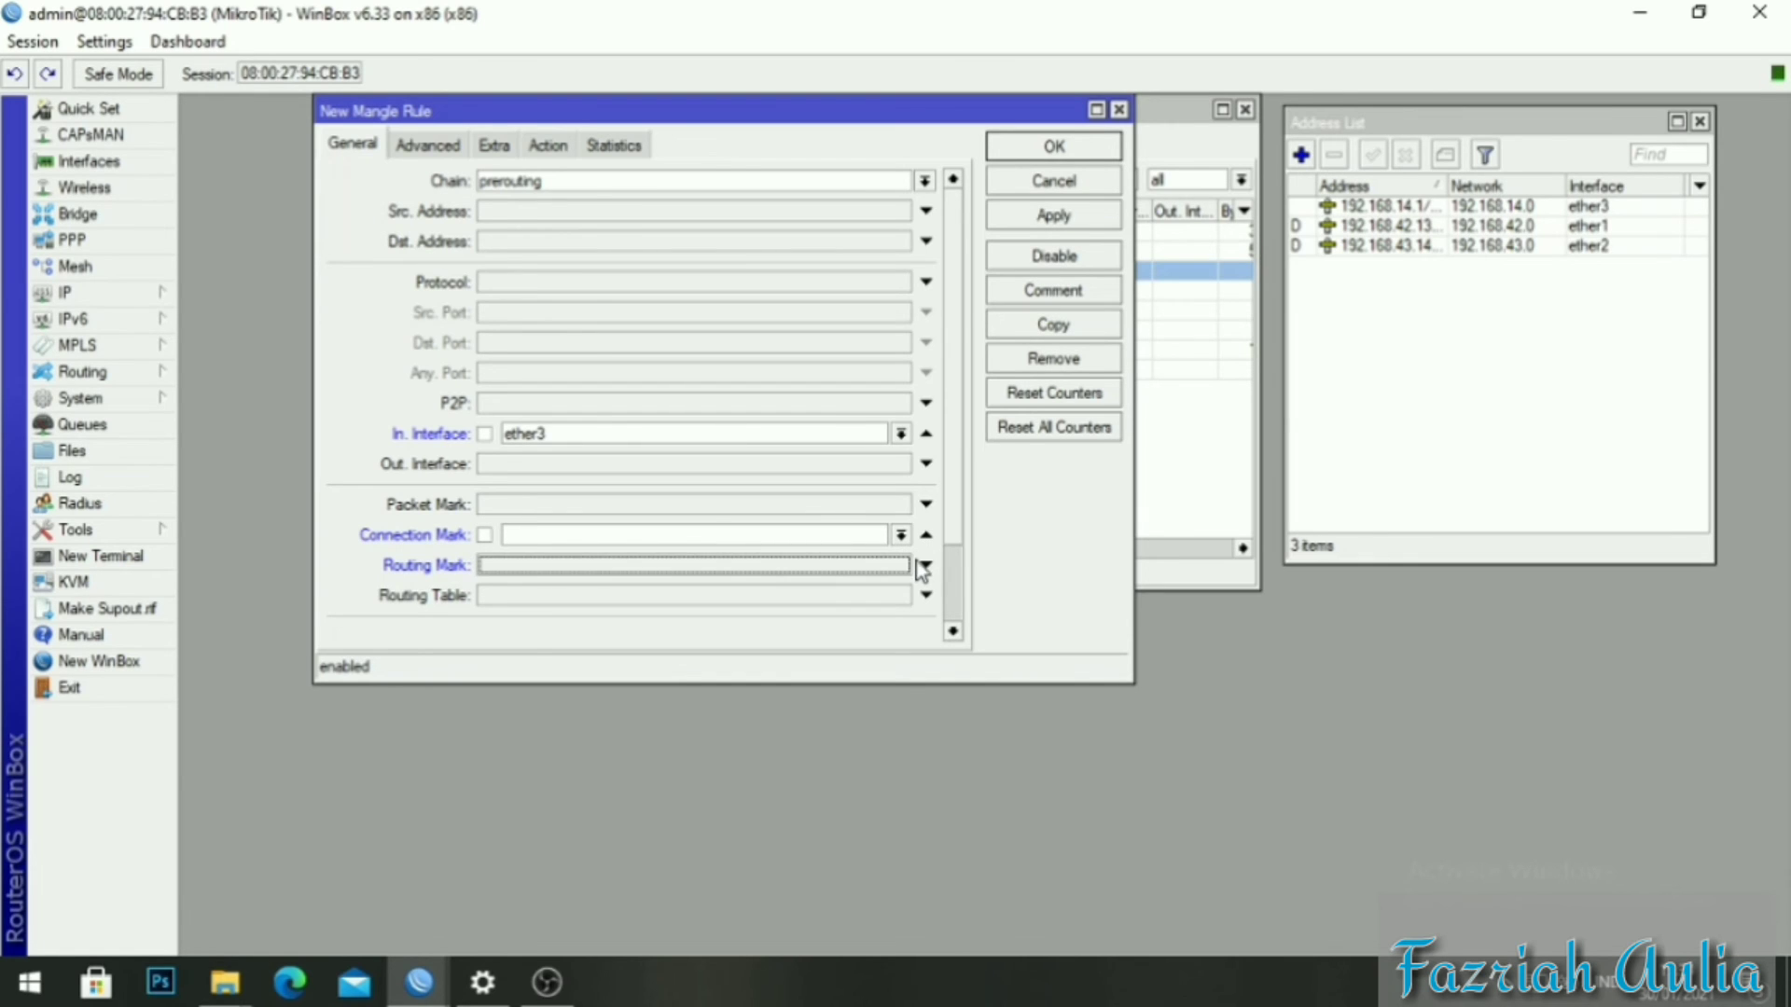
click(901, 535)
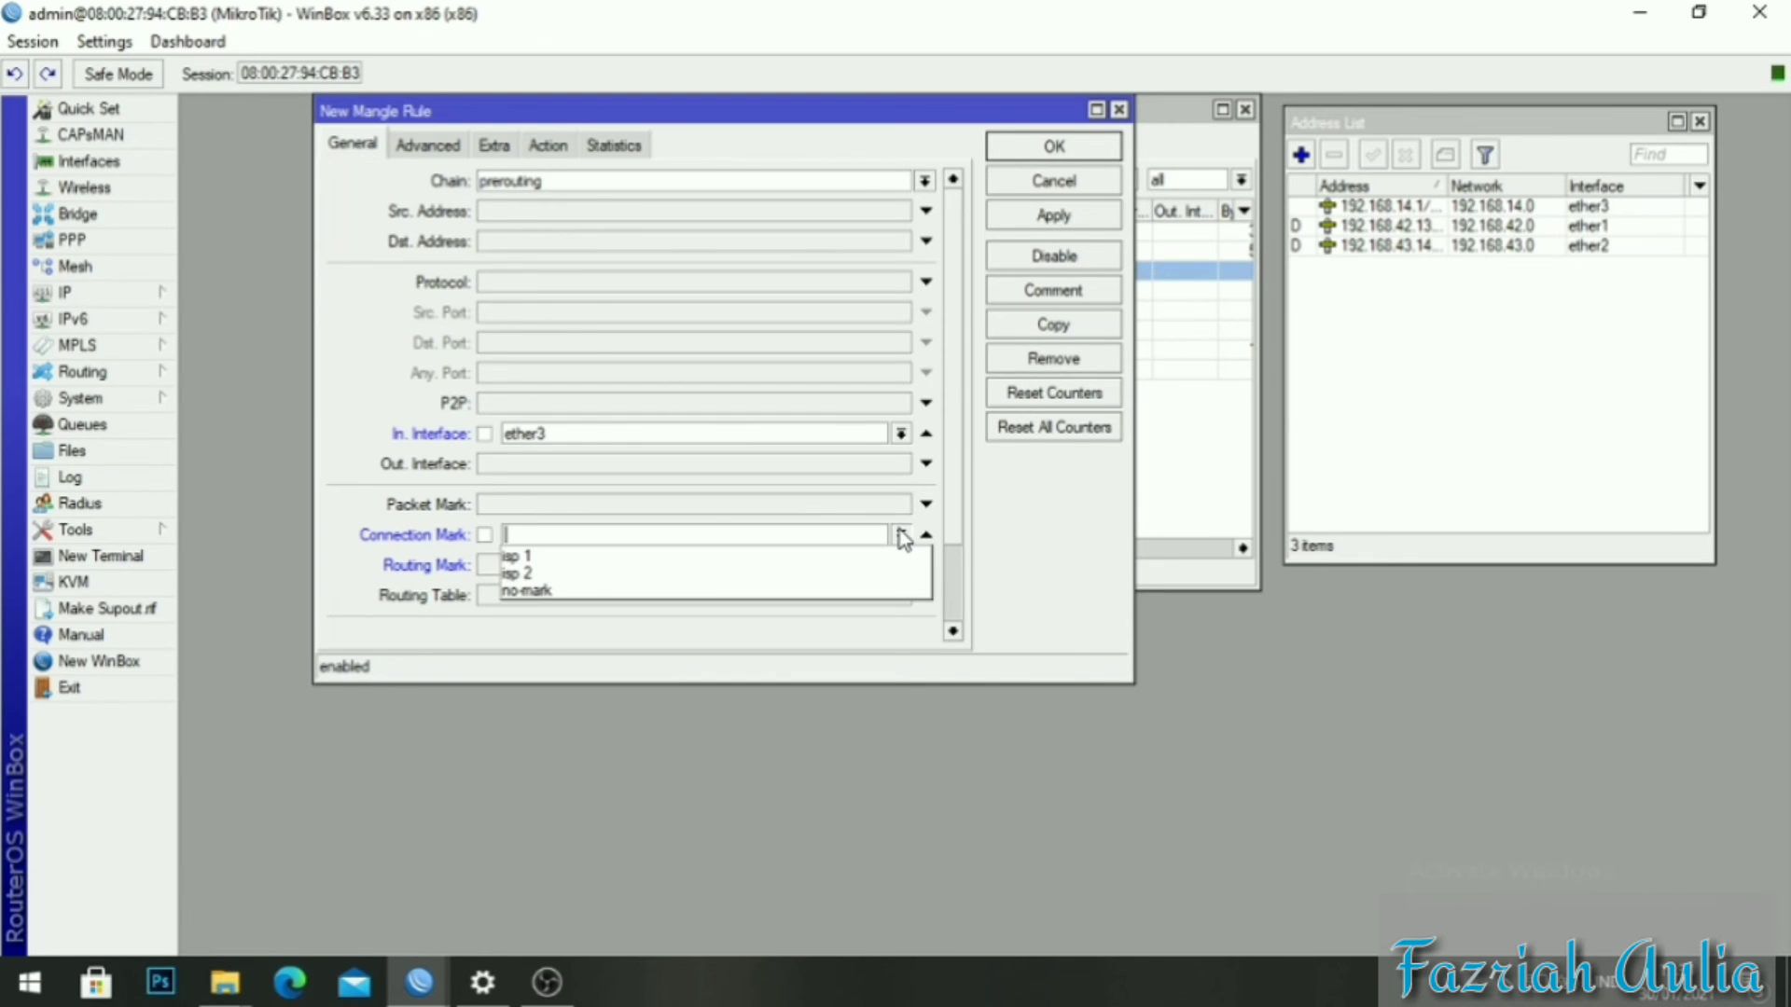
click(715, 557)
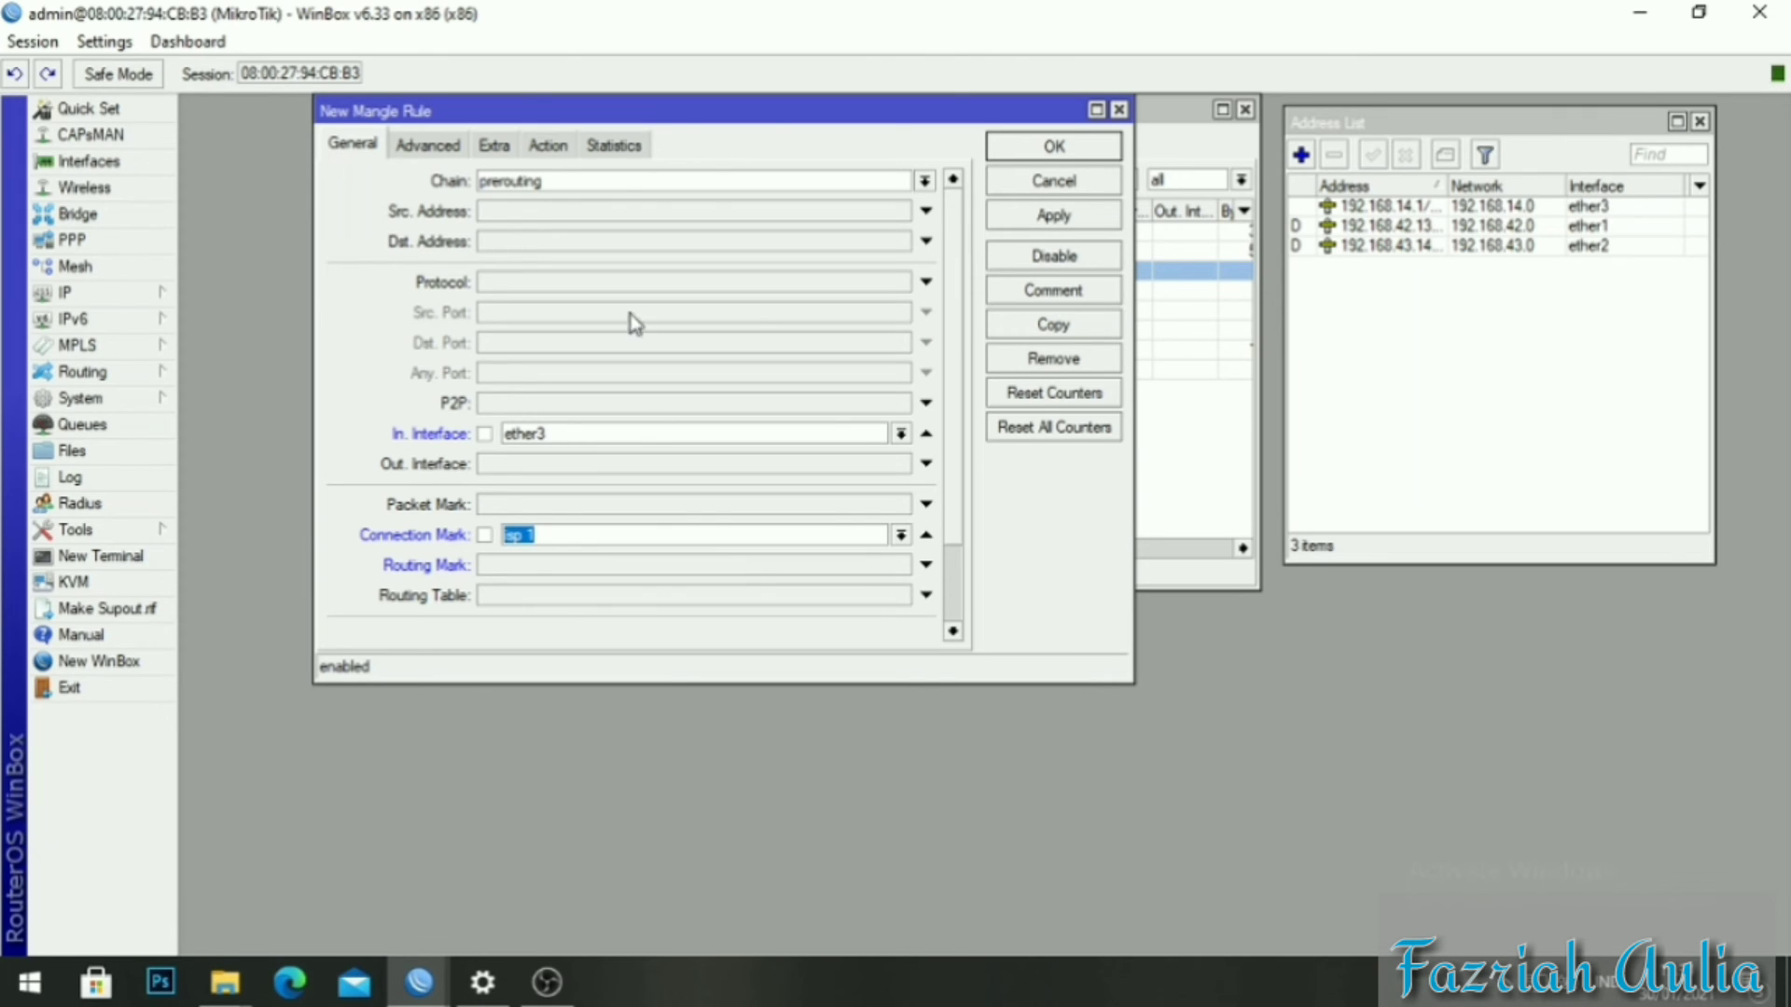
Set the rule's action to mark routing with new routing mark ke isp 1, and save the rule.
click(550, 146)
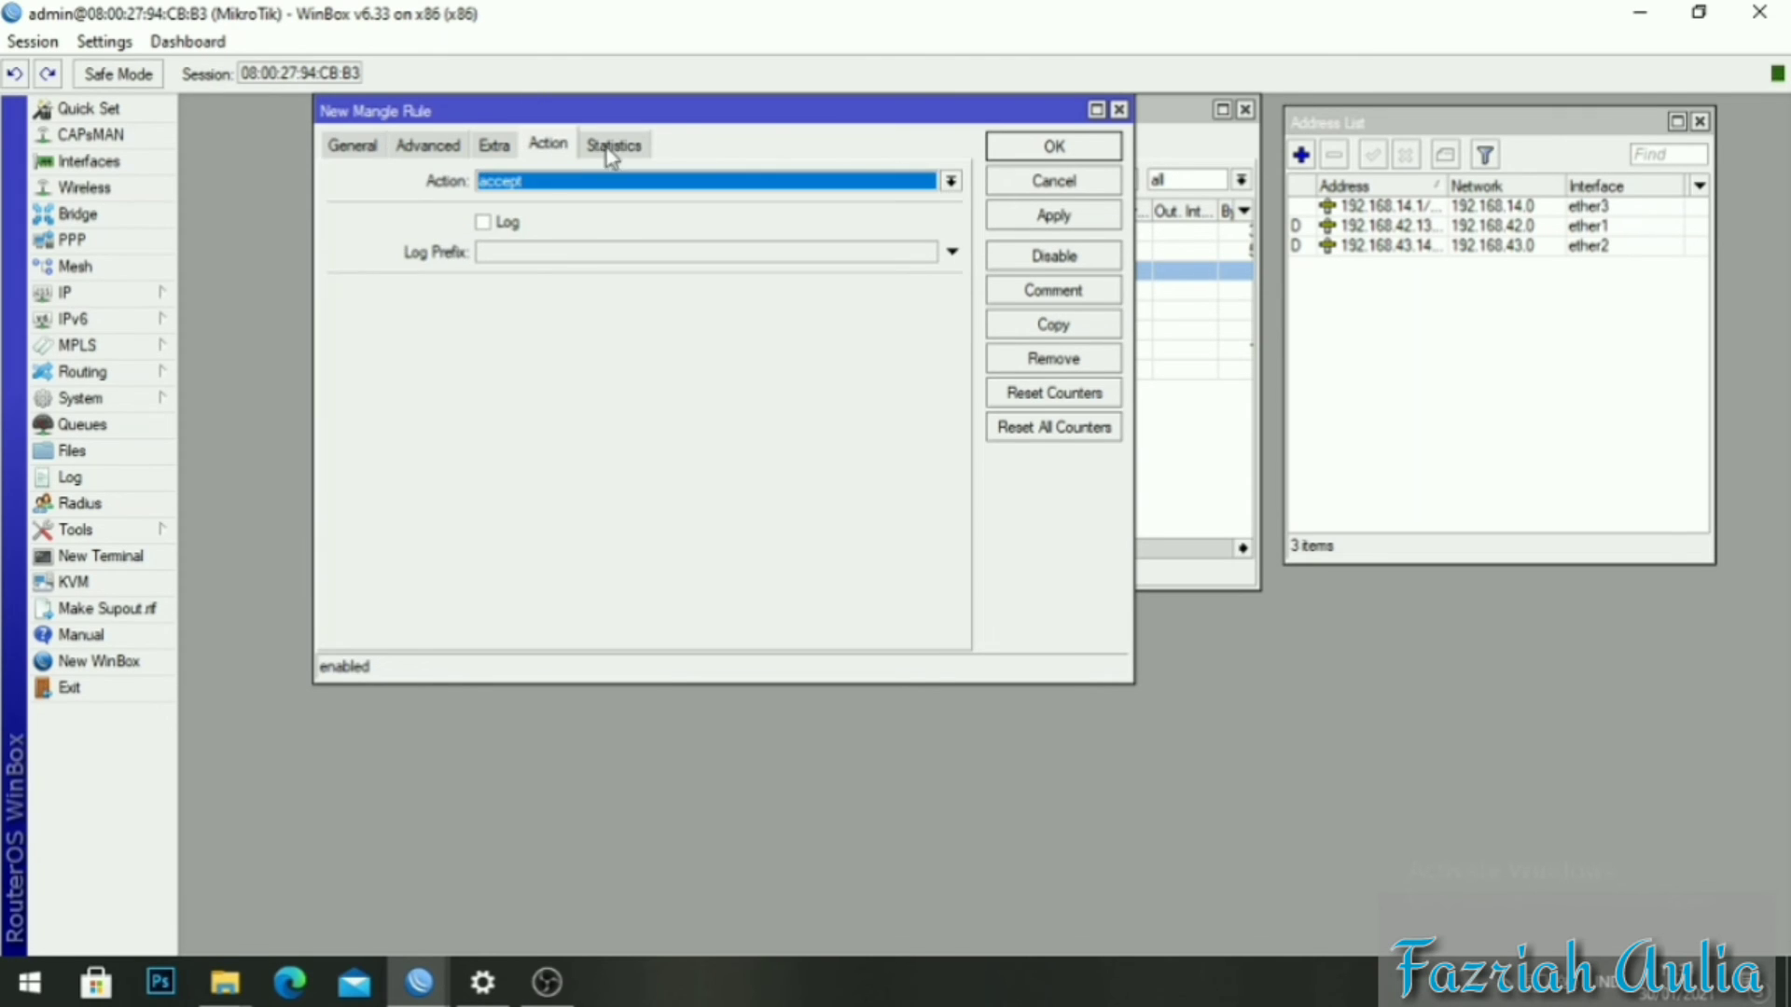
click(937, 185)
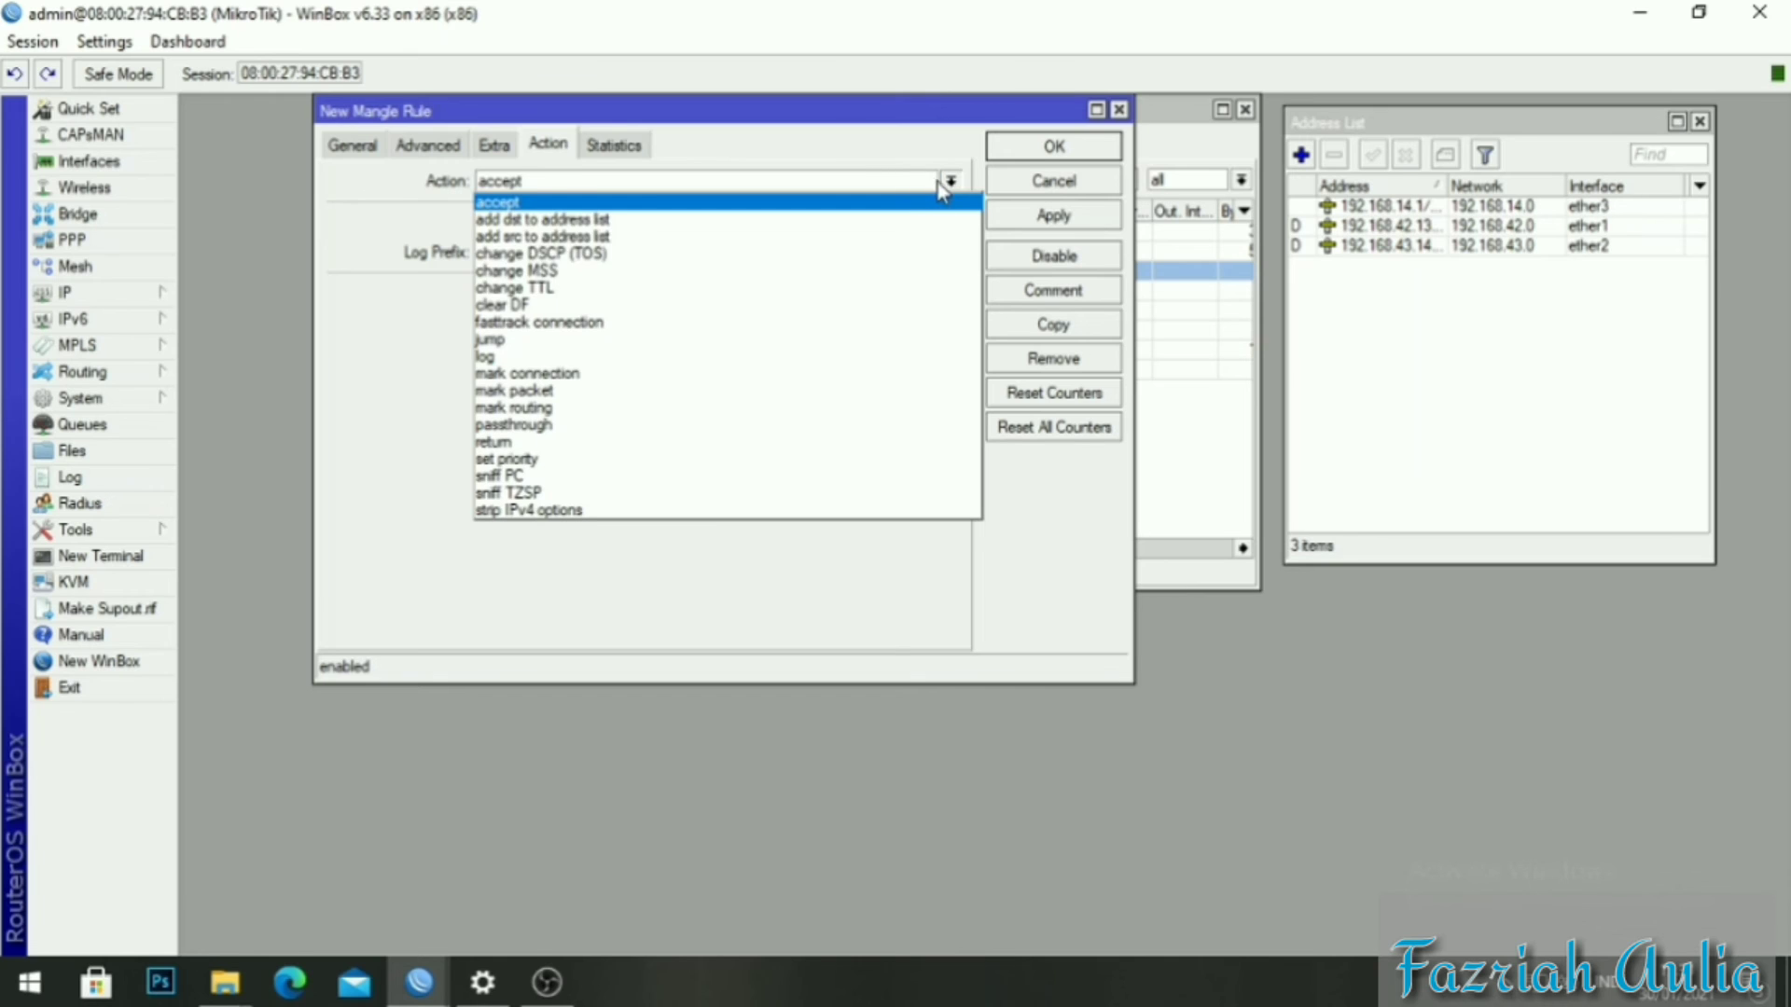
click(646, 408)
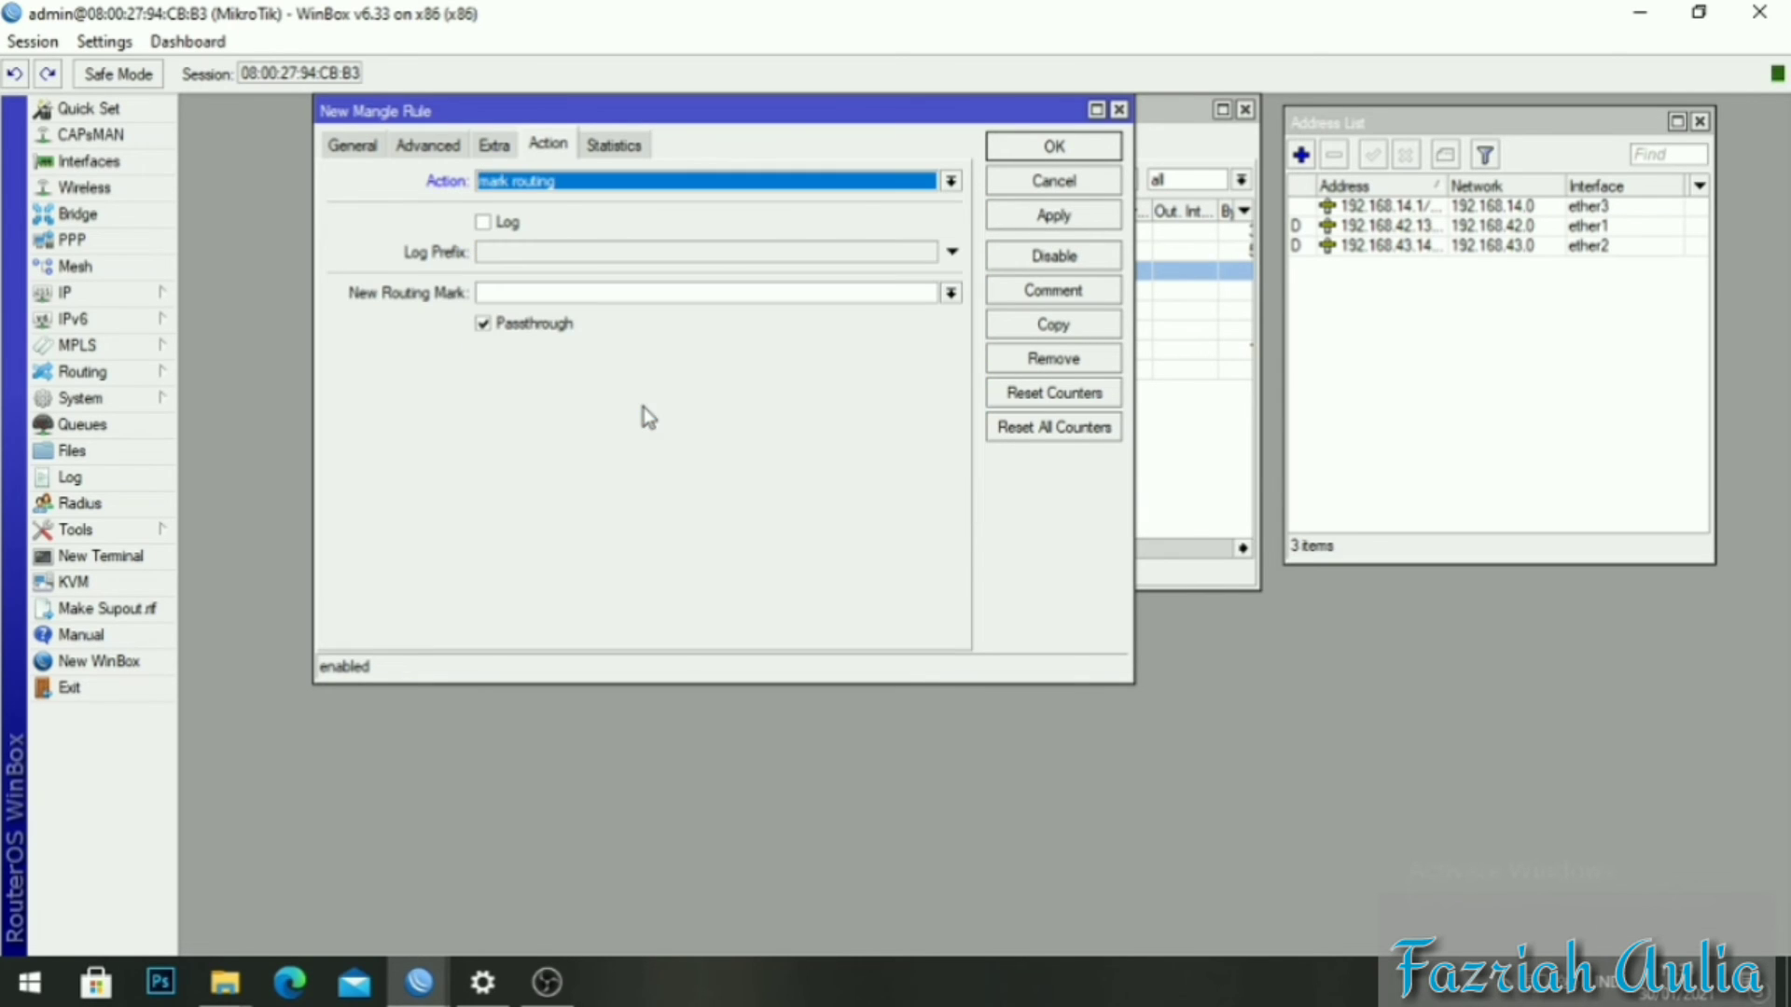
click(681, 291)
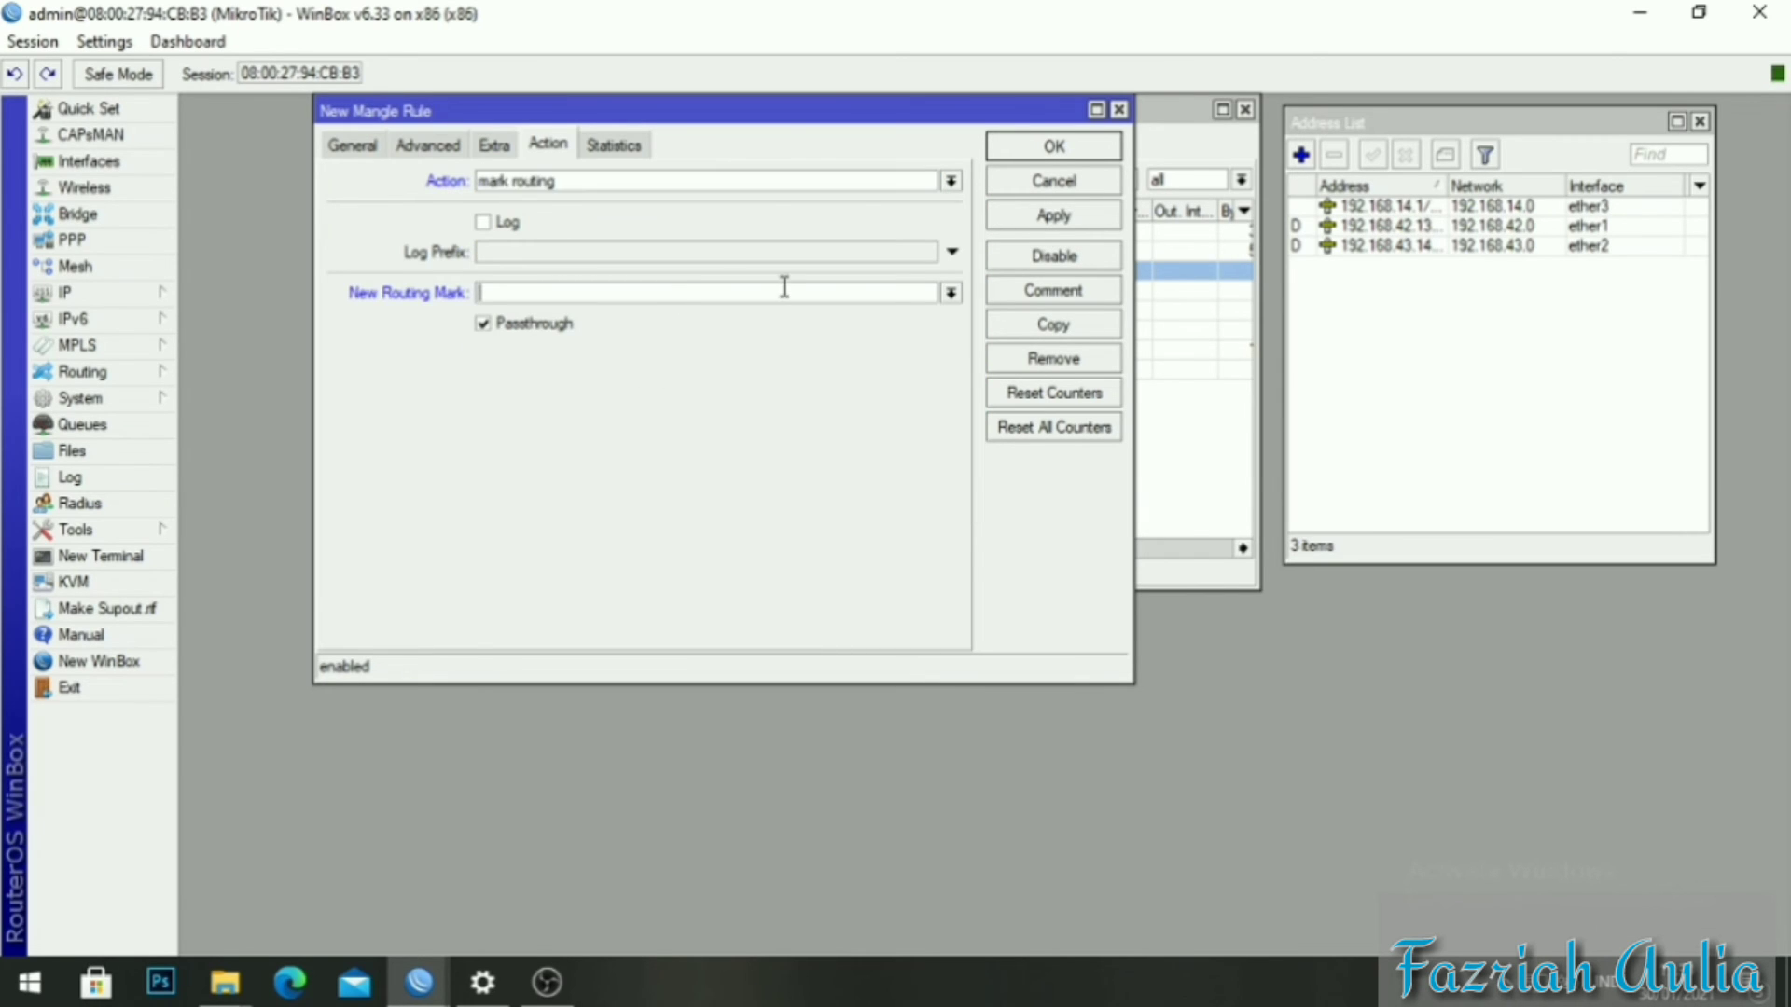
click(950, 293)
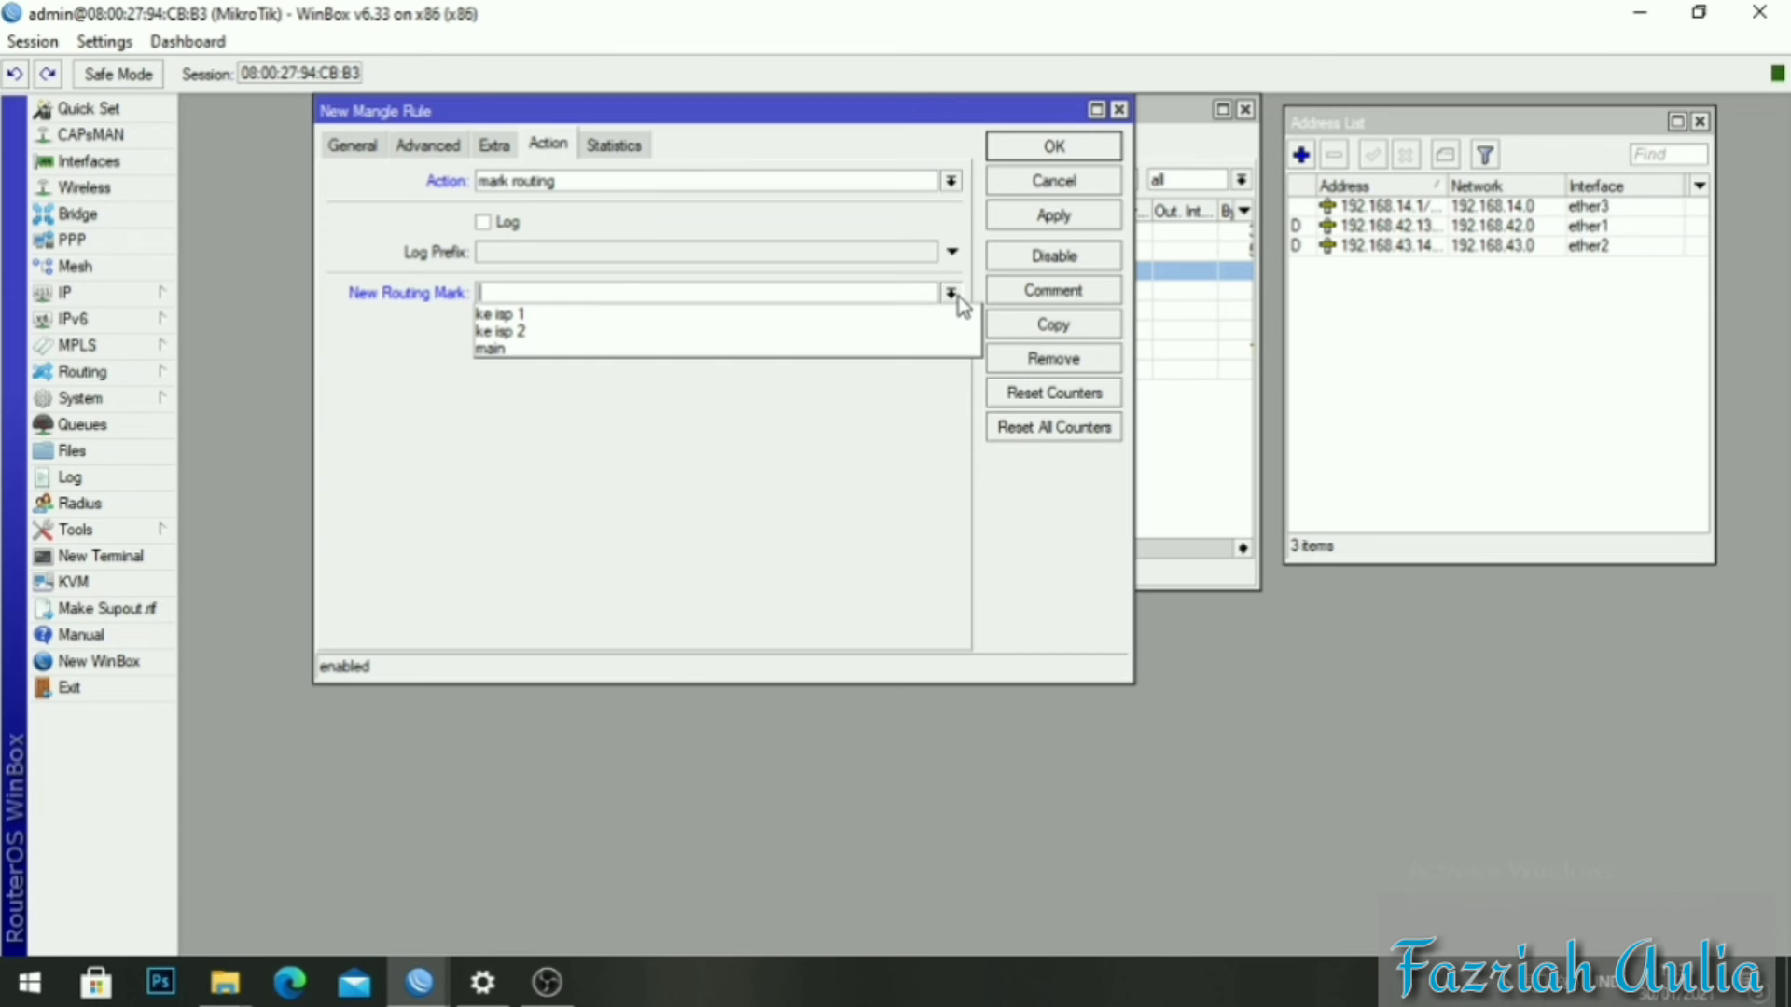
click(723, 315)
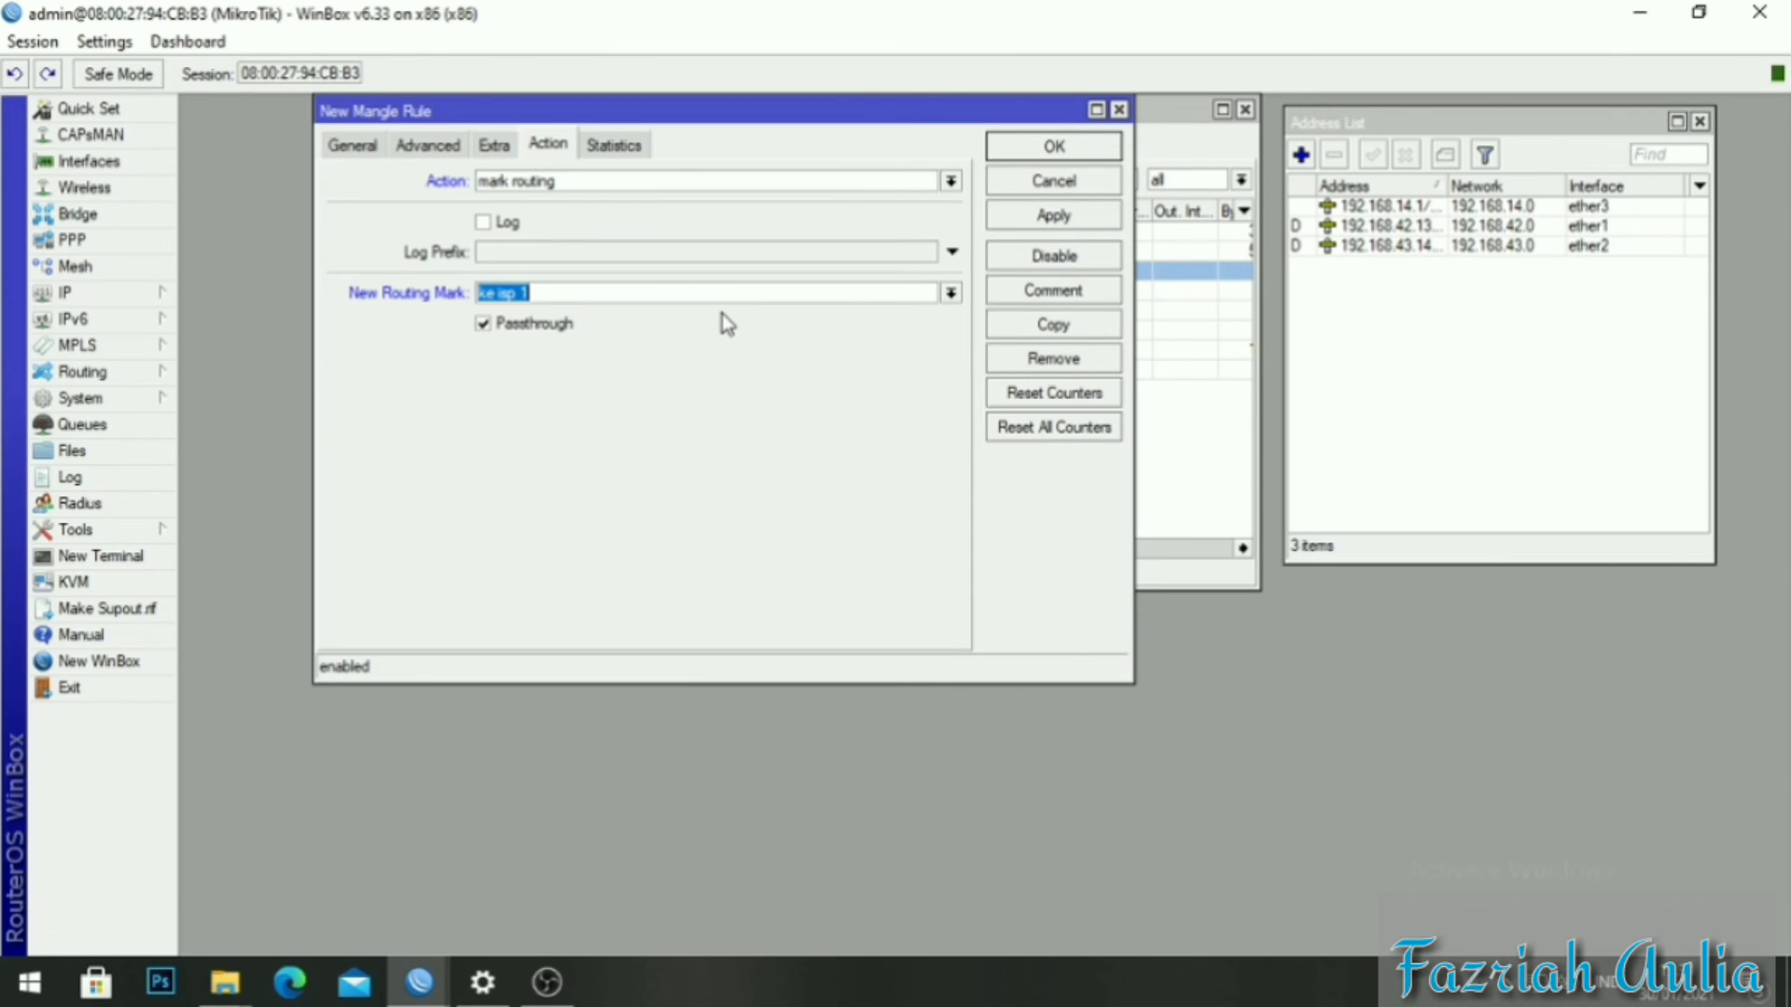
click(1059, 218)
click(1056, 146)
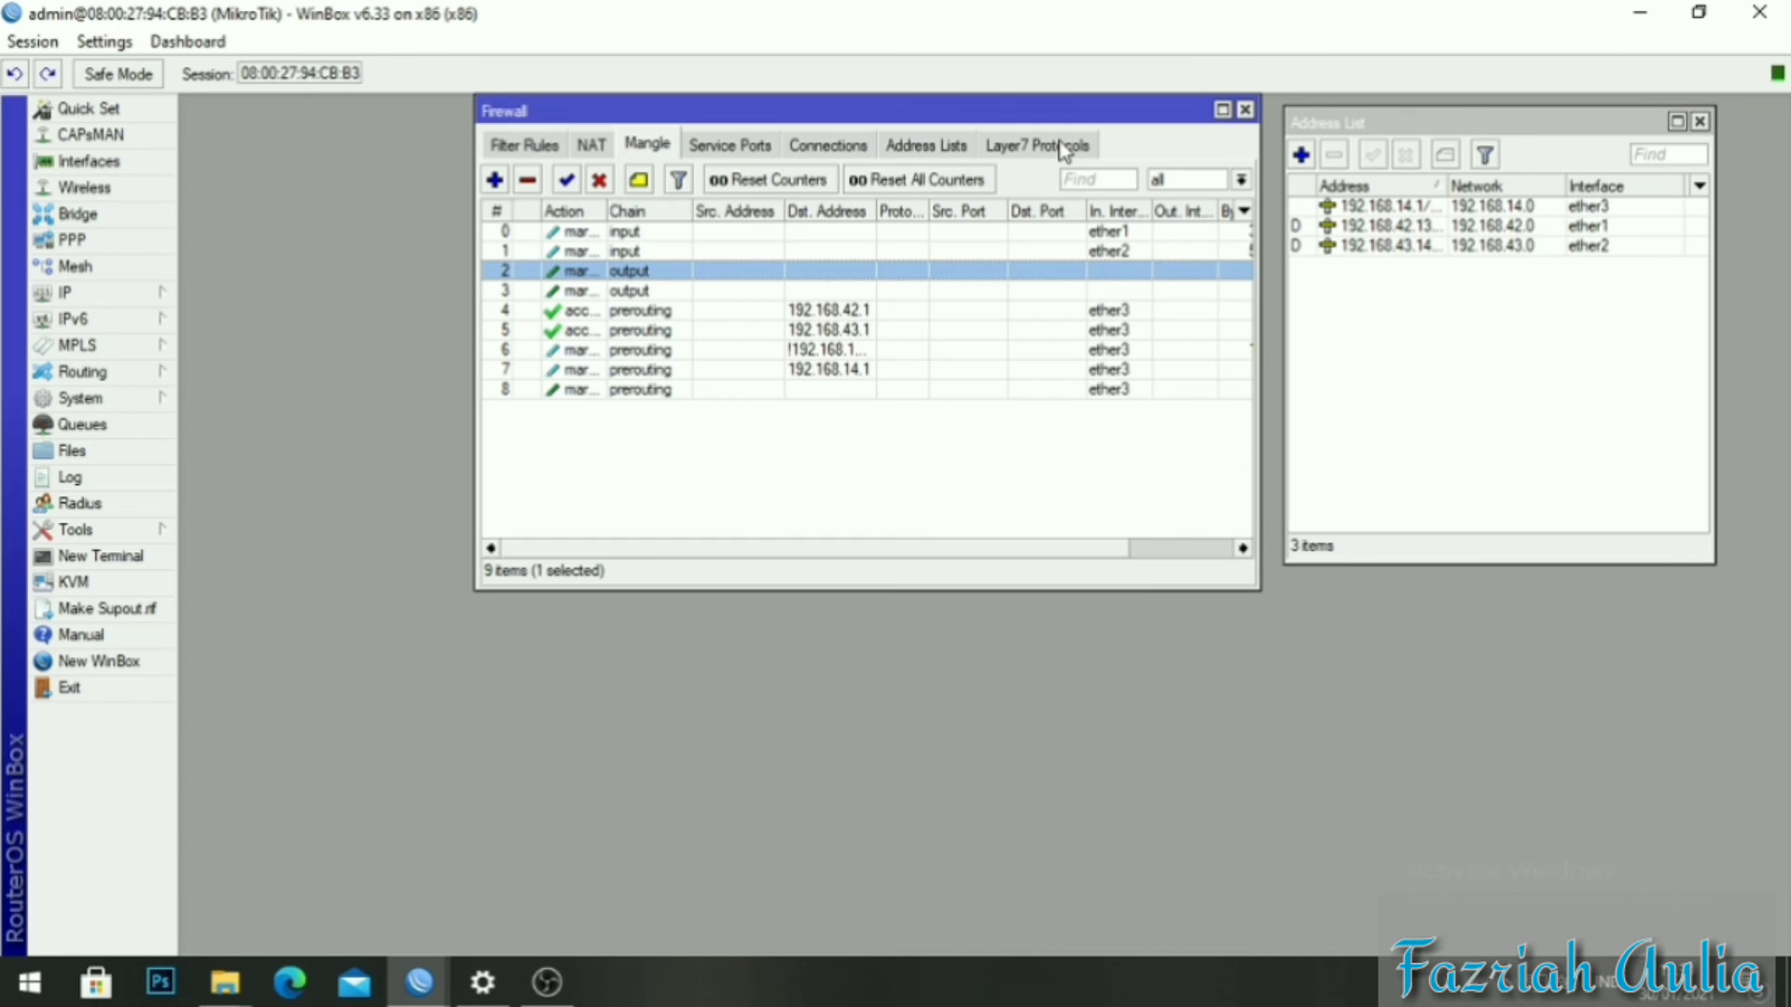
Start a tenth mangle rule in the prerouting chain with connection mark isp 2 and in-interface ether3.
click(495, 179)
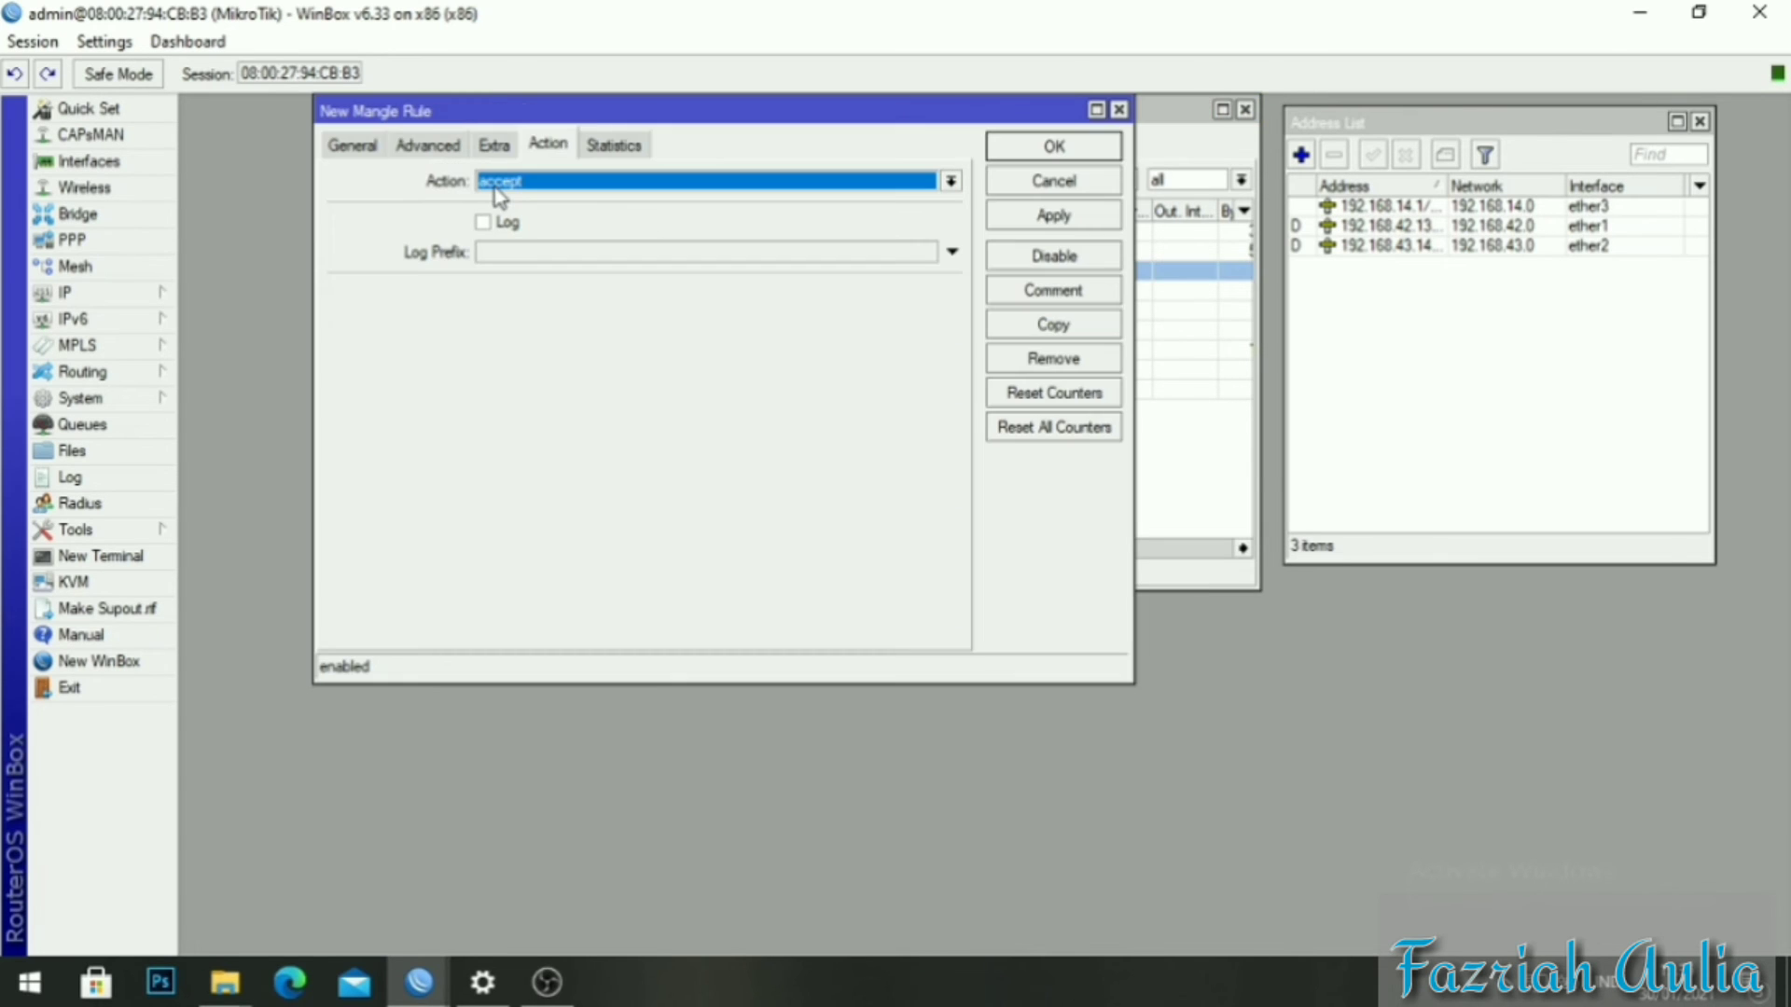
click(357, 148)
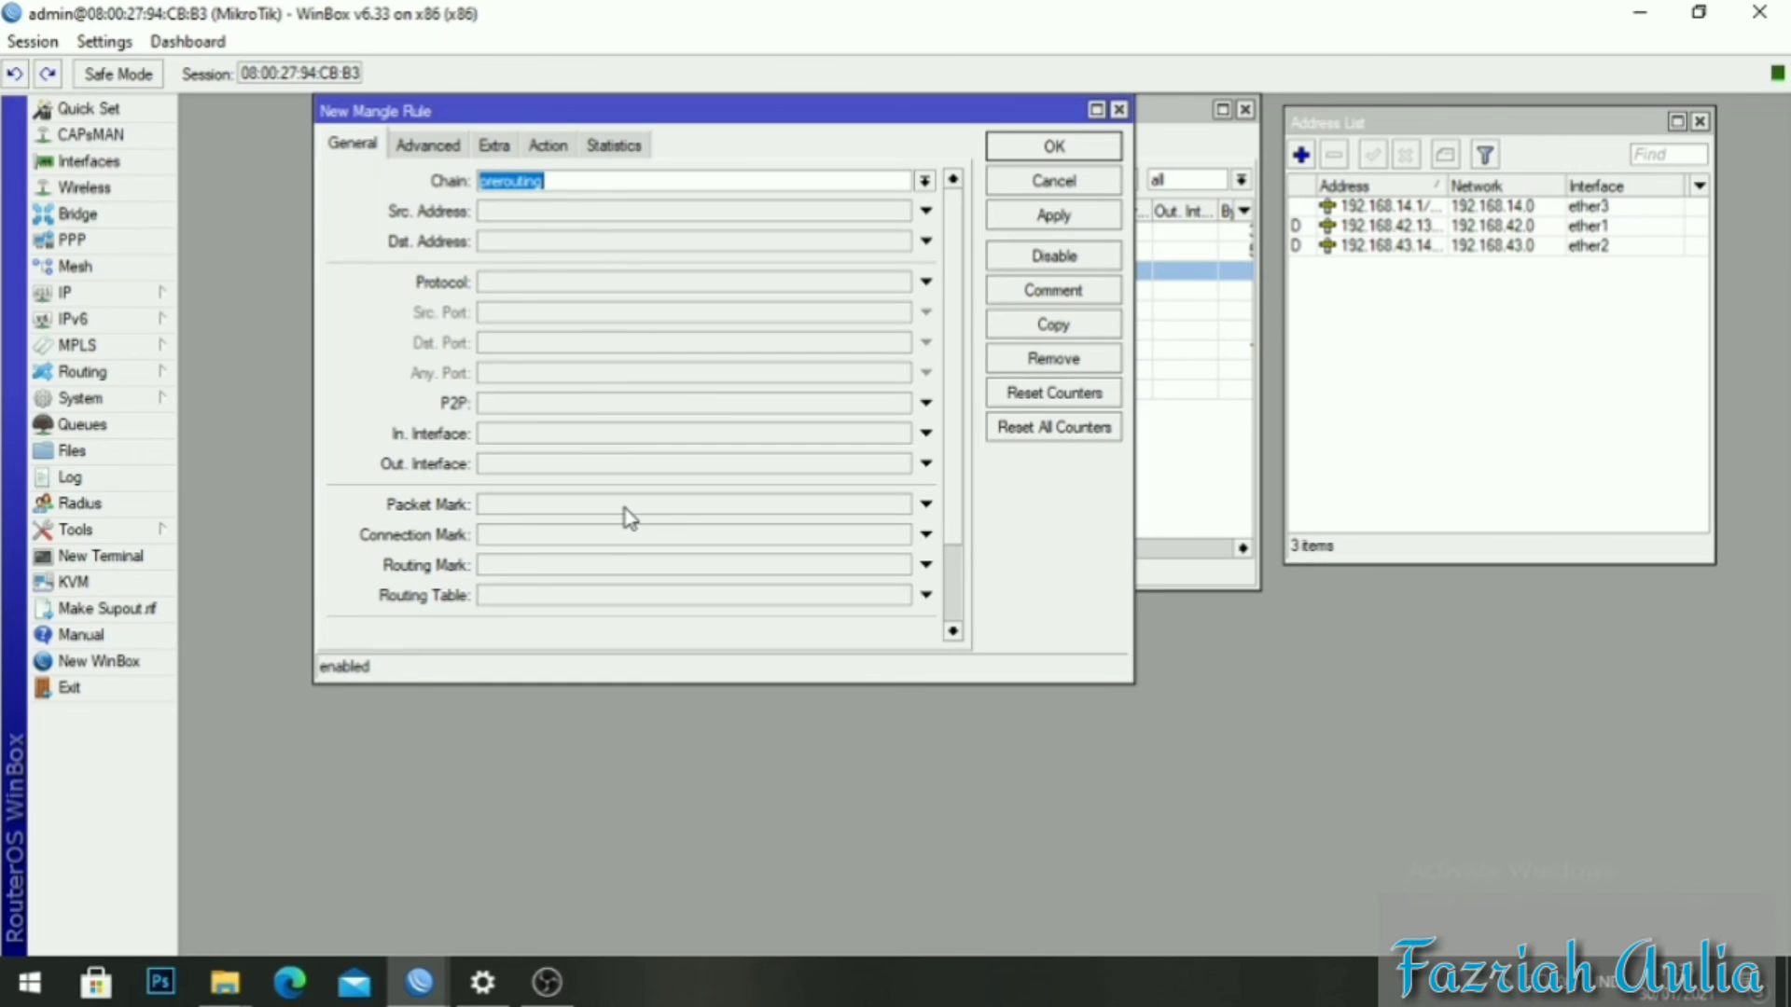
click(604, 535)
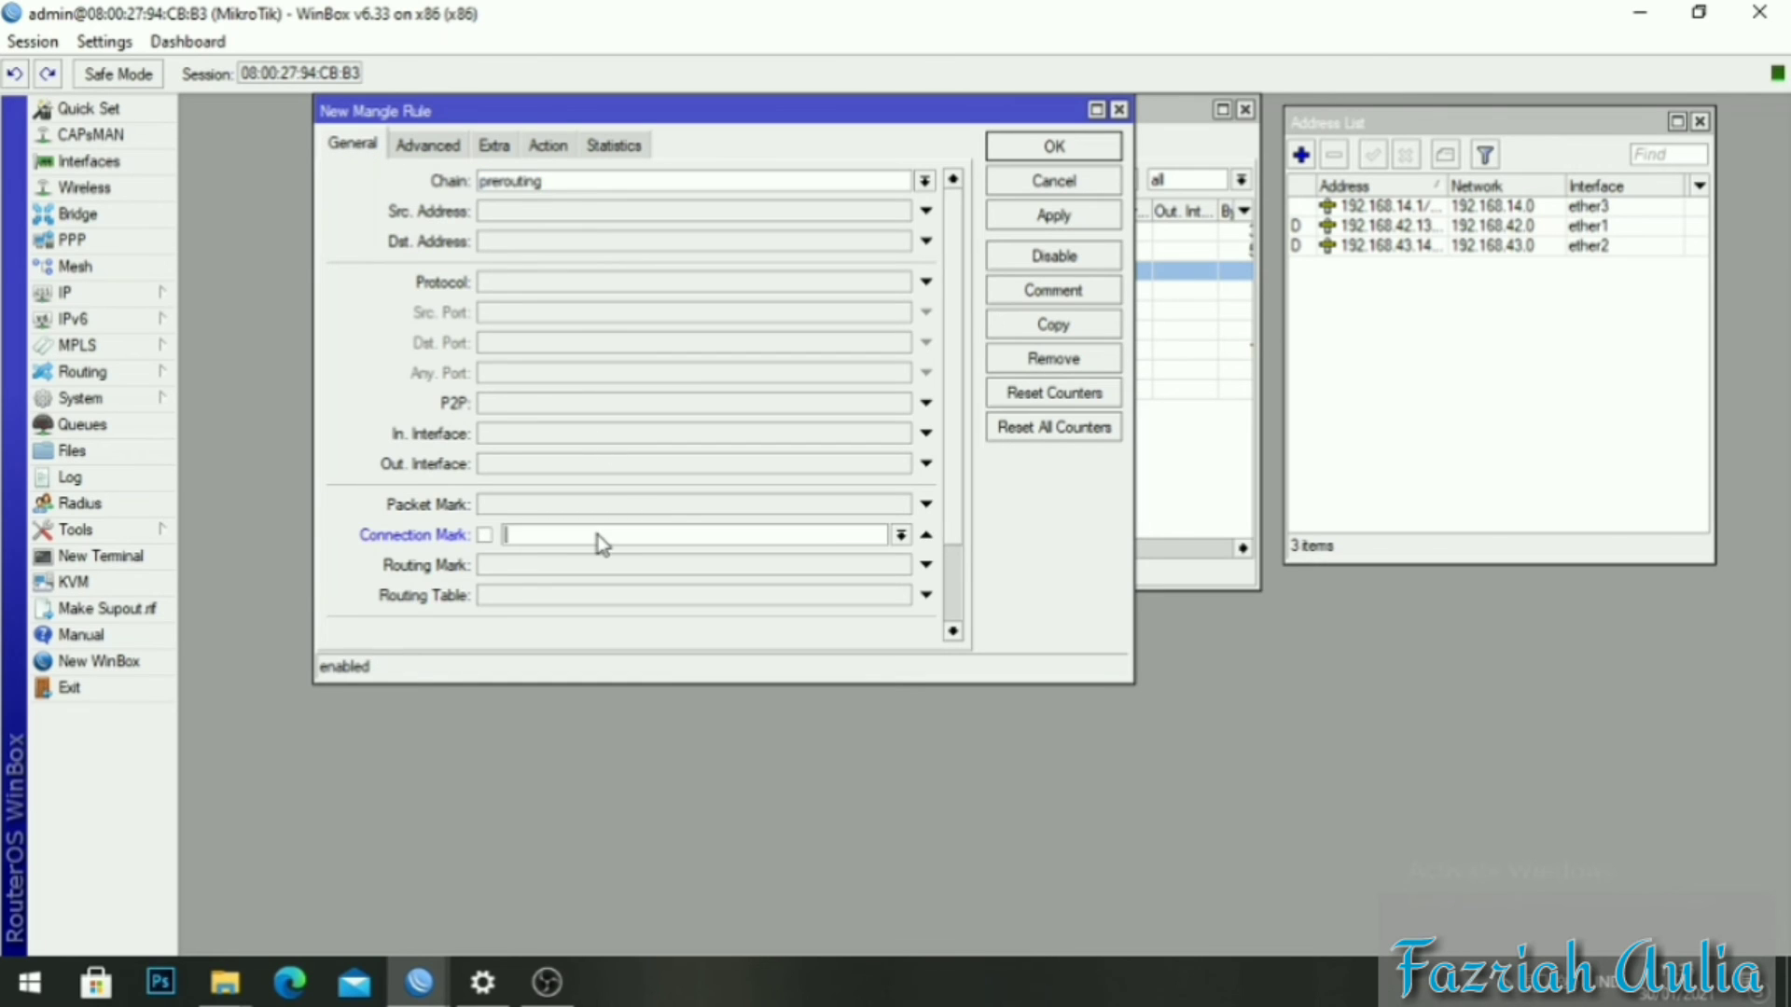
click(901, 534)
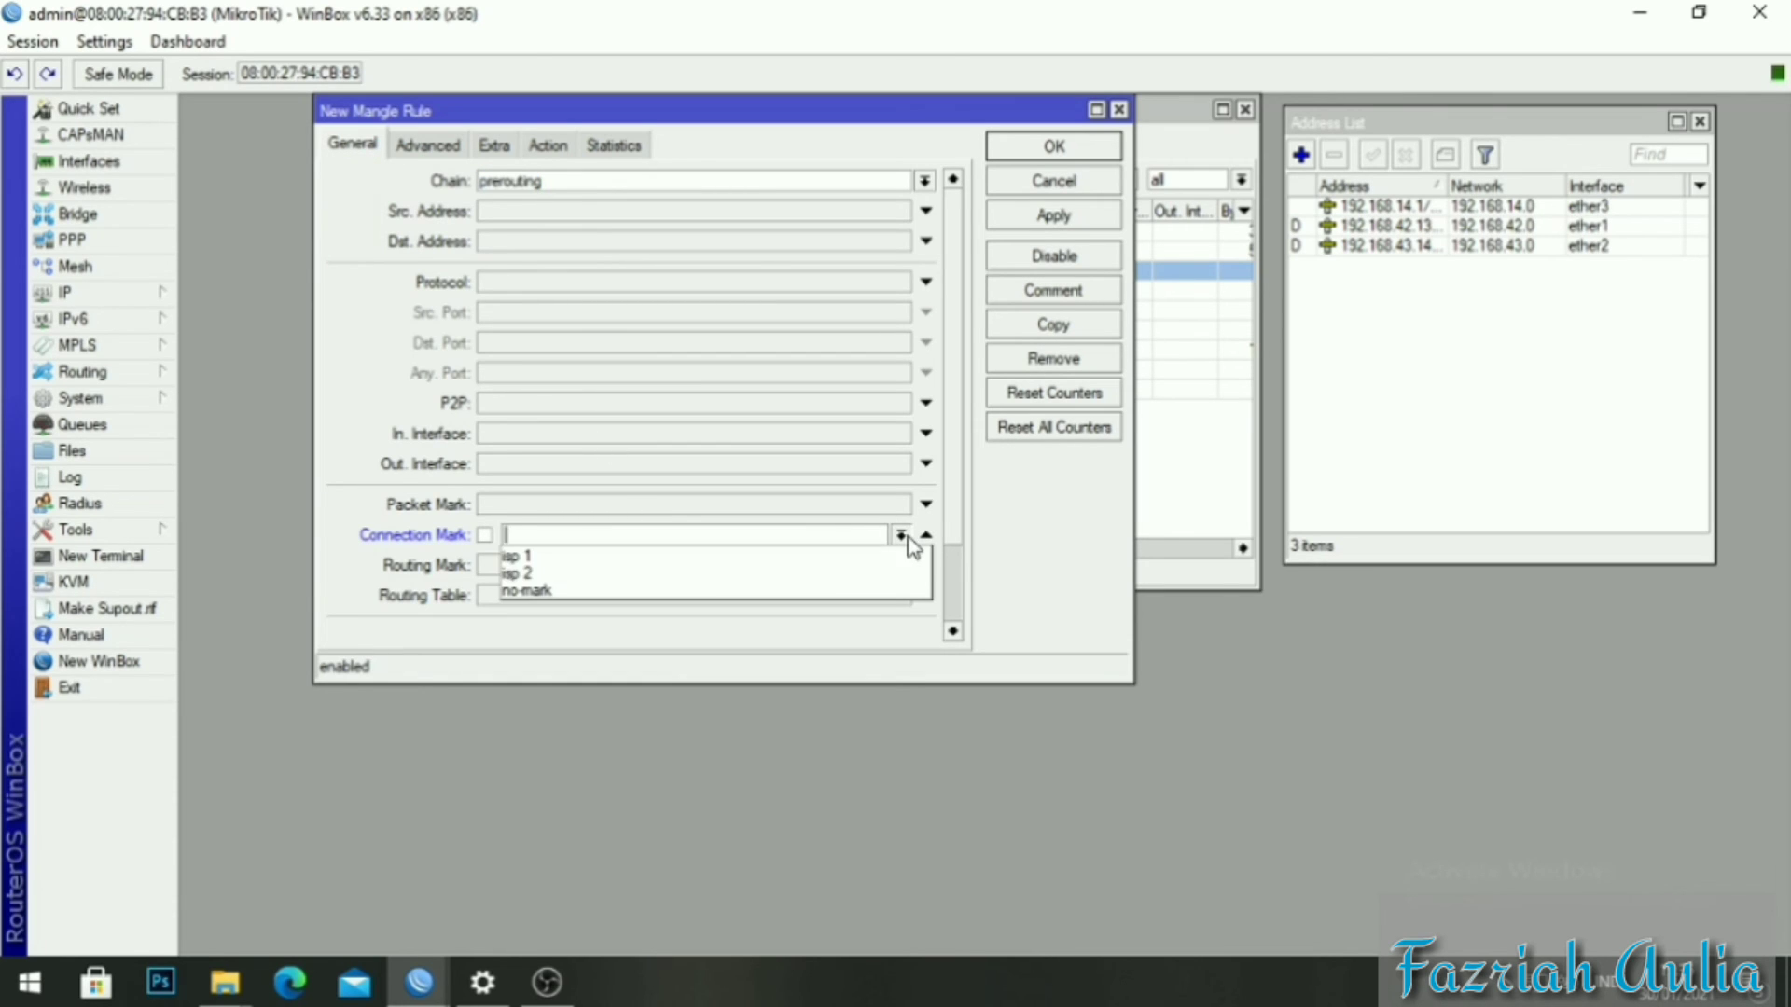
click(804, 574)
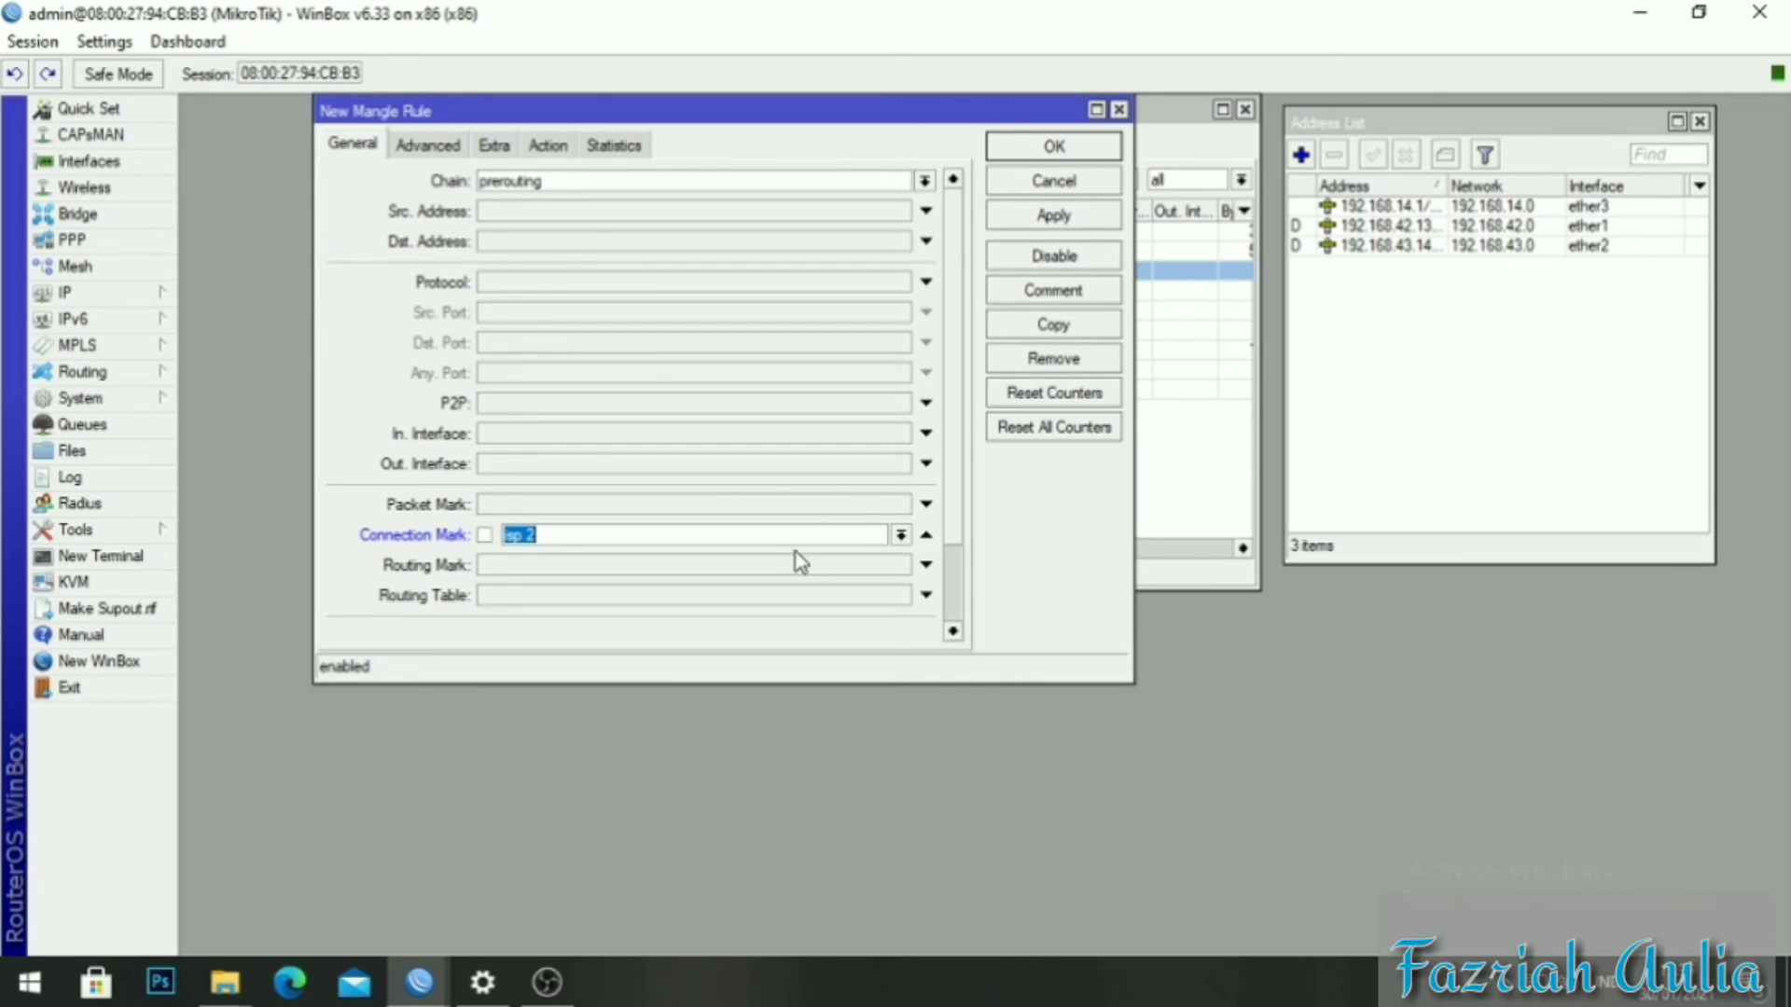
click(927, 434)
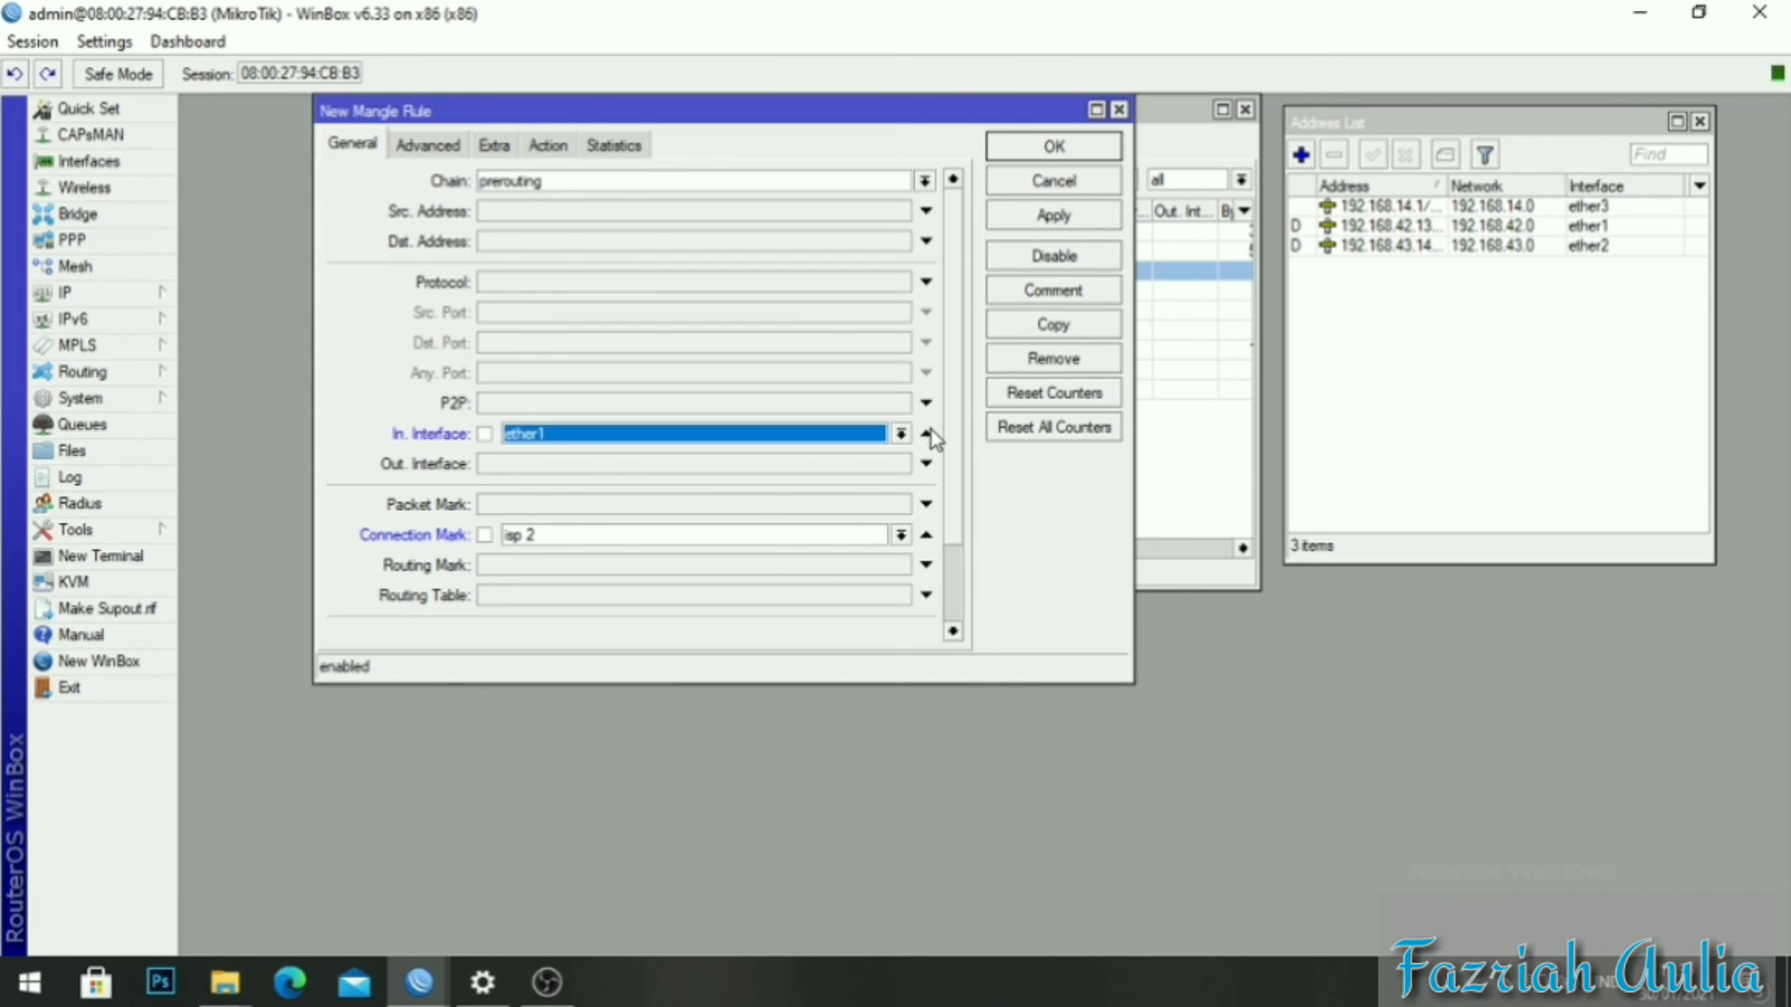
click(900, 434)
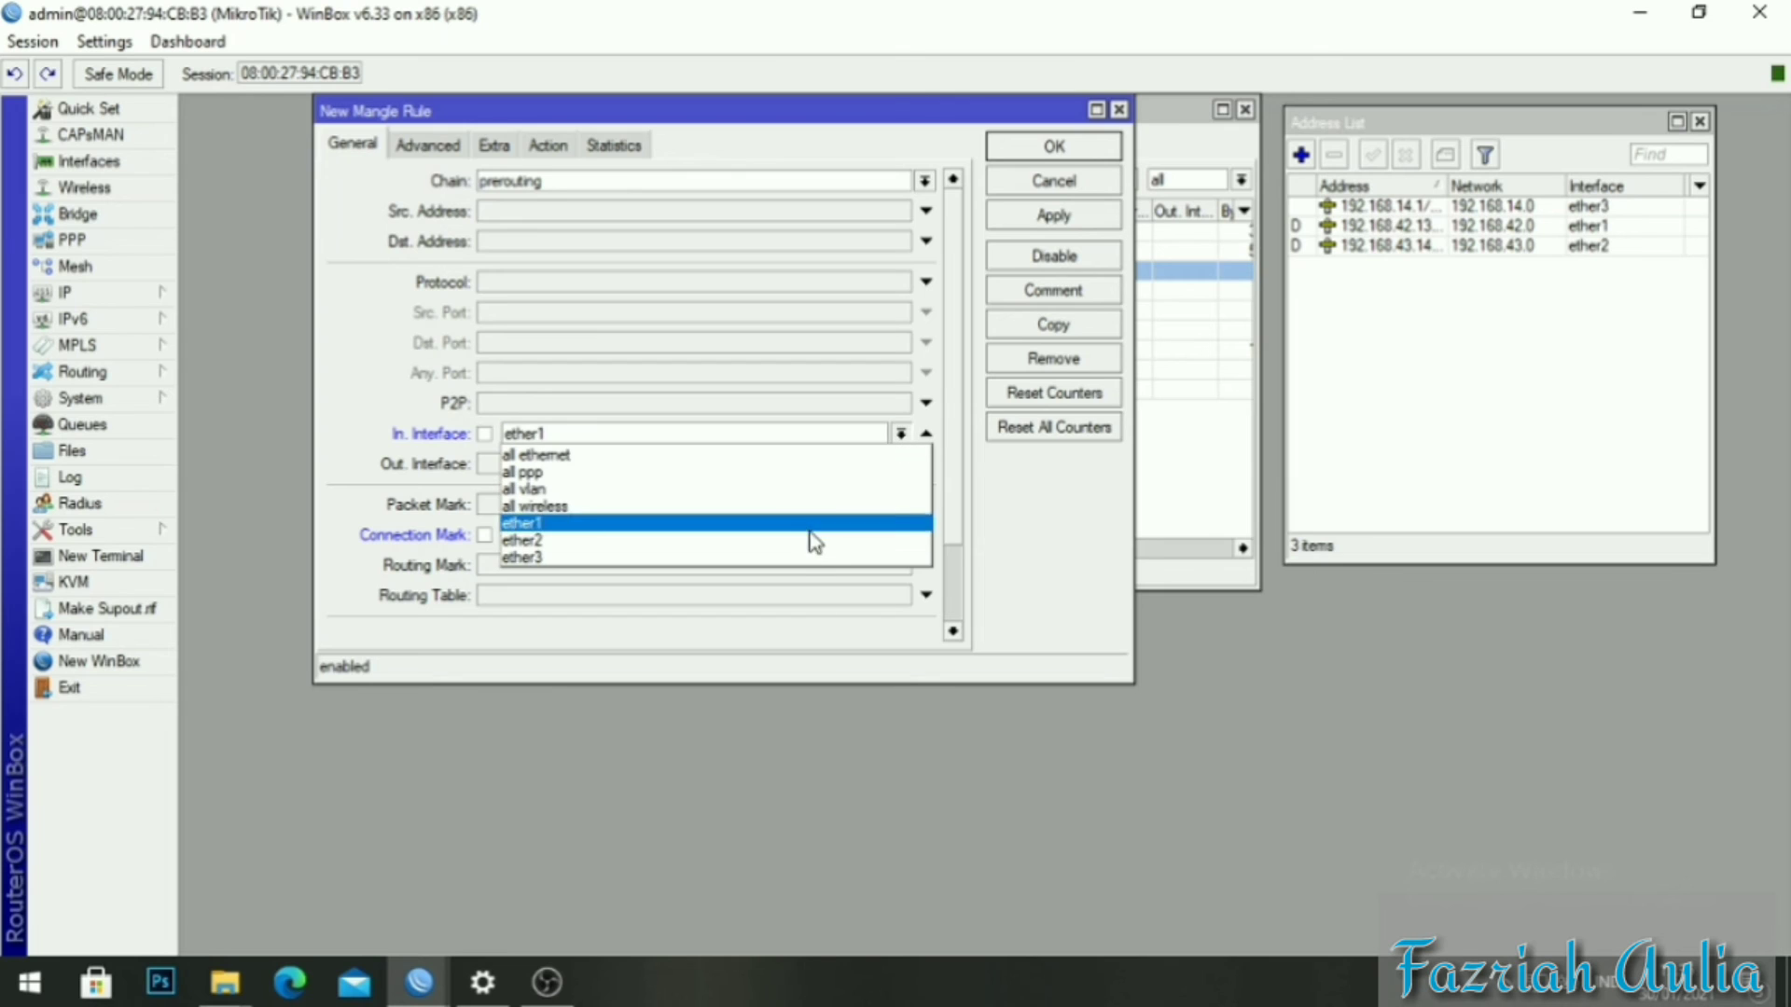
click(808, 558)
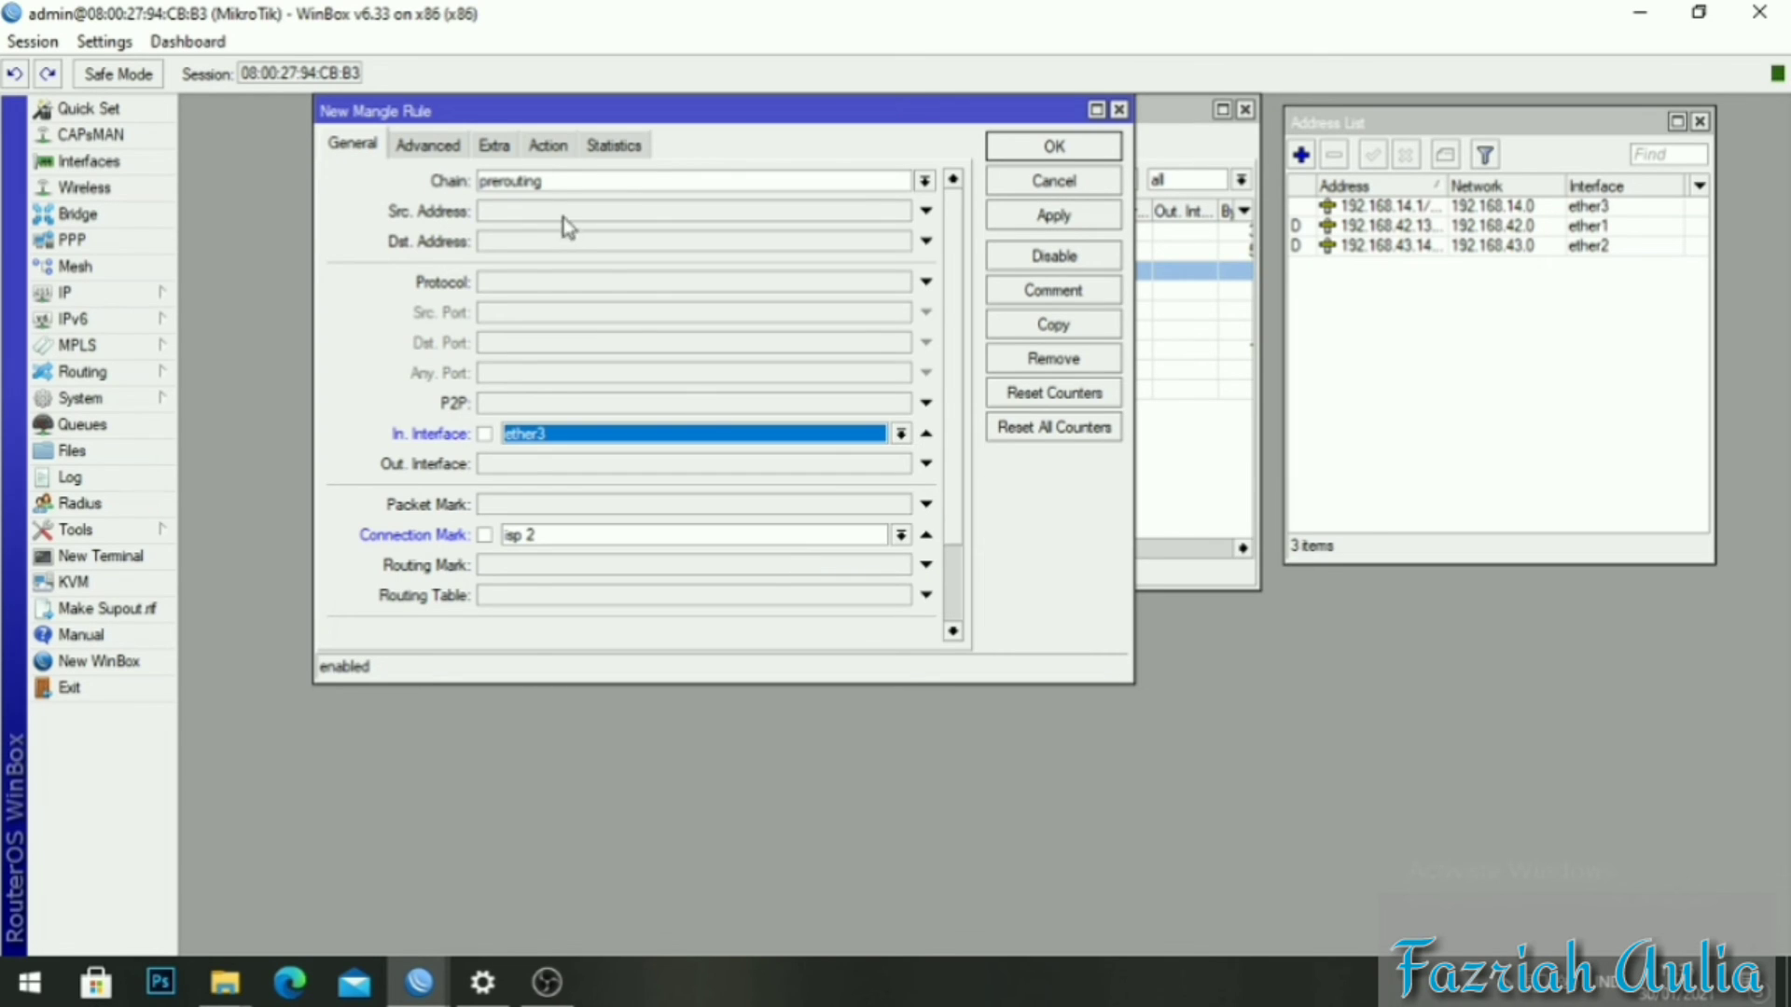
Set the rule's action to mark routing with new routing mark ke isp 2, and save the rule.
click(547, 145)
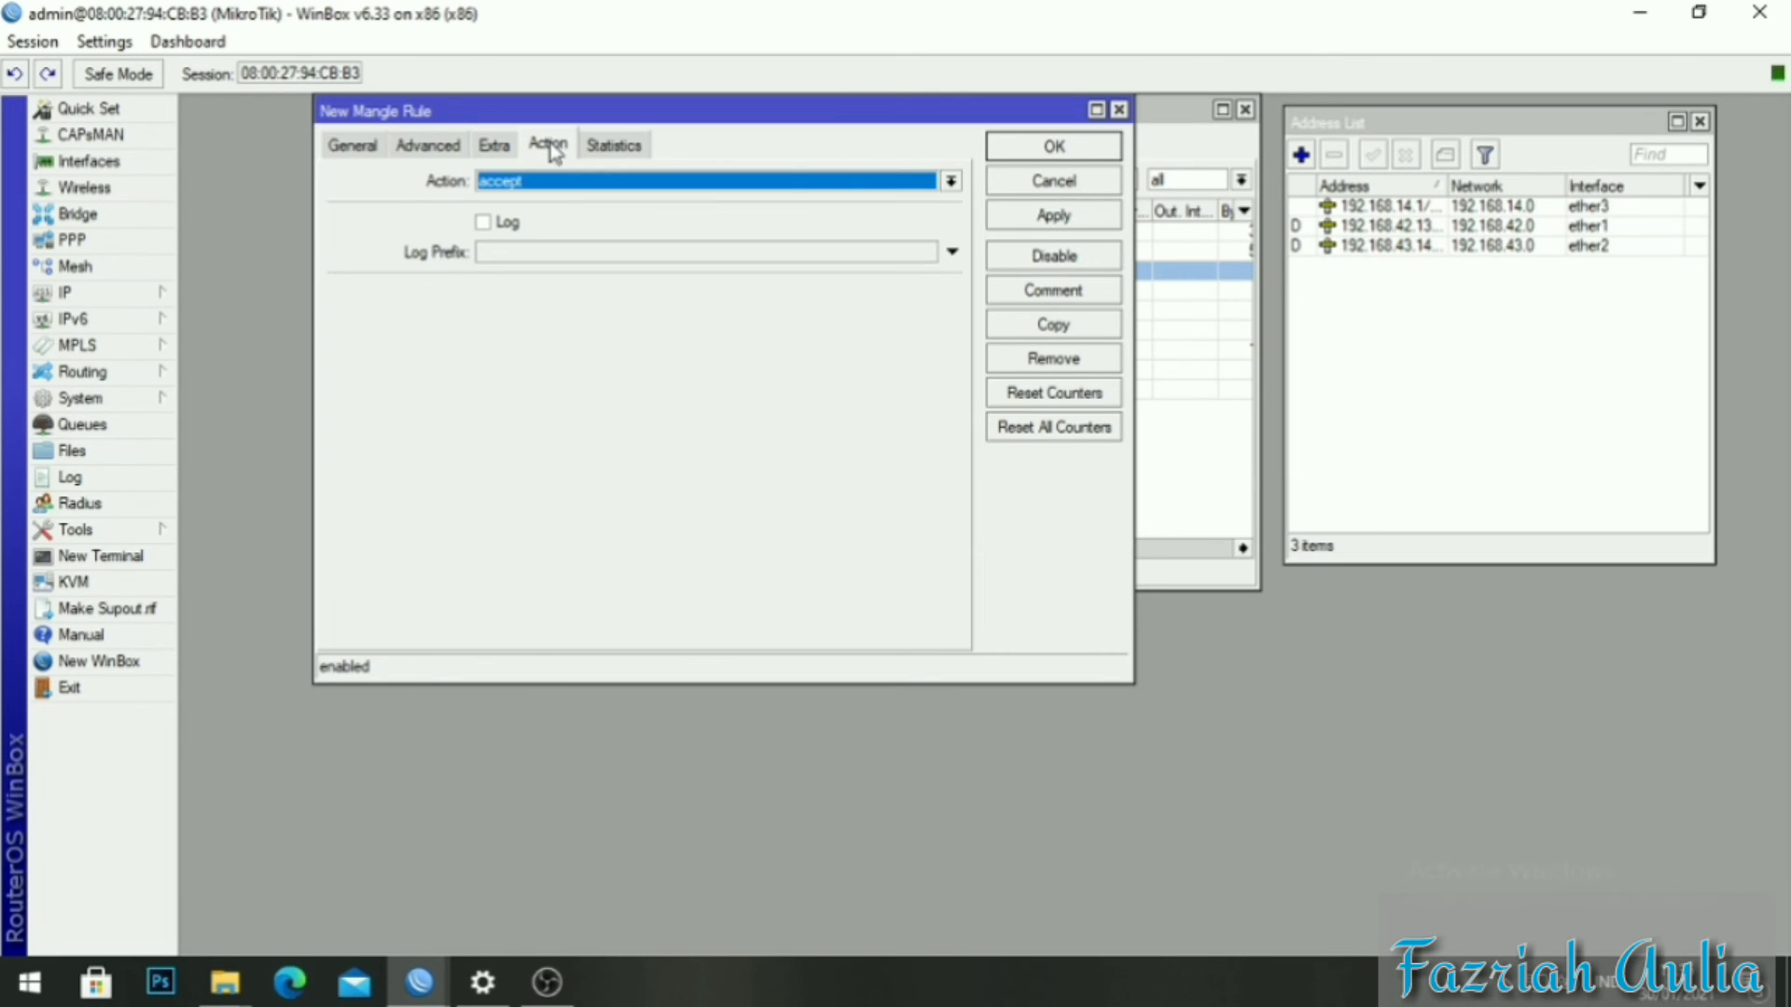
click(952, 180)
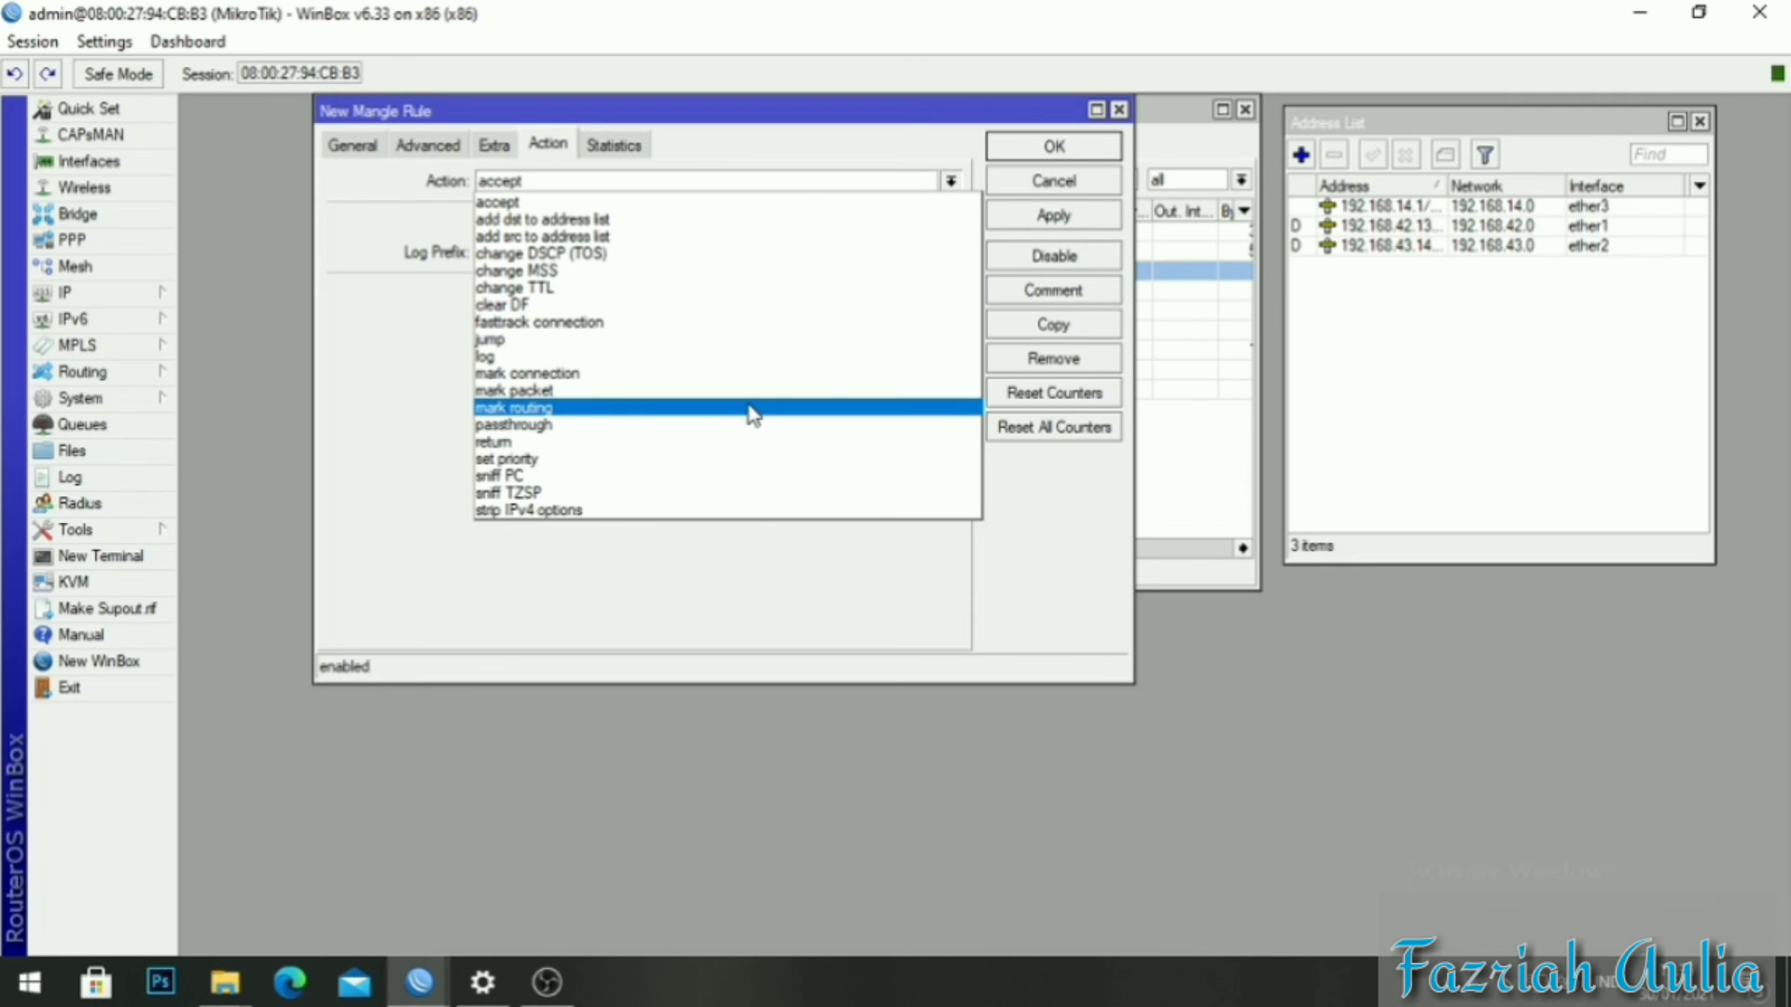
click(752, 411)
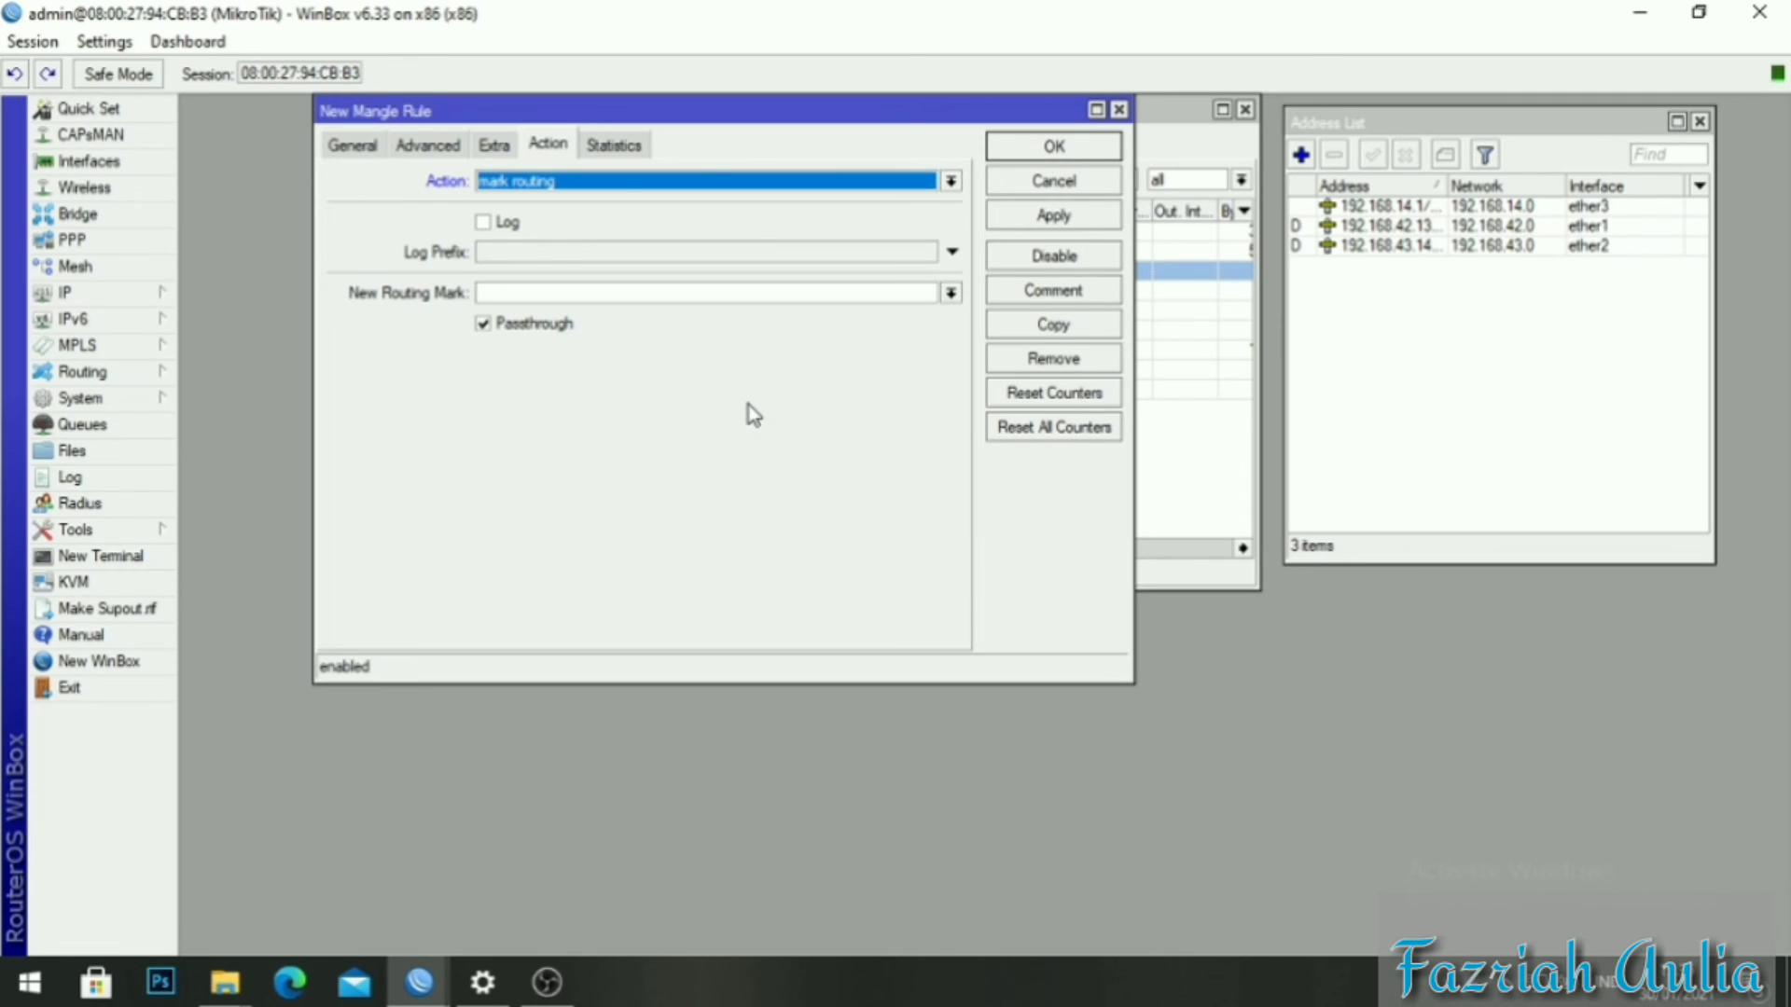
click(951, 295)
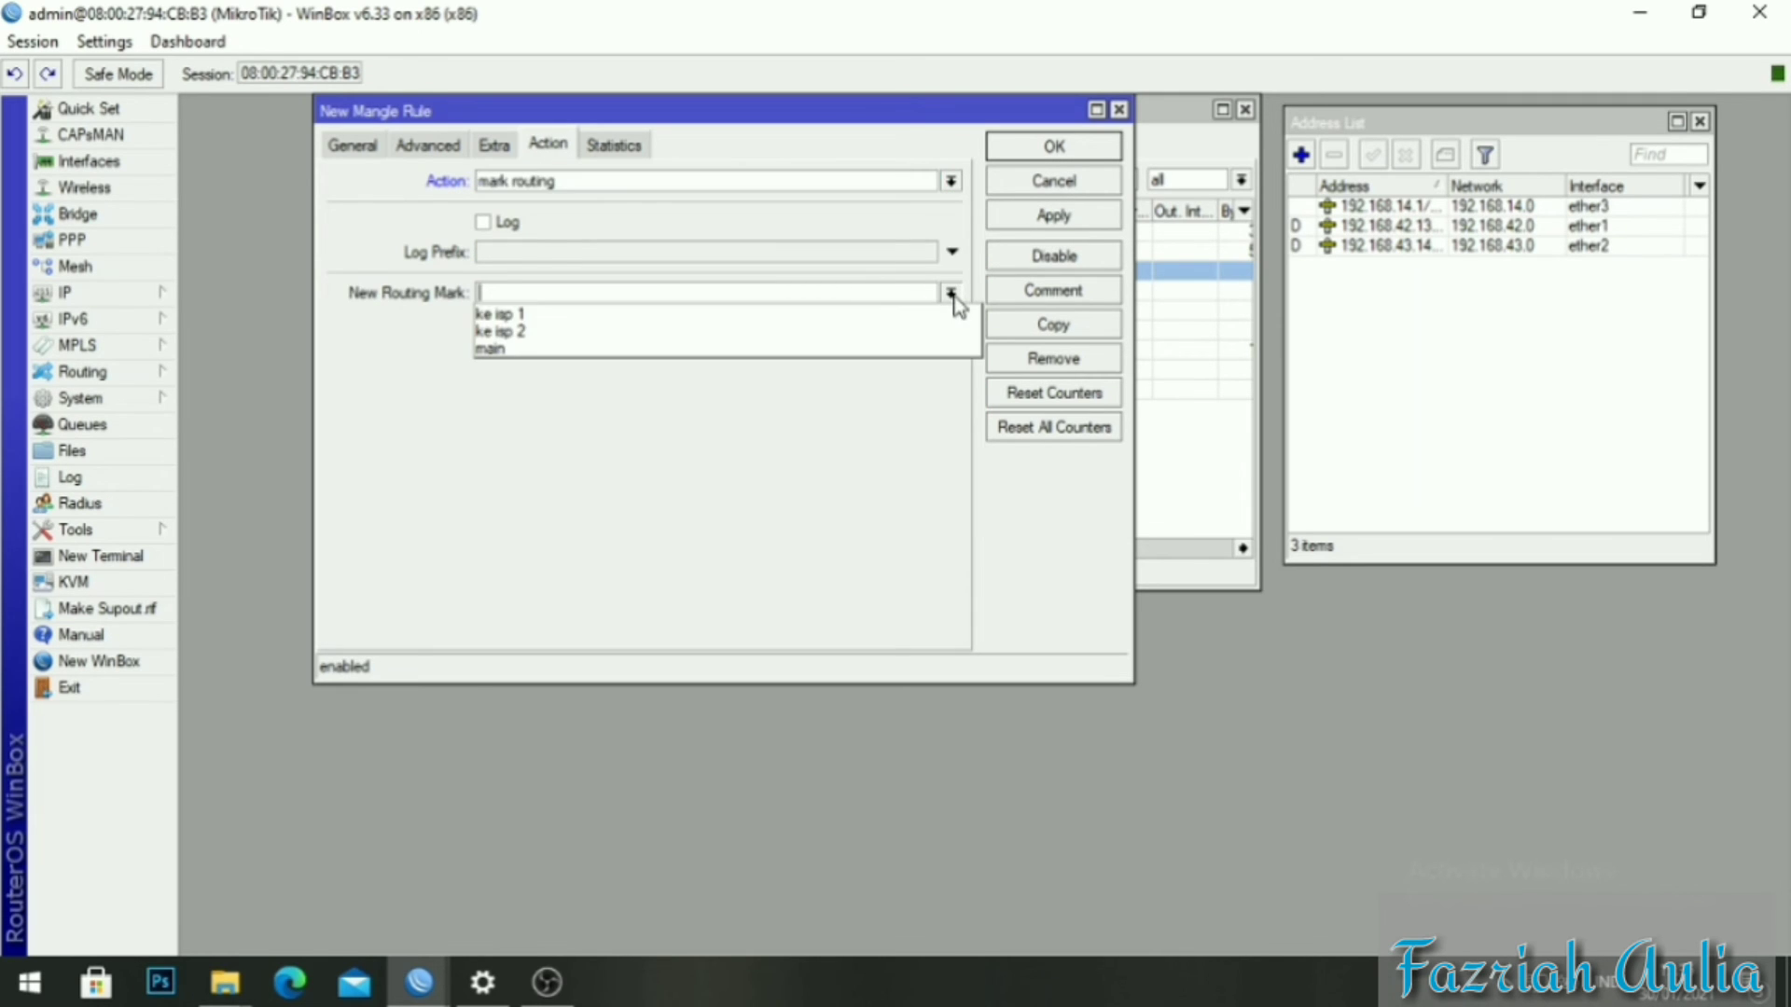
click(775, 333)
click(1043, 220)
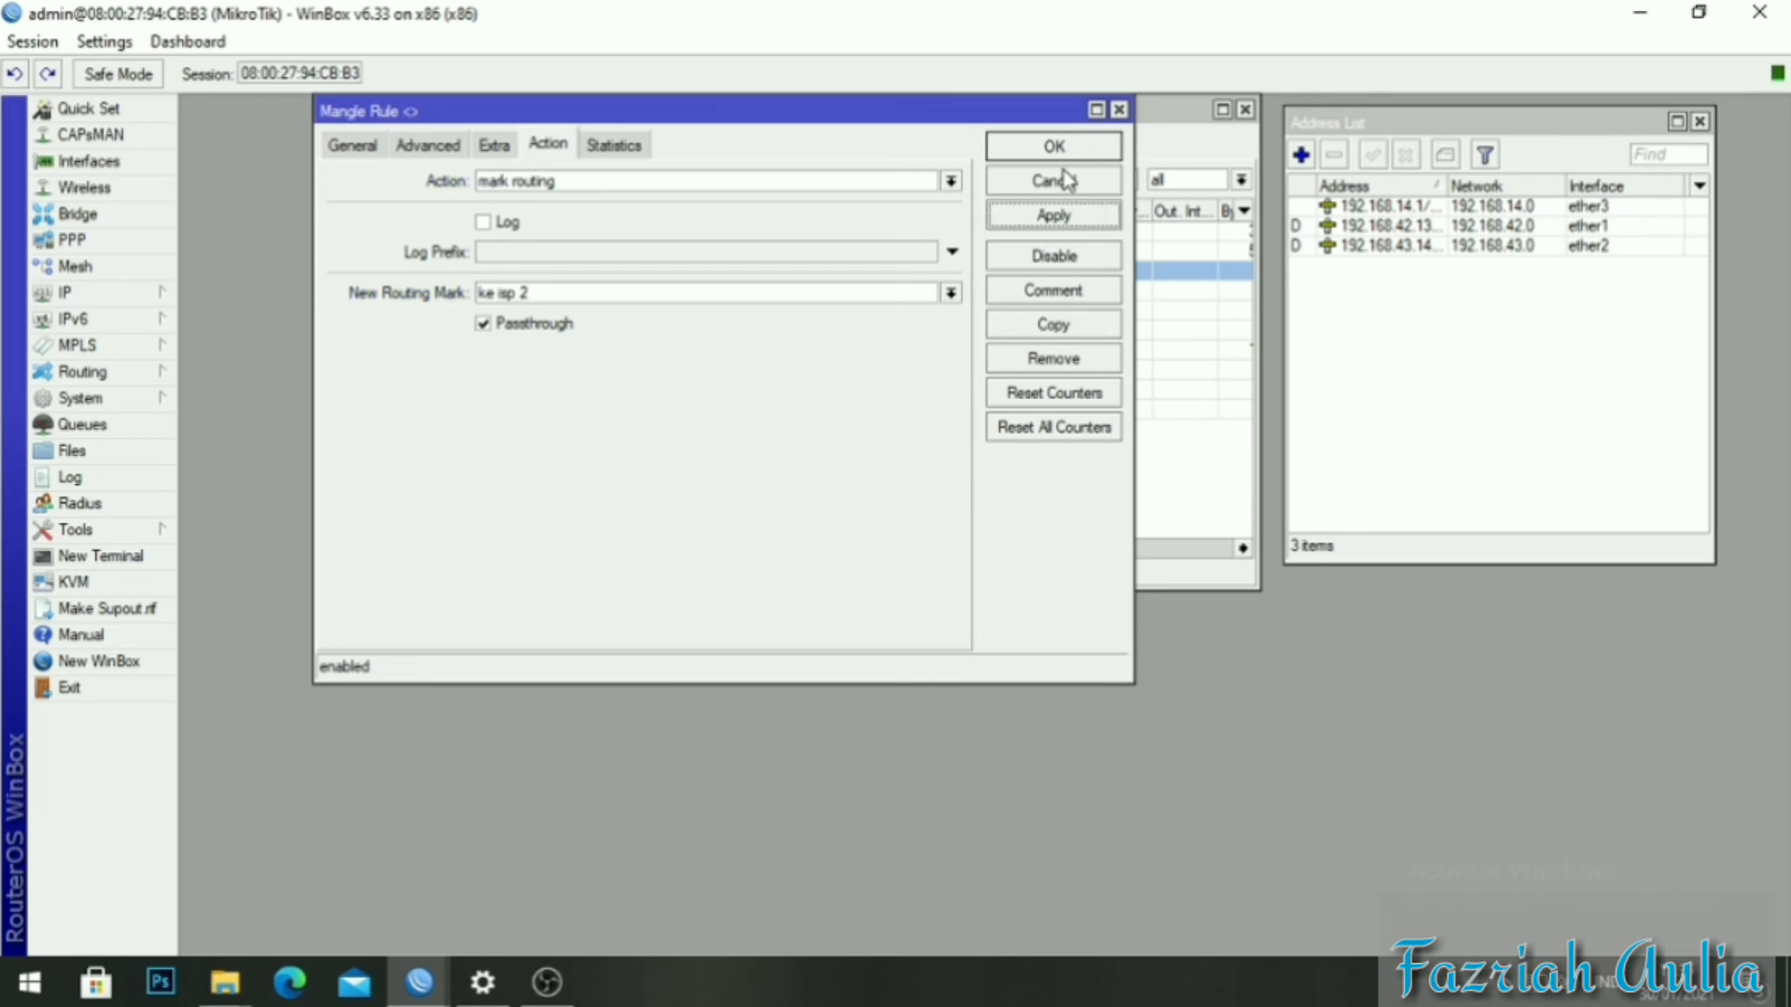
click(1065, 149)
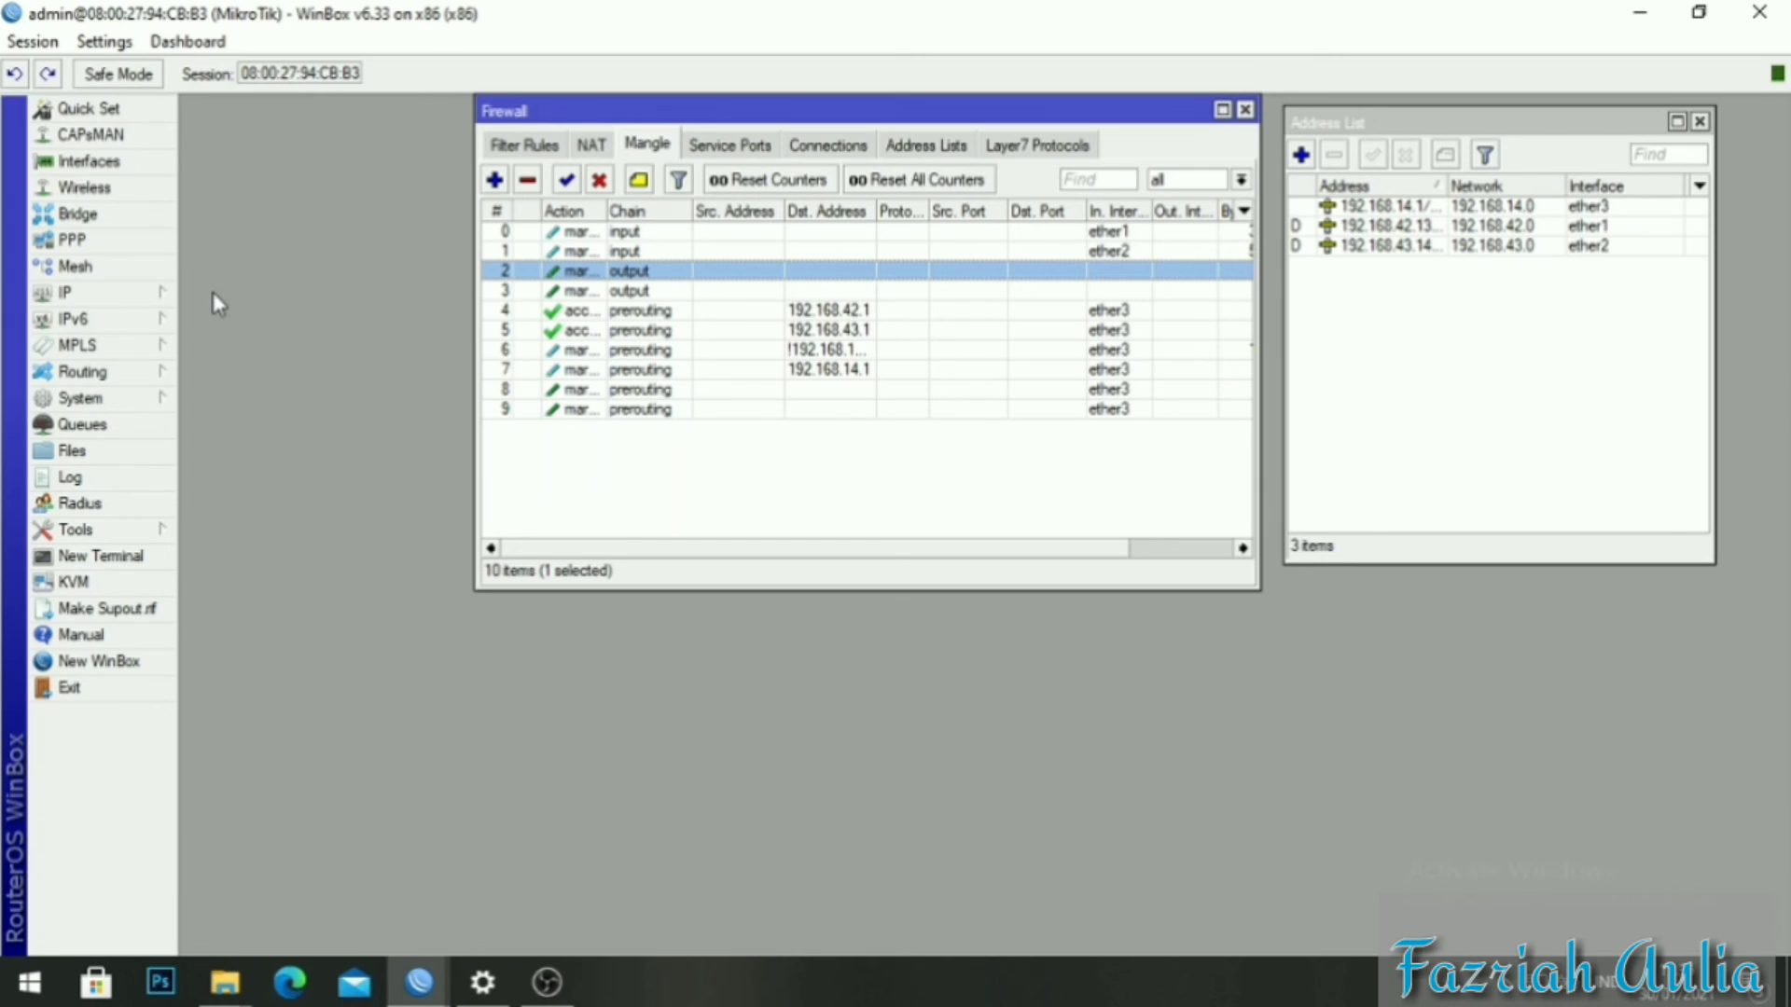
Start a new route to 0.0.0.0/0 in the route list with gateway ether1, distance 1 and check gateway ping.
click(149, 294)
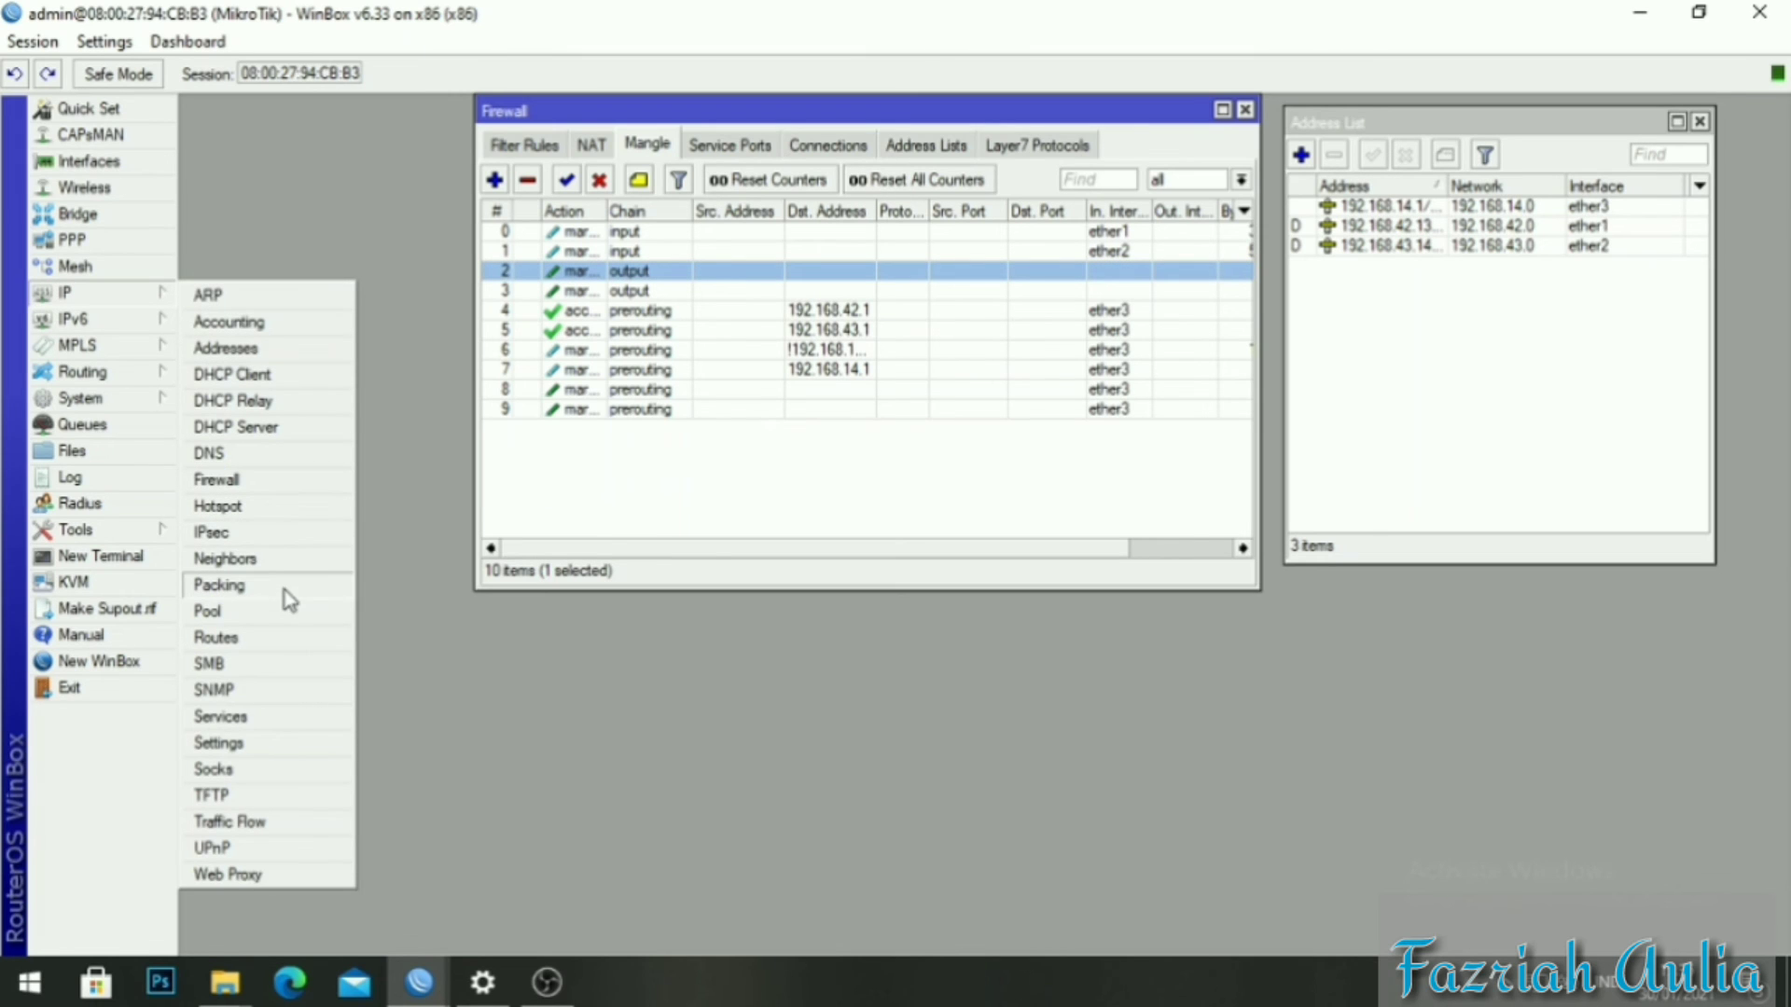
click(265, 635)
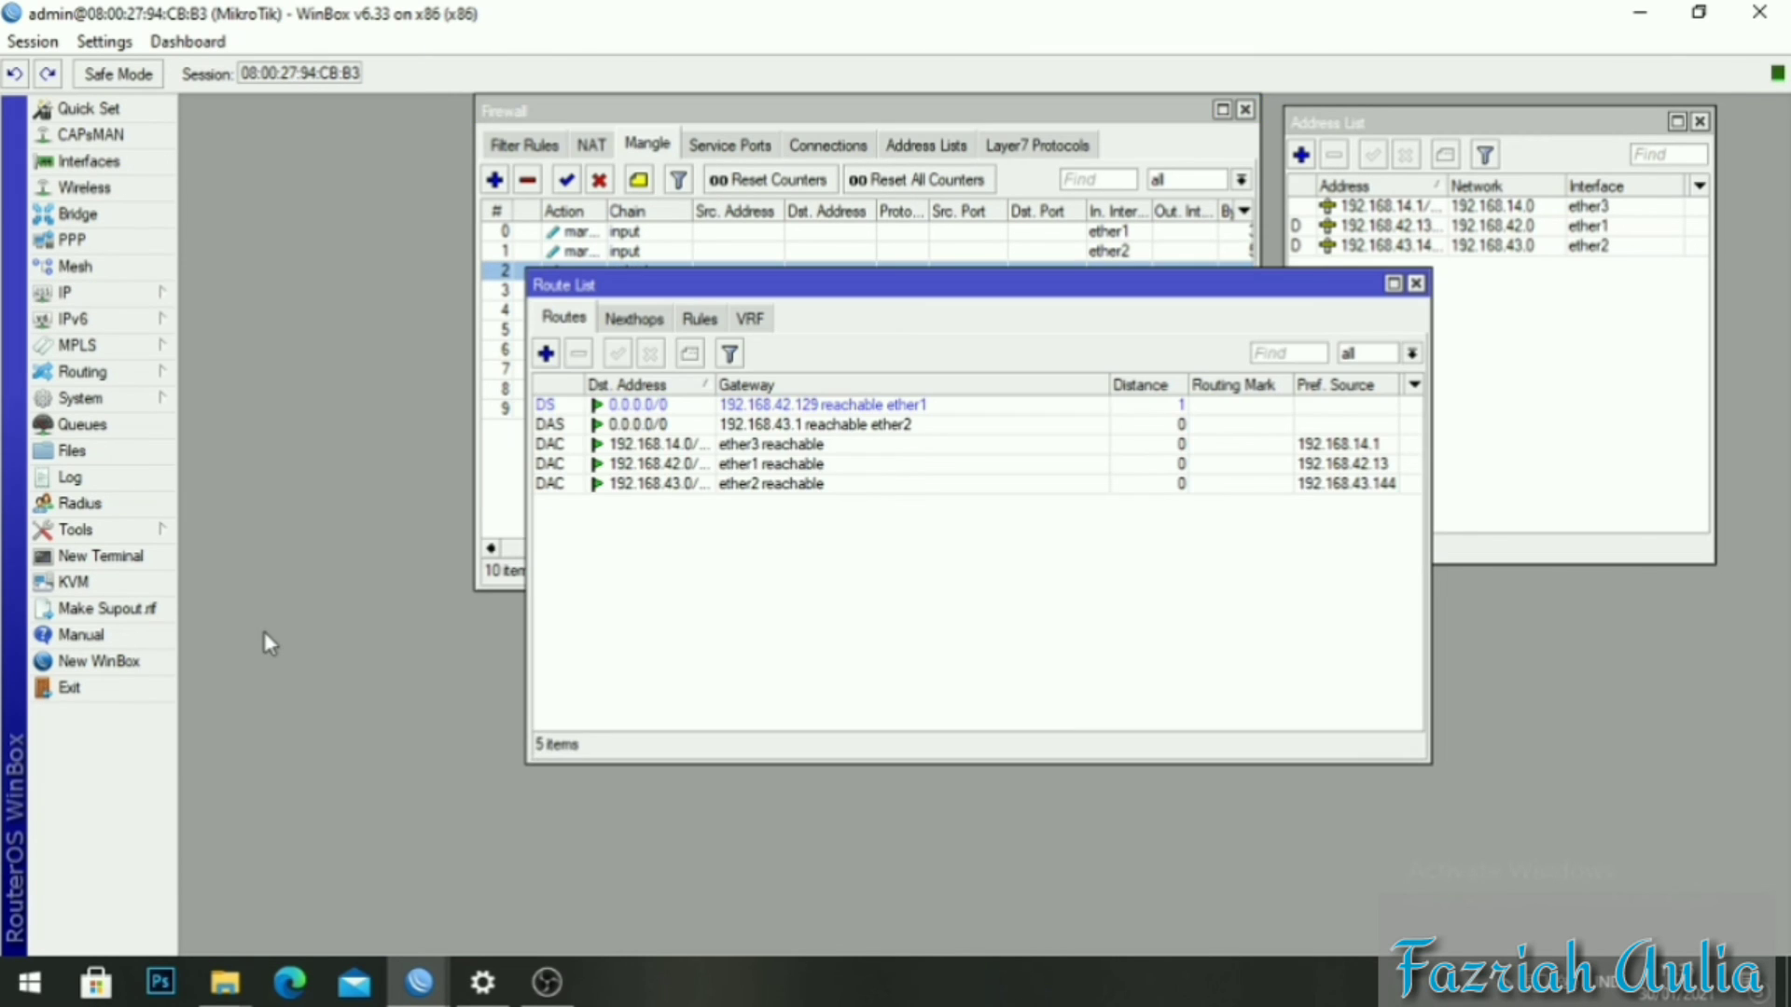
click(545, 354)
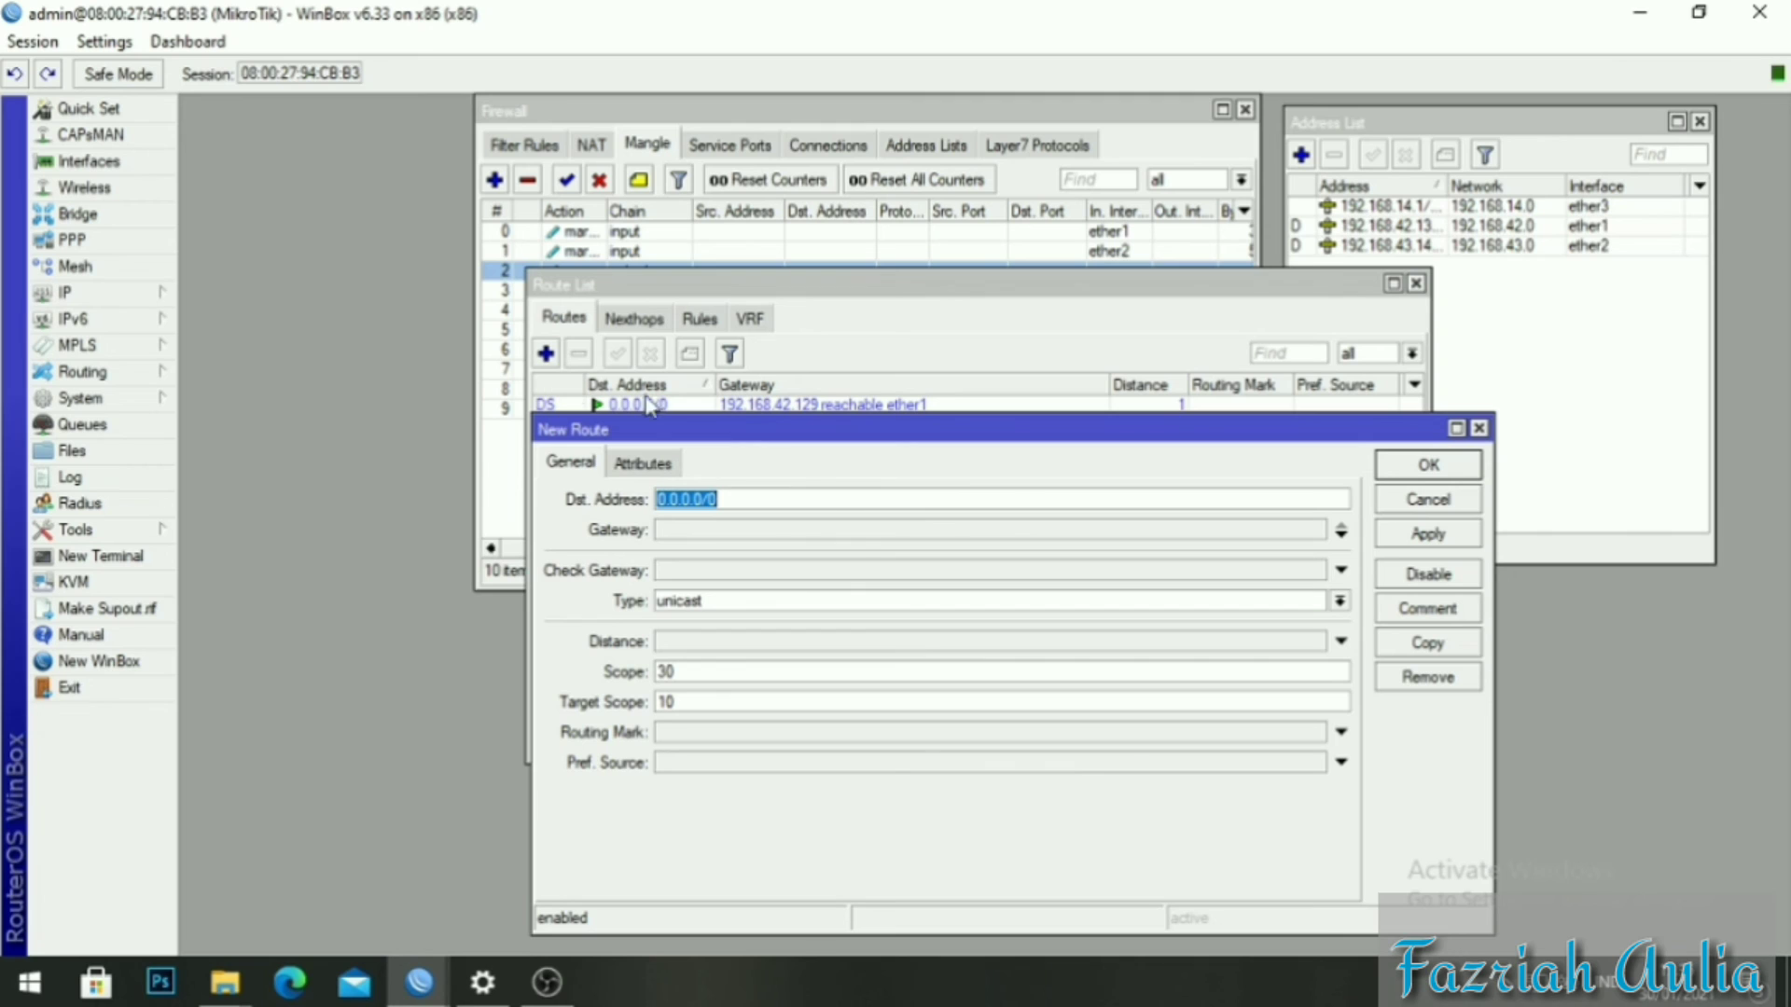
click(851, 531)
click(920, 530)
click(845, 550)
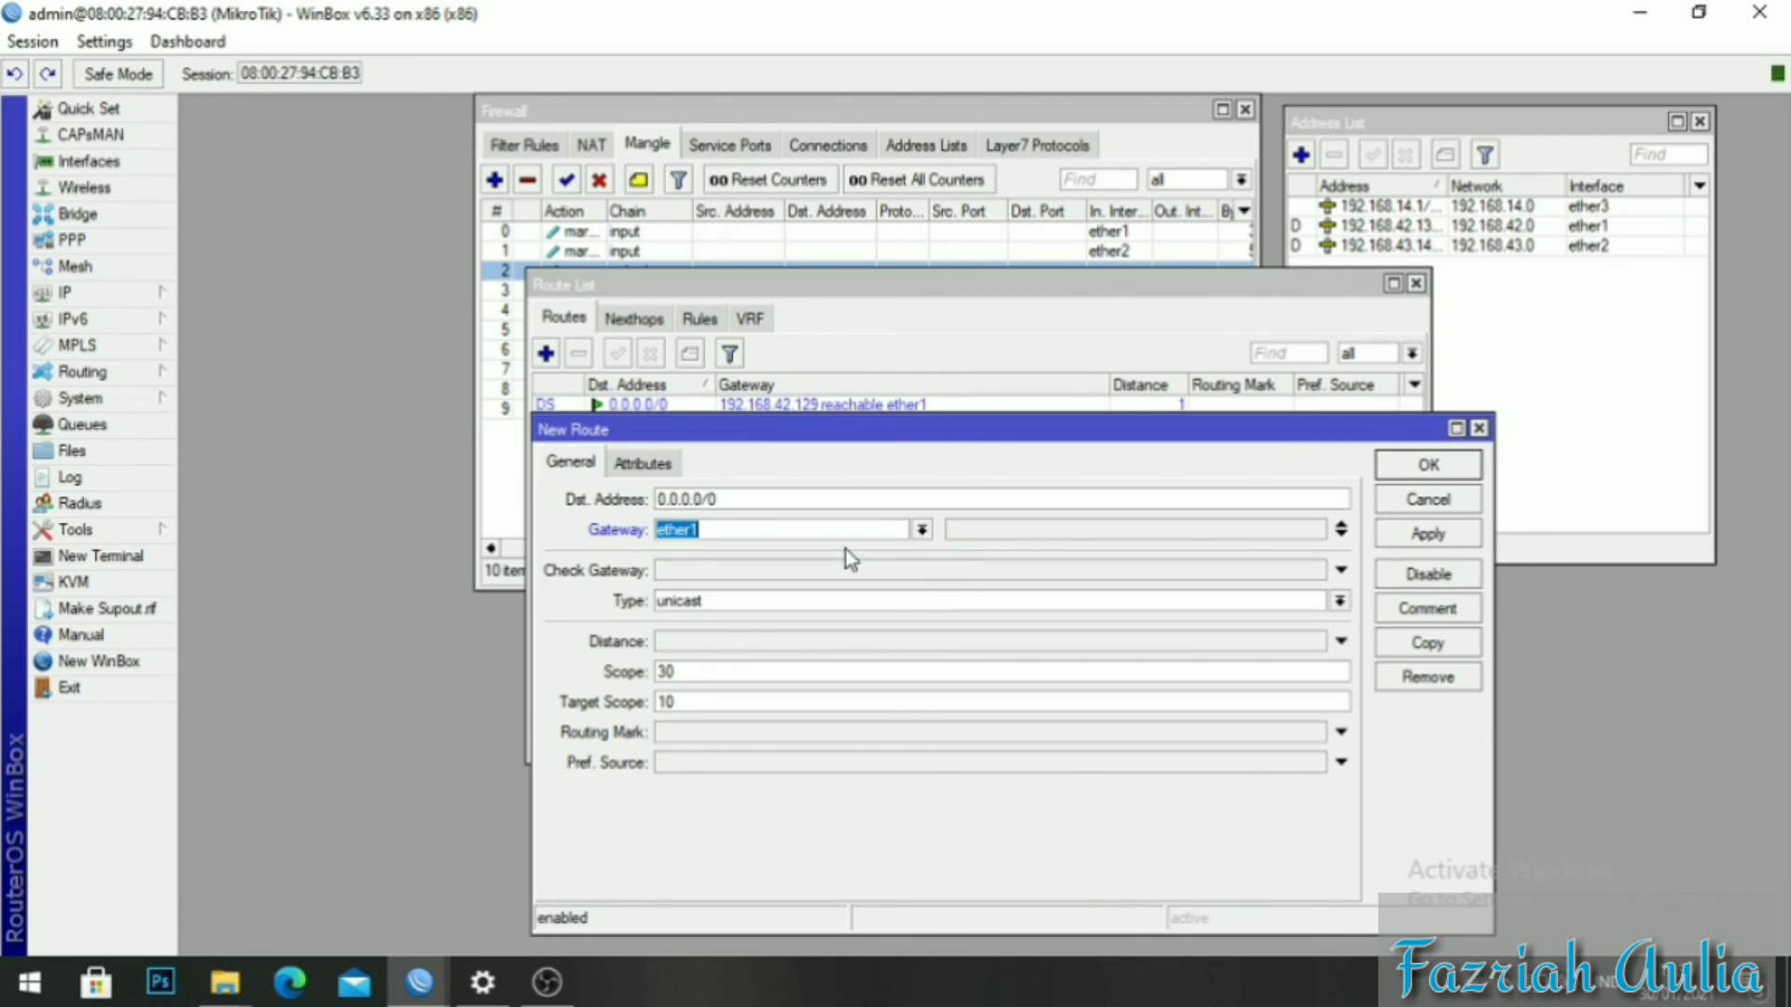
click(821, 641)
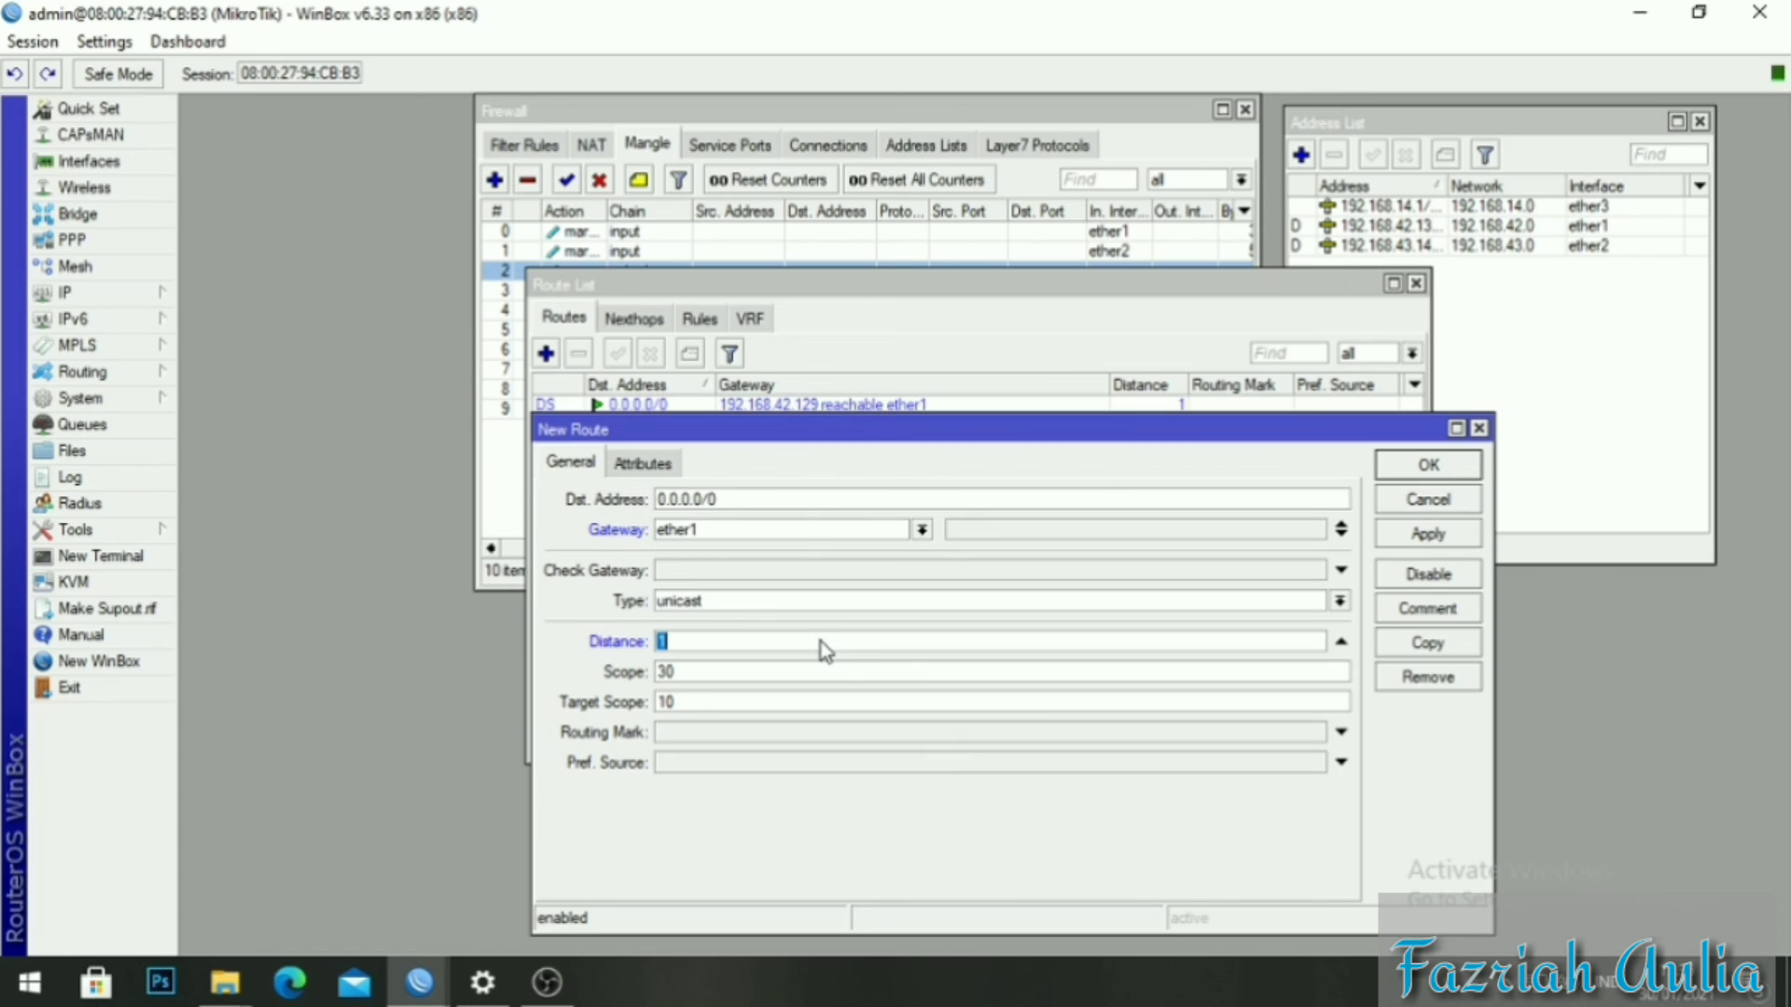
click(812, 572)
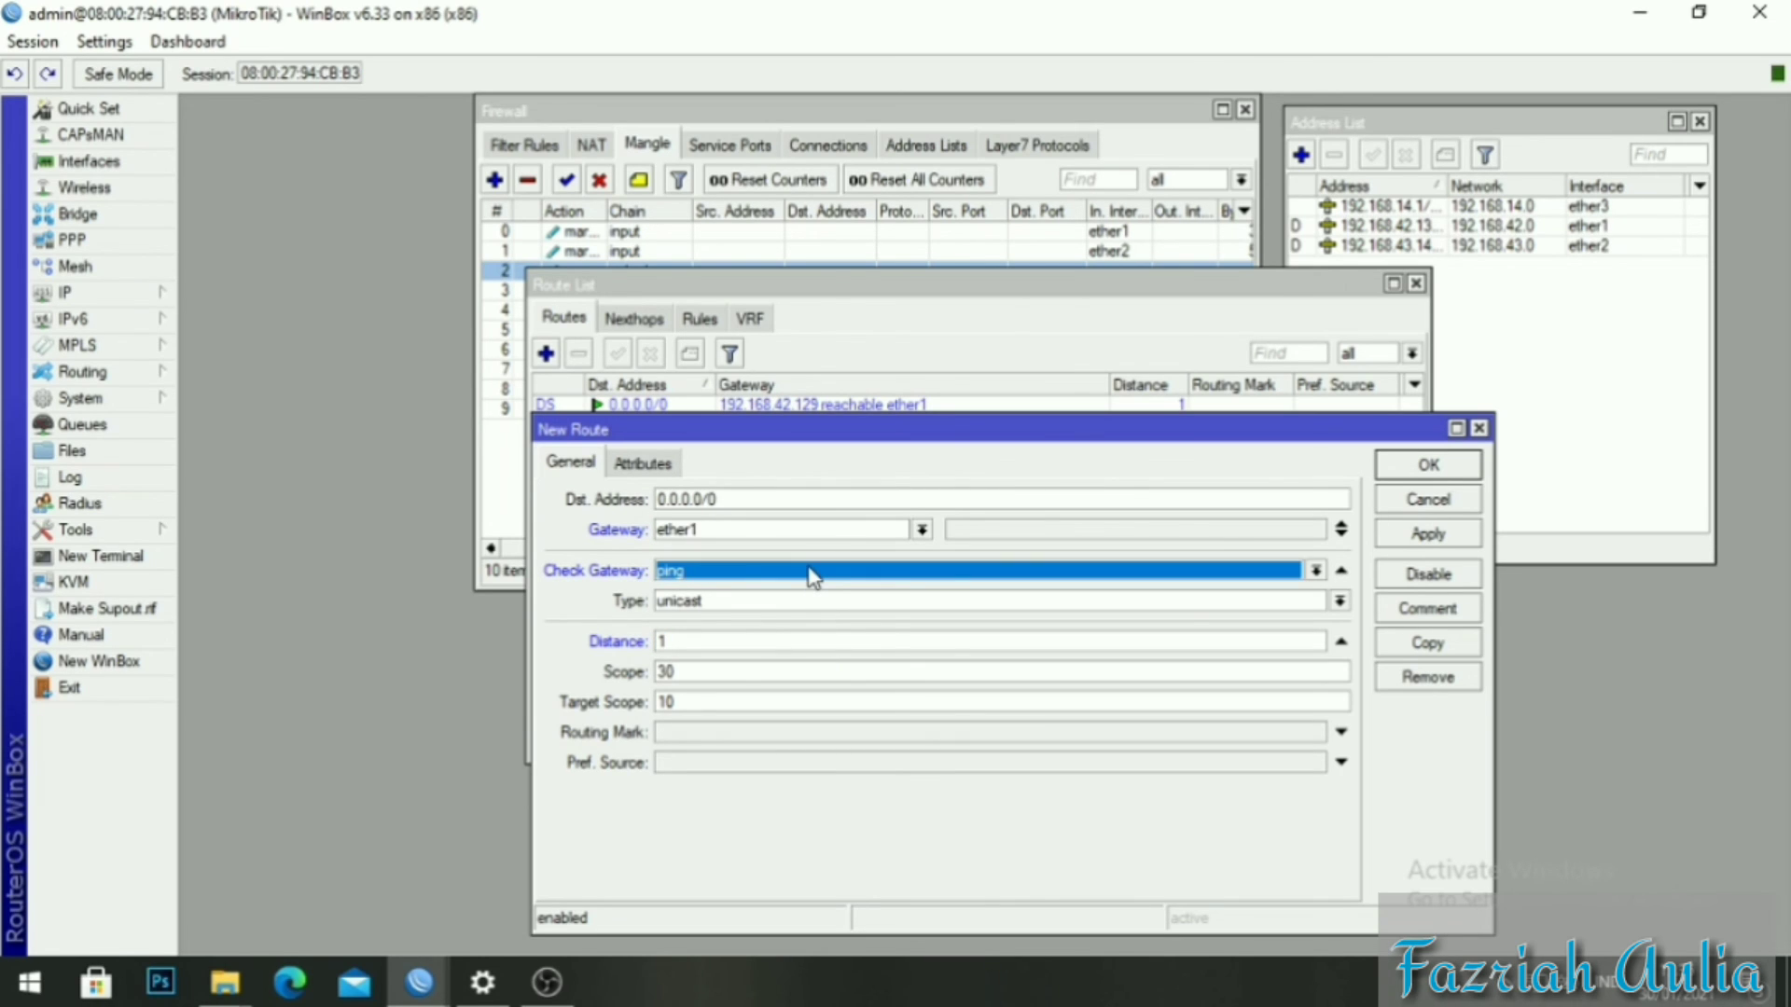
Set the ether1 route's routing mark to ke isp 1 and save the route.
click(804, 731)
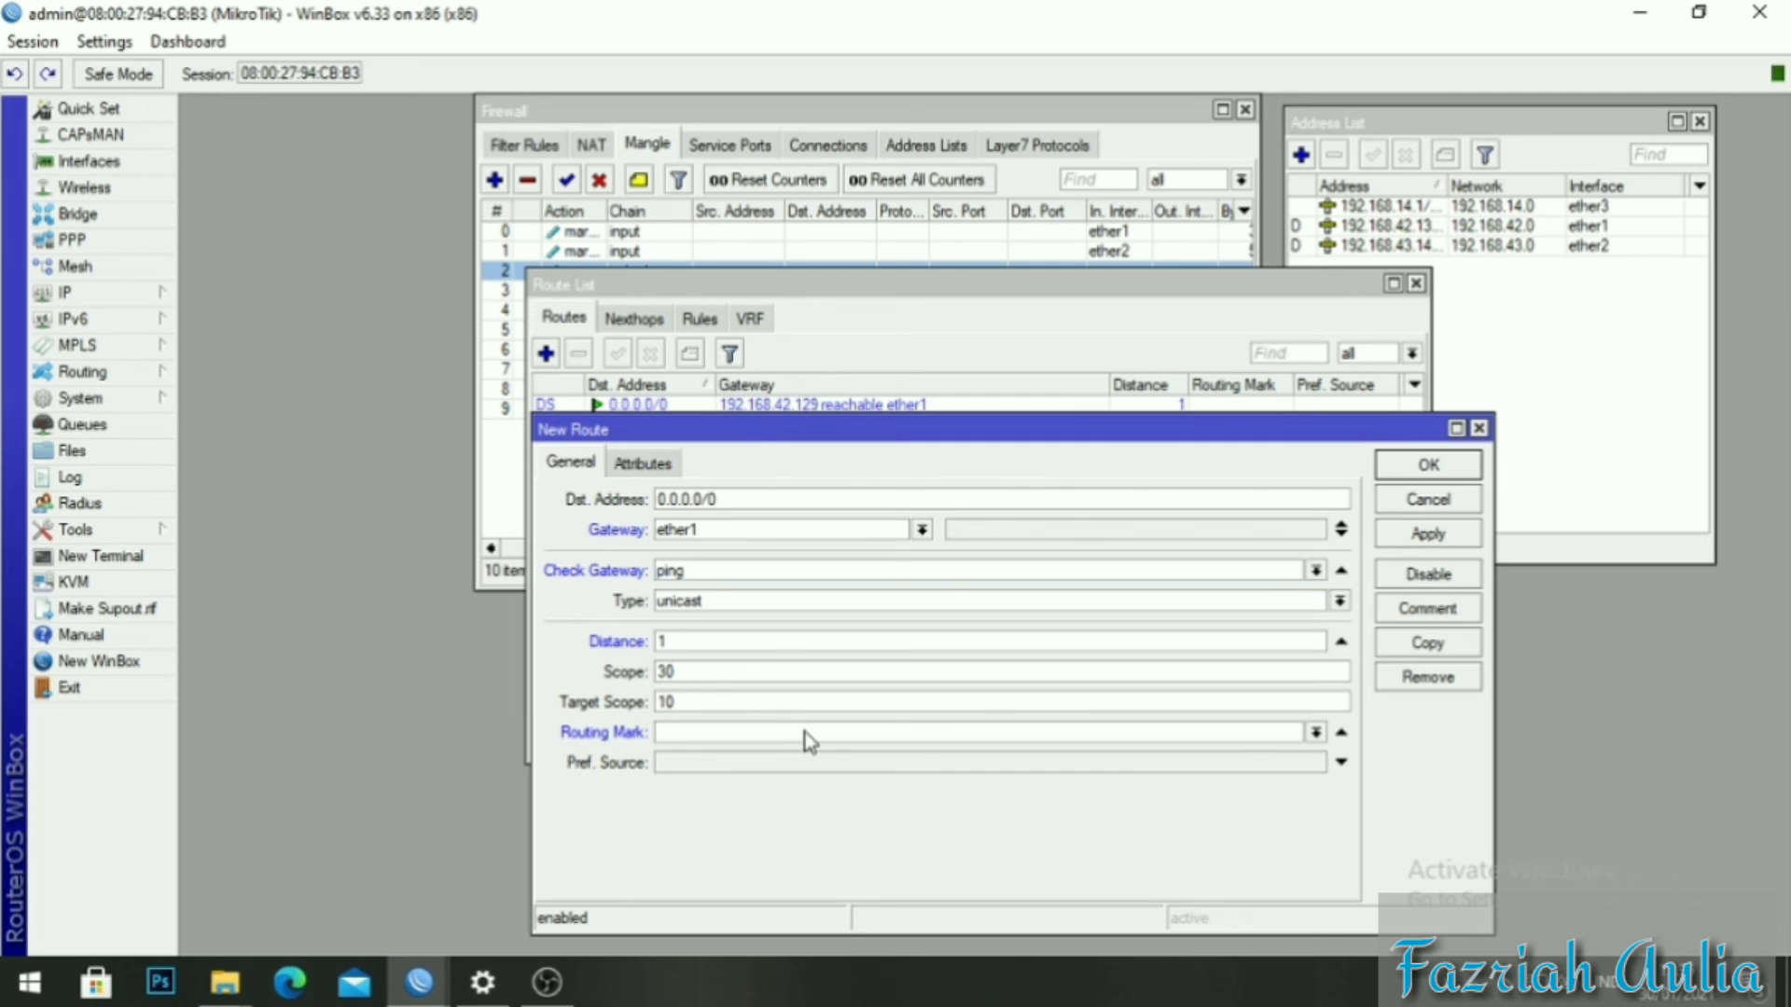
click(1315, 732)
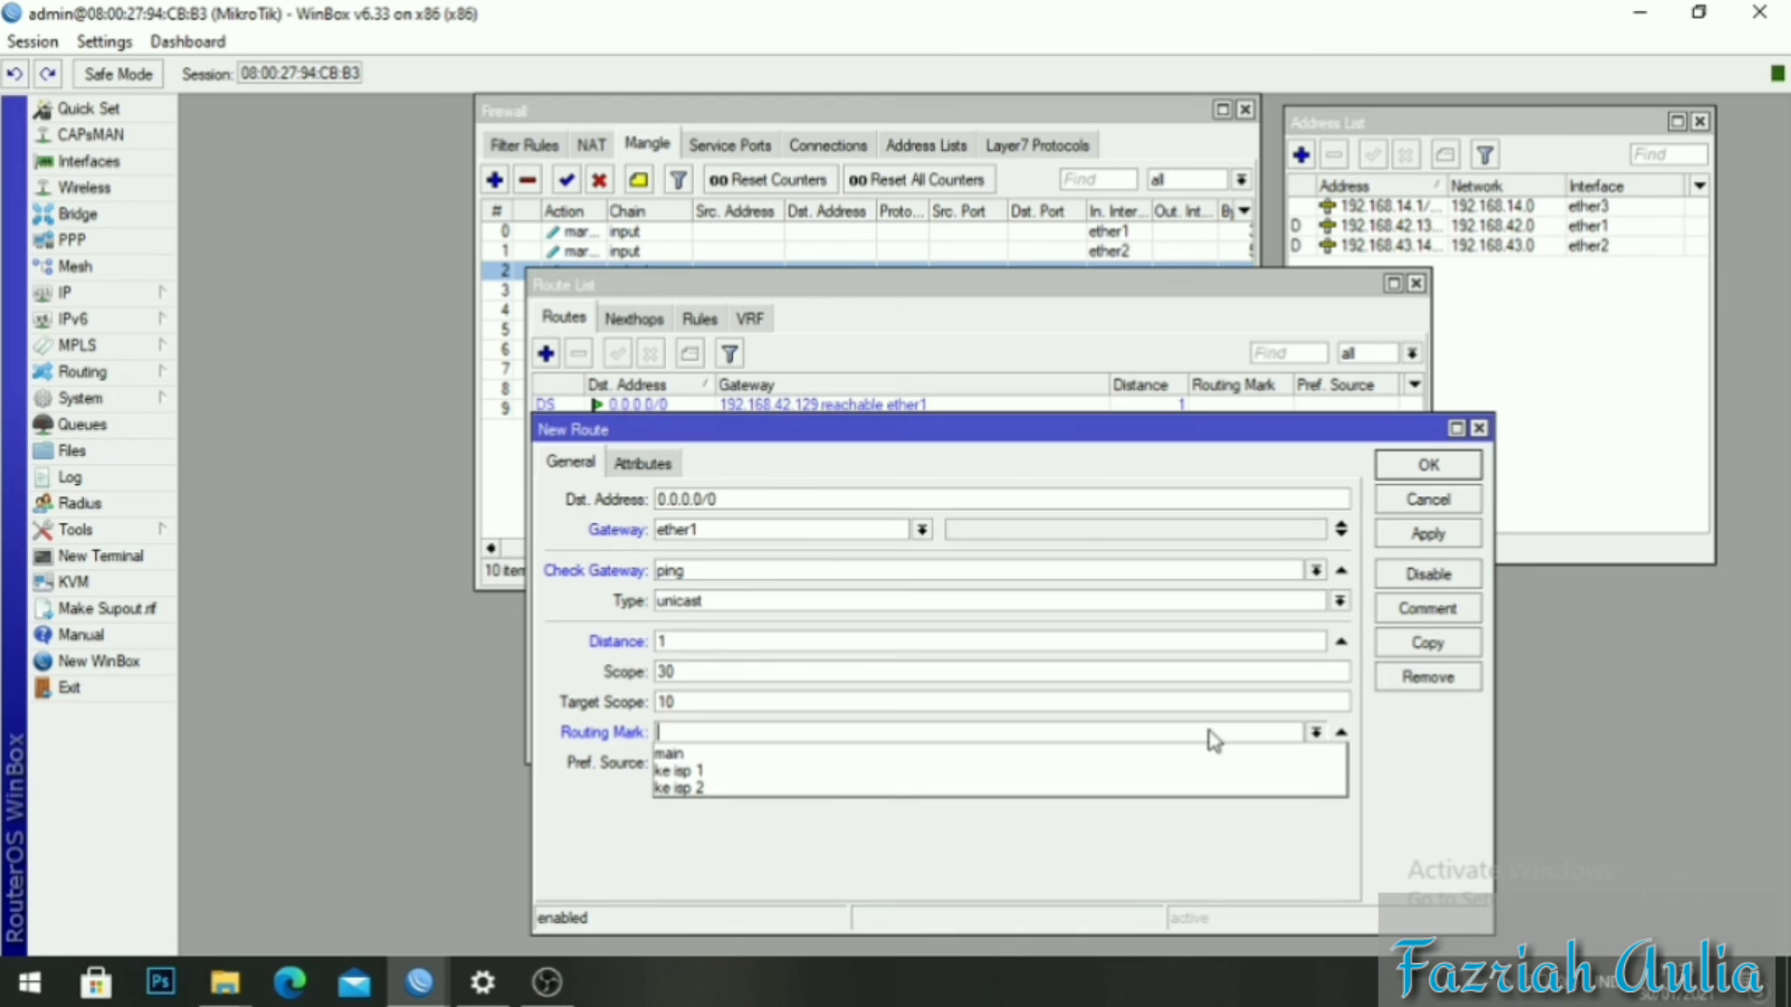
click(969, 788)
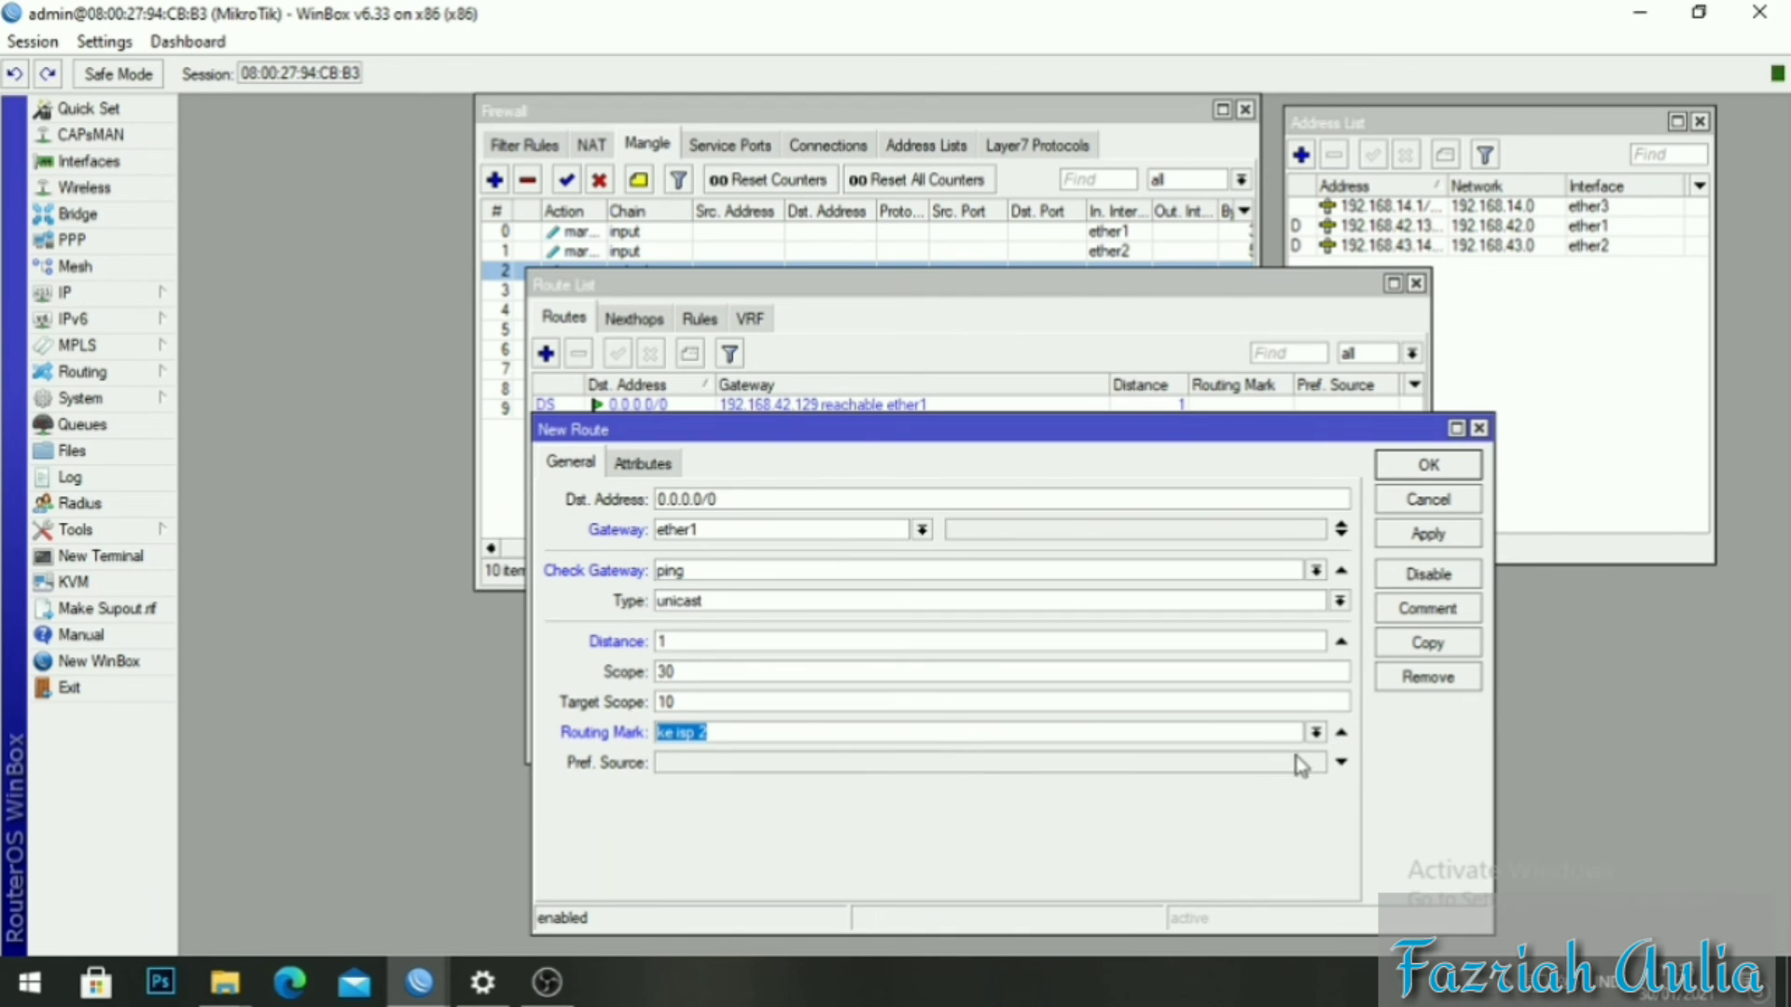
click(1315, 734)
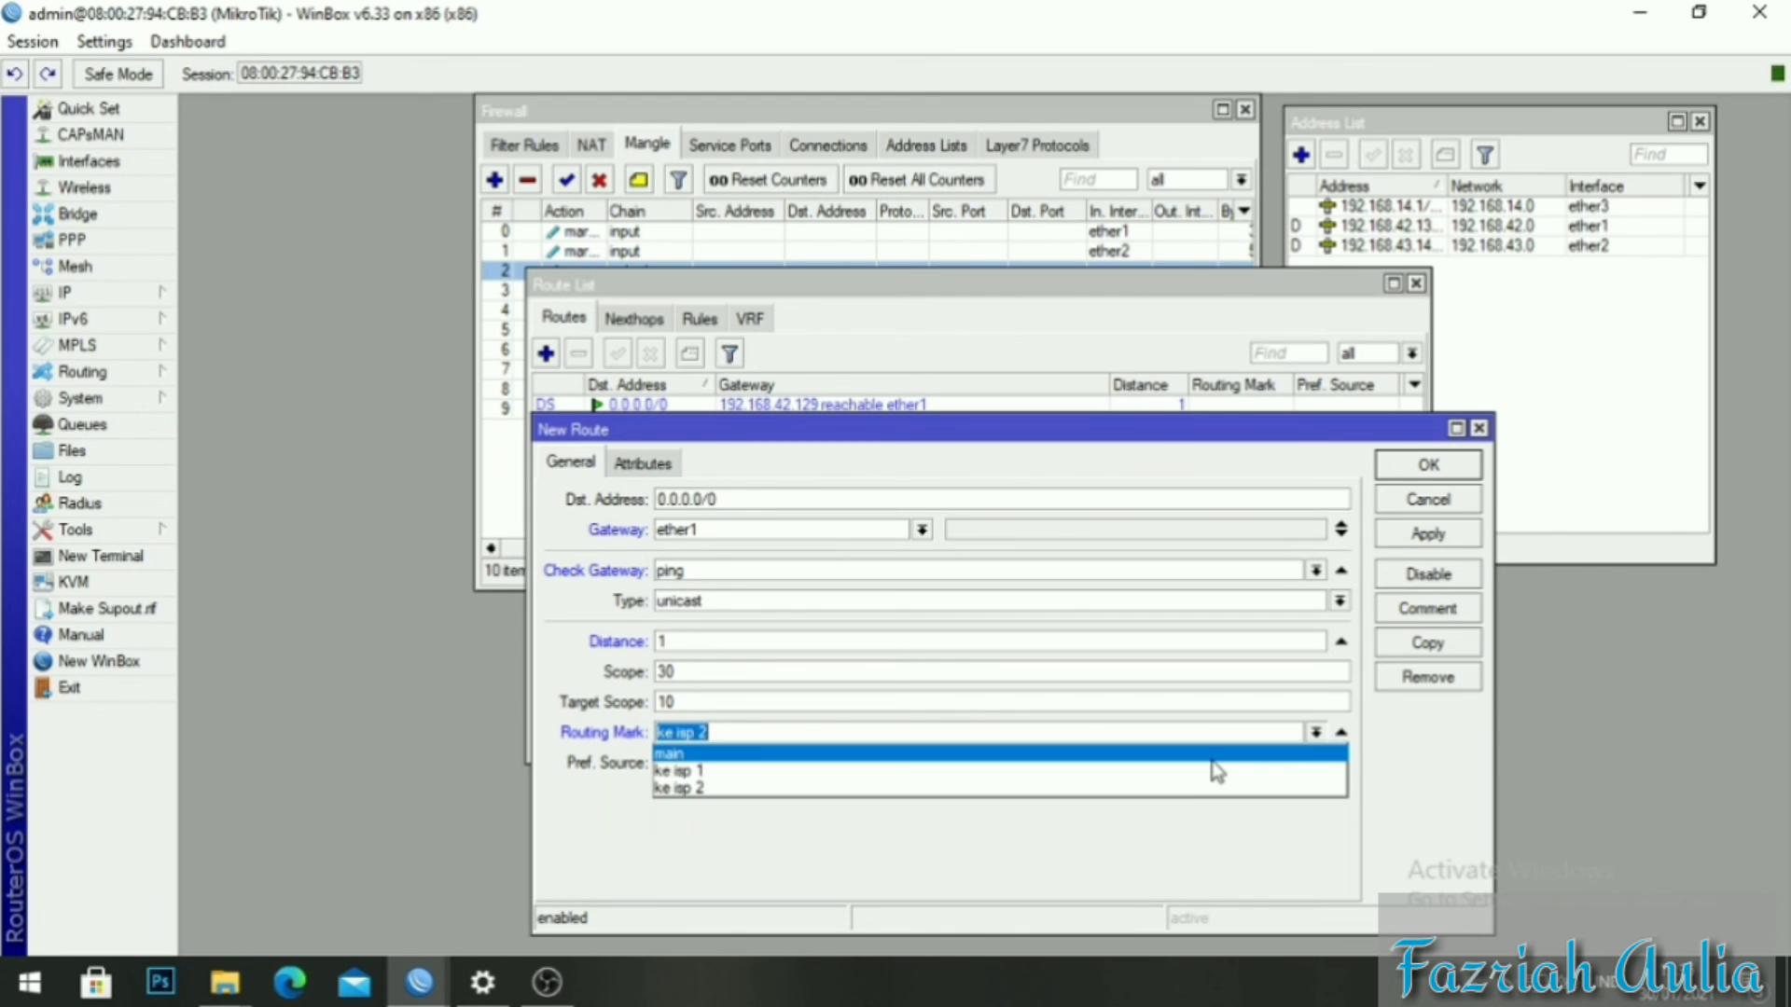
click(1176, 786)
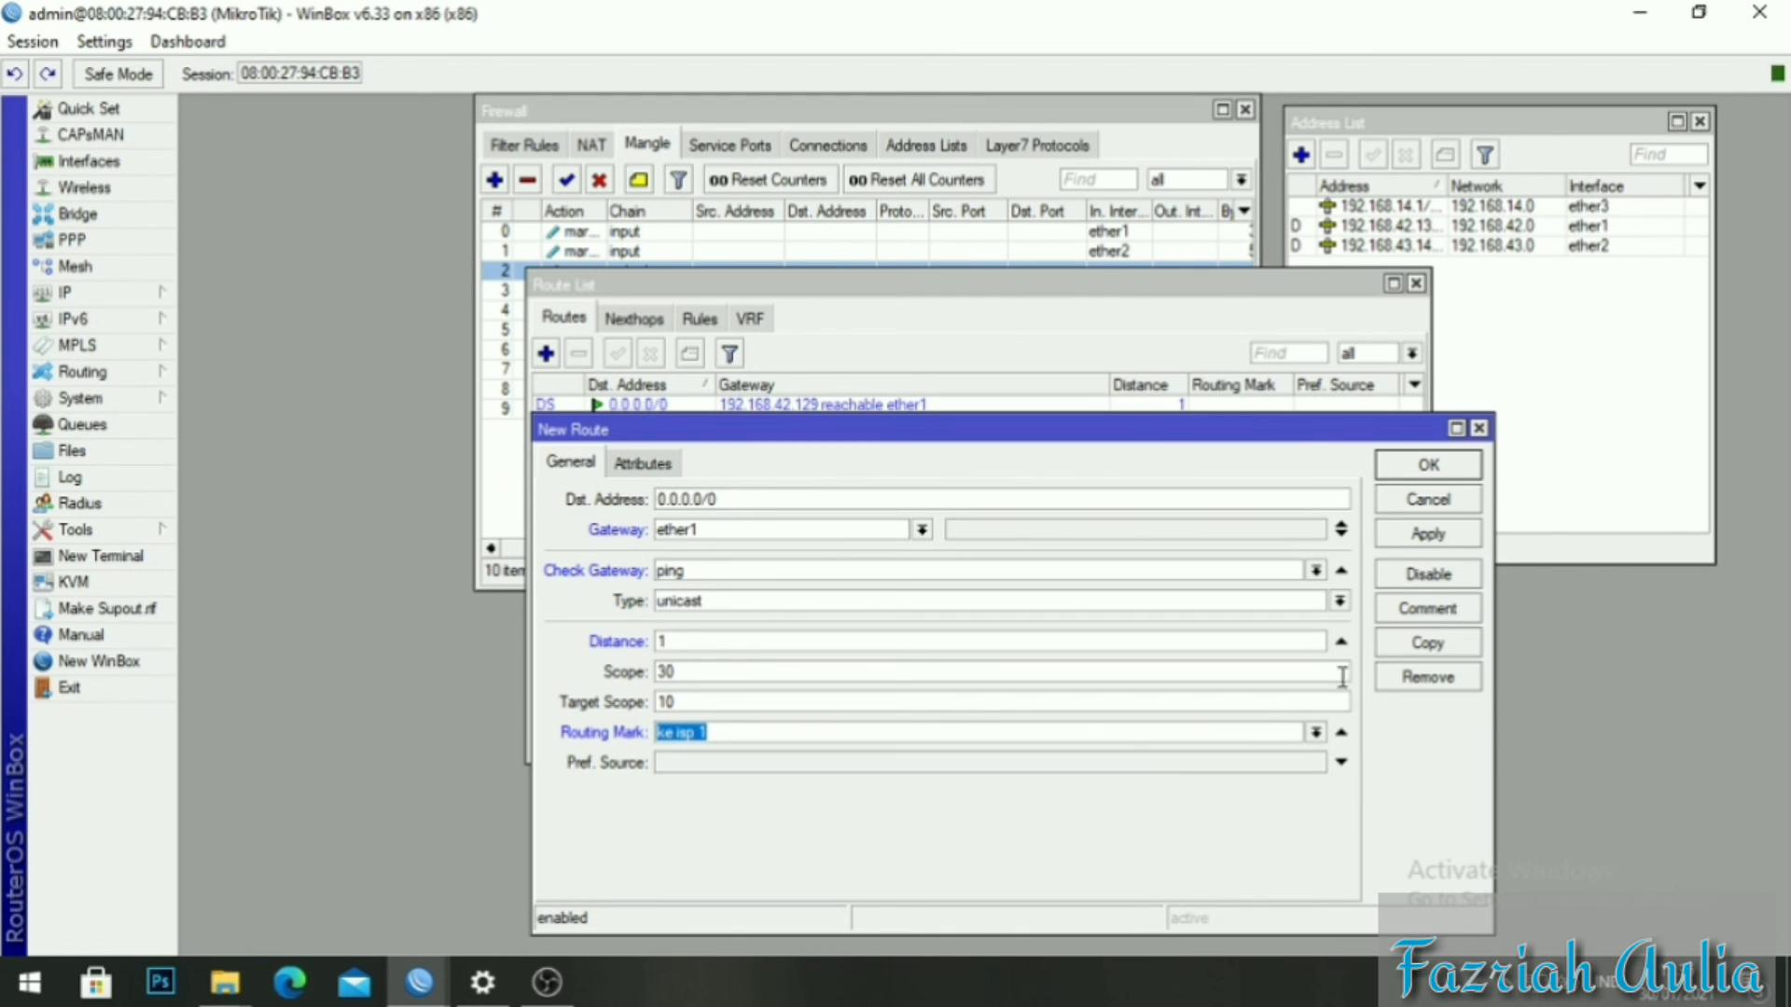
click(1425, 534)
click(1427, 465)
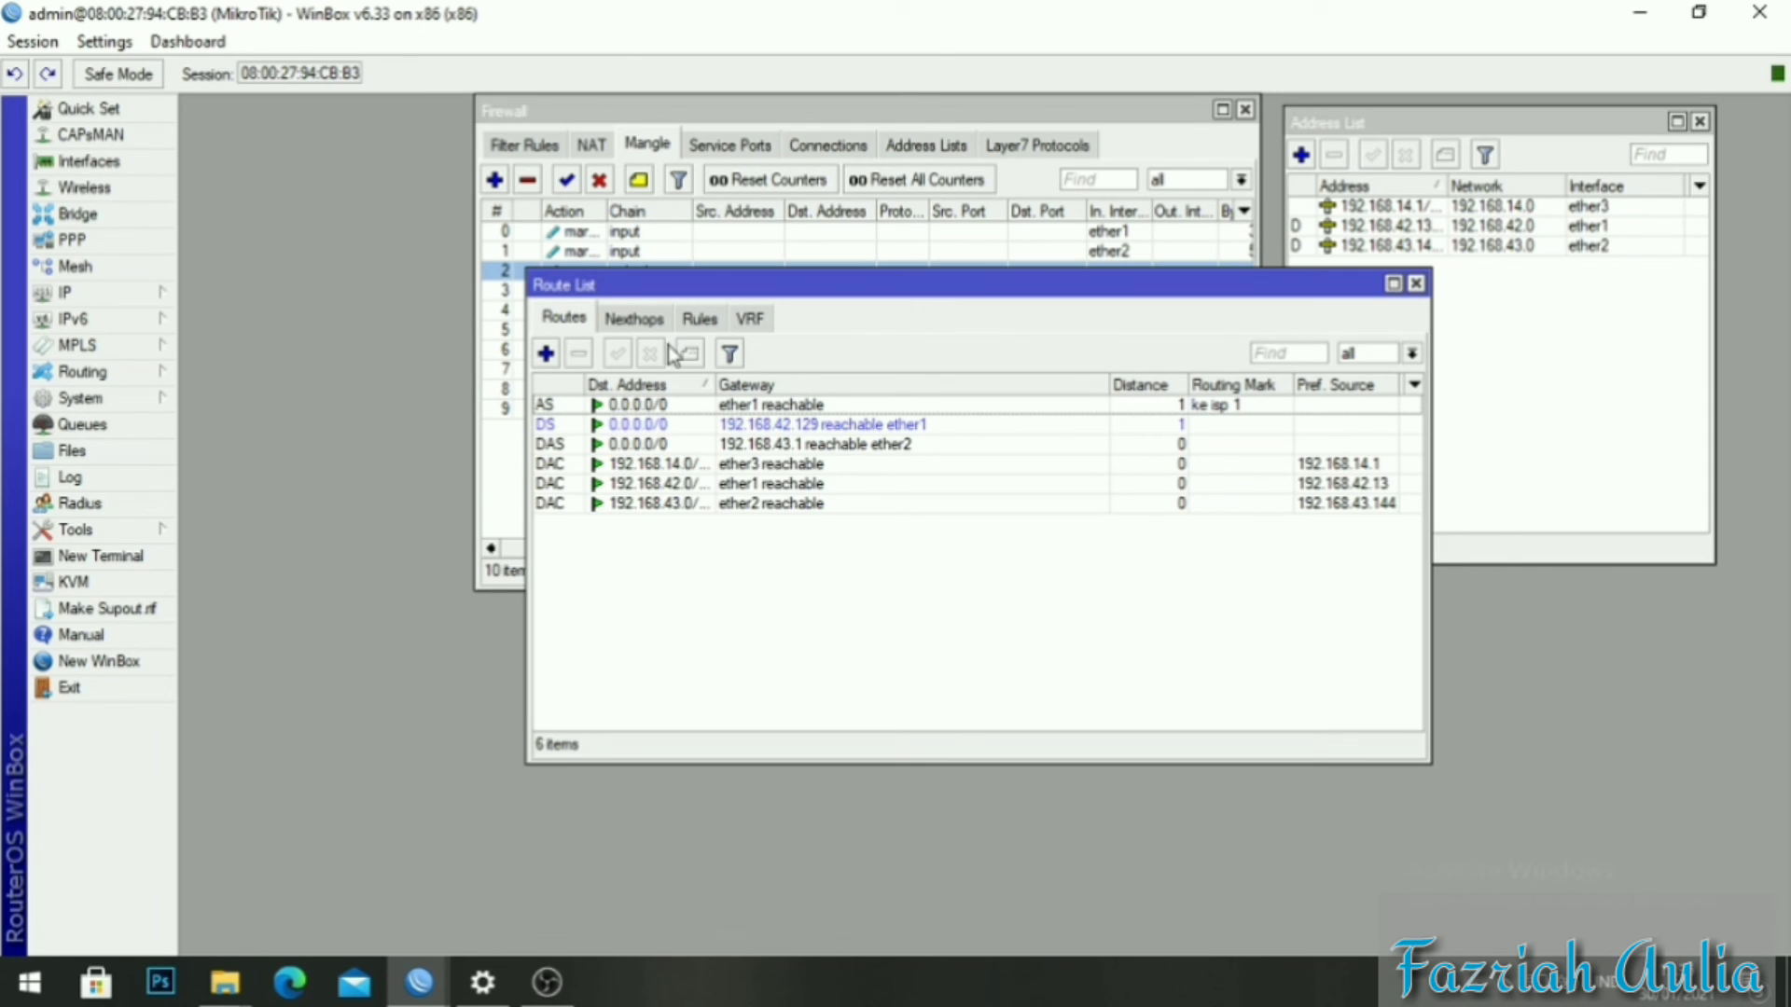
Start another route to 0.0.0.0/0 with gateway ether2, check gateway ping and distance 1.
click(546, 354)
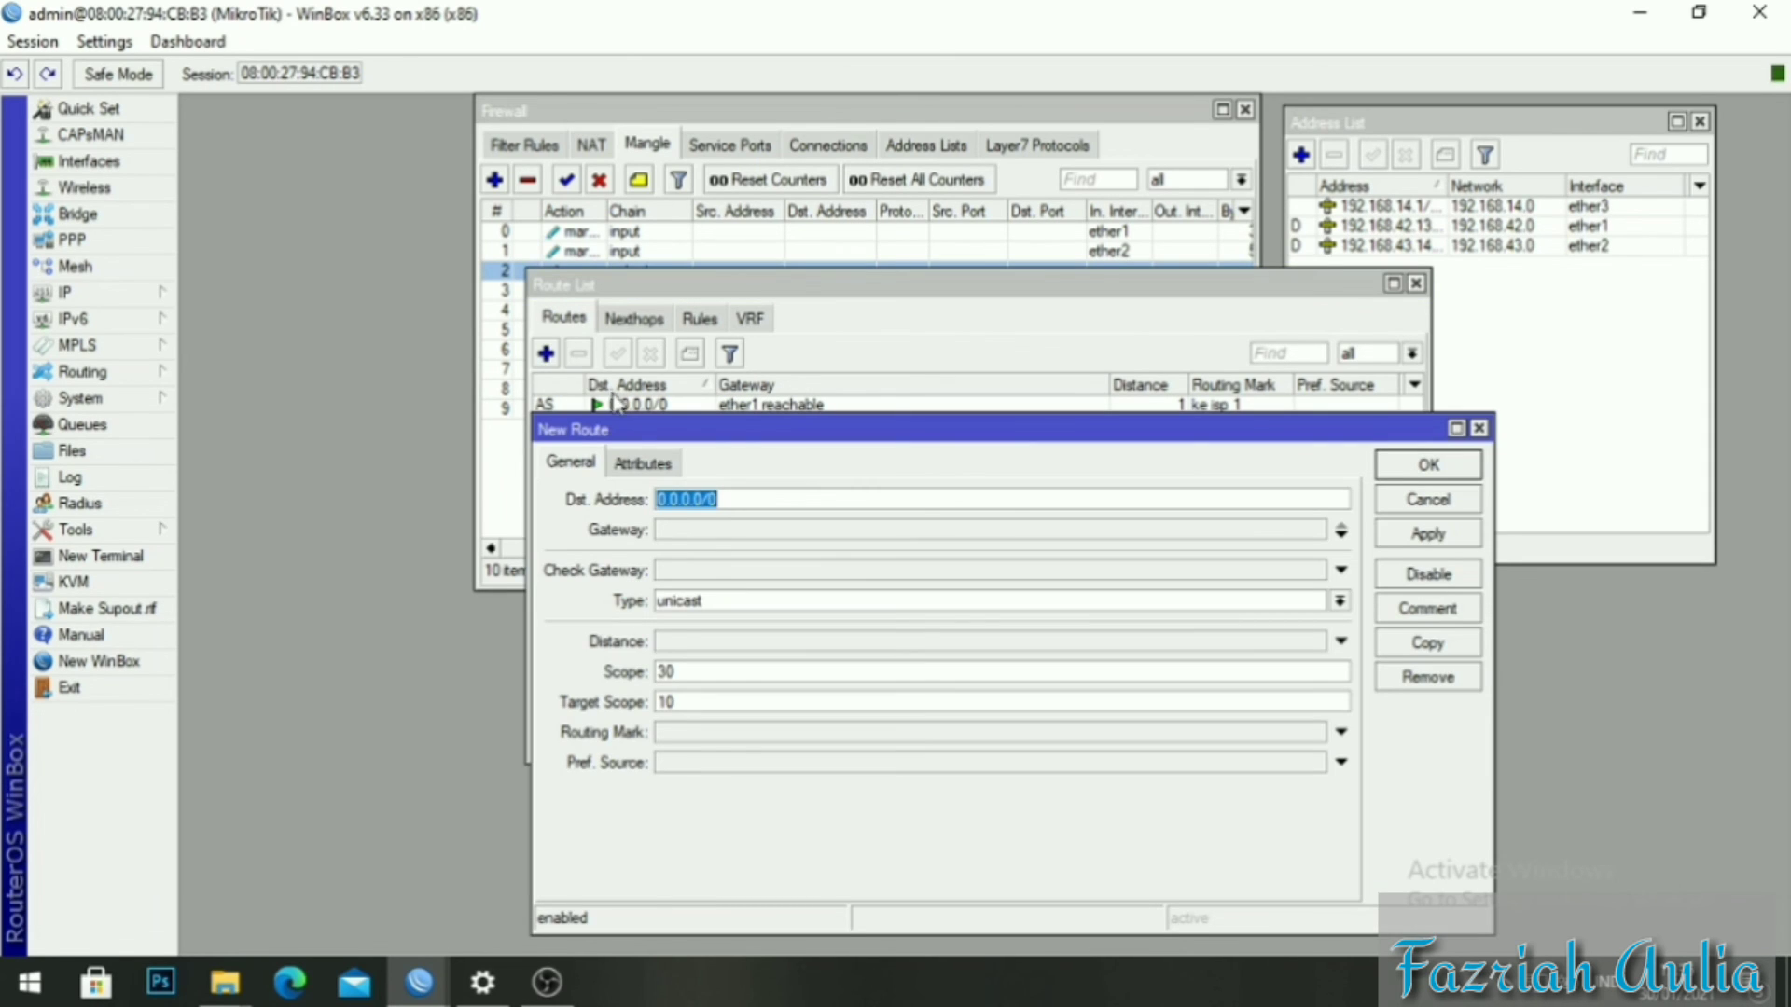
click(729, 531)
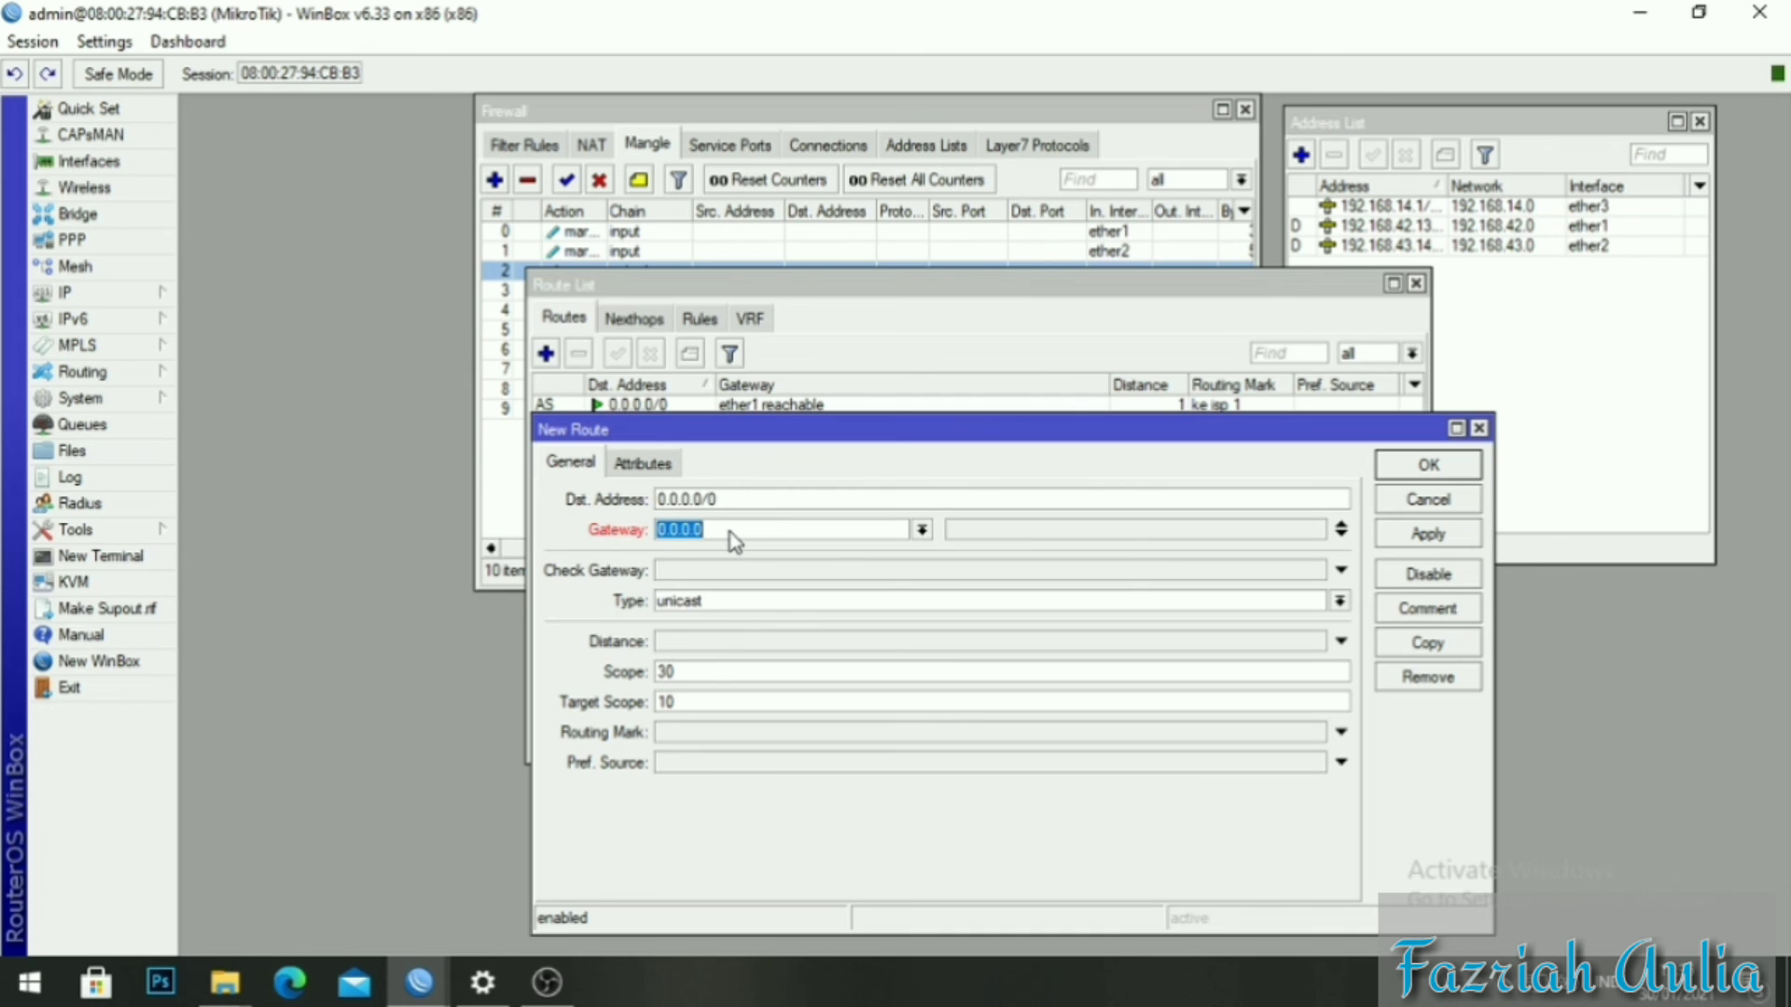
click(921, 531)
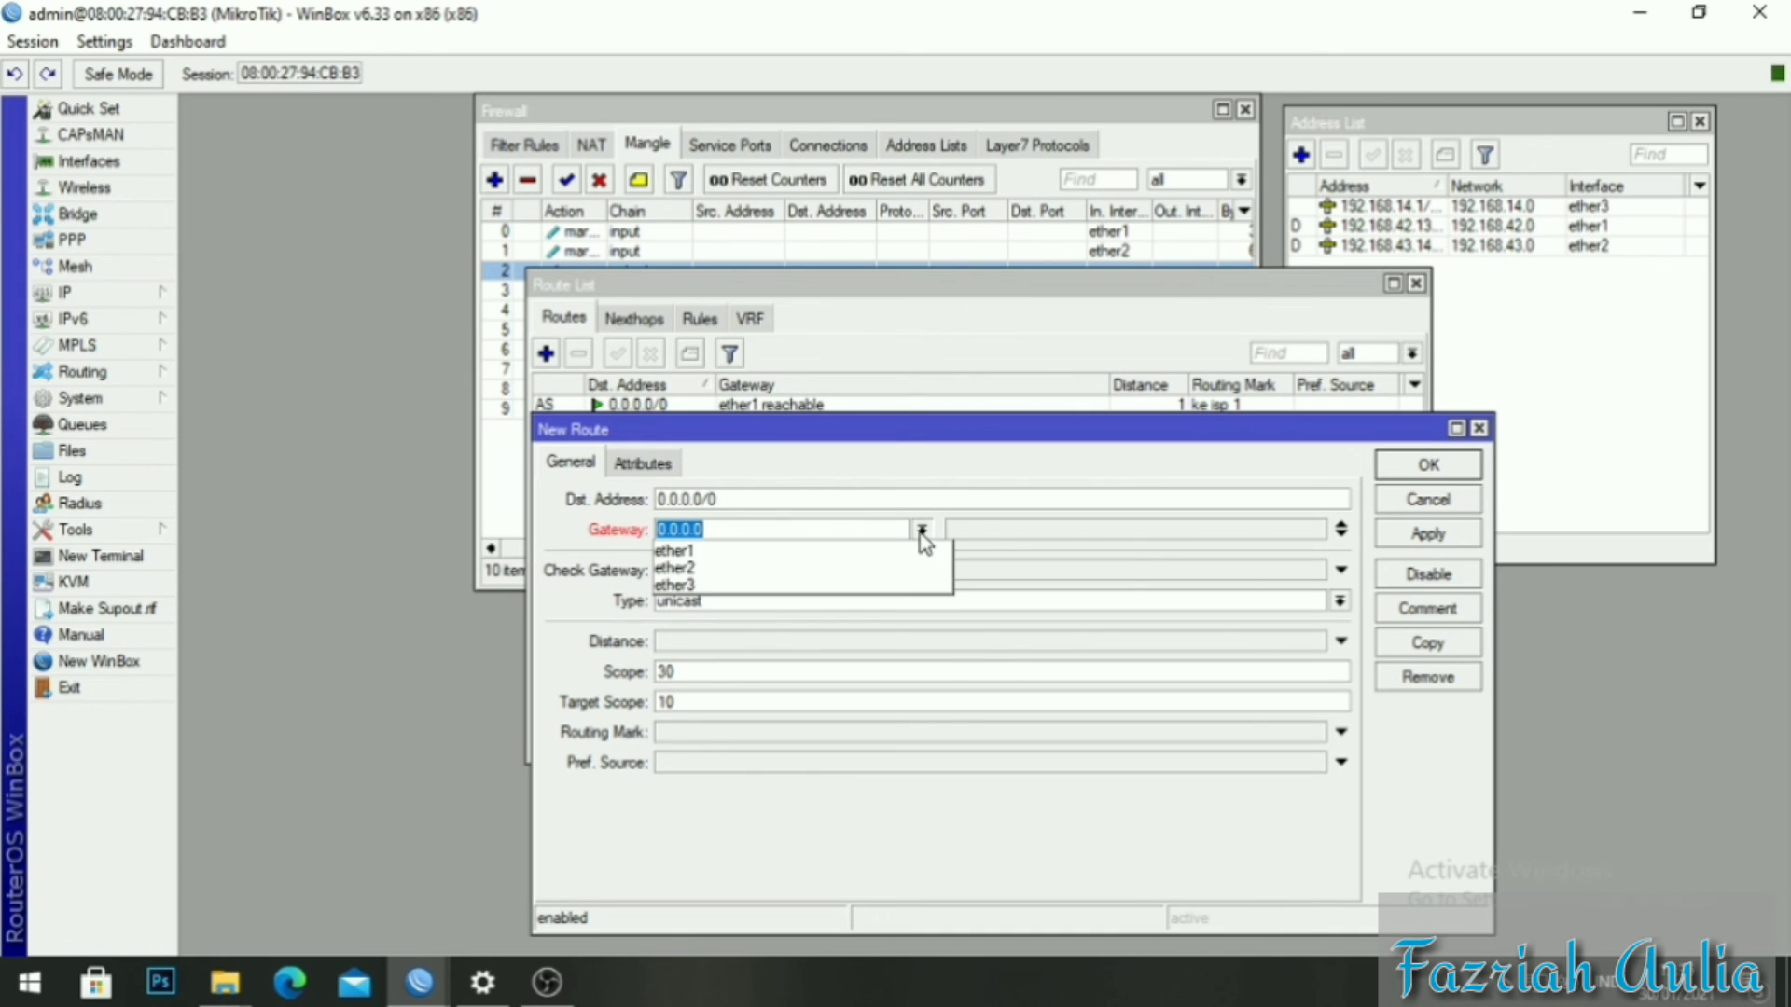
click(842, 571)
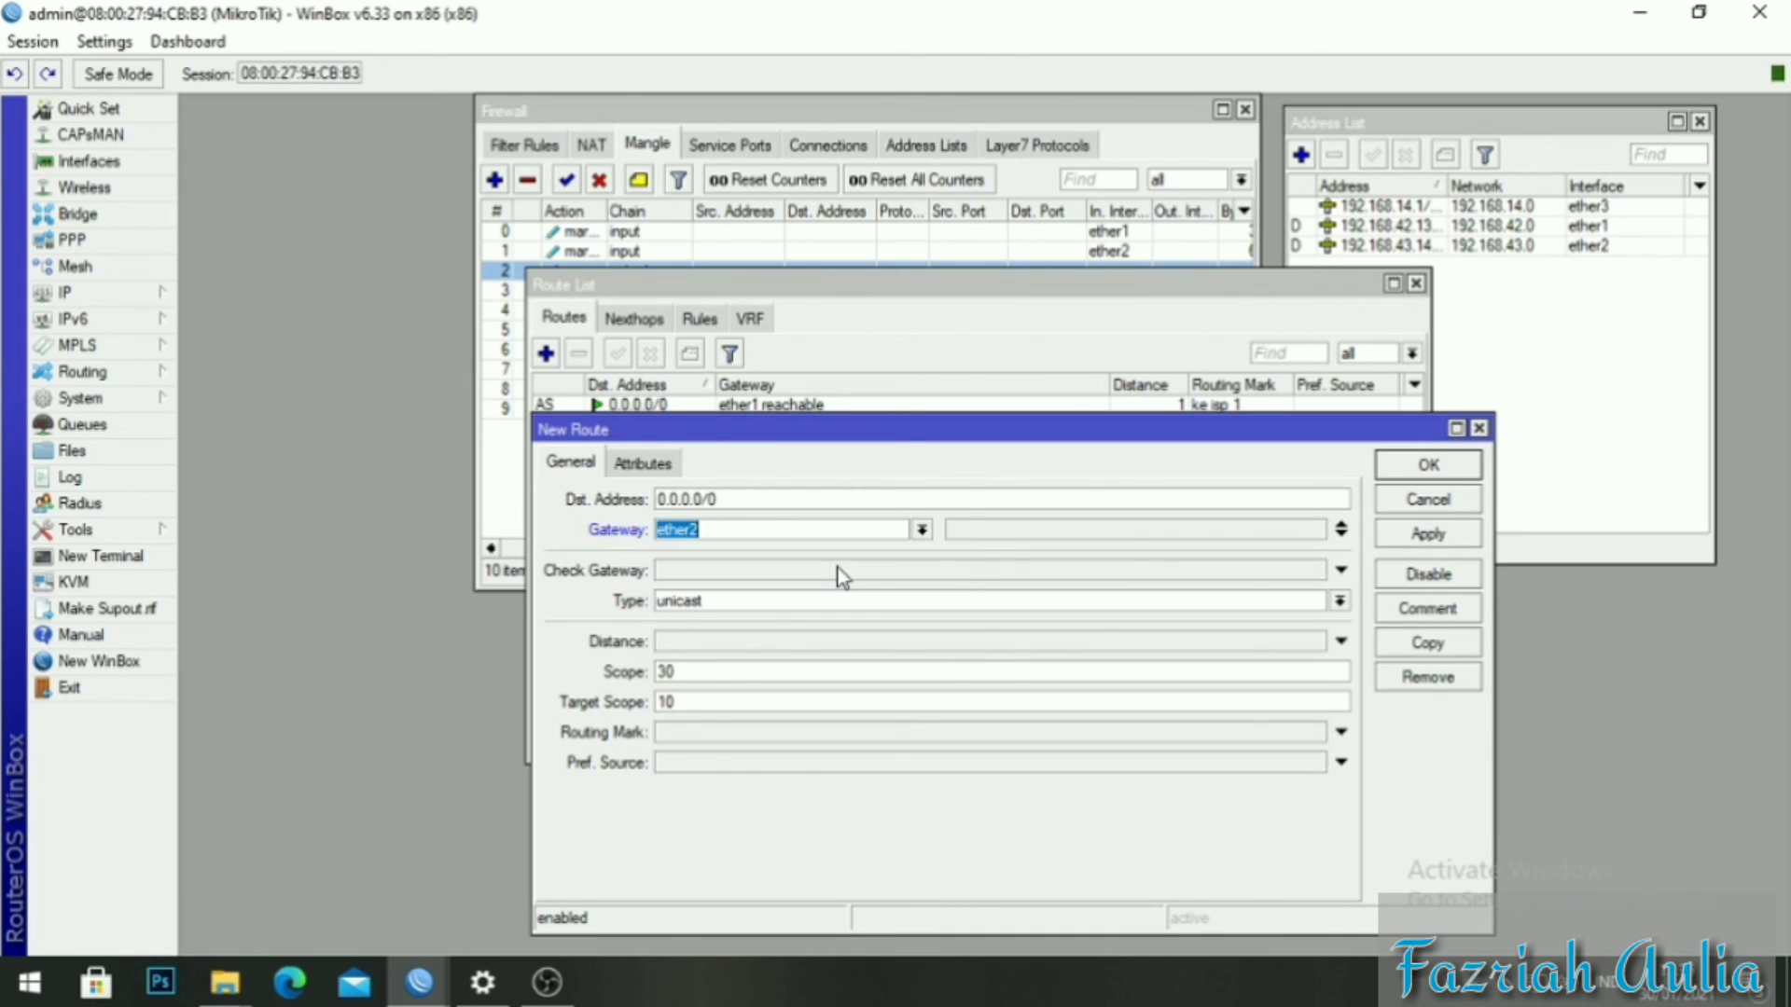
click(834, 567)
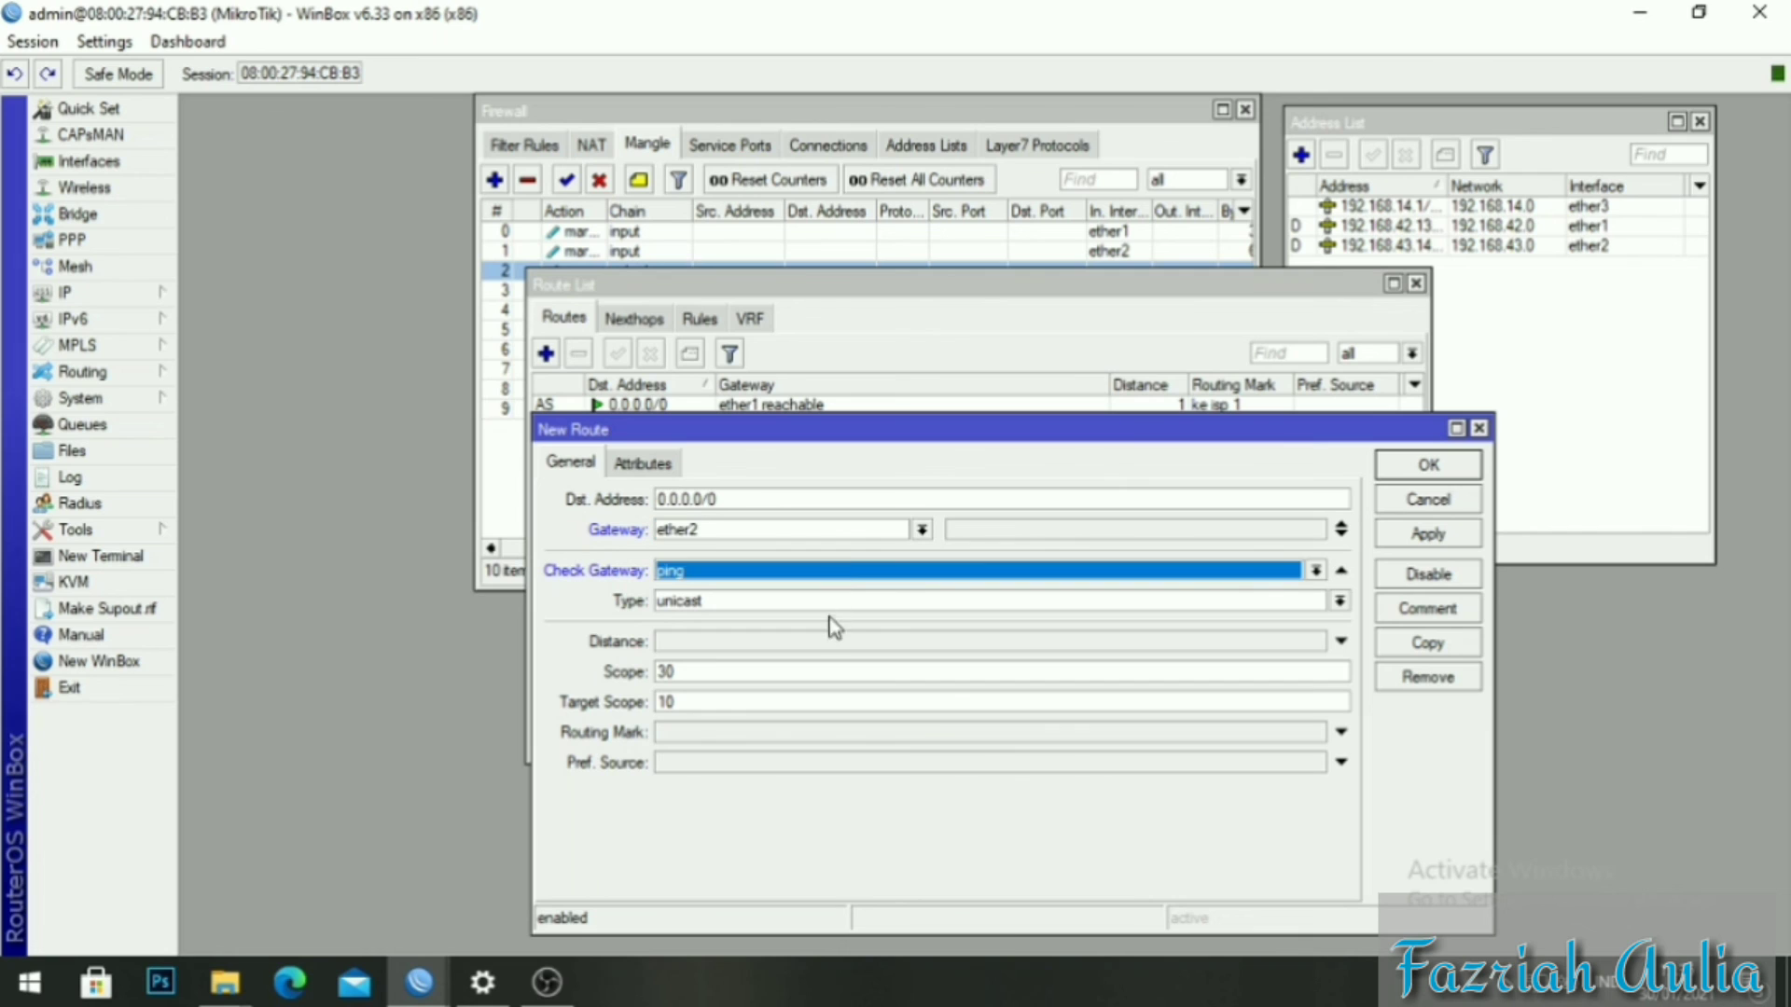
click(833, 640)
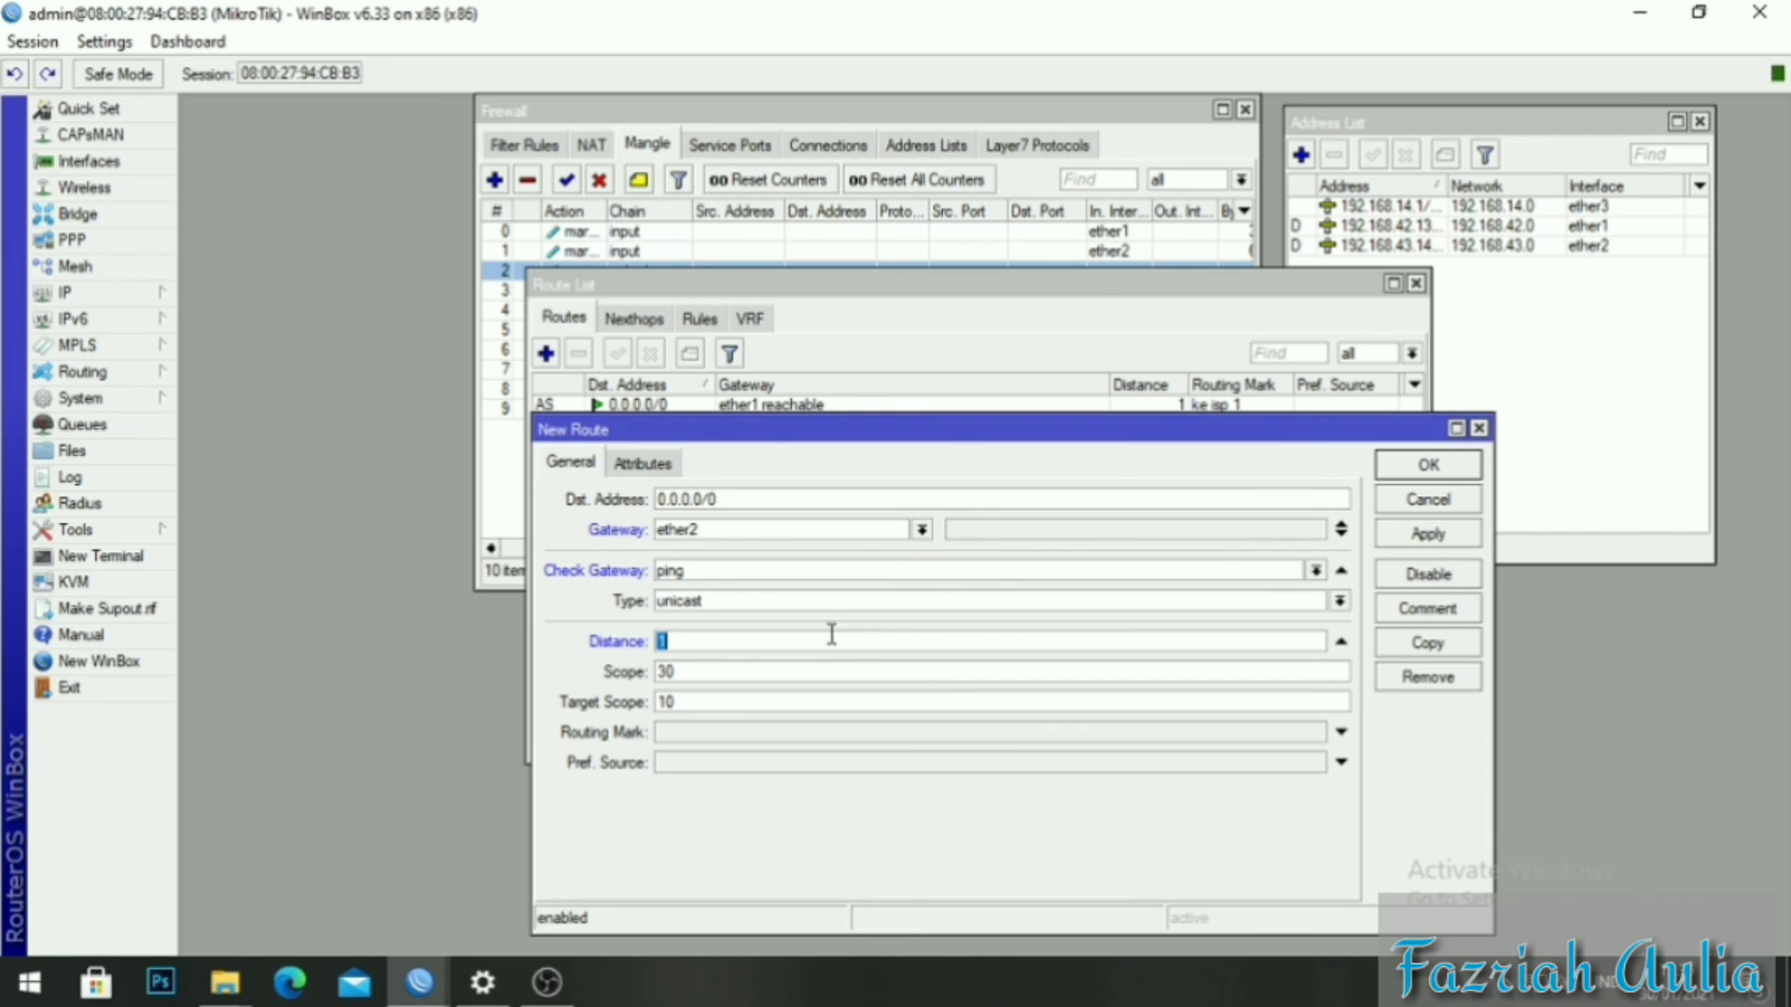
Set the ether2 route's routing mark to ke isp 2 and save the route.
click(824, 728)
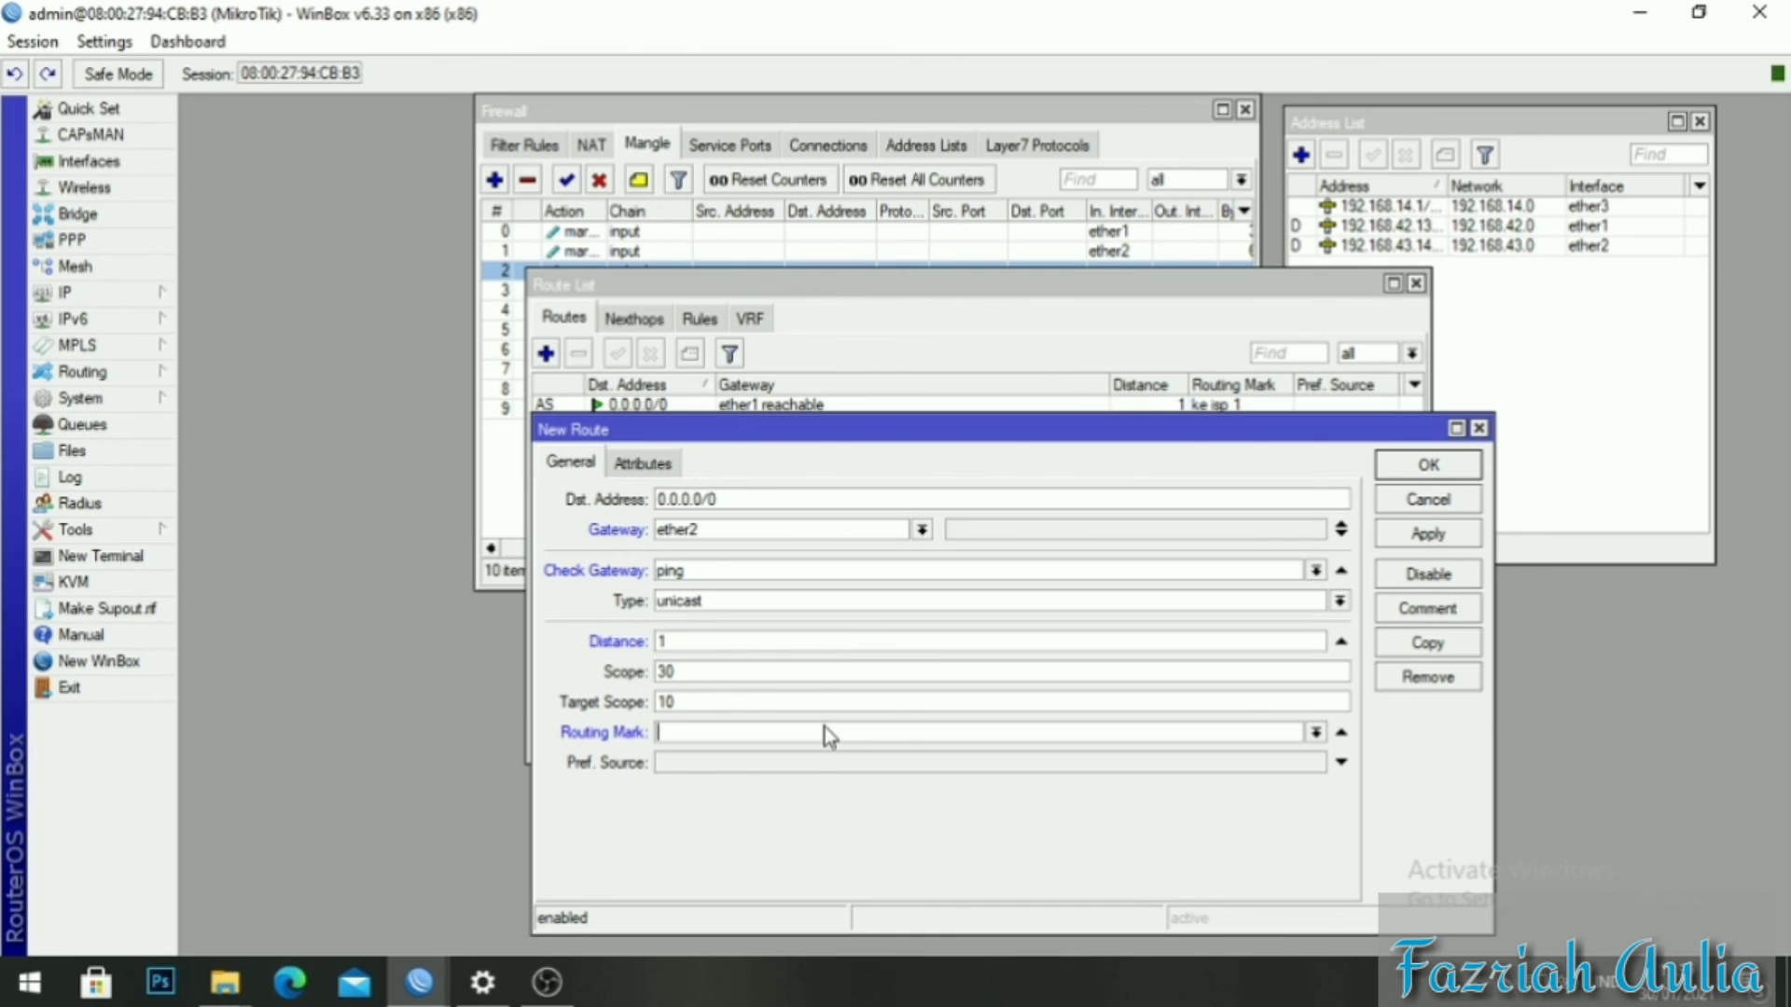
click(1314, 734)
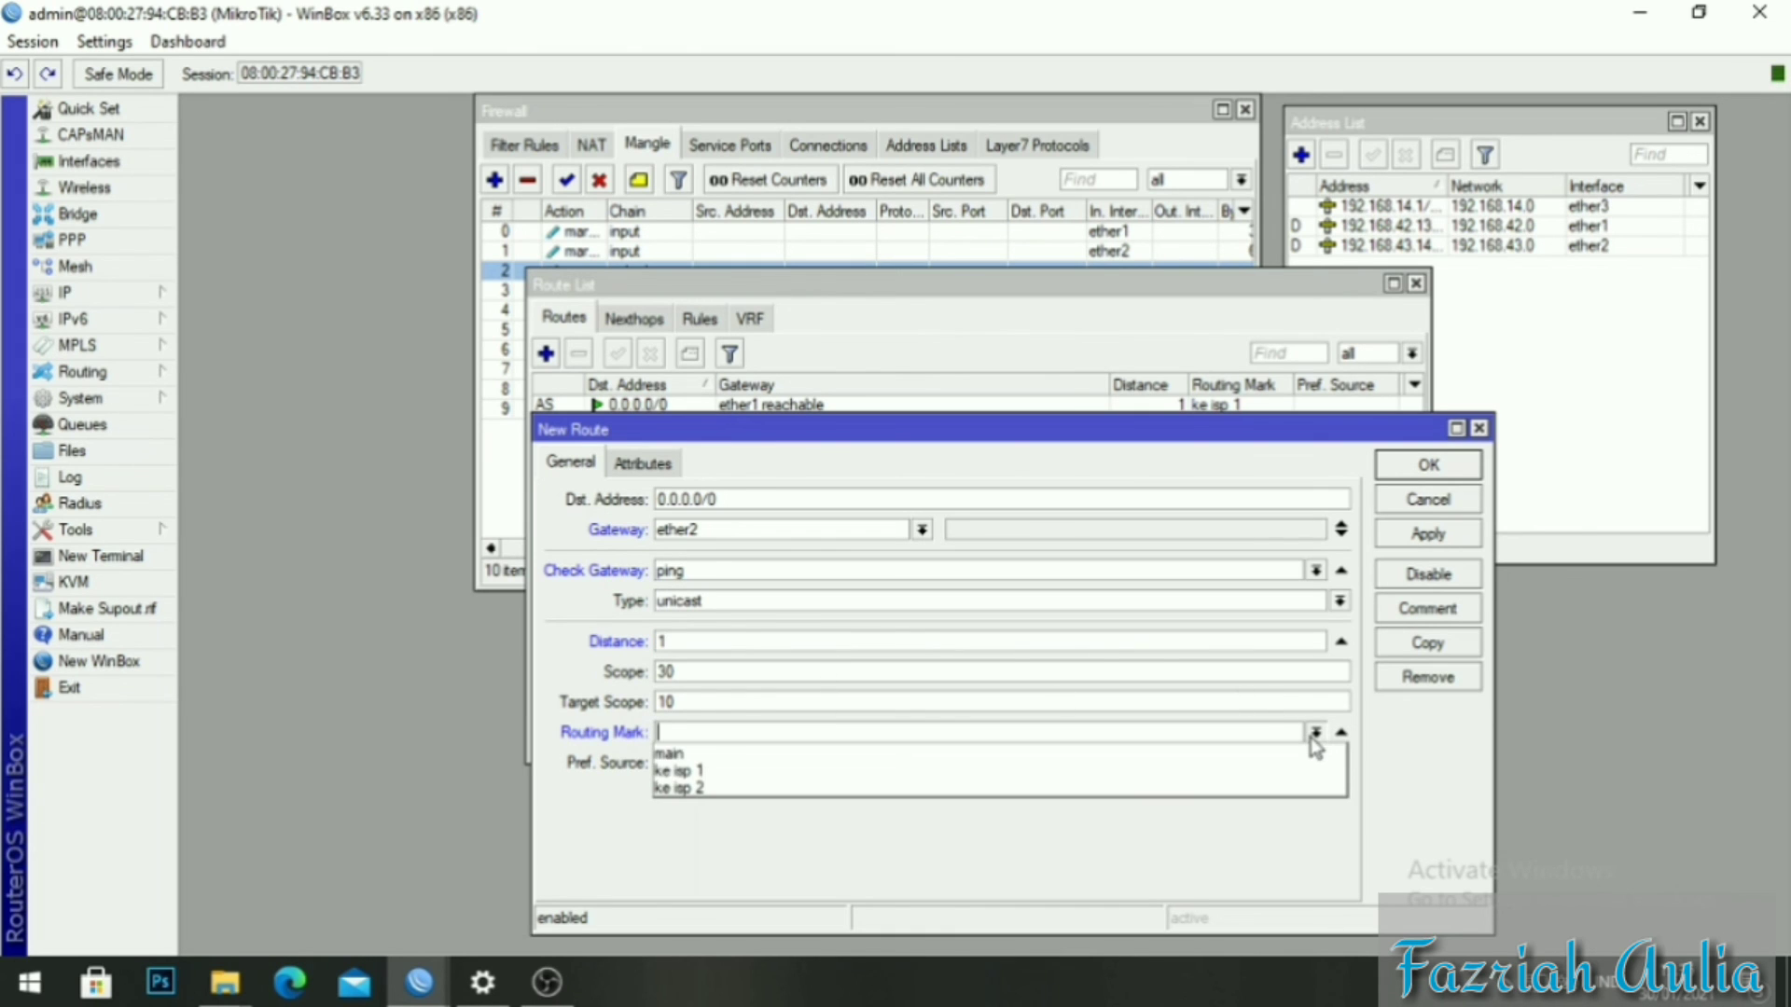
click(1089, 791)
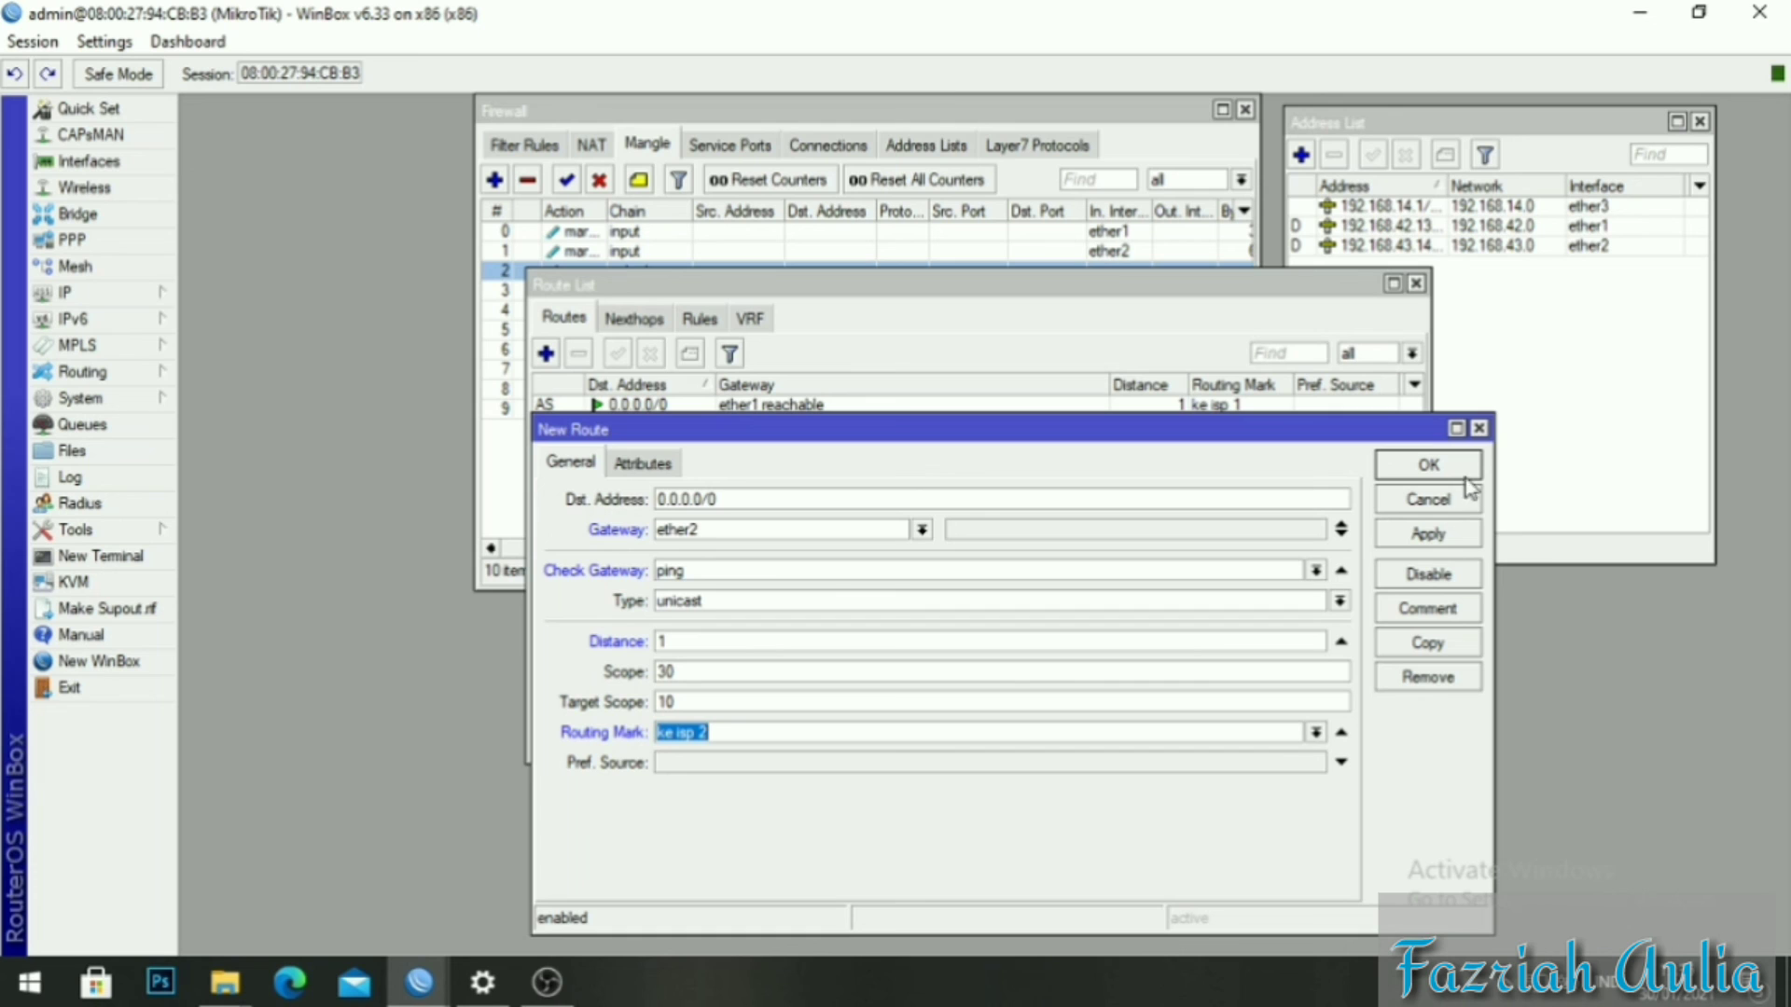
click(1455, 535)
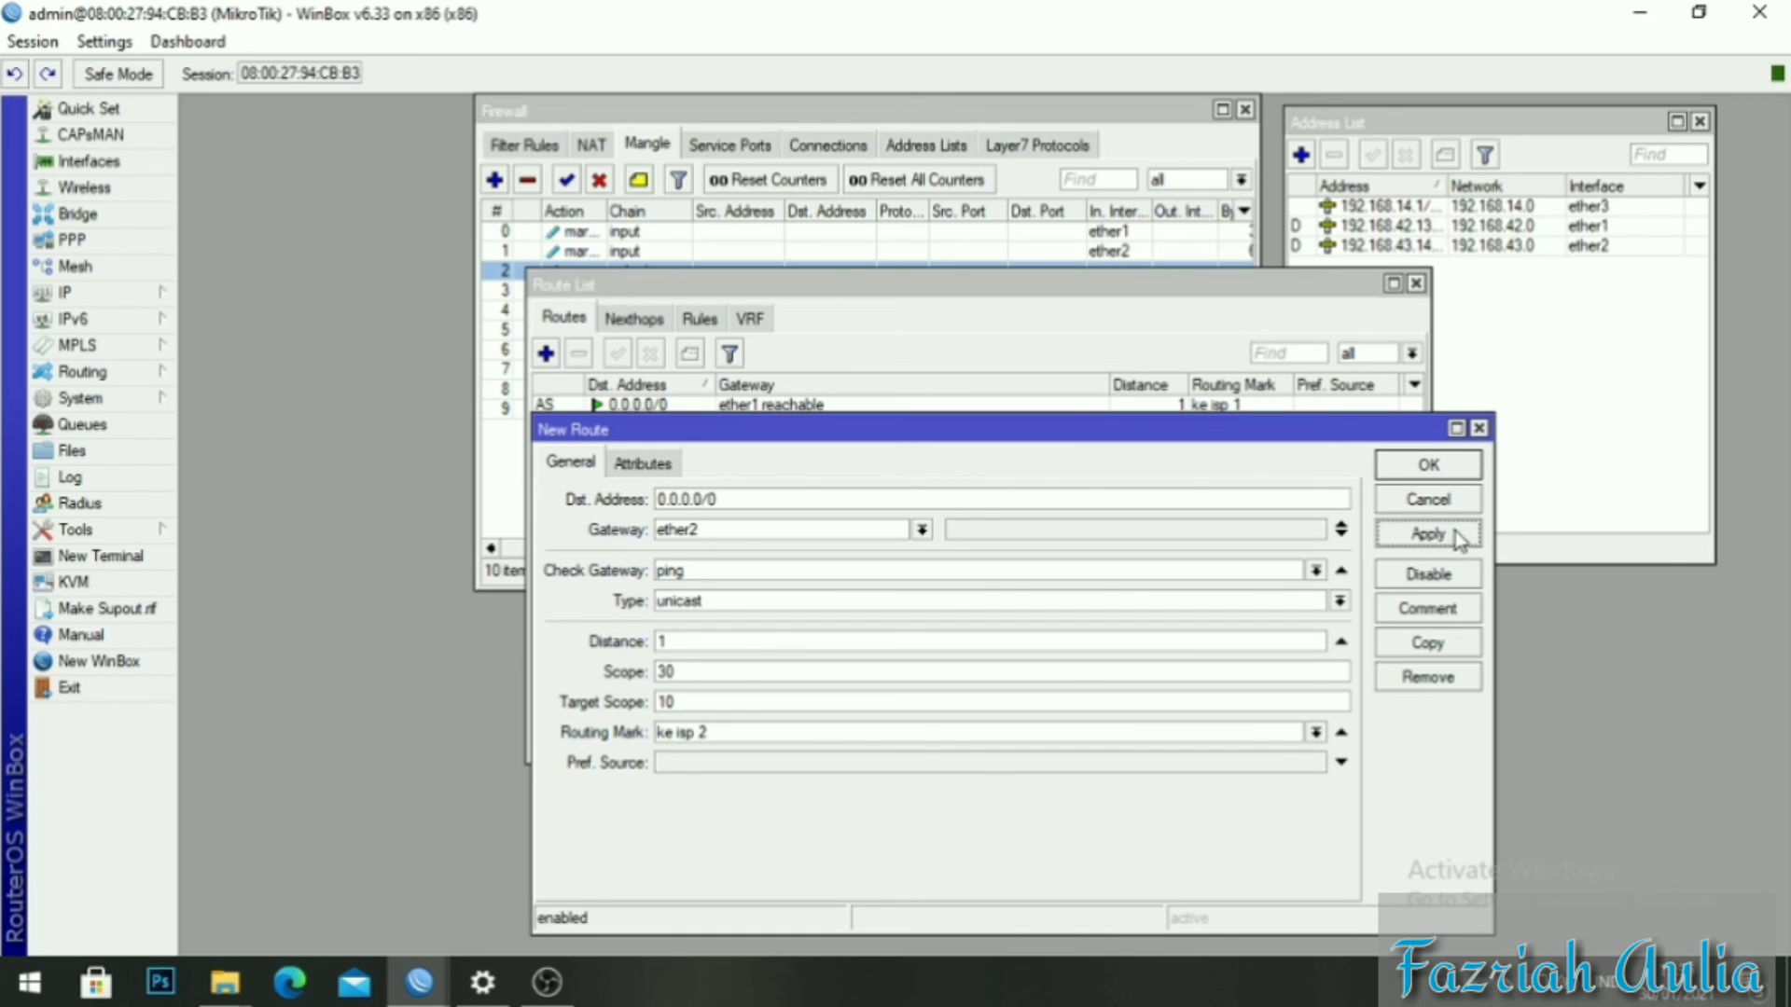
click(1441, 466)
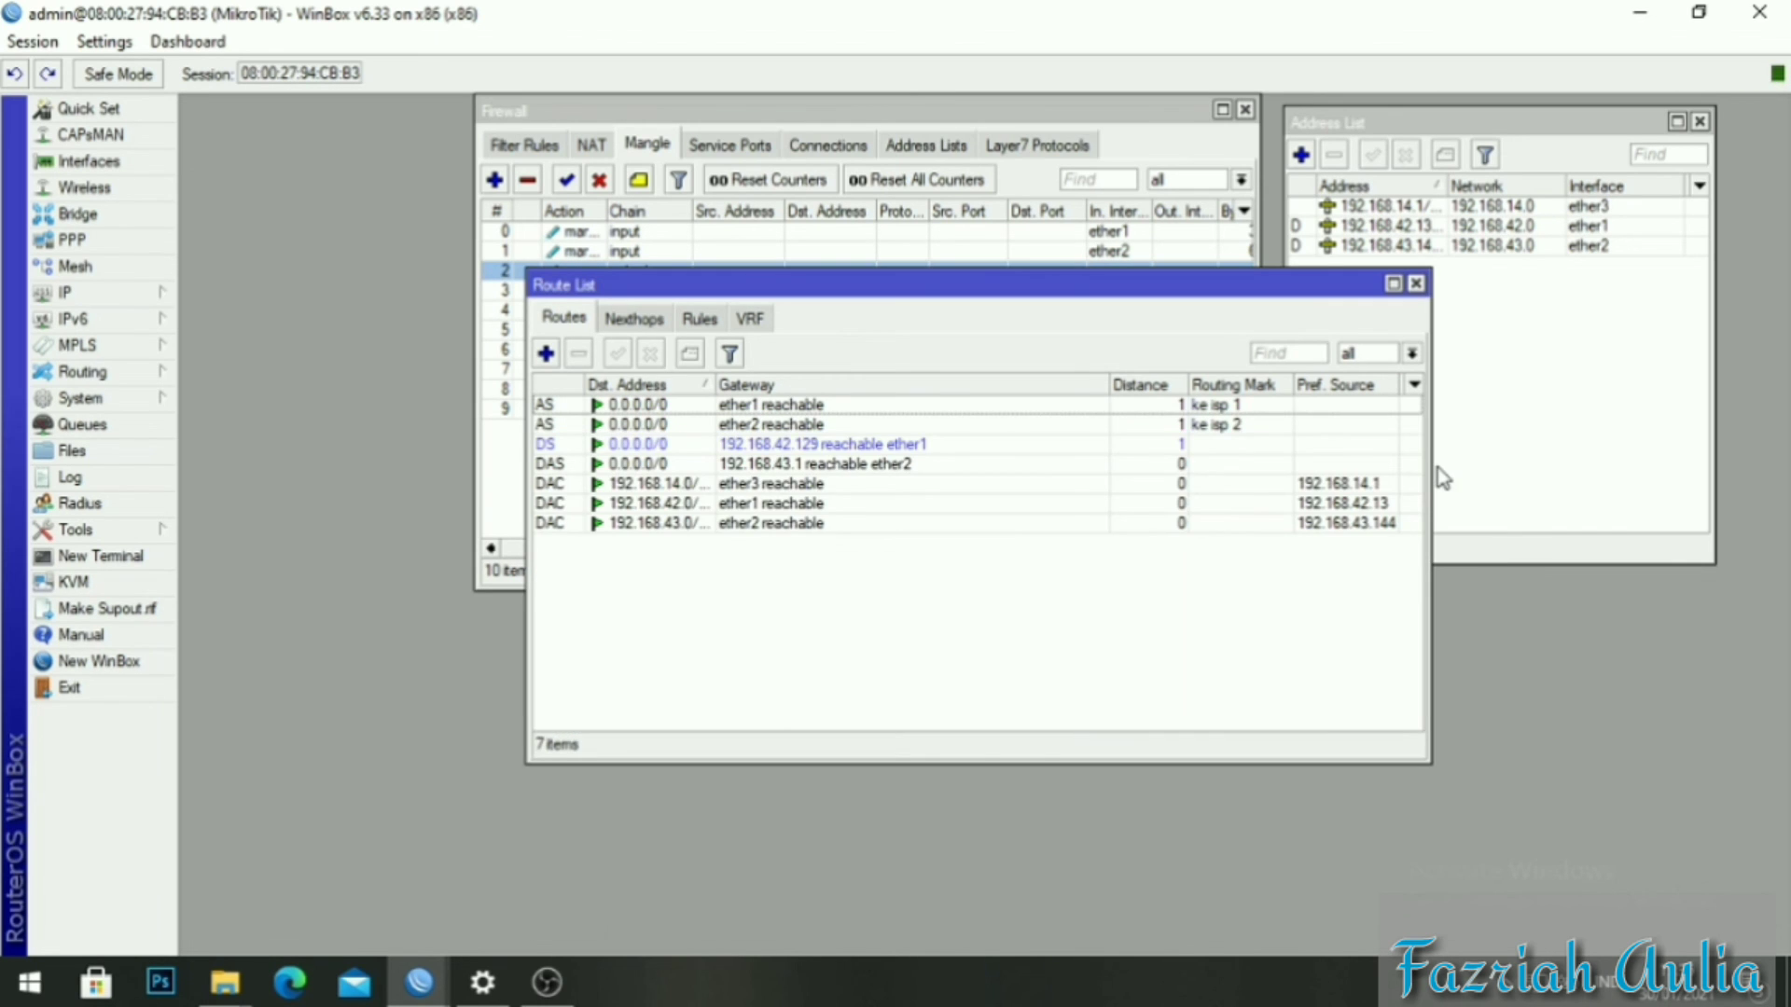
Add a route to 0.0.0.0/0 with gateway ether2, check gateway ping, distance 2 and no routing mark, and save it.
click(547, 352)
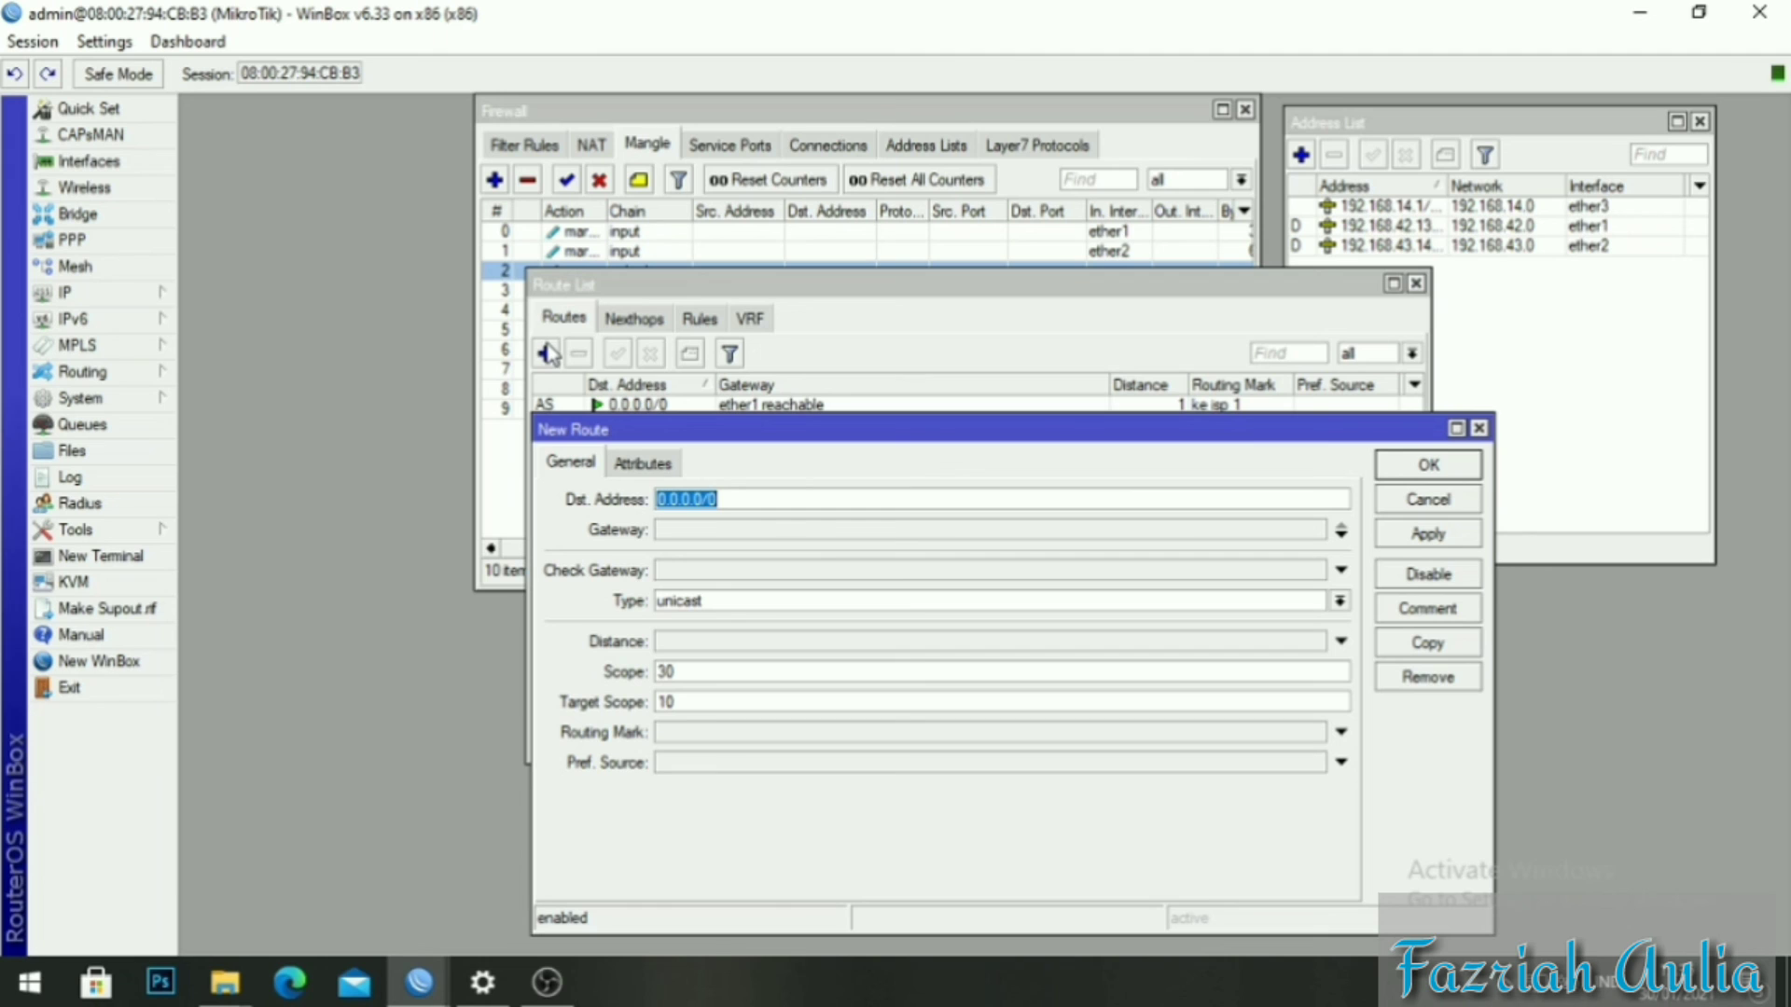
click(835, 530)
click(922, 530)
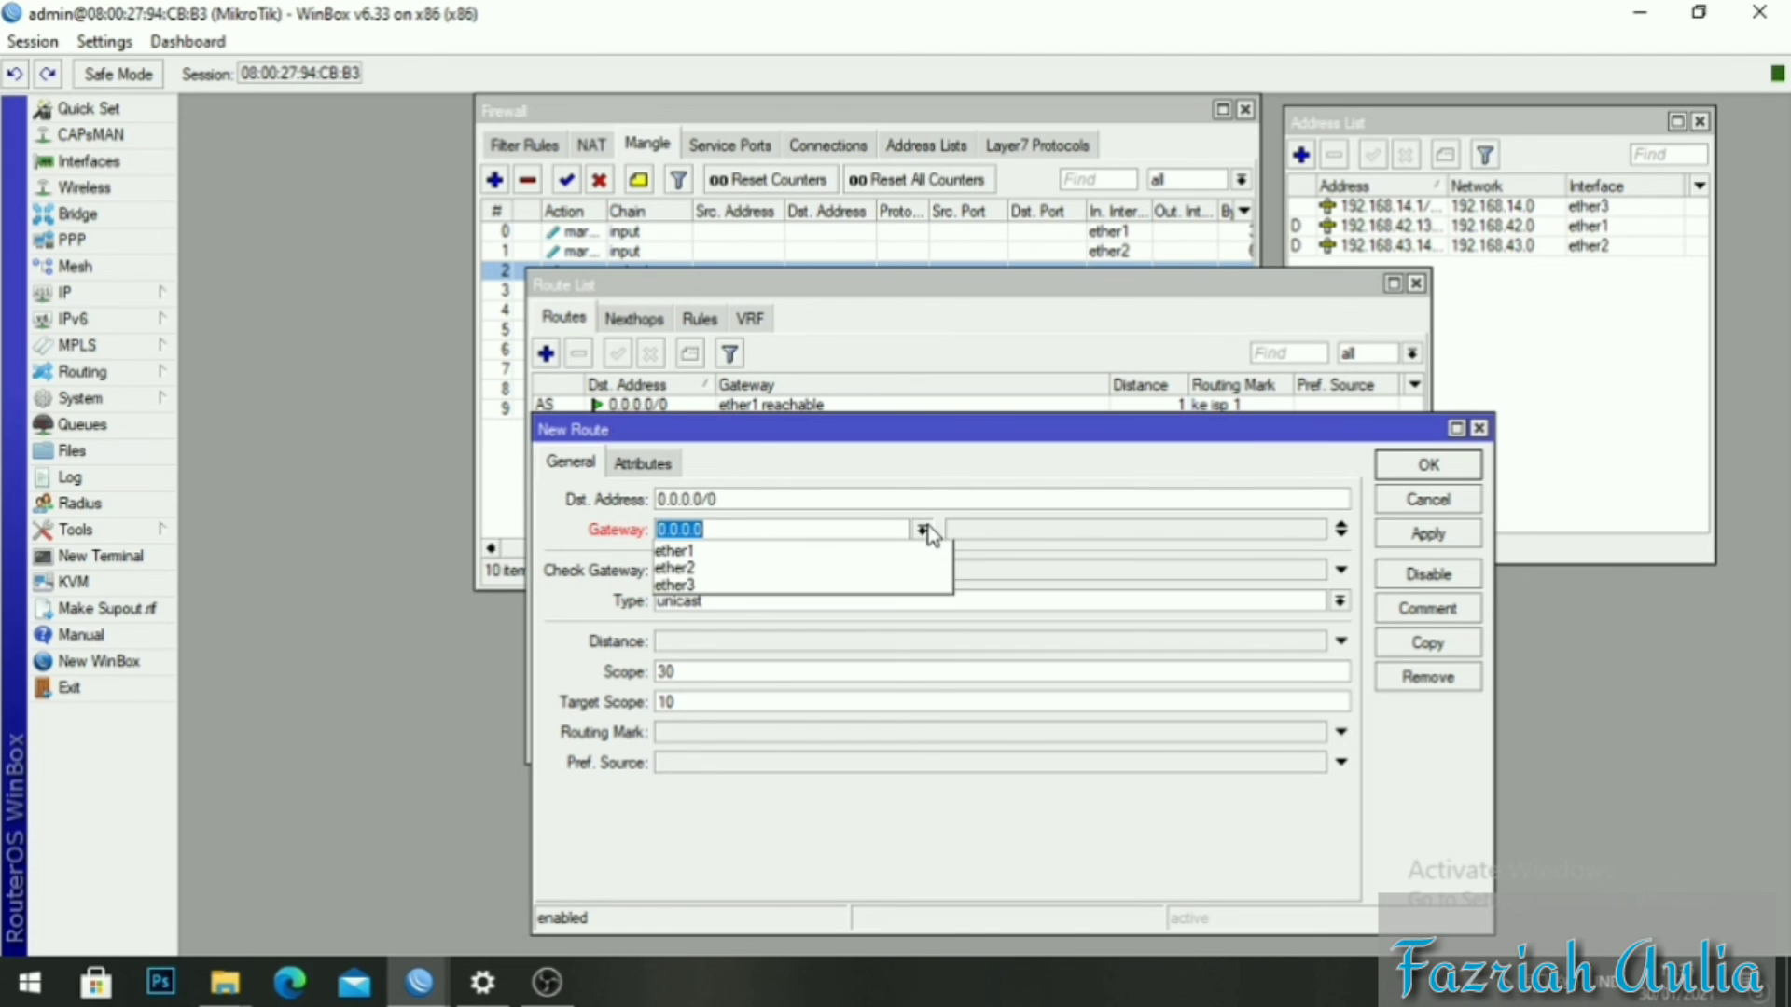
click(865, 567)
click(865, 569)
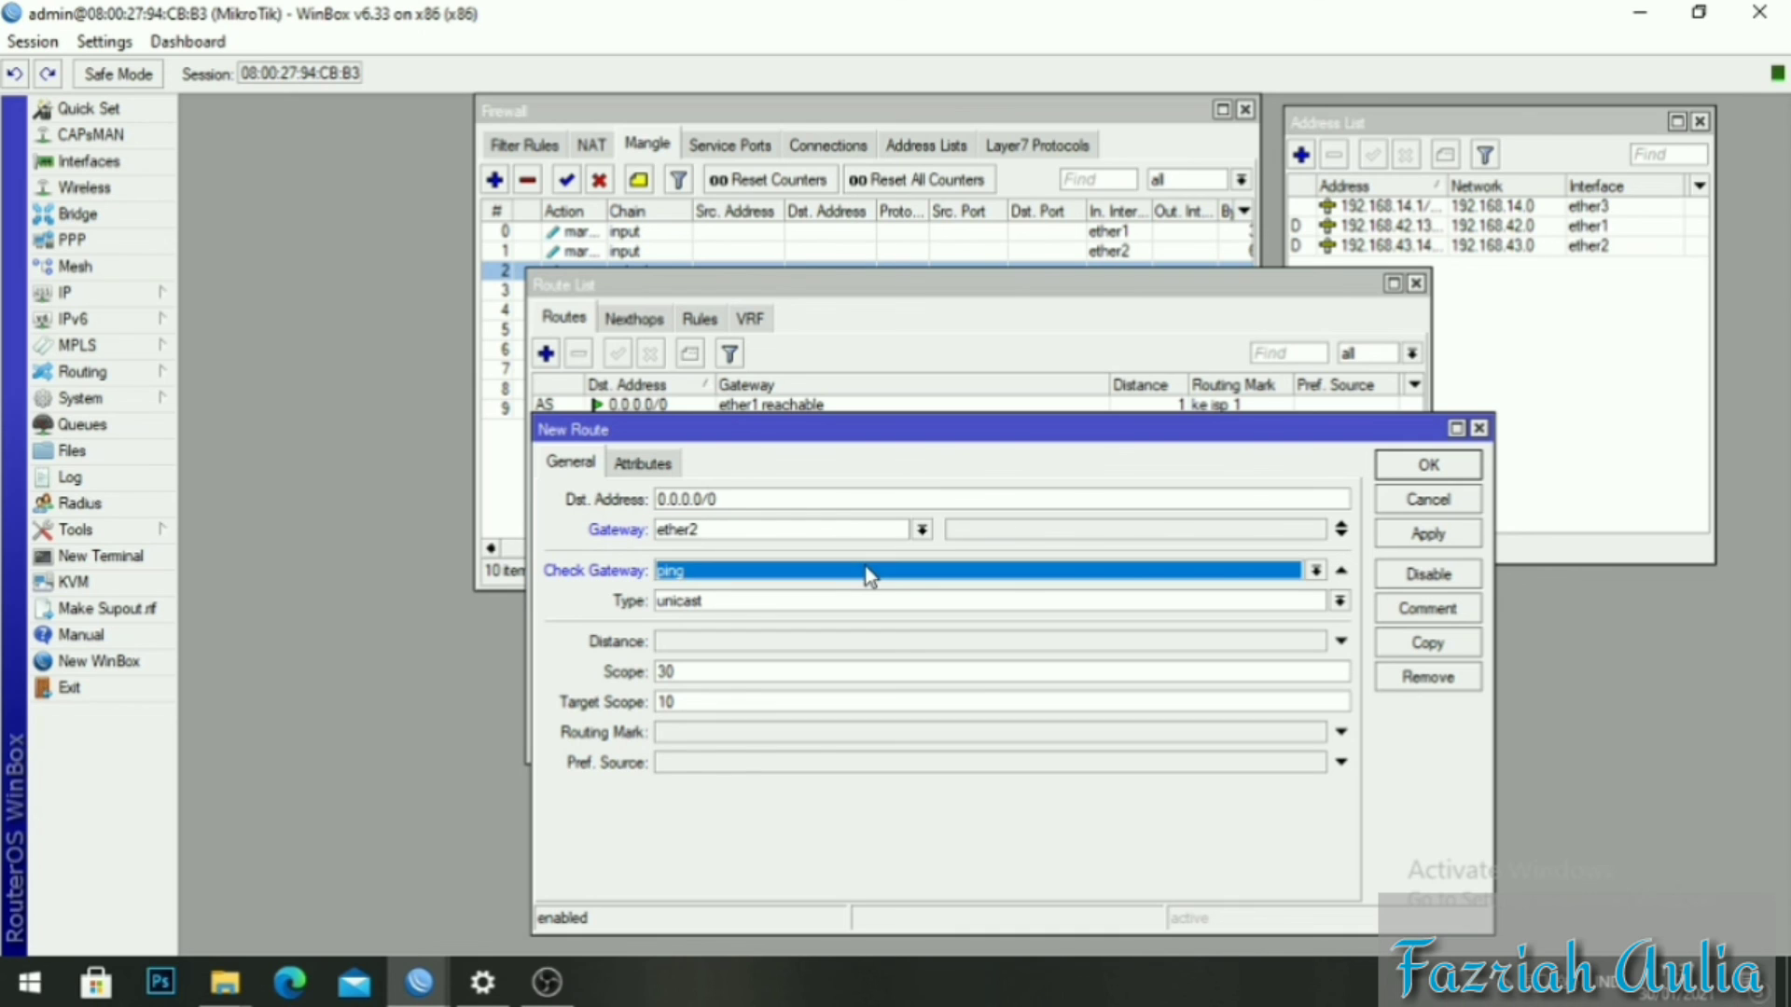
click(869, 646)
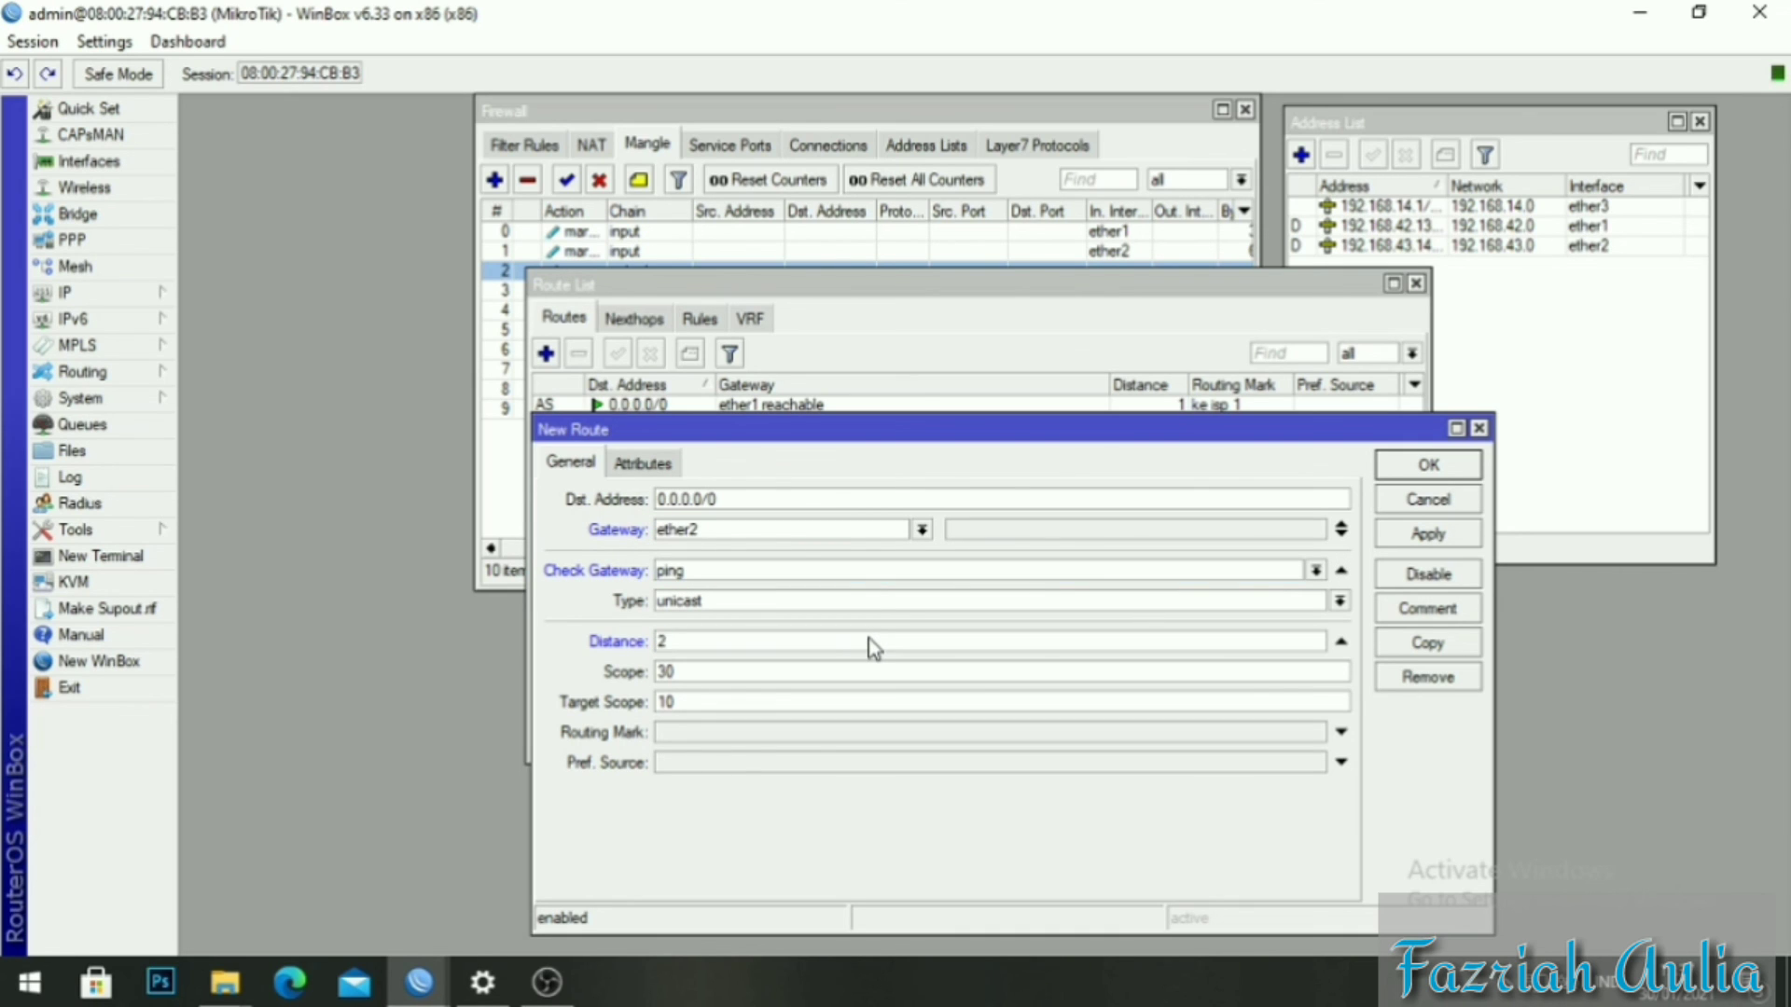
click(833, 741)
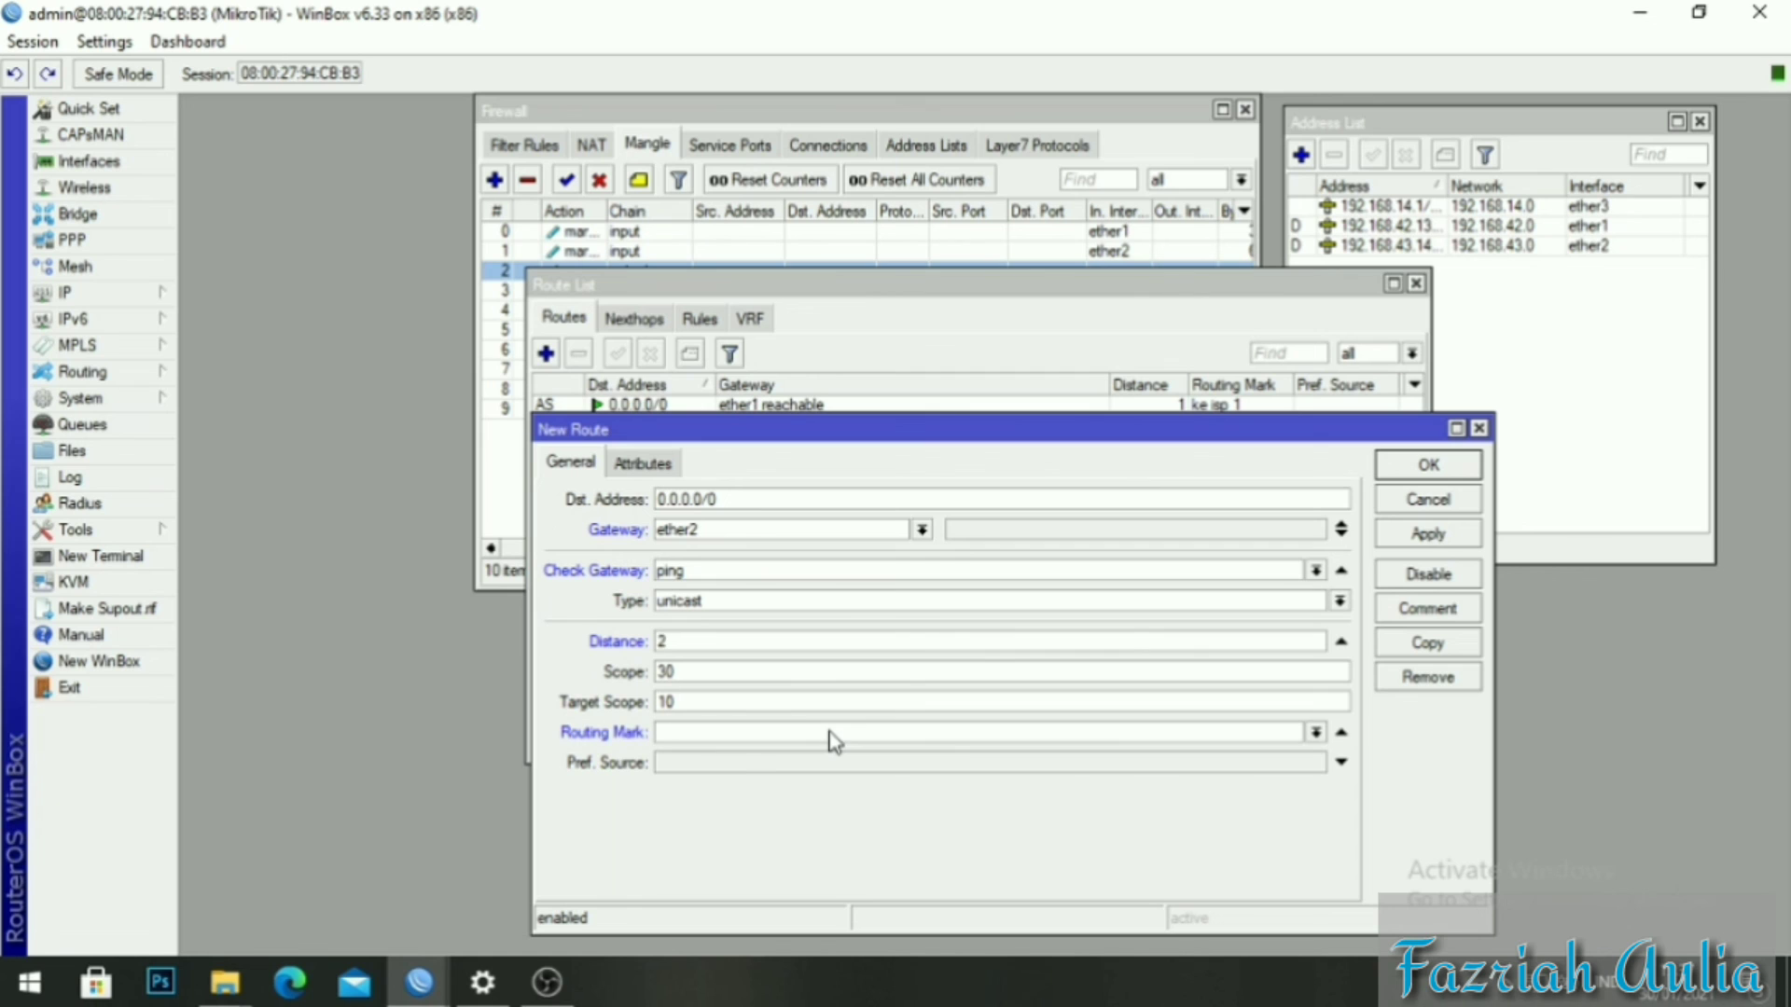
click(1341, 732)
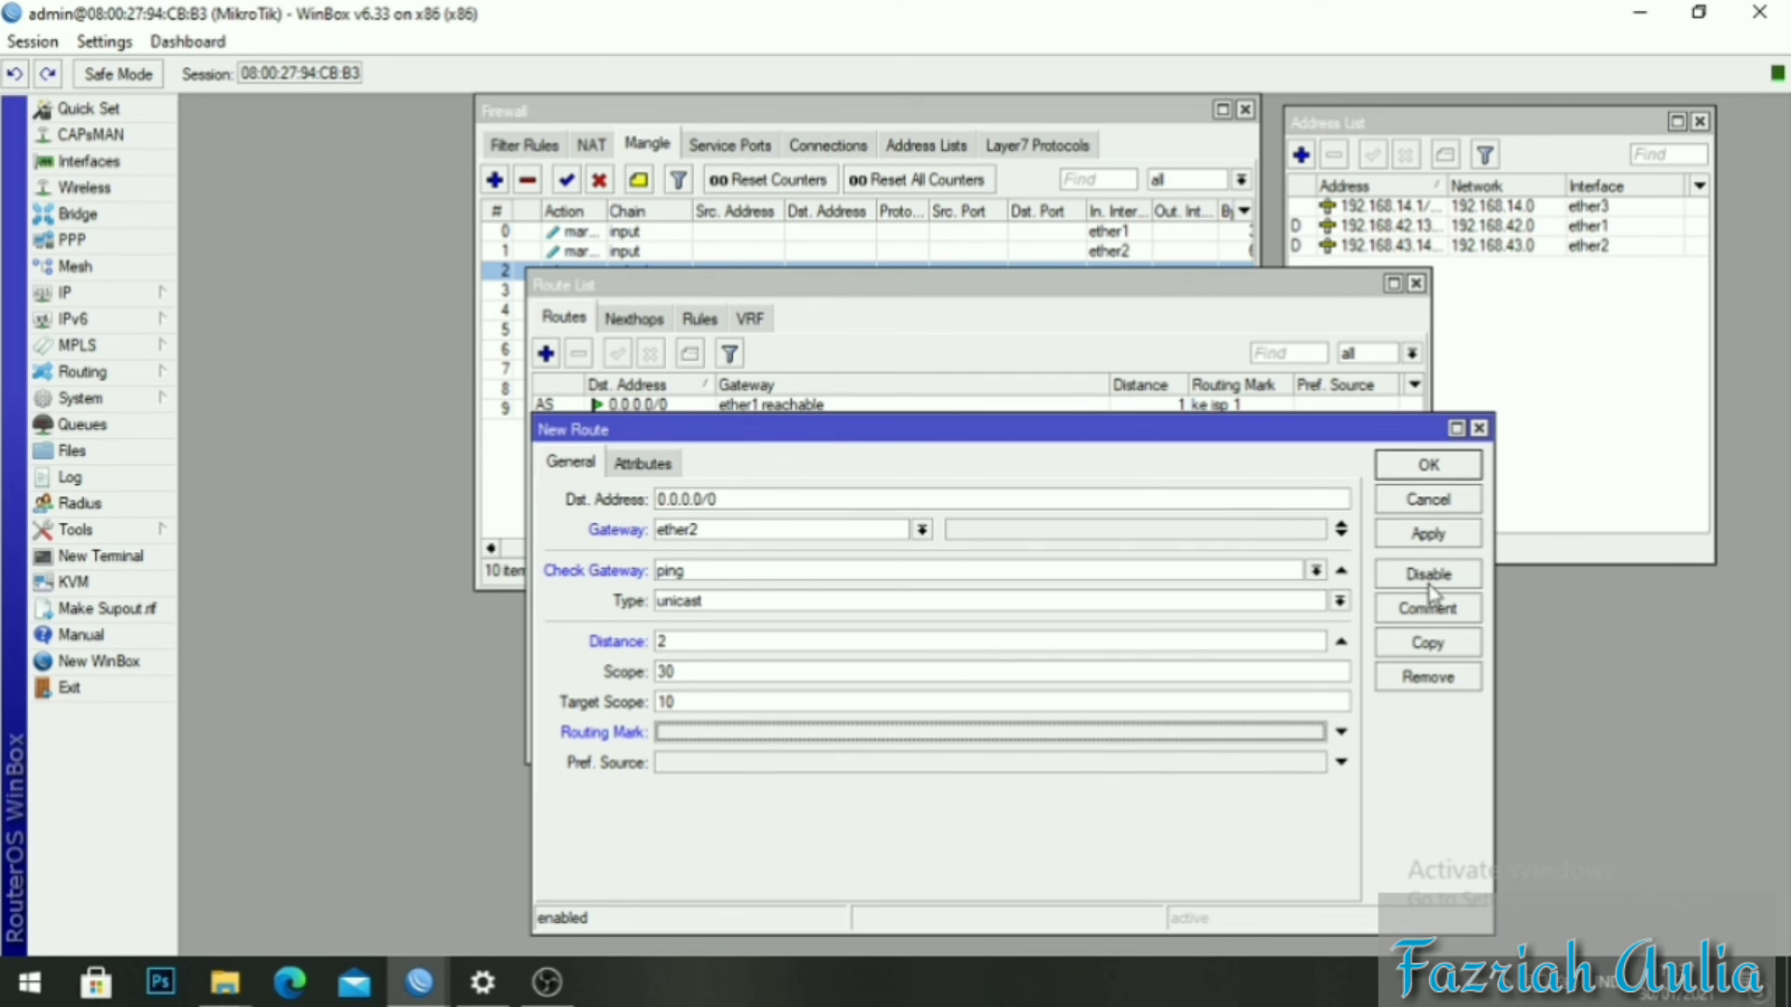
click(1436, 533)
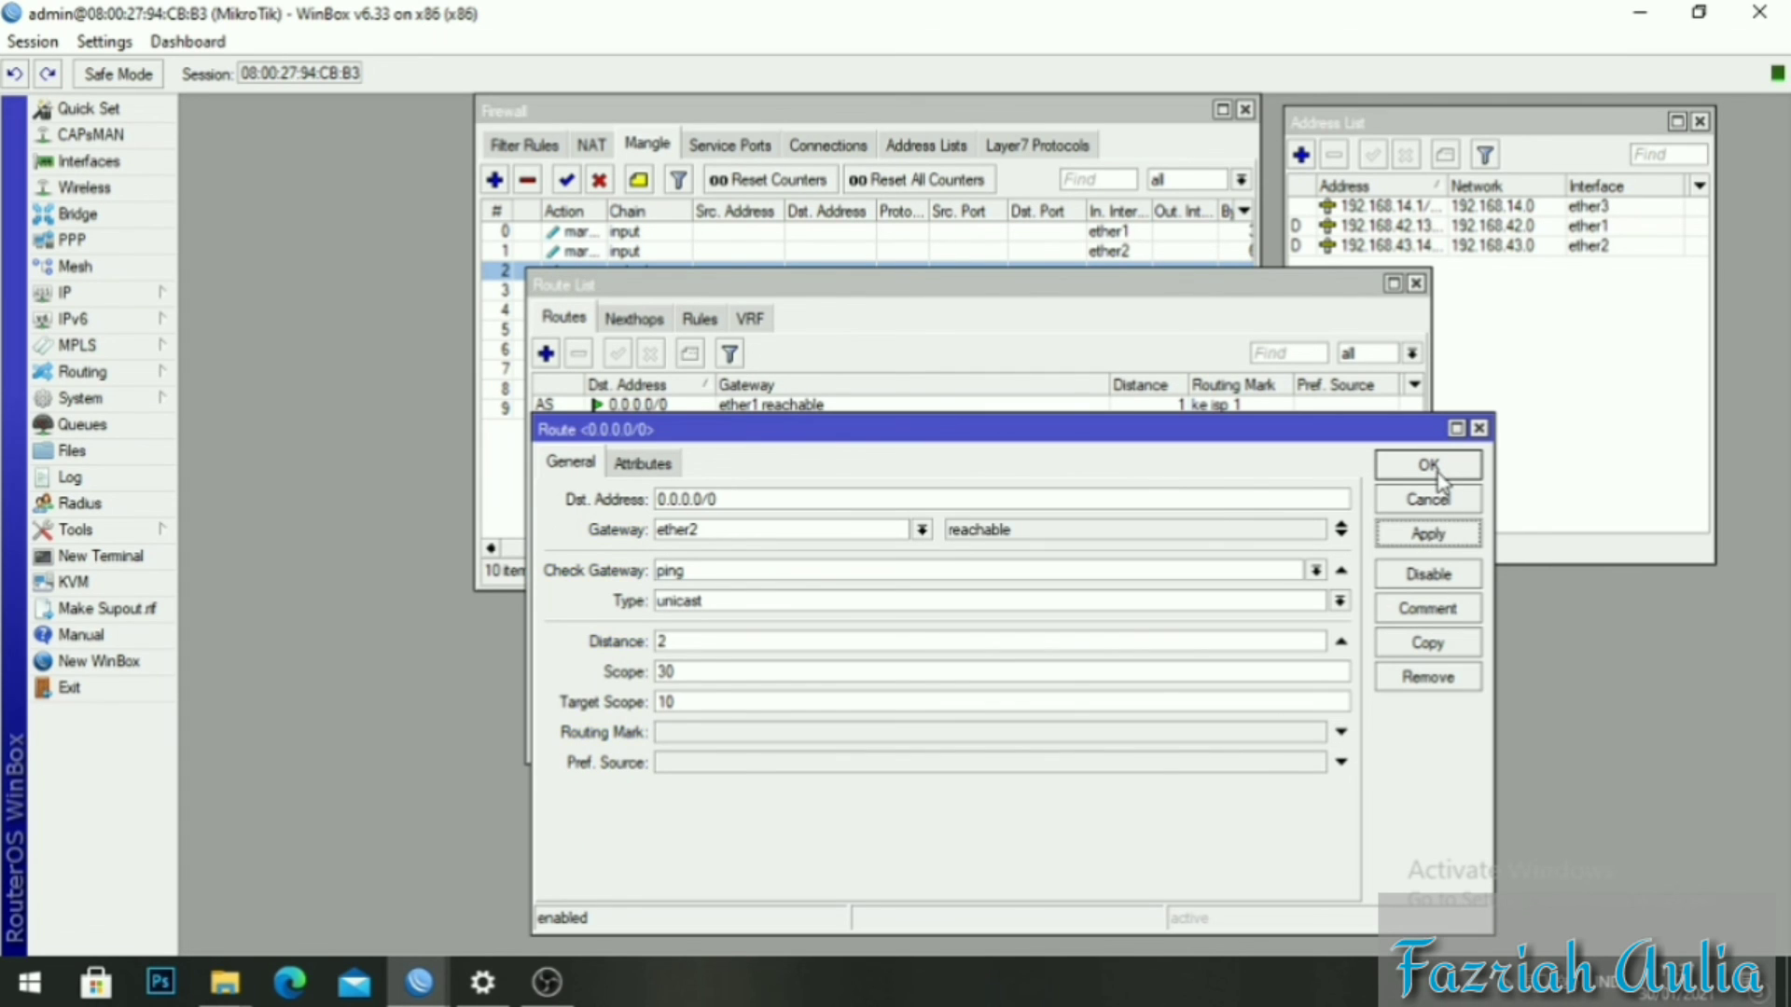
click(1428, 465)
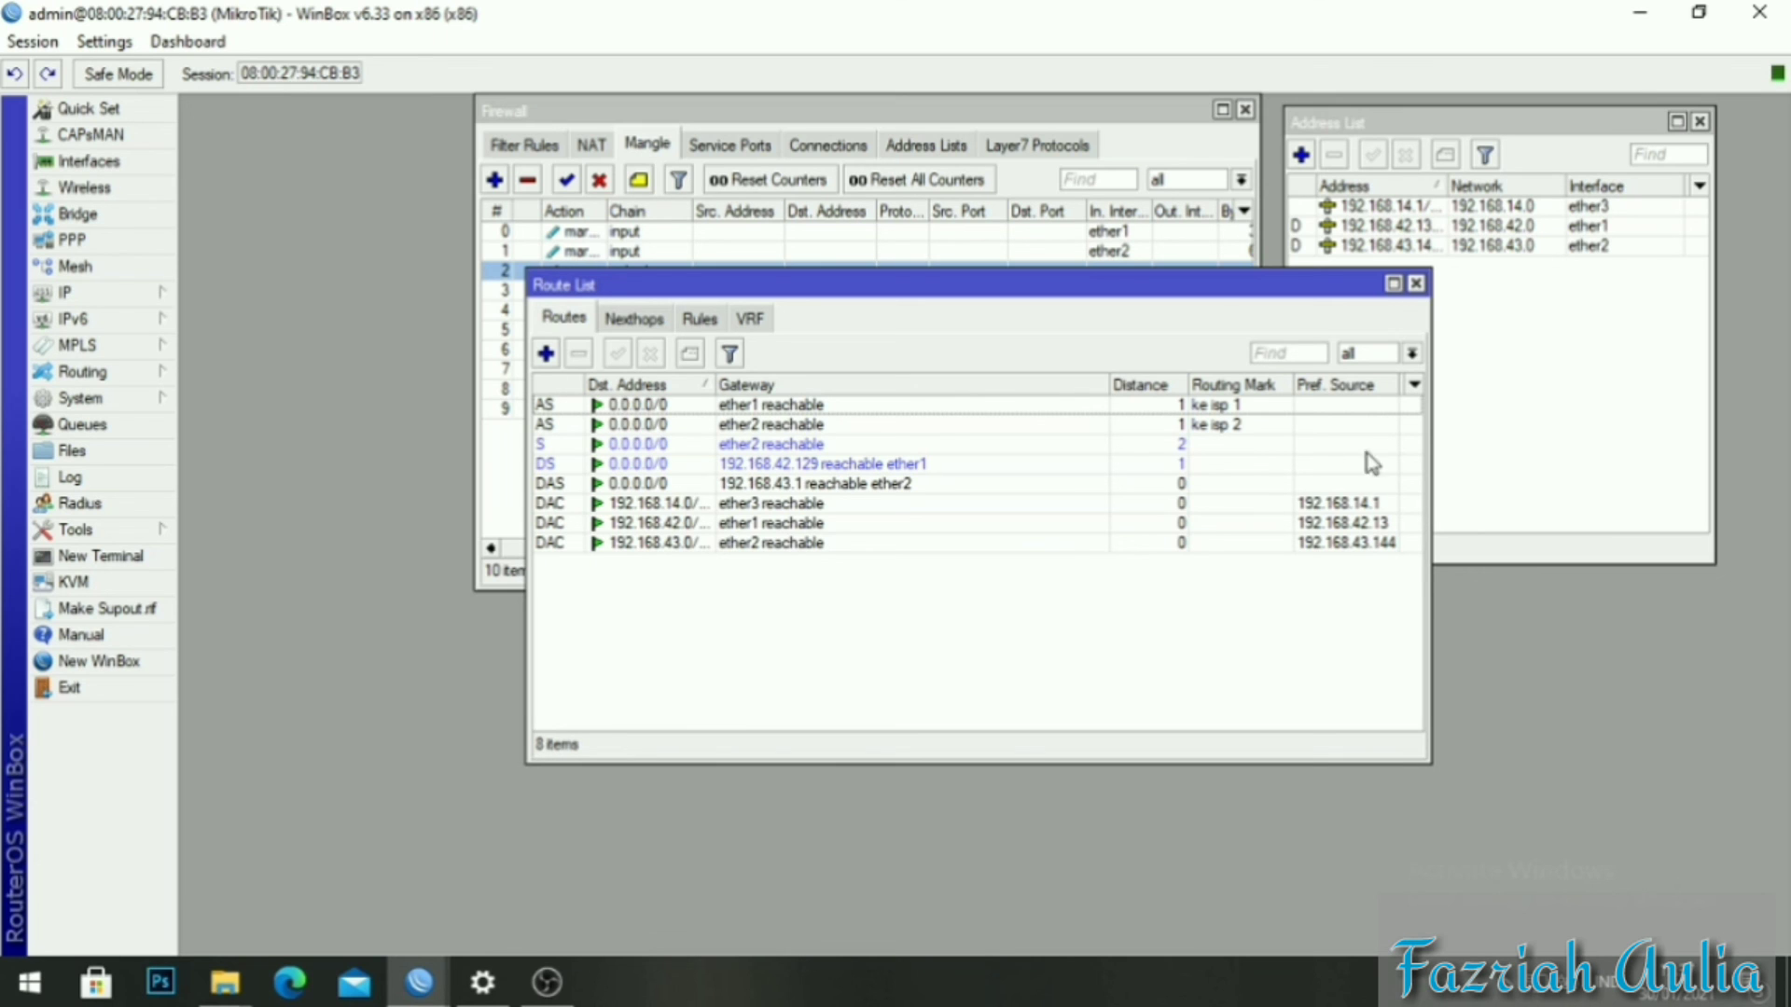
Start a new firewall NAT rule with chain srcnat and out interface ether1.
click(154, 306)
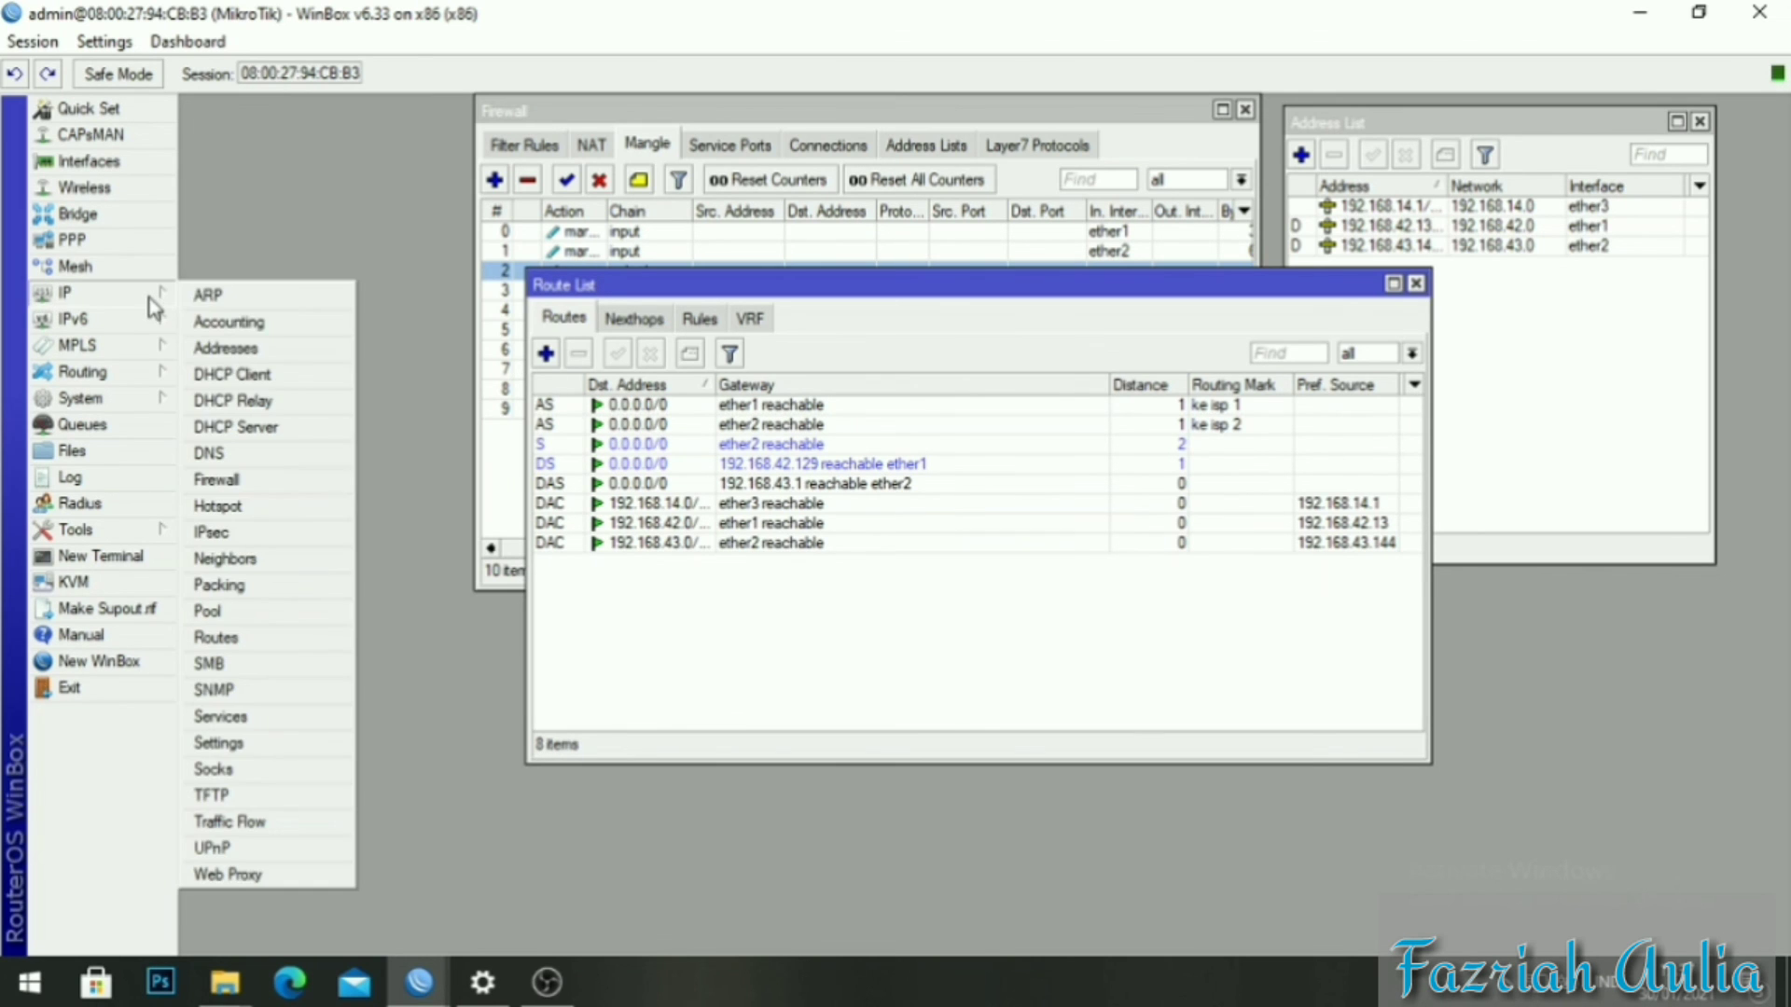
click(280, 487)
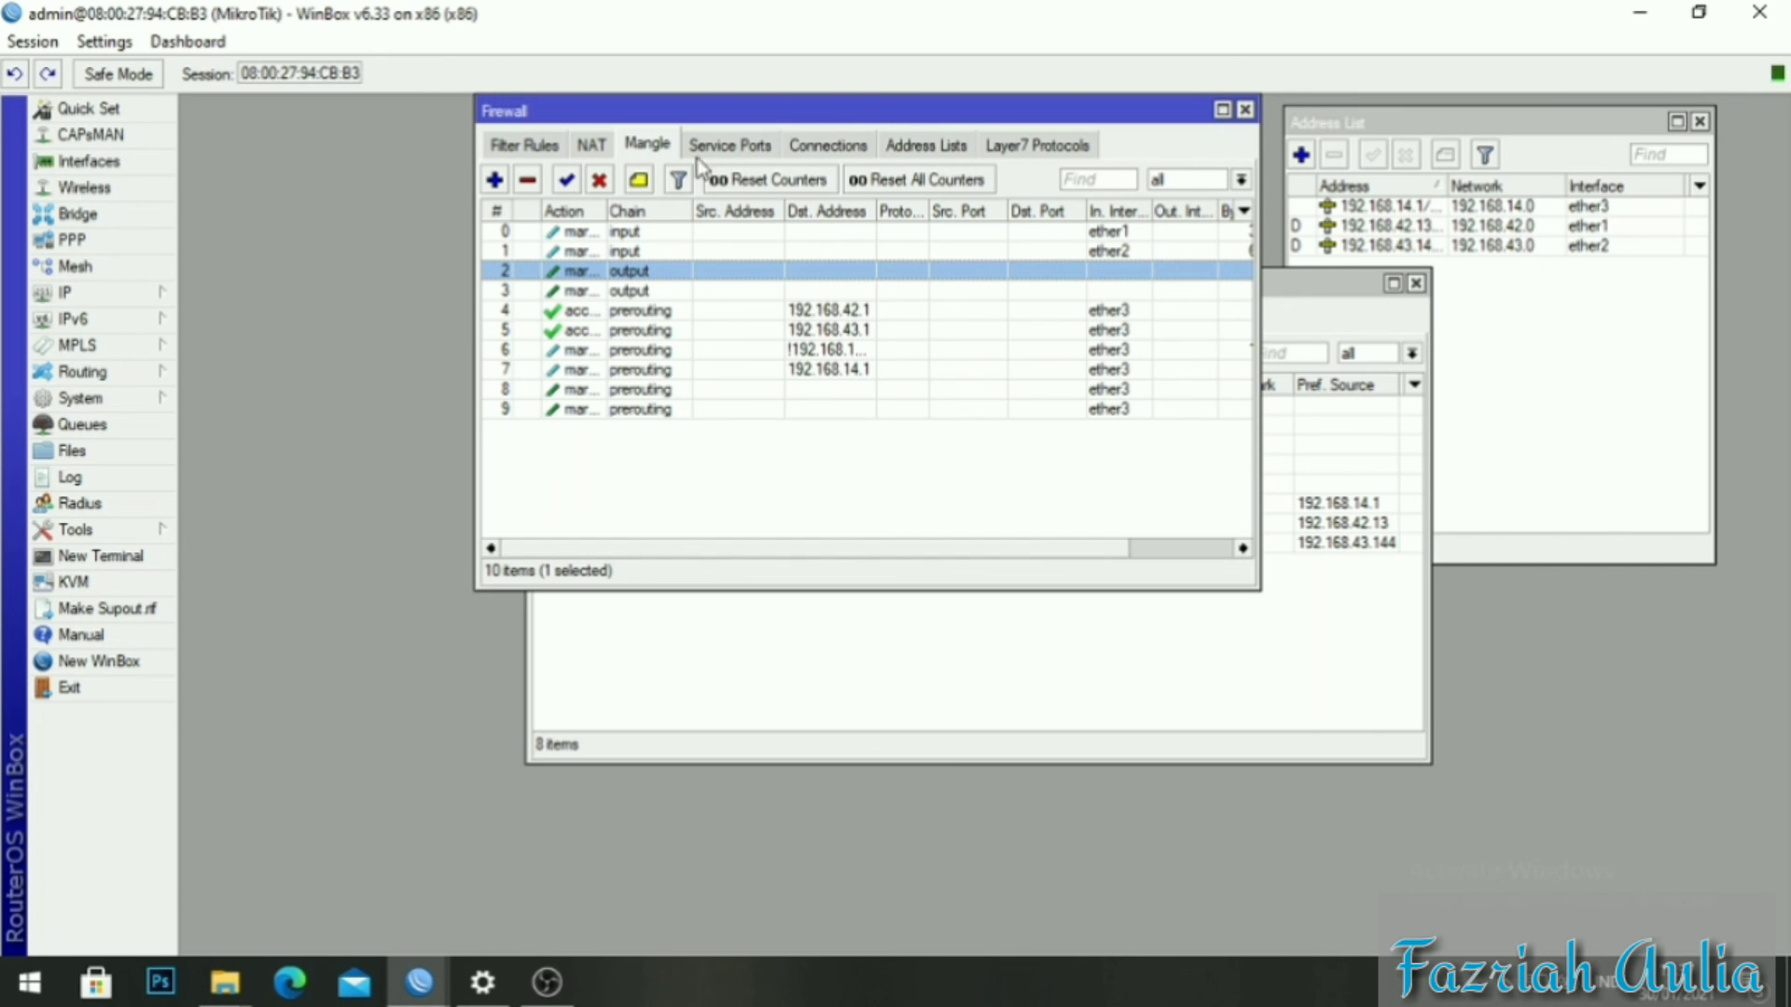
click(591, 147)
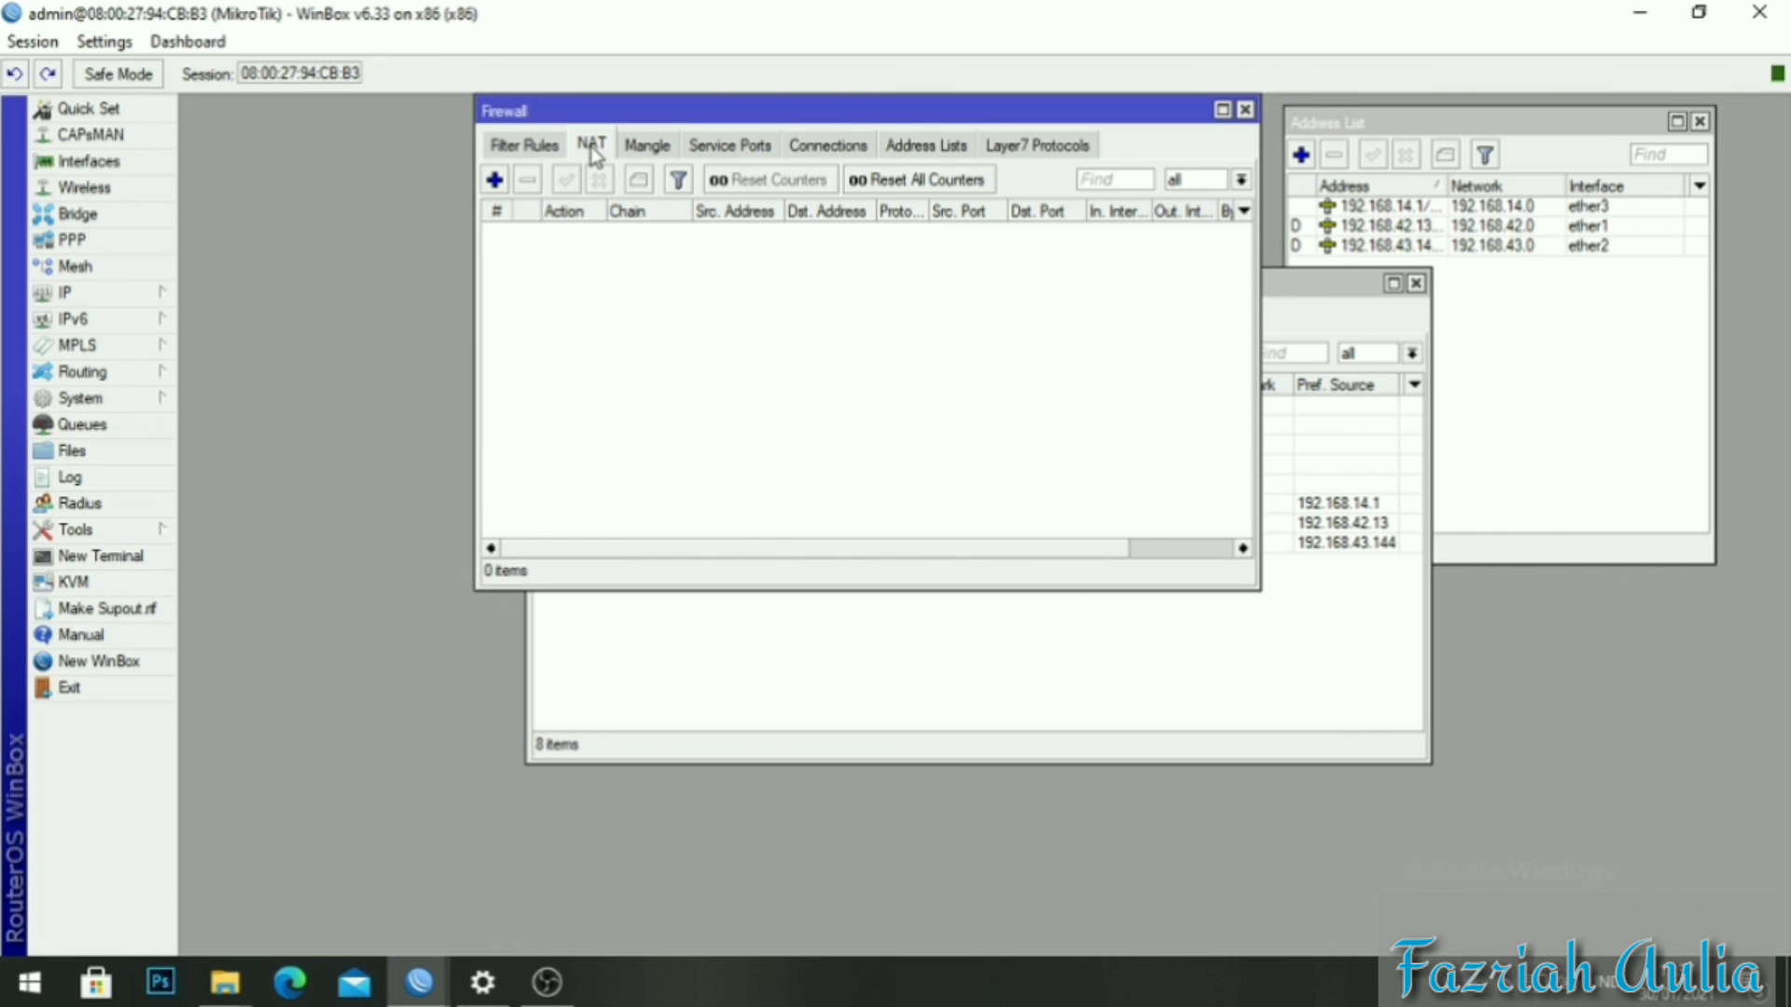
click(495, 179)
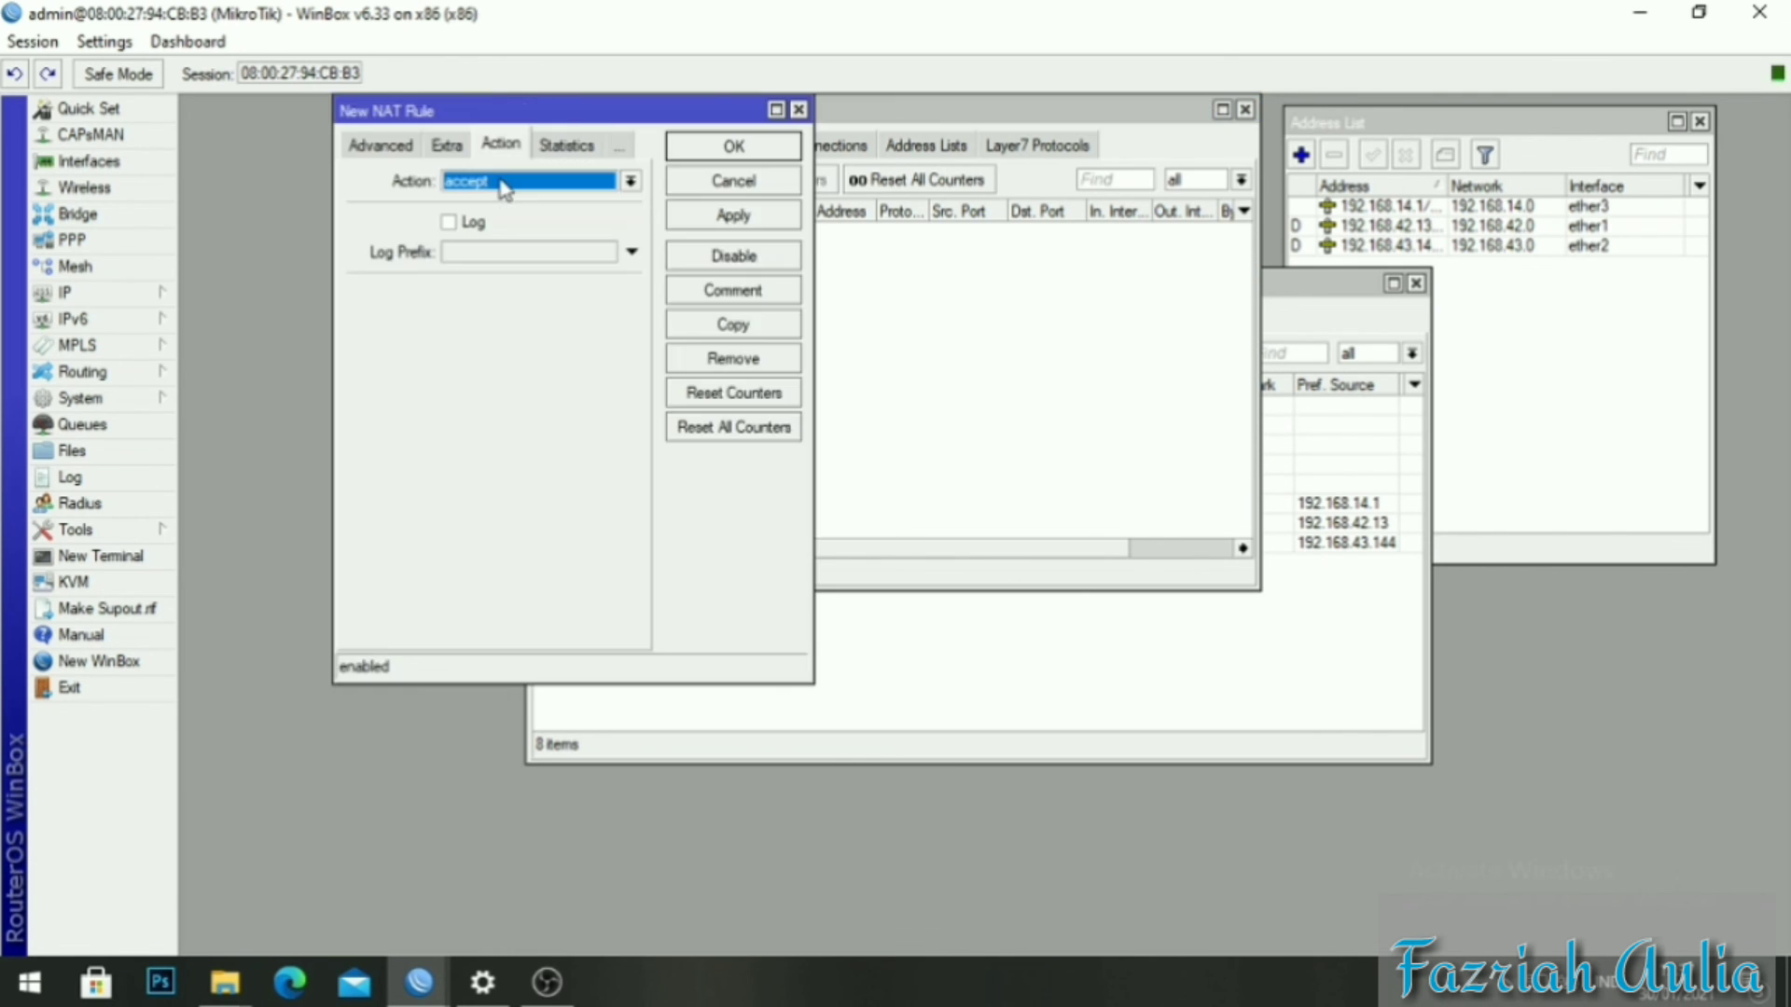
click(385, 154)
click(376, 149)
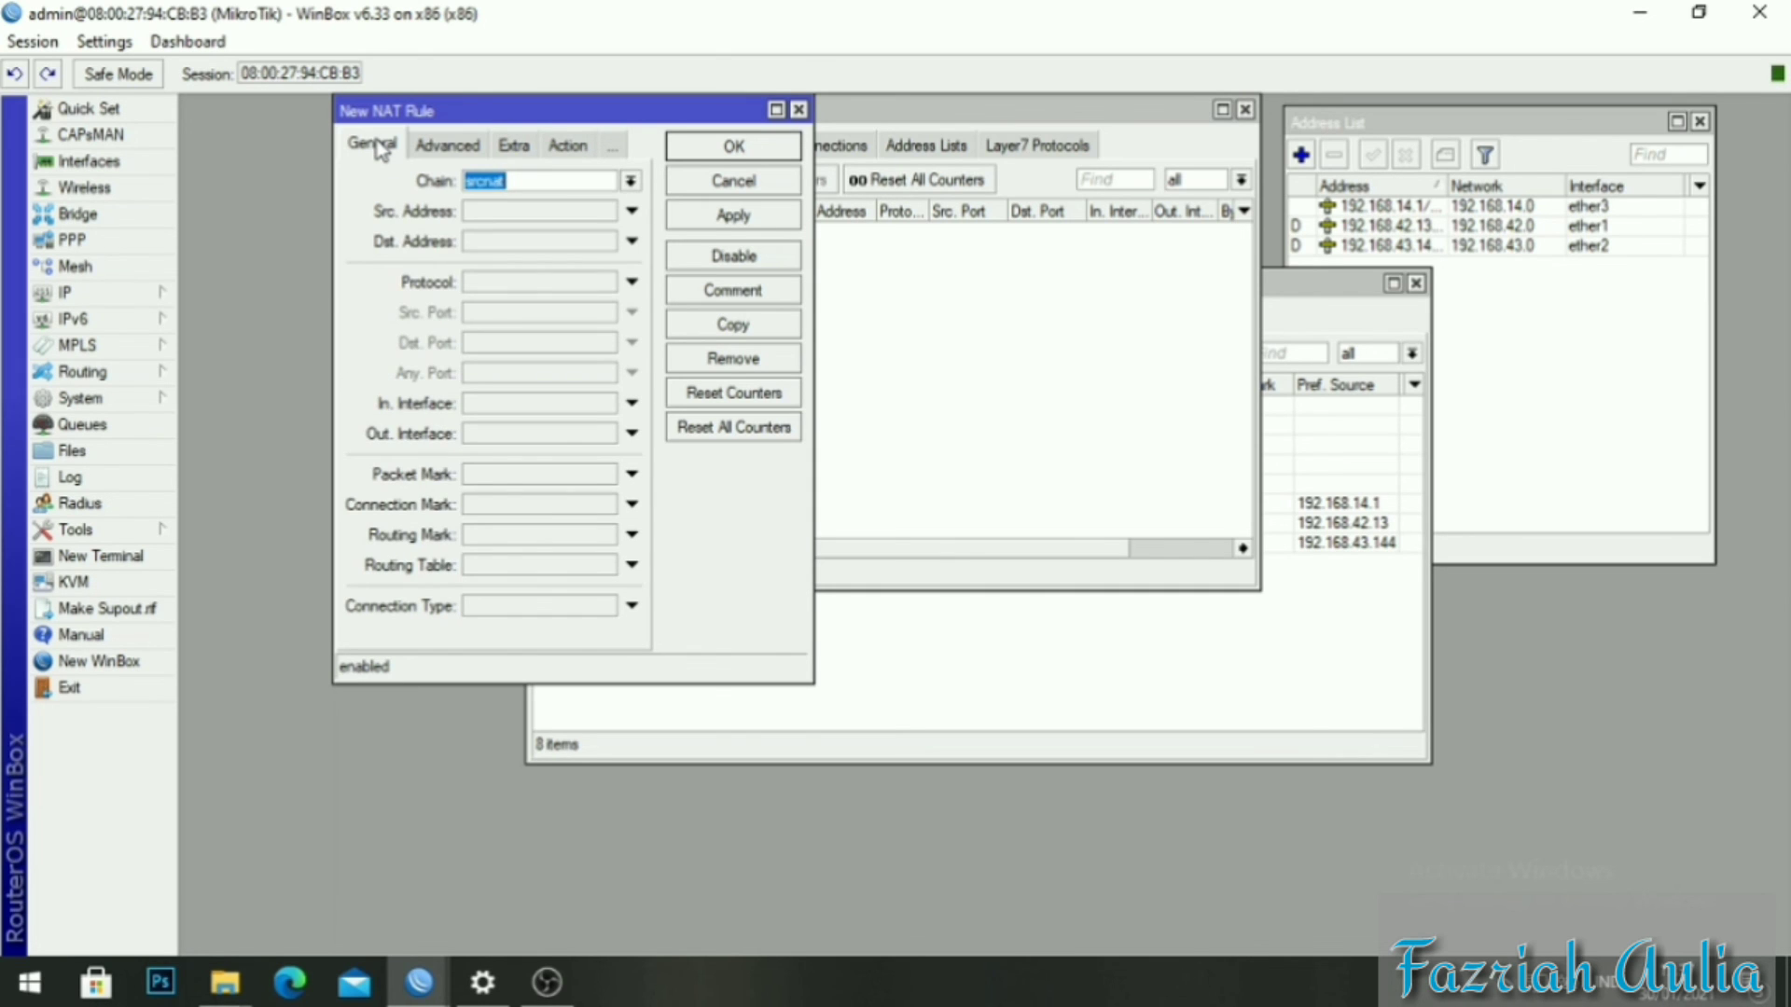
click(632, 182)
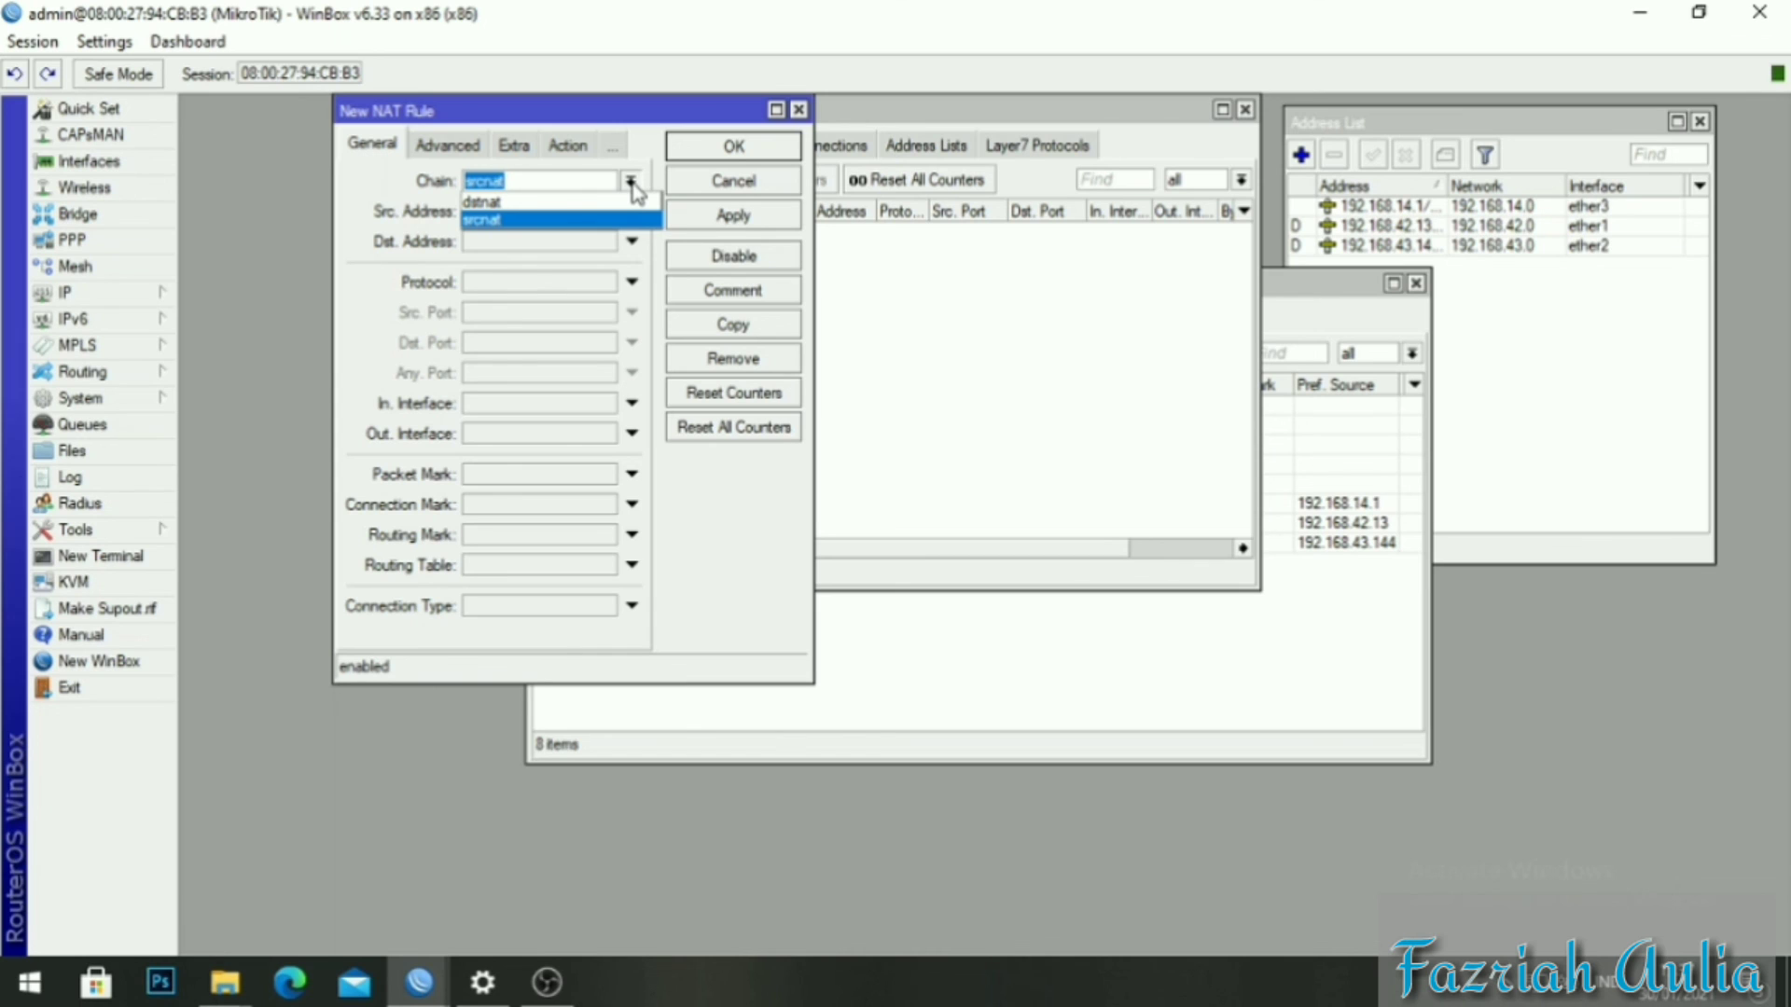
click(557, 221)
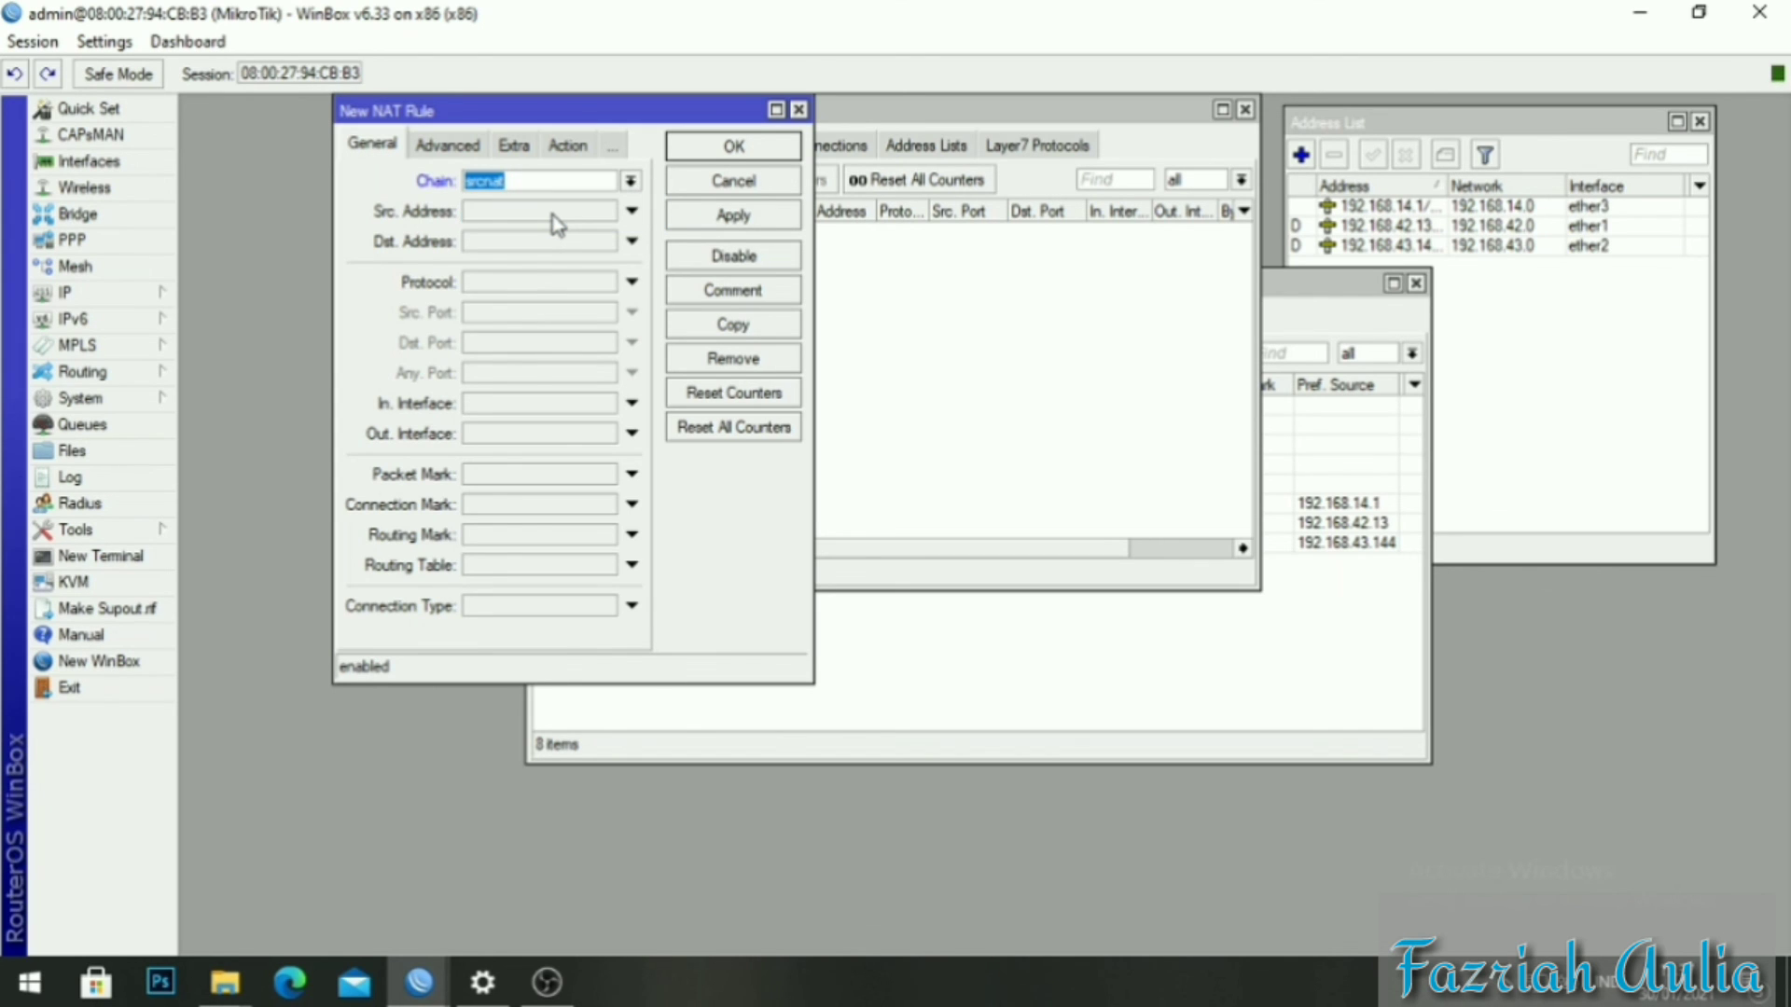
click(604, 434)
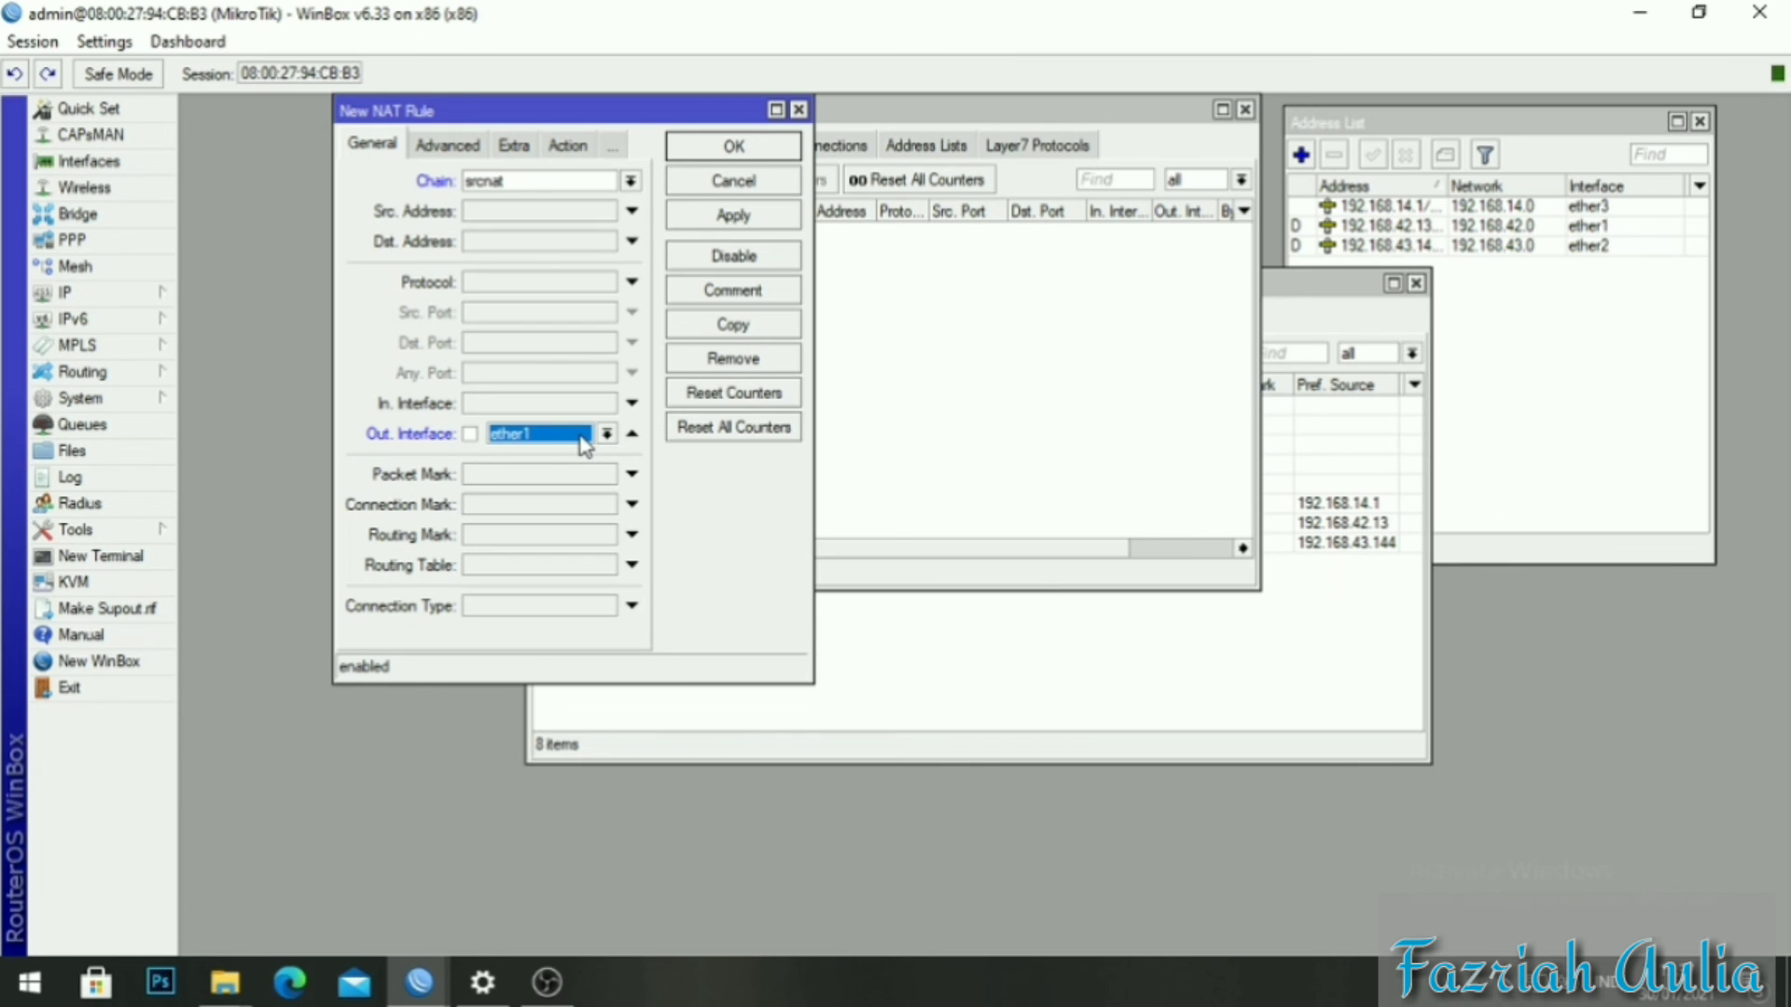
Set the ether1 NAT rule's action to log and save the rule.
click(571, 148)
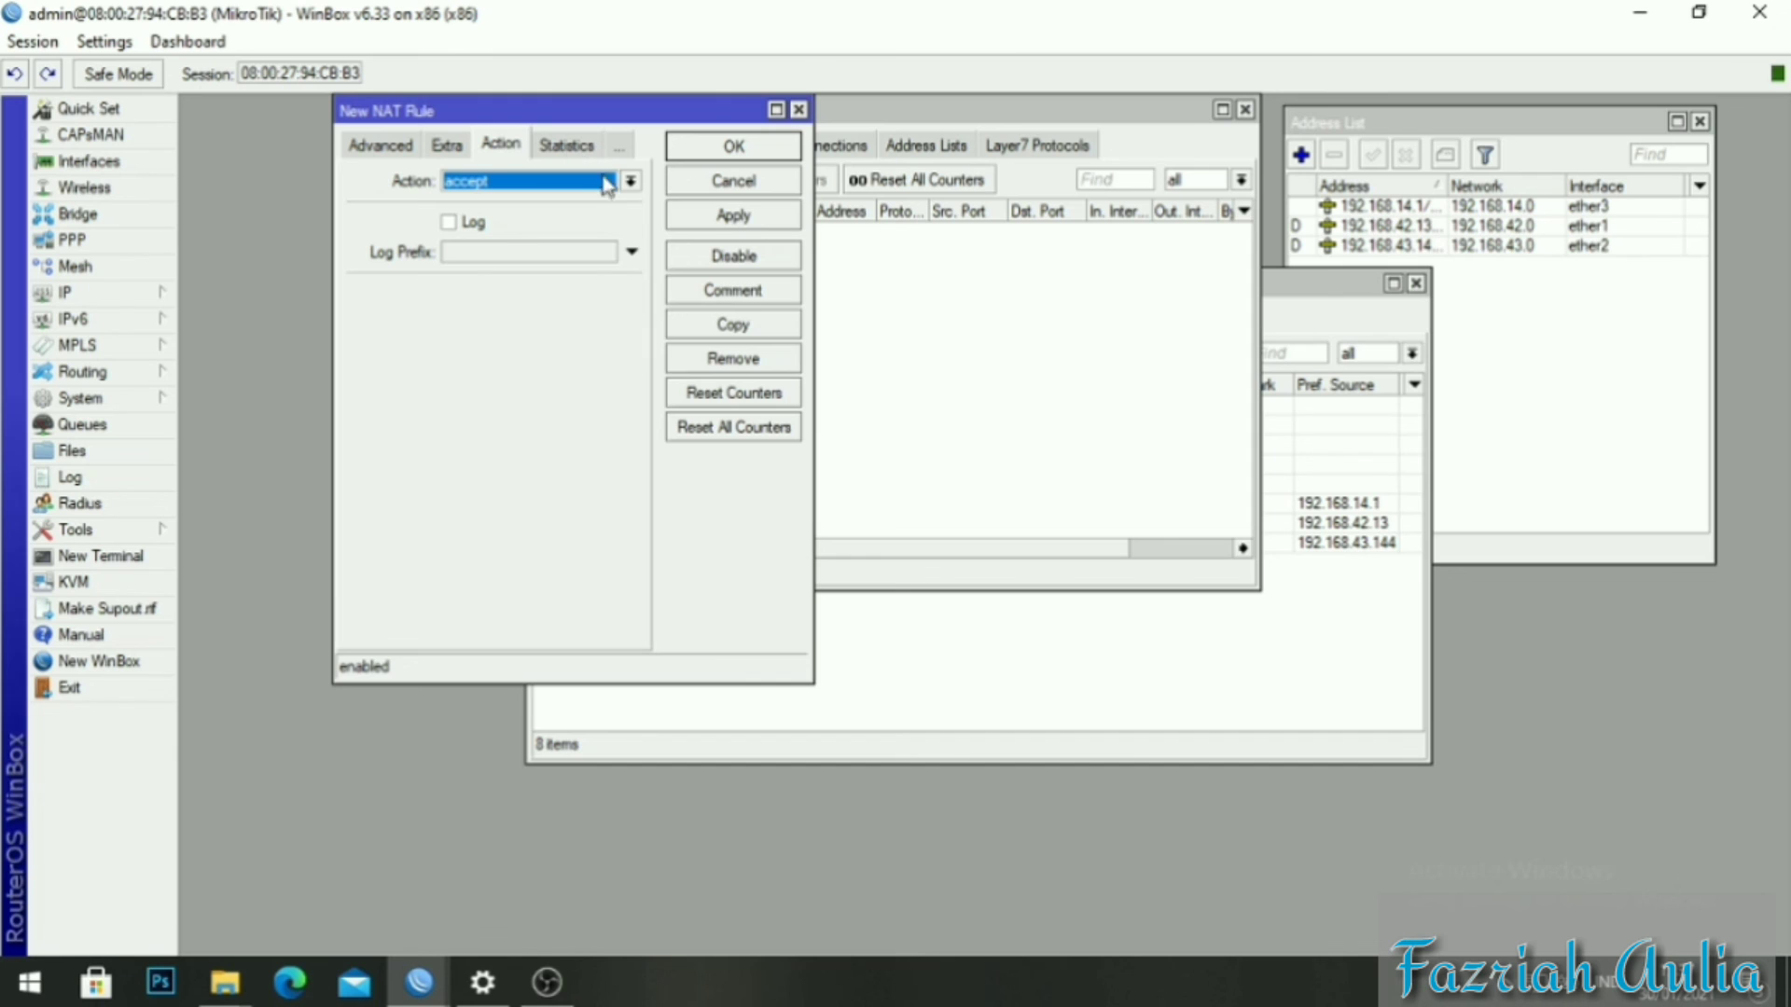
click(631, 182)
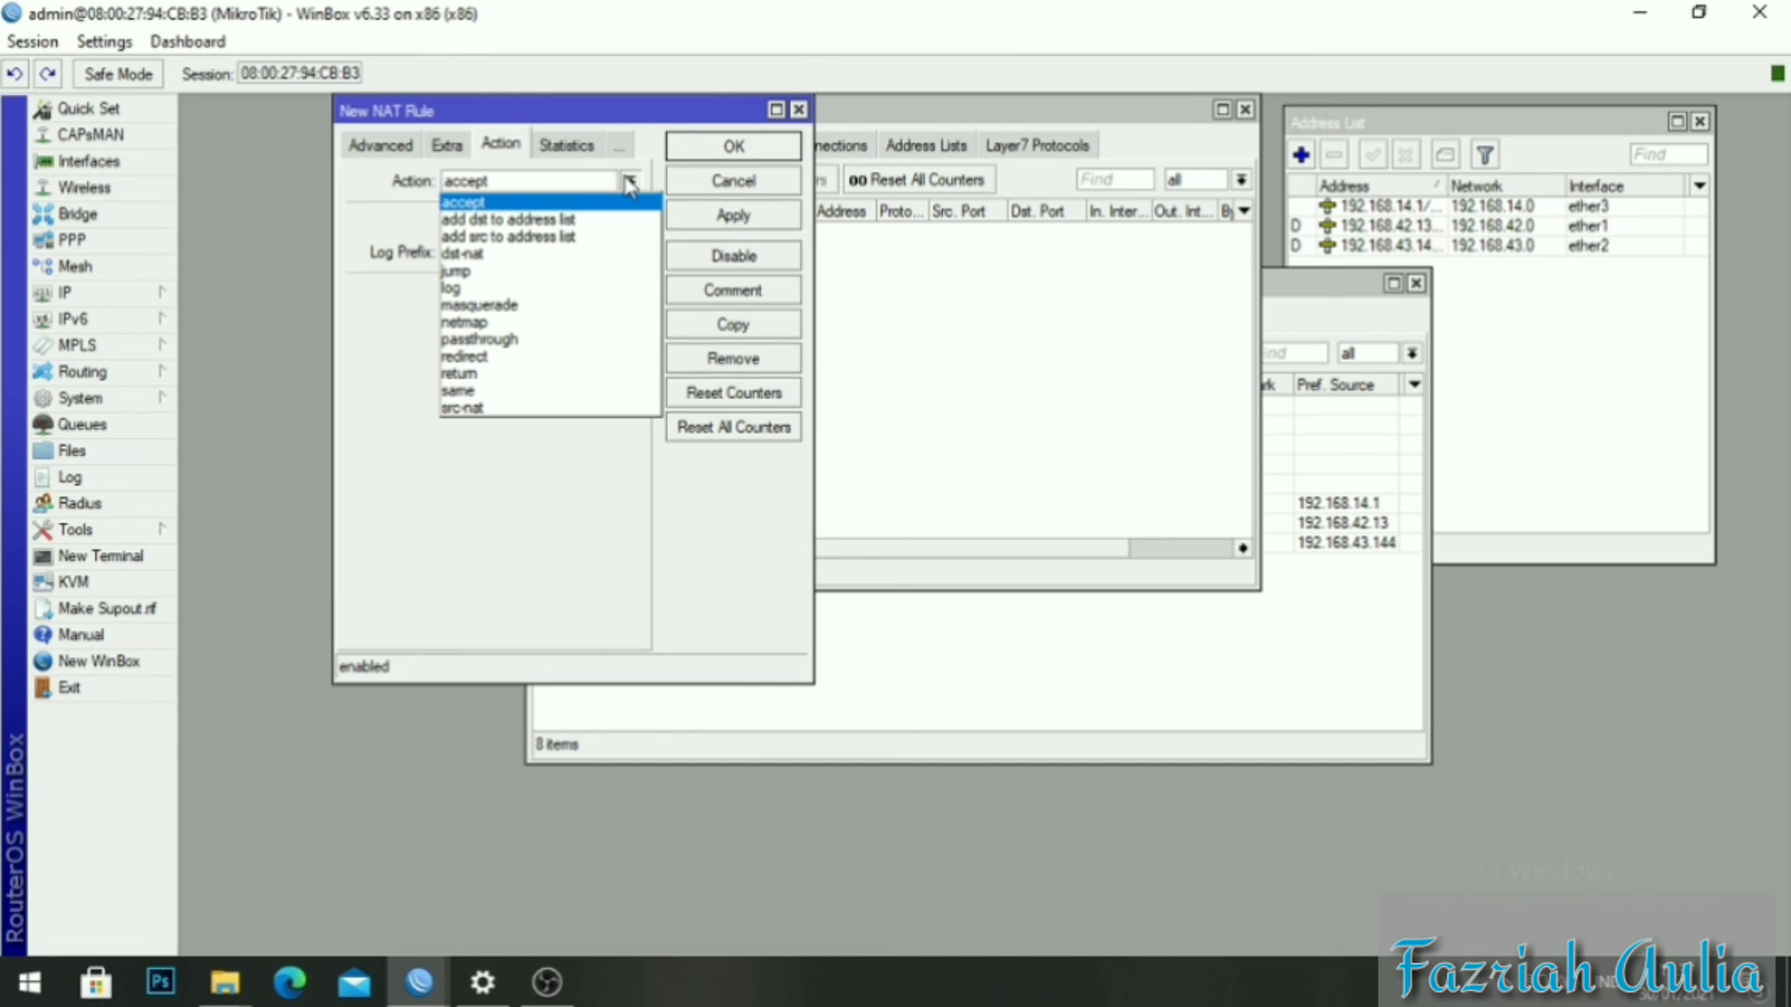
click(564, 297)
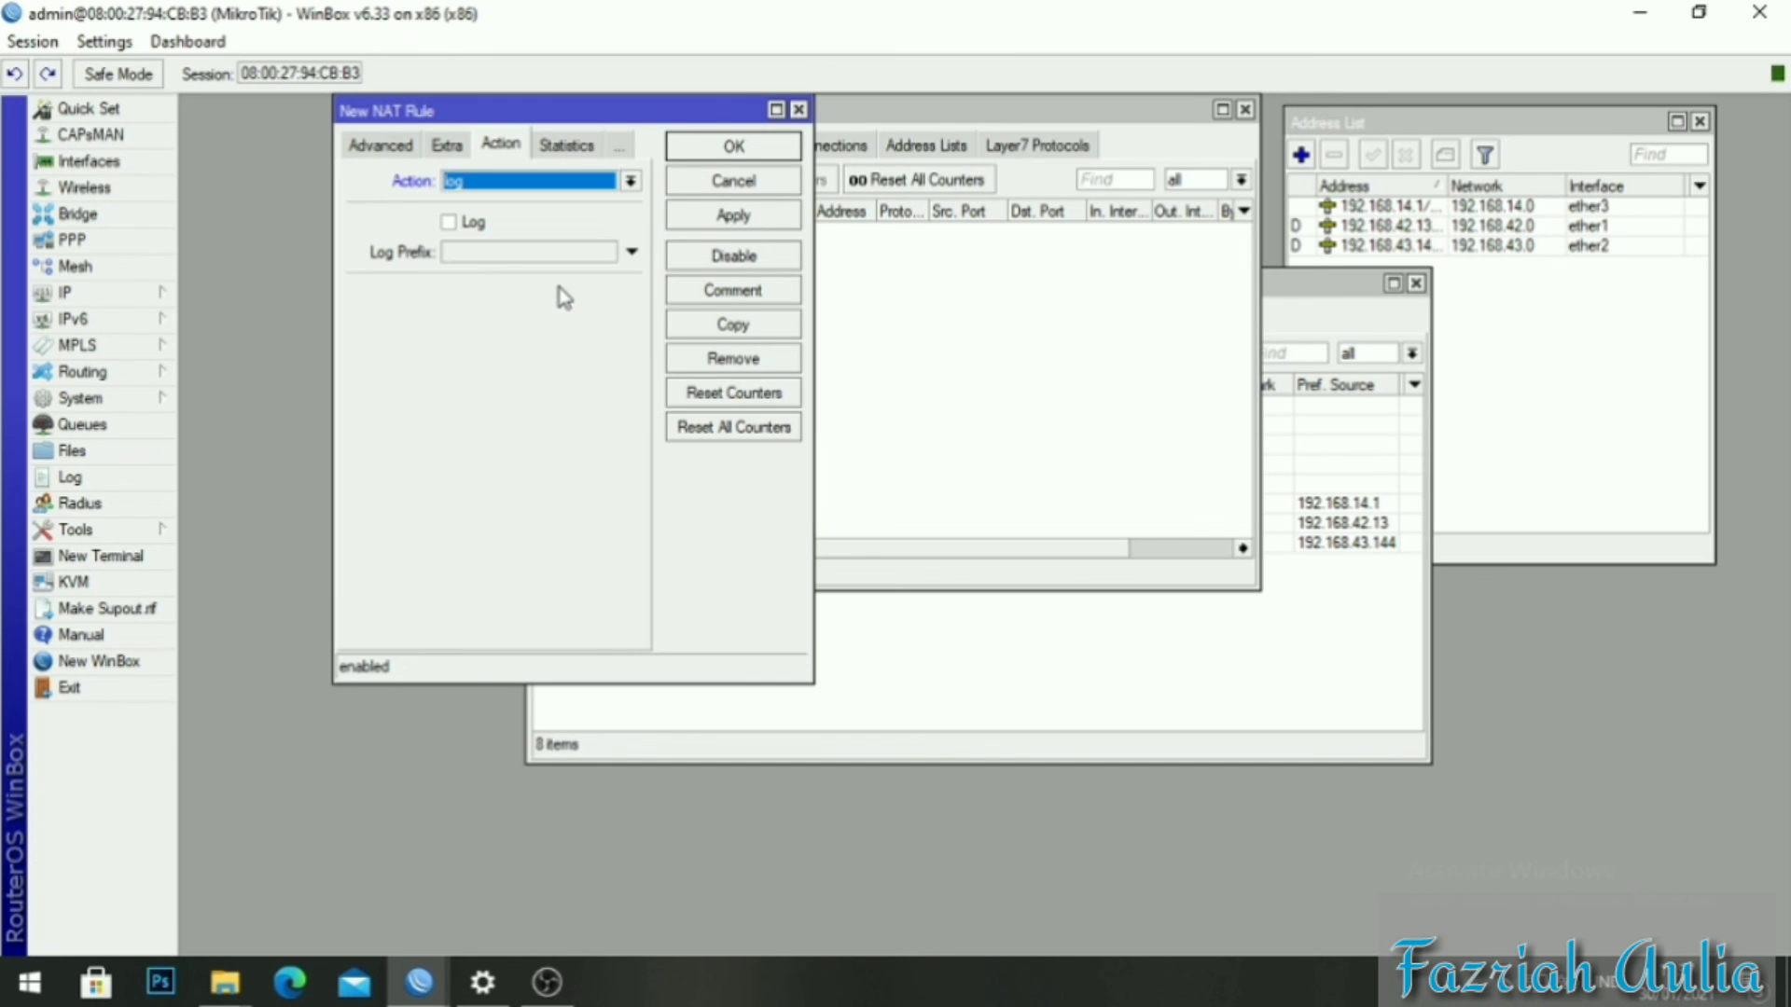
click(709, 224)
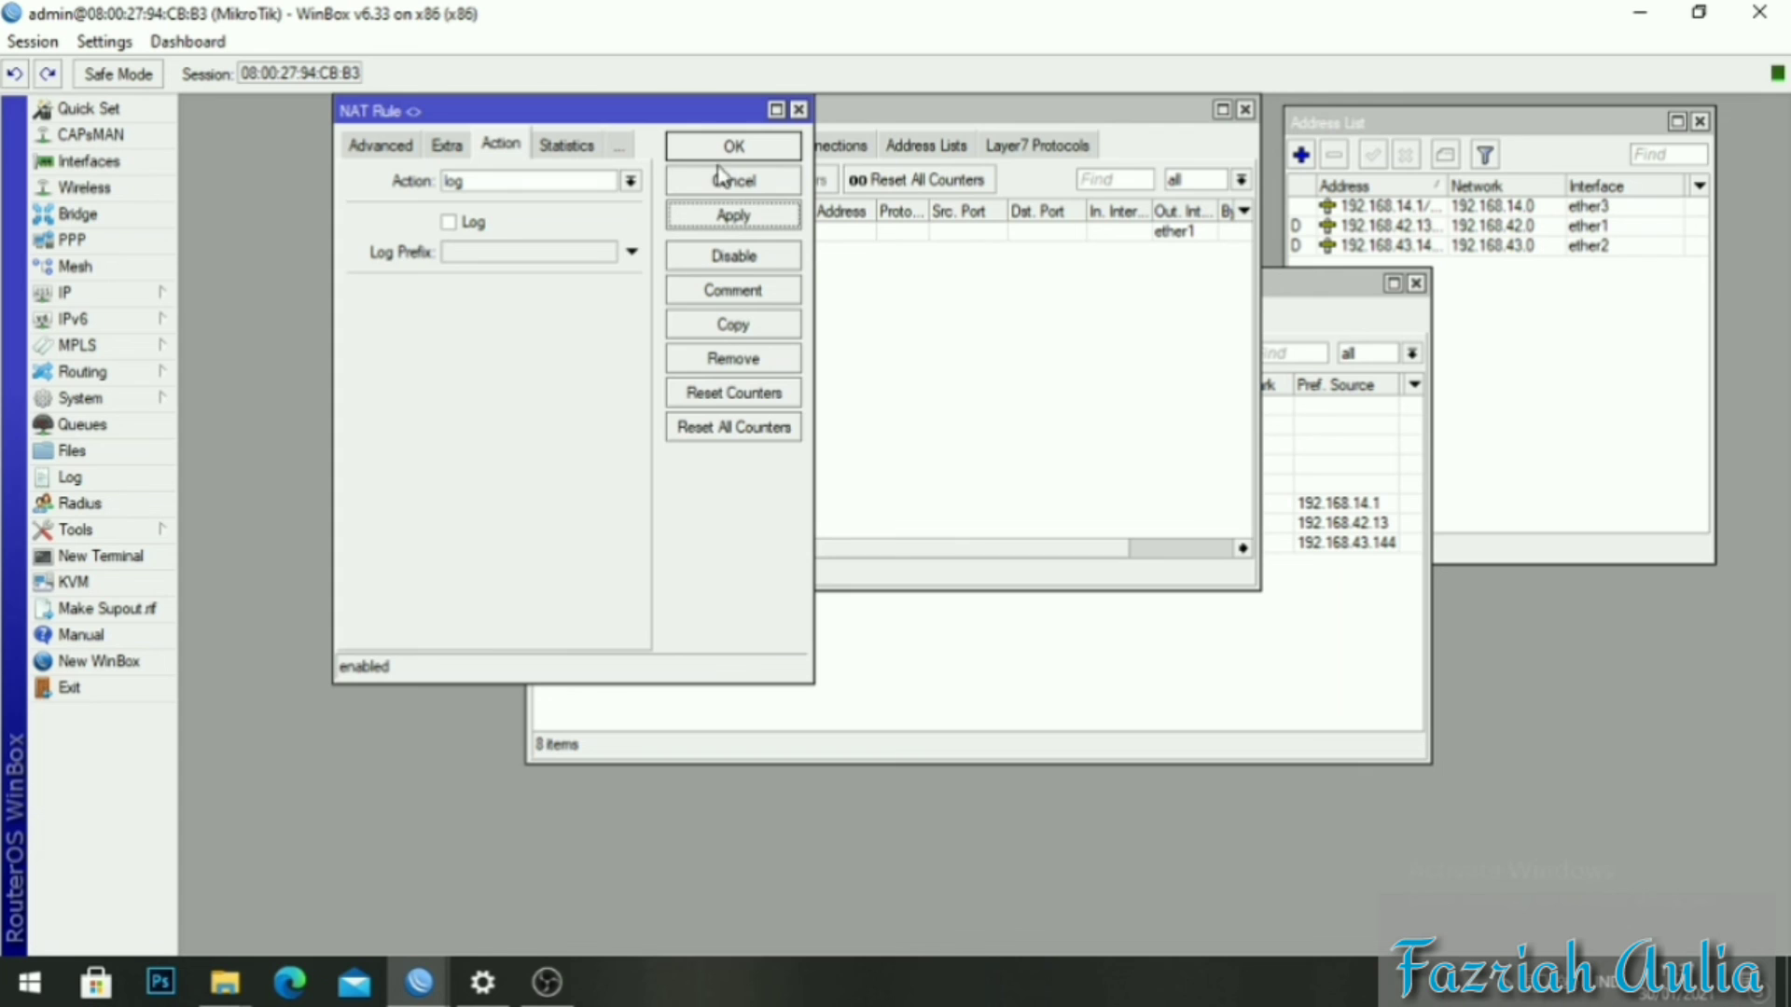
click(729, 149)
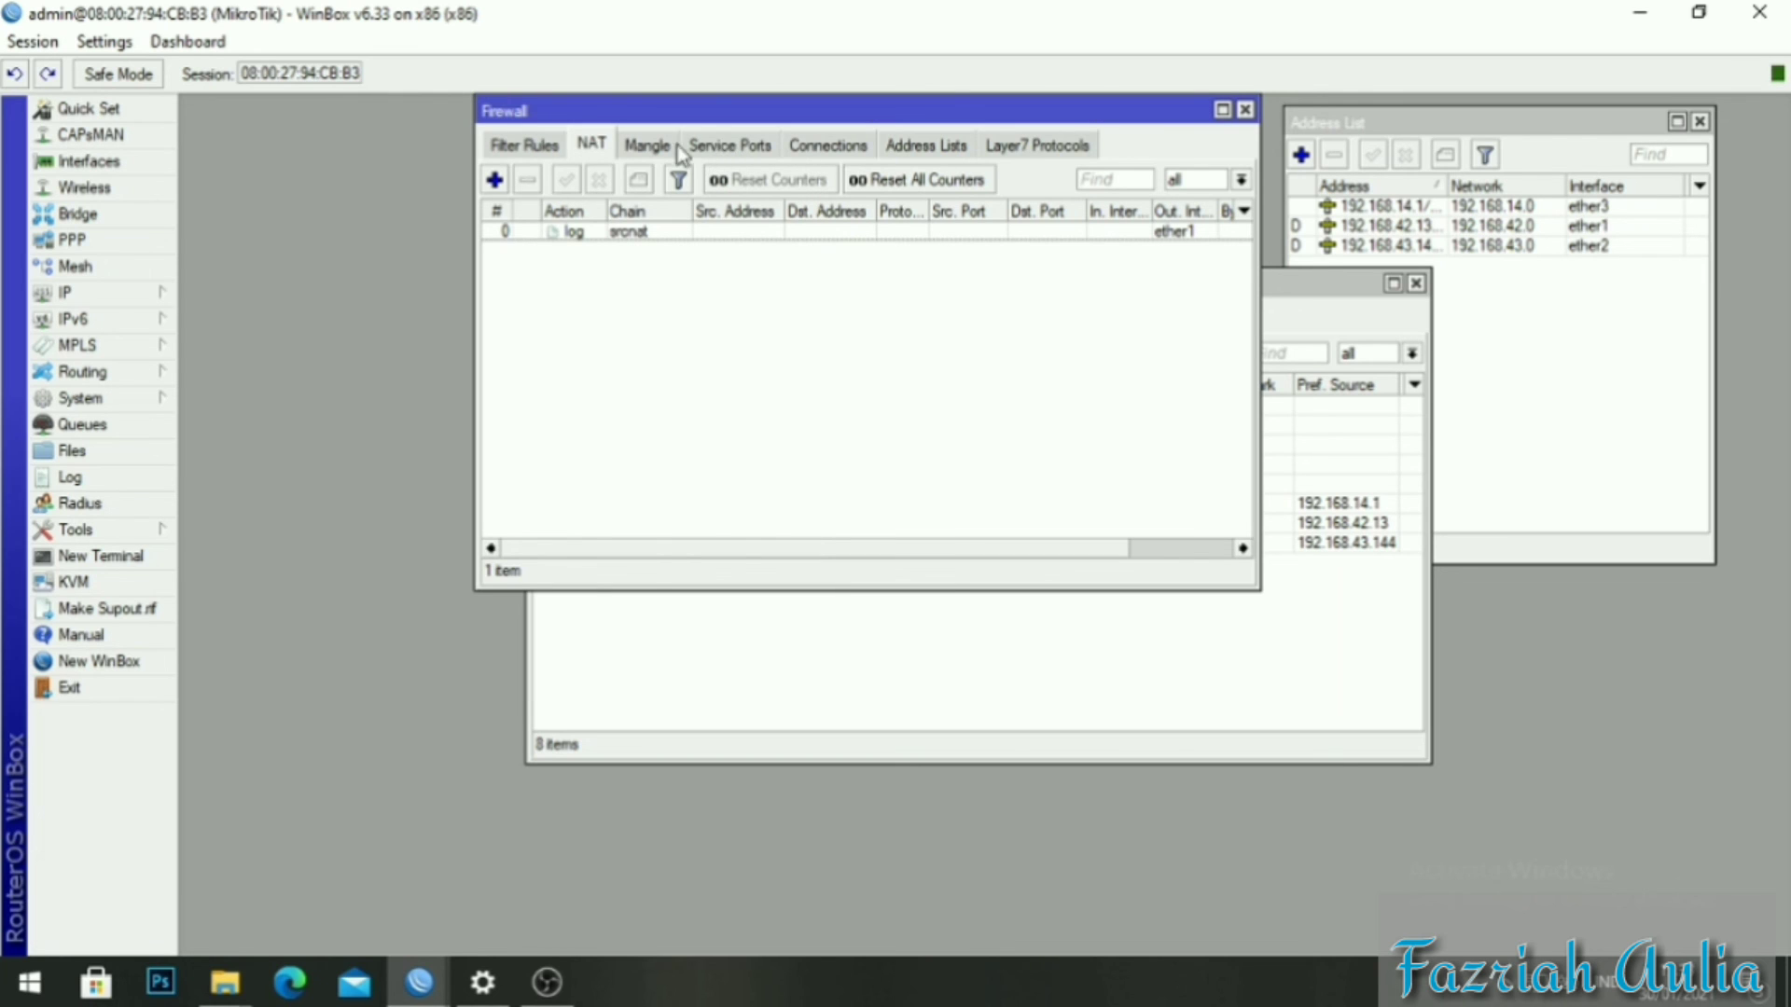
Start another NAT rule with chain srcnat and out interface ether2.
click(494, 181)
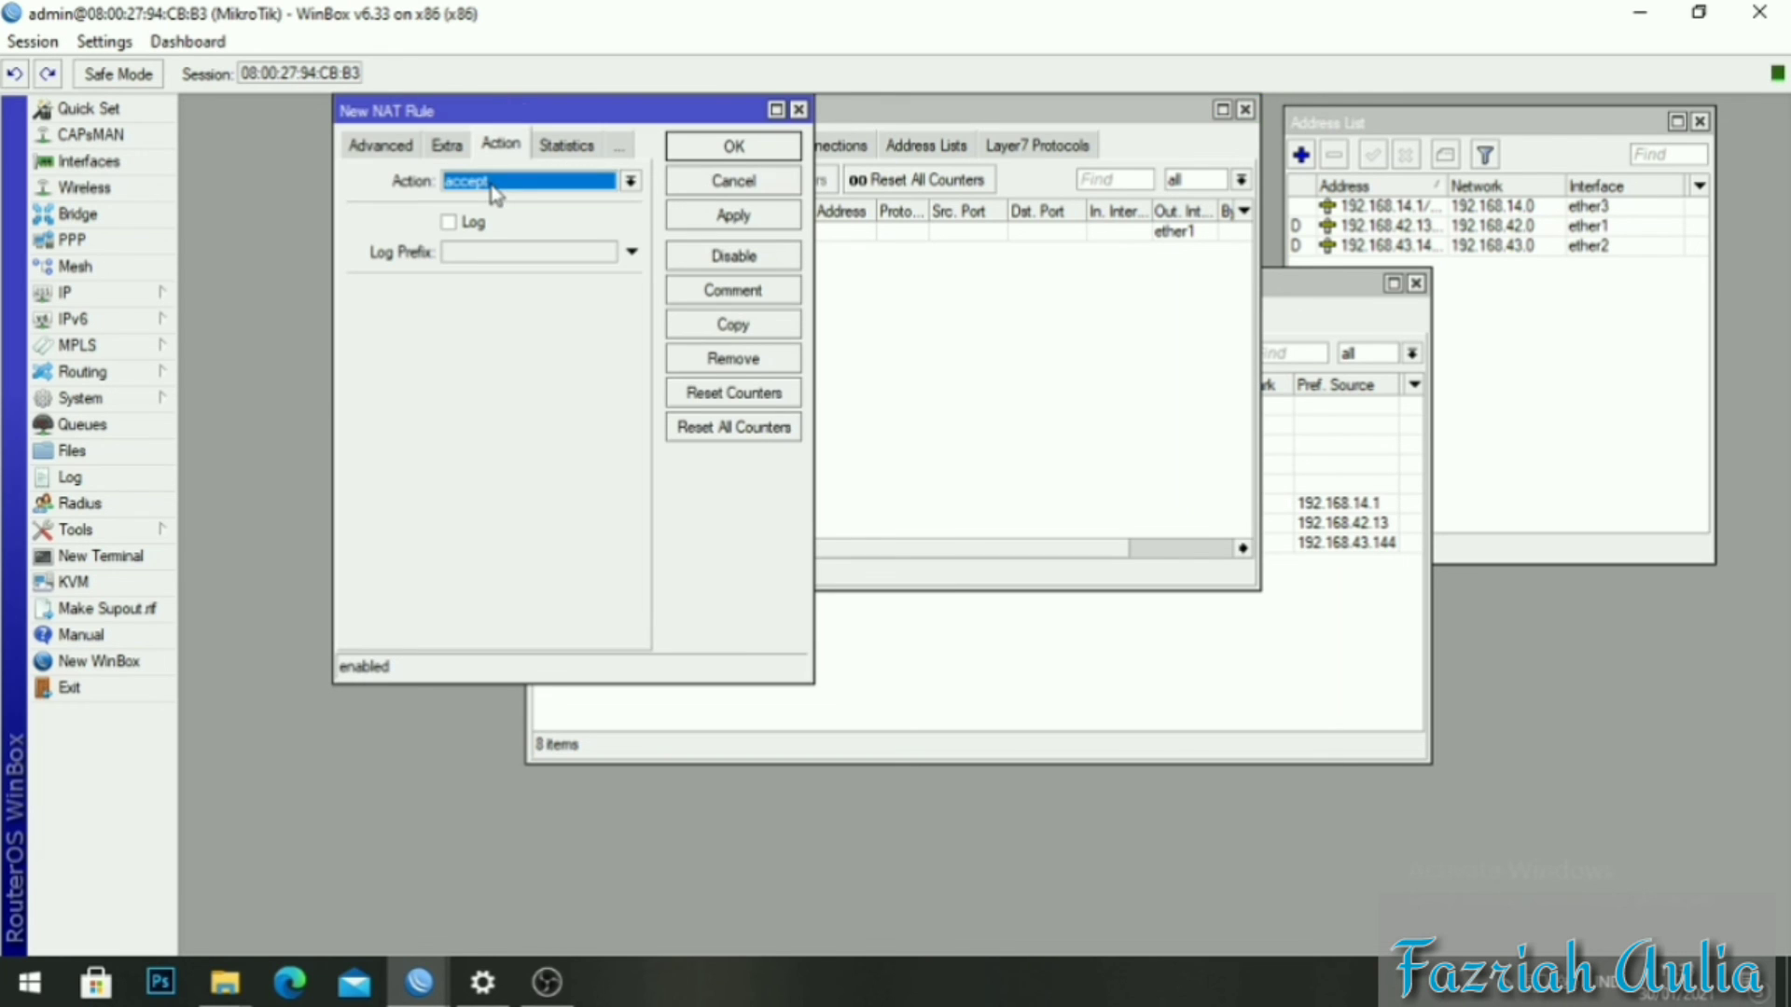
click(383, 146)
click(392, 146)
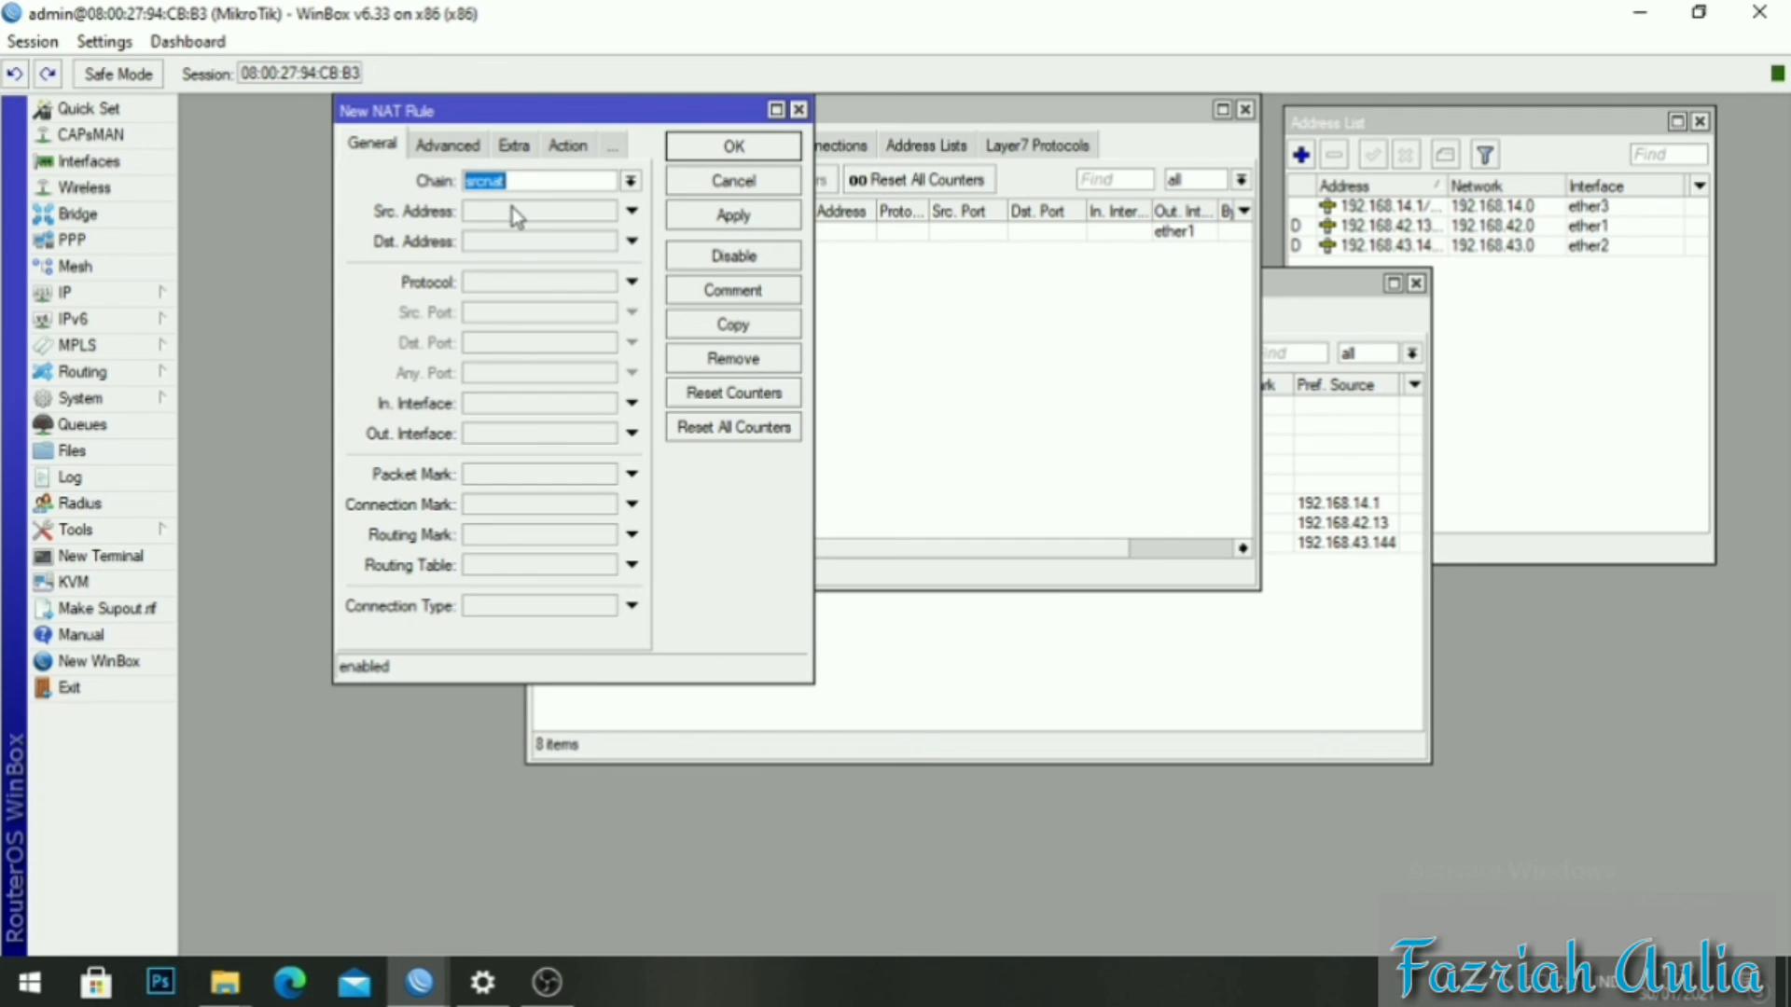
click(565, 440)
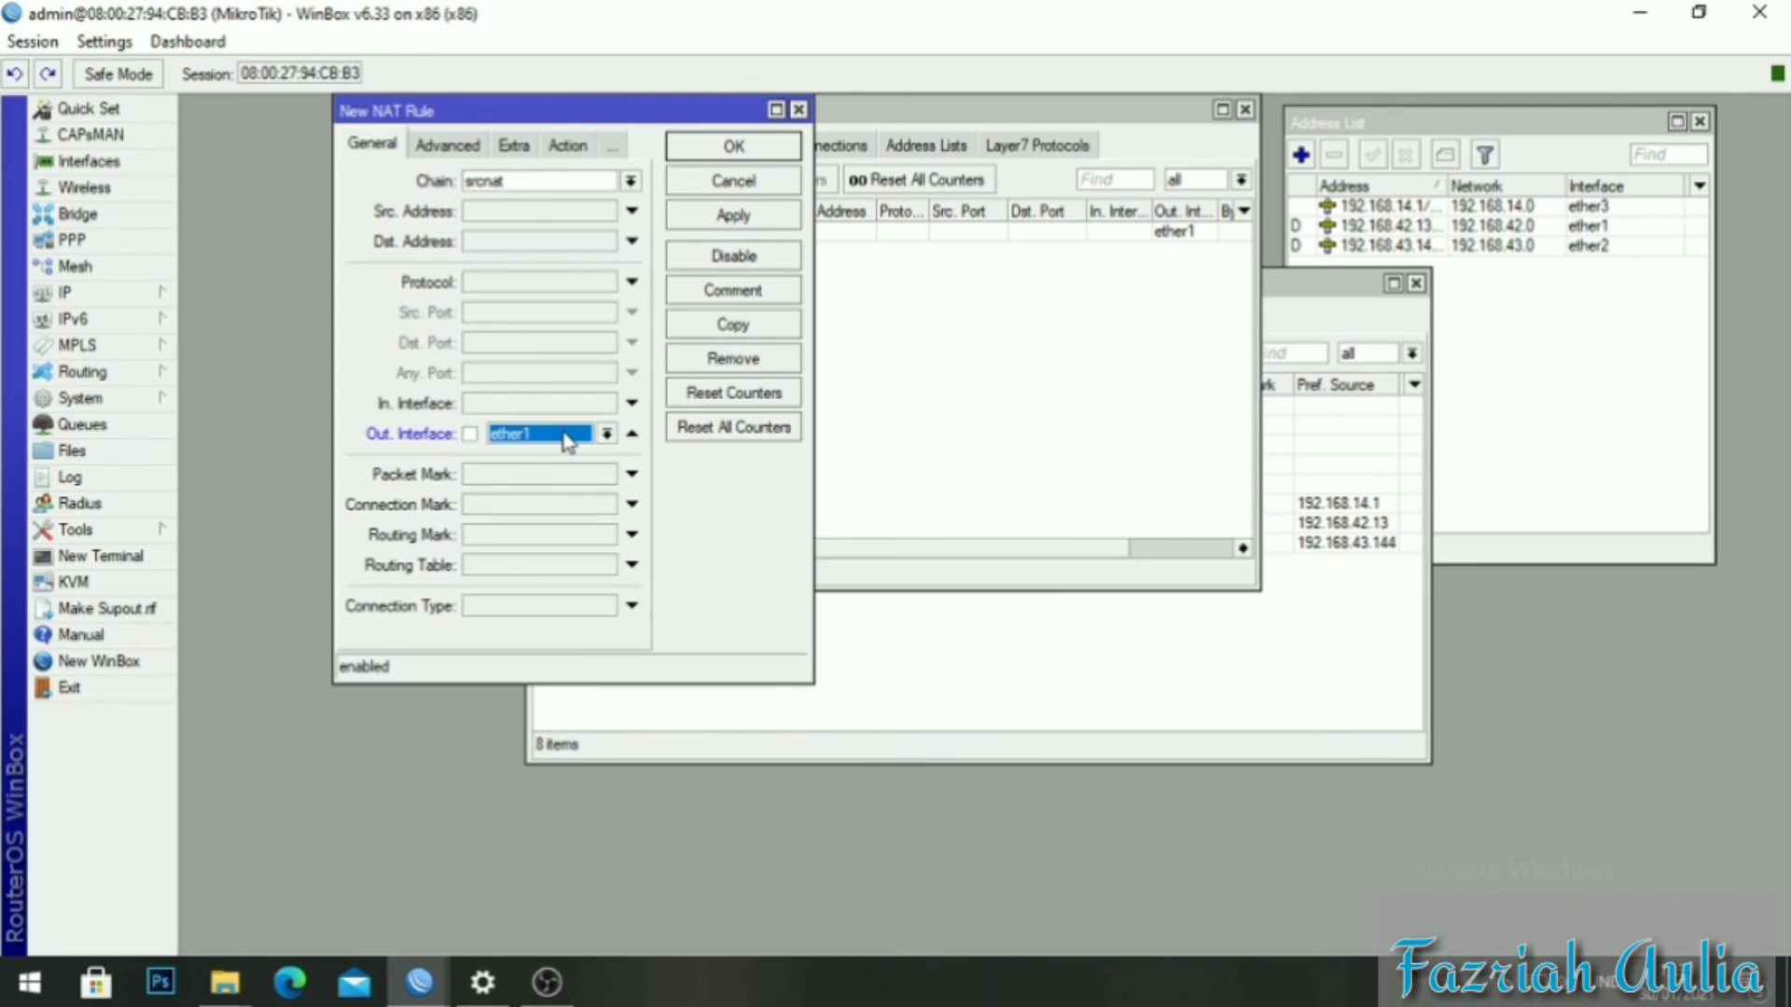
click(606, 433)
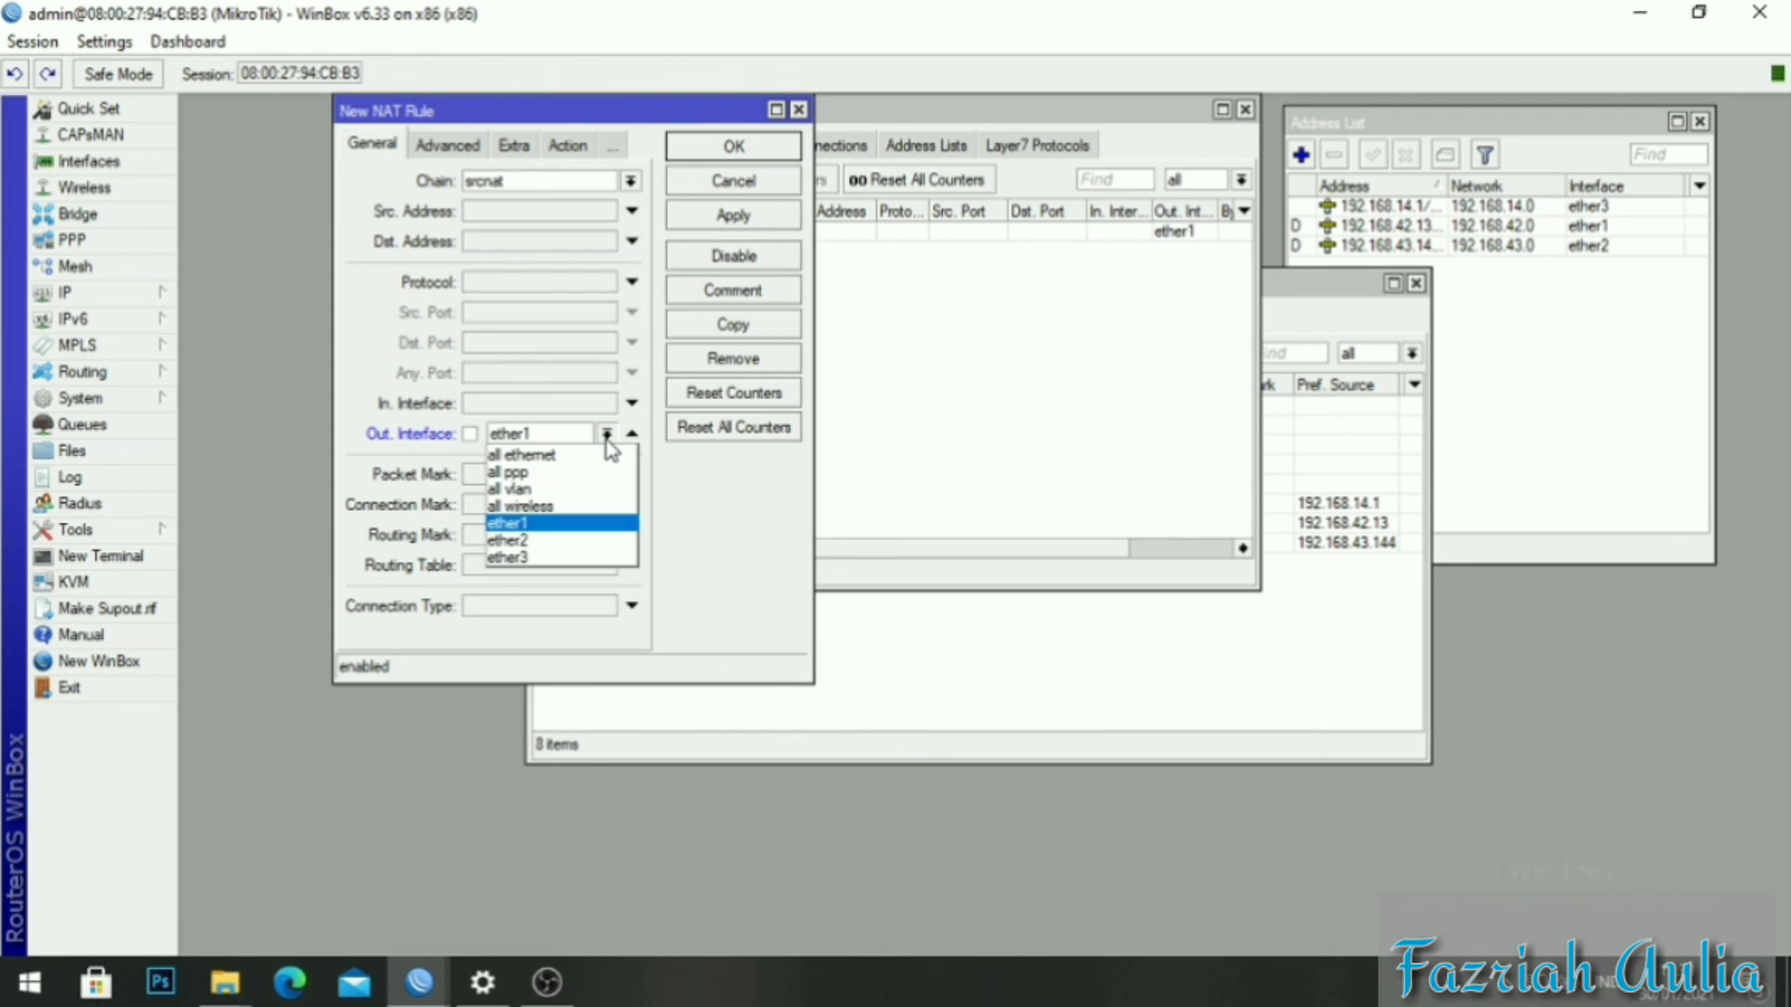
click(569, 541)
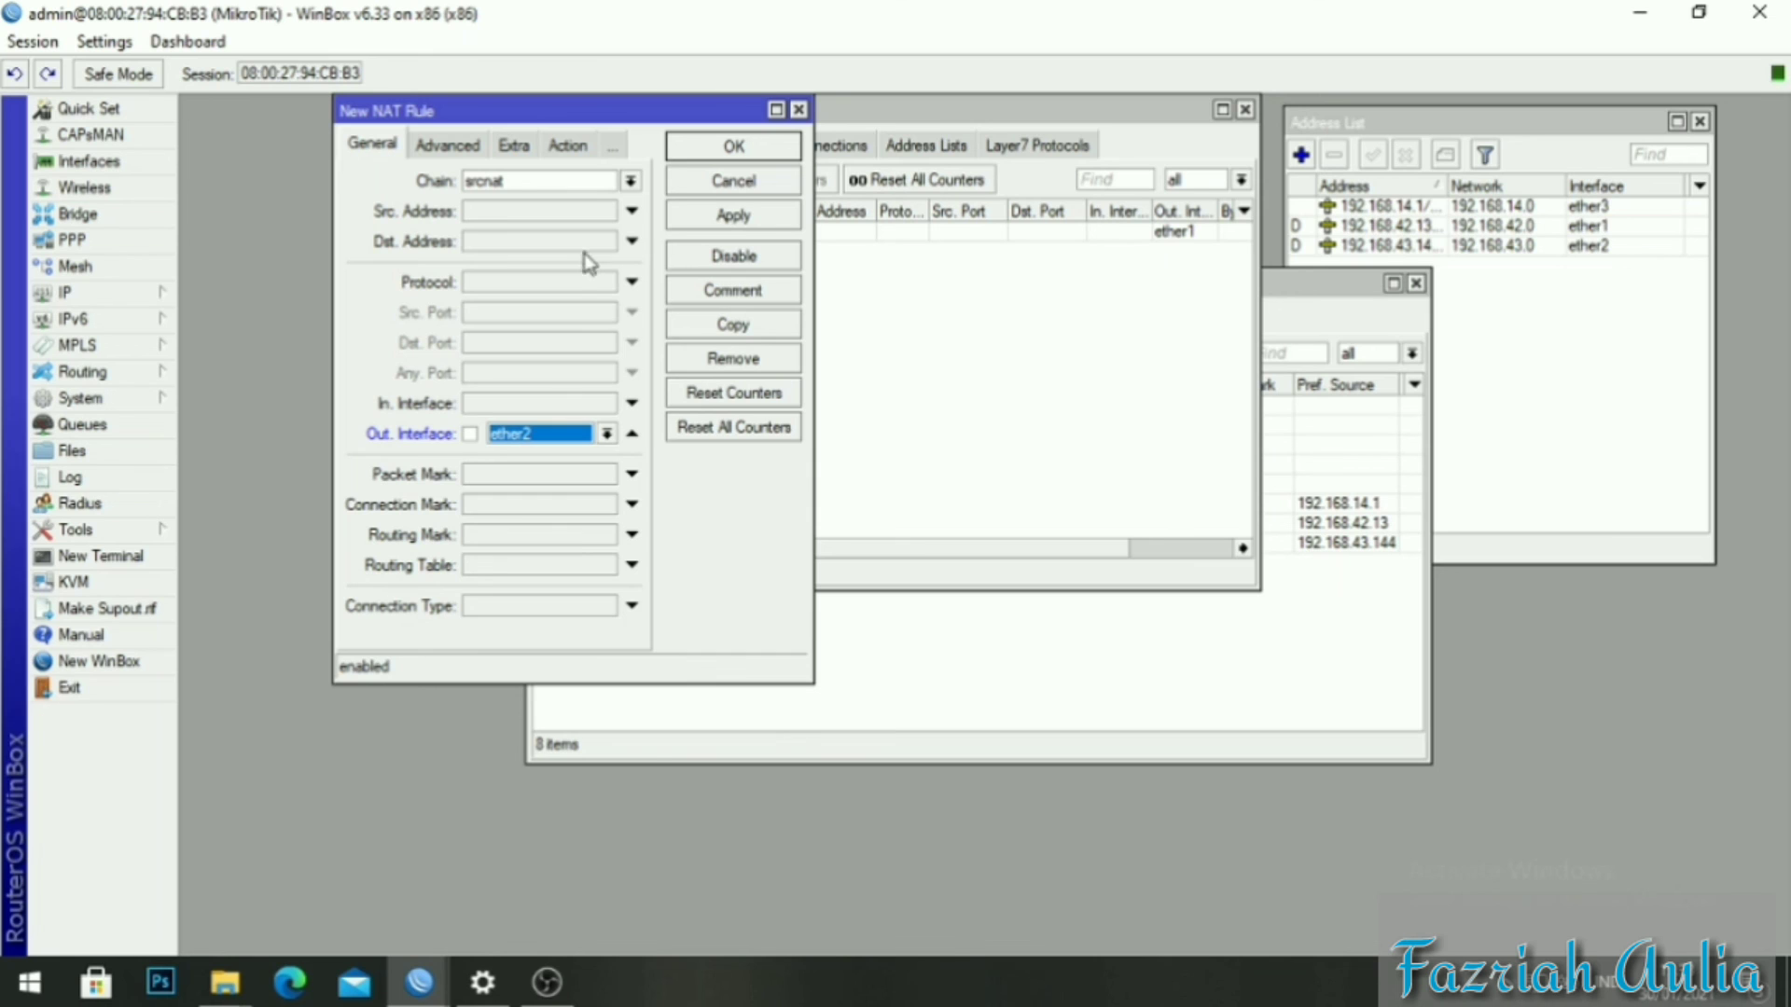
Set the ether2 NAT rule's action to masquerade and save the rule.
click(569, 147)
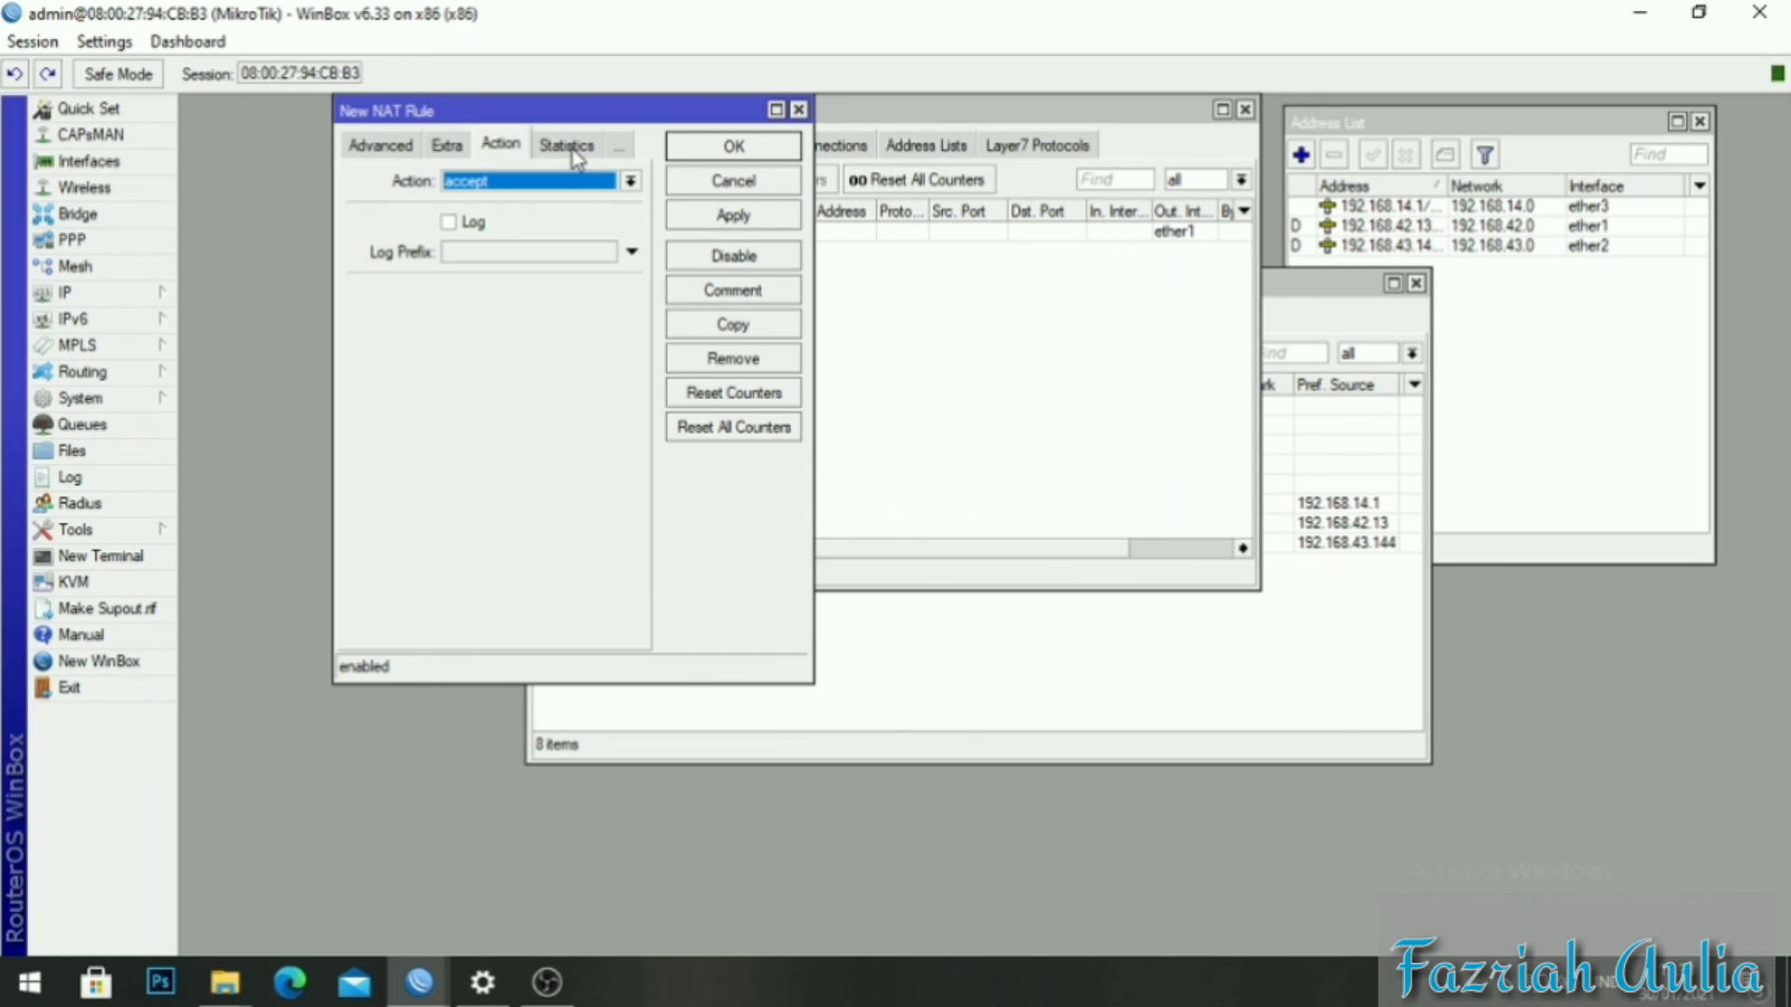
click(631, 180)
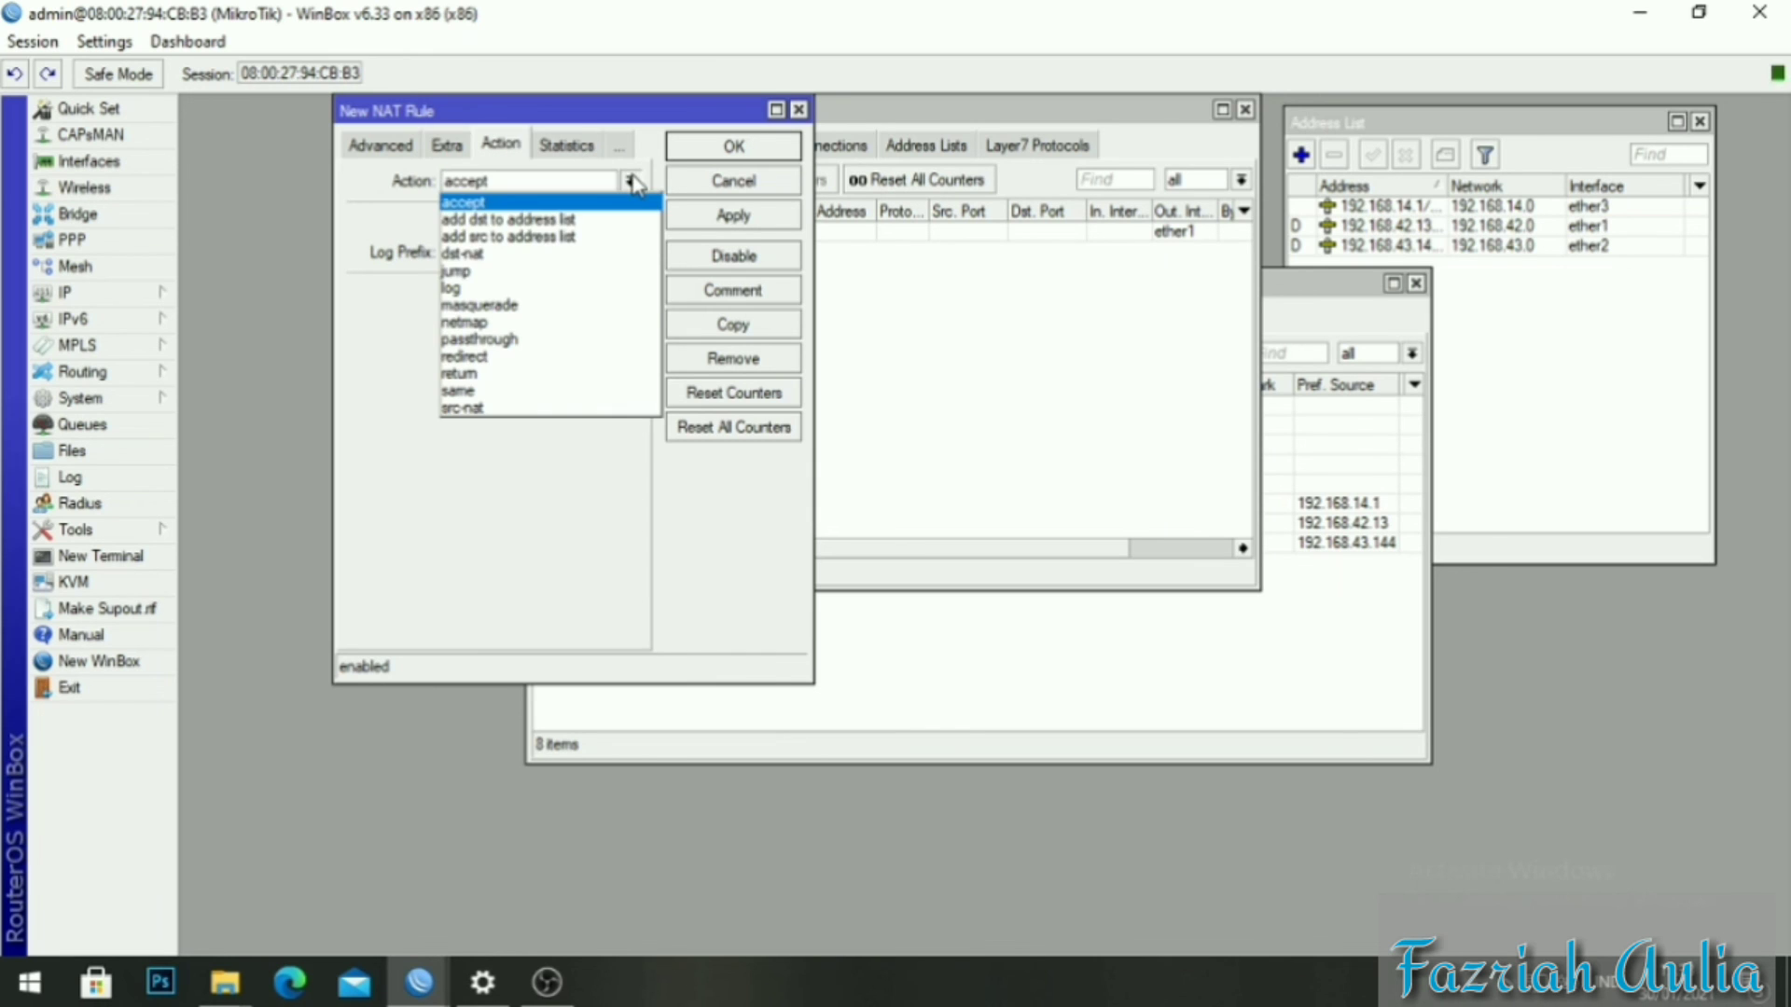
click(543, 308)
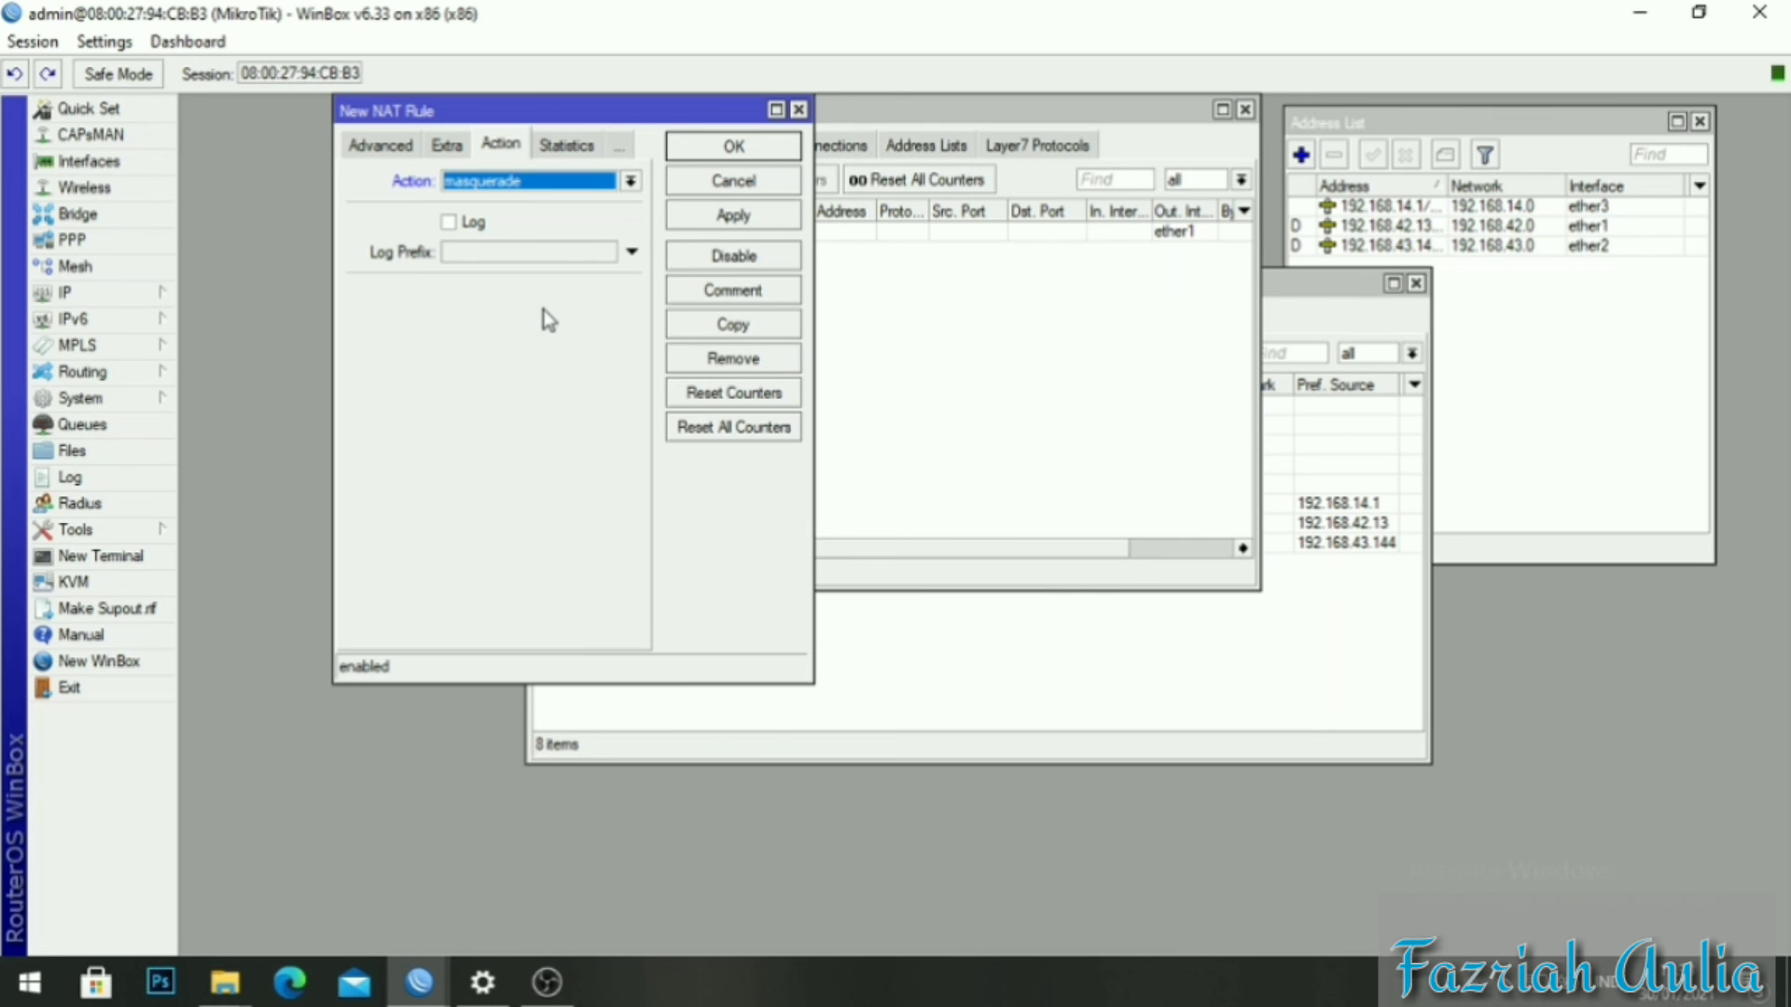
click(723, 213)
click(736, 146)
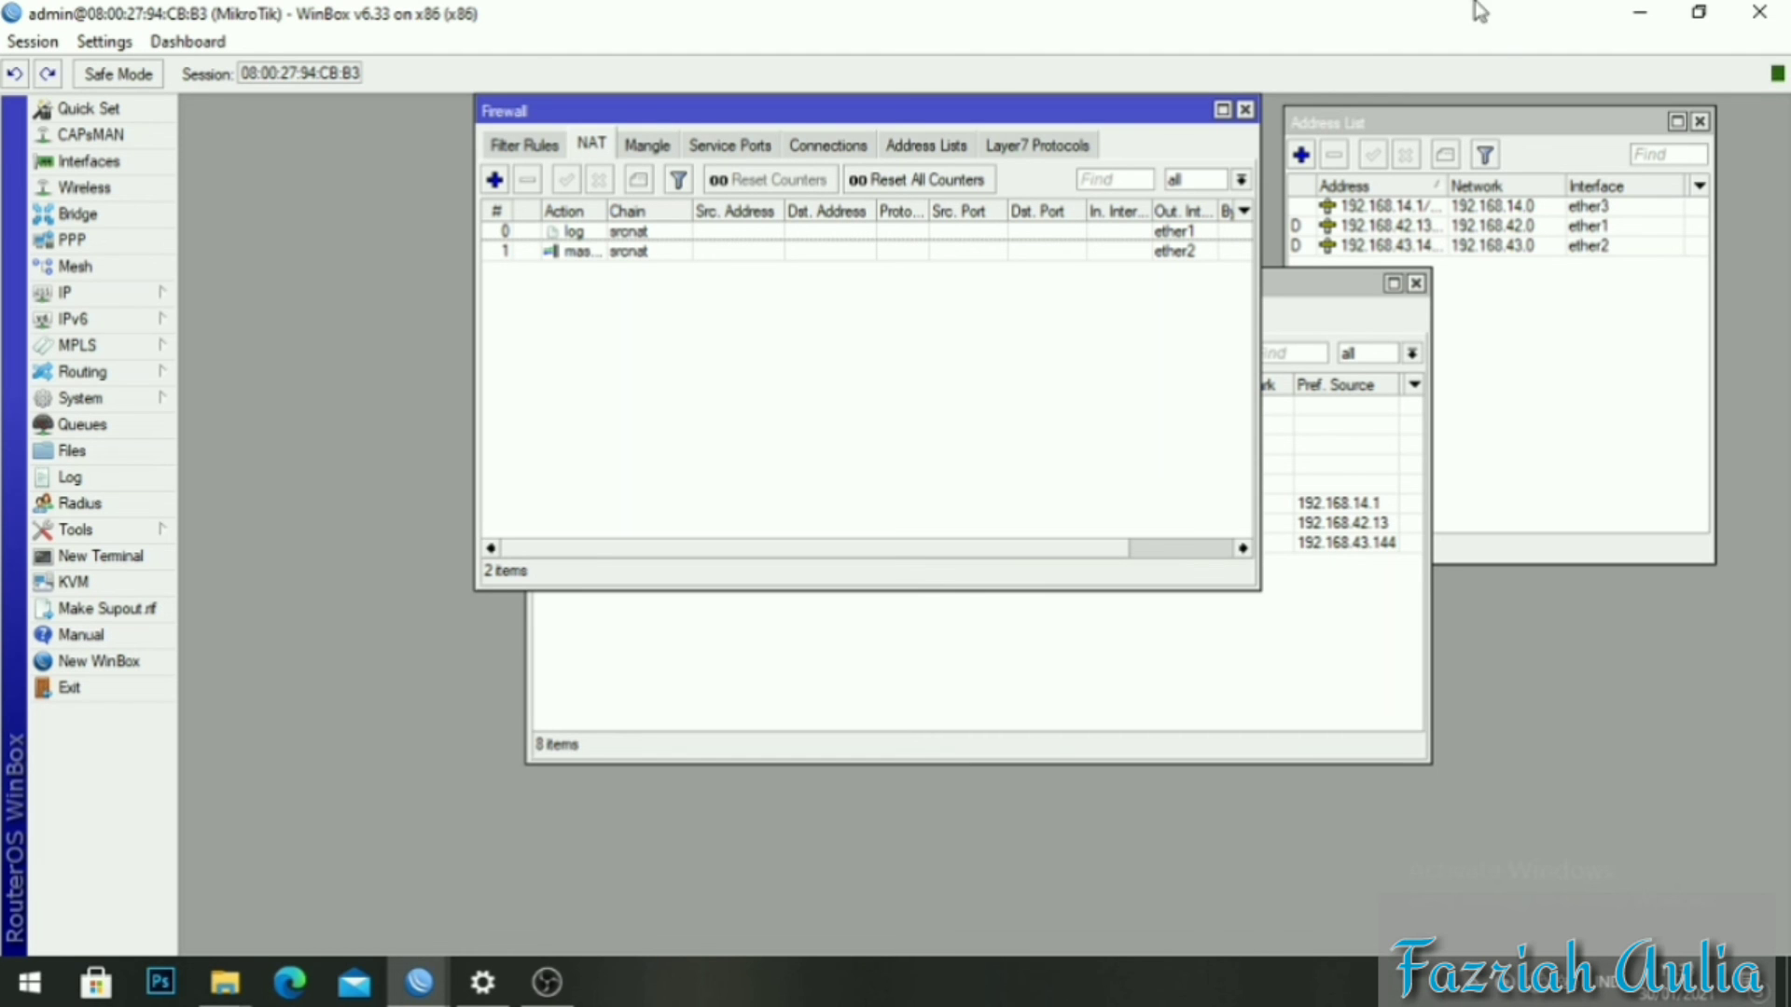
Switch to Google Chrome and run Google's internet speed test from the "speed test" search results.
click(1644, 13)
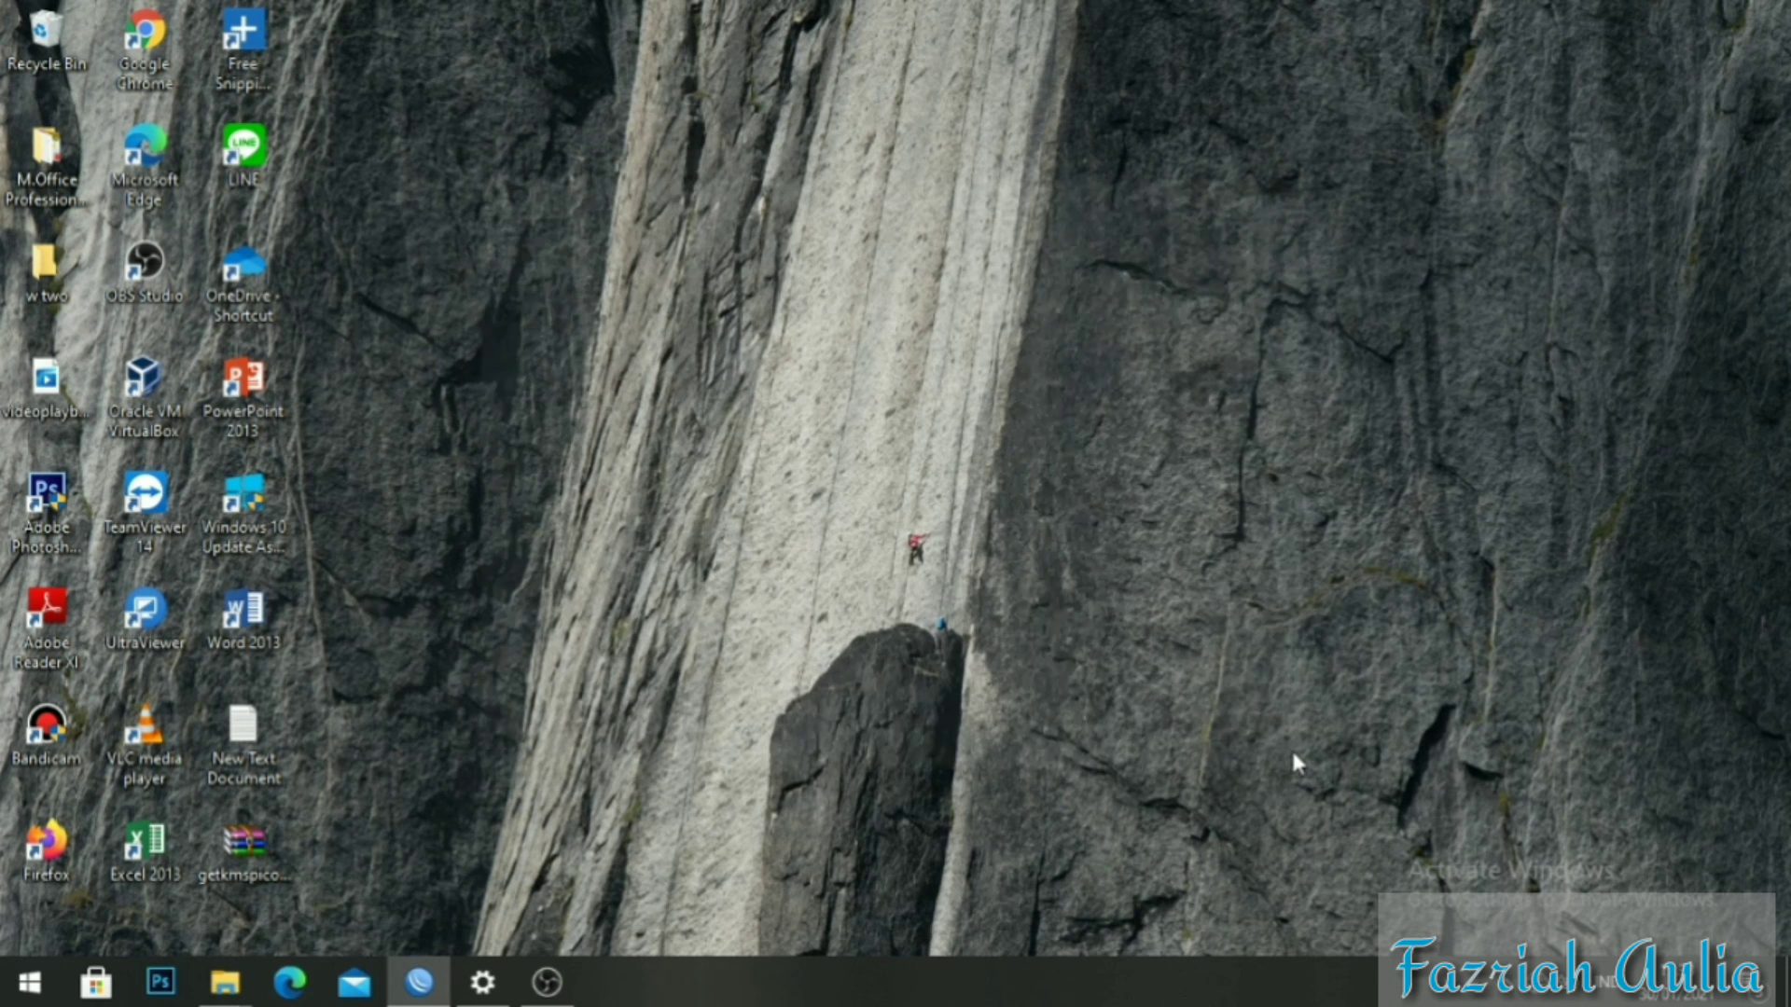
click(1295, 756)
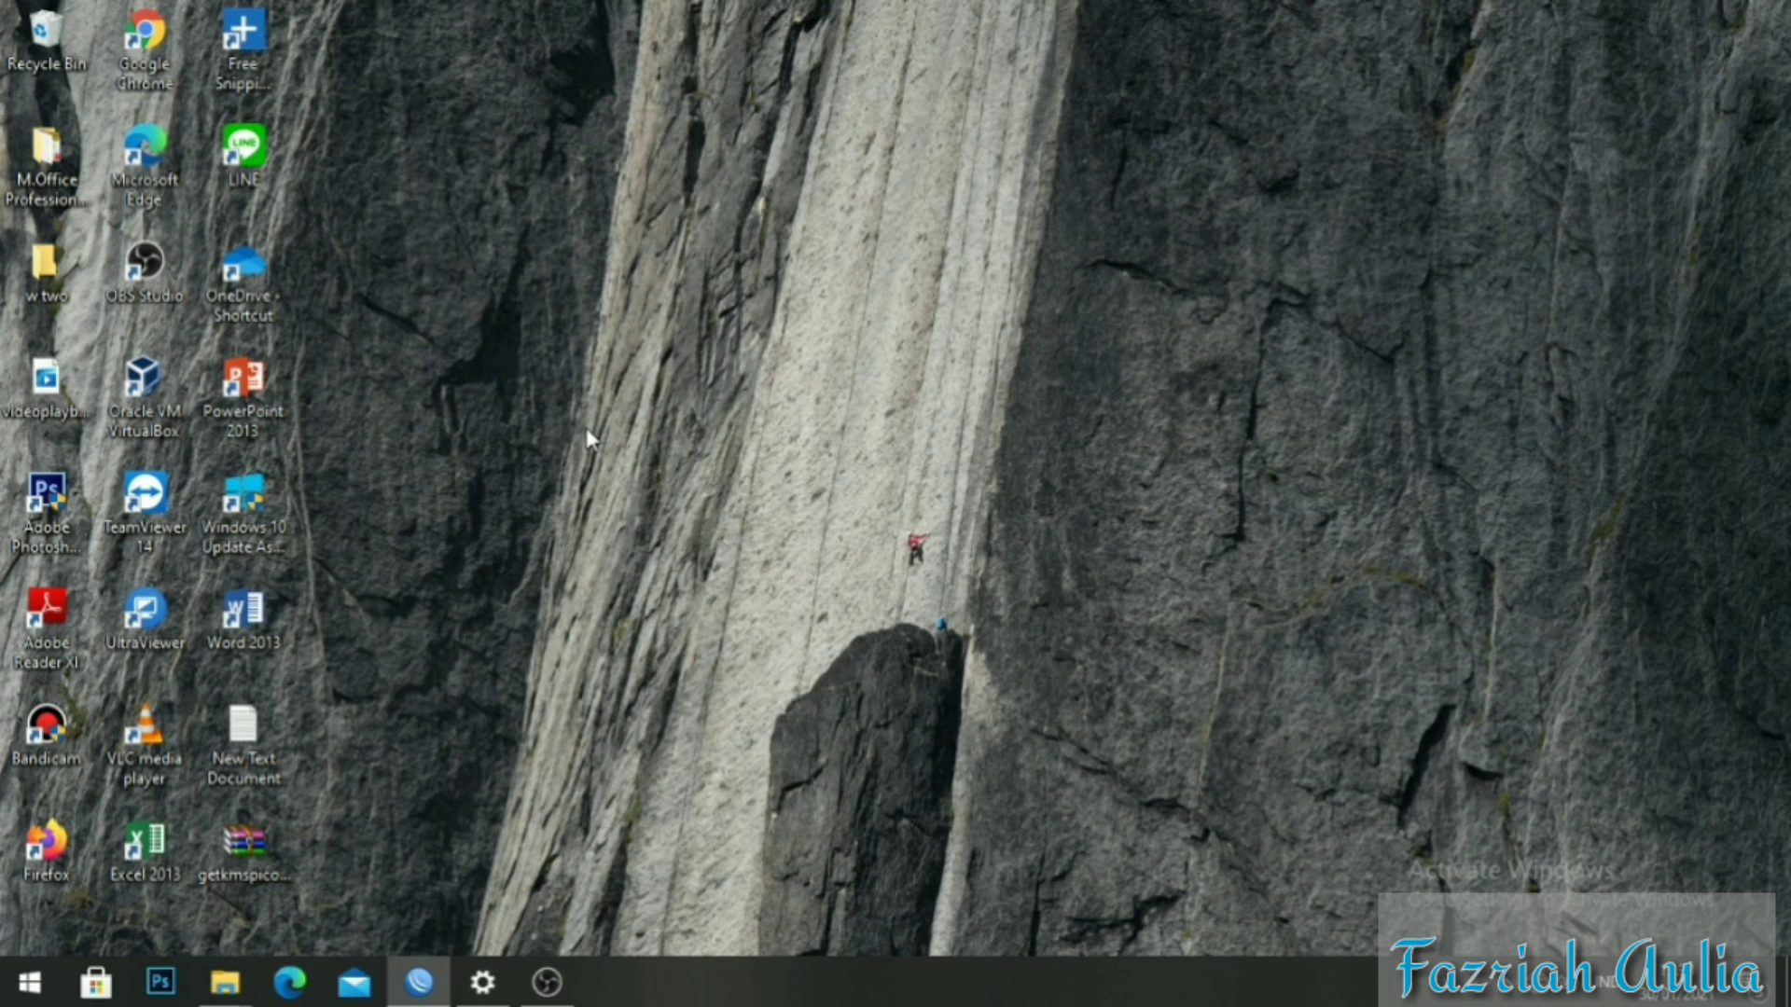
click(134, 42)
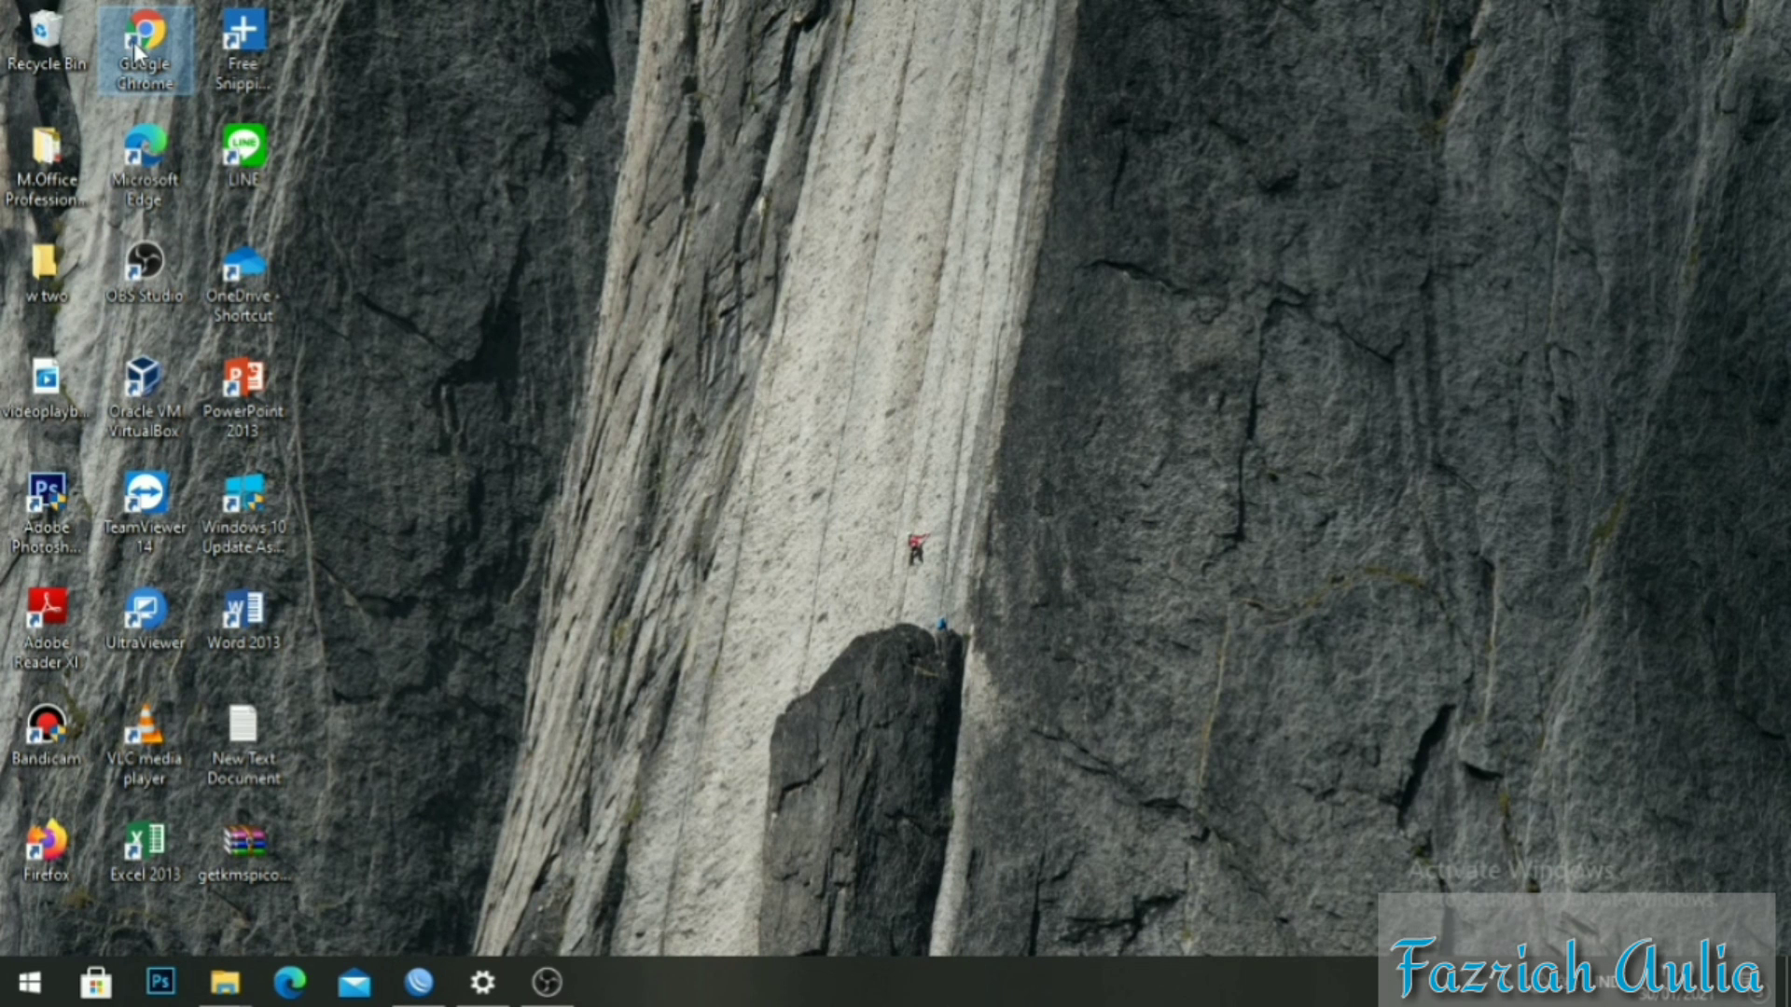
double_click(133, 43)
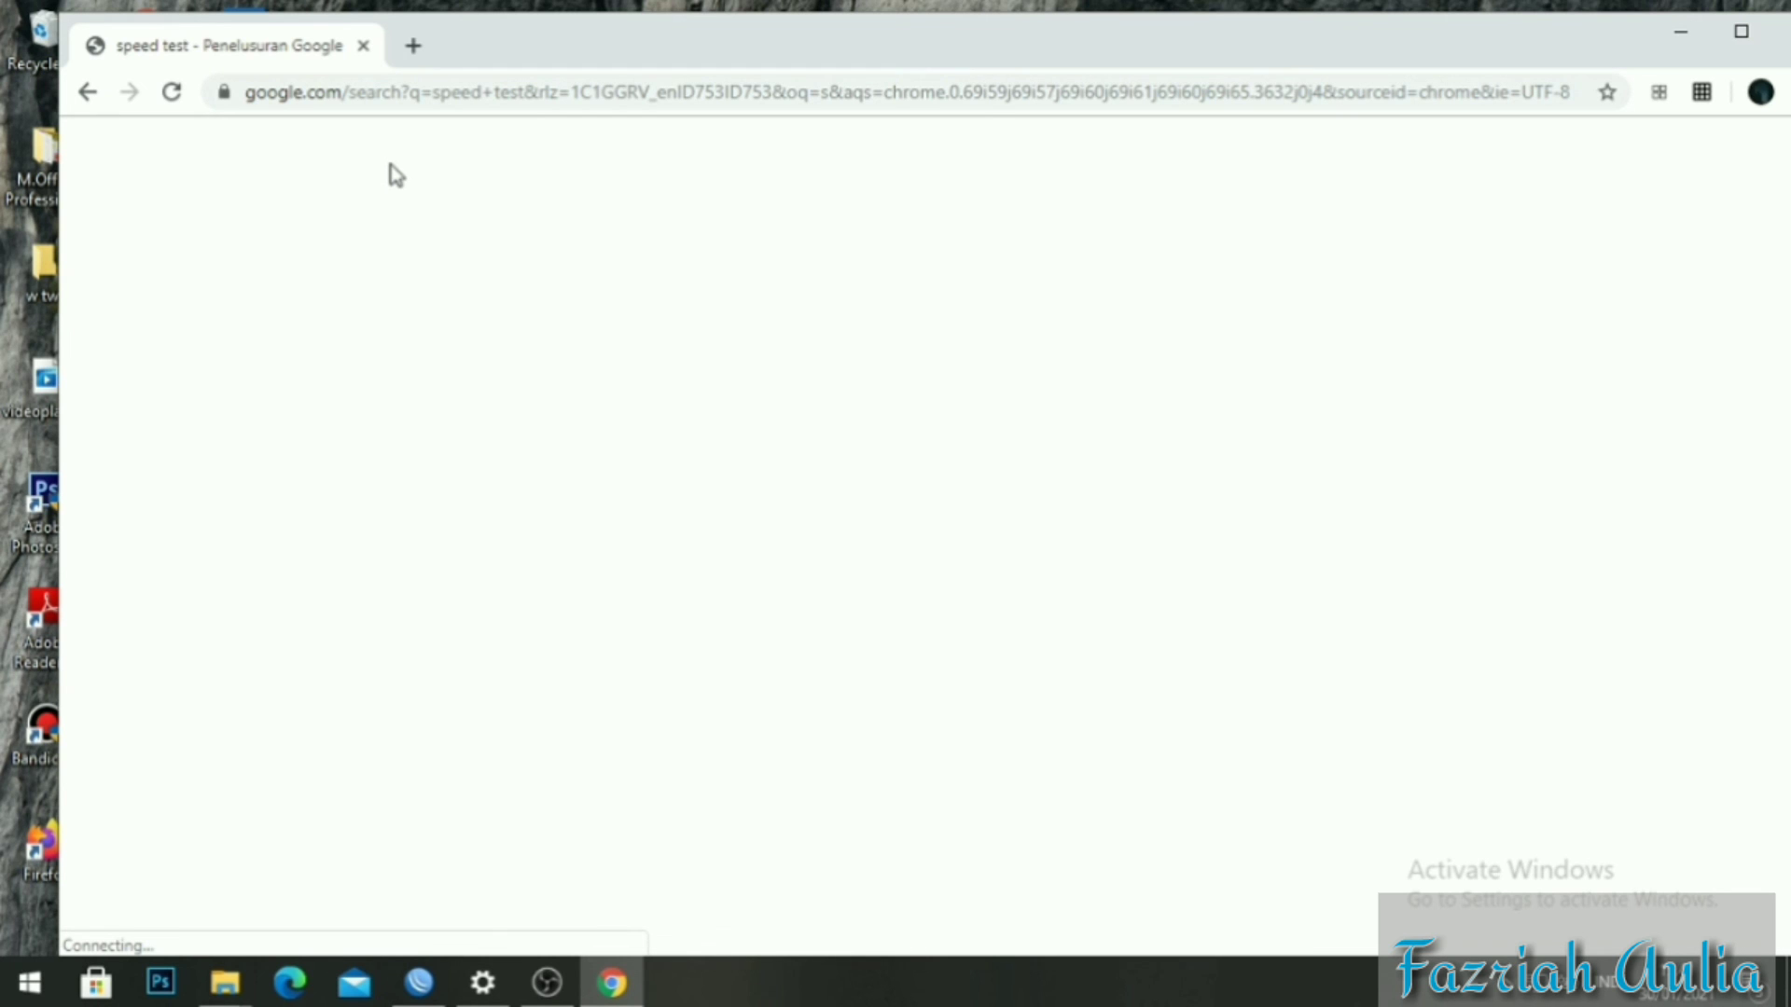
click(1051, 706)
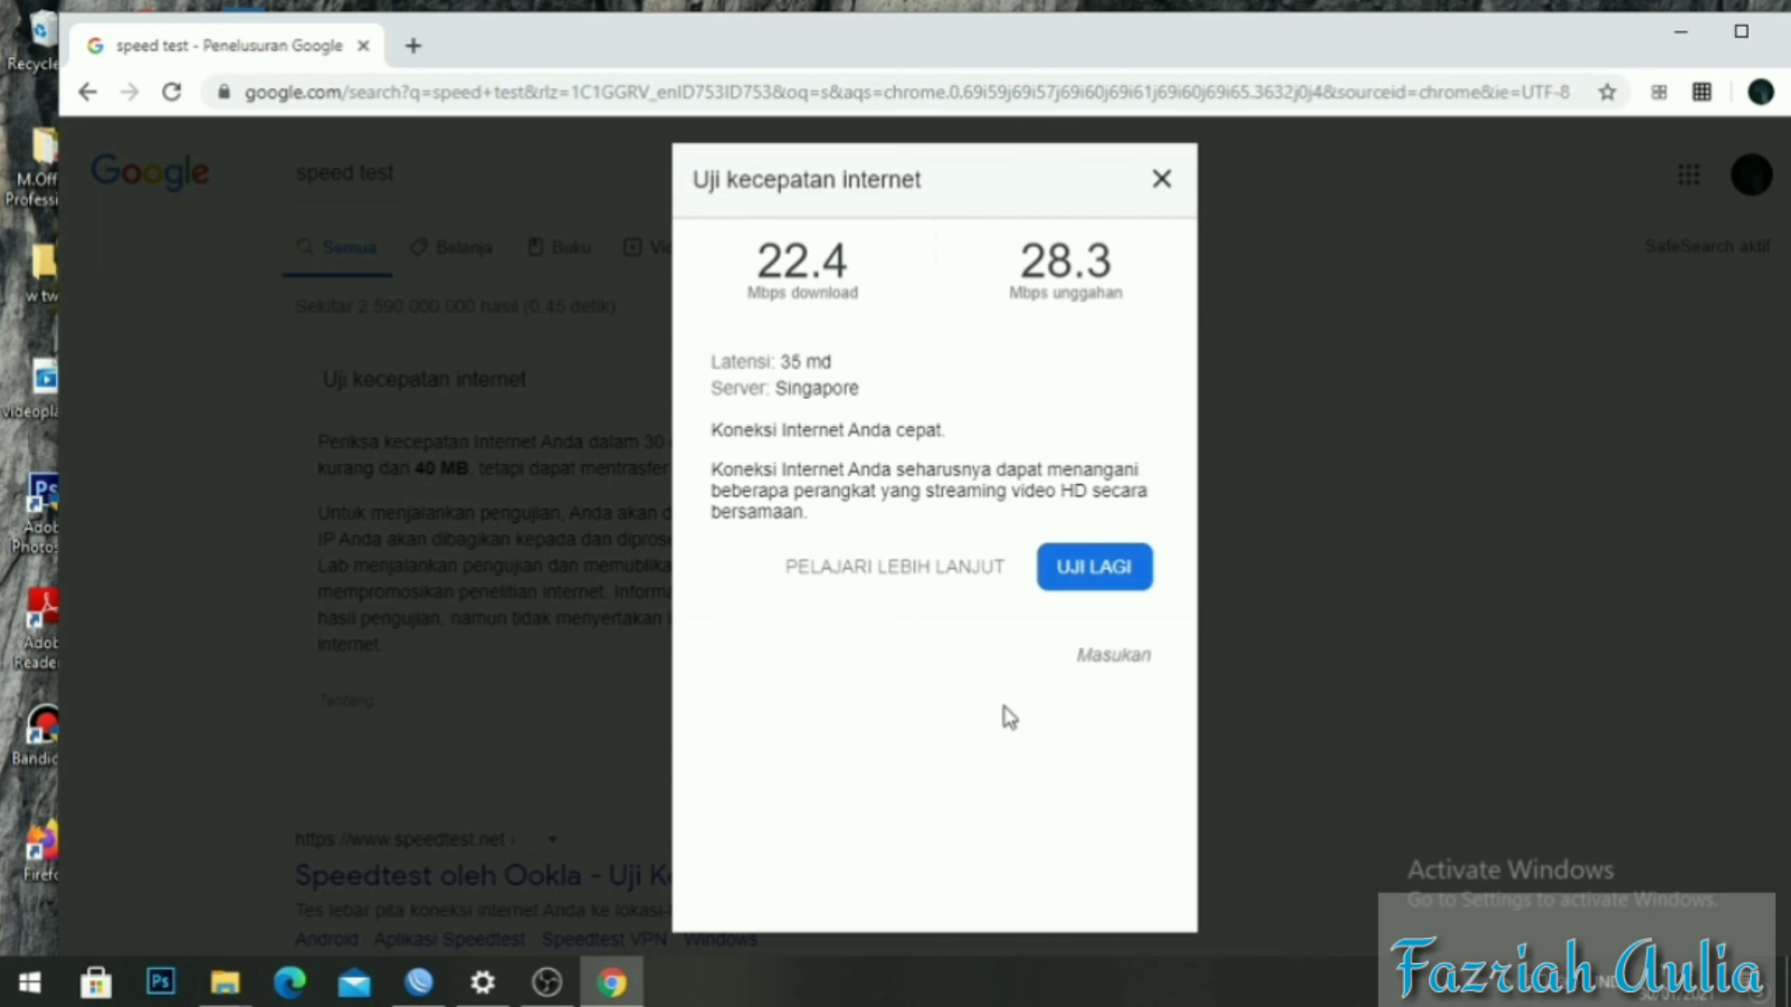
Close the speed test dialog and clear the Google search query.
click(467, 159)
key(ctrl+a)
key(BackSpace)
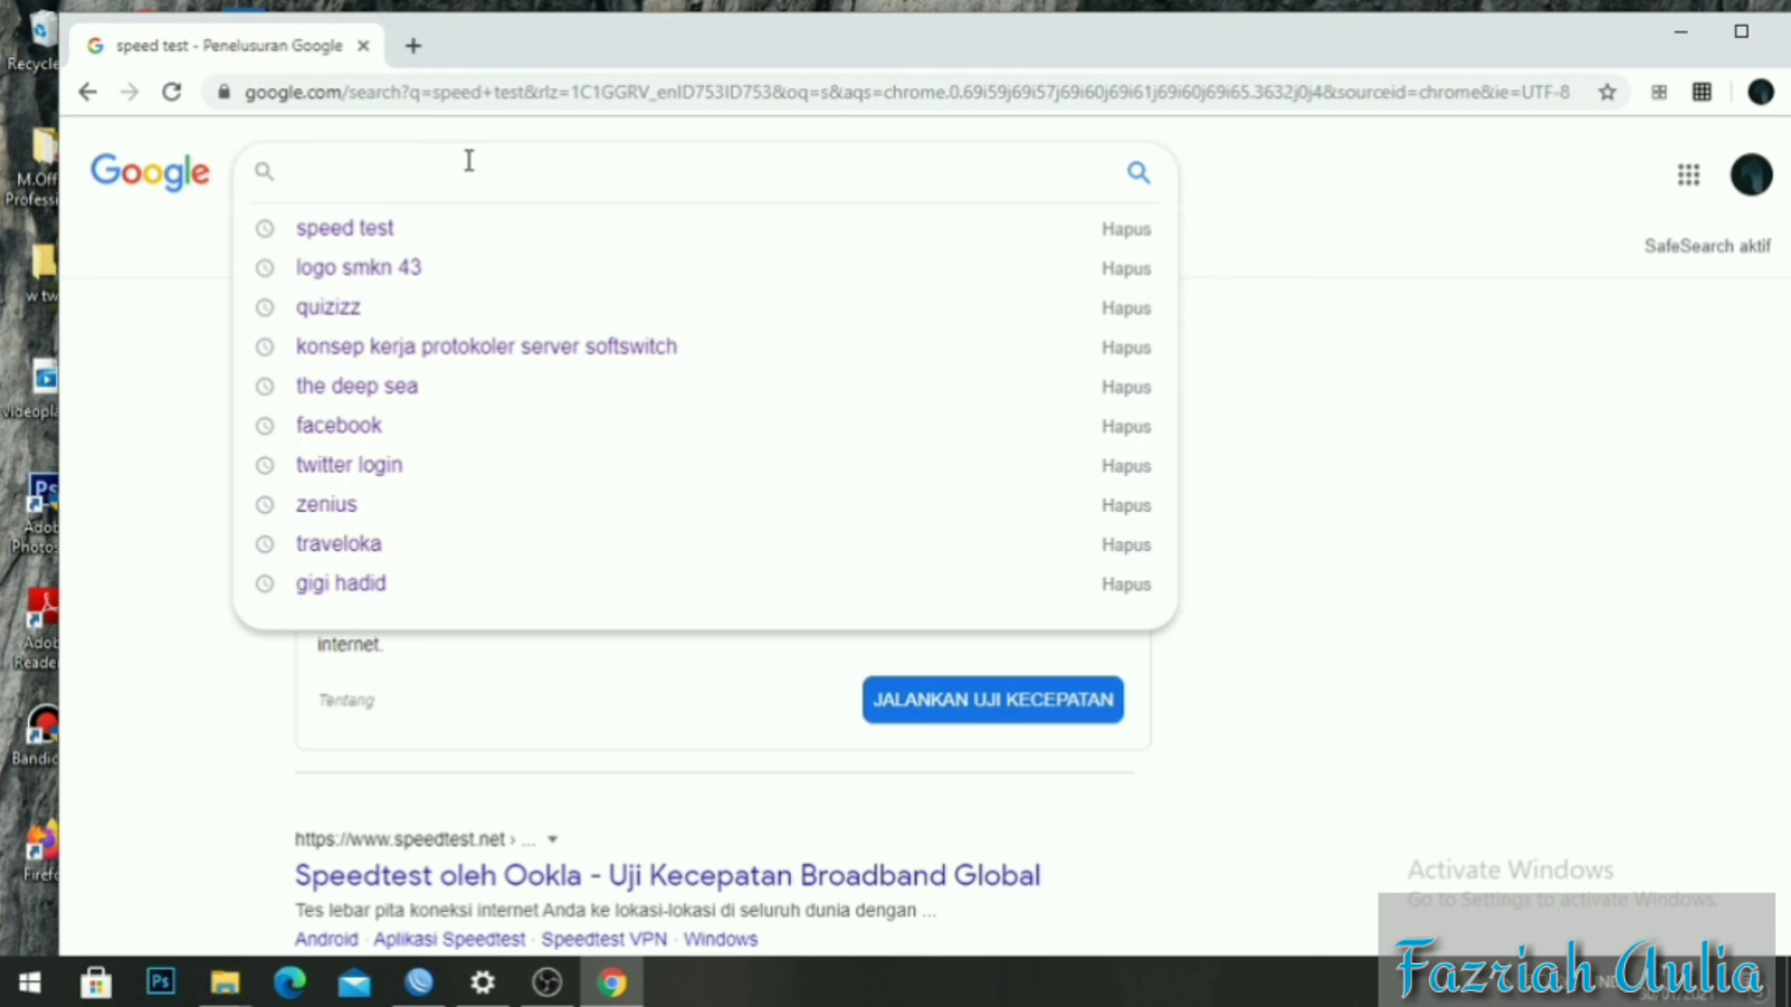